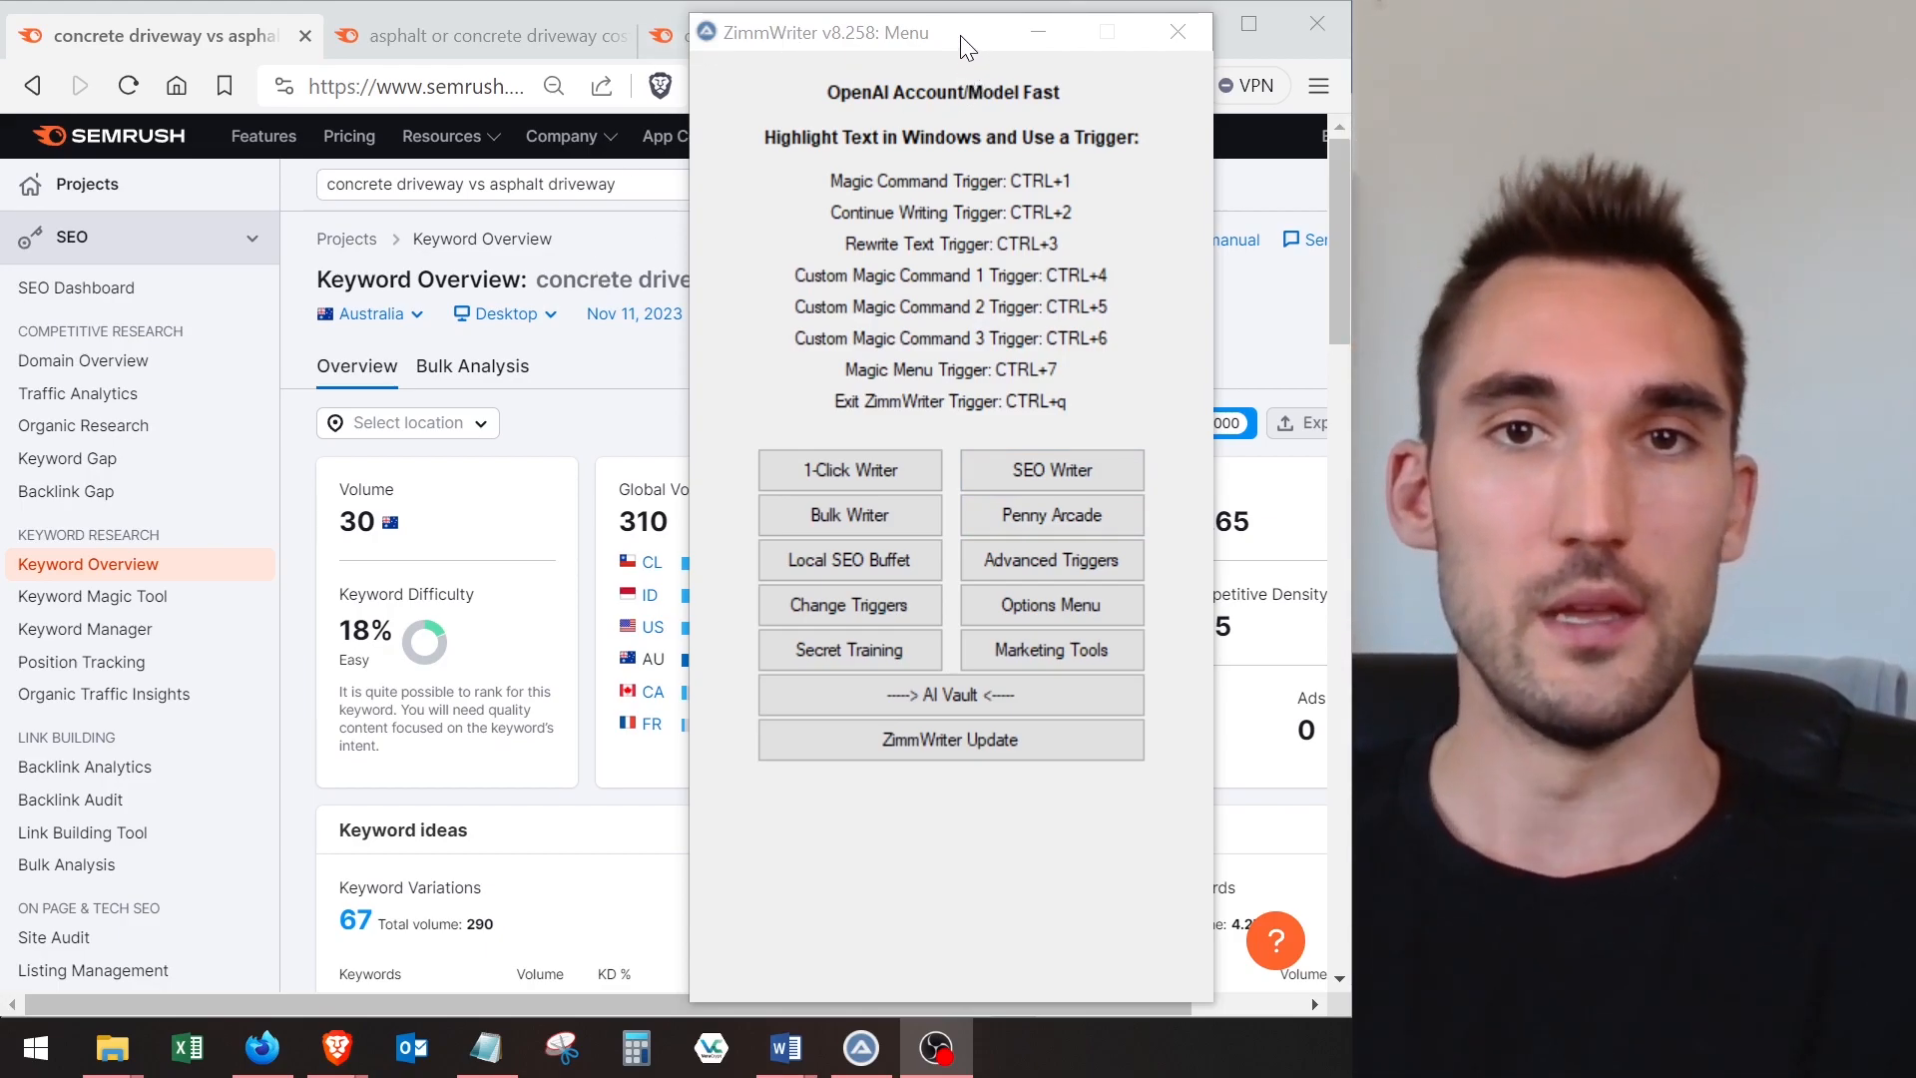
- Switch to Semrush in the browser and examine the metrics and related keywords for "concrete driveway vs asphalt driveway"
{"action": "left_click", "coordinate": [610, 233]}
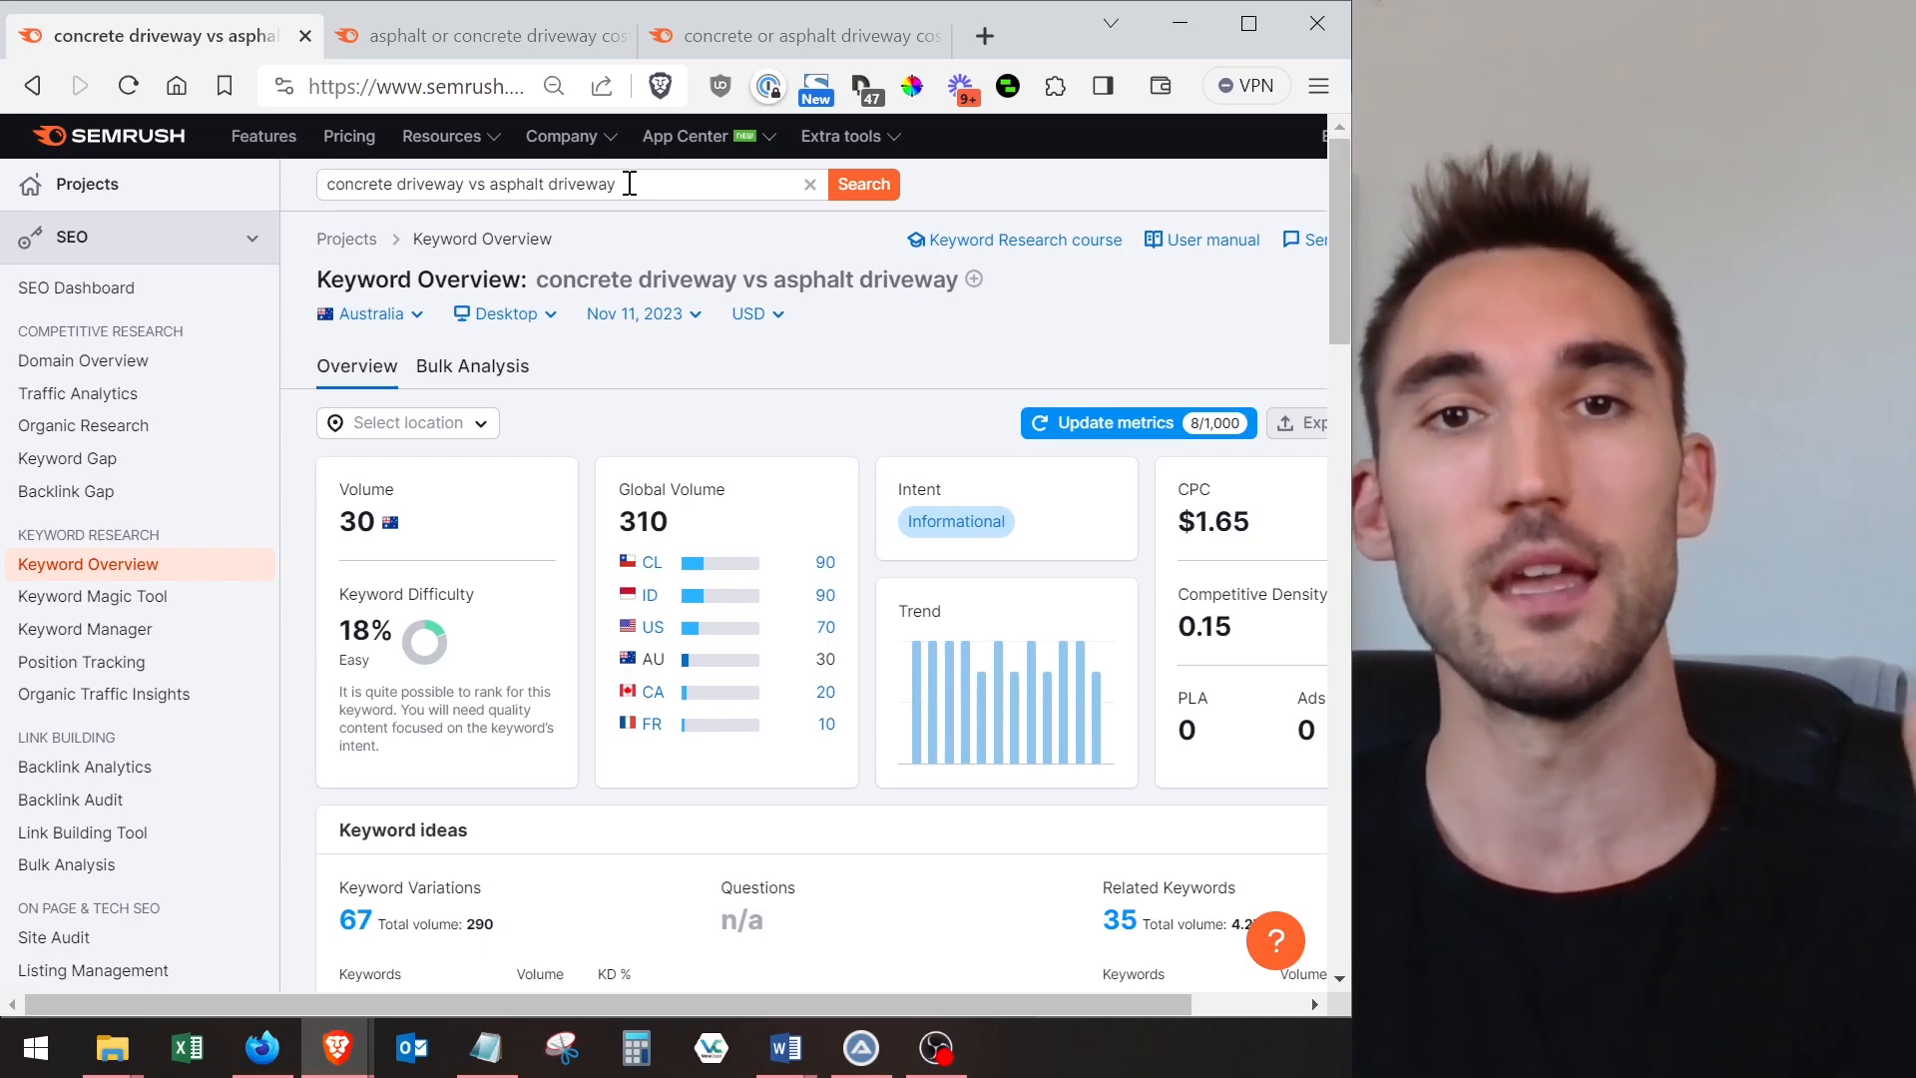
{"action": "left_click_drag", "start_coordinate": [630, 183], "coordinate": [282, 208]}
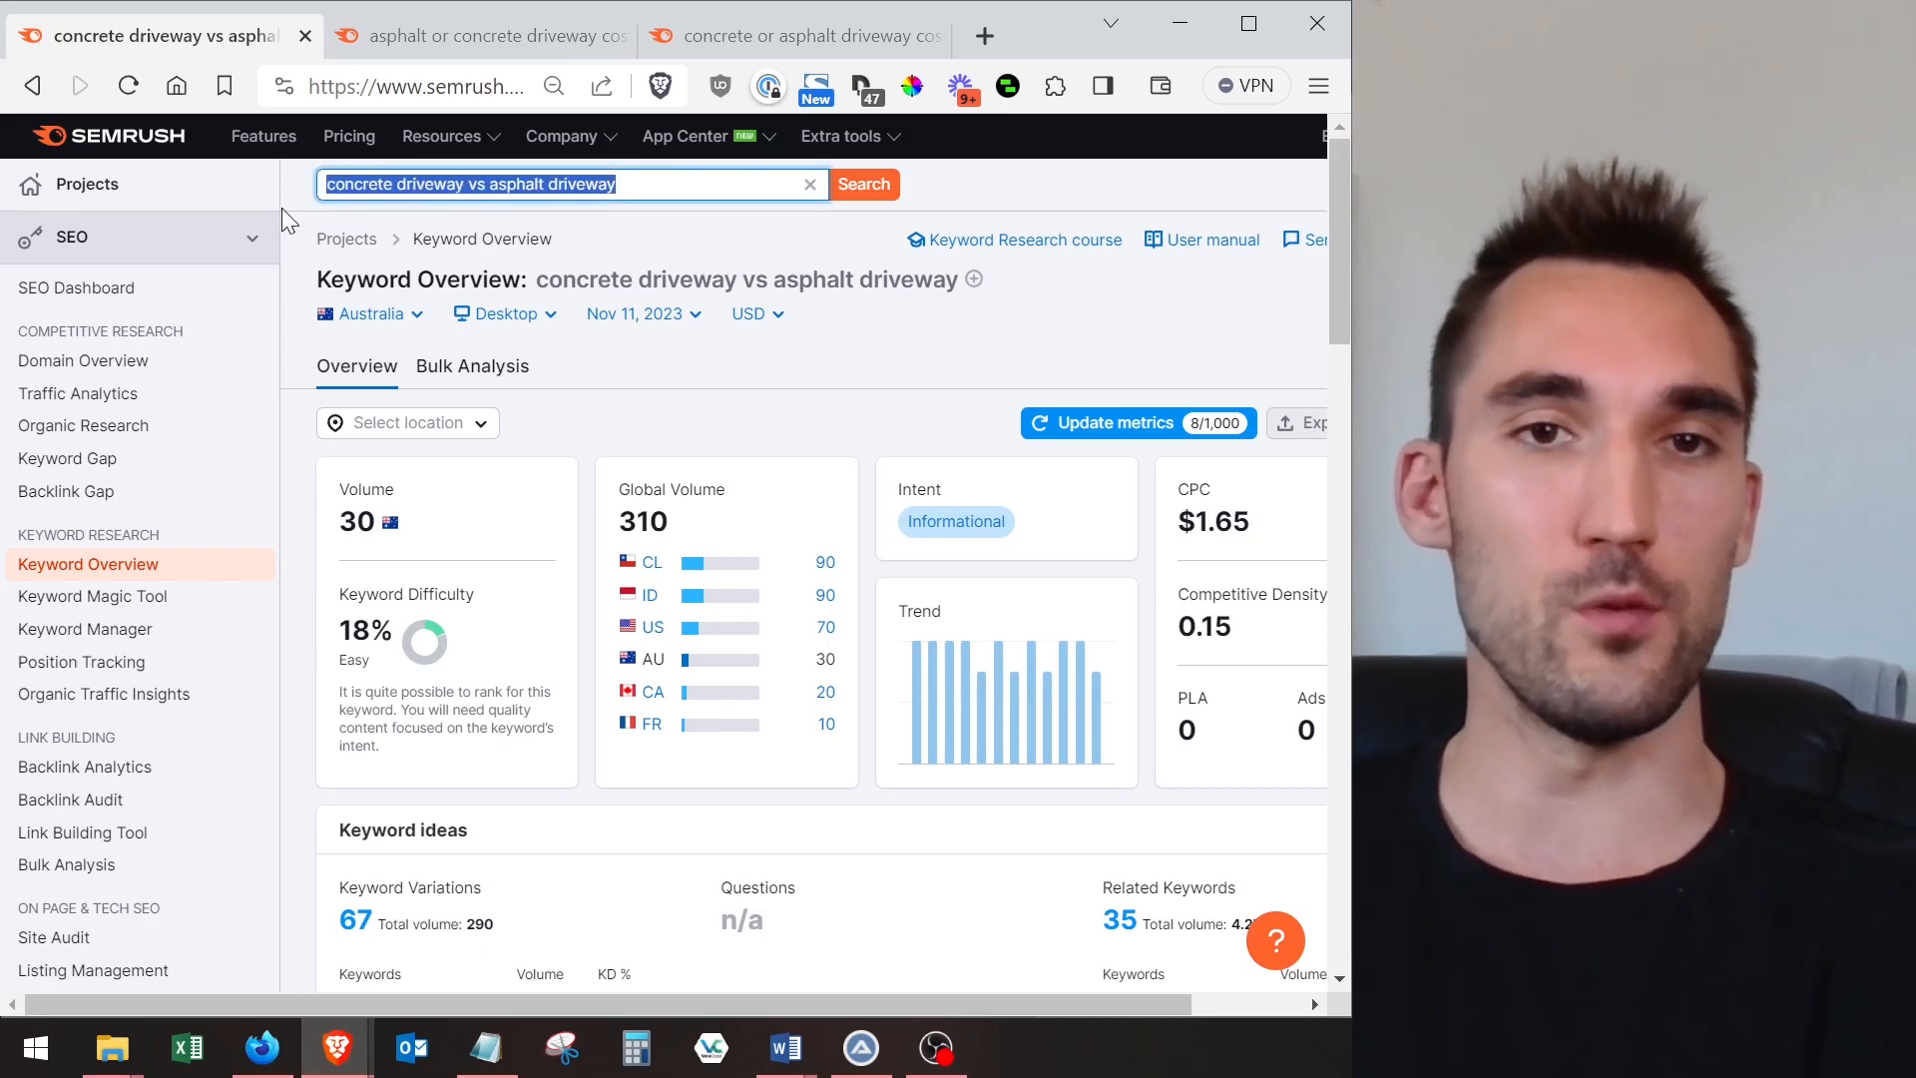
{"action": "left_click", "coordinate": [704, 247]}
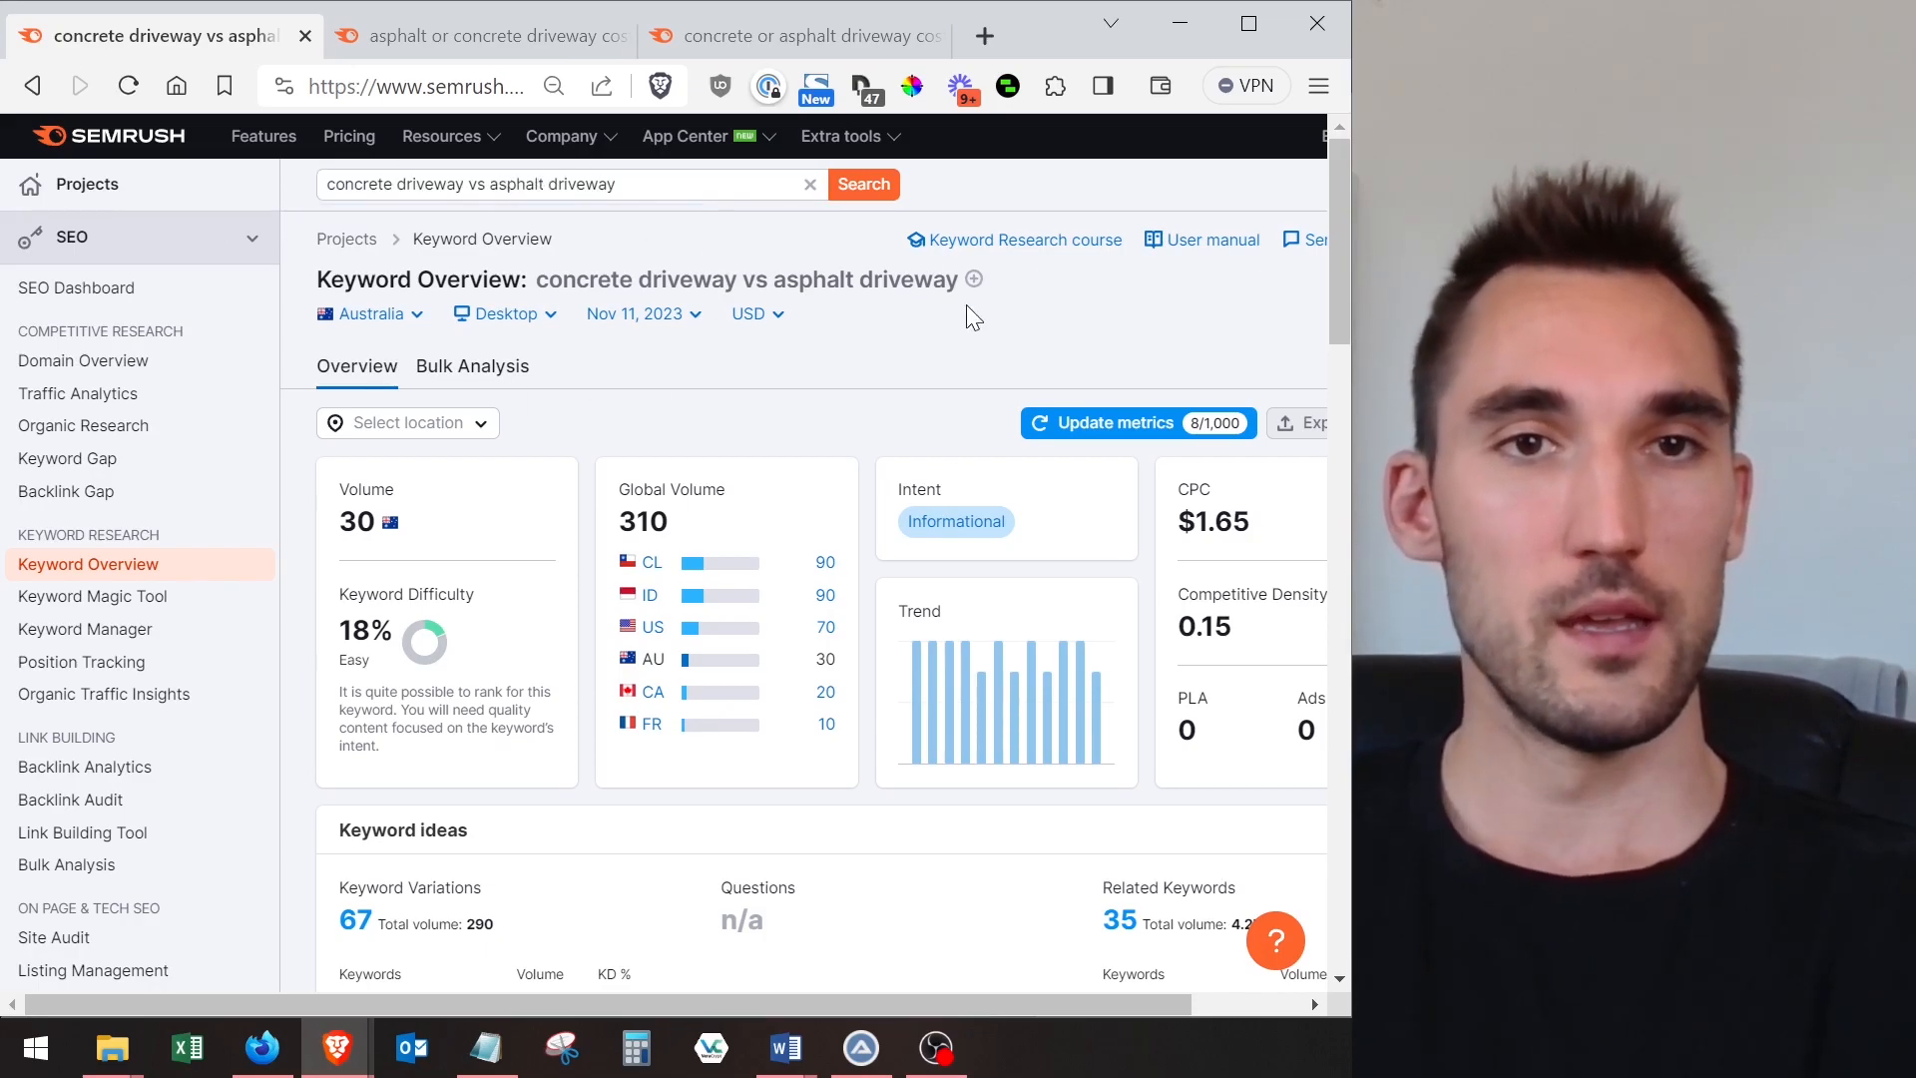
{"action": "scroll", "coordinate": [528, 327], "scroll_direction": "down", "scroll_amount": 3}
{"action": "scroll", "coordinate": [595, 334], "scroll_direction": "down", "scroll_amount": 2}
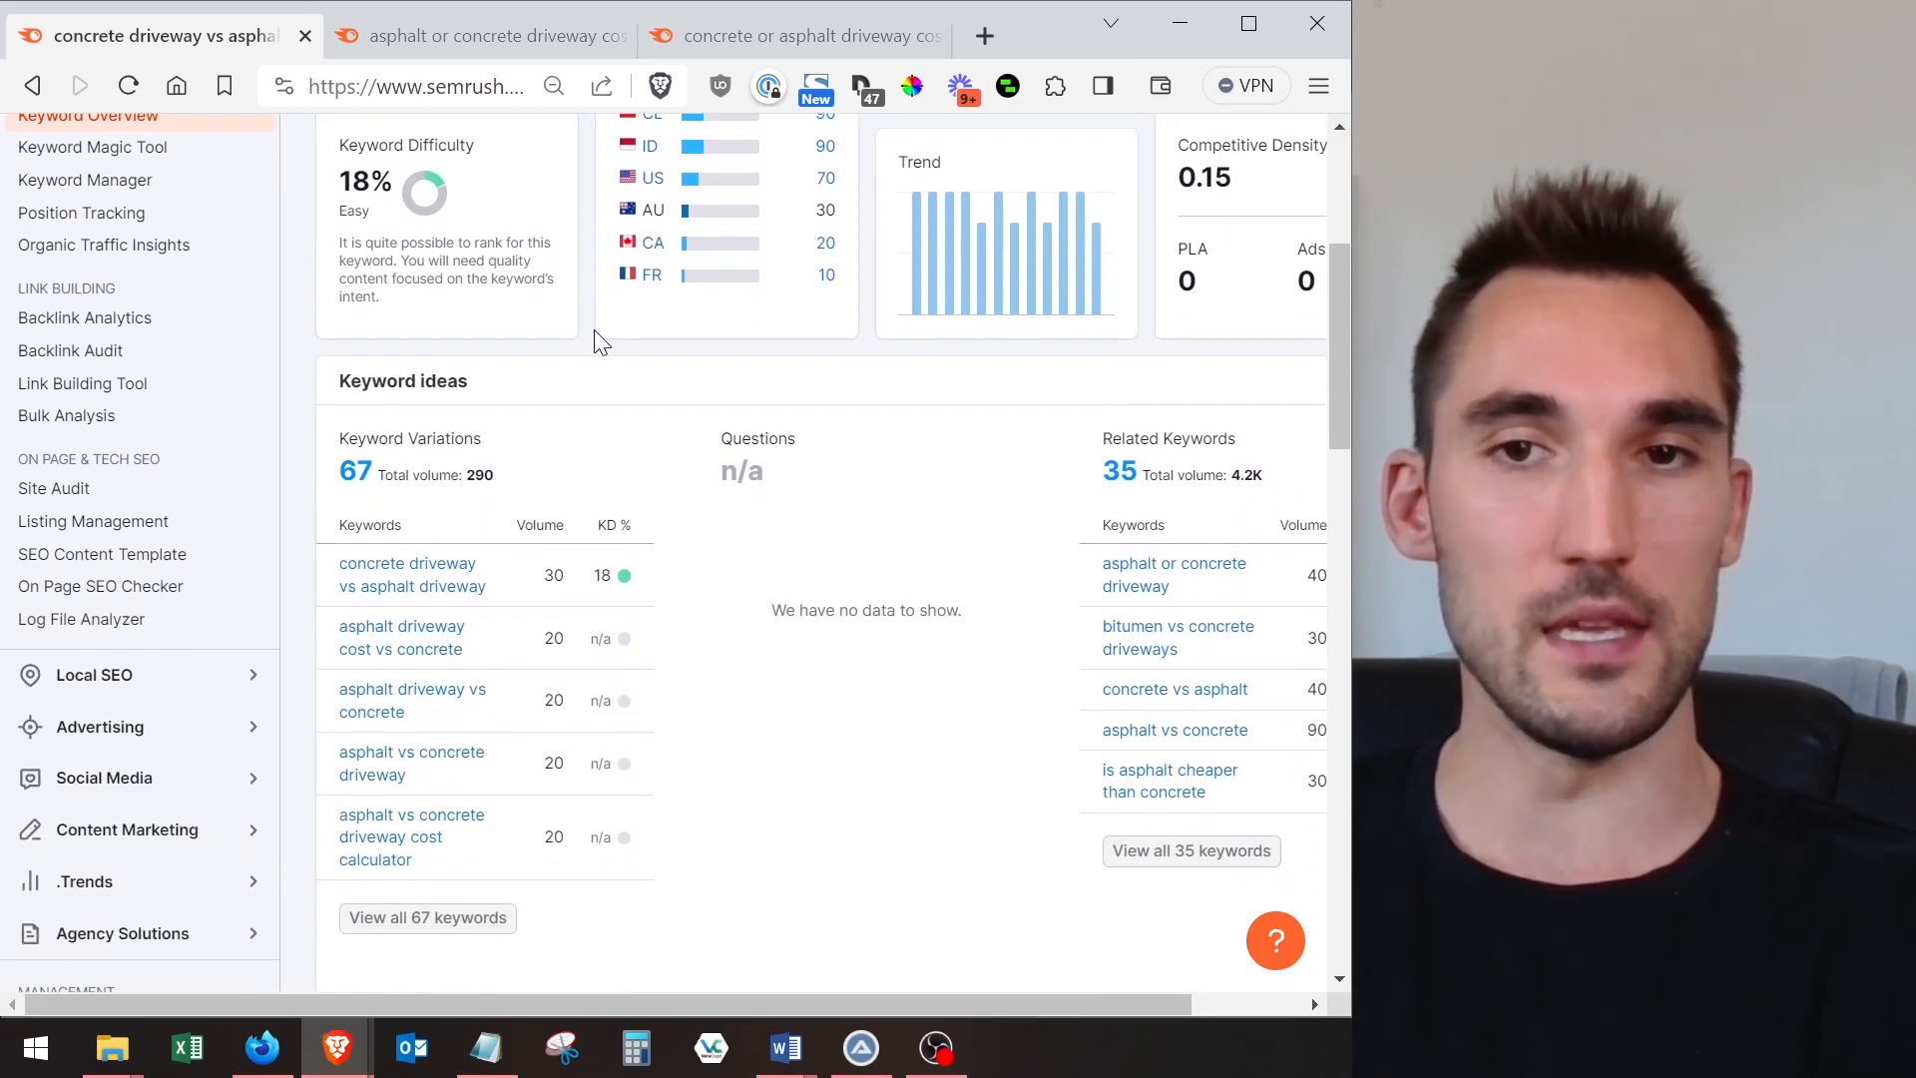
{"action": "left_click_drag", "start_coordinate": [936, 996], "coordinate": [1048, 999]}
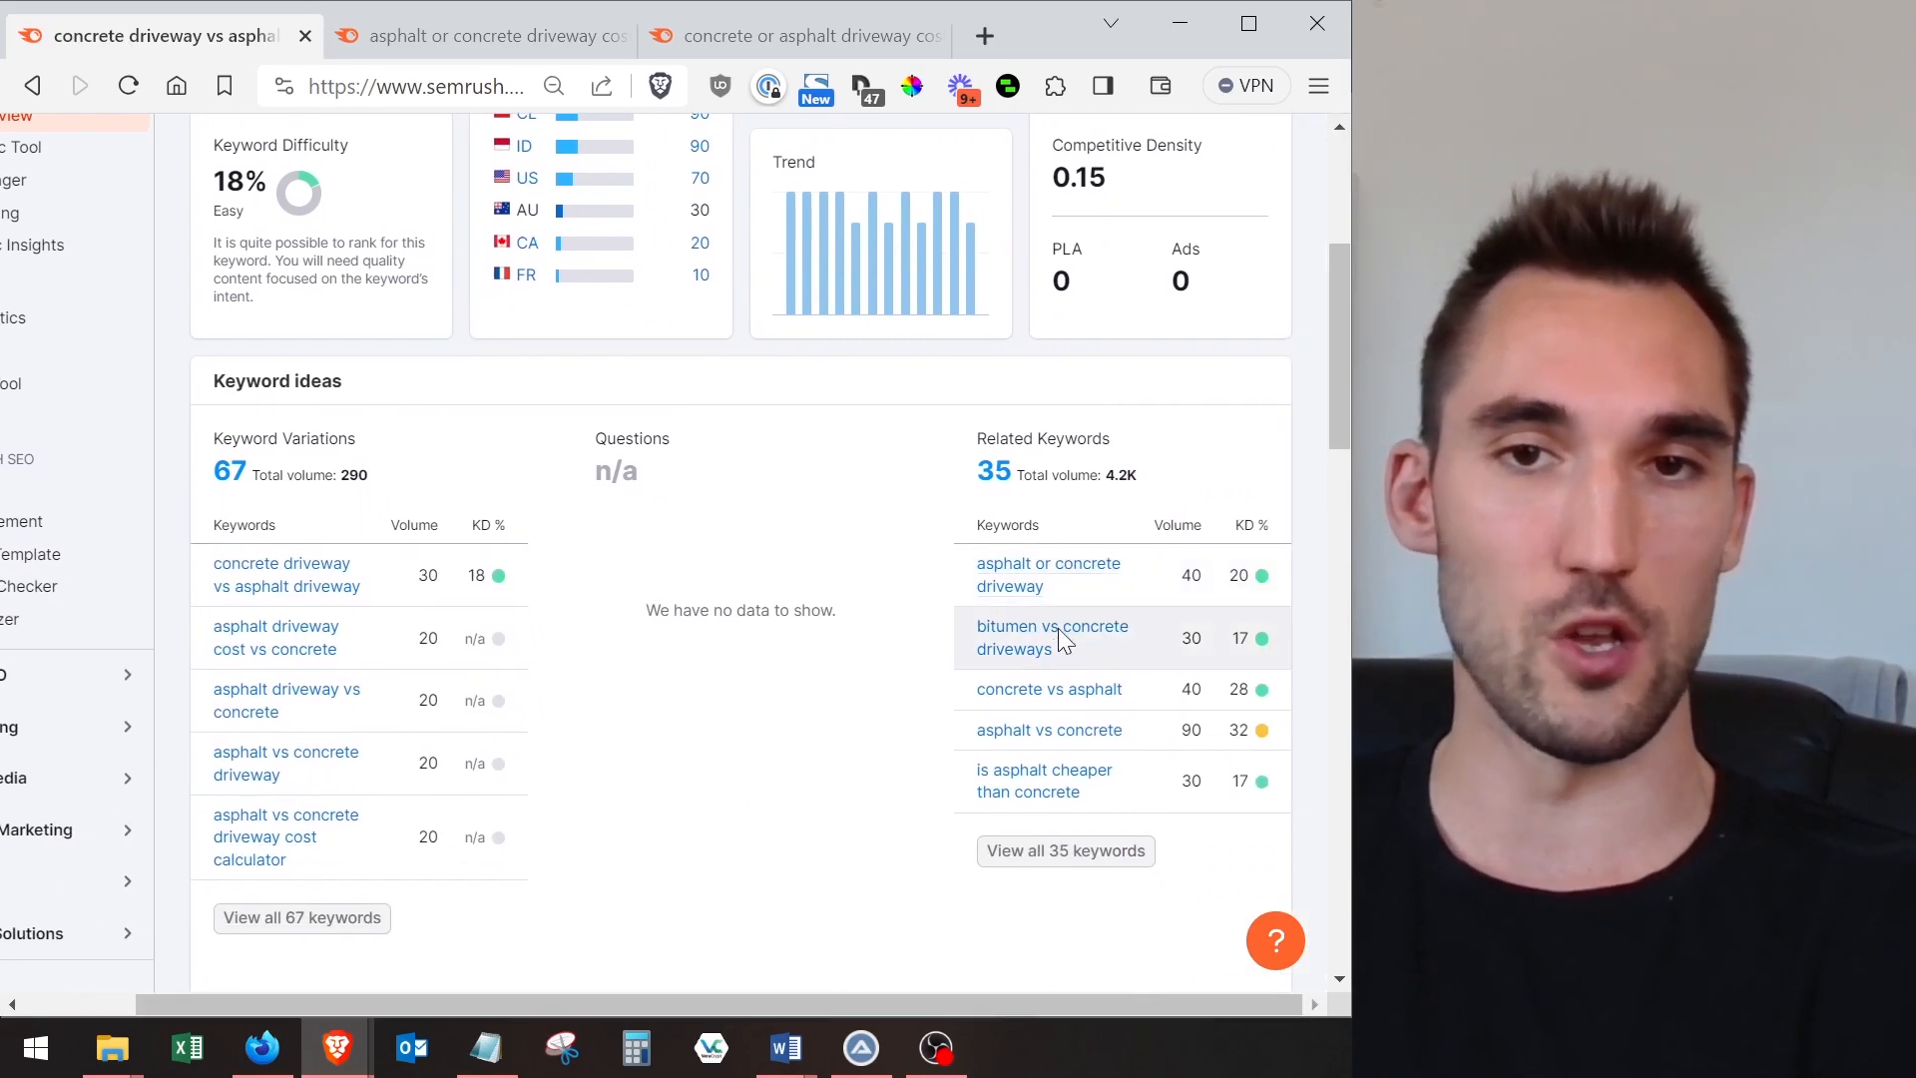
{"action": "left_click_drag", "start_coordinate": [1209, 574], "coordinate": [1178, 584]}
{"action": "left_click", "coordinate": [1198, 590]}
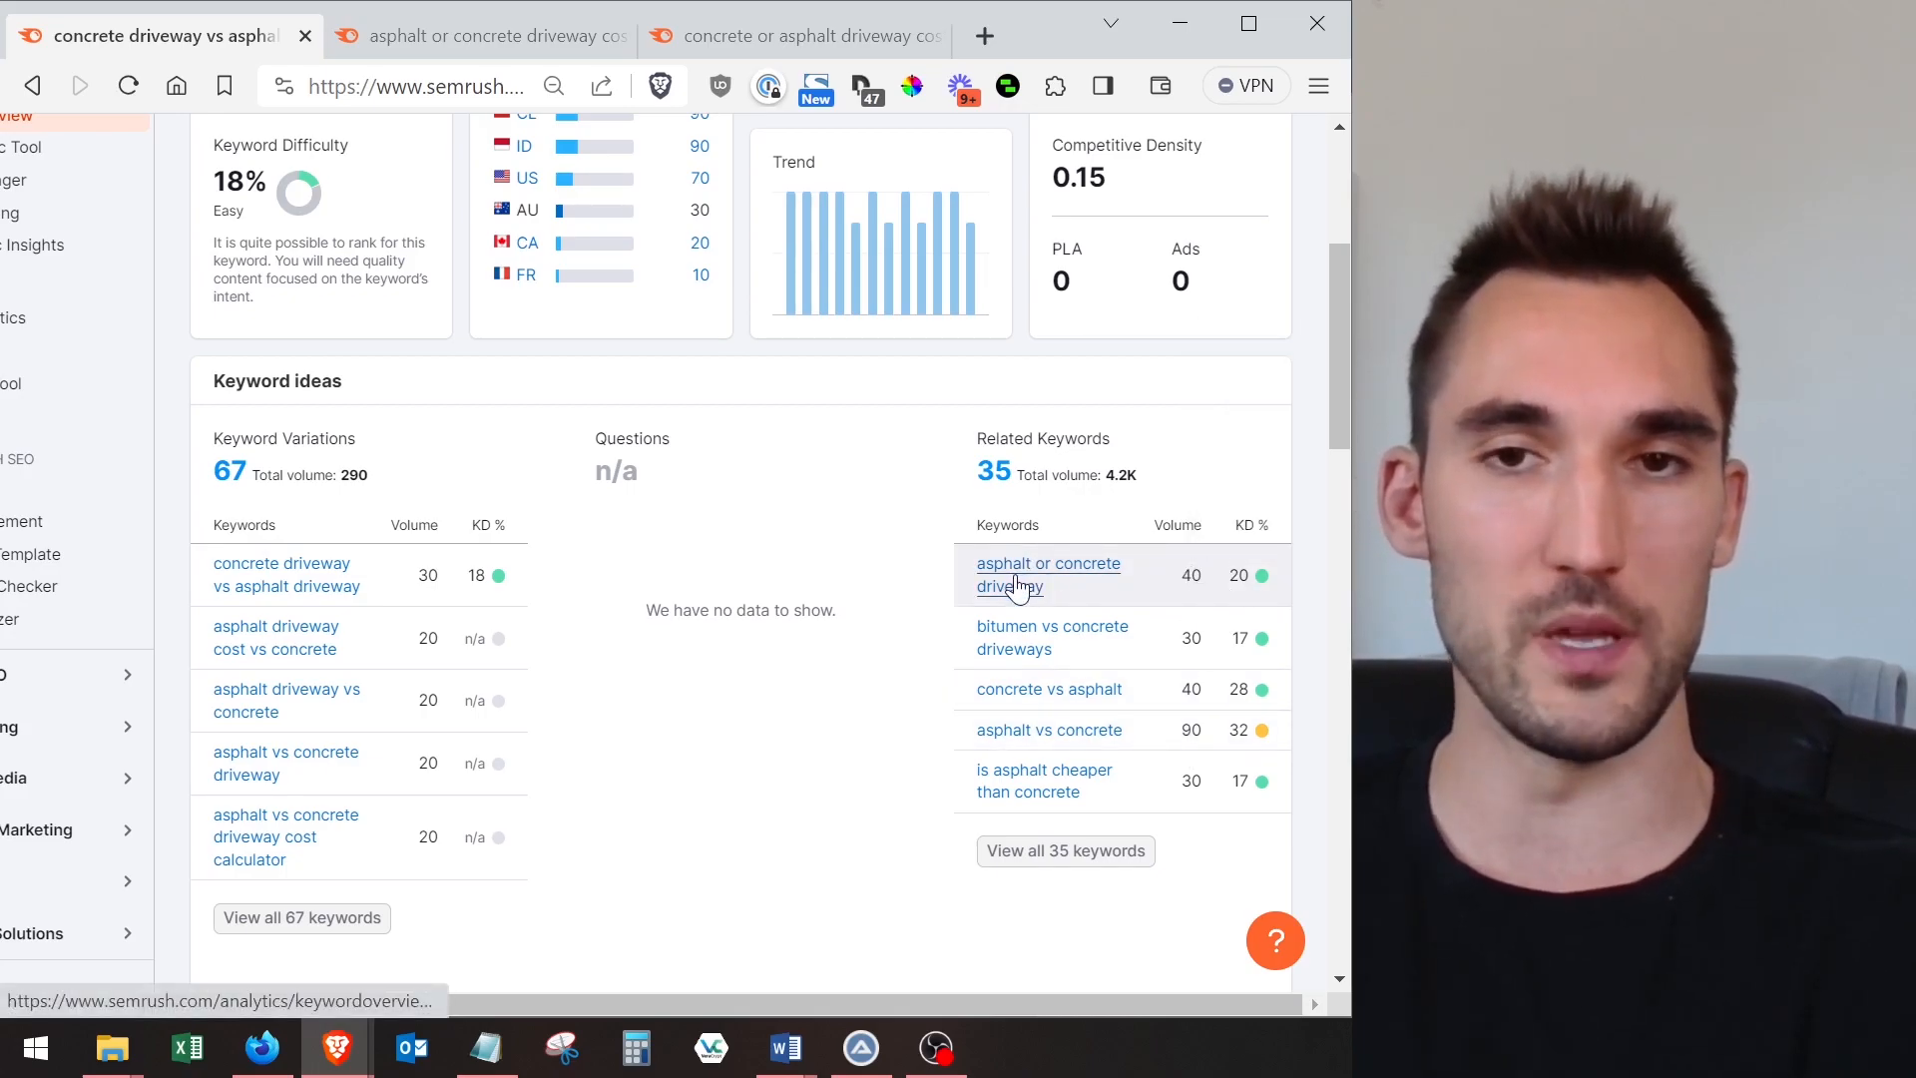
{"action": "scroll", "coordinate": [1038, 636], "scroll_direction": "up", "scroll_amount": 5}
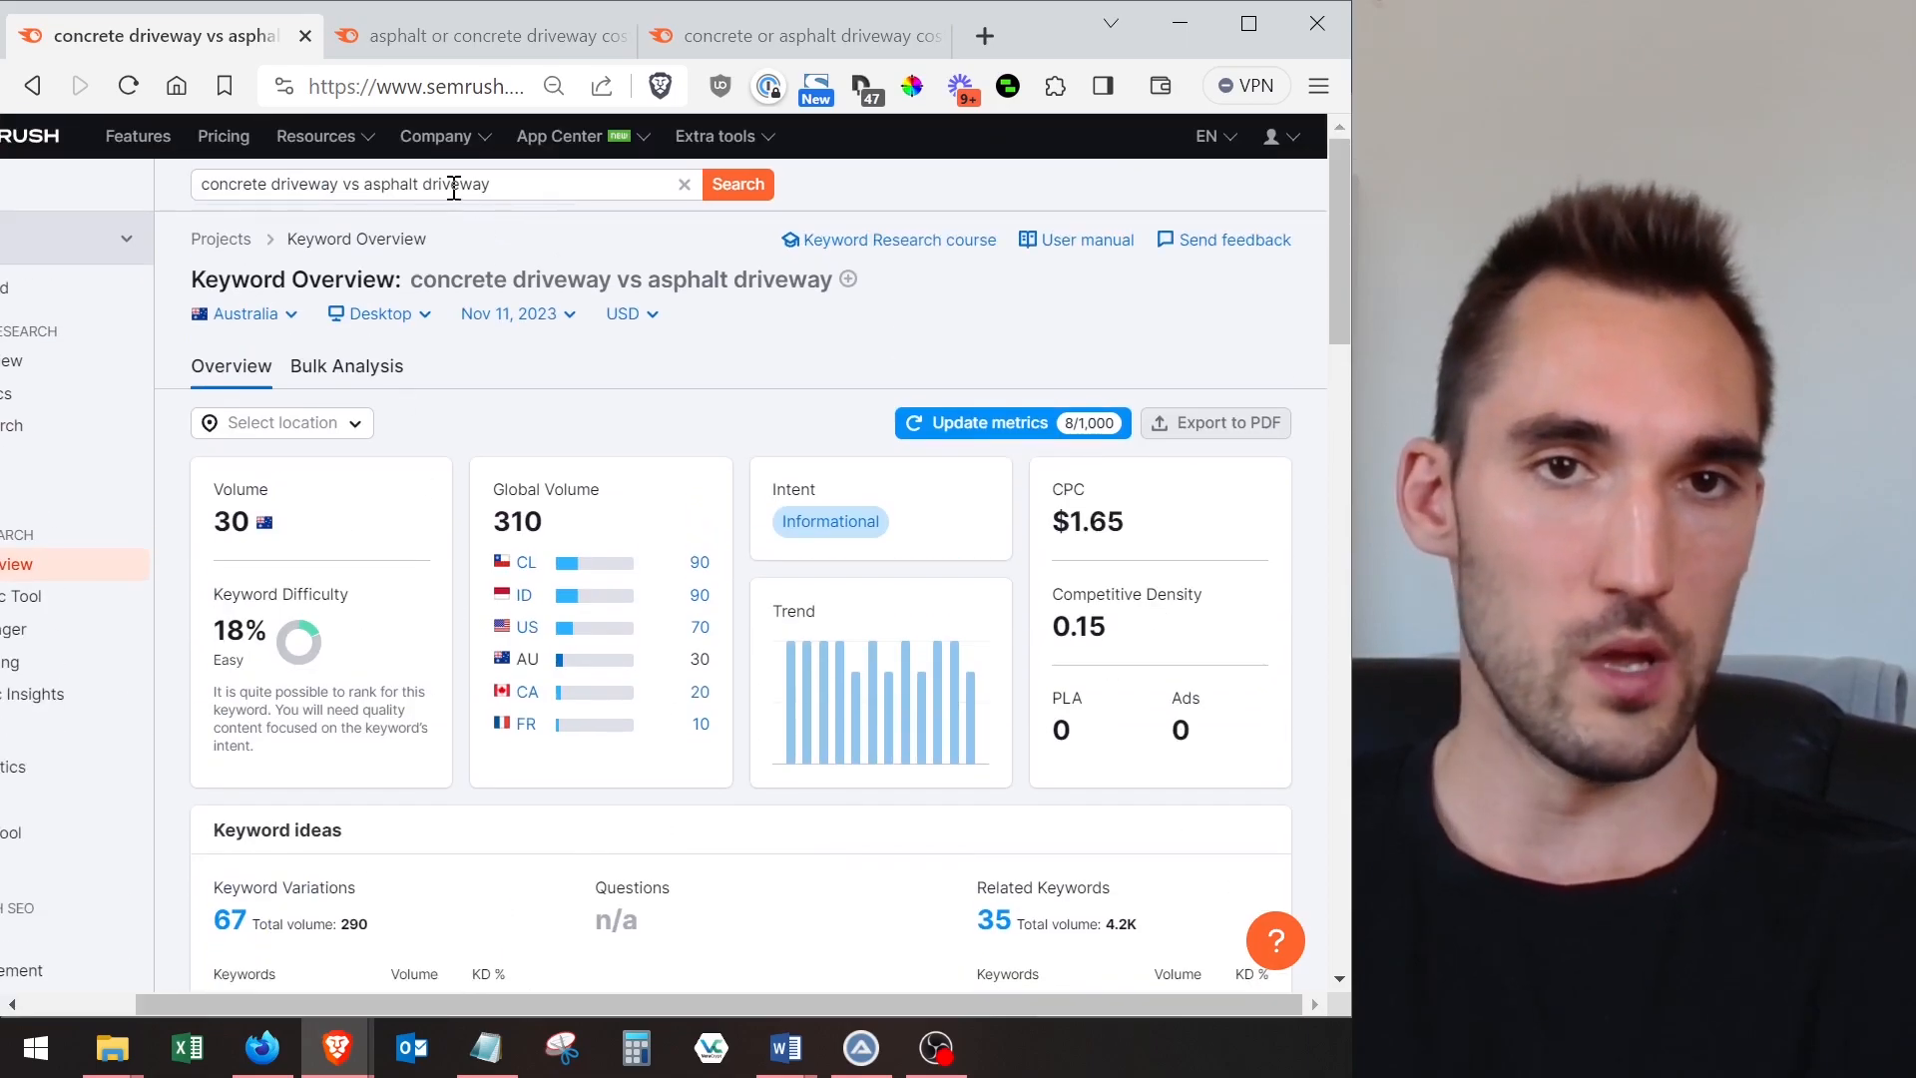
- Open the keyword overview of the related keyword "asphalt or concrete driveway" and look over its keyword ideas and SERP analysis
{"action": "scroll", "coordinate": [1043, 699], "scroll_direction": "down", "scroll_amount": 3}
{"action": "left_click", "coordinate": [1038, 735]}
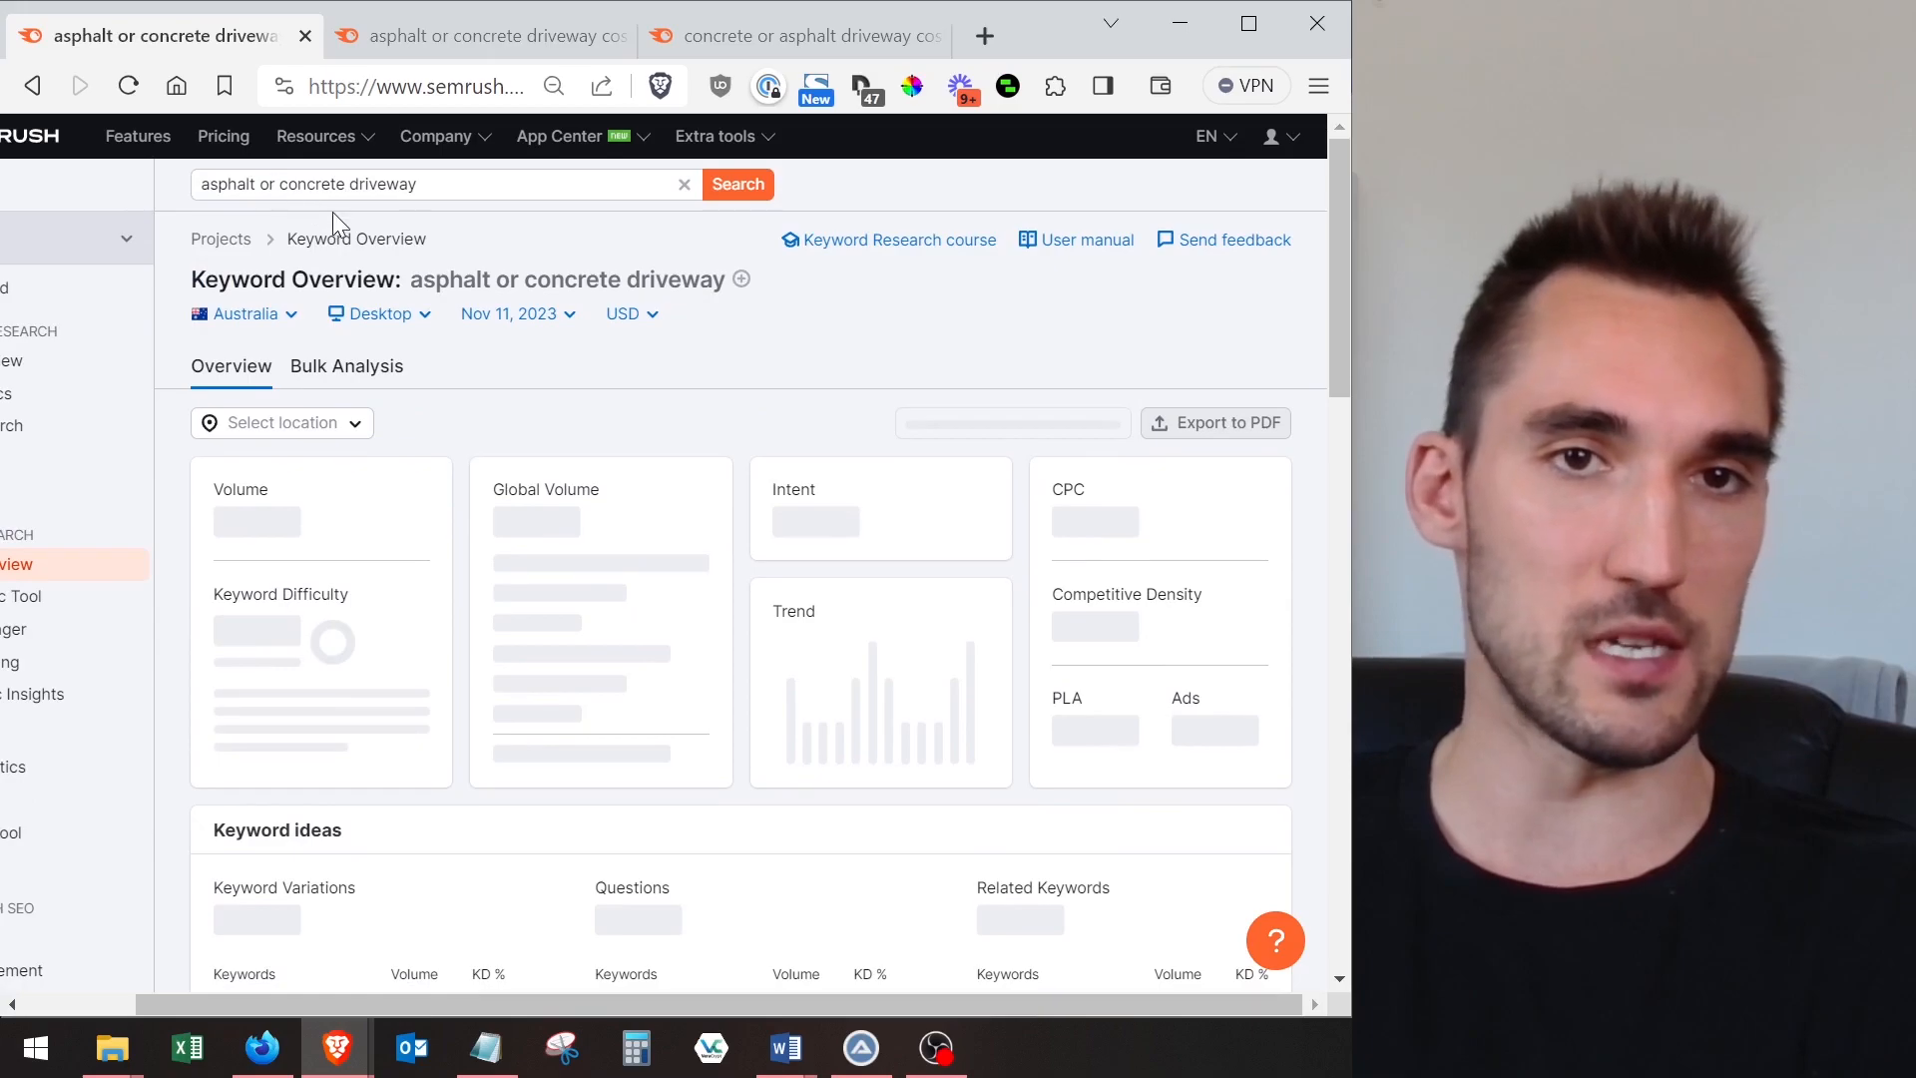
{"action": "scroll", "coordinate": [578, 494], "scroll_direction": "down", "scroll_amount": 6}
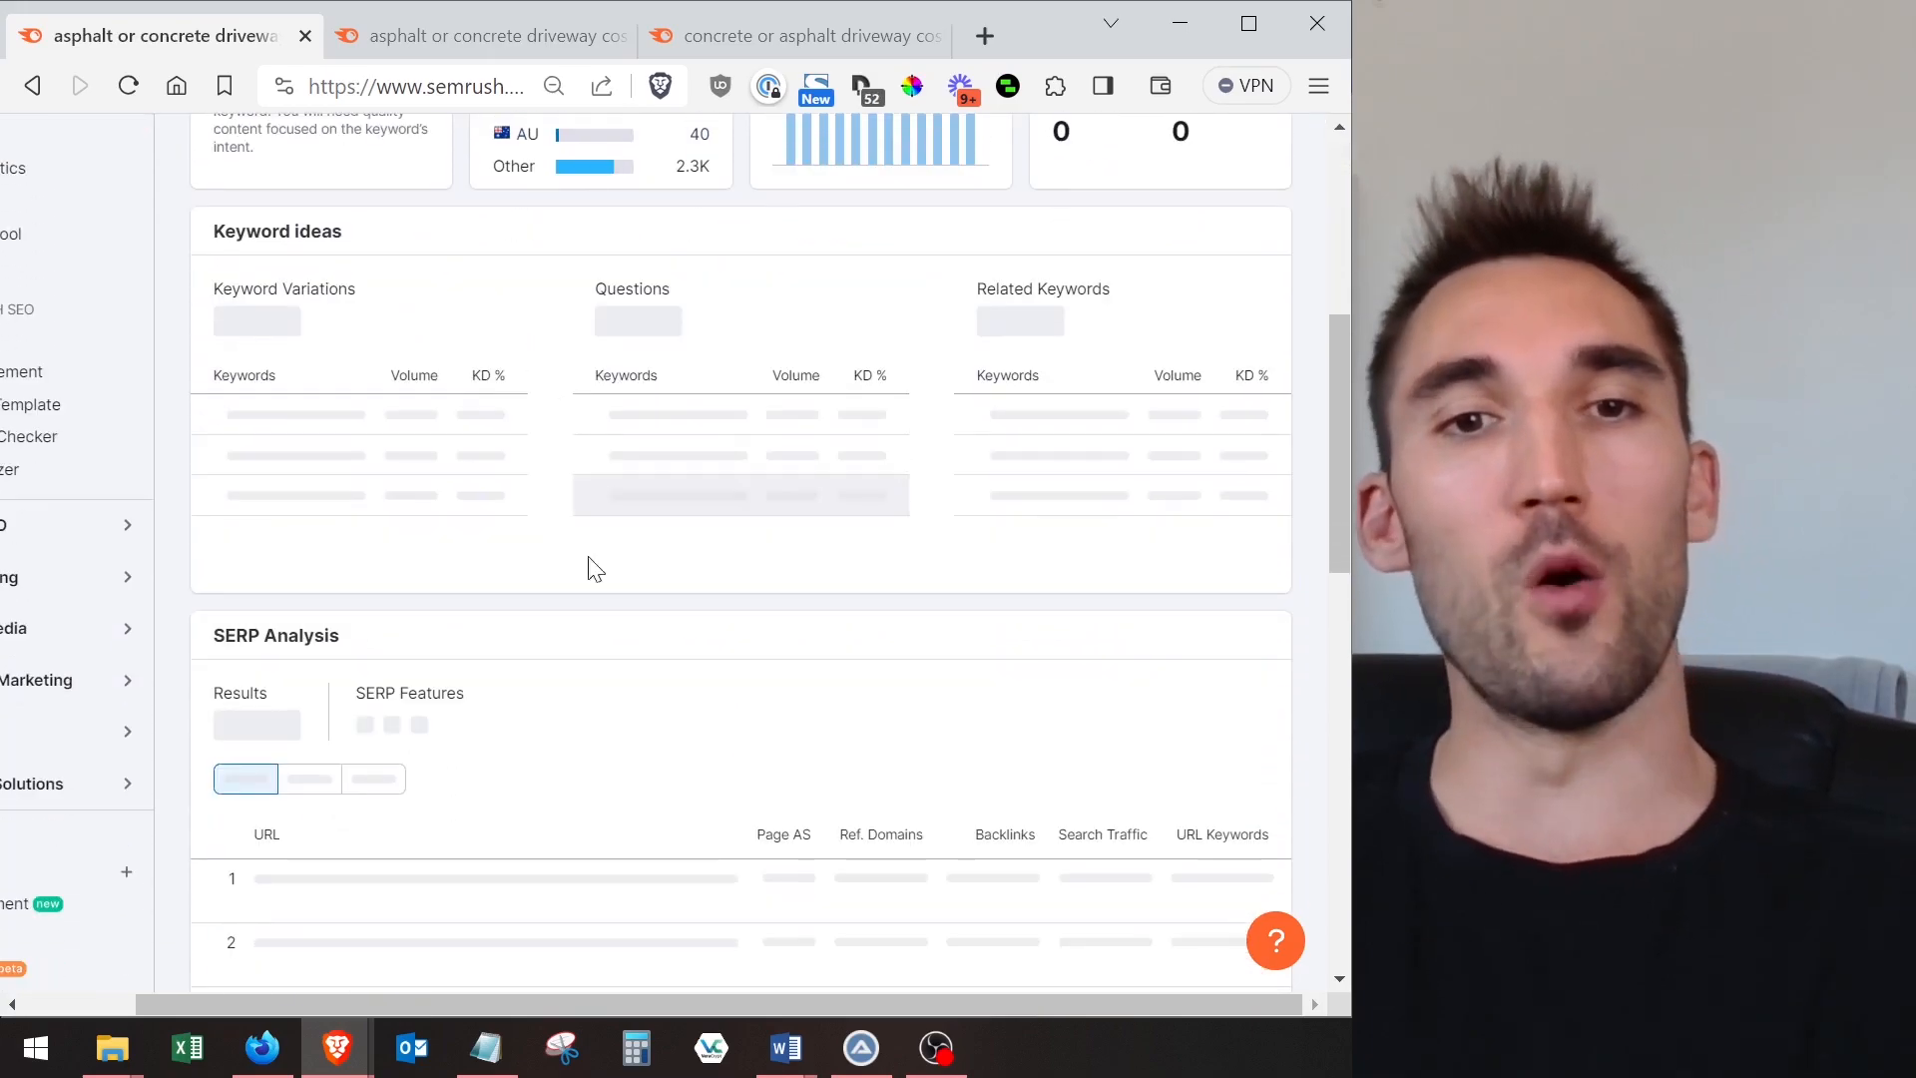
{"action": "scroll", "coordinate": [664, 484], "scroll_direction": "down", "scroll_amount": 5}
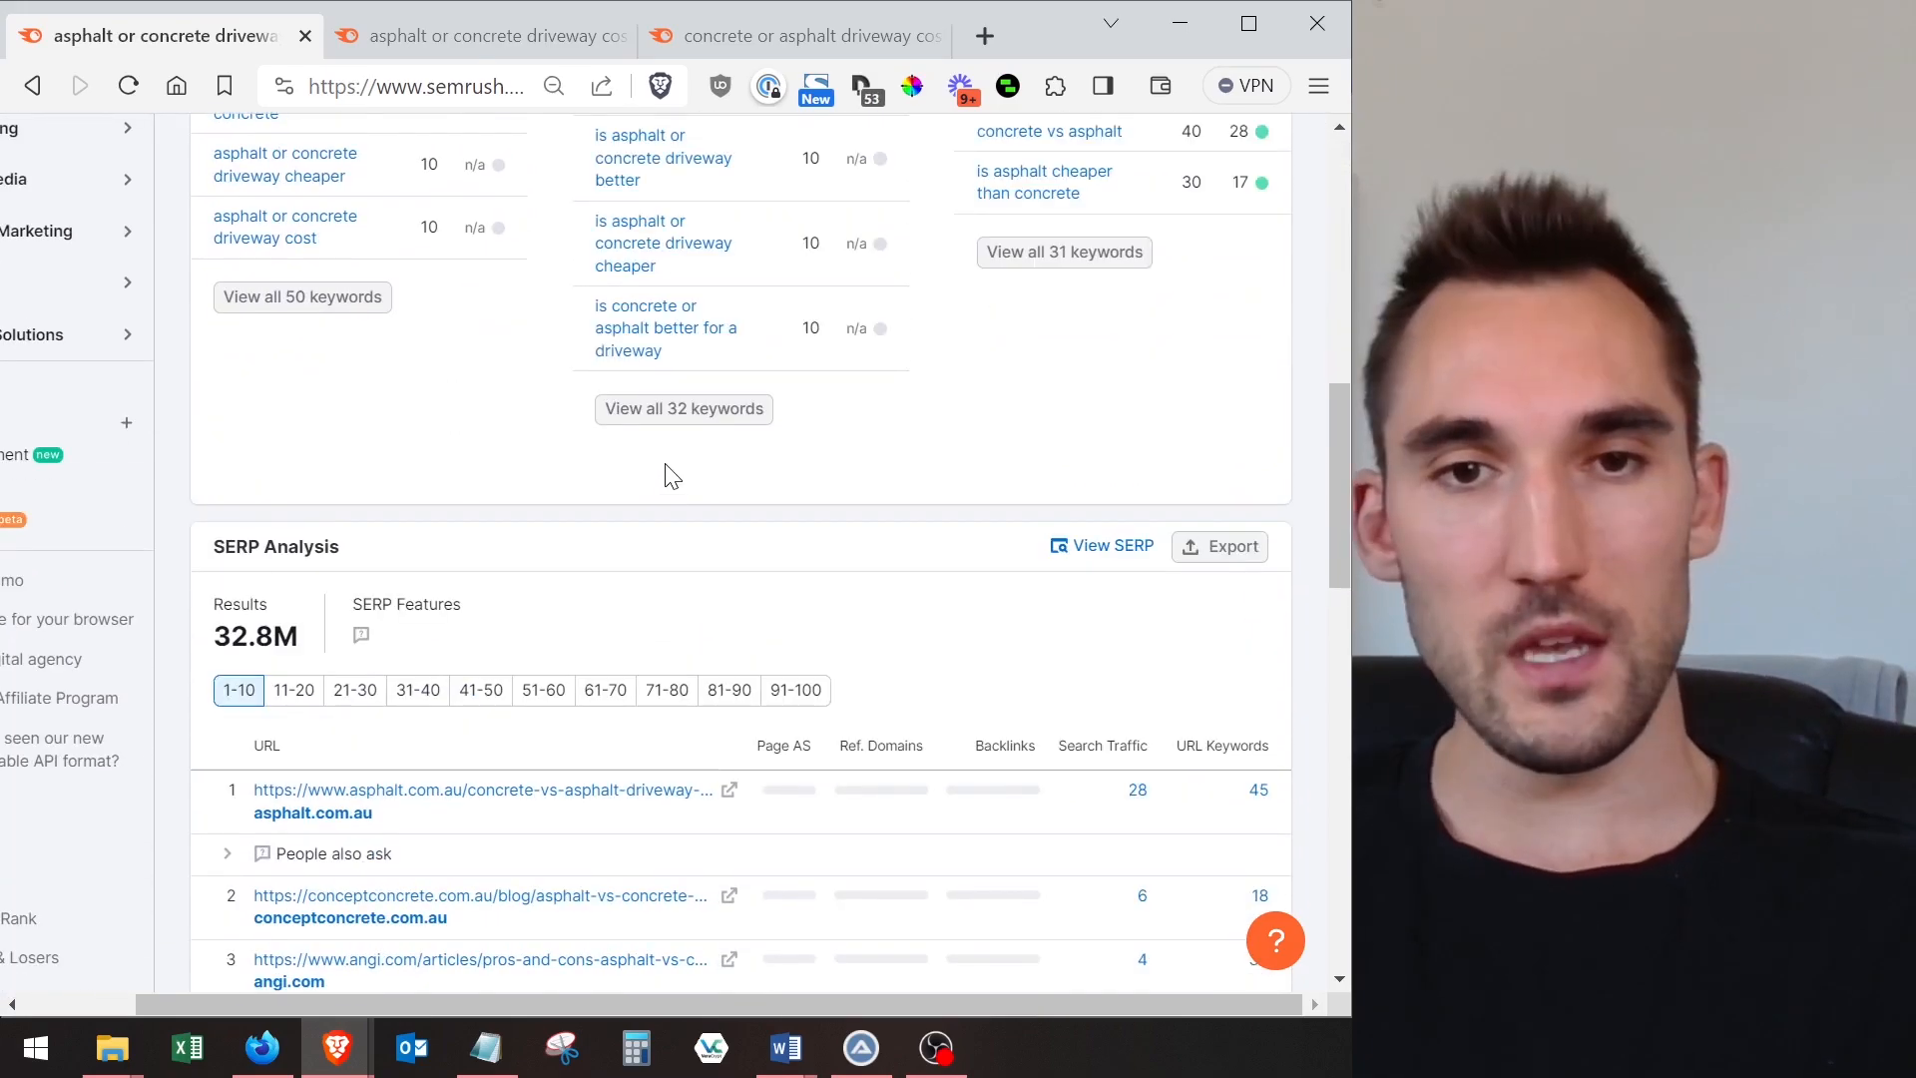
{"action": "scroll", "coordinate": [670, 476], "scroll_direction": "down", "scroll_amount": 3}
{"action": "scroll", "coordinate": [699, 479], "scroll_direction": "up", "scroll_amount": 12}
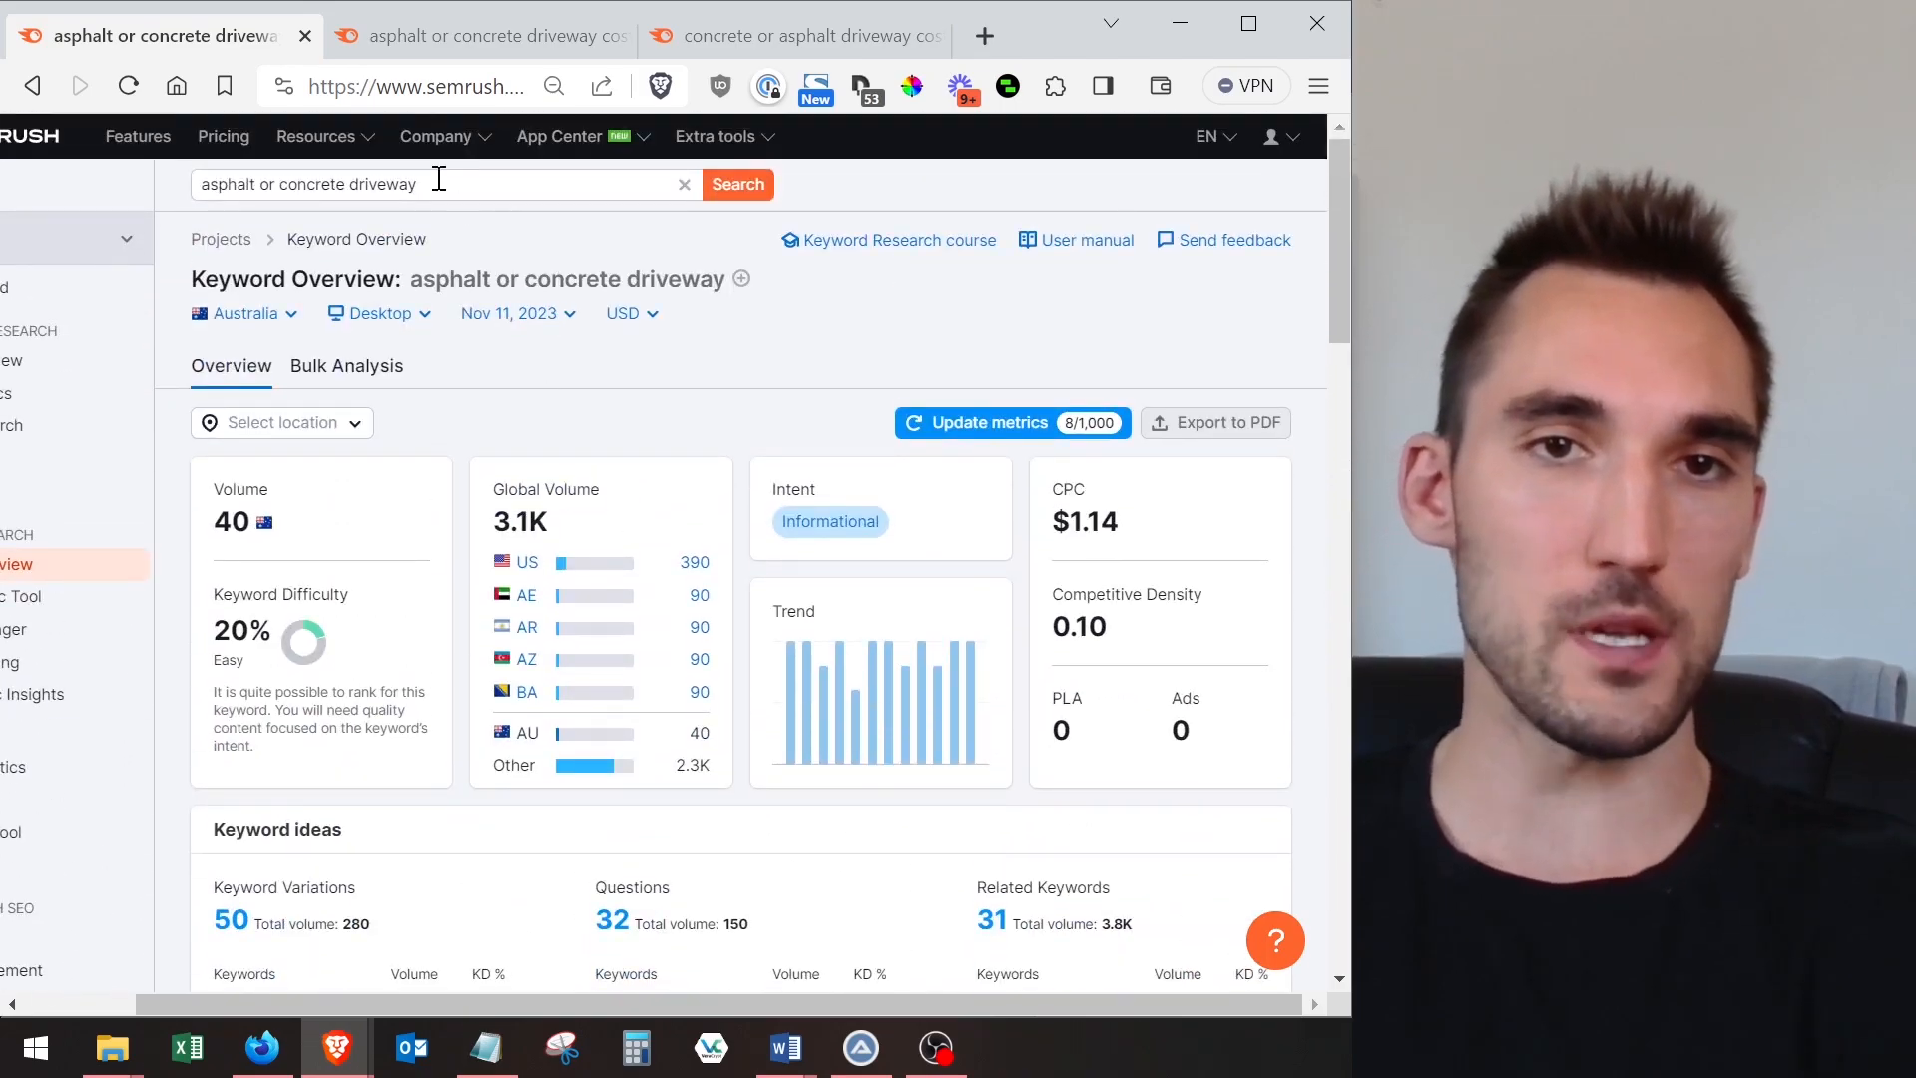
- Copy the keyword "asphalt or concrete driveway" and enter it as the blog post title in ZimmWriter's 1-Click Writer
{"action": "triple_click", "coordinate": [439, 182]}
{"action": "key", "text": "ctrl+c"}
{"action": "left_click", "coordinate": [861, 1046]}
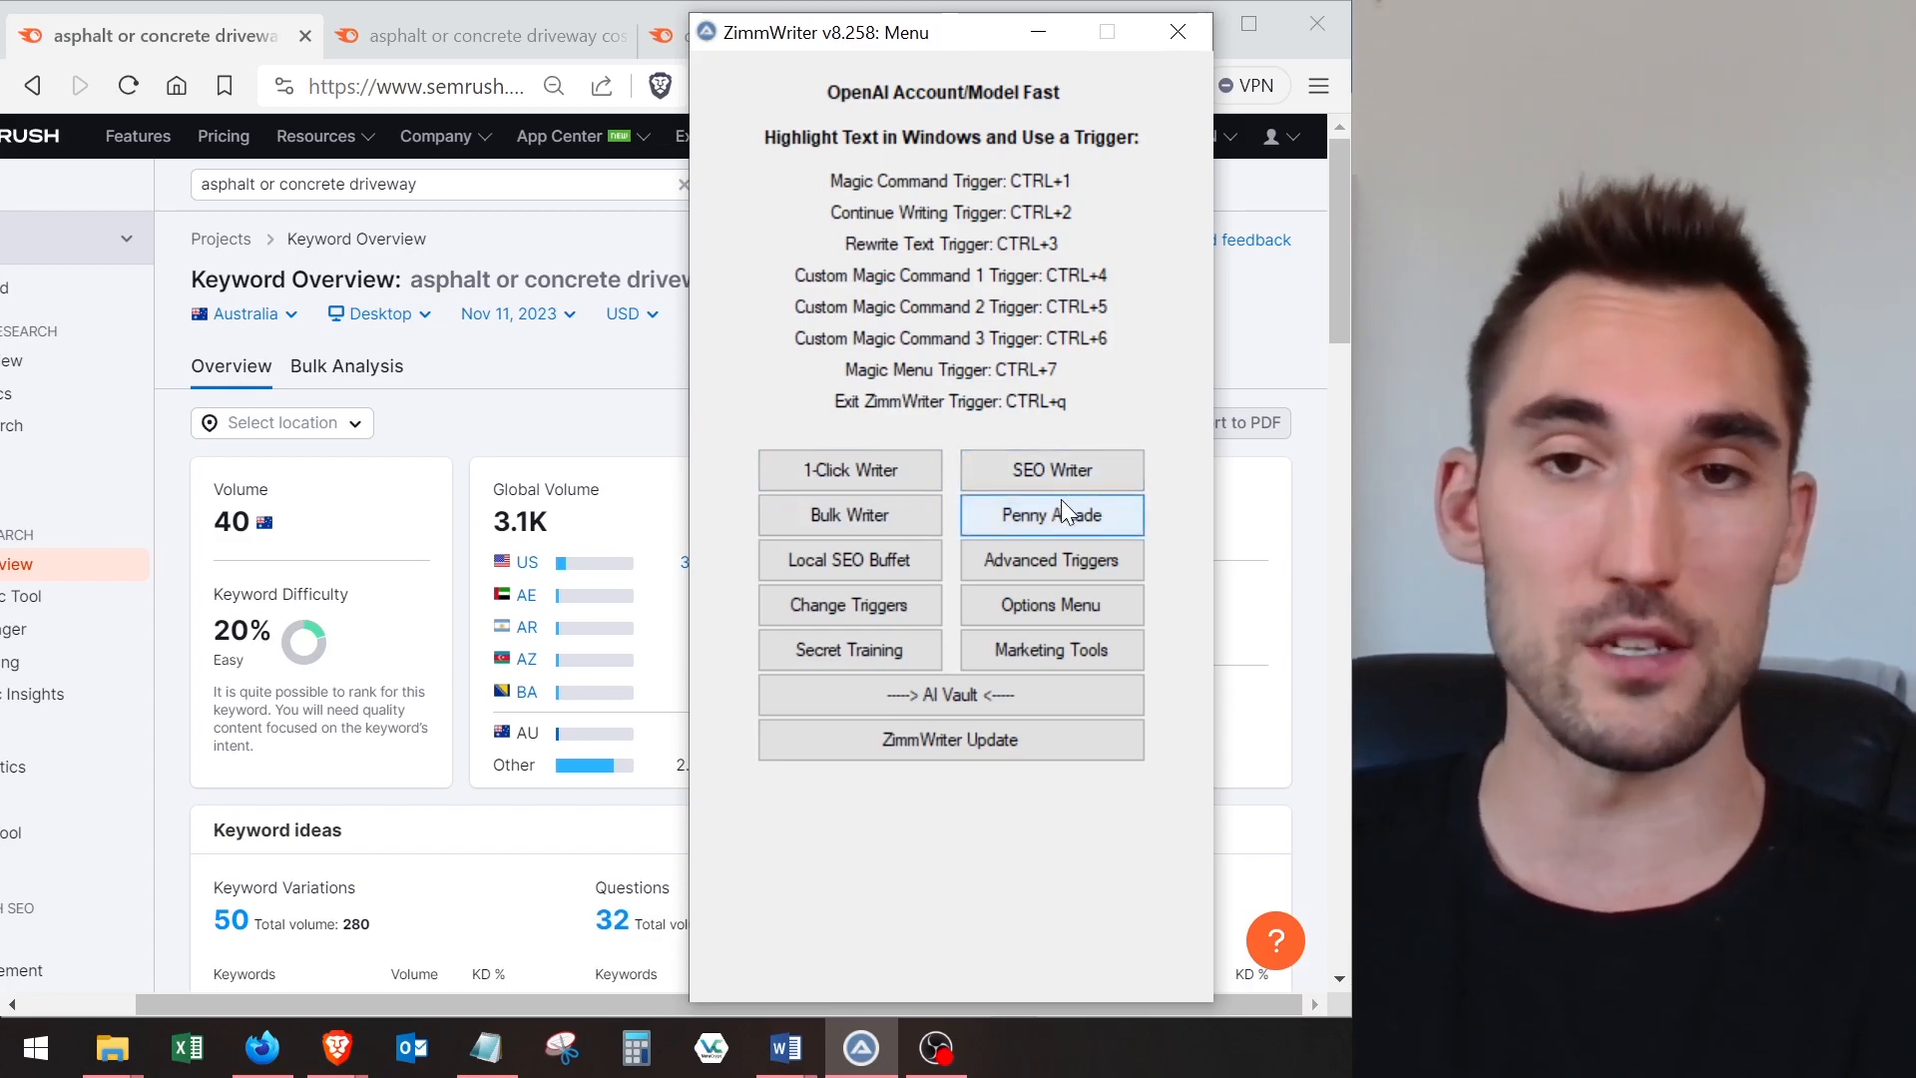
{"action": "left_click", "coordinate": [882, 469]}
{"action": "key", "text": "ctrl+v"}
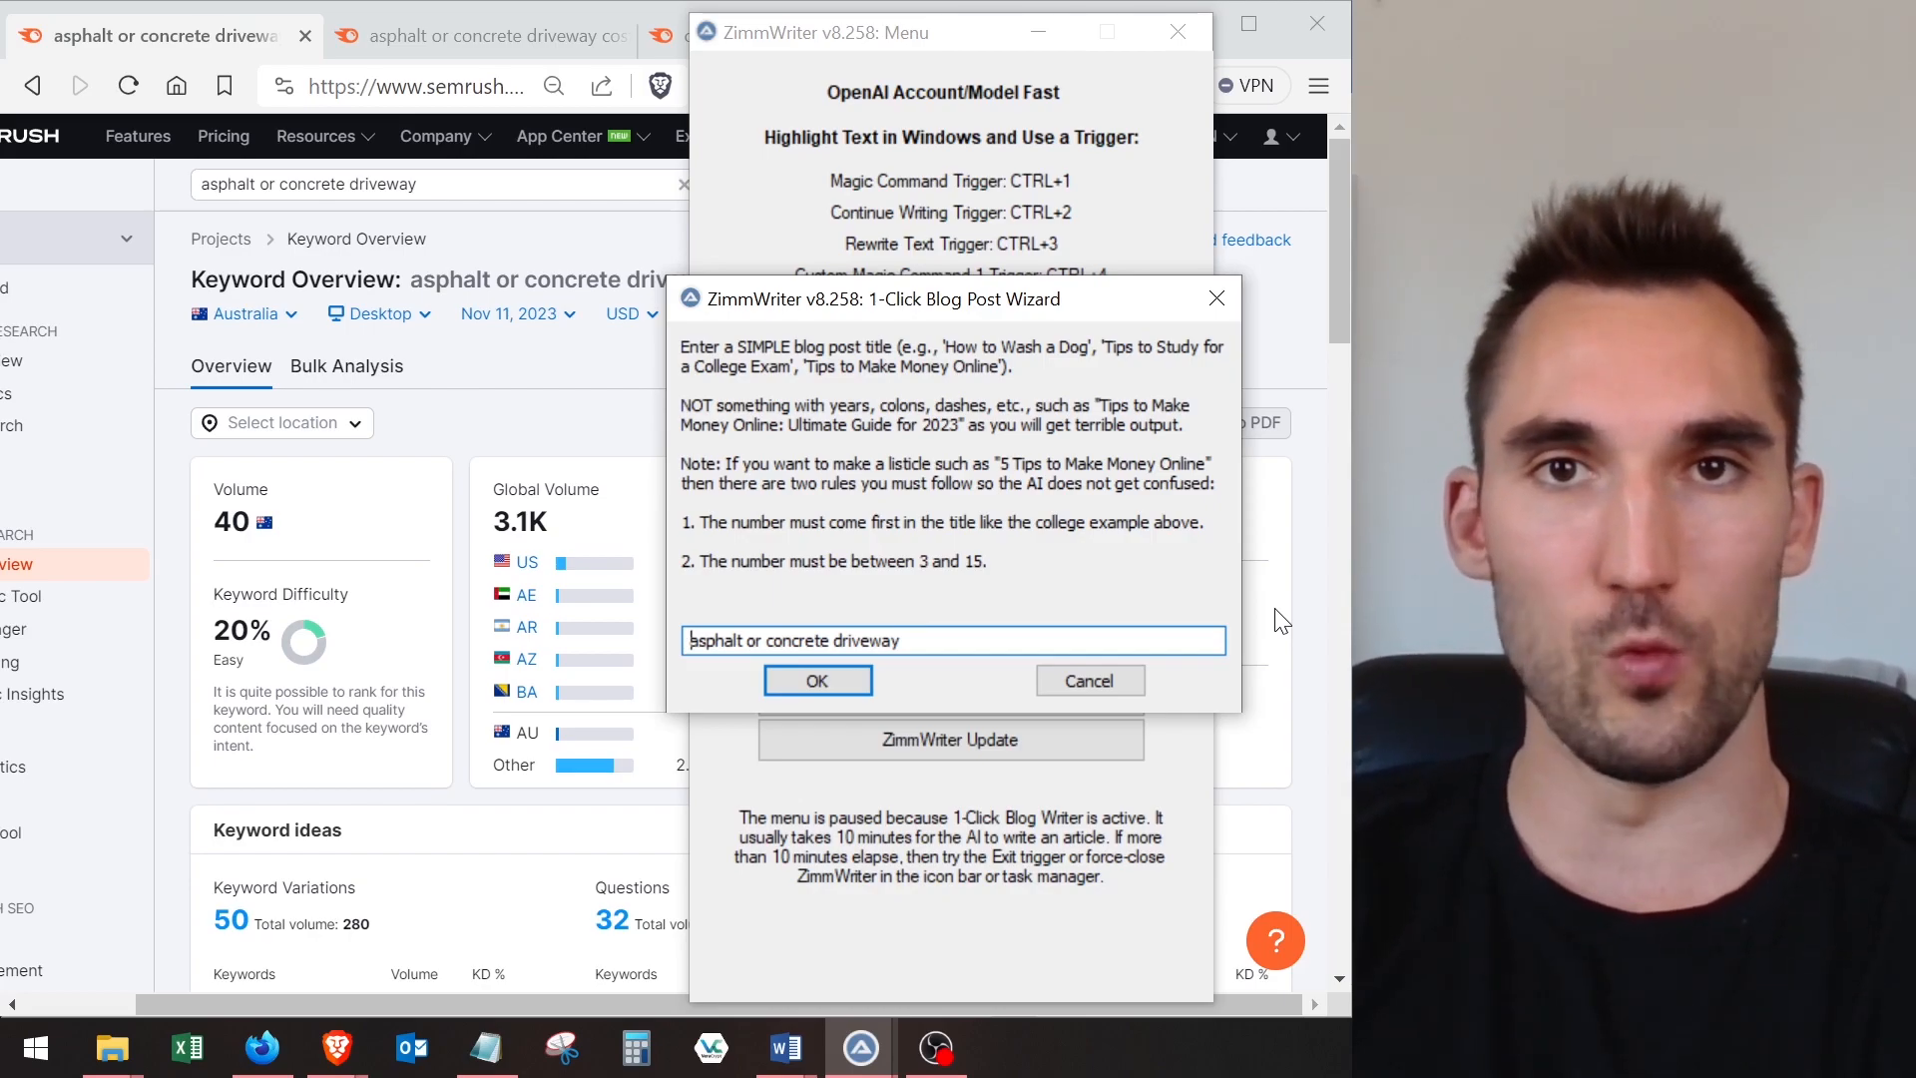
- Expand the blog post title to "Is an asphalt or concrete driveway better a Melbourne home?" and submit it for writing
{"action": "left_click_drag", "start_coordinate": [932, 632], "coordinate": [586, 625]}
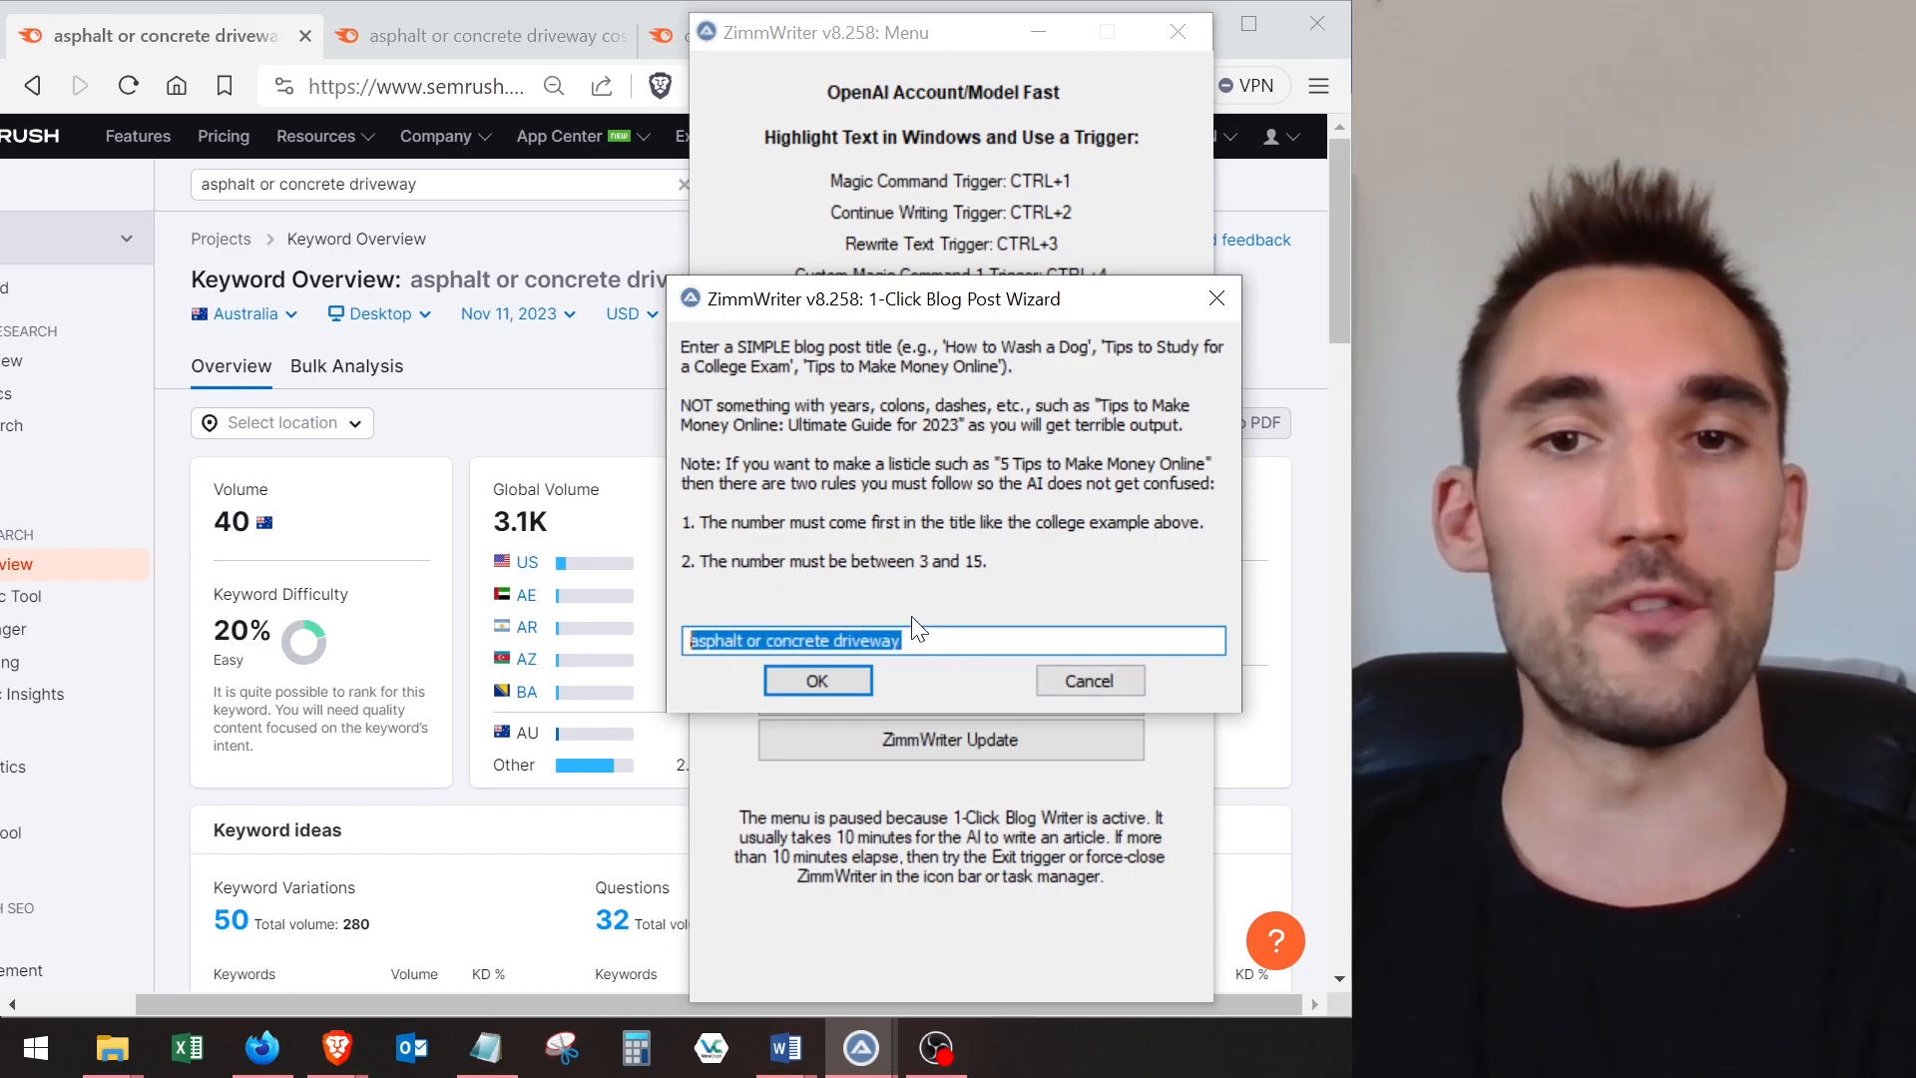
{"action": "left_click", "coordinate": [953, 639]}
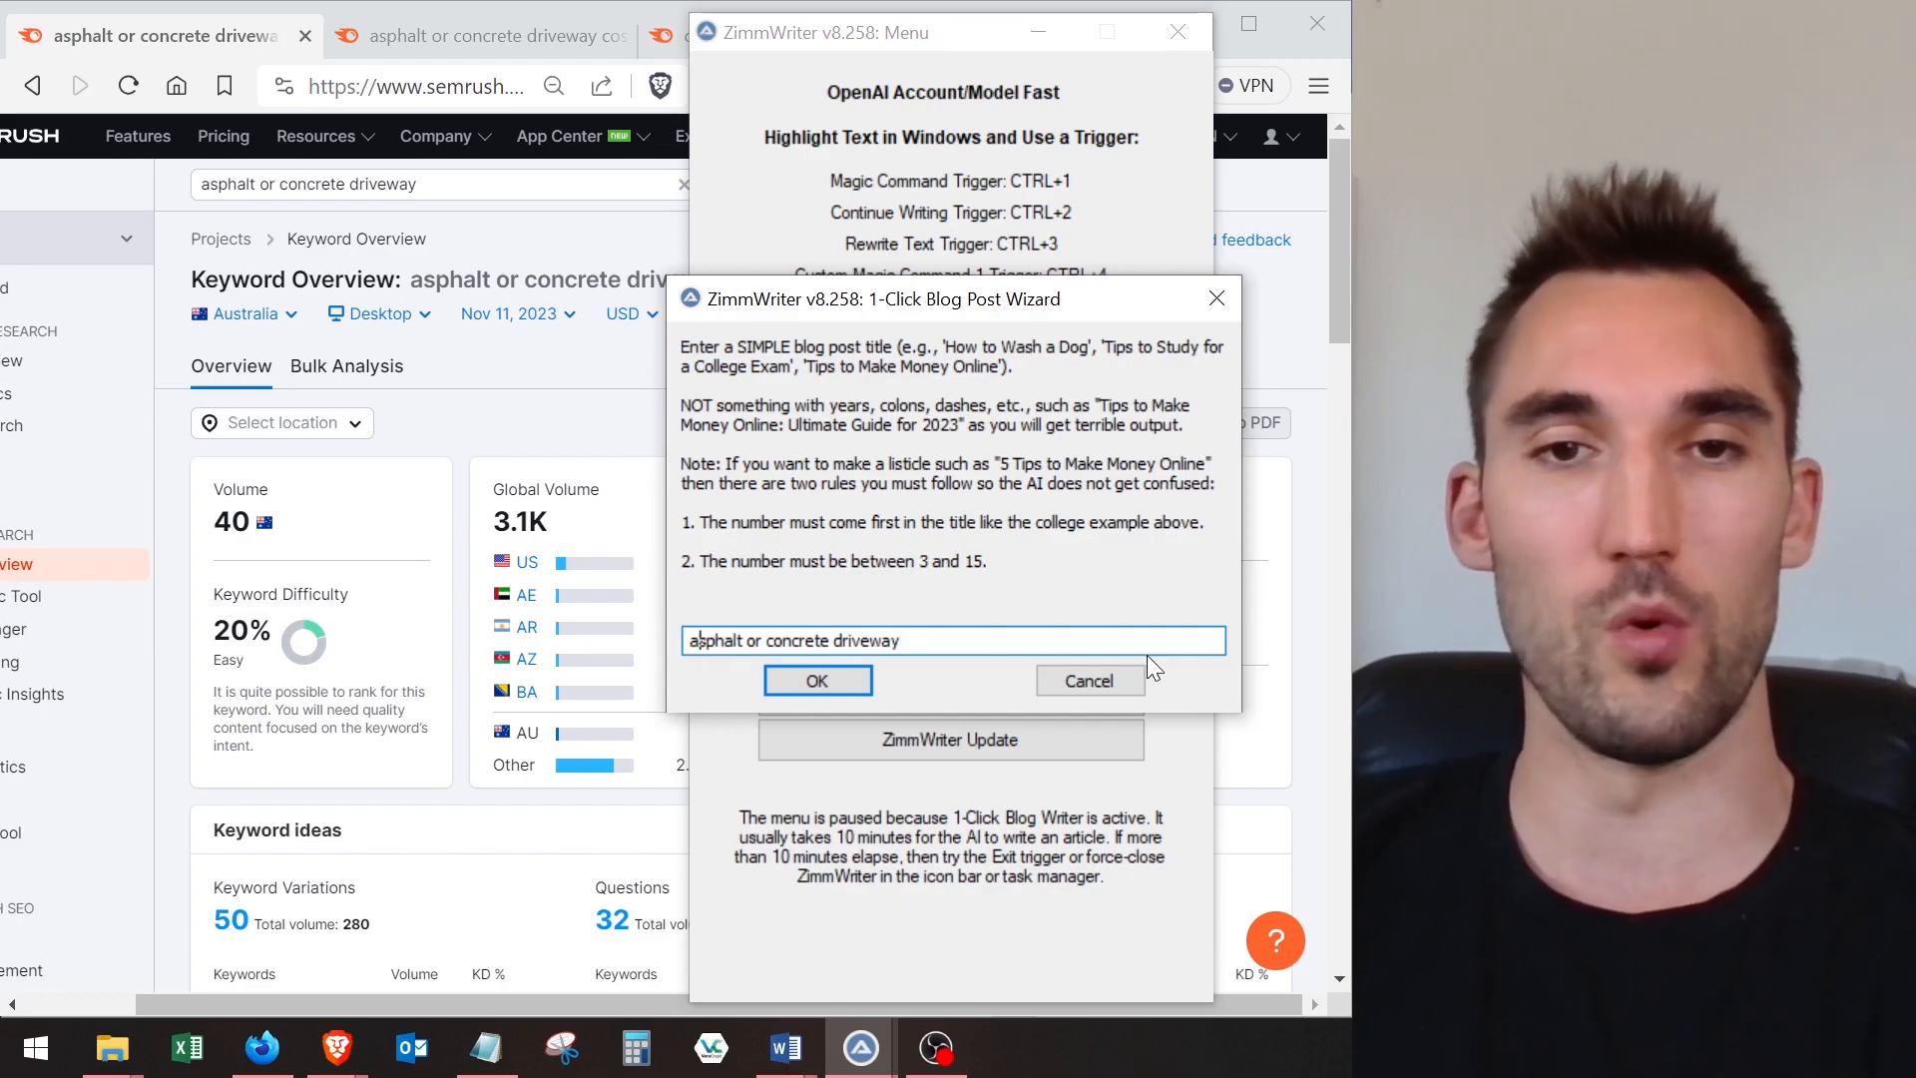
{"action": "type", "text": "Is an"}
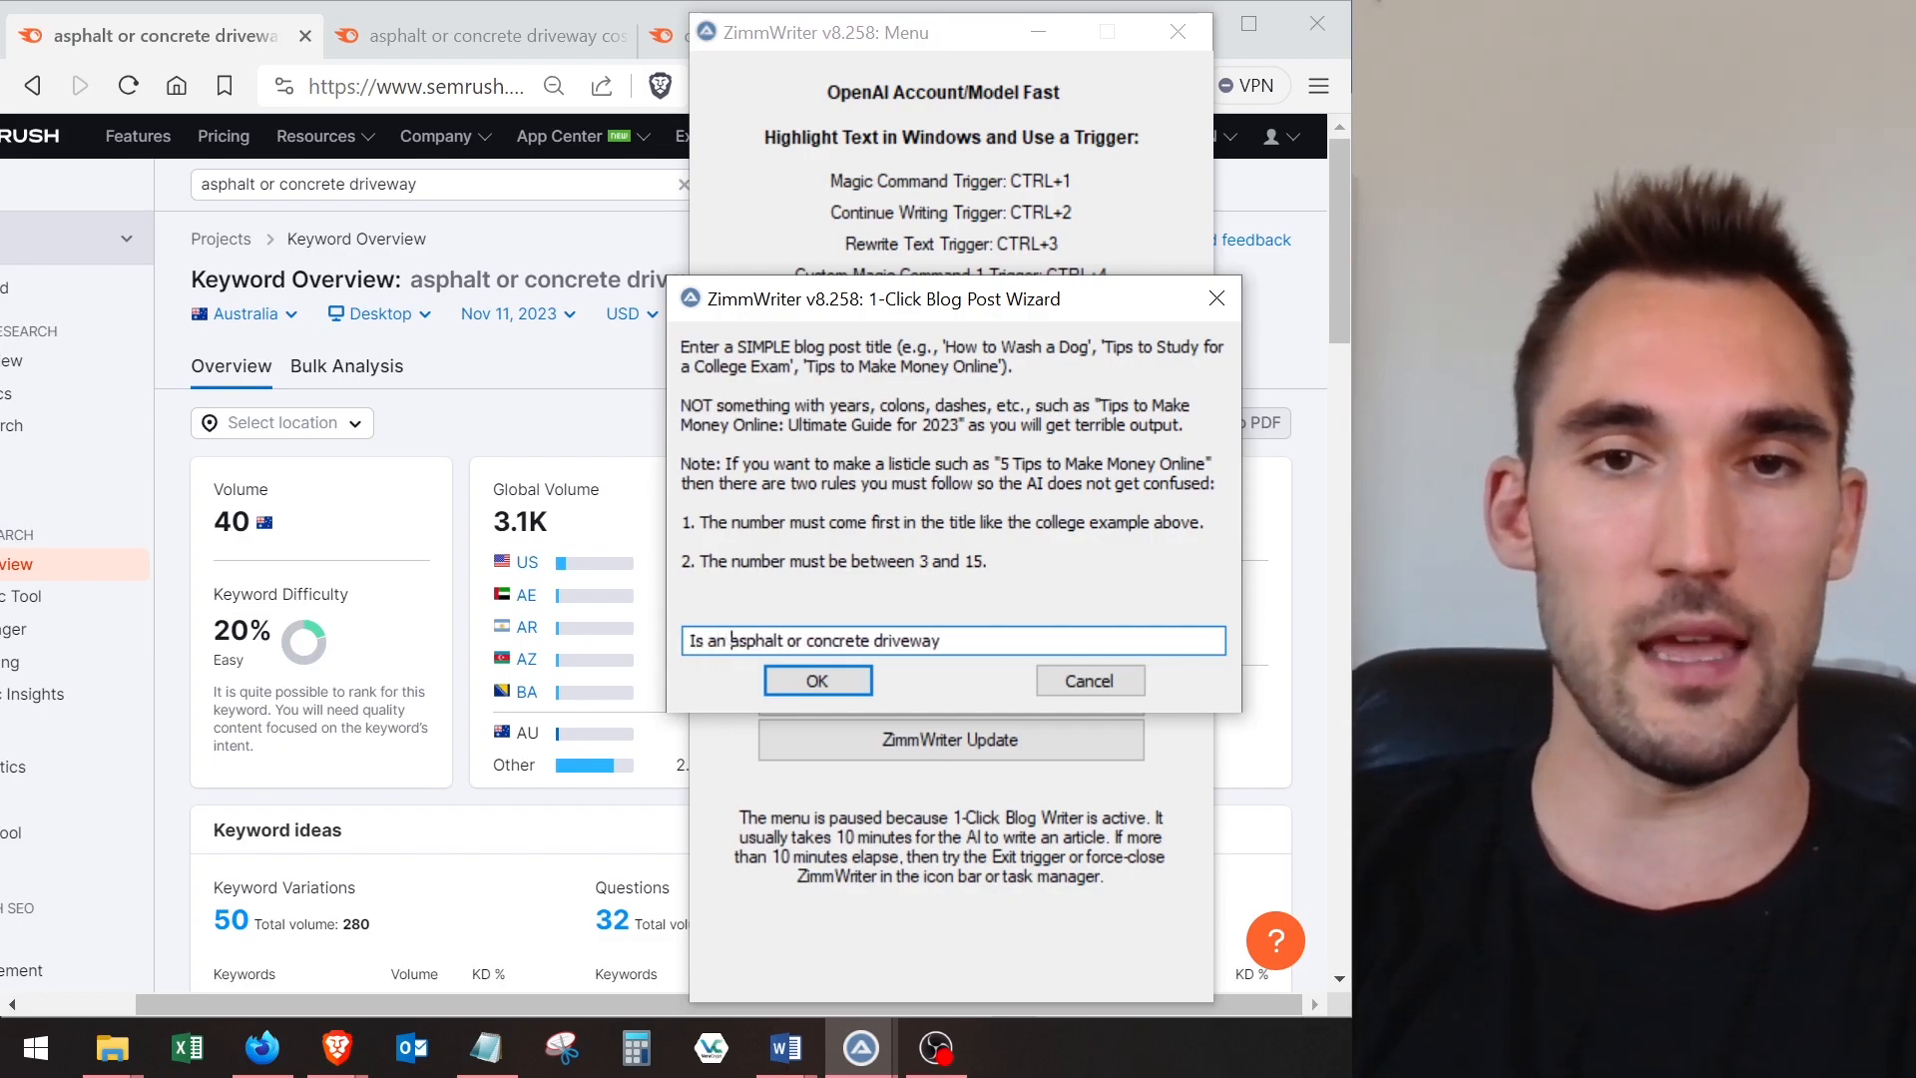
{"action": "left_click", "coordinate": [1000, 639]}
{"action": "type", "text": "bettw"}
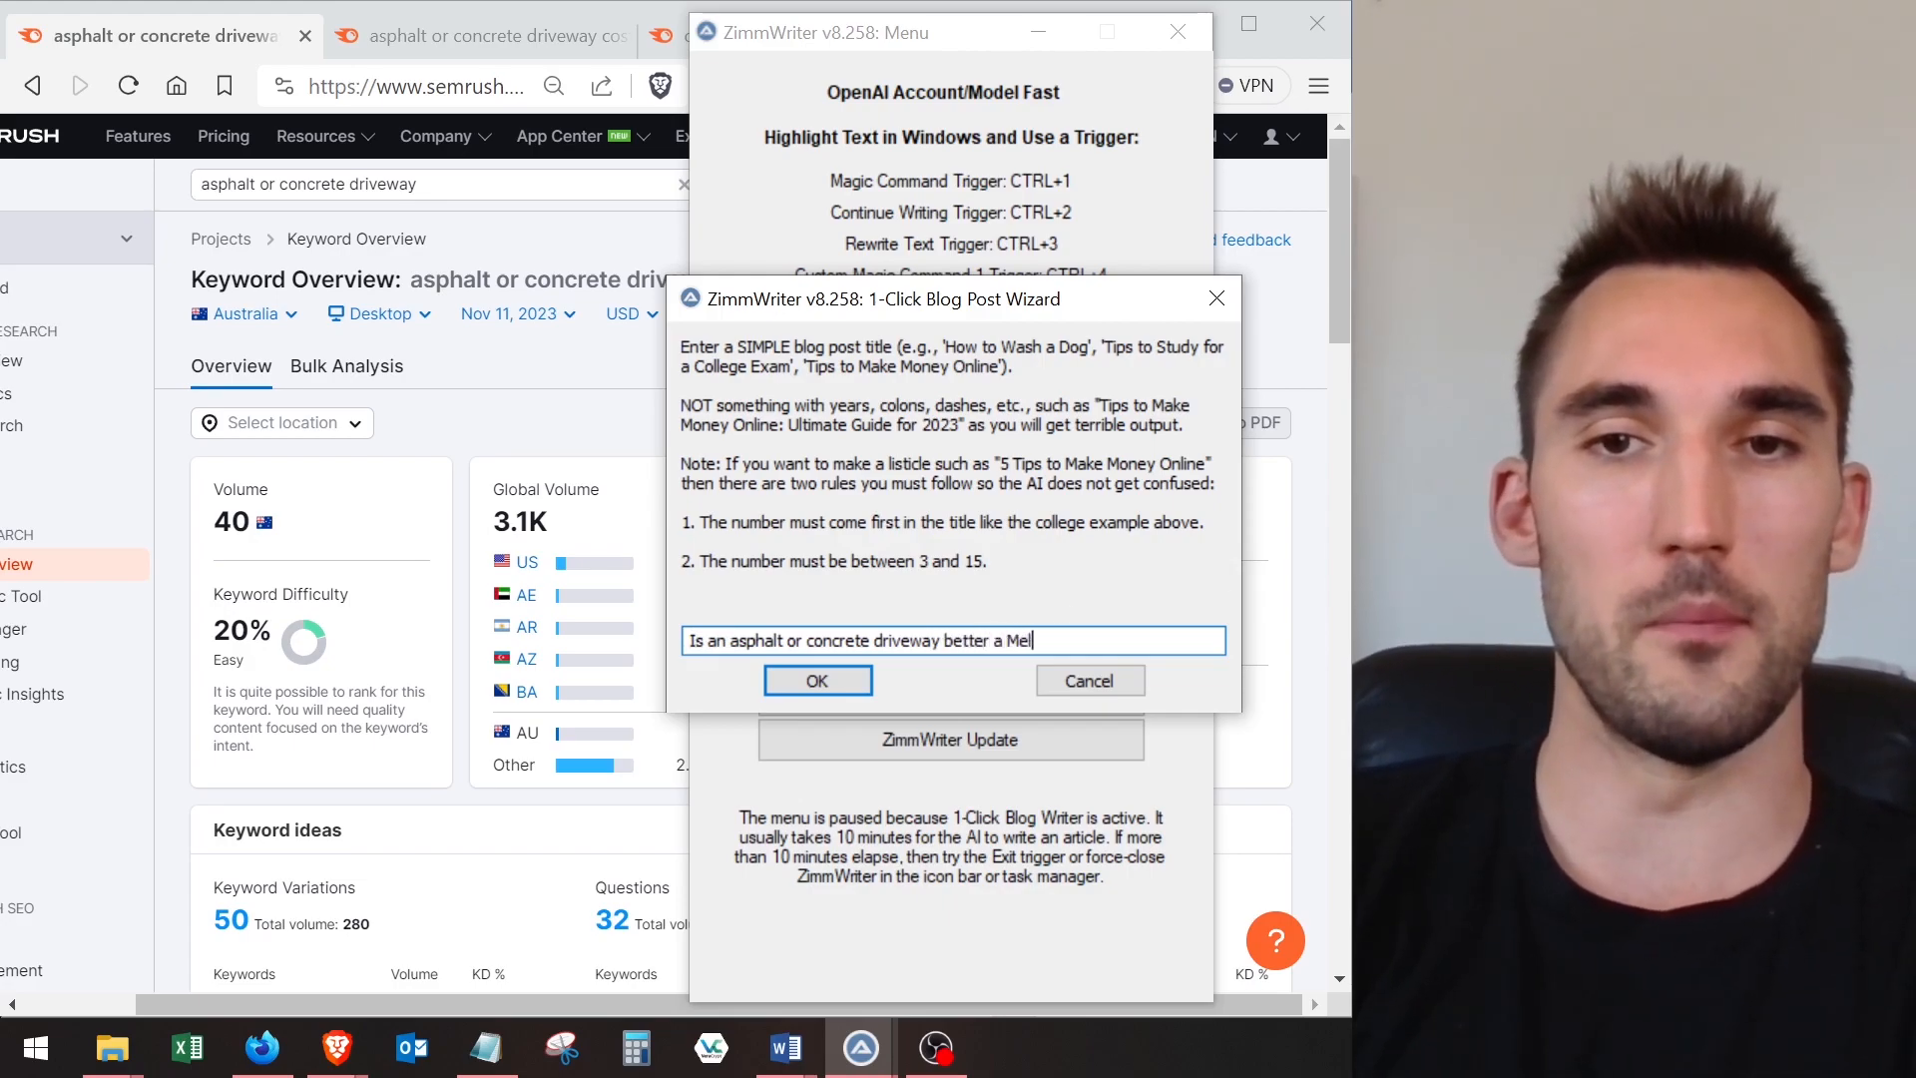
{"action": "type", "text": "en"}
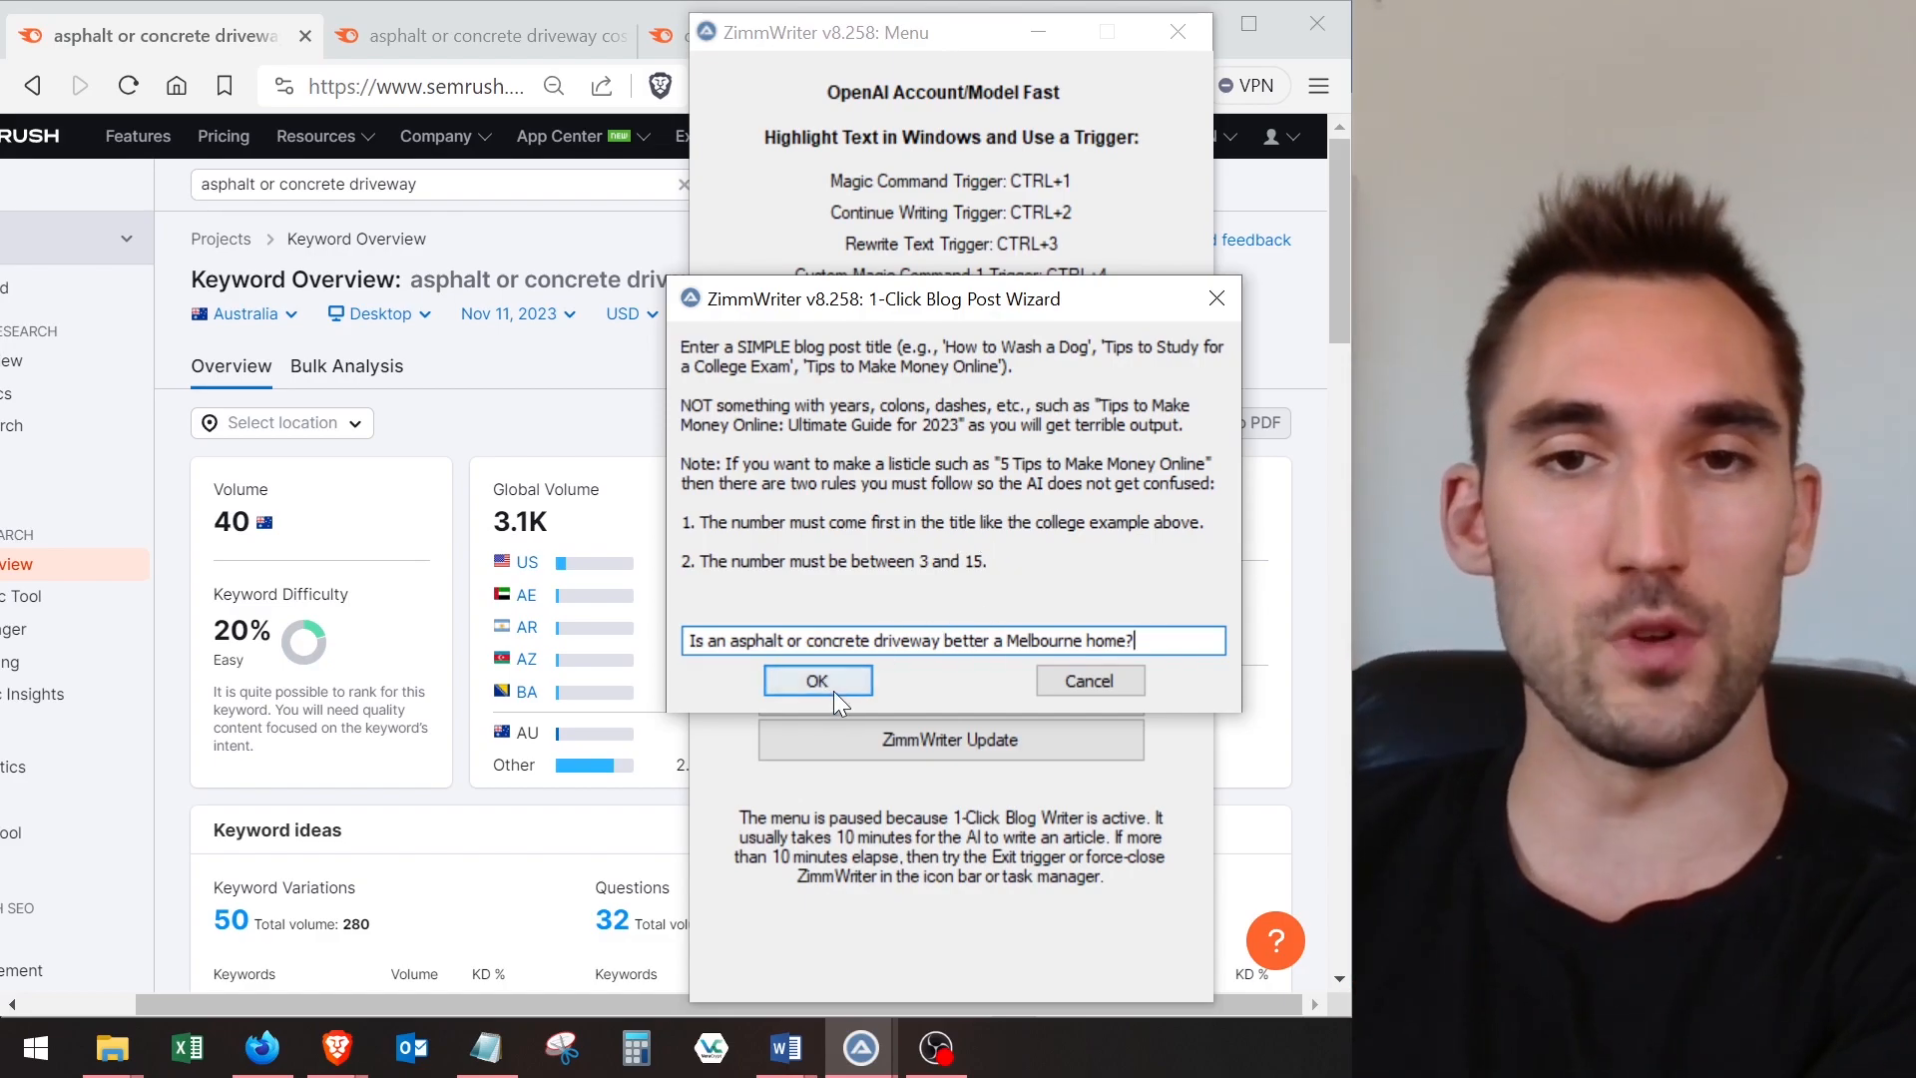
{"action": "left_click", "coordinate": [846, 680]}
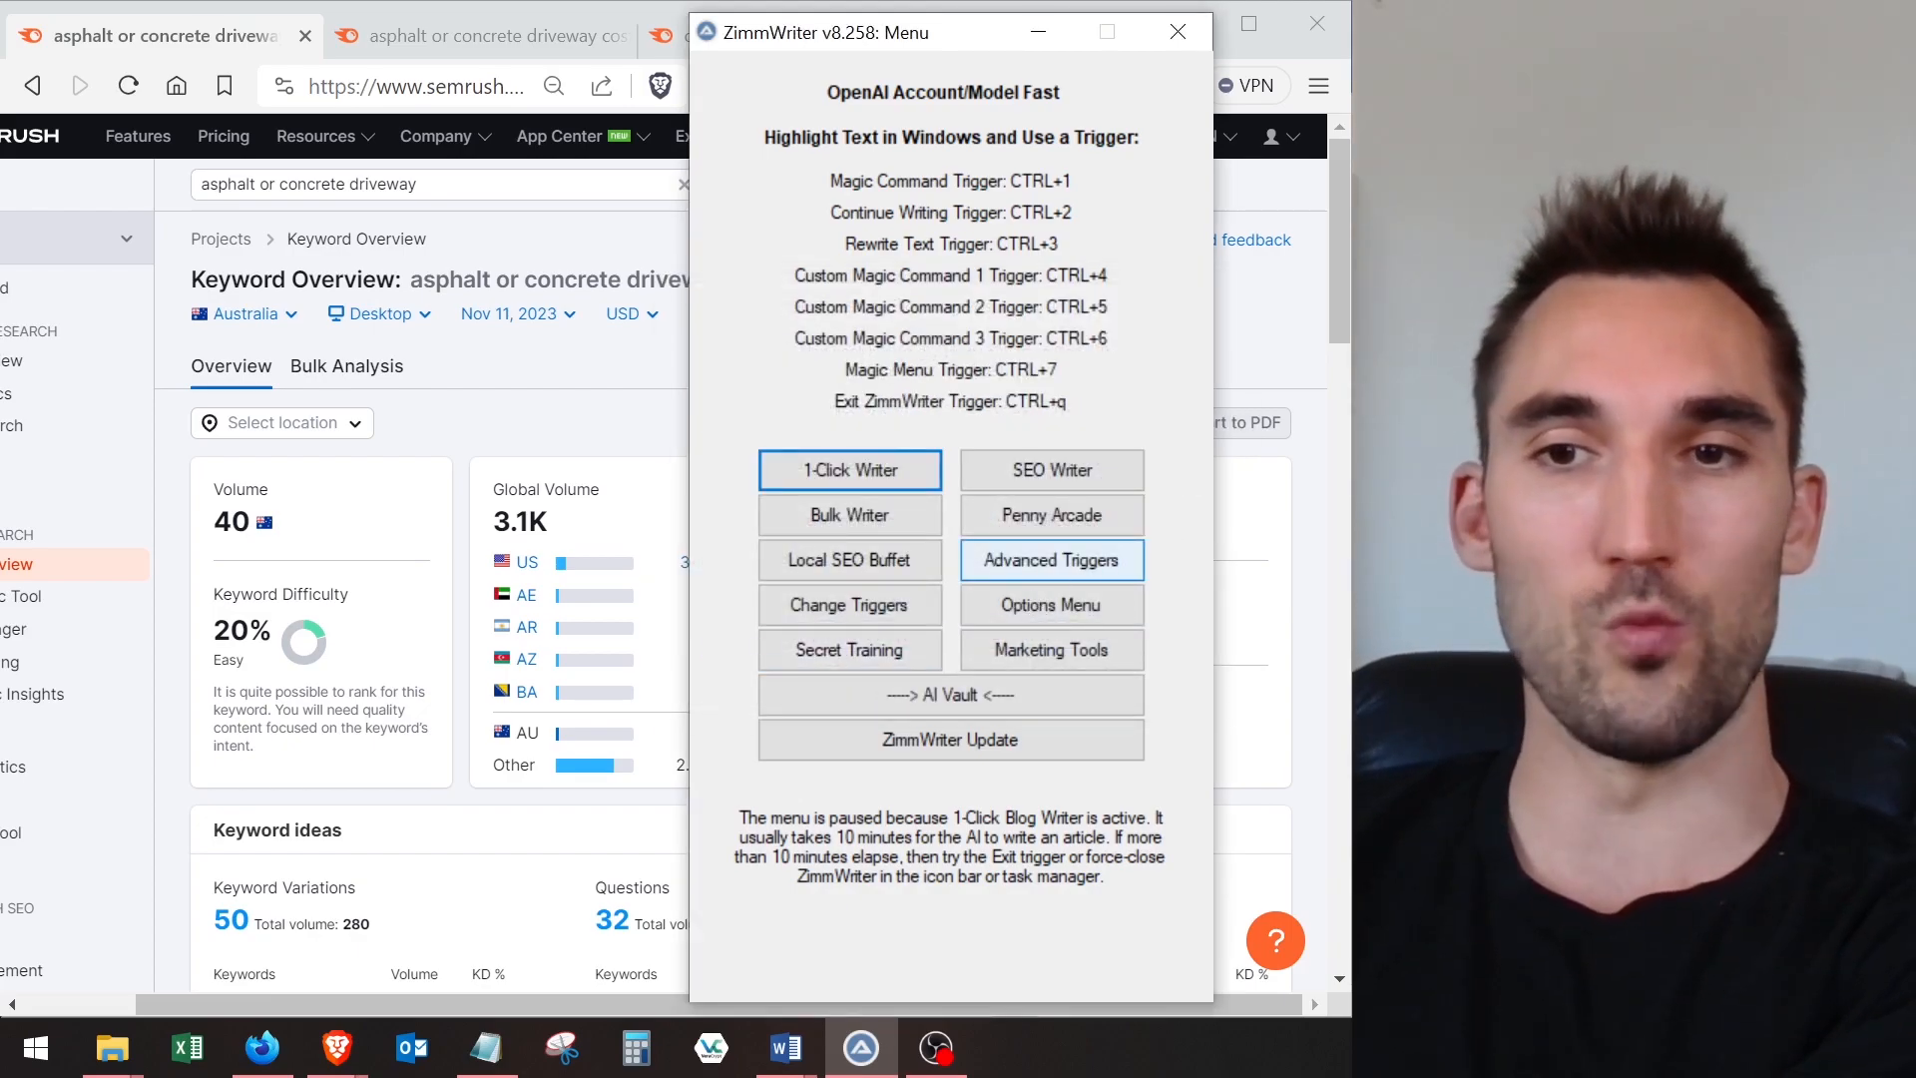
- Switch to Word and review the headings outlined in "Asphalt vs Concrete Driveways In Melbourne.docx", then return to Semrush
{"action": "left_click", "coordinate": [586, 373]}
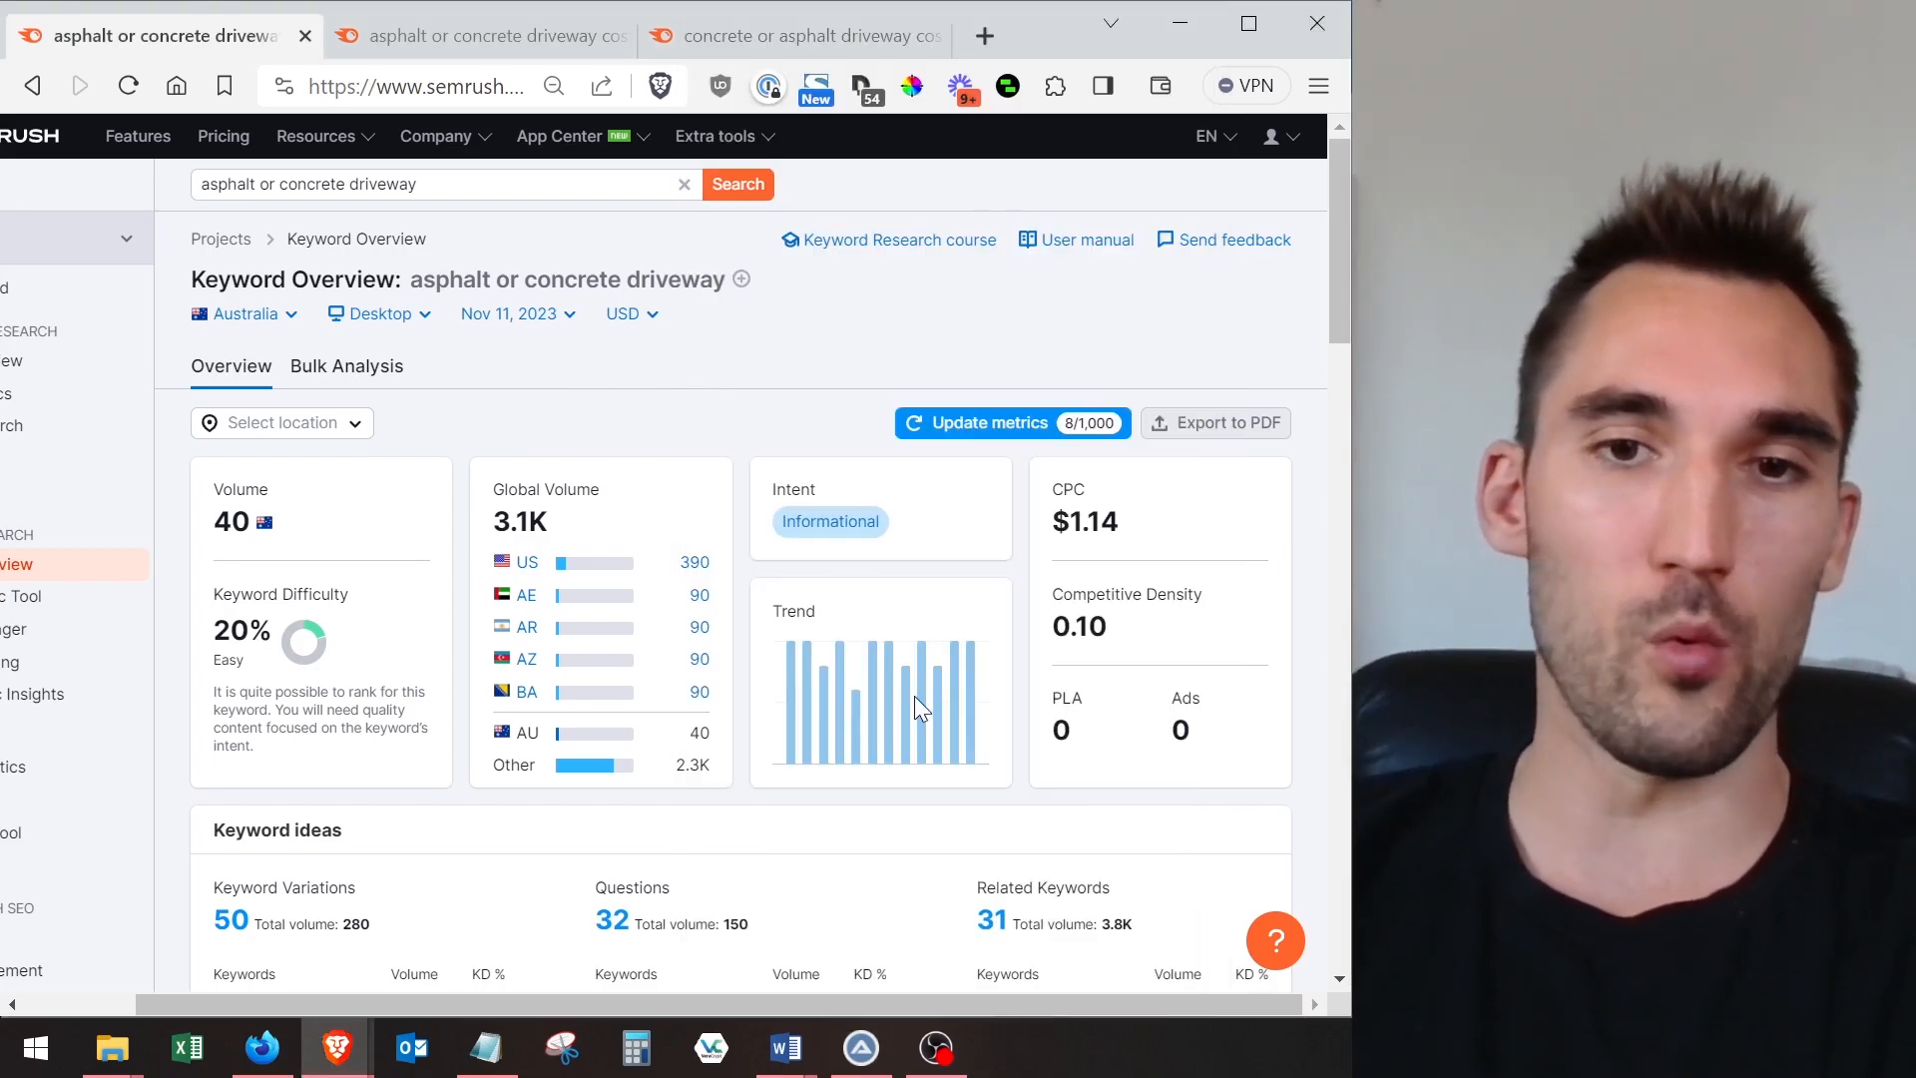
{"action": "left_click", "coordinate": [786, 1047]}
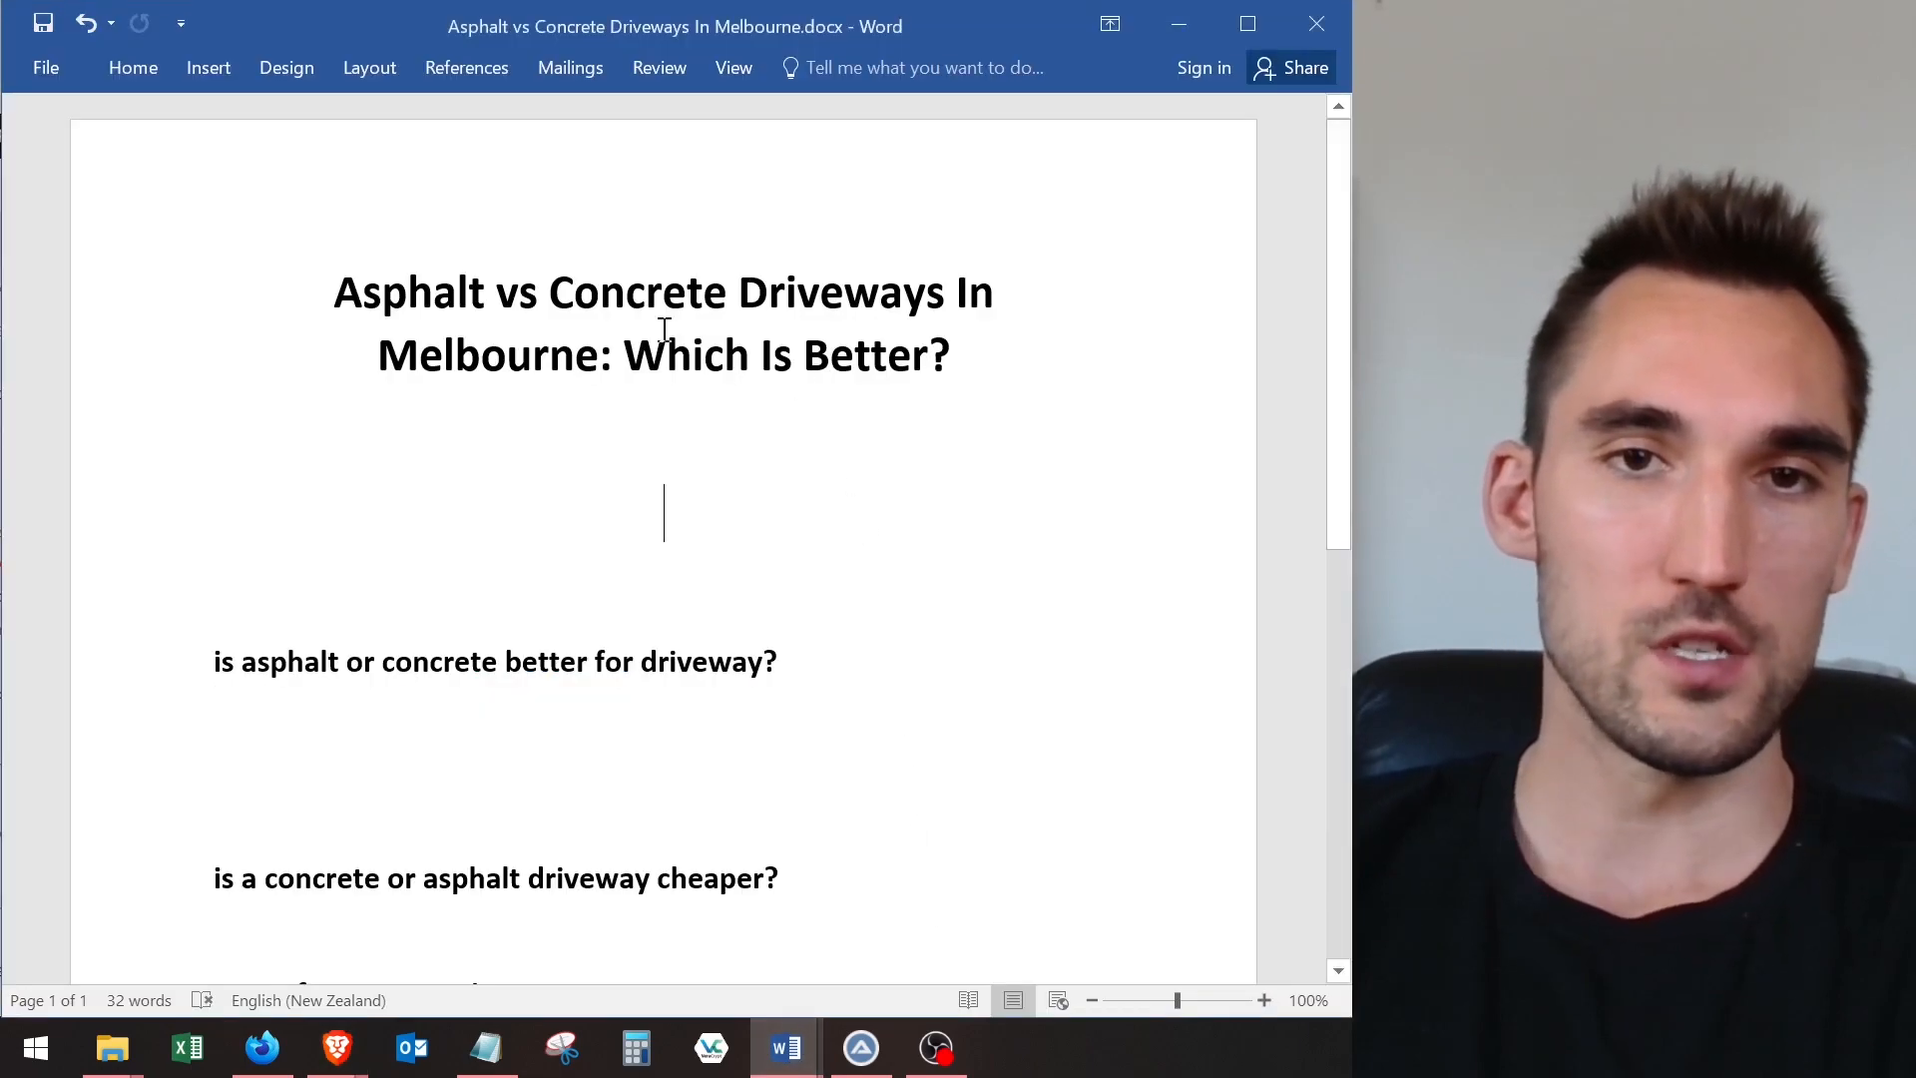
{"action": "scroll", "coordinate": [812, 299], "scroll_direction": "down", "scroll_amount": 3}
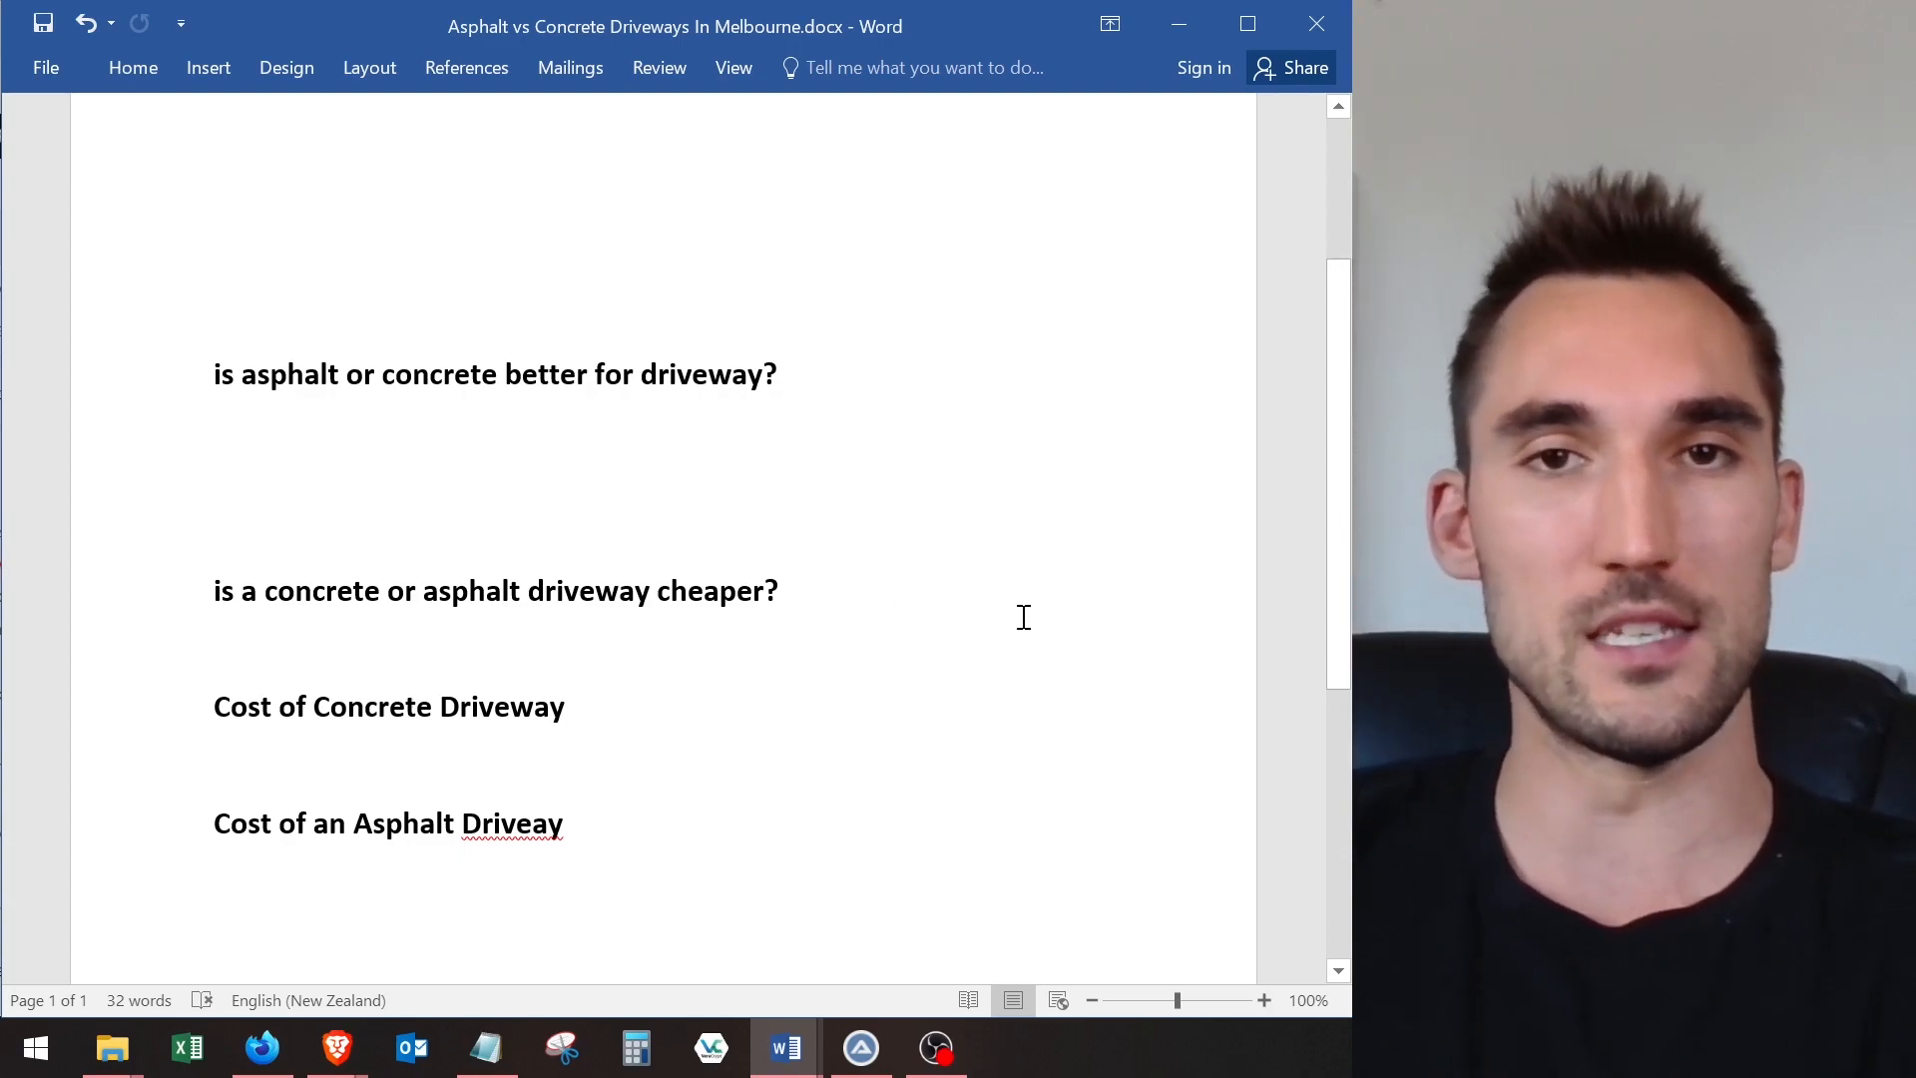
{"action": "scroll", "coordinate": [1020, 633], "scroll_direction": "up", "scroll_amount": 3}
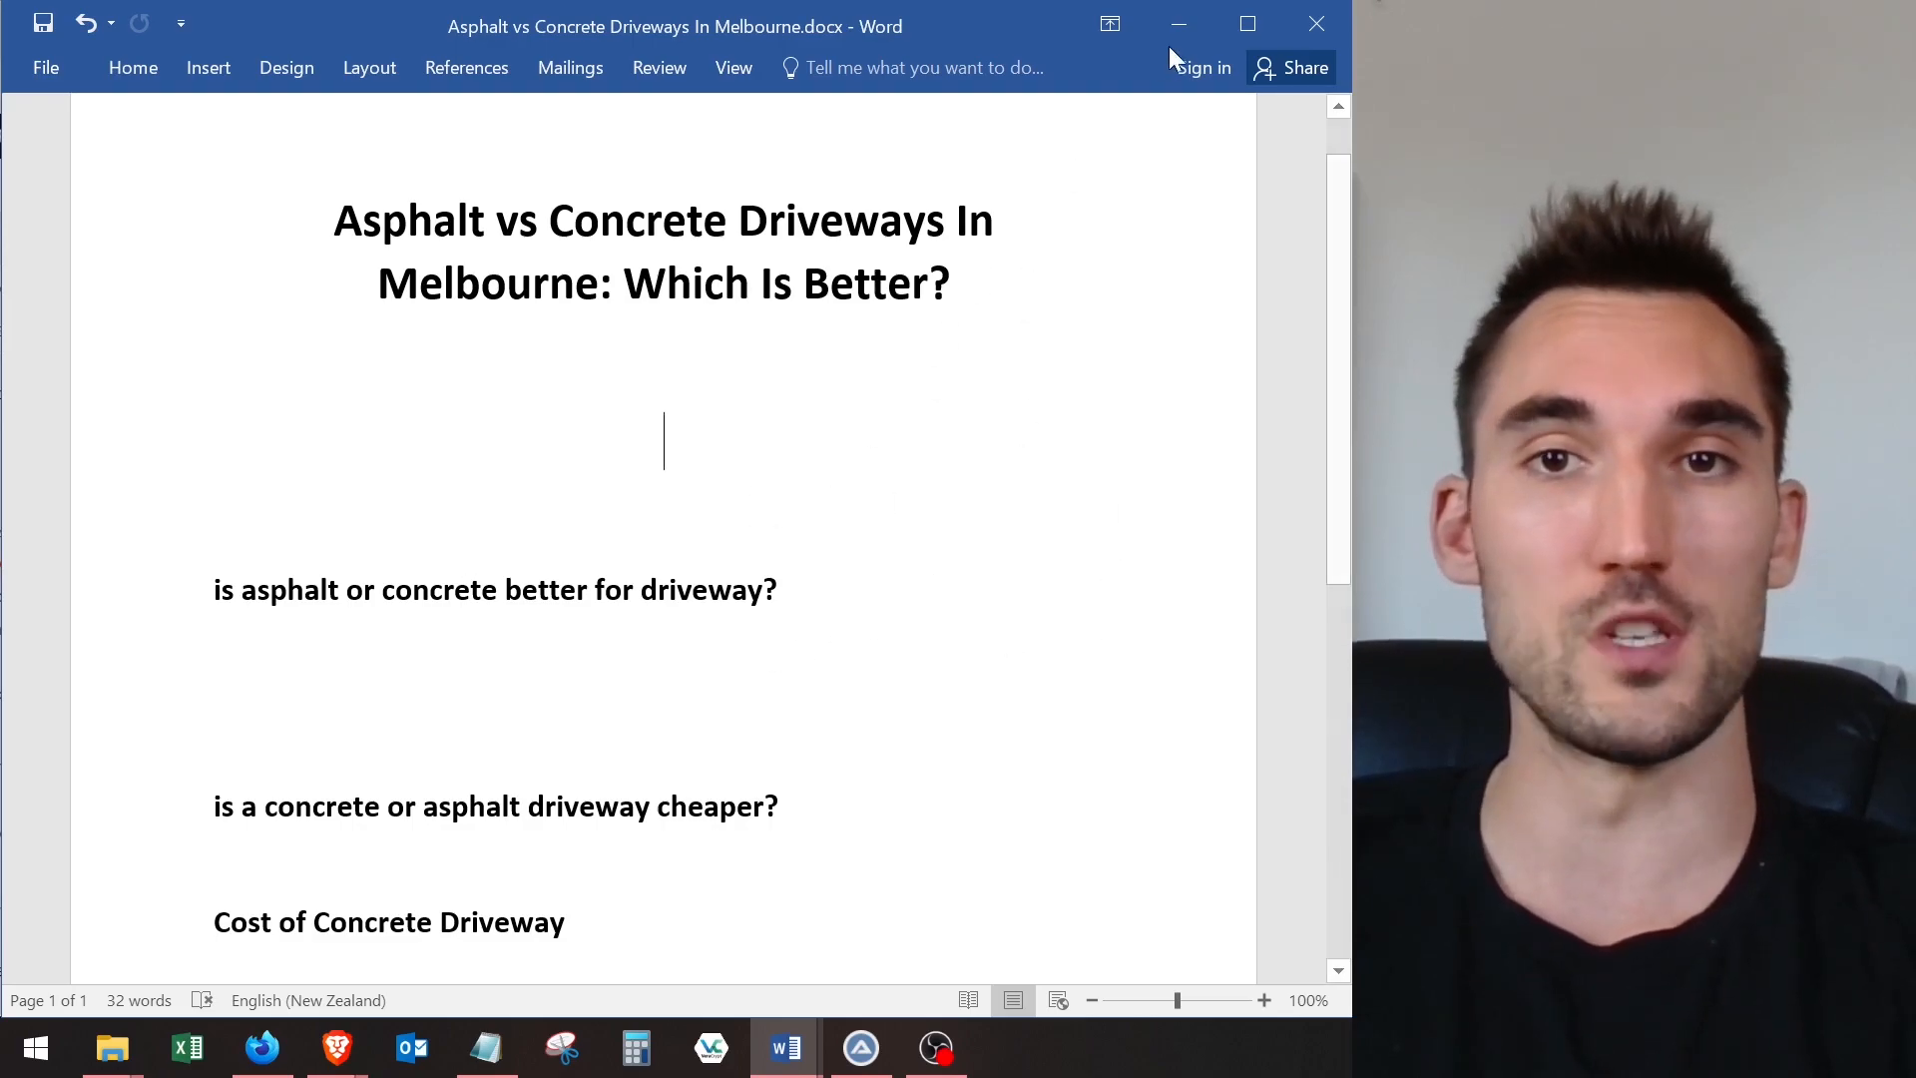
{"action": "left_click", "coordinate": [1194, 35]}
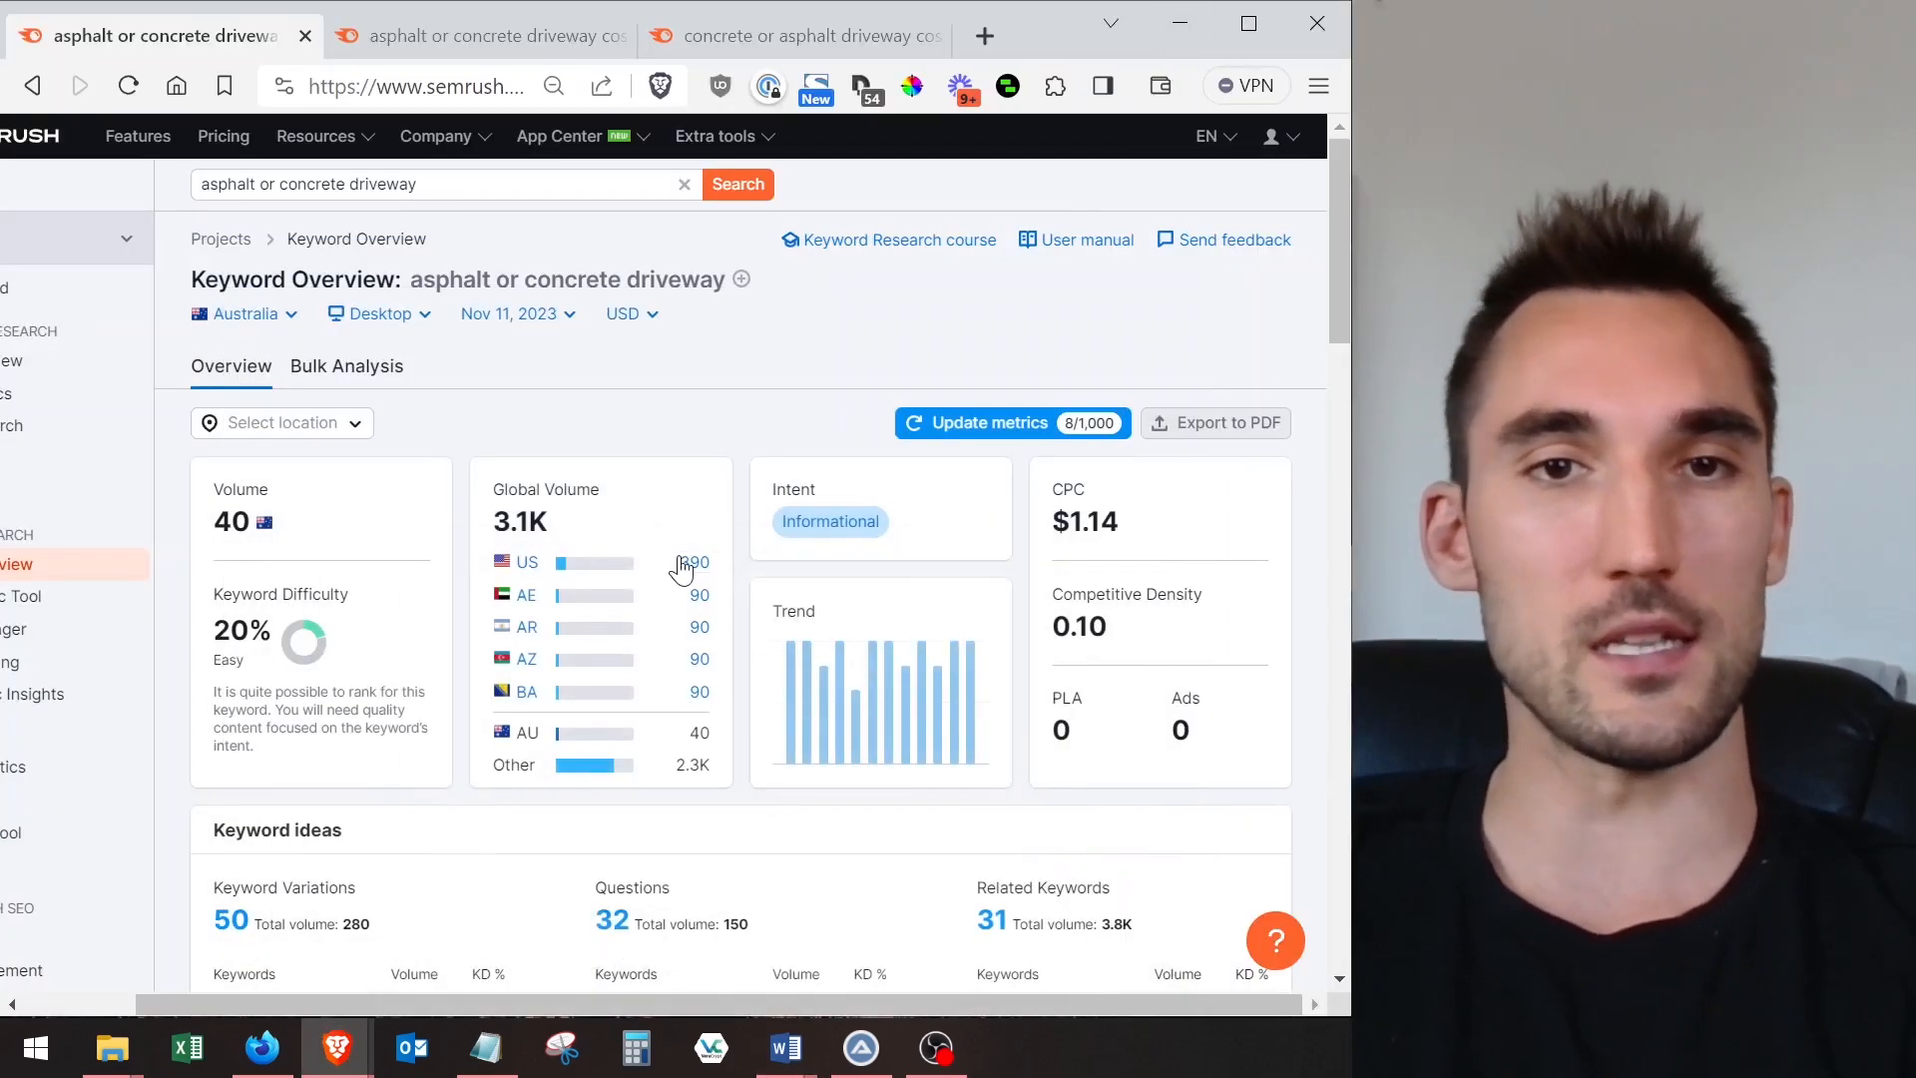
- Examine the ten top-ranking pages in the SERP analysis for "asphalt or concrete driveway"
{"action": "scroll", "coordinate": [568, 313], "scroll_direction": "down", "scroll_amount": 3}
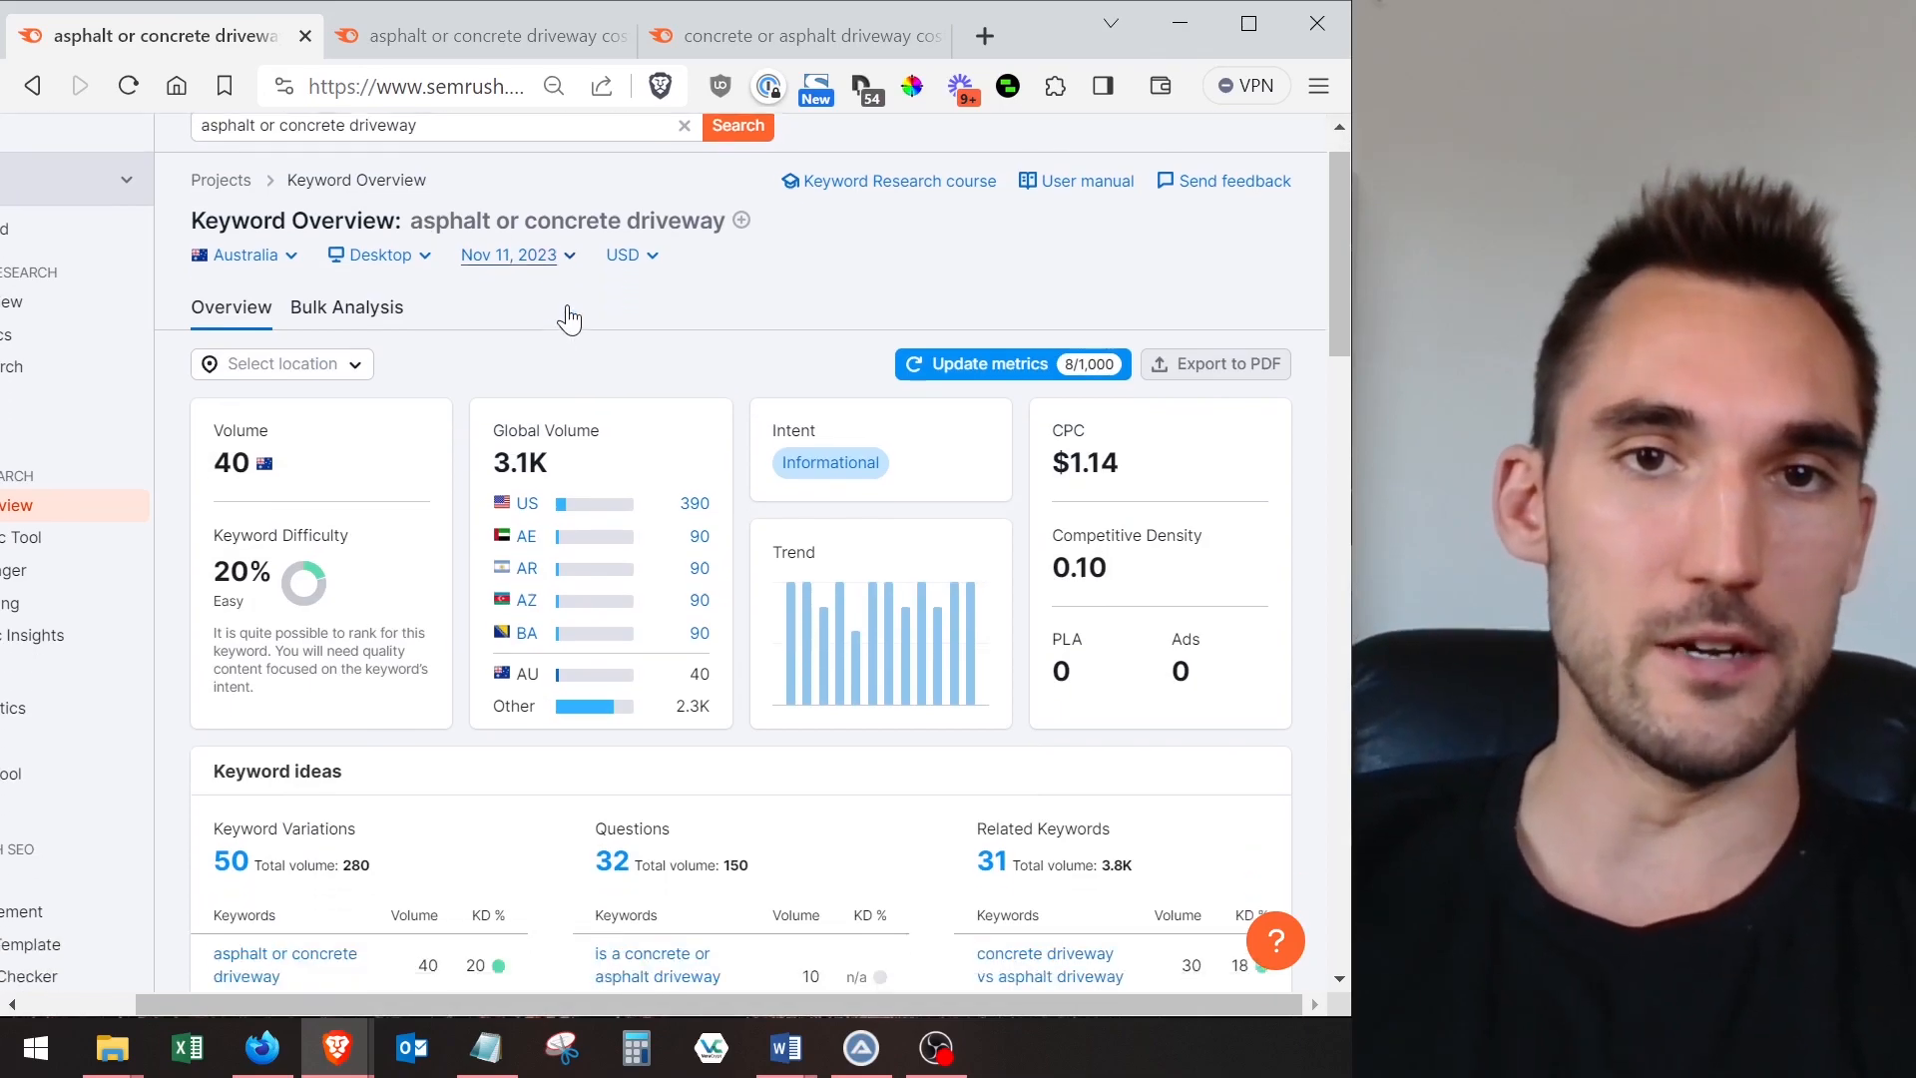
{"action": "scroll", "coordinate": [543, 399], "scroll_direction": "up", "scroll_amount": 3}
{"action": "key", "text": "ctrl+minus"}
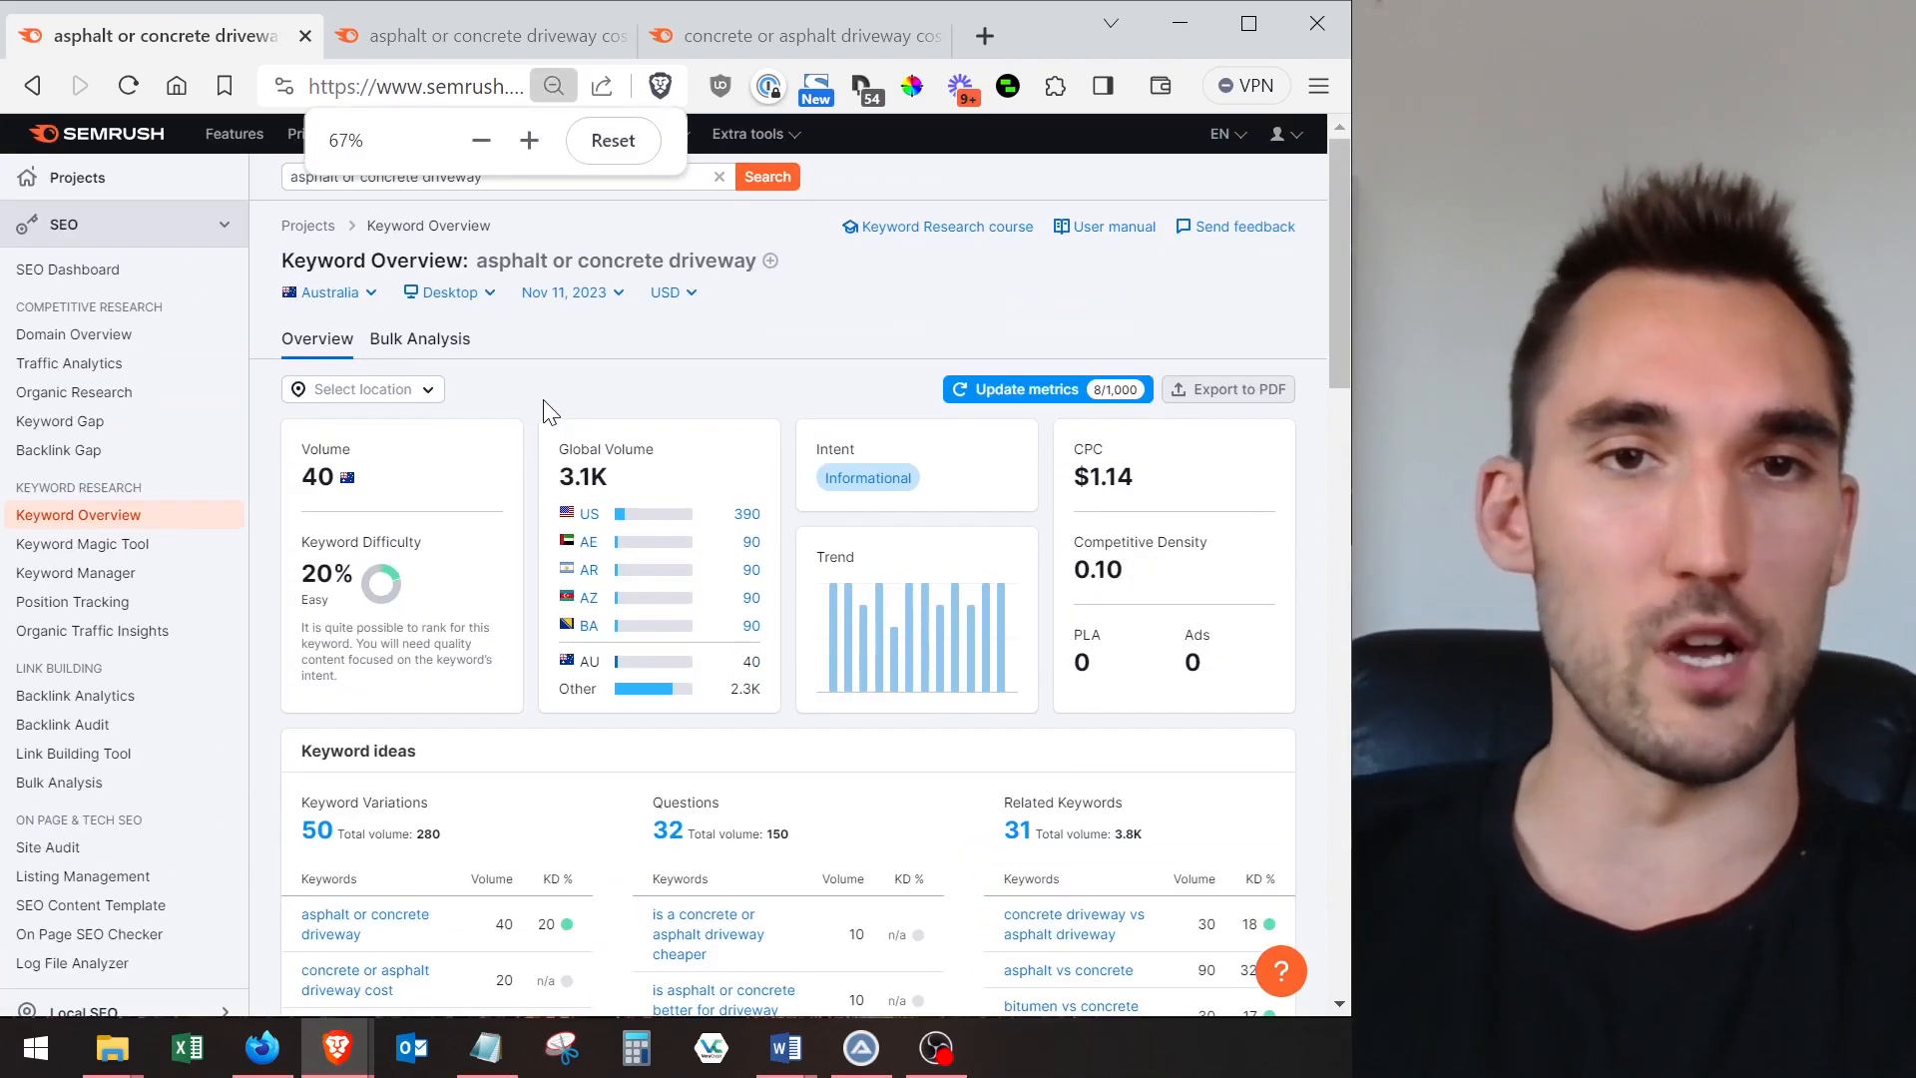
{"action": "scroll", "coordinate": [579, 469], "scroll_direction": "down", "scroll_amount": 10}
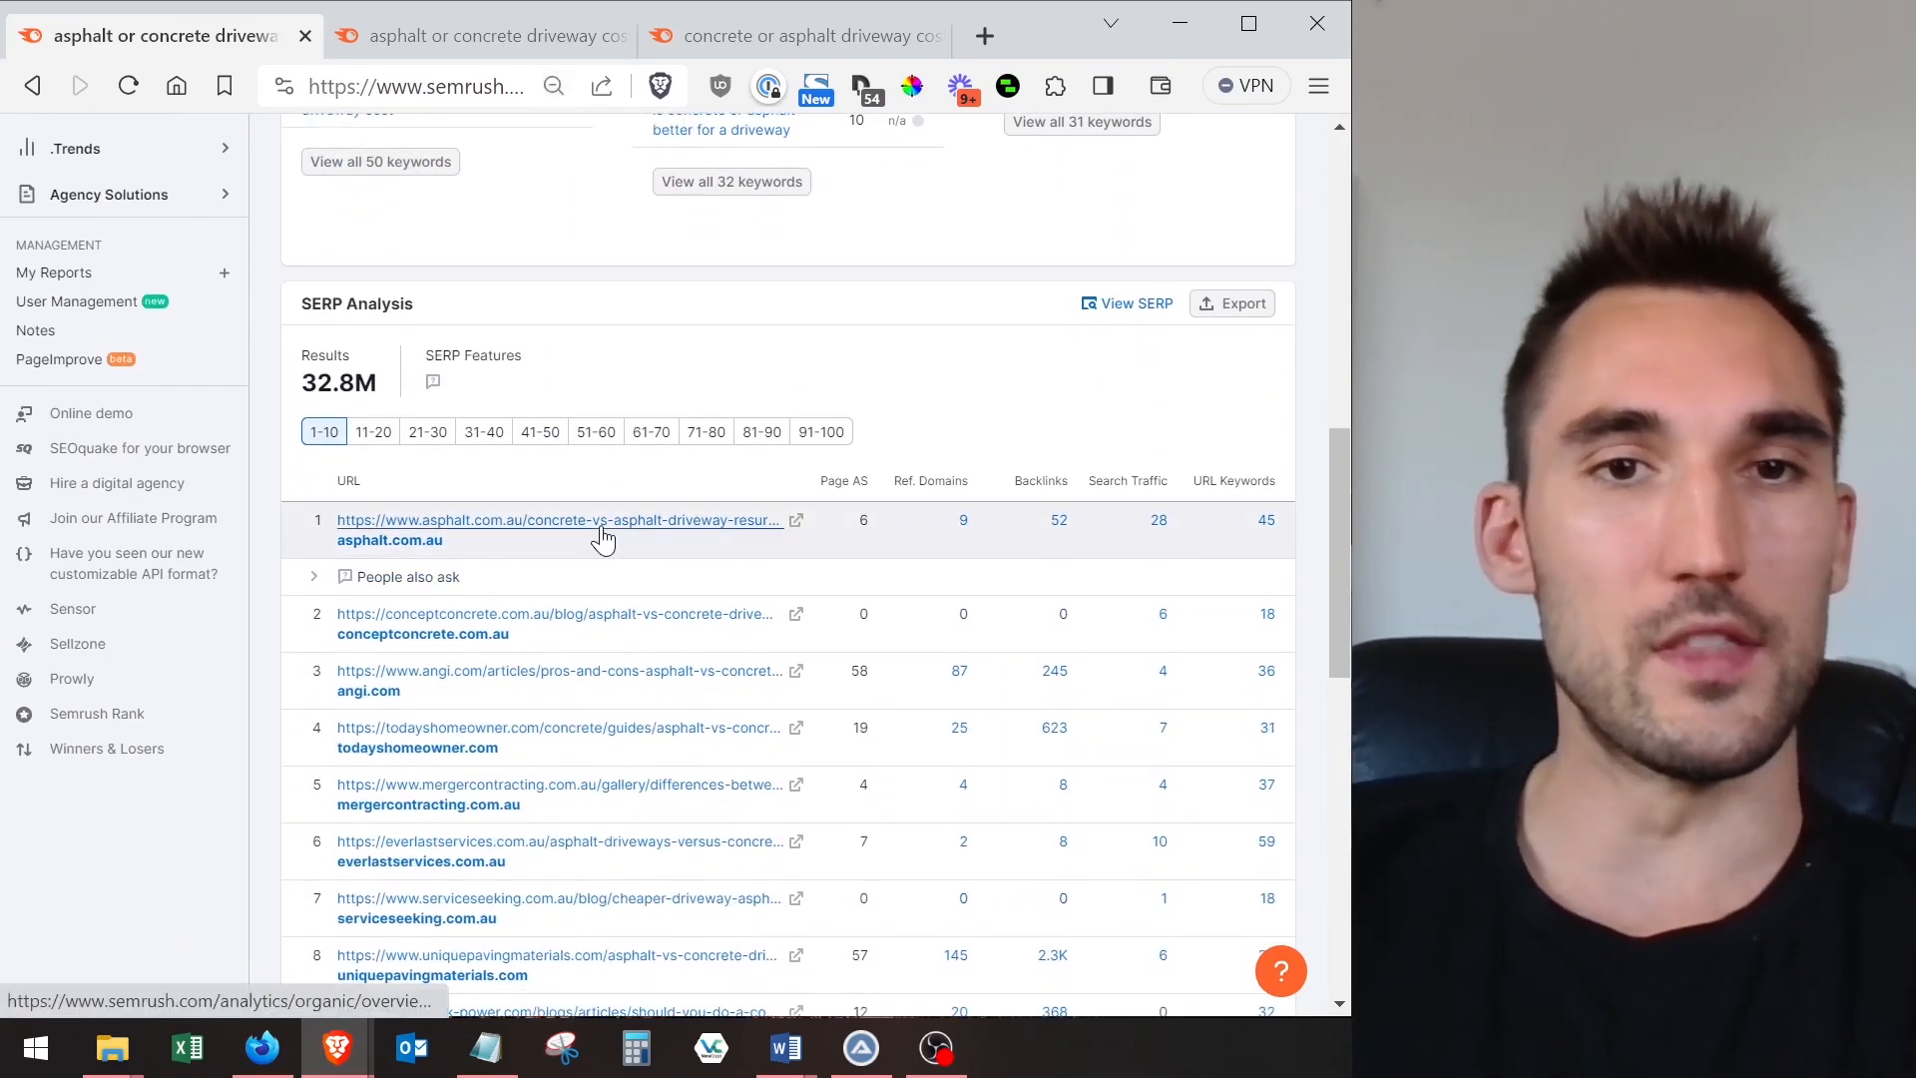
{"action": "scroll", "coordinate": [649, 459], "scroll_direction": "down", "scroll_amount": 2}
{"action": "scroll", "coordinate": [655, 437], "scroll_direction": "down", "scroll_amount": 2}
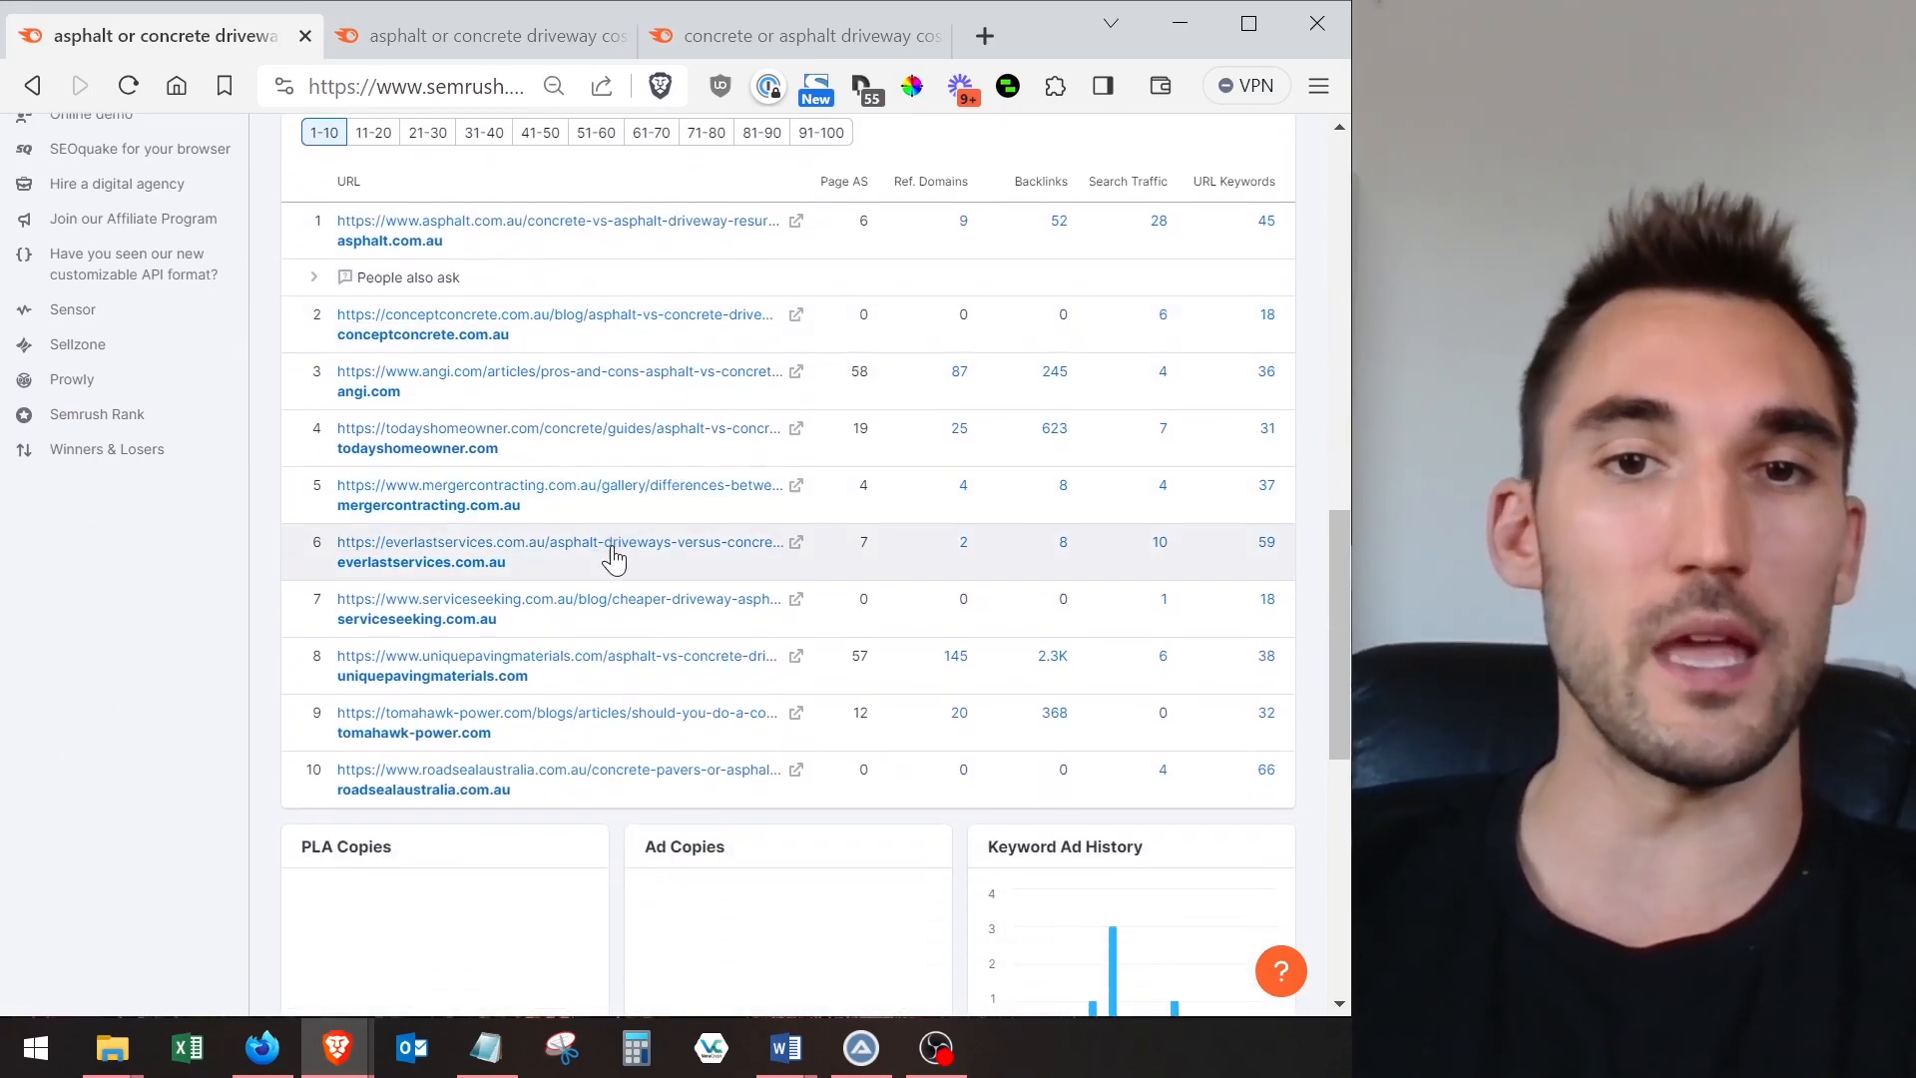
{"action": "scroll", "coordinate": [685, 453], "scroll_direction": "up", "scroll_amount": 2}
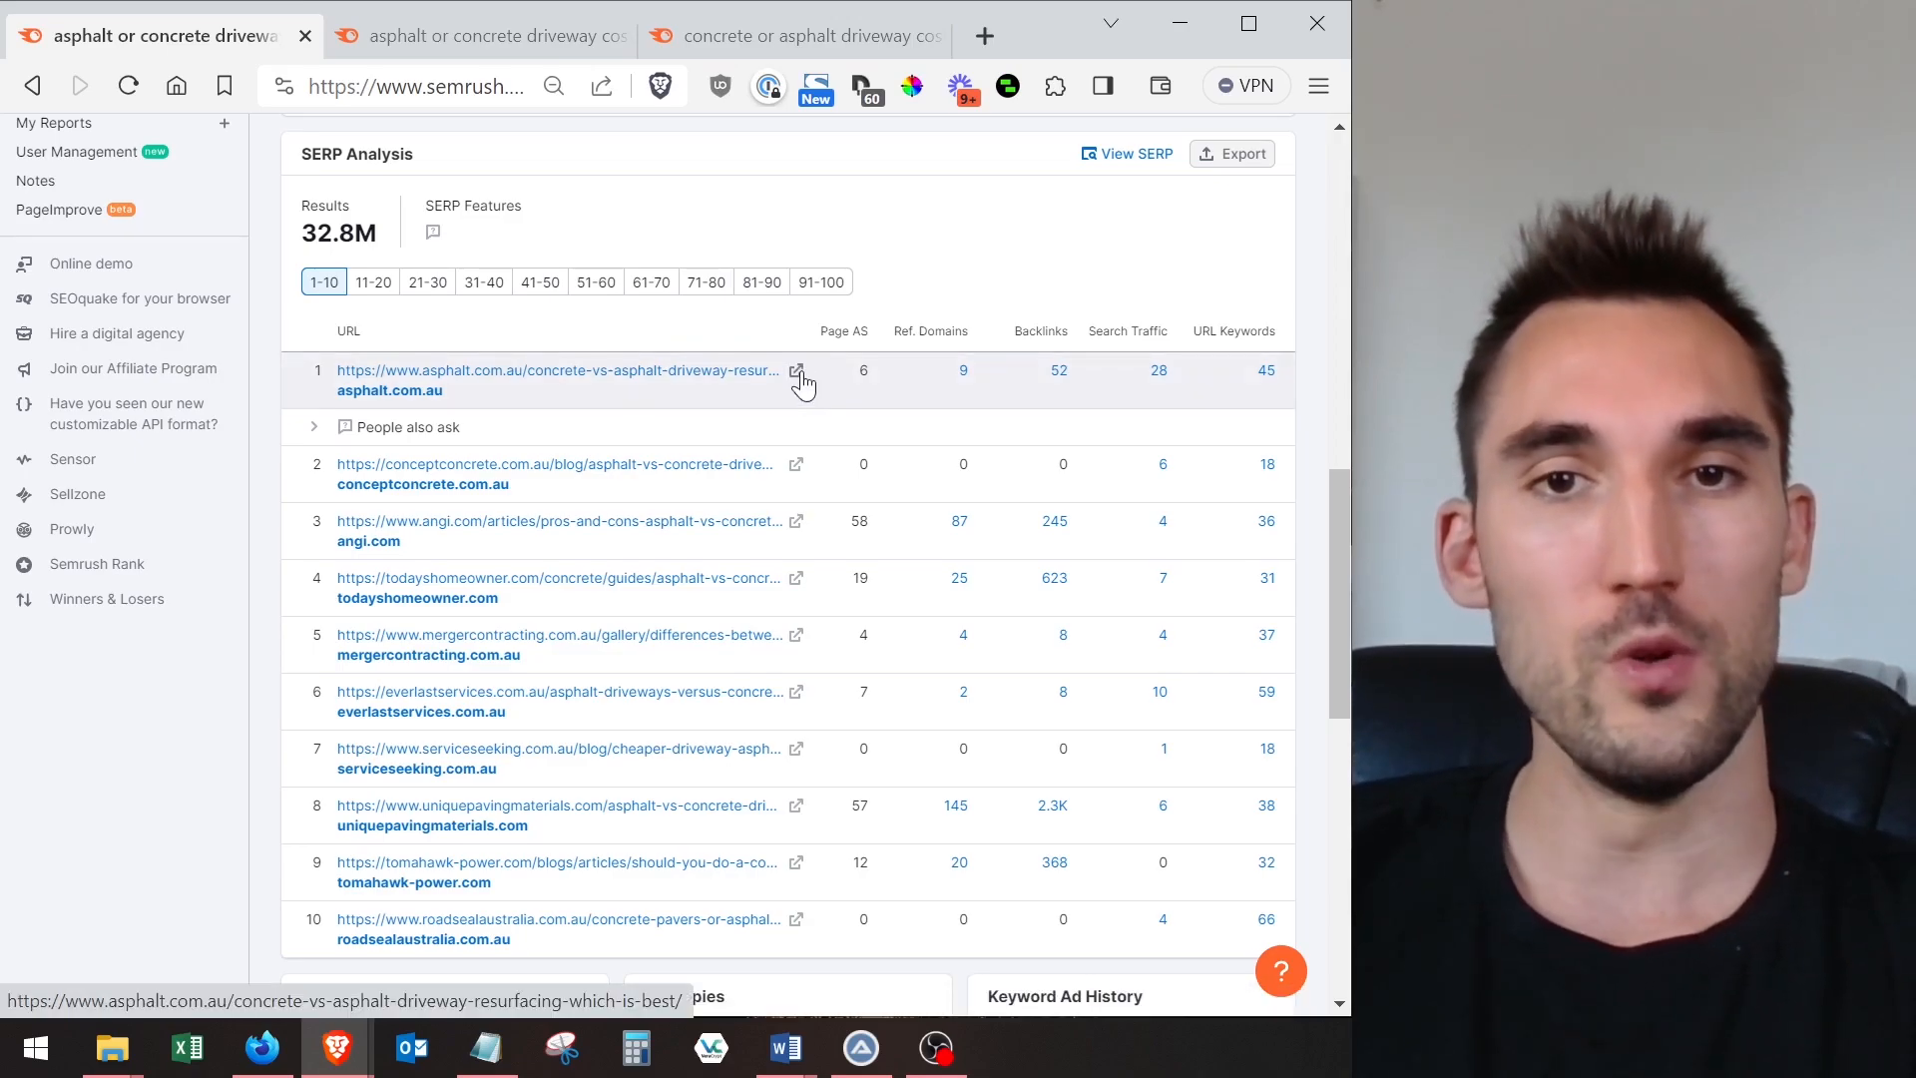
- Open all ten ranking pages from the SERP analysis in separate tabs and bring up the asphalt.com.au article
{"action": "left_click", "coordinate": [801, 375]}
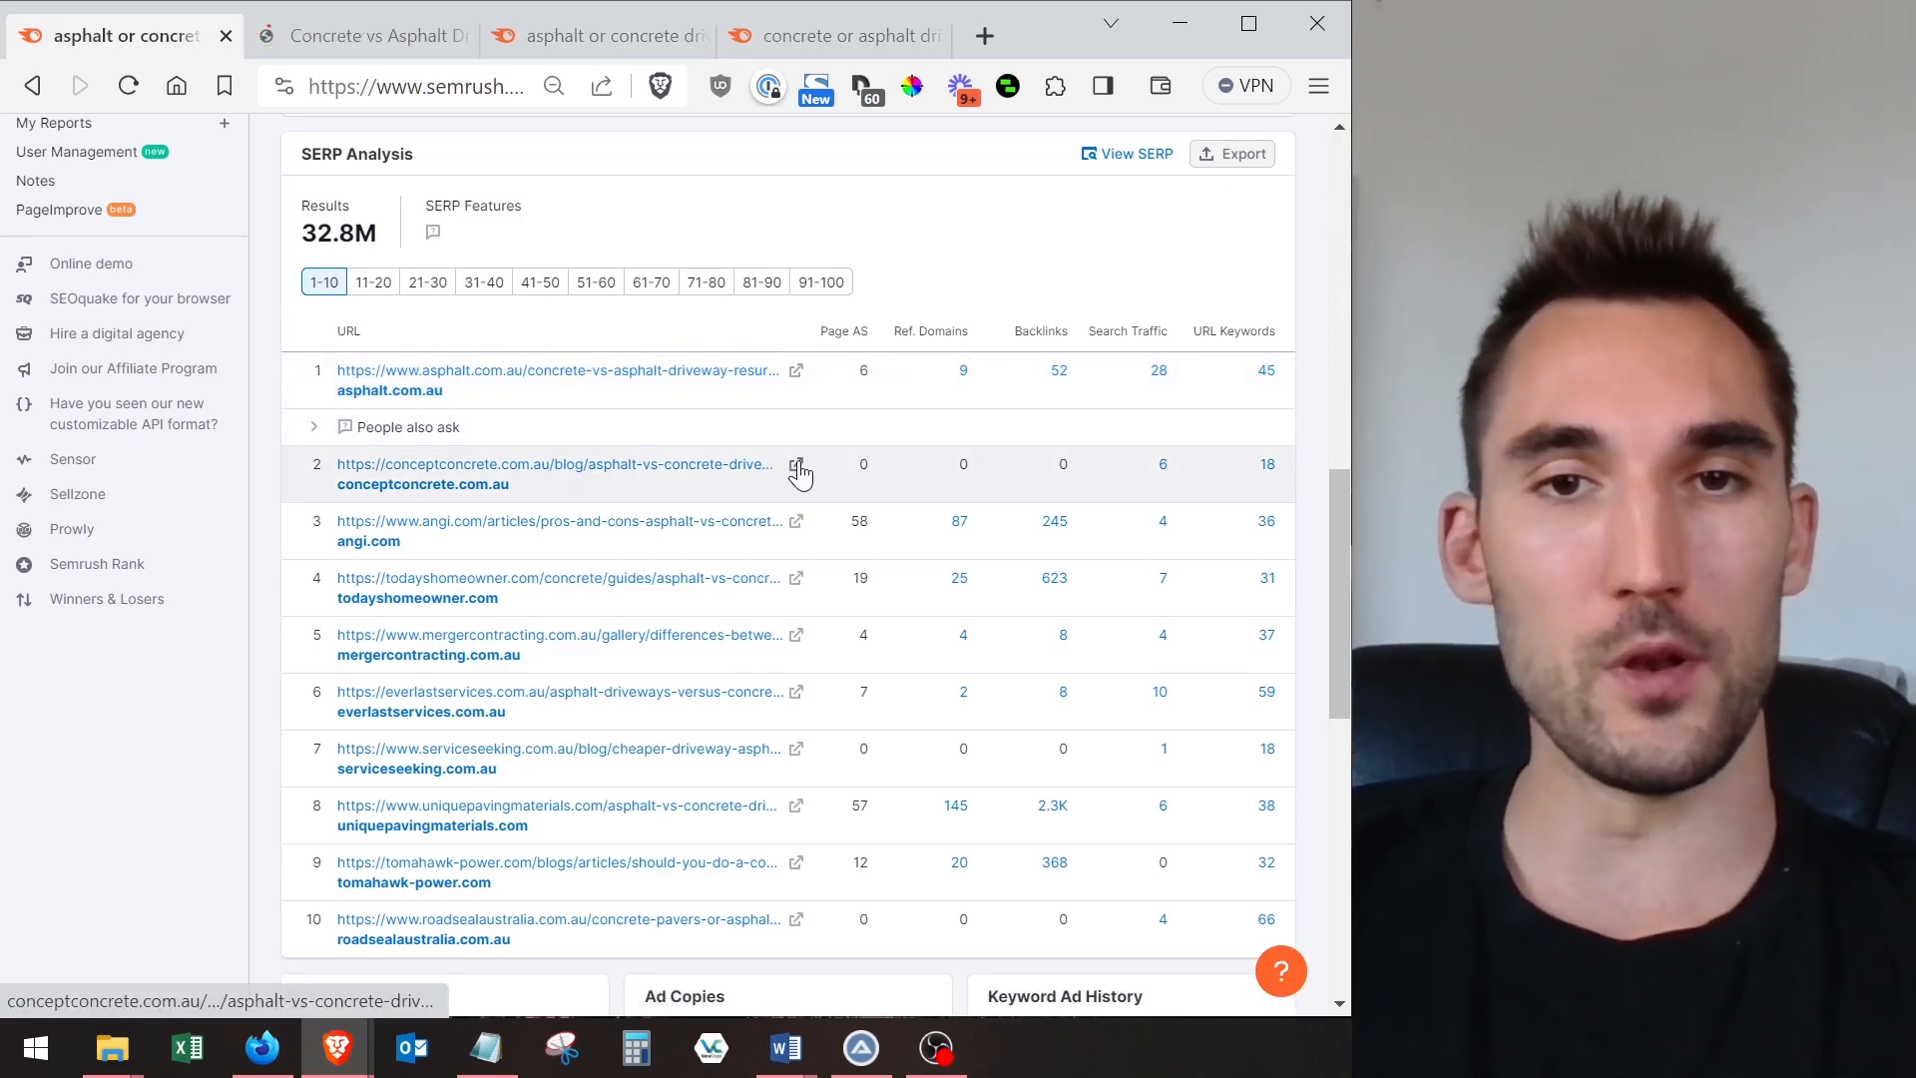
{"action": "left_click", "coordinate": [798, 469]}
{"action": "left_click", "coordinate": [797, 525]}
{"action": "left_click", "coordinate": [797, 581]}
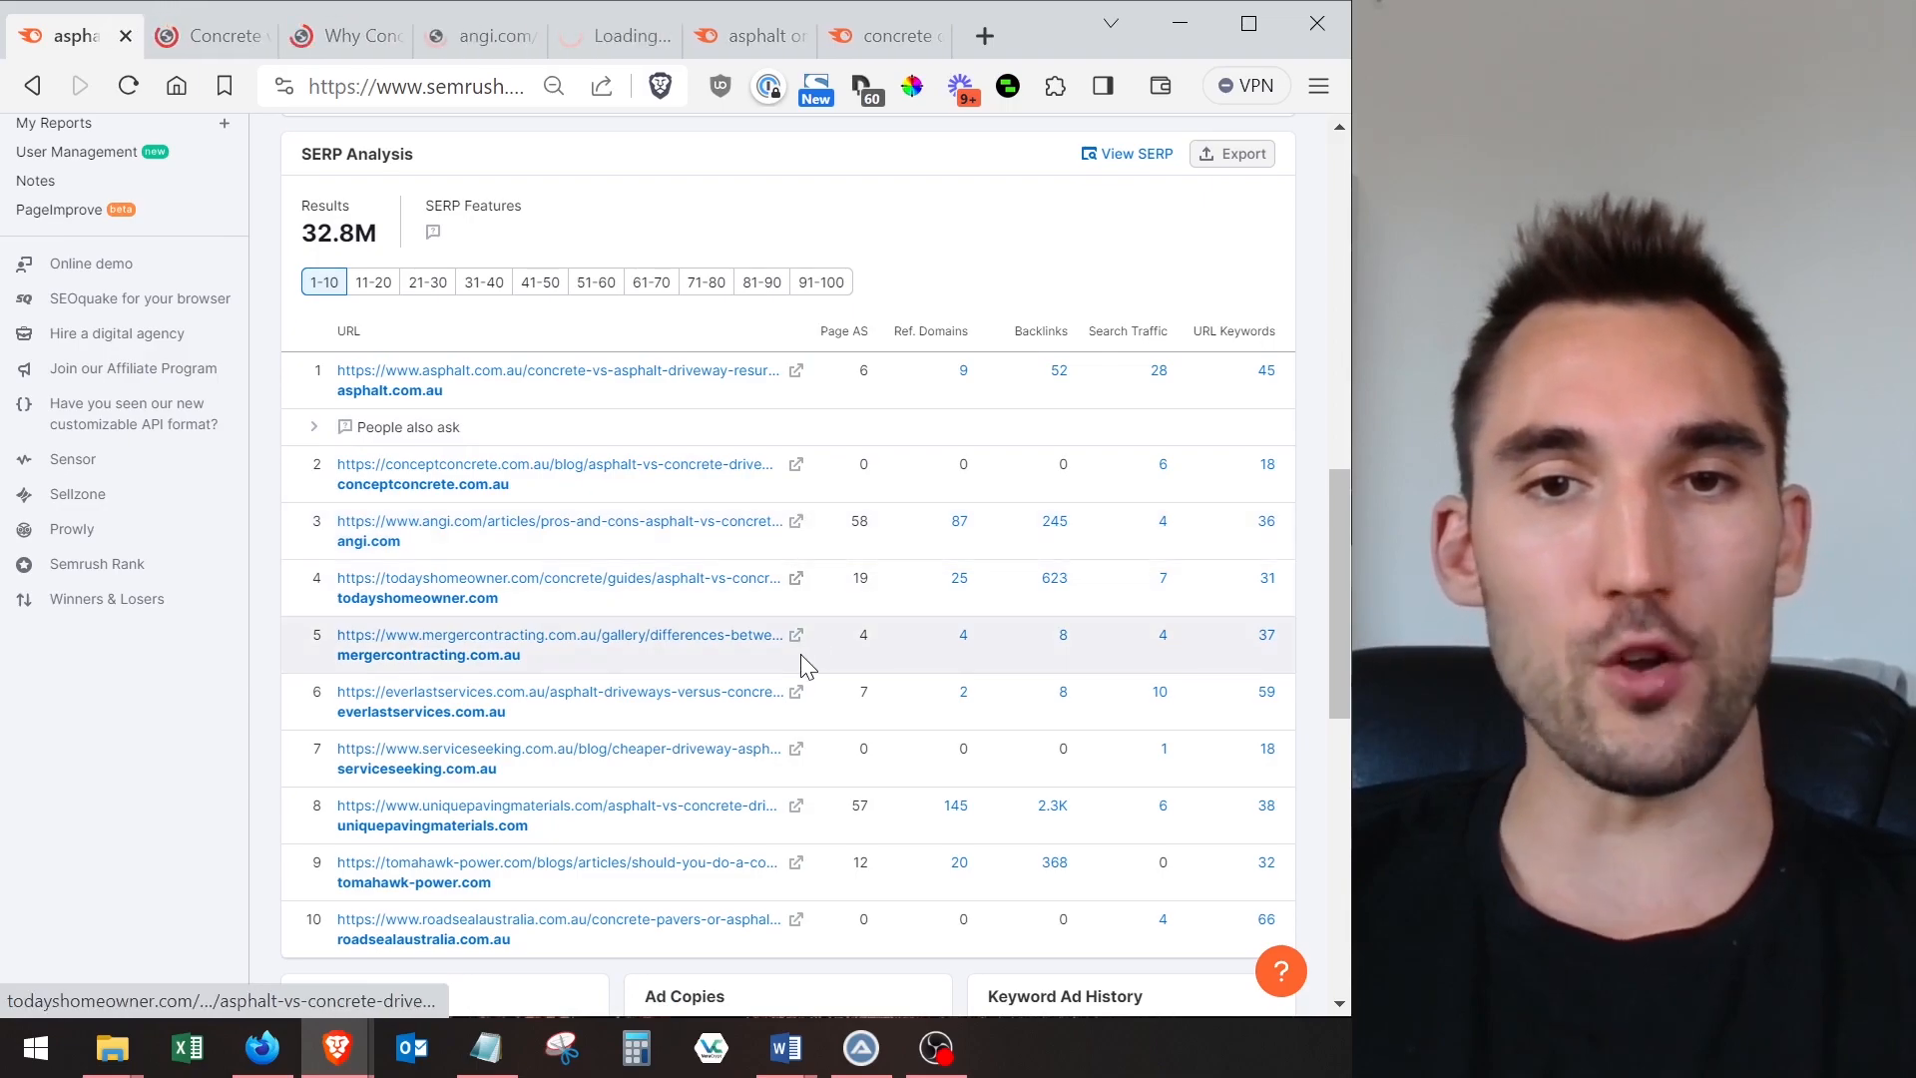
{"action": "left_click", "coordinate": [796, 637]}
{"action": "left_click", "coordinate": [795, 693]}
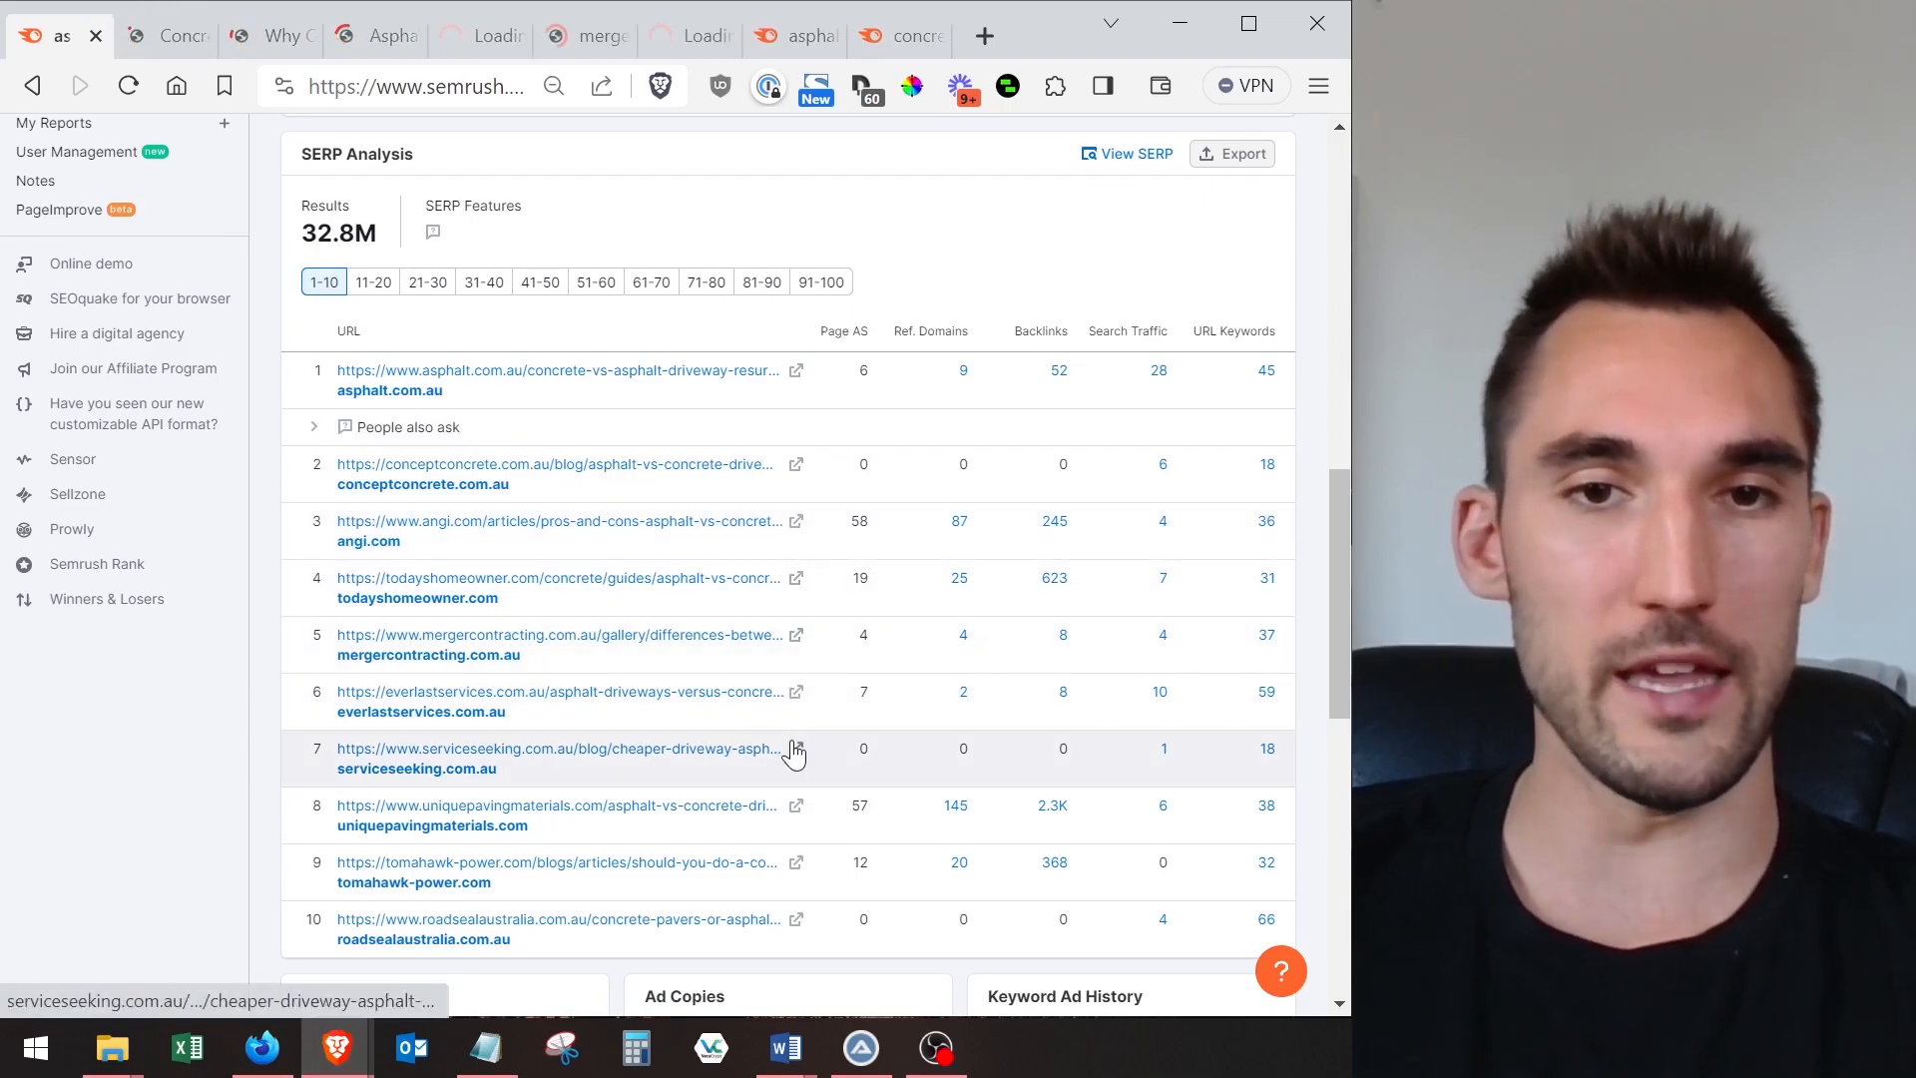
{"action": "left_click", "coordinate": [796, 750]}
{"action": "left_click", "coordinate": [797, 807]}
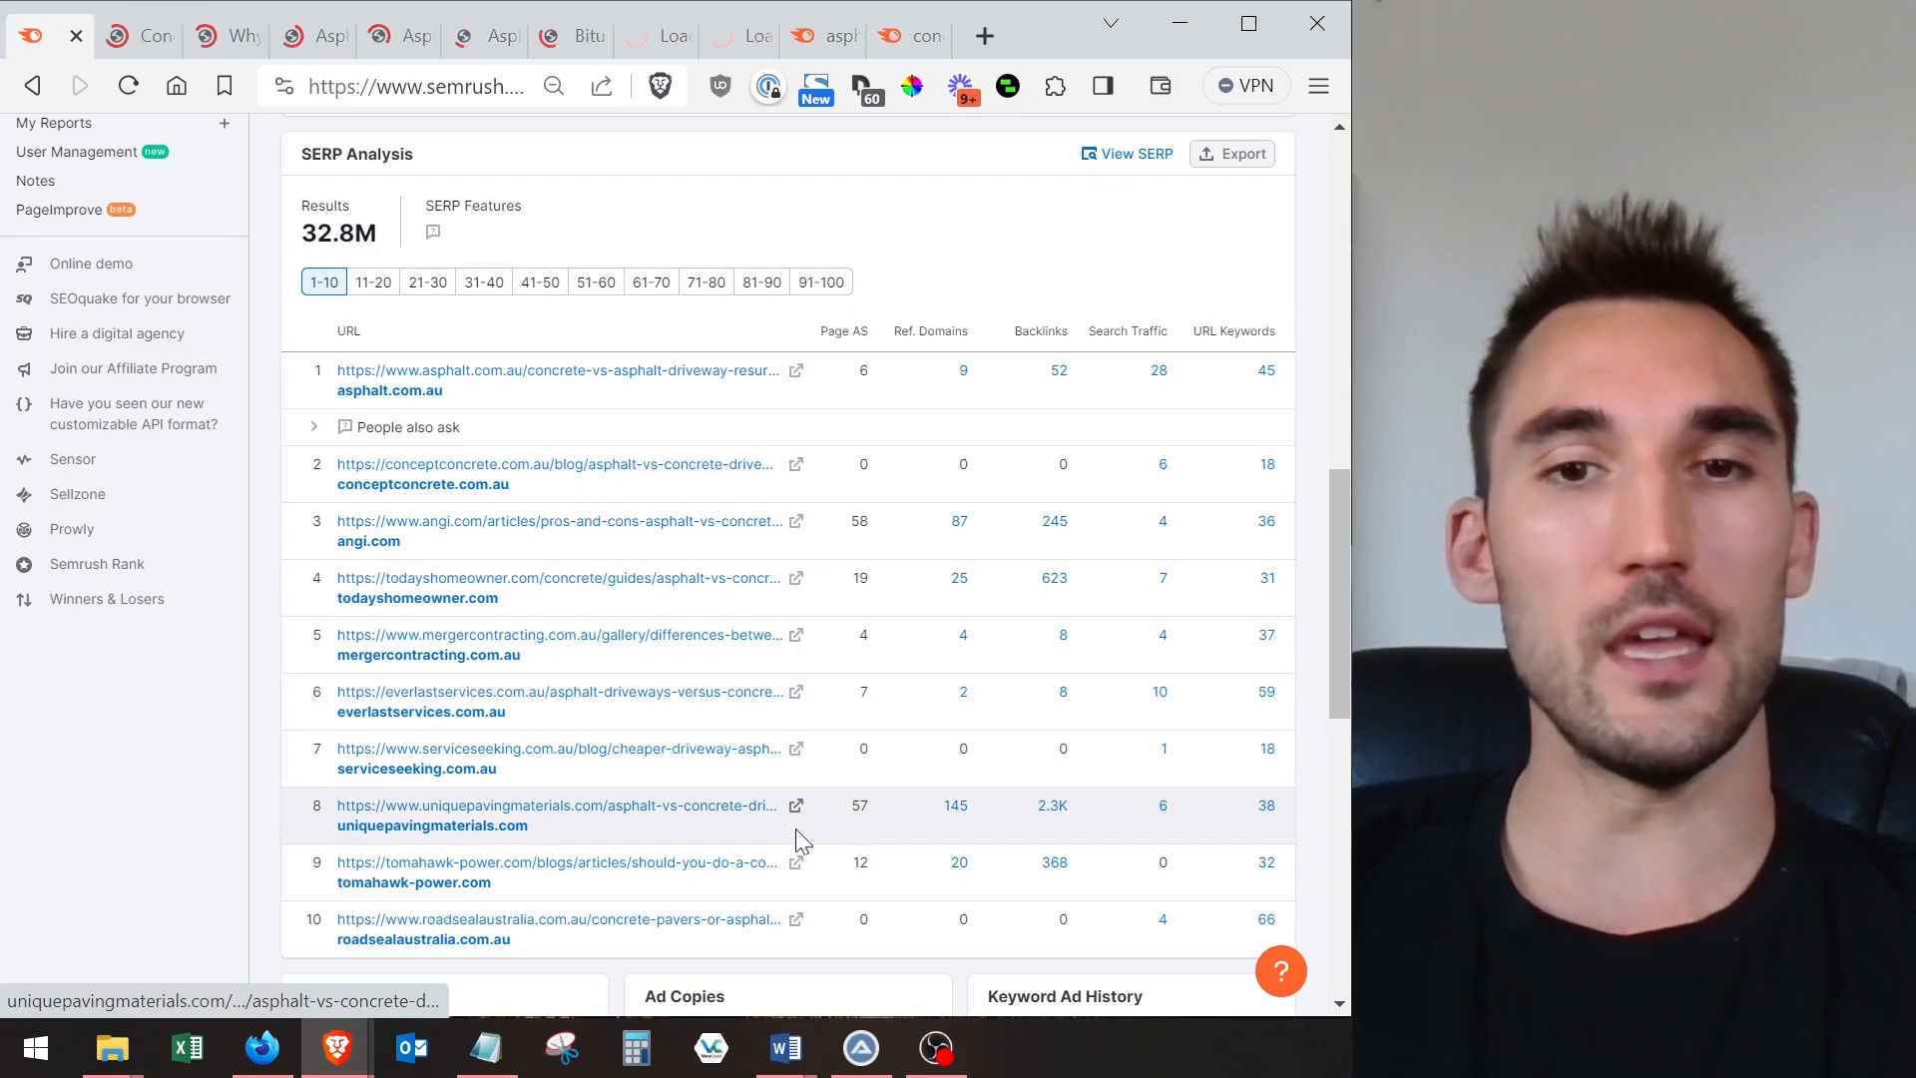
{"action": "left_click", "coordinate": [798, 866]}
{"action": "left_click", "coordinate": [796, 920]}
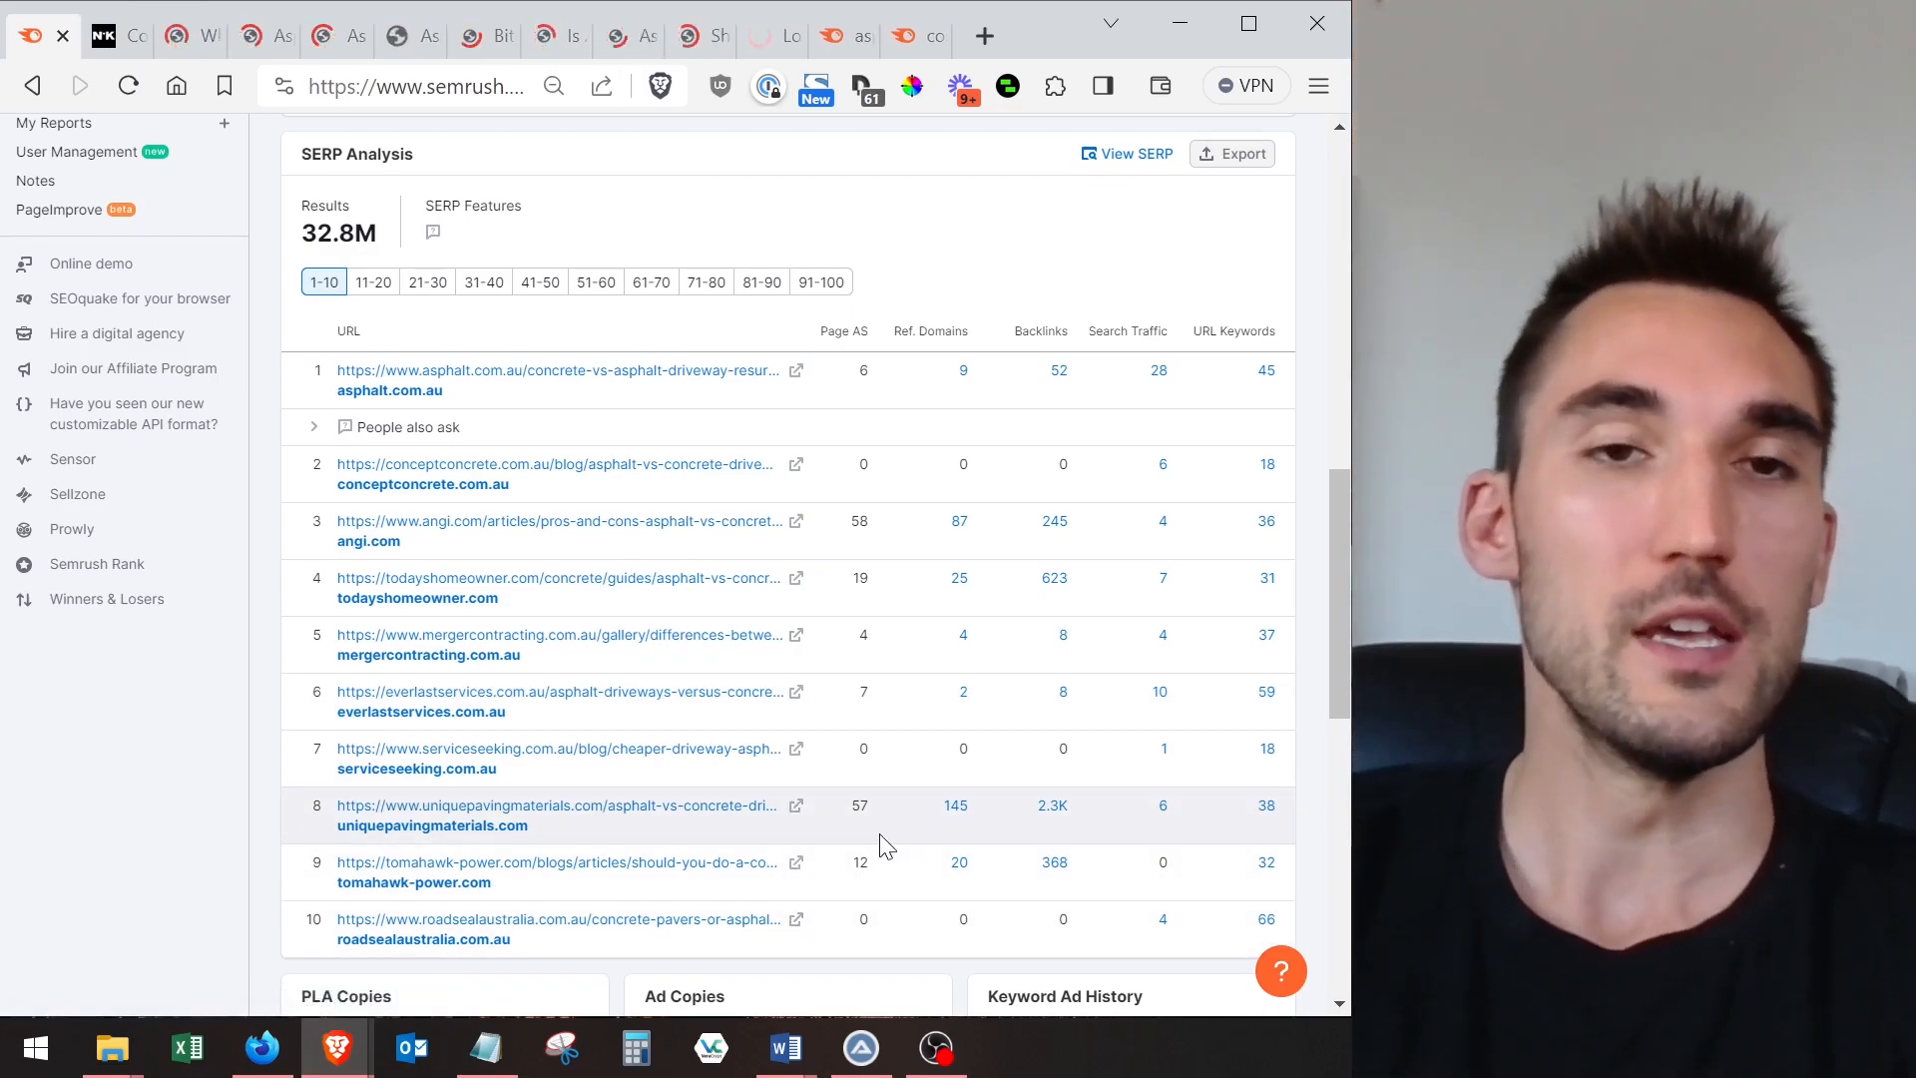
{"action": "left_click", "coordinate": [144, 42]}
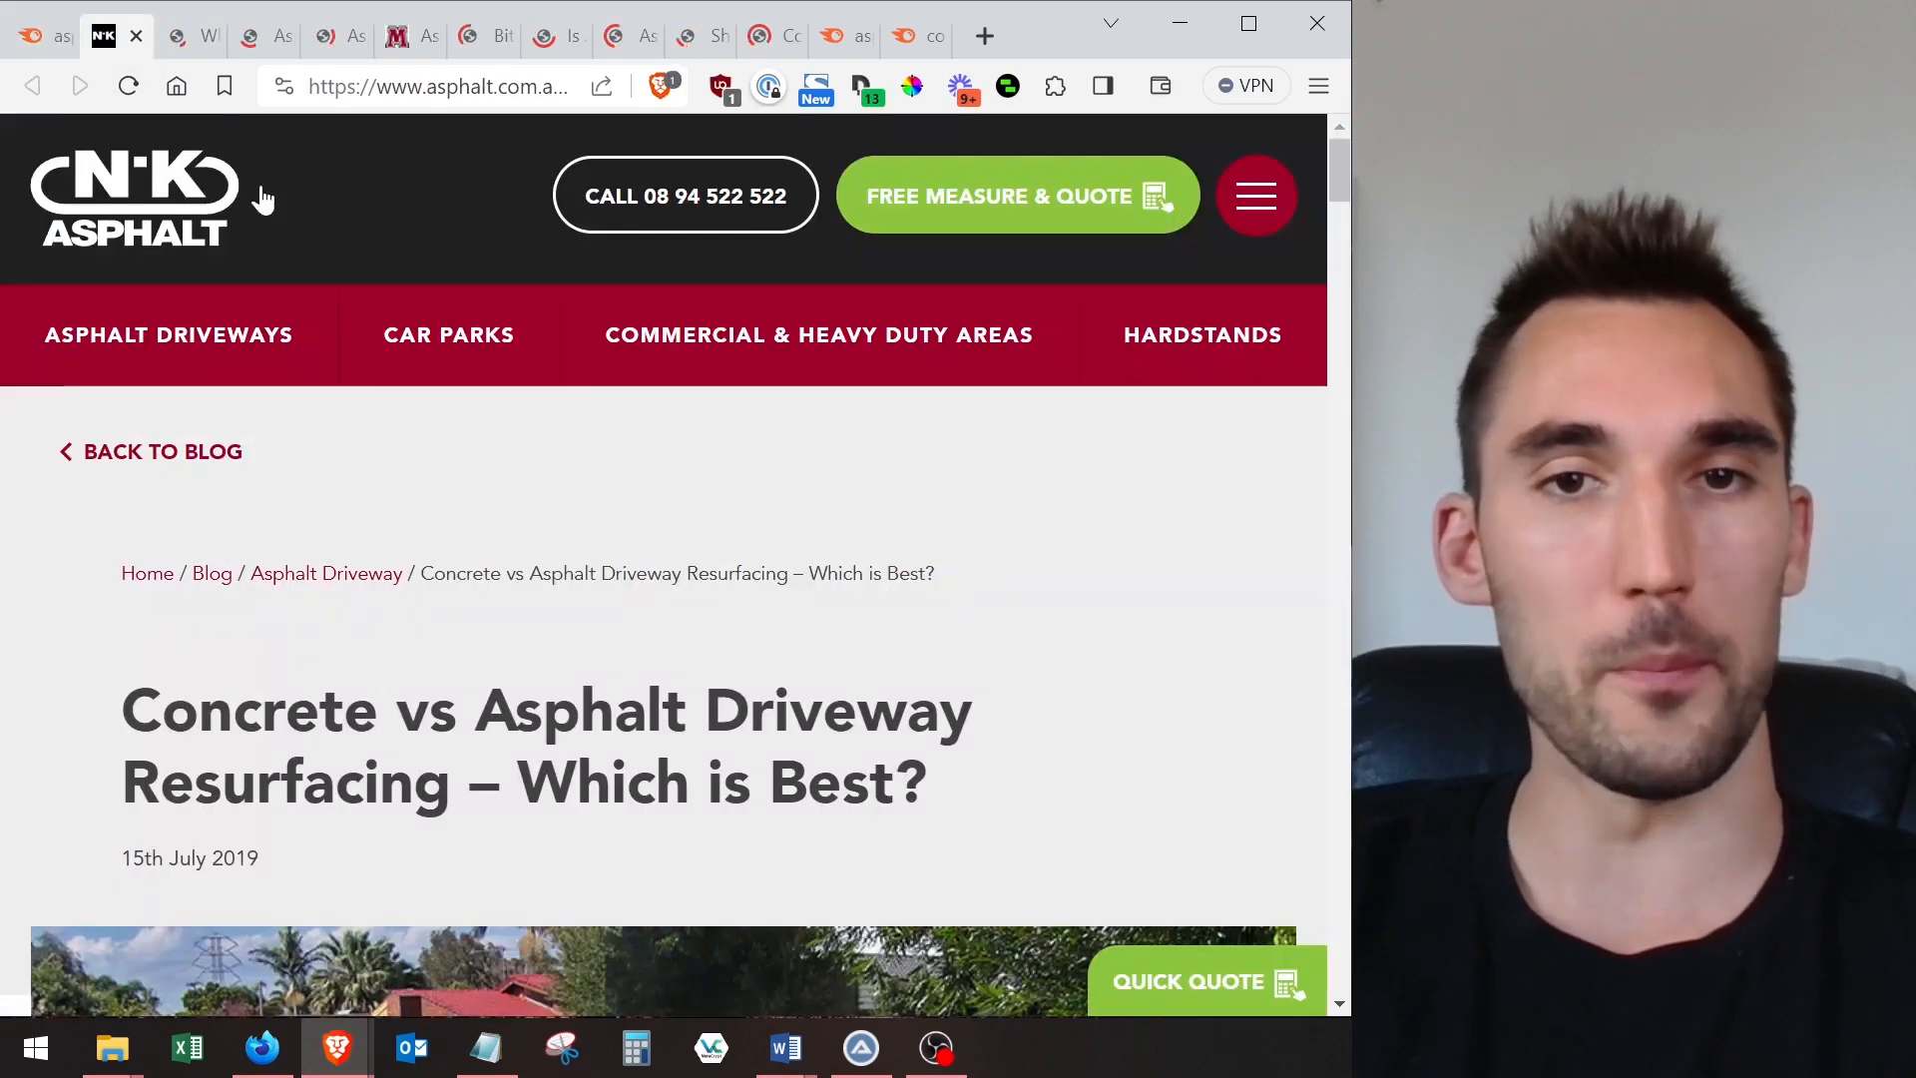
- Examine the title and opening heading of the asphalt.com.au article, checking back against the Semrush SERP analysis
{"action": "scroll", "coordinate": [847, 569], "scroll_direction": "down", "scroll_amount": 3}
{"action": "left_click_drag", "start_coordinate": [991, 504], "coordinate": [162, 419]}
{"action": "left_click", "coordinate": [149, 409]}
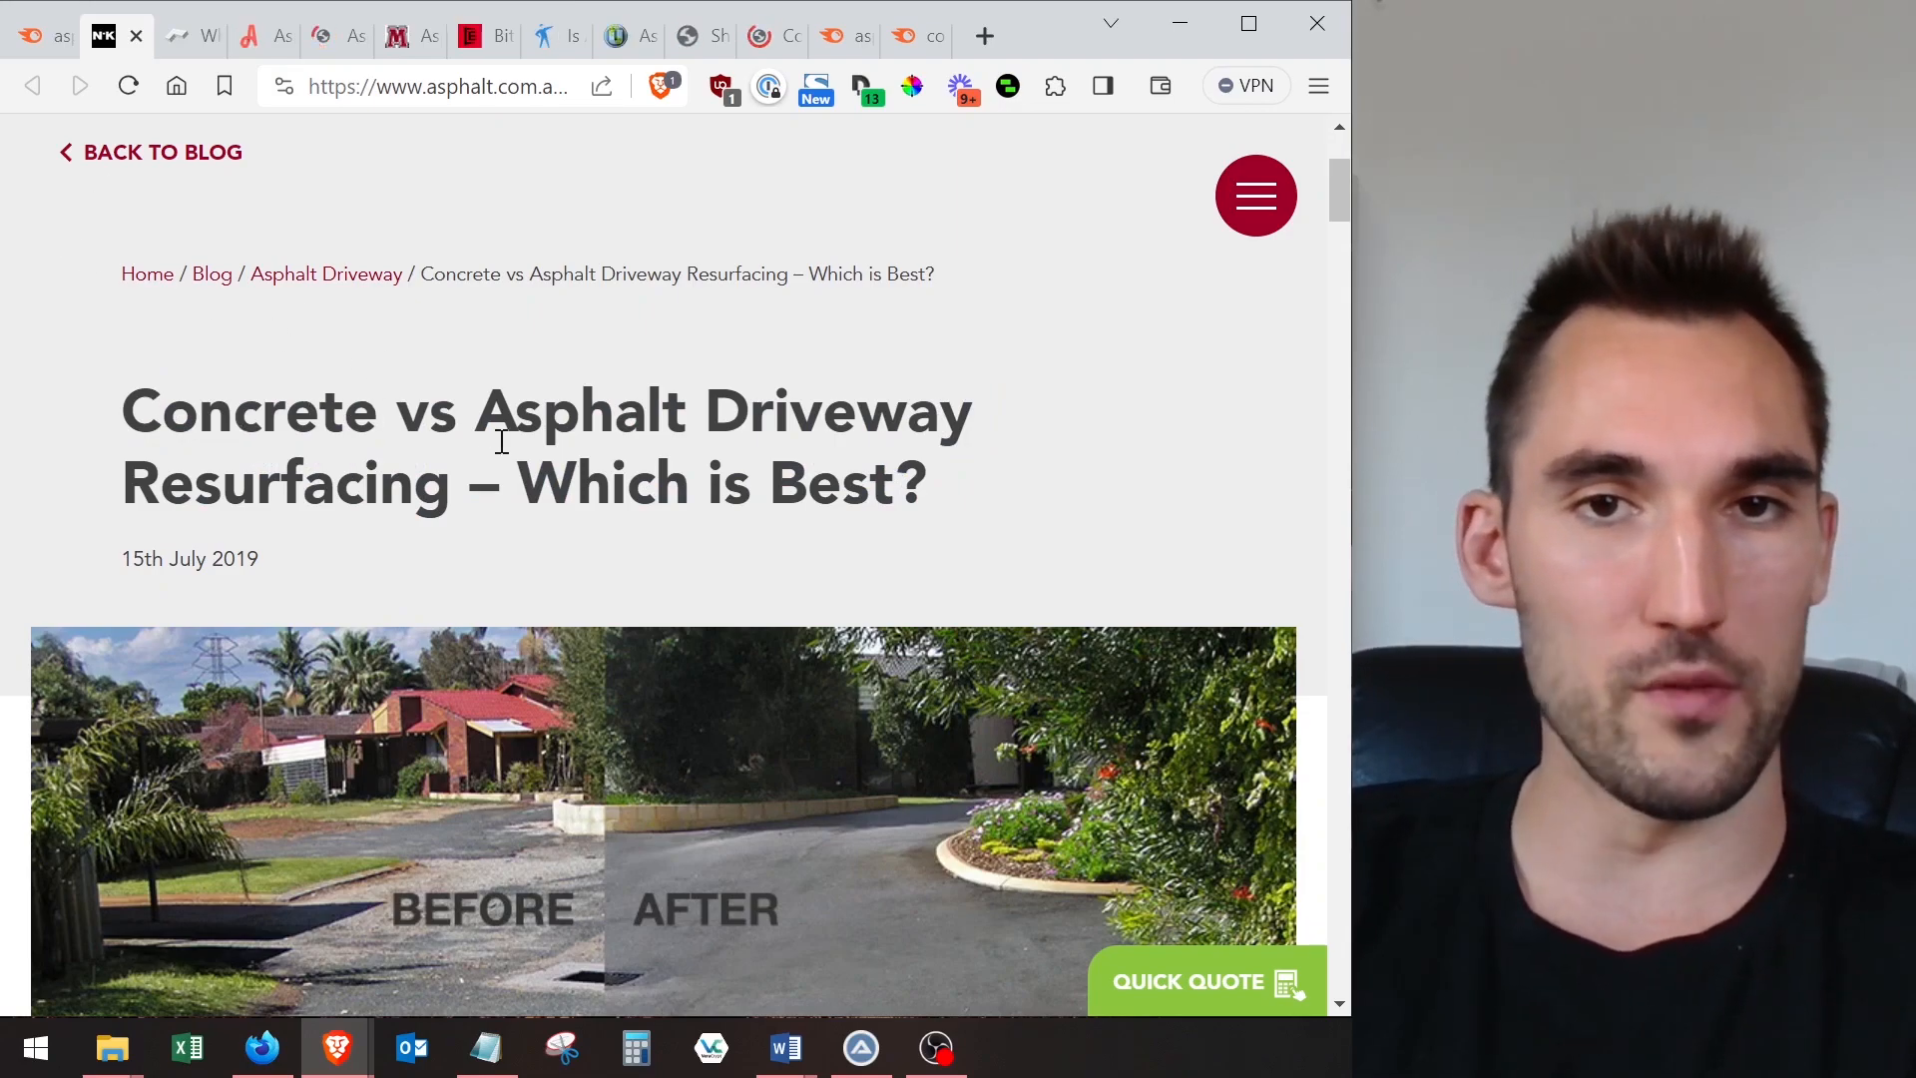
{"action": "scroll", "coordinate": [500, 440], "scroll_direction": "down", "scroll_amount": 10}
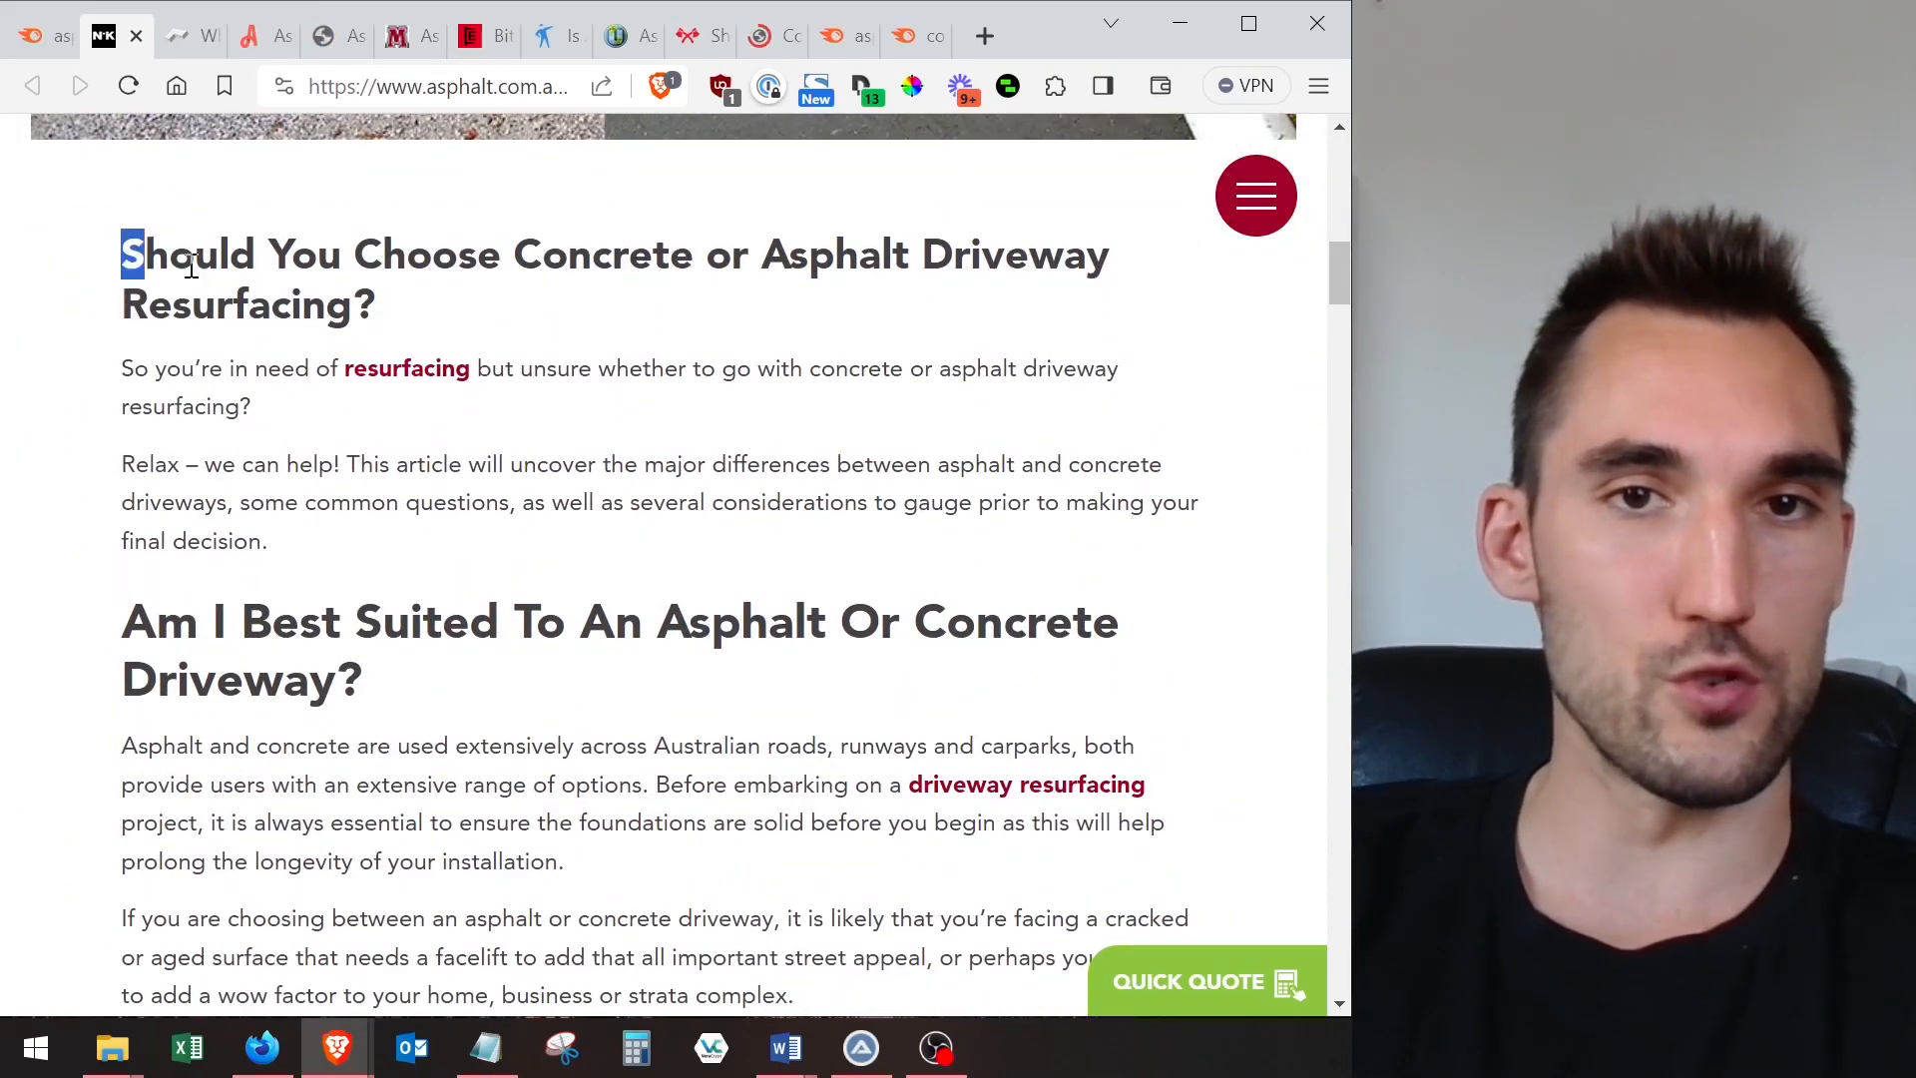
{"action": "left_click_drag", "start_coordinate": [138, 269], "coordinate": [492, 307]}
{"action": "left_click", "coordinate": [516, 296]}
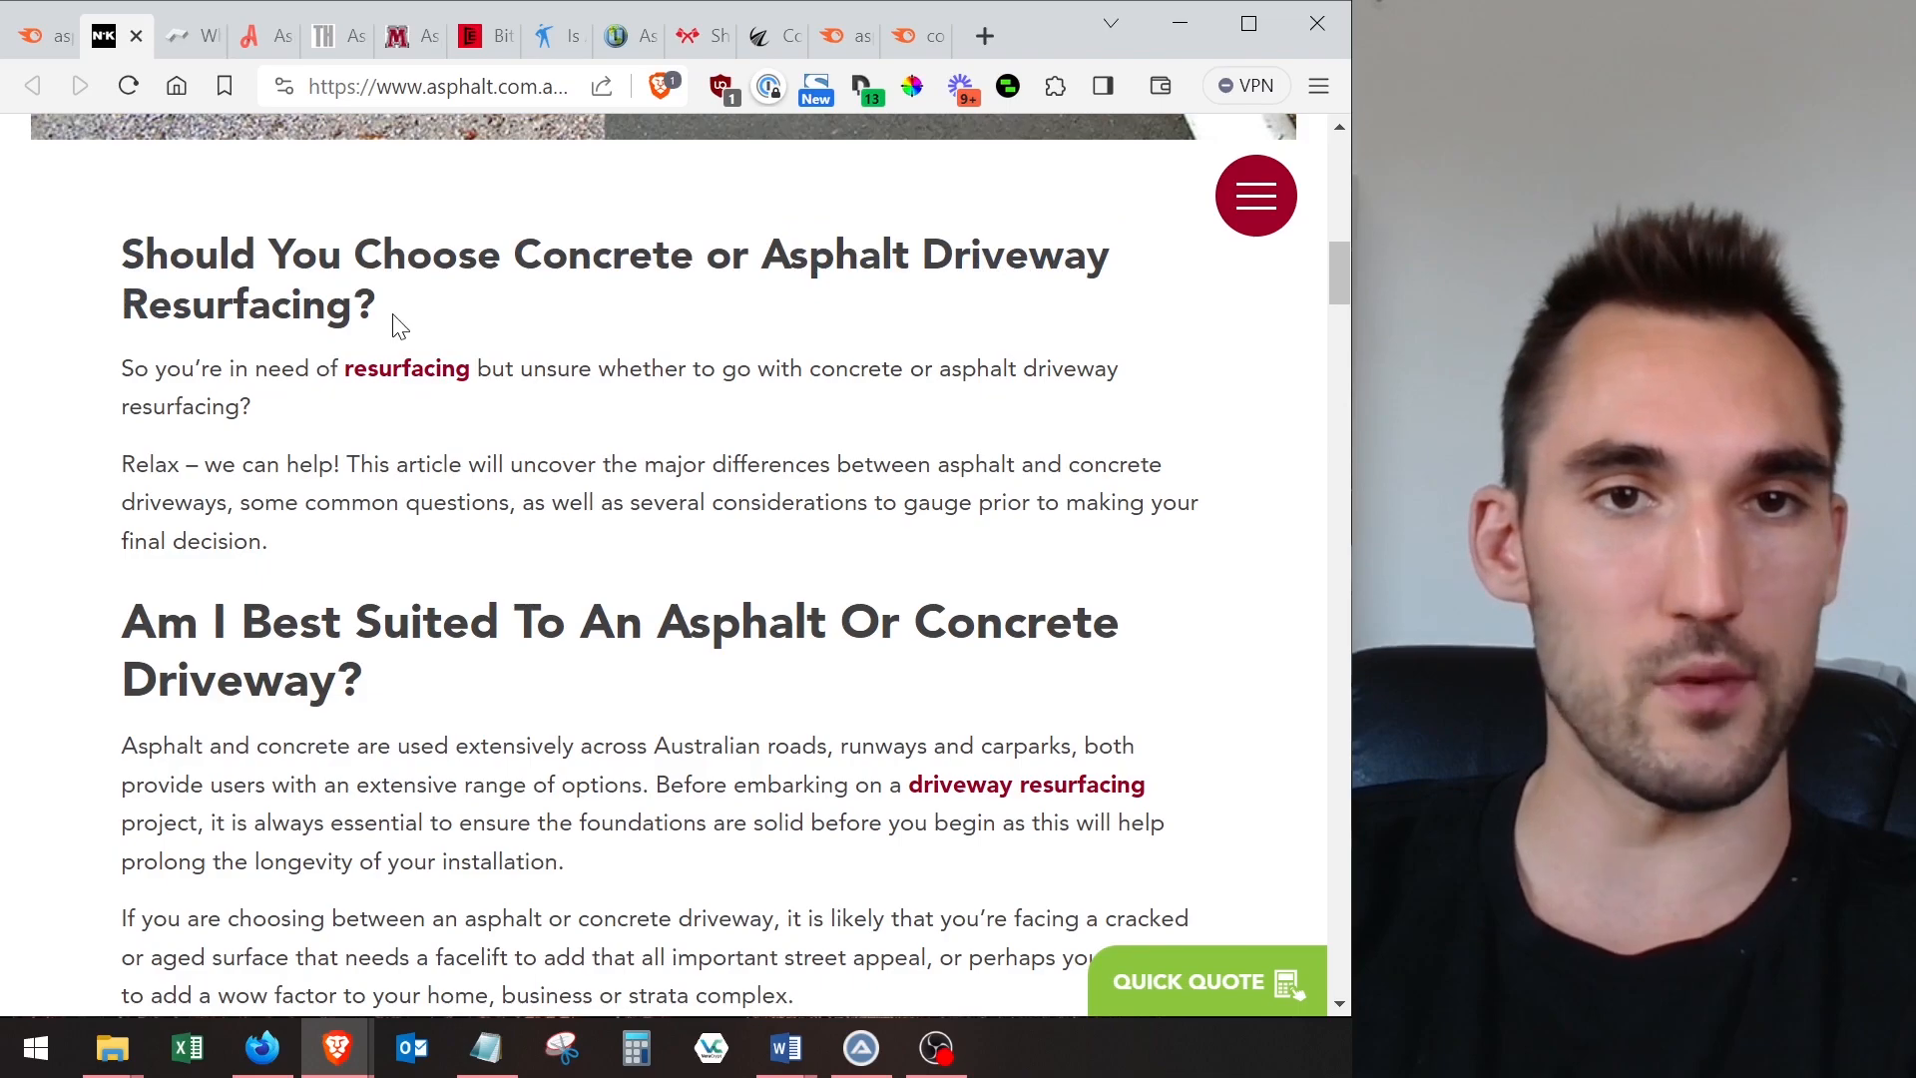
{"action": "scroll", "coordinate": [449, 369], "scroll_direction": "up", "scroll_amount": 12}
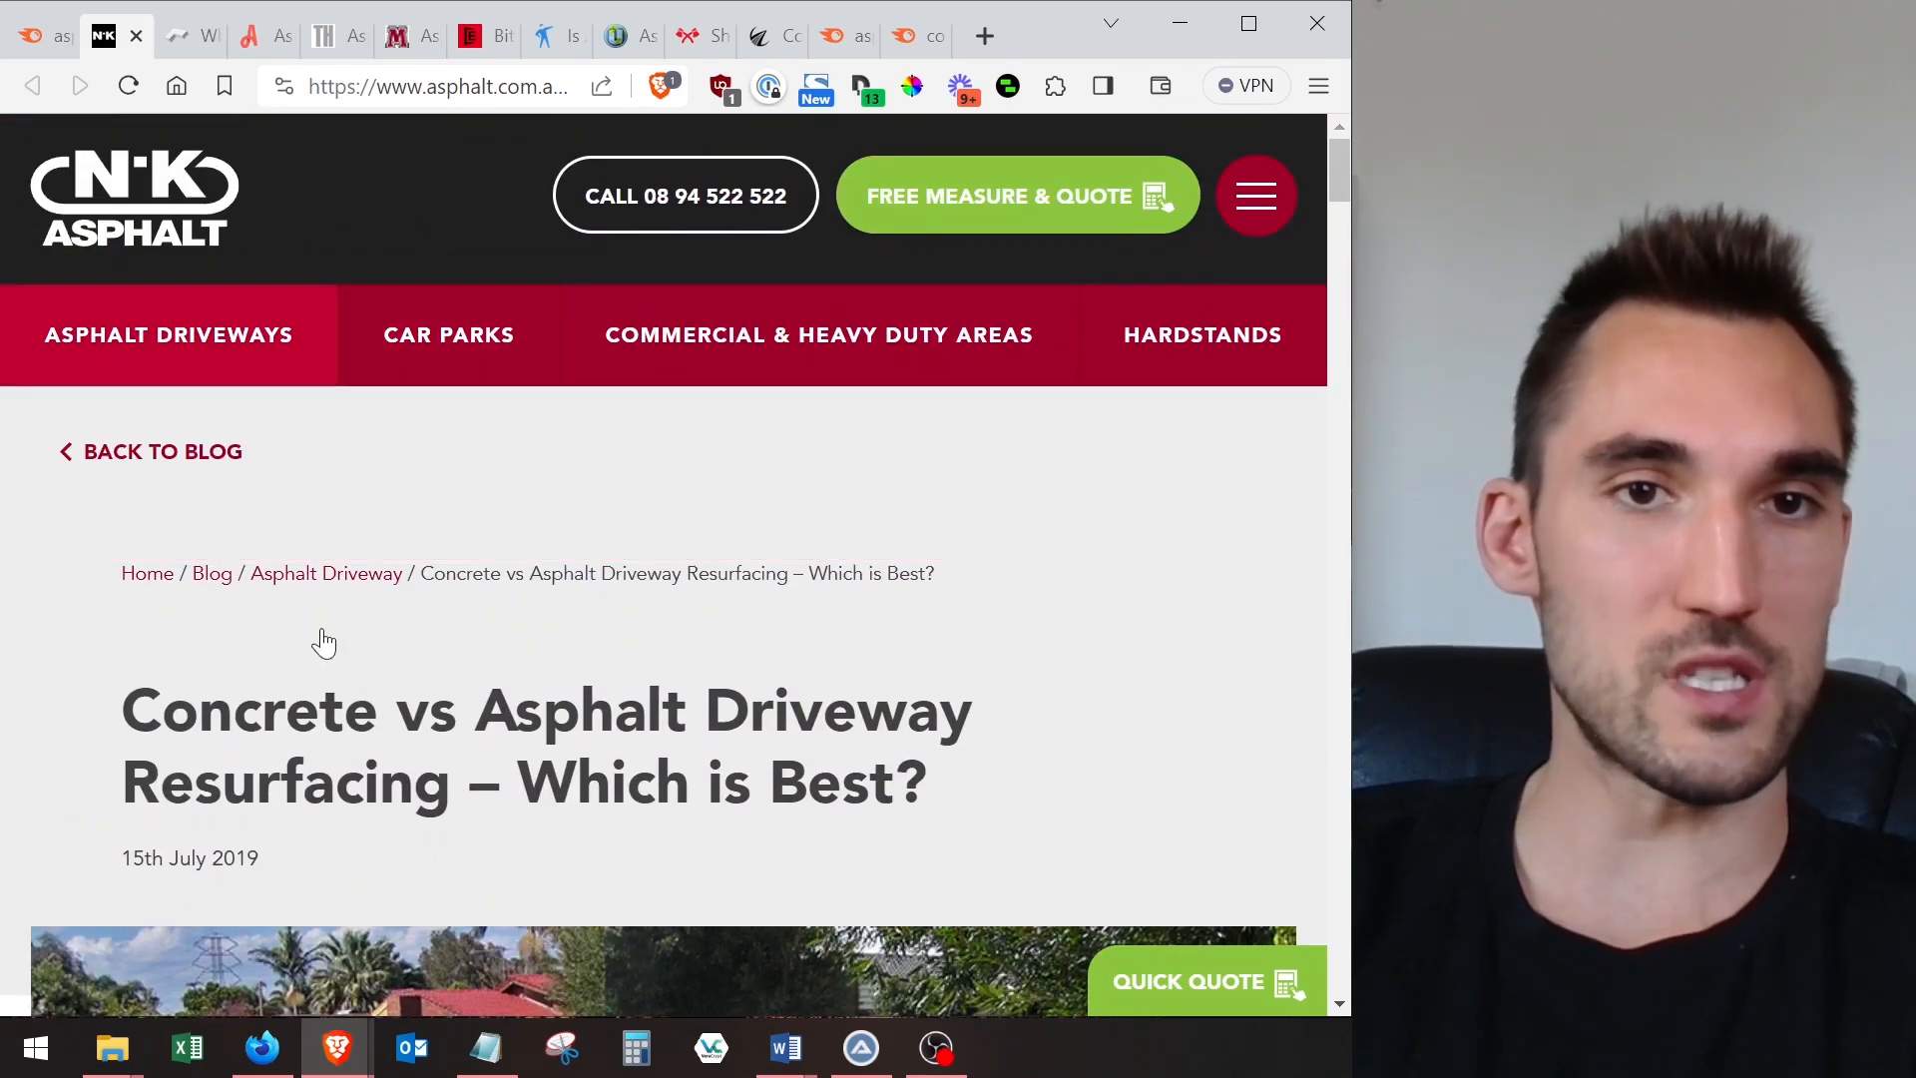
{"action": "scroll", "coordinate": [110, 227], "scroll_direction": "down", "scroll_amount": 3}
{"action": "left_click", "coordinate": [38, 36]}
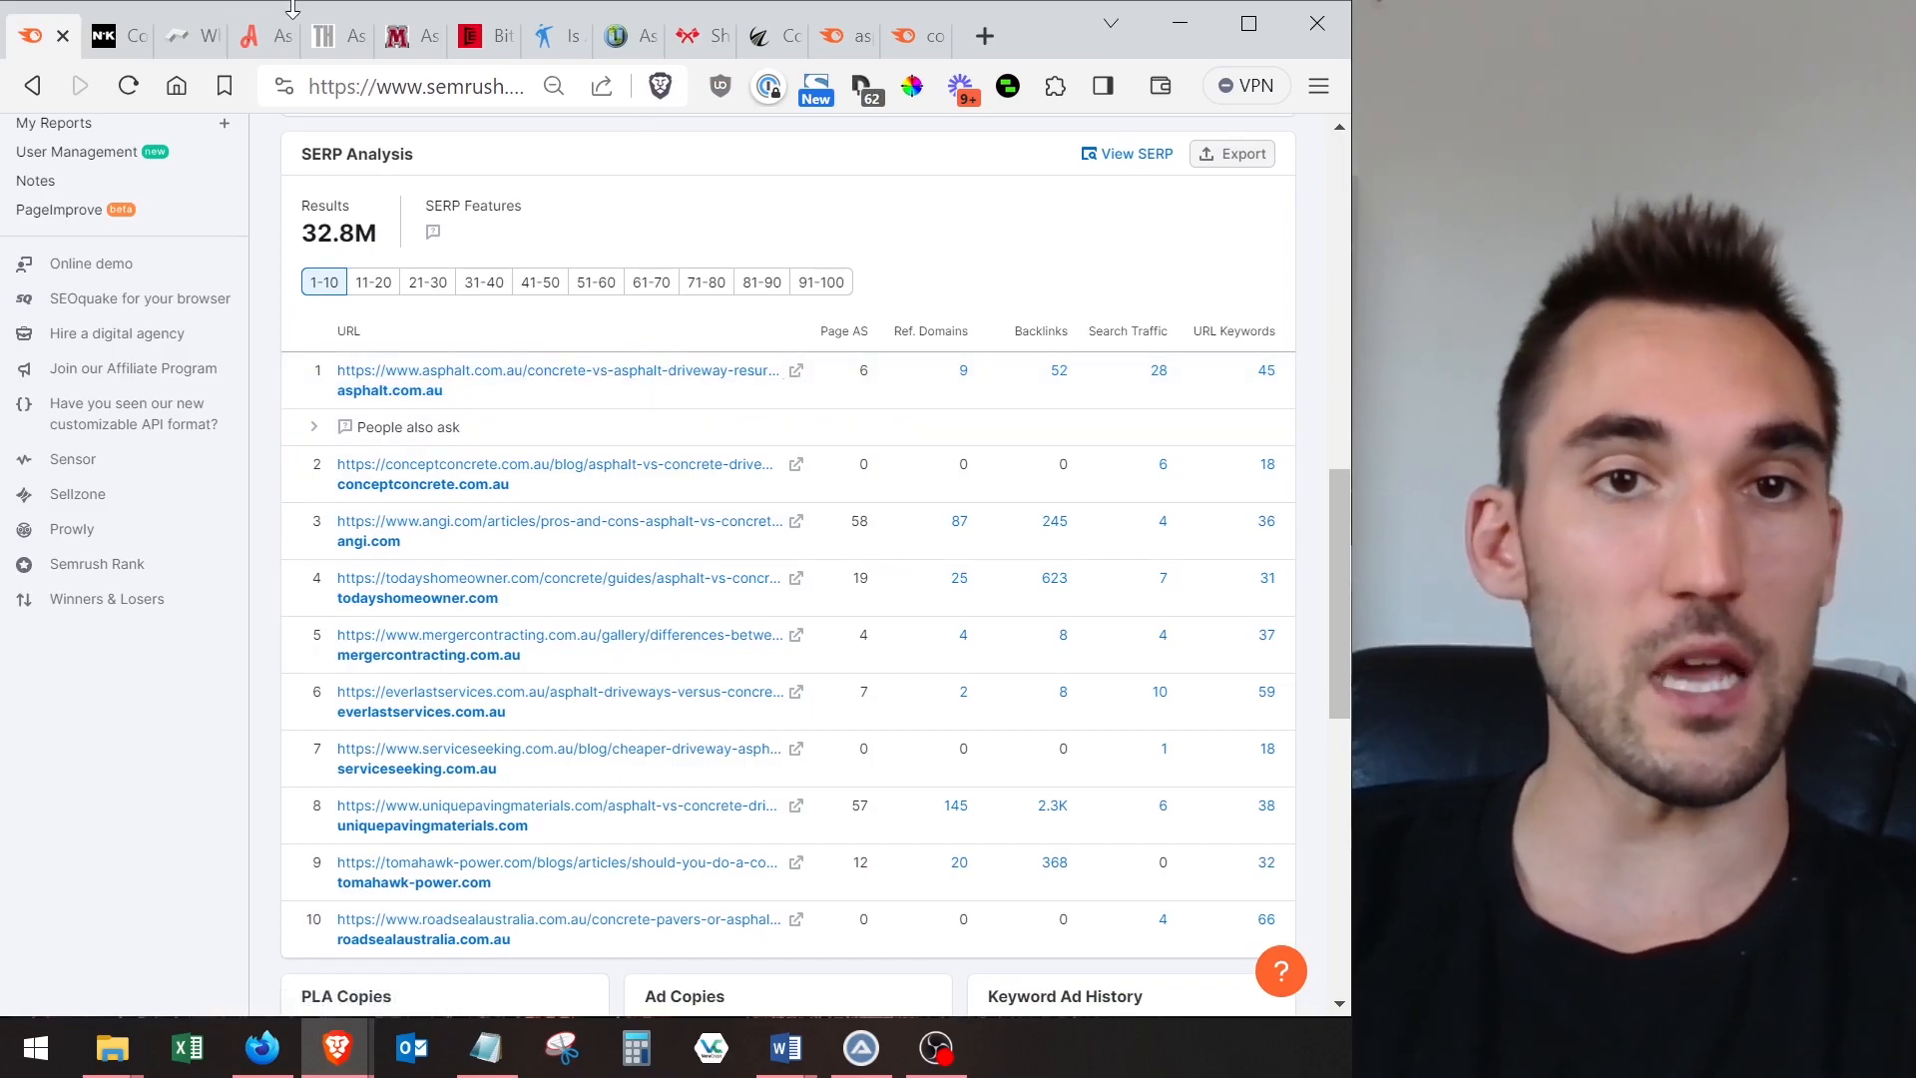
{"action": "left_click", "coordinate": [124, 46]}
{"action": "scroll", "coordinate": [699, 549], "scroll_direction": "down", "scroll_amount": 10}
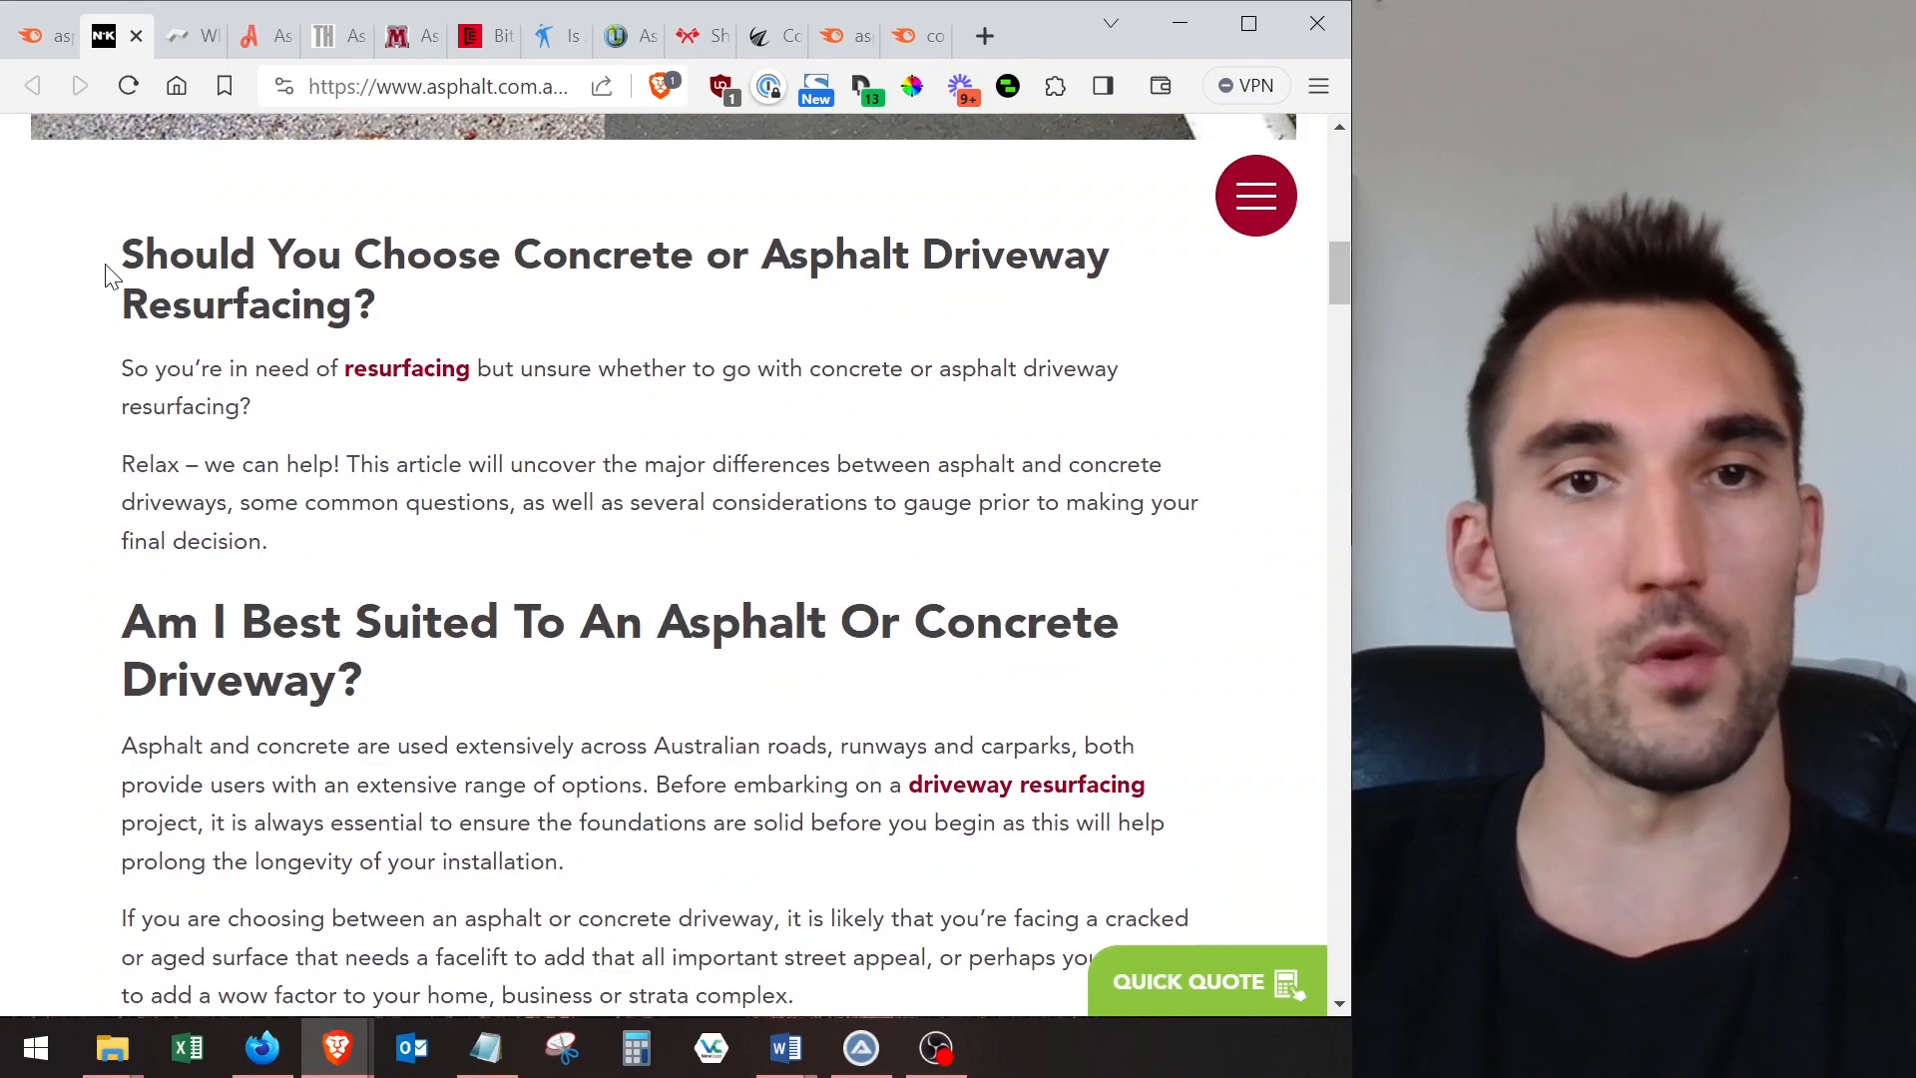
- Copy "Concrete or Asphalt Driveway Resurfacing?" from the article's first subheading and paste it below the last heading of the Word outline
{"action": "left_click_drag", "start_coordinate": [116, 262], "coordinate": [415, 320]}
{"action": "scroll", "coordinate": [415, 317], "scroll_direction": "up", "scroll_amount": 1}
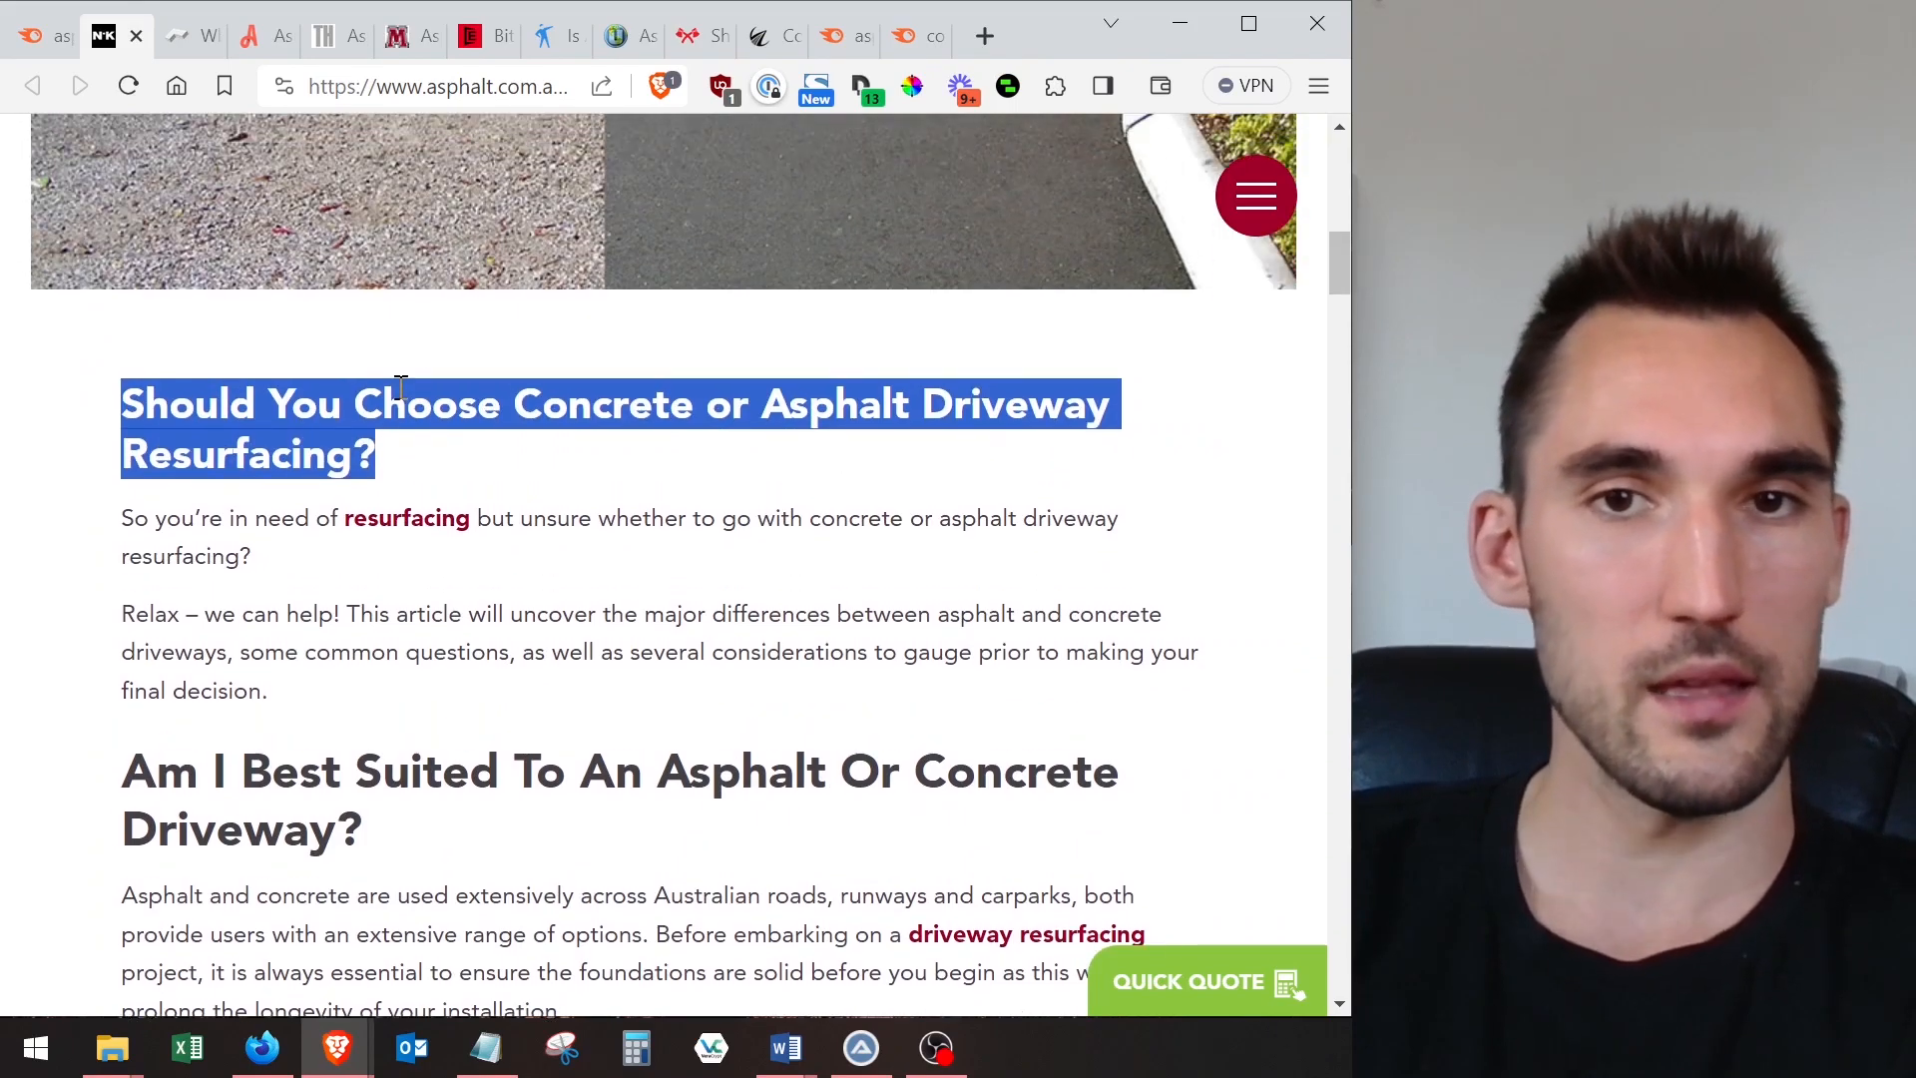
{"action": "left_click", "coordinate": [477, 461]}
{"action": "left_click_drag", "start_coordinate": [520, 395], "coordinate": [372, 457]}
{"action": "key", "text": "ctrl+c"}
{"action": "mouse_move", "coordinate": [786, 1048]}
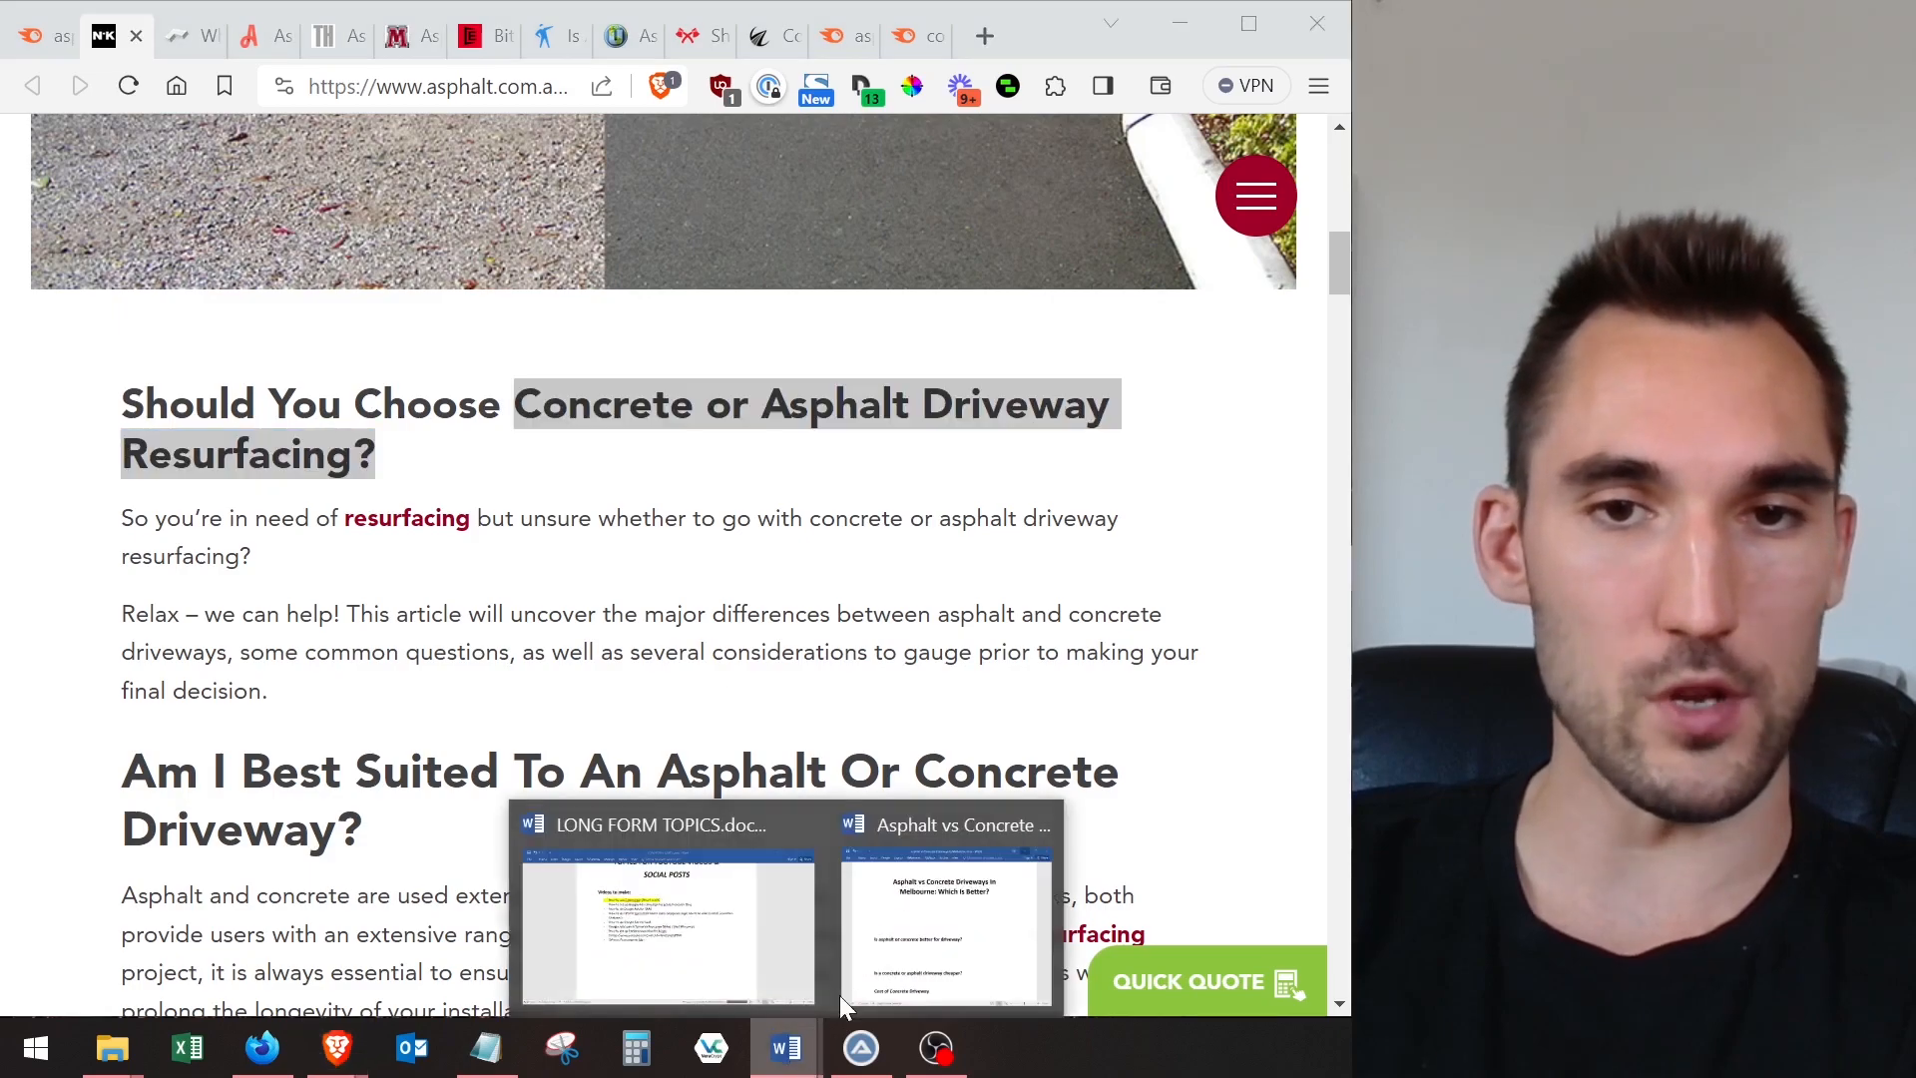
{"action": "left_click", "coordinate": [913, 933]}
{"action": "scroll", "coordinate": [703, 520], "scroll_direction": "down", "scroll_amount": 3}
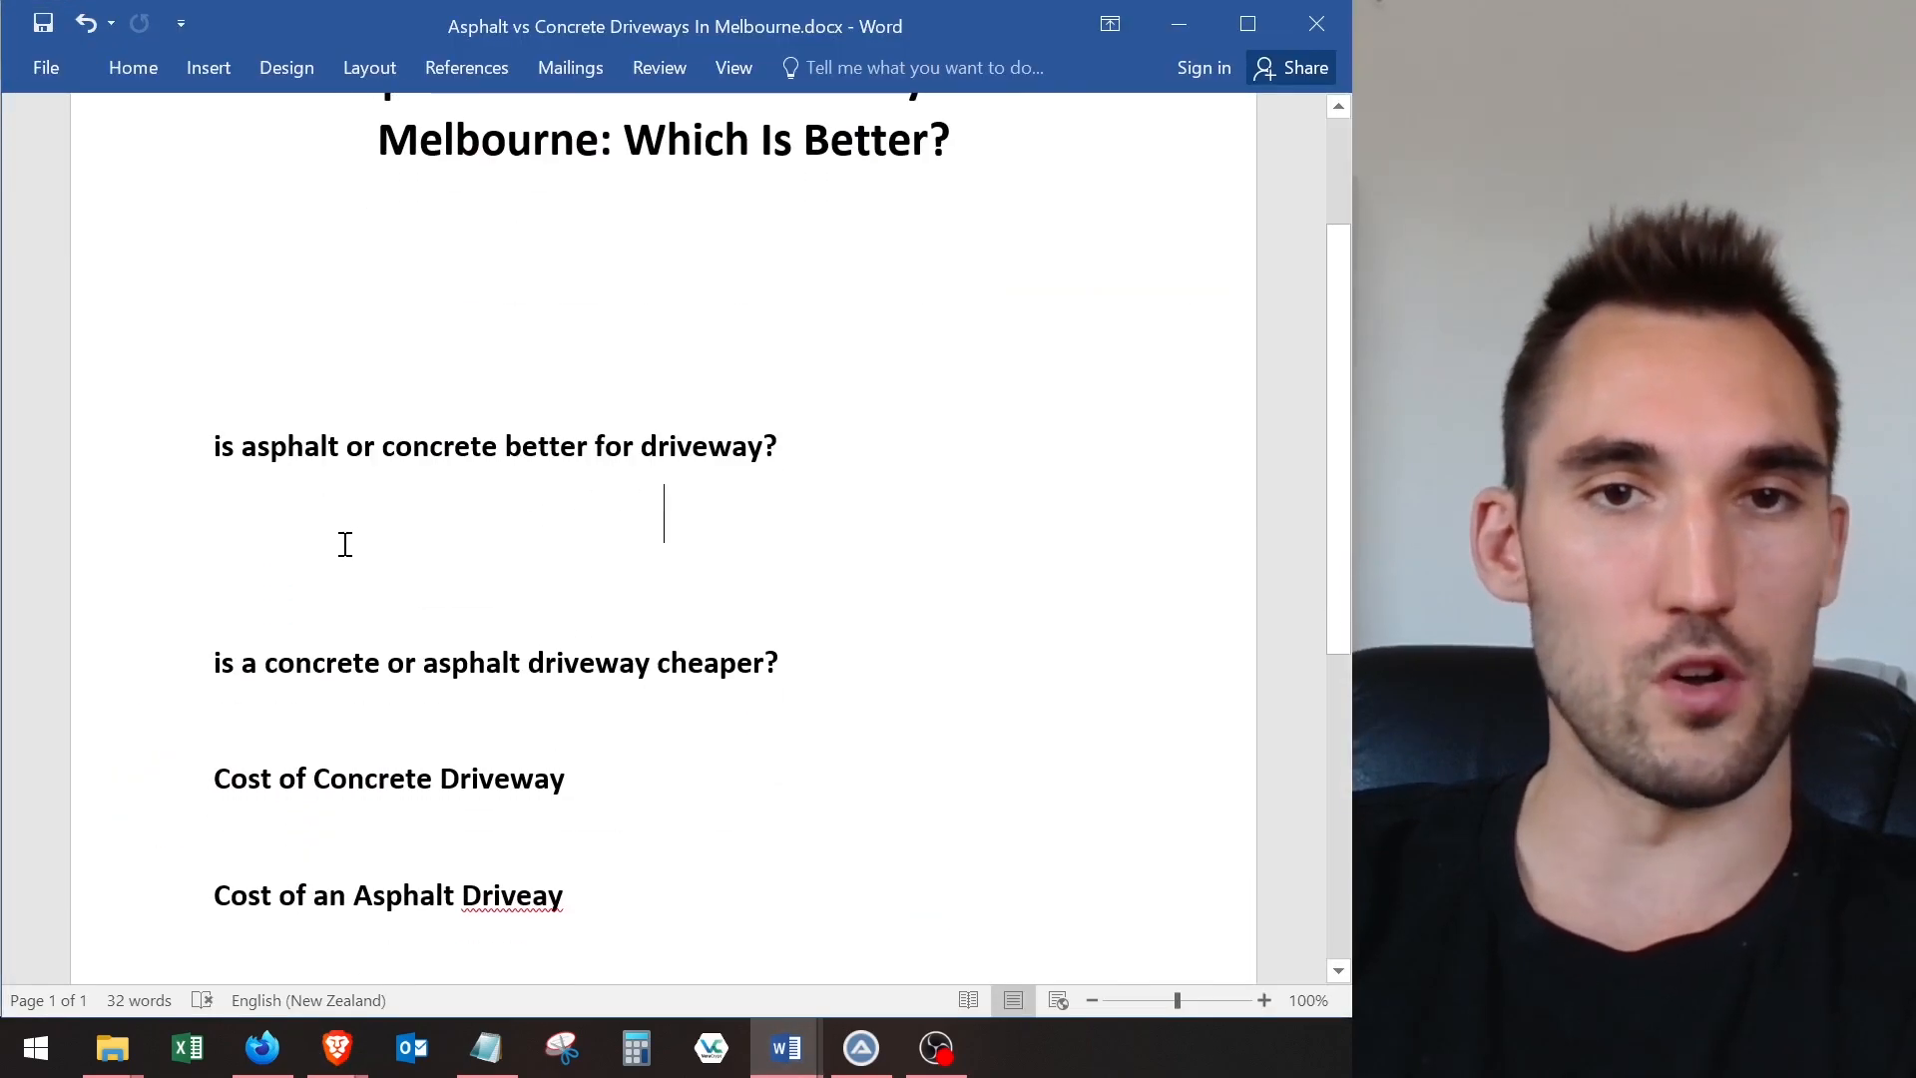
{"action": "scroll", "coordinate": [581, 641], "scroll_direction": "down", "scroll_amount": 4}
{"action": "left_click", "coordinate": [581, 642]}
{"action": "key", "text": "Return"}
{"action": "key", "text": "ctrl+v"}
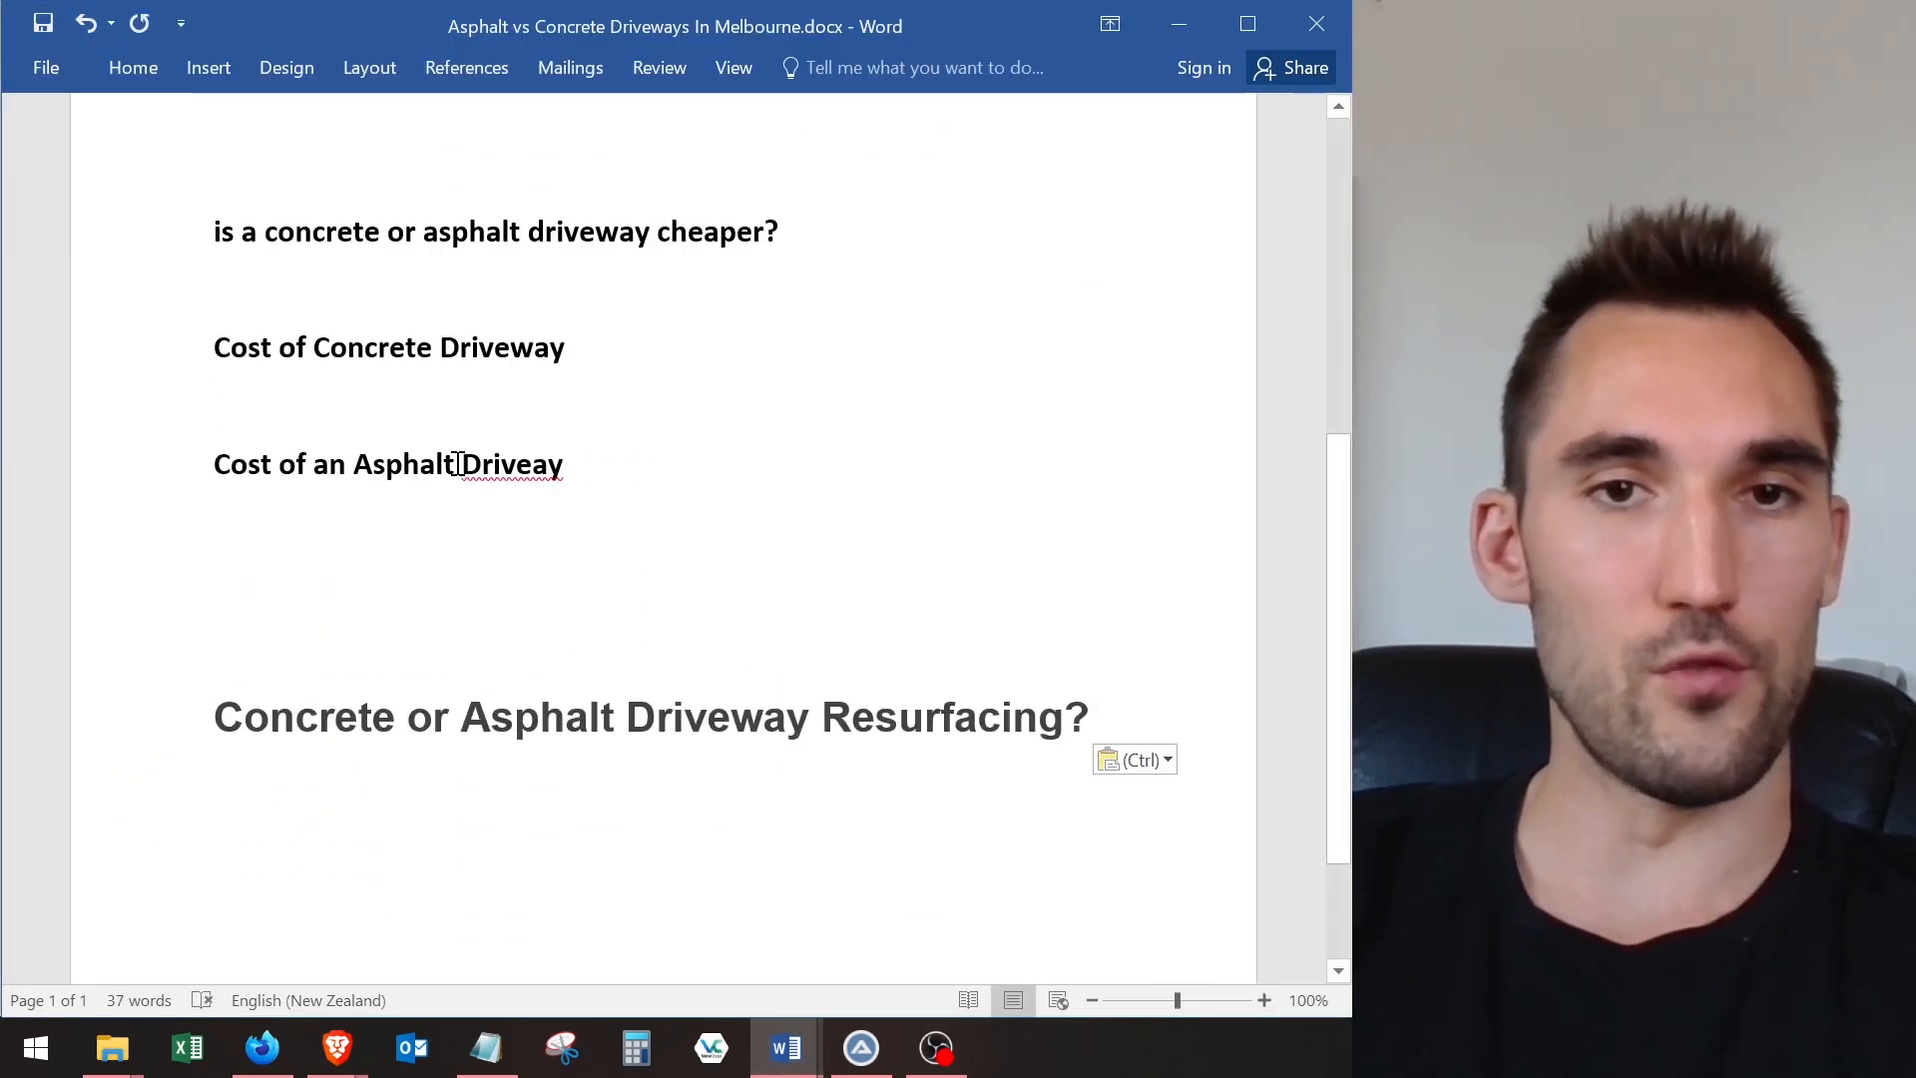
- Correct the spelling to "Driveway" in the "Cost of an Asphalt" heading and switch back to the article in the browser
{"action": "left_click", "coordinate": [521, 465]}
{"action": "type", "text": "w"}
{"action": "key", "text": "alt+Tab"}
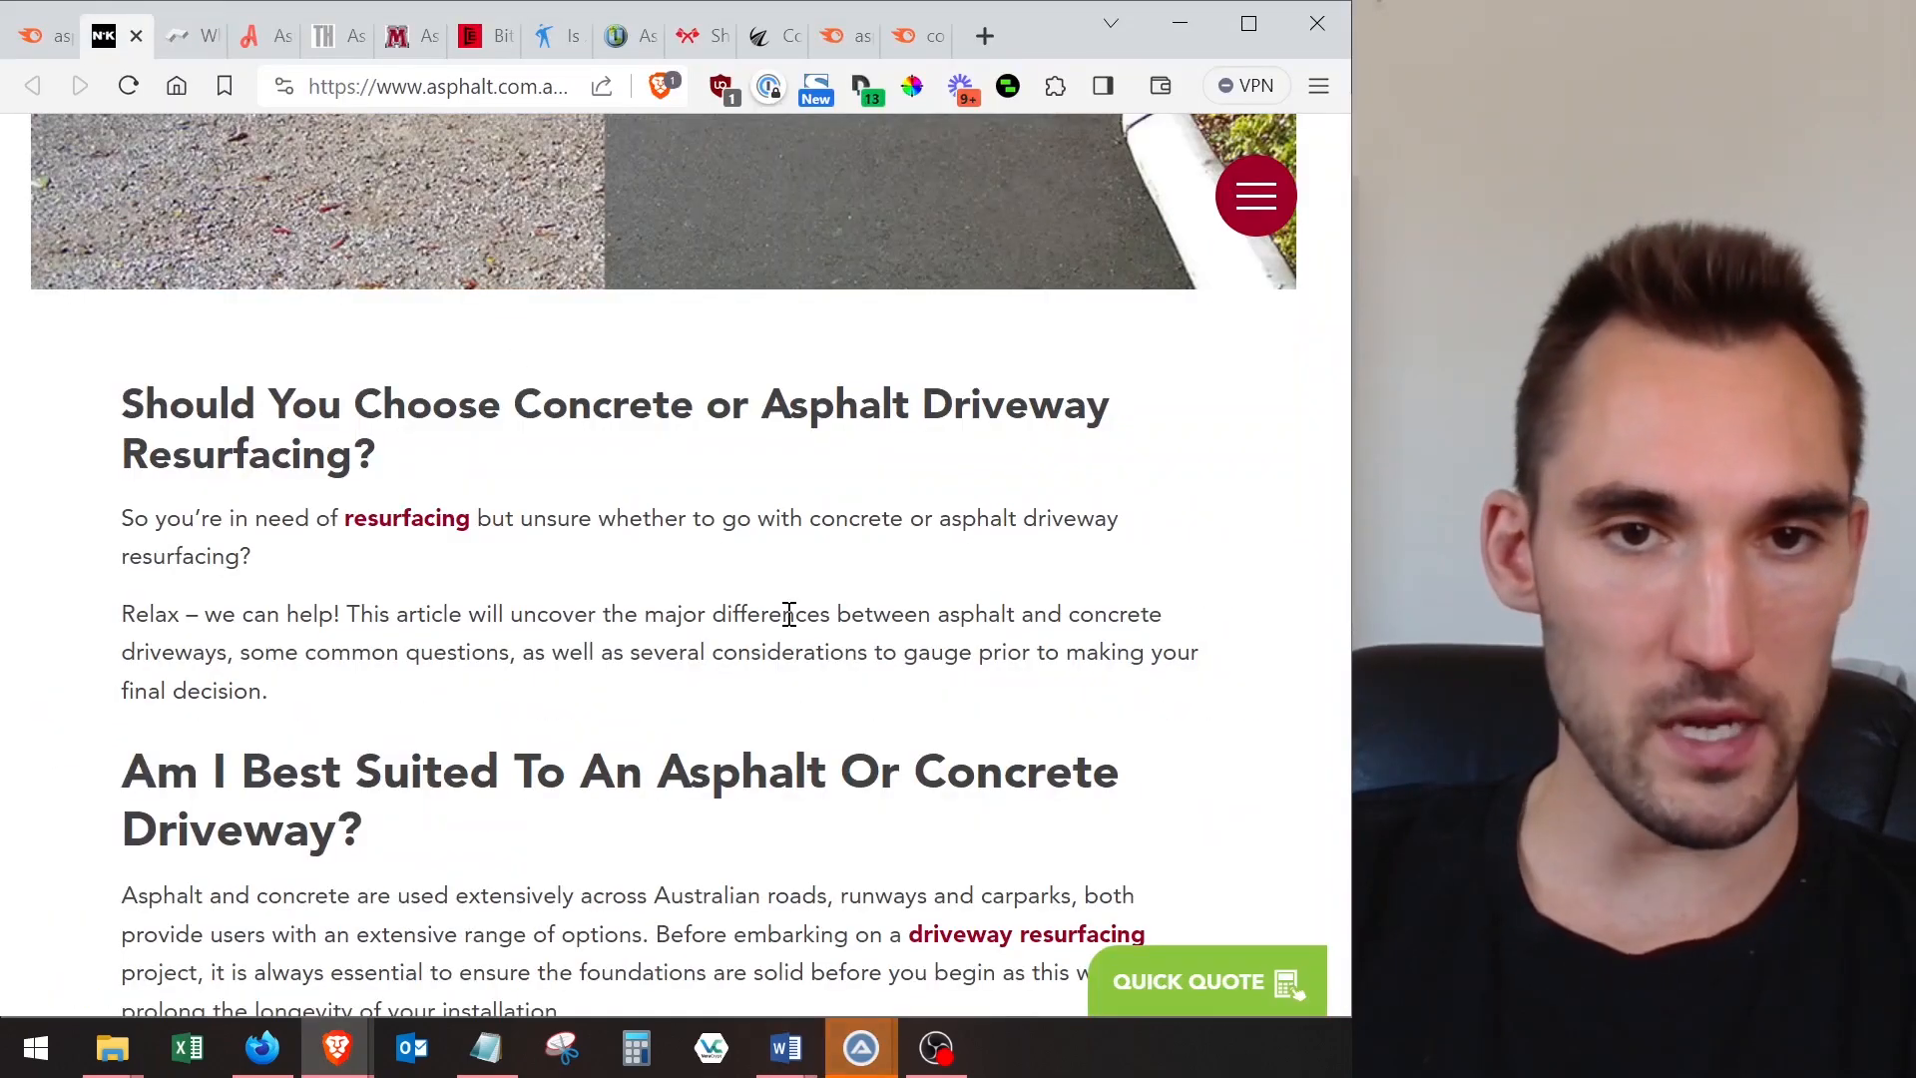
- Examine the article's headings on suitability and on considerations when choosing a concrete or asphalt driveway
{"action": "scroll", "coordinate": [789, 614], "scroll_direction": "down", "scroll_amount": 5}
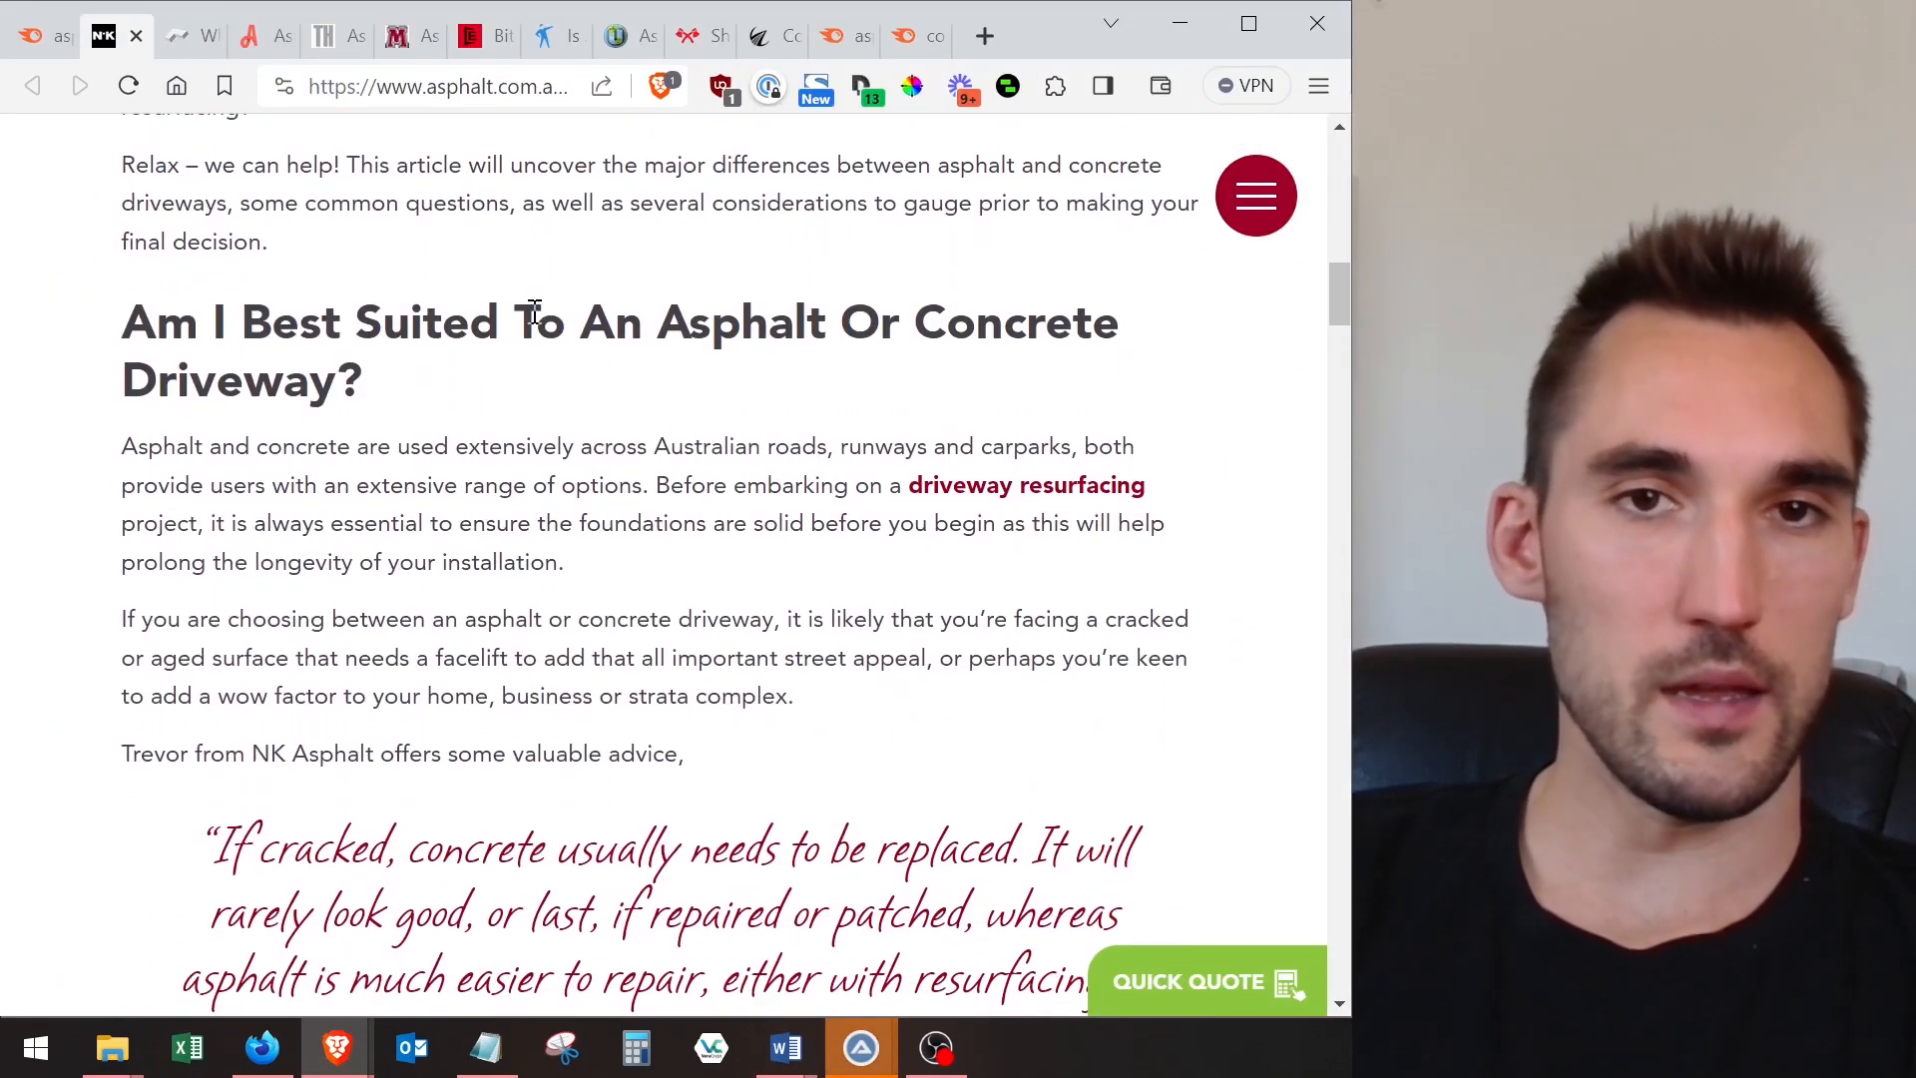
{"action": "mouse_move", "coordinate": [110, 325]}
{"action": "left_mouse_down"}
{"action": "mouse_move", "coordinate": [410, 399]}
{"action": "mouse_move", "coordinate": [85, 329]}
{"action": "left_mouse_up"}
{"action": "left_click", "coordinate": [483, 406]}
{"action": "left_click_drag", "start_coordinate": [348, 394], "coordinate": [103, 325]}
{"action": "left_click", "coordinate": [535, 398]}
{"action": "scroll", "coordinate": [488, 399], "scroll_direction": "down", "scroll_amount": 7}
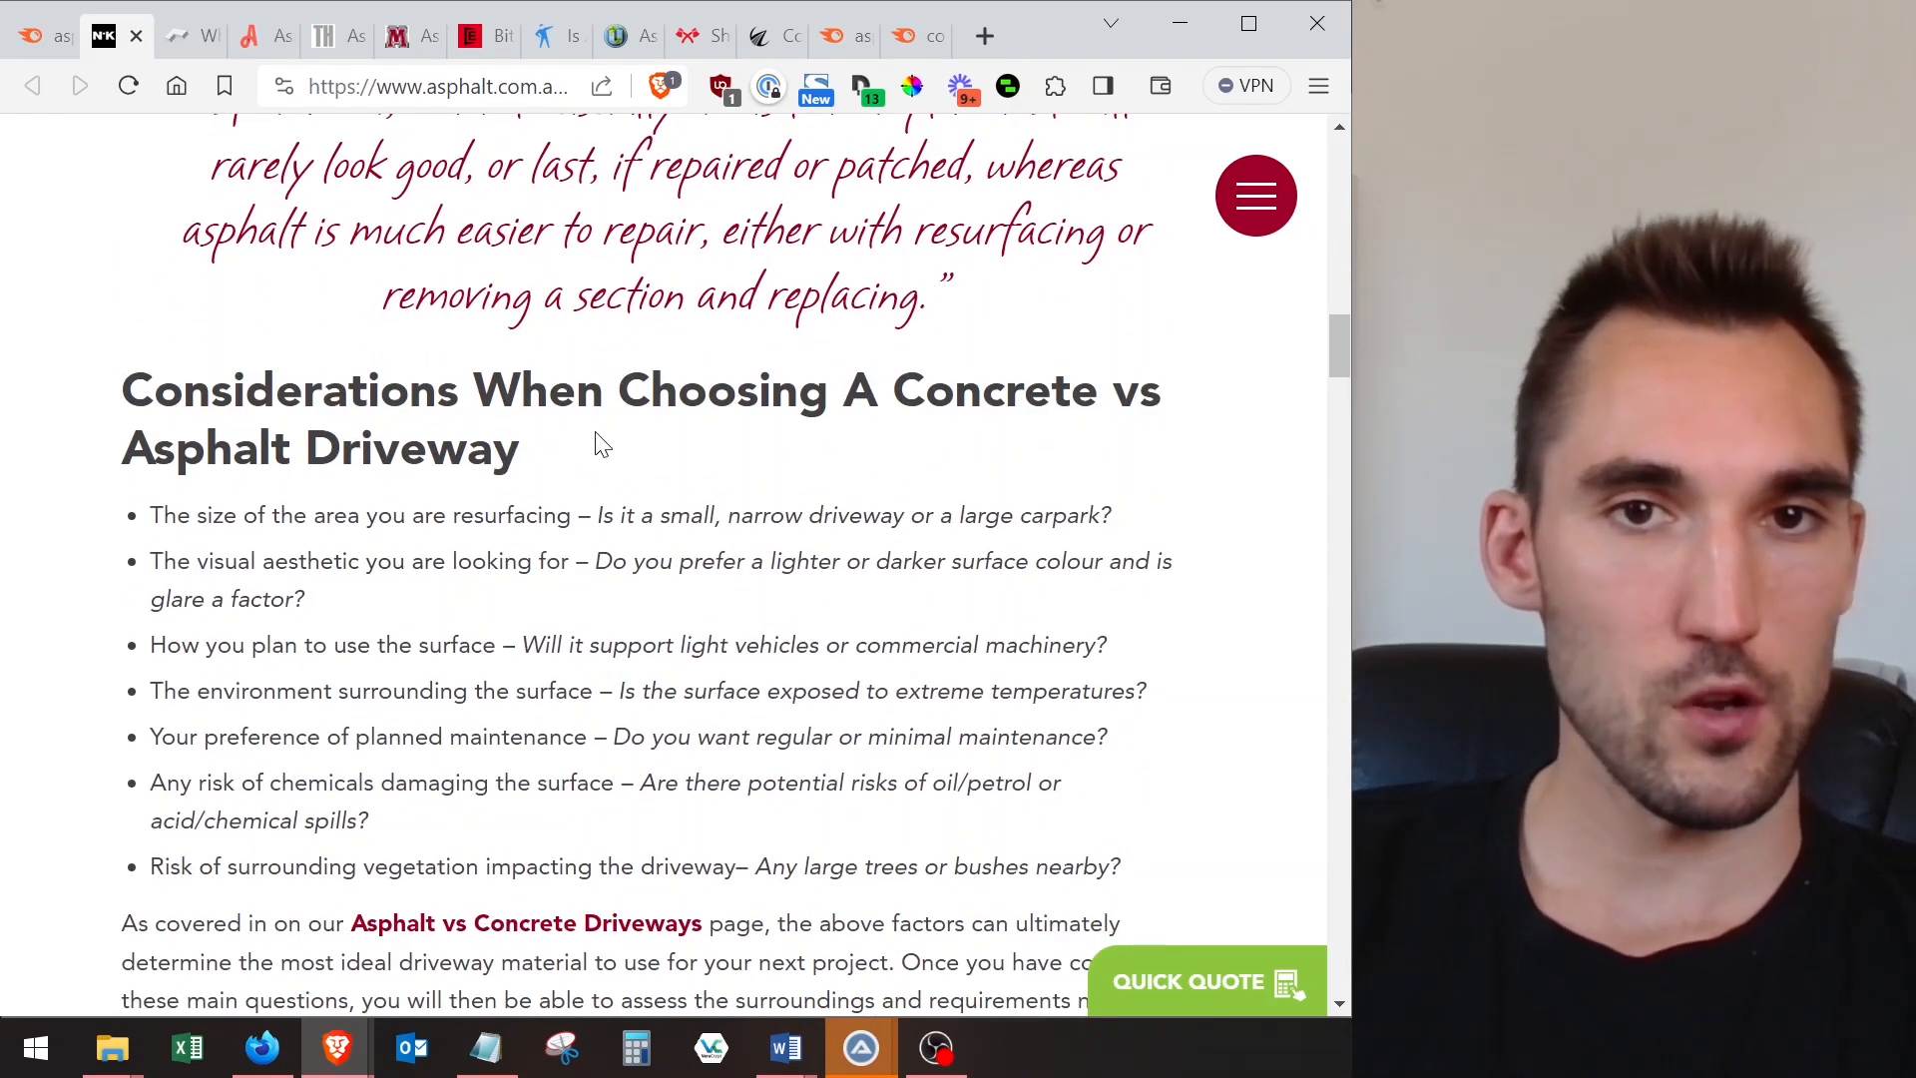
{"action": "left_click_drag", "start_coordinate": [543, 459], "coordinate": [116, 389]}
{"action": "scroll", "coordinate": [219, 449], "scroll_direction": "down", "scroll_amount": 3}
- Return to the Word outline and remove the surplus blank lines between the title and the first heading
{"action": "left_click", "coordinate": [788, 1043]}
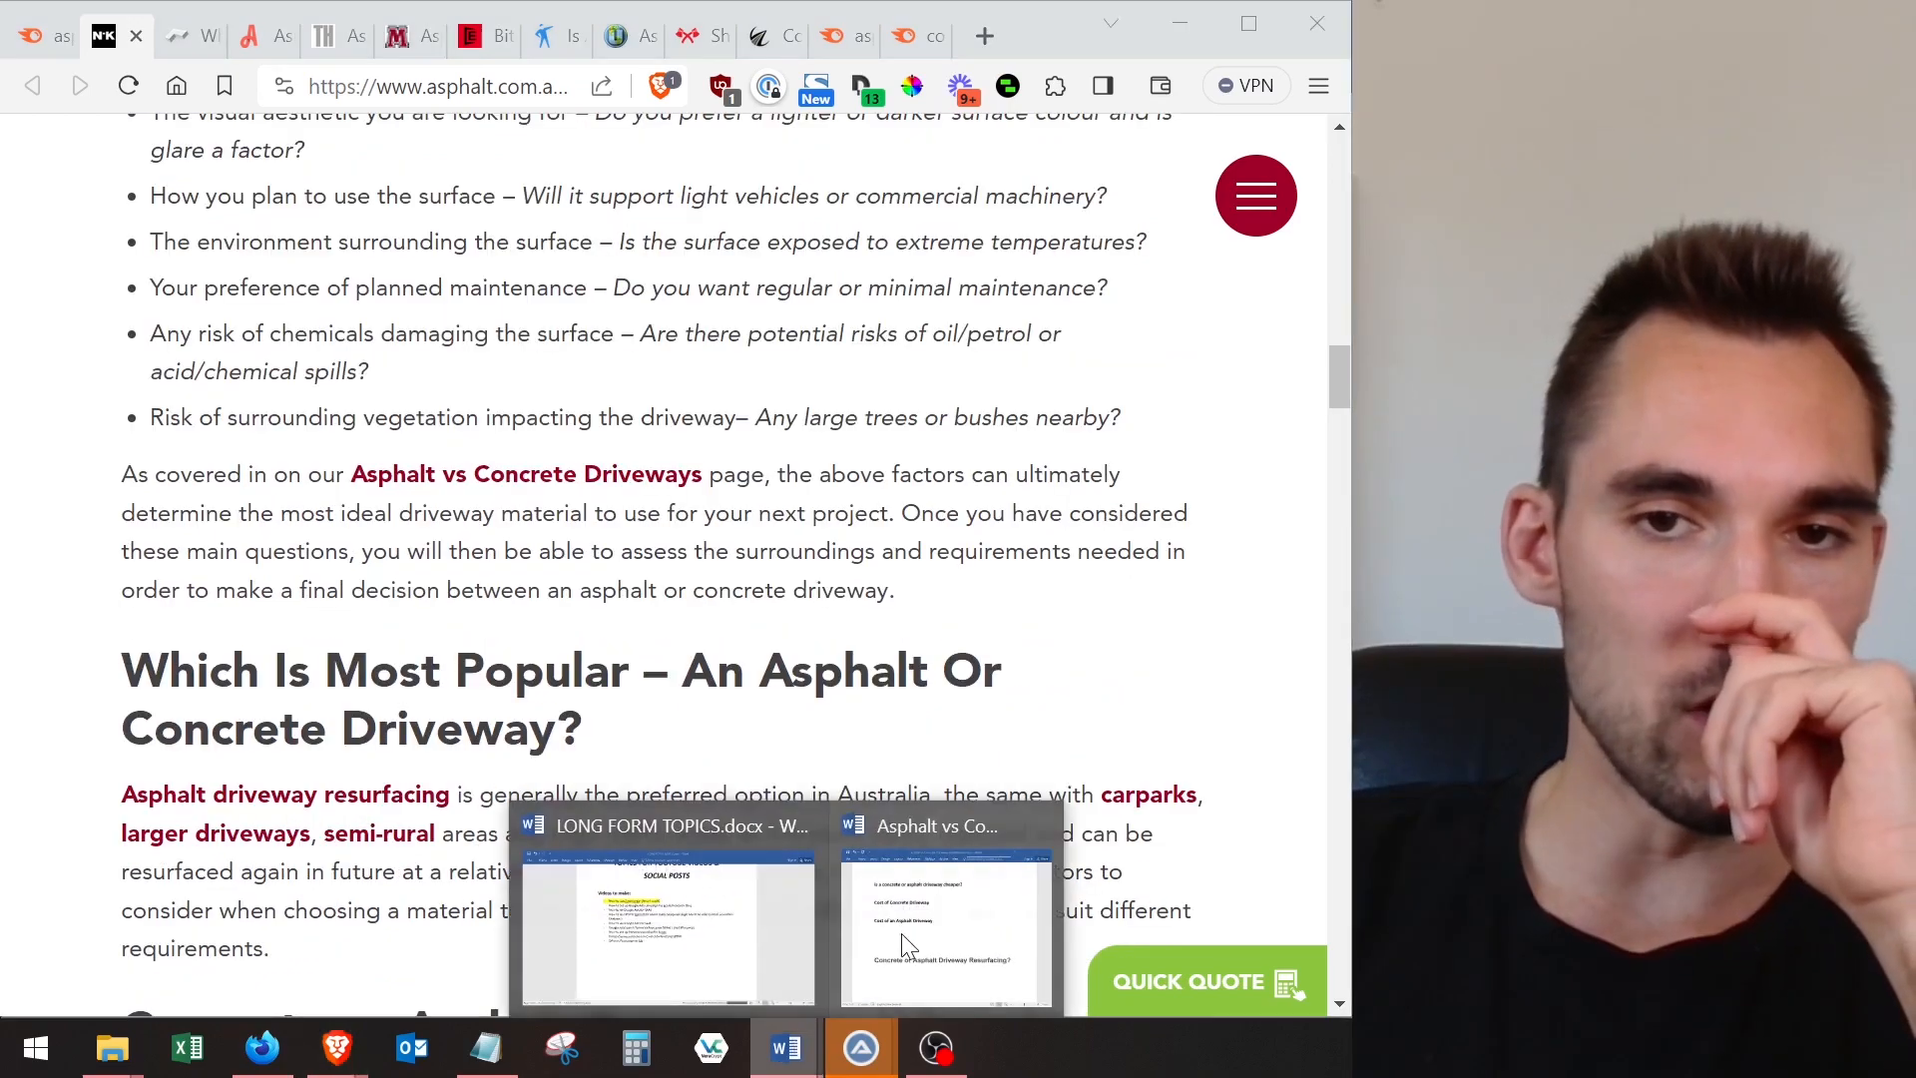
{"action": "left_click", "coordinate": [978, 895]}
{"action": "scroll", "coordinate": [488, 445], "scroll_direction": "up", "scroll_amount": 4}
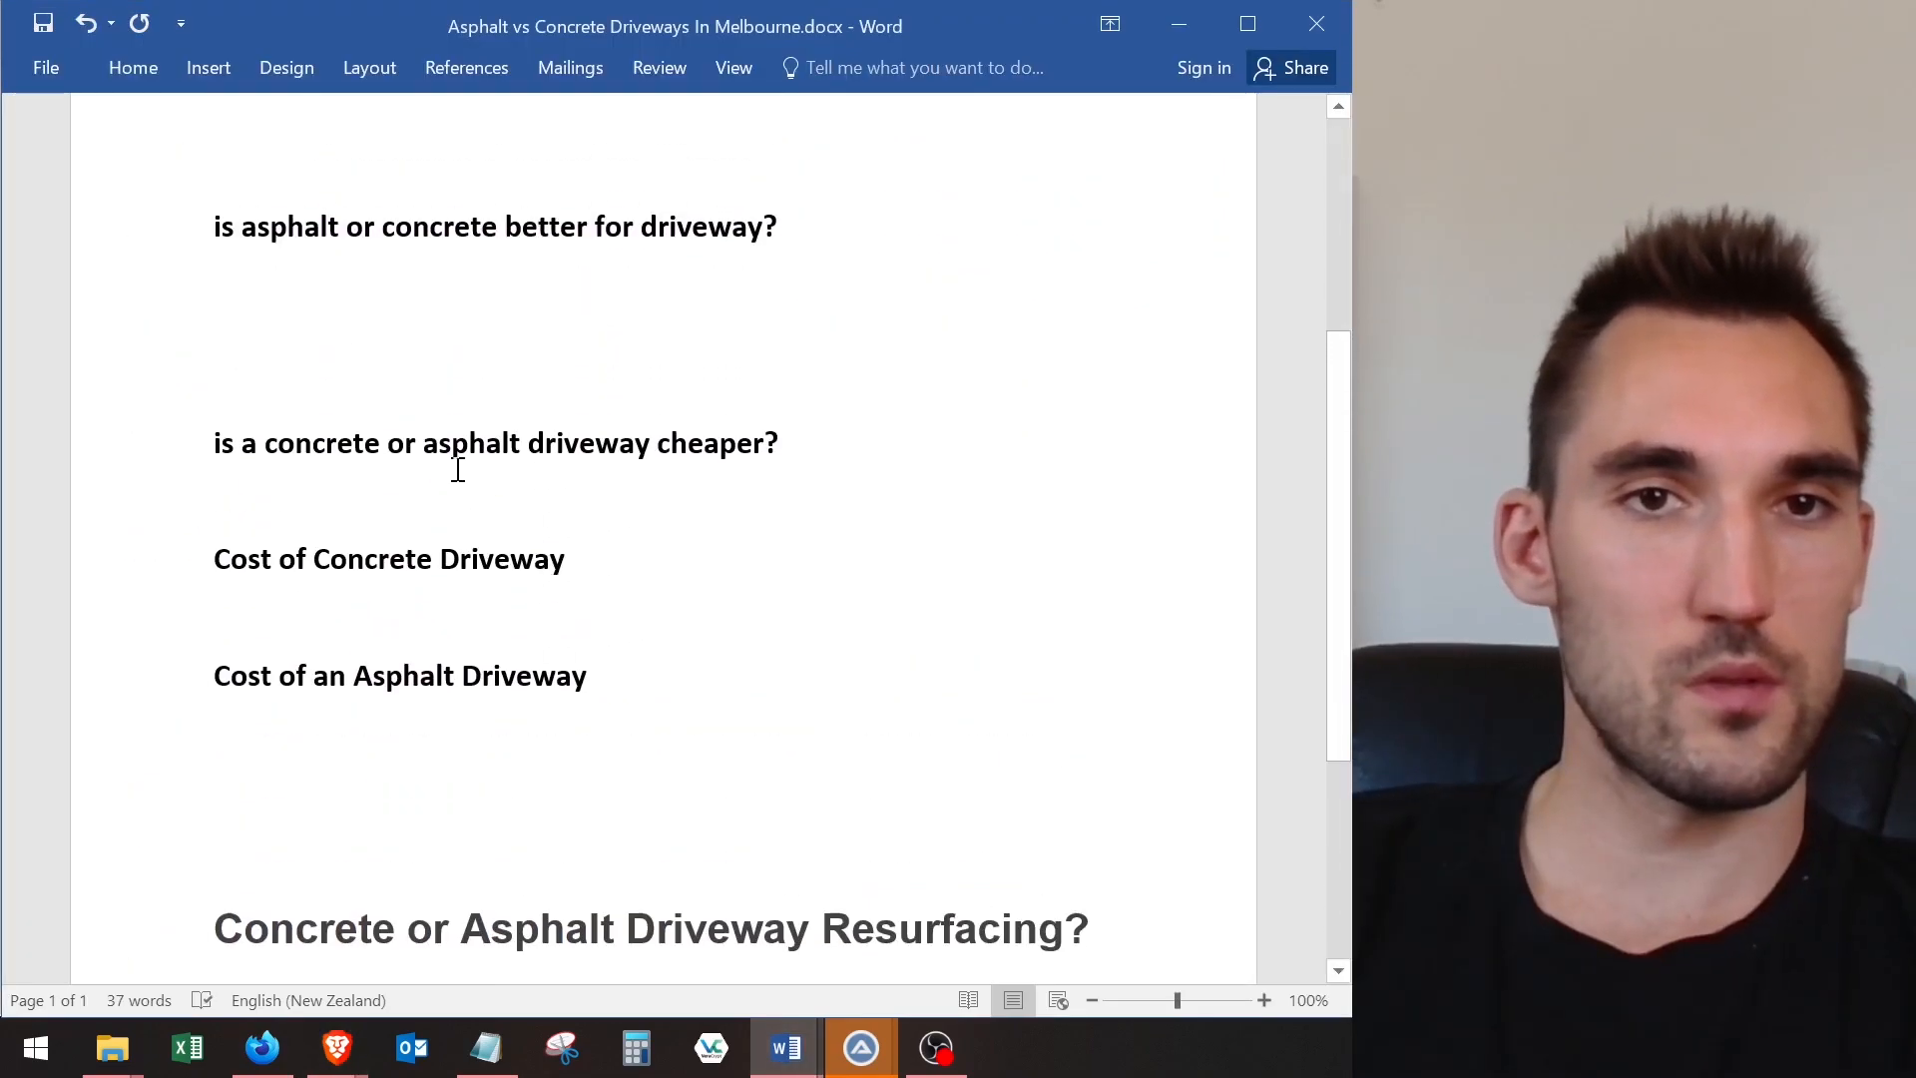
{"action": "scroll", "coordinate": [698, 479], "scroll_direction": "up", "scroll_amount": 1}
{"action": "triple_click", "coordinate": [586, 478]}
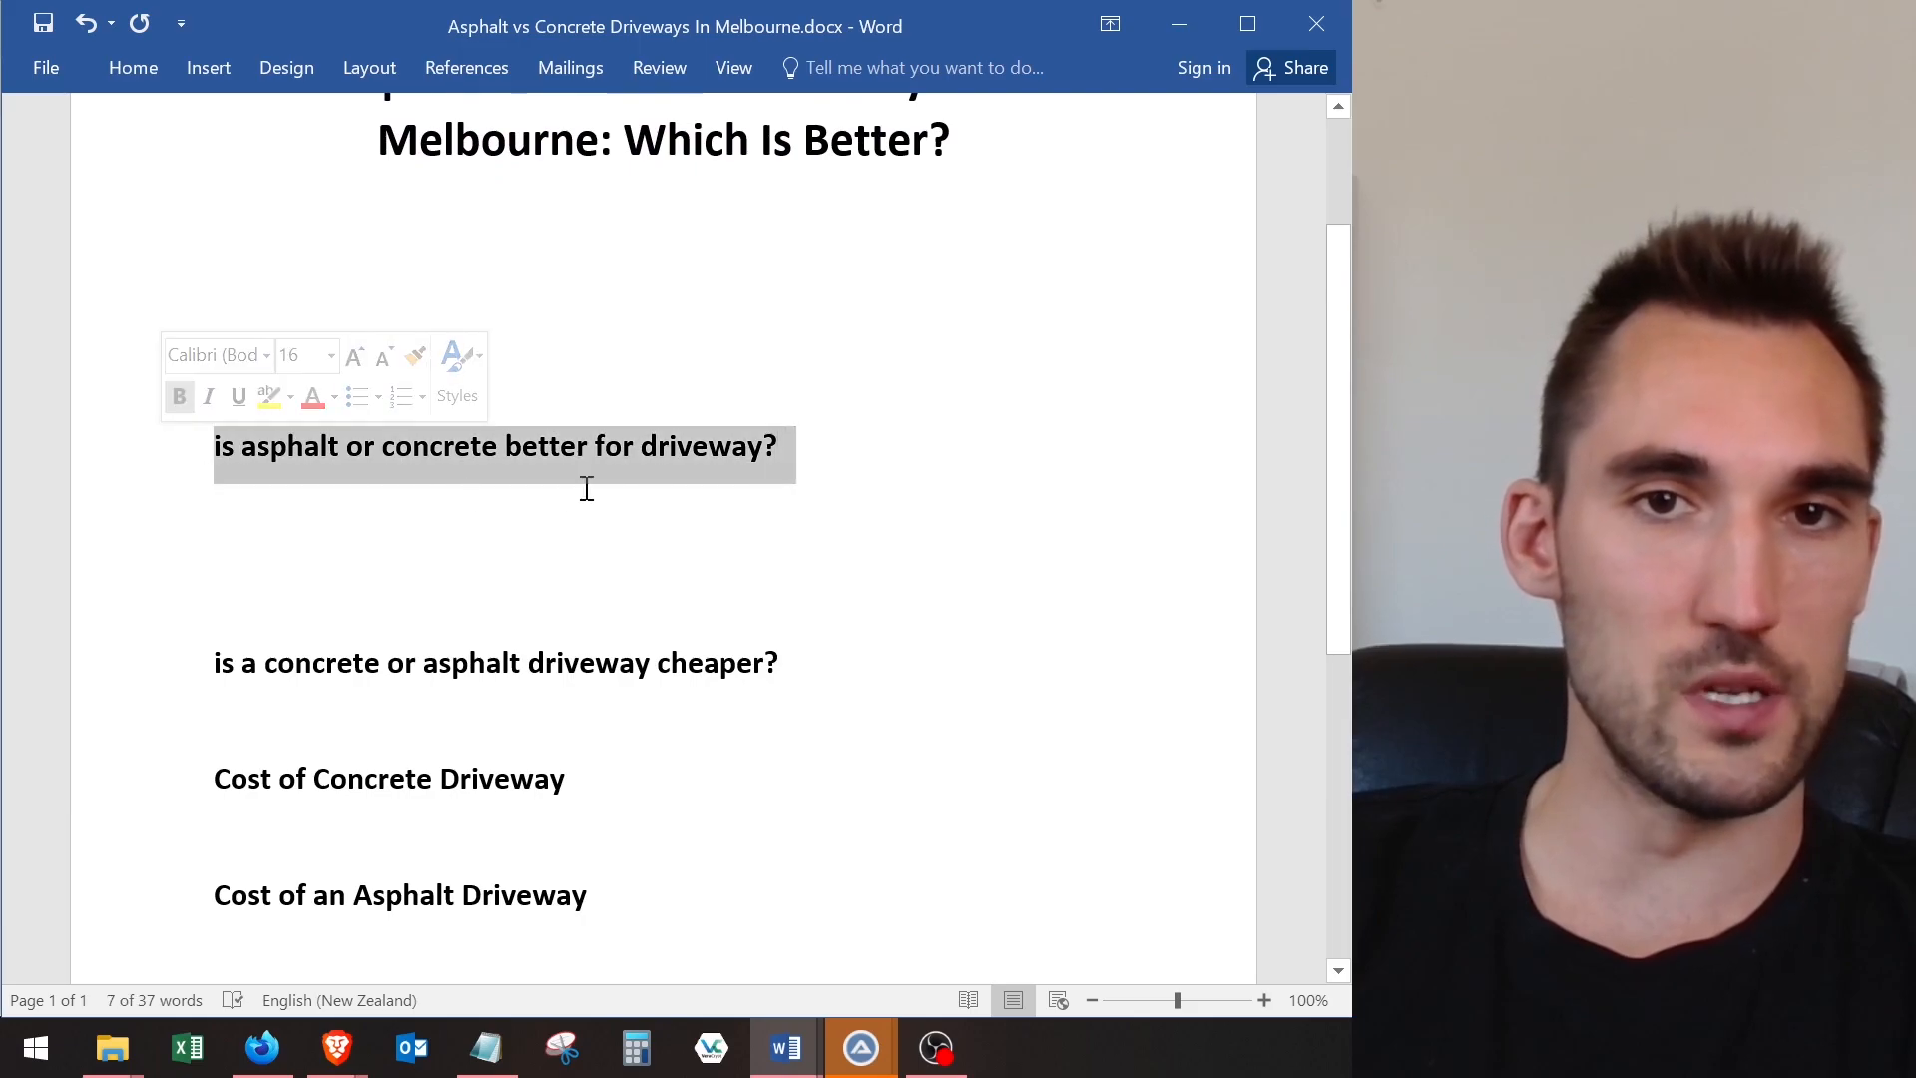
{"action": "scroll", "coordinate": [518, 439], "scroll_direction": "up", "scroll_amount": 1}
{"action": "left_click", "coordinate": [457, 414]}
{"action": "key", "text": "Delete"}
{"action": "key", "text": "Delete"}
{"action": "key", "text": "Delete"}
{"action": "key", "text": "Delete"}
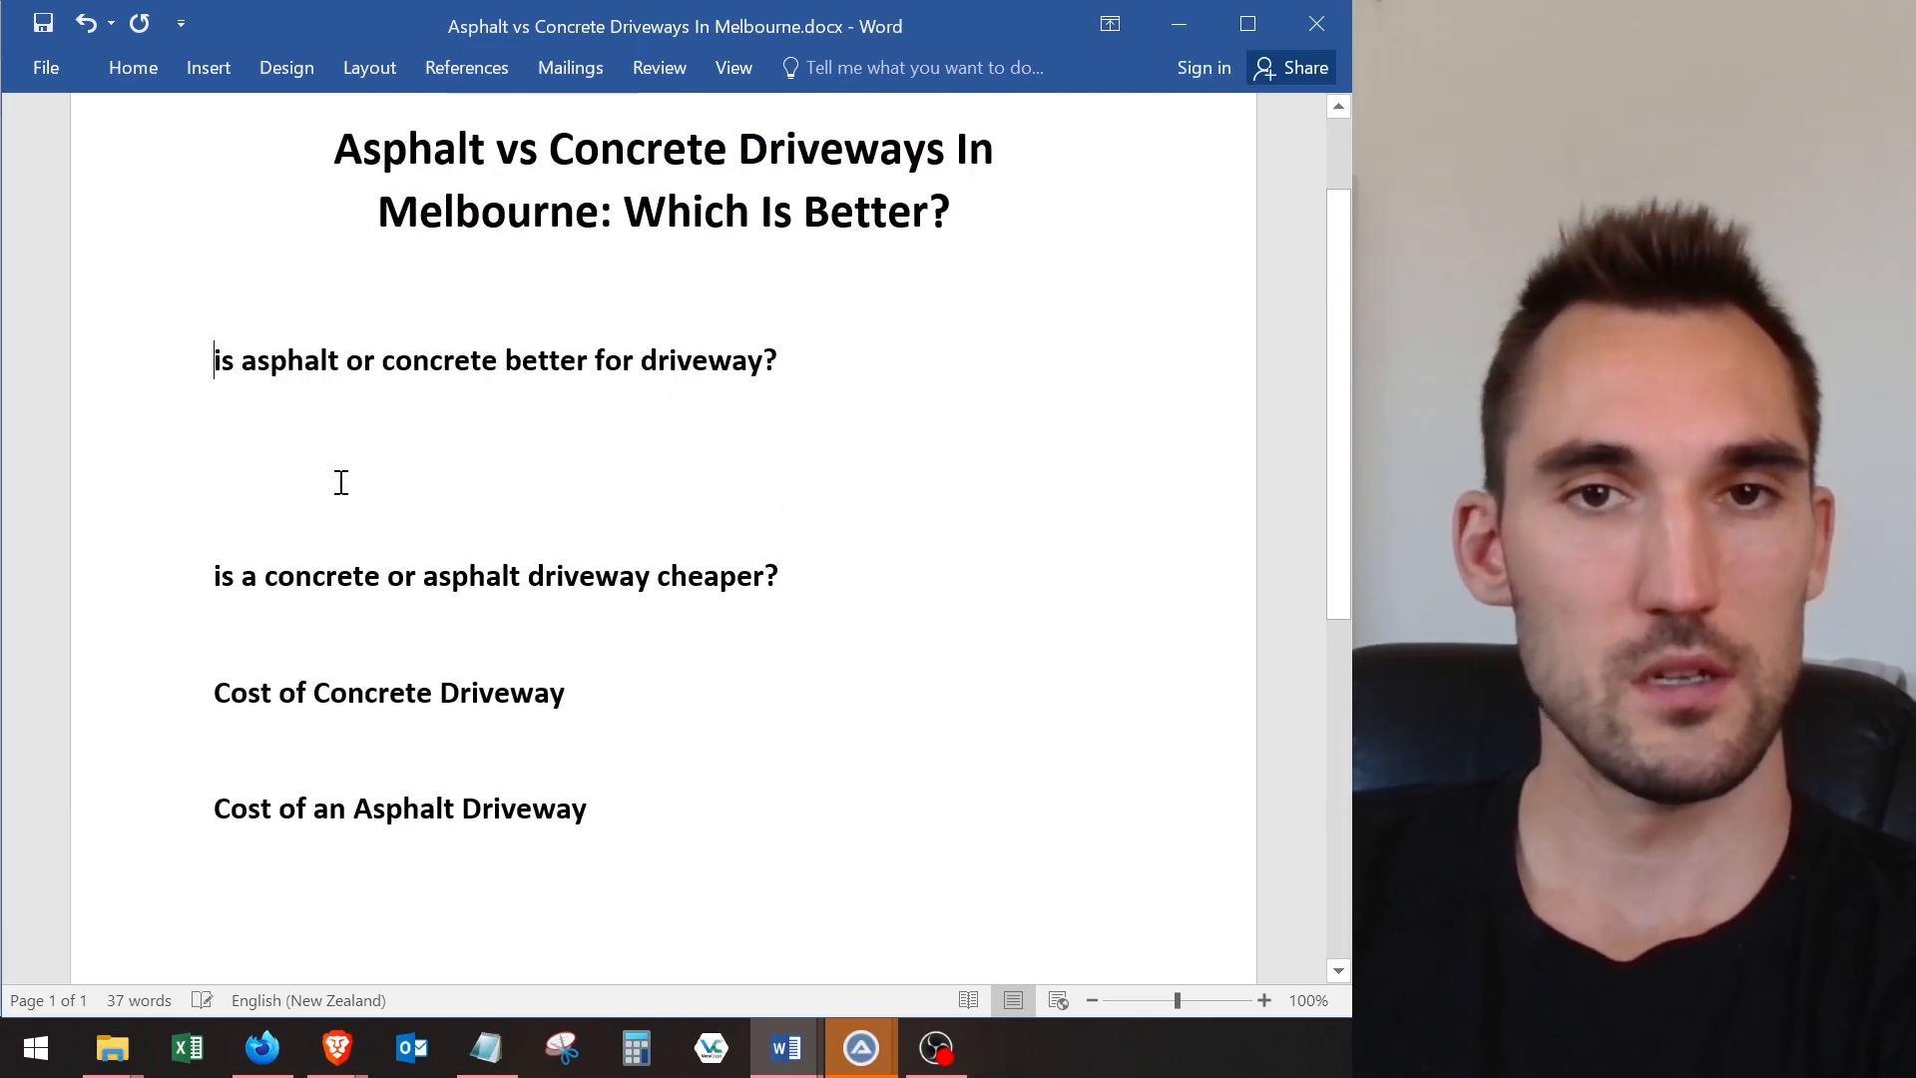
- Add the heading "Considerations when selecting a concrete or asphalt driveway" between the "better for driveway" and "driveway cheaper" headings
{"action": "key", "text": "Return"}
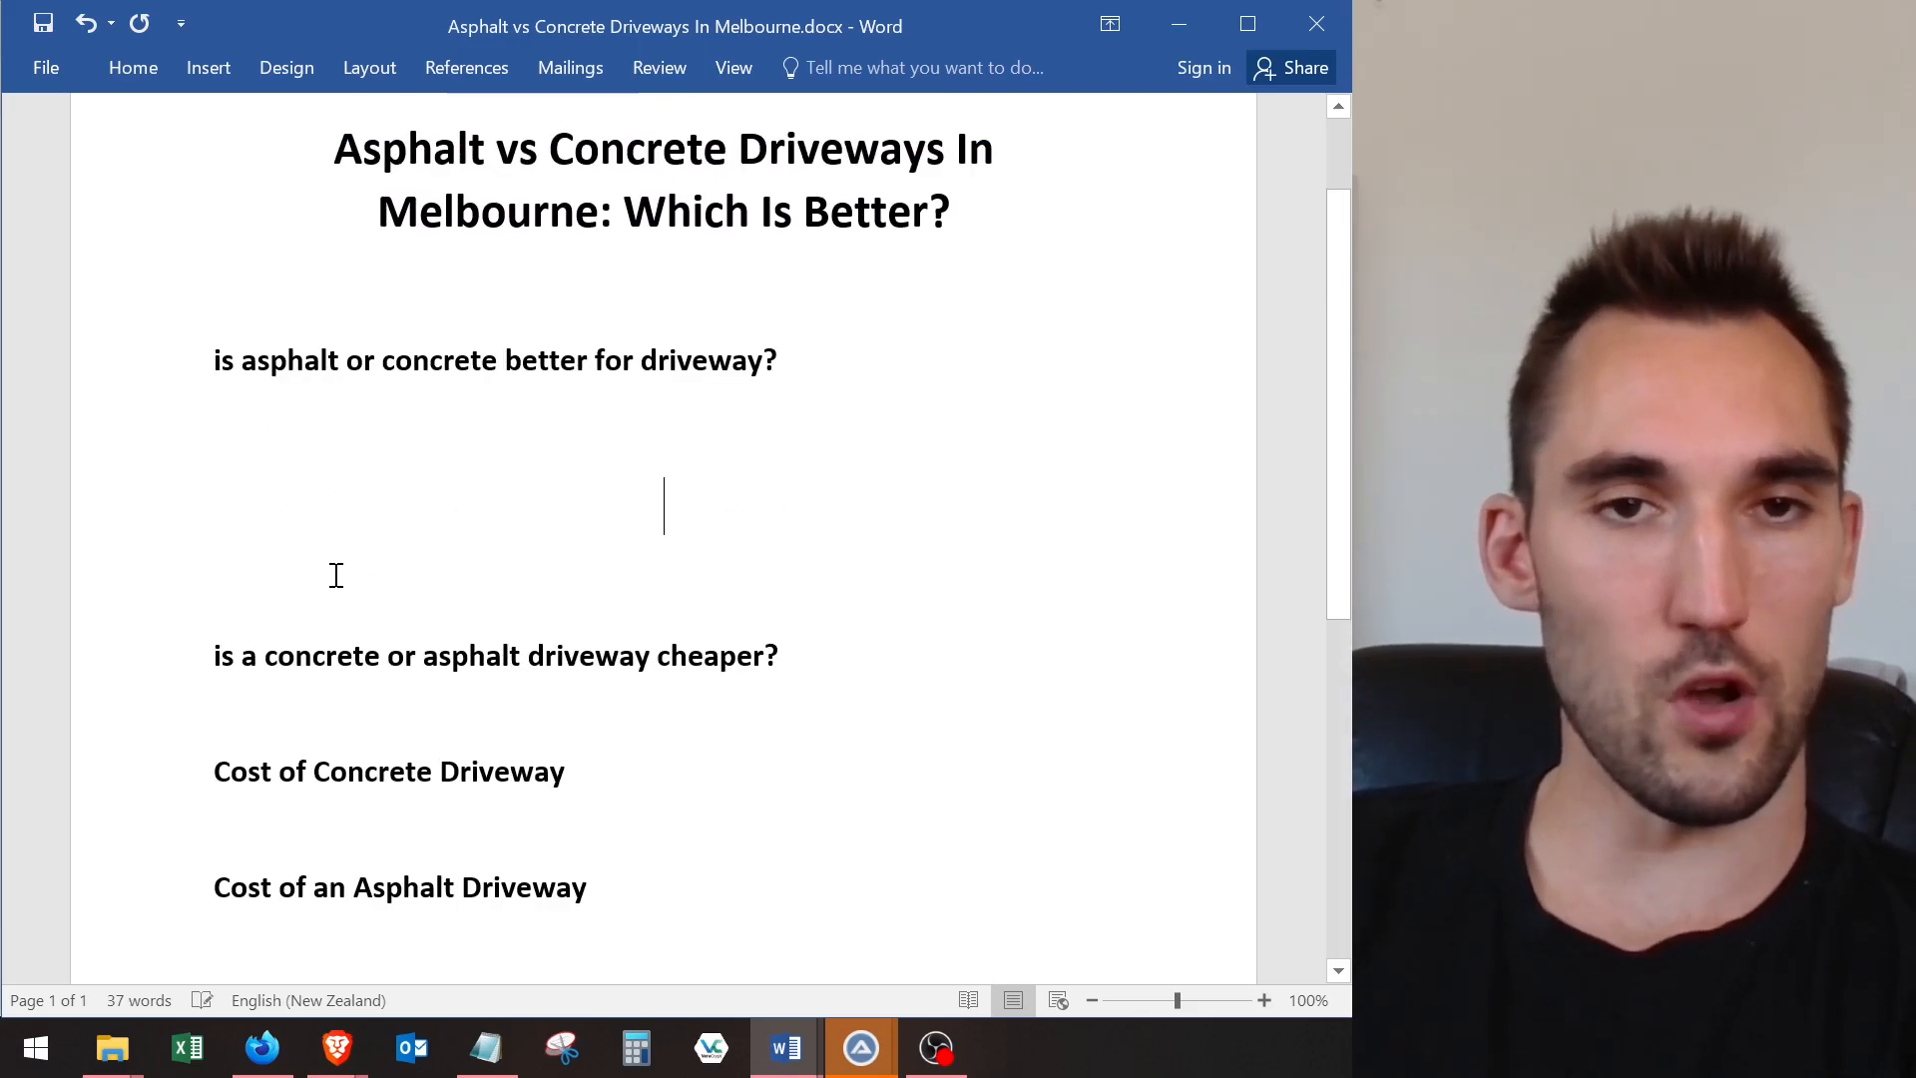
{"action": "left_click", "coordinate": [179, 650]}
{"action": "left_click", "coordinate": [241, 494]}
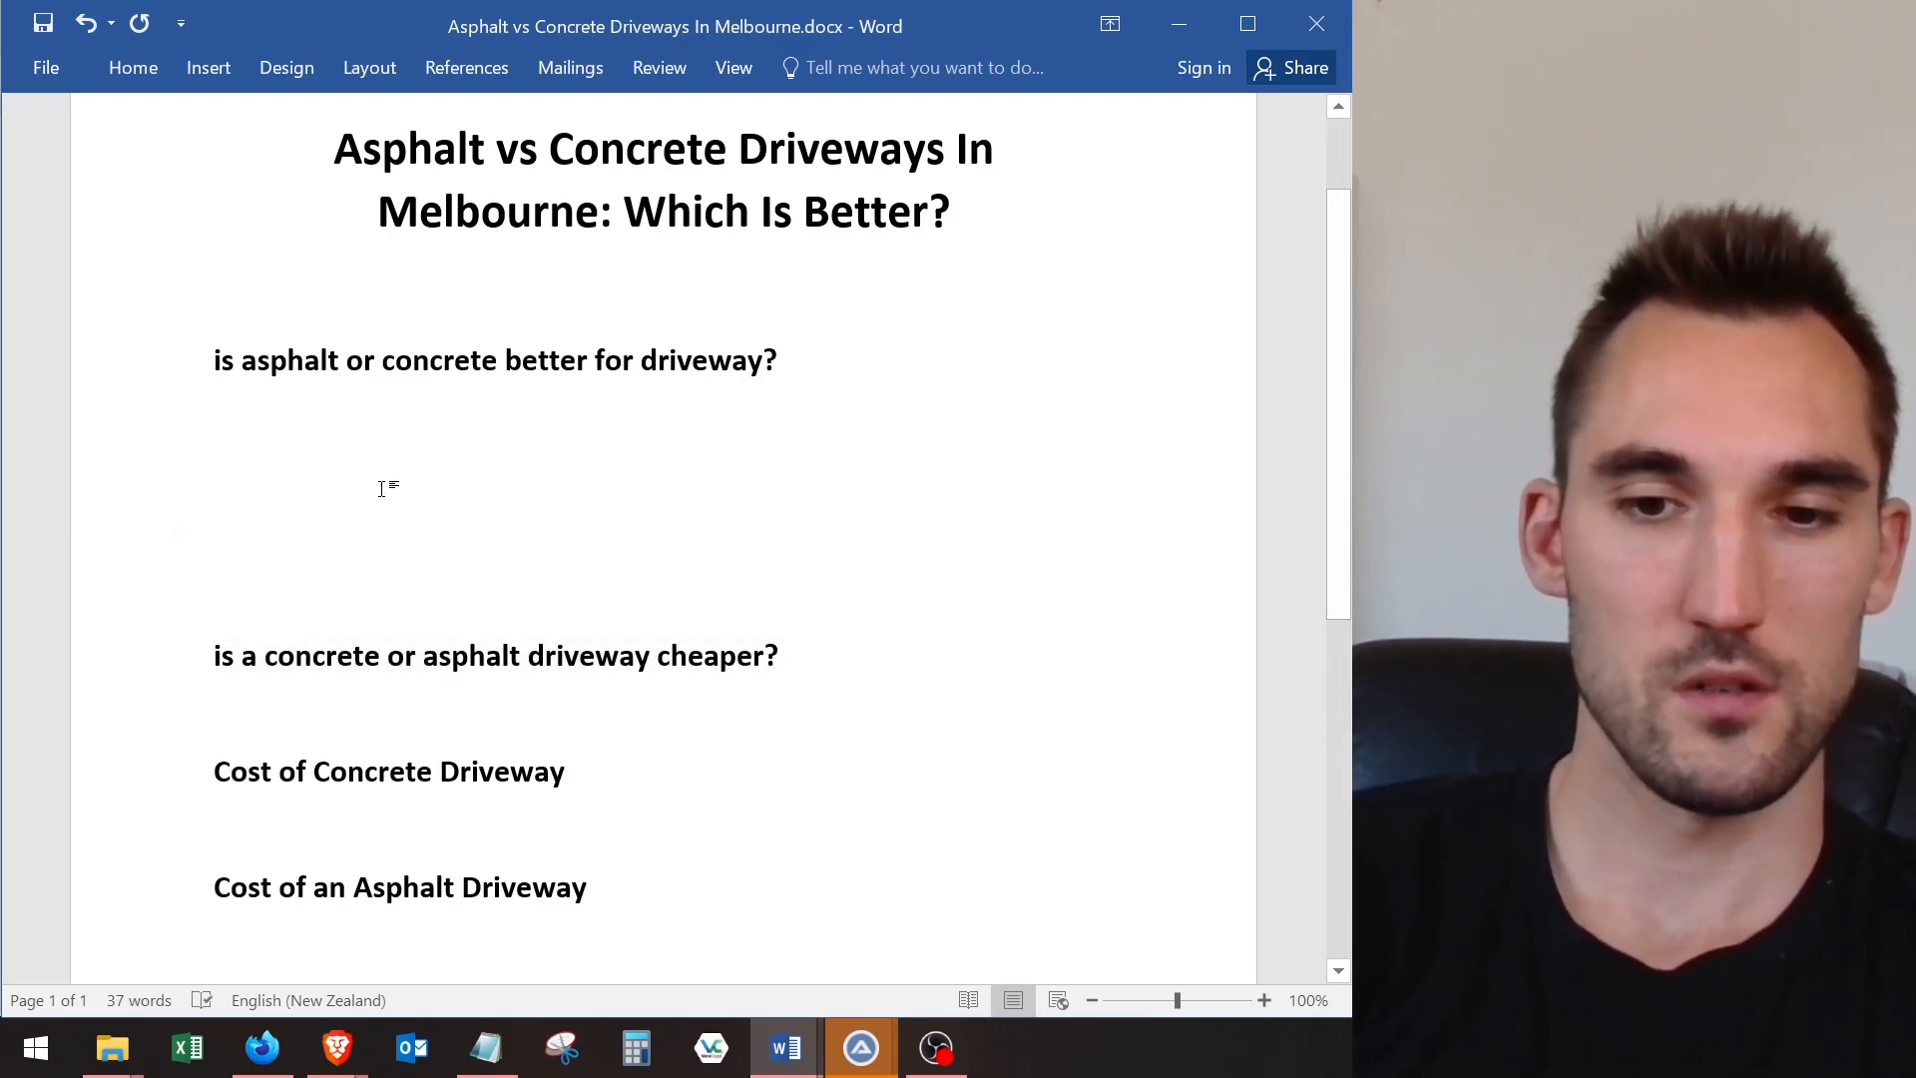
{"action": "key", "text": "ctrl+shift+comma"}
{"action": "key", "text": "ctrl+shift+comma"}
{"action": "type", "text": "onsie"}
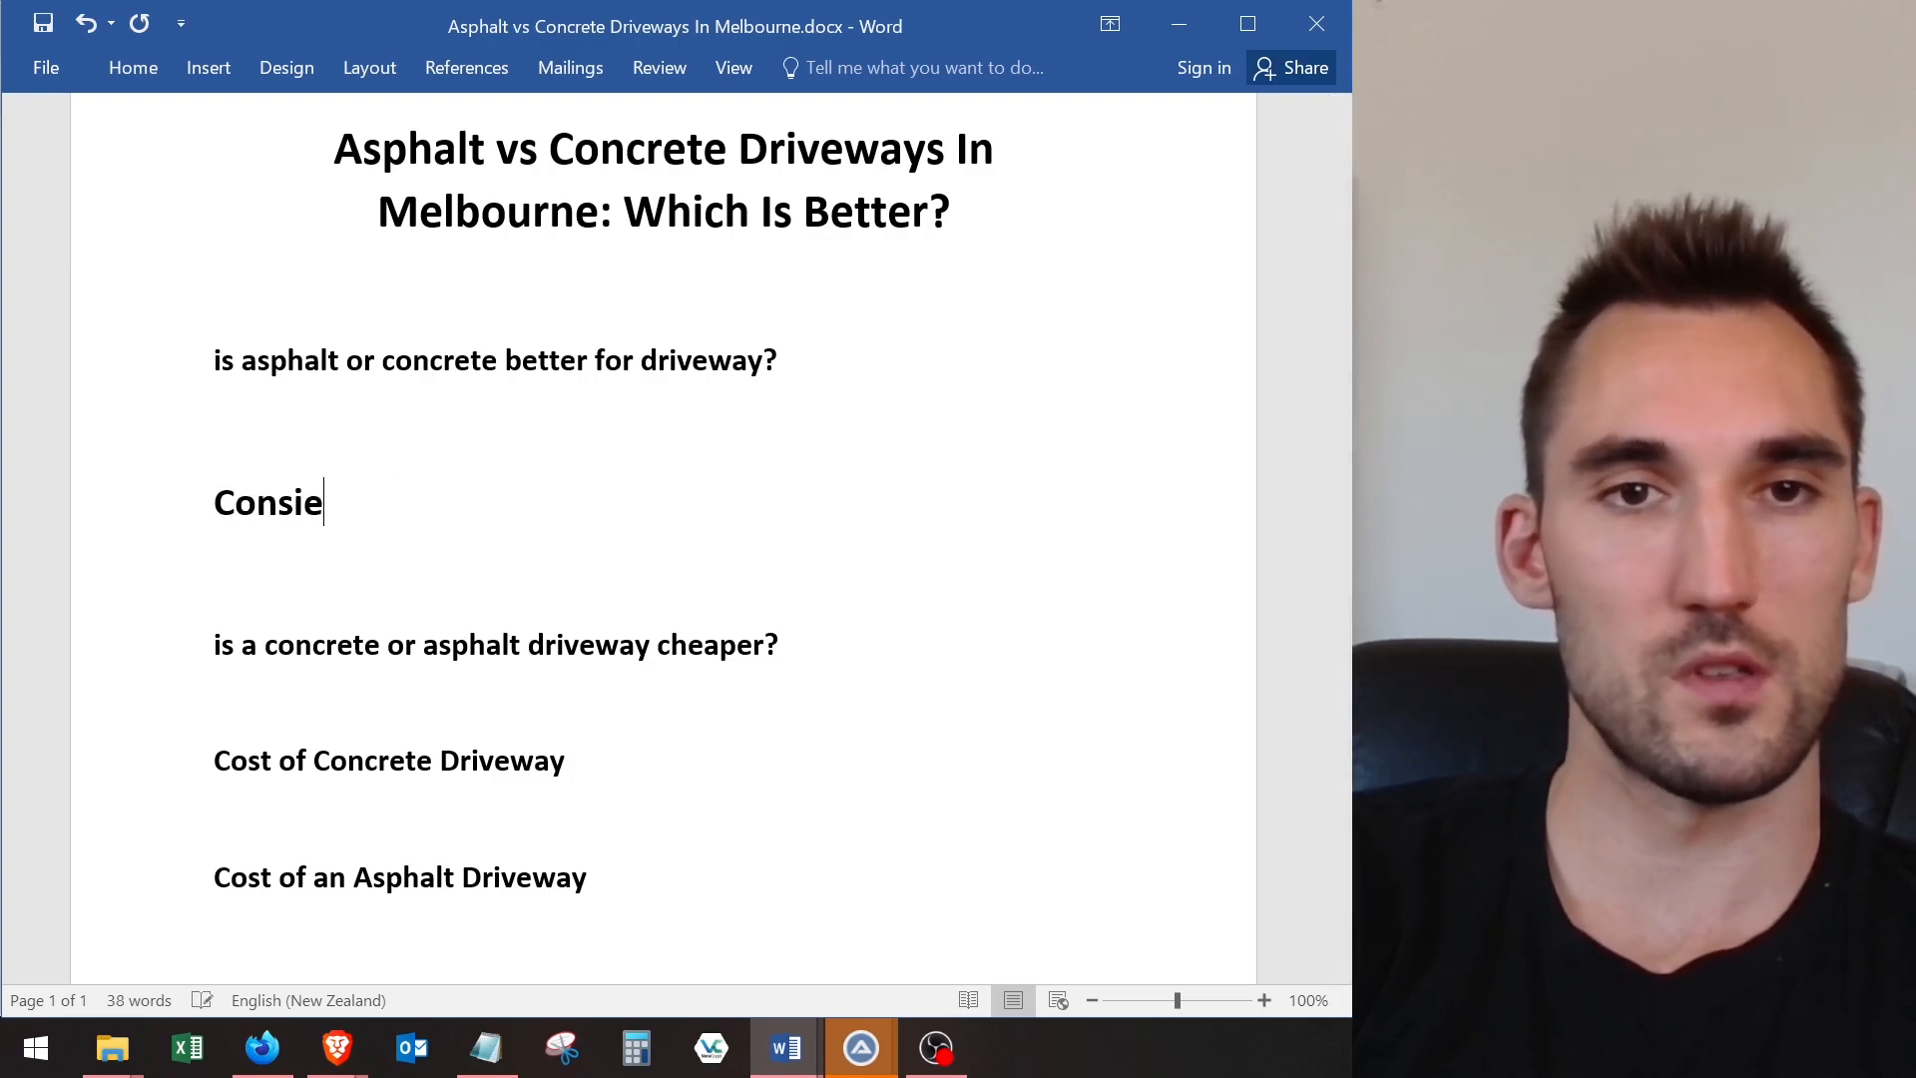
{"action": "key", "text": "BackSpace"}
{"action": "type", "text": "derations wh"}
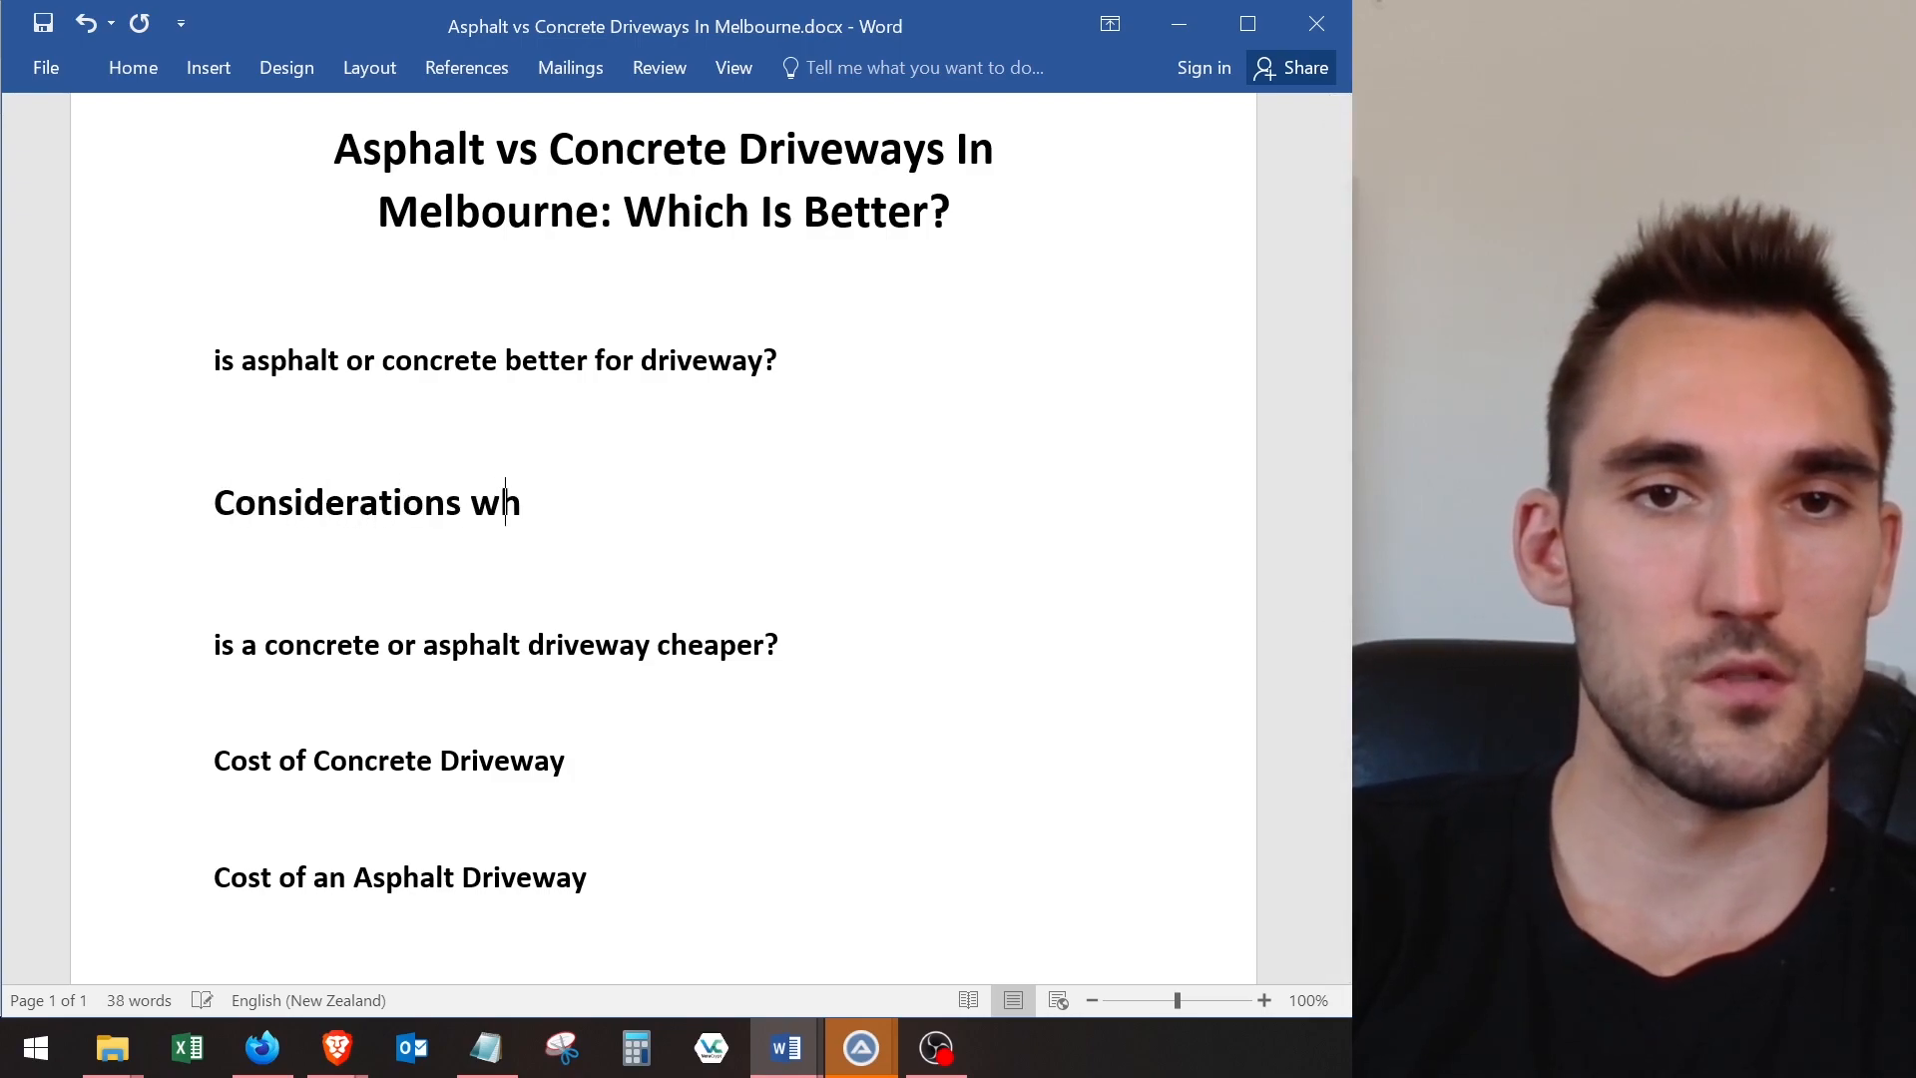
{"action": "type", "text": "en selecting a concrete or as"}
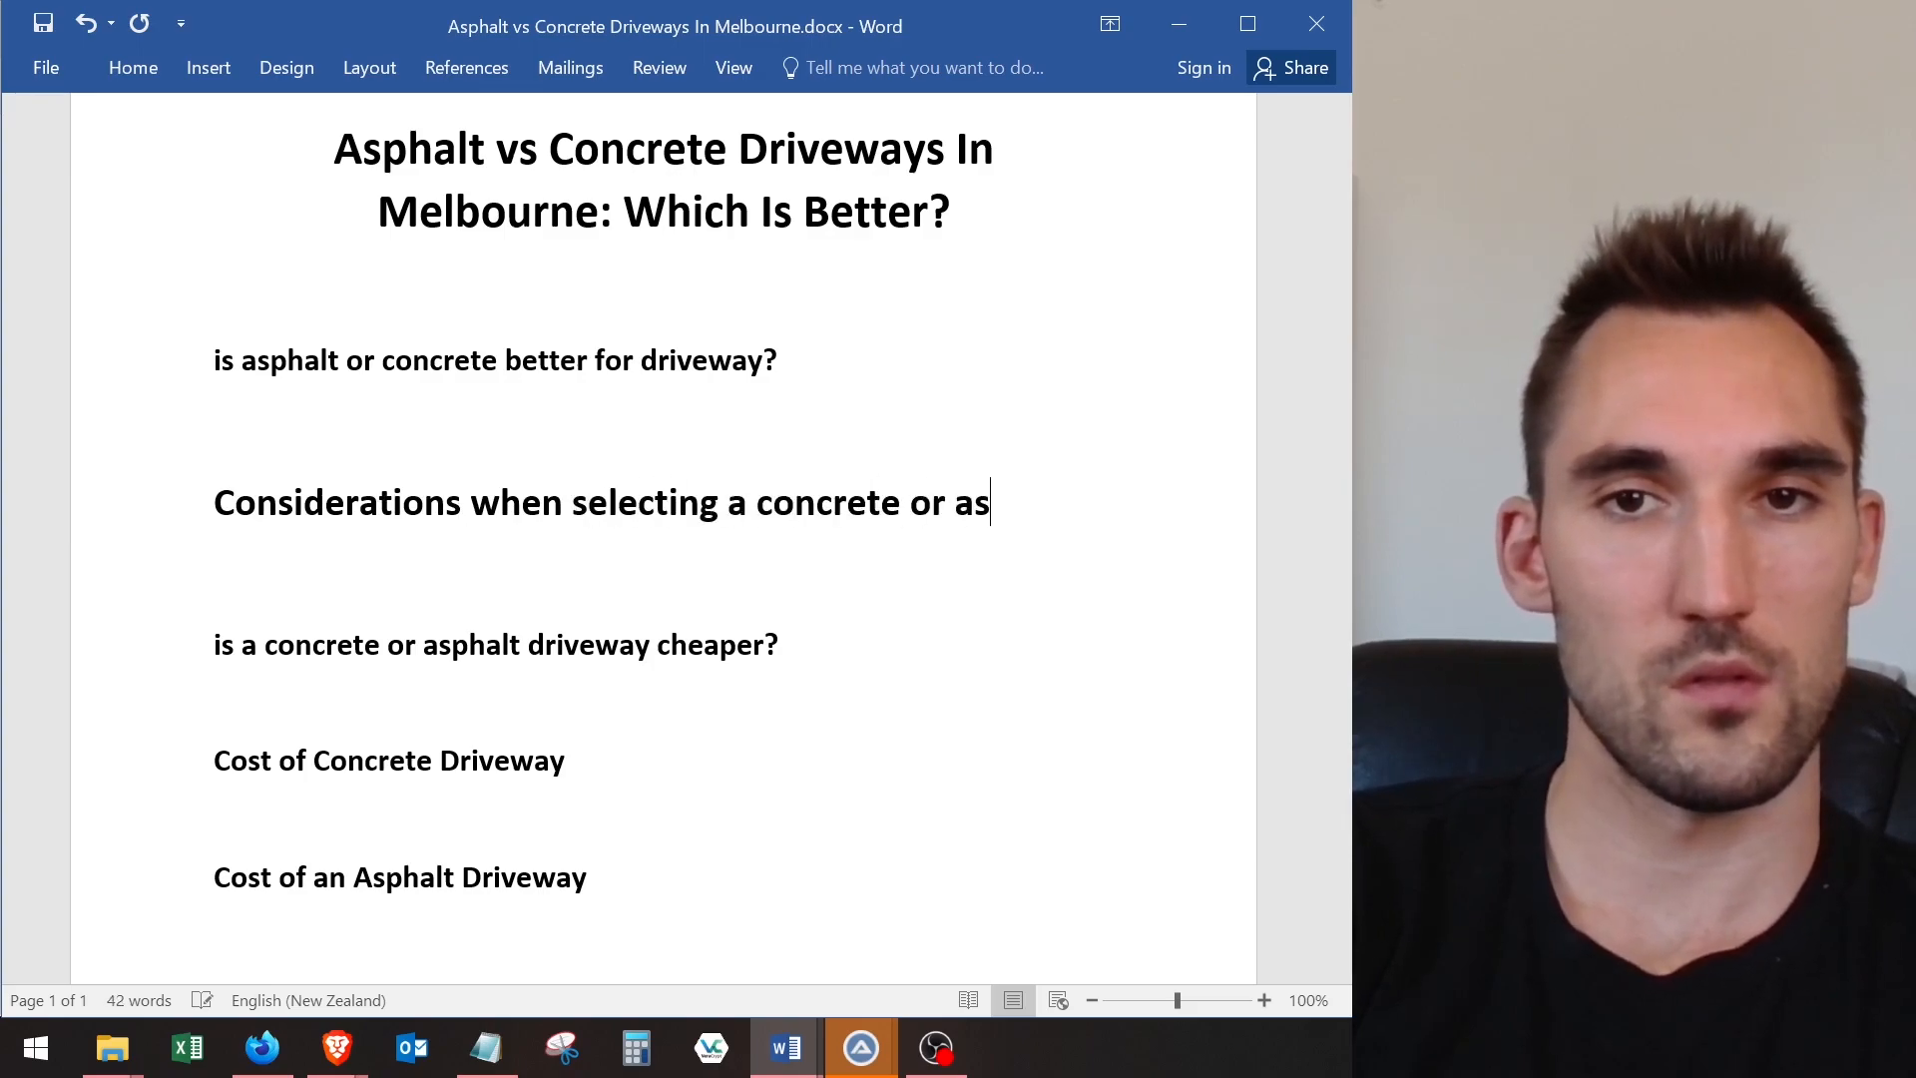
{"action": "type", "text": "phalt driveway"}
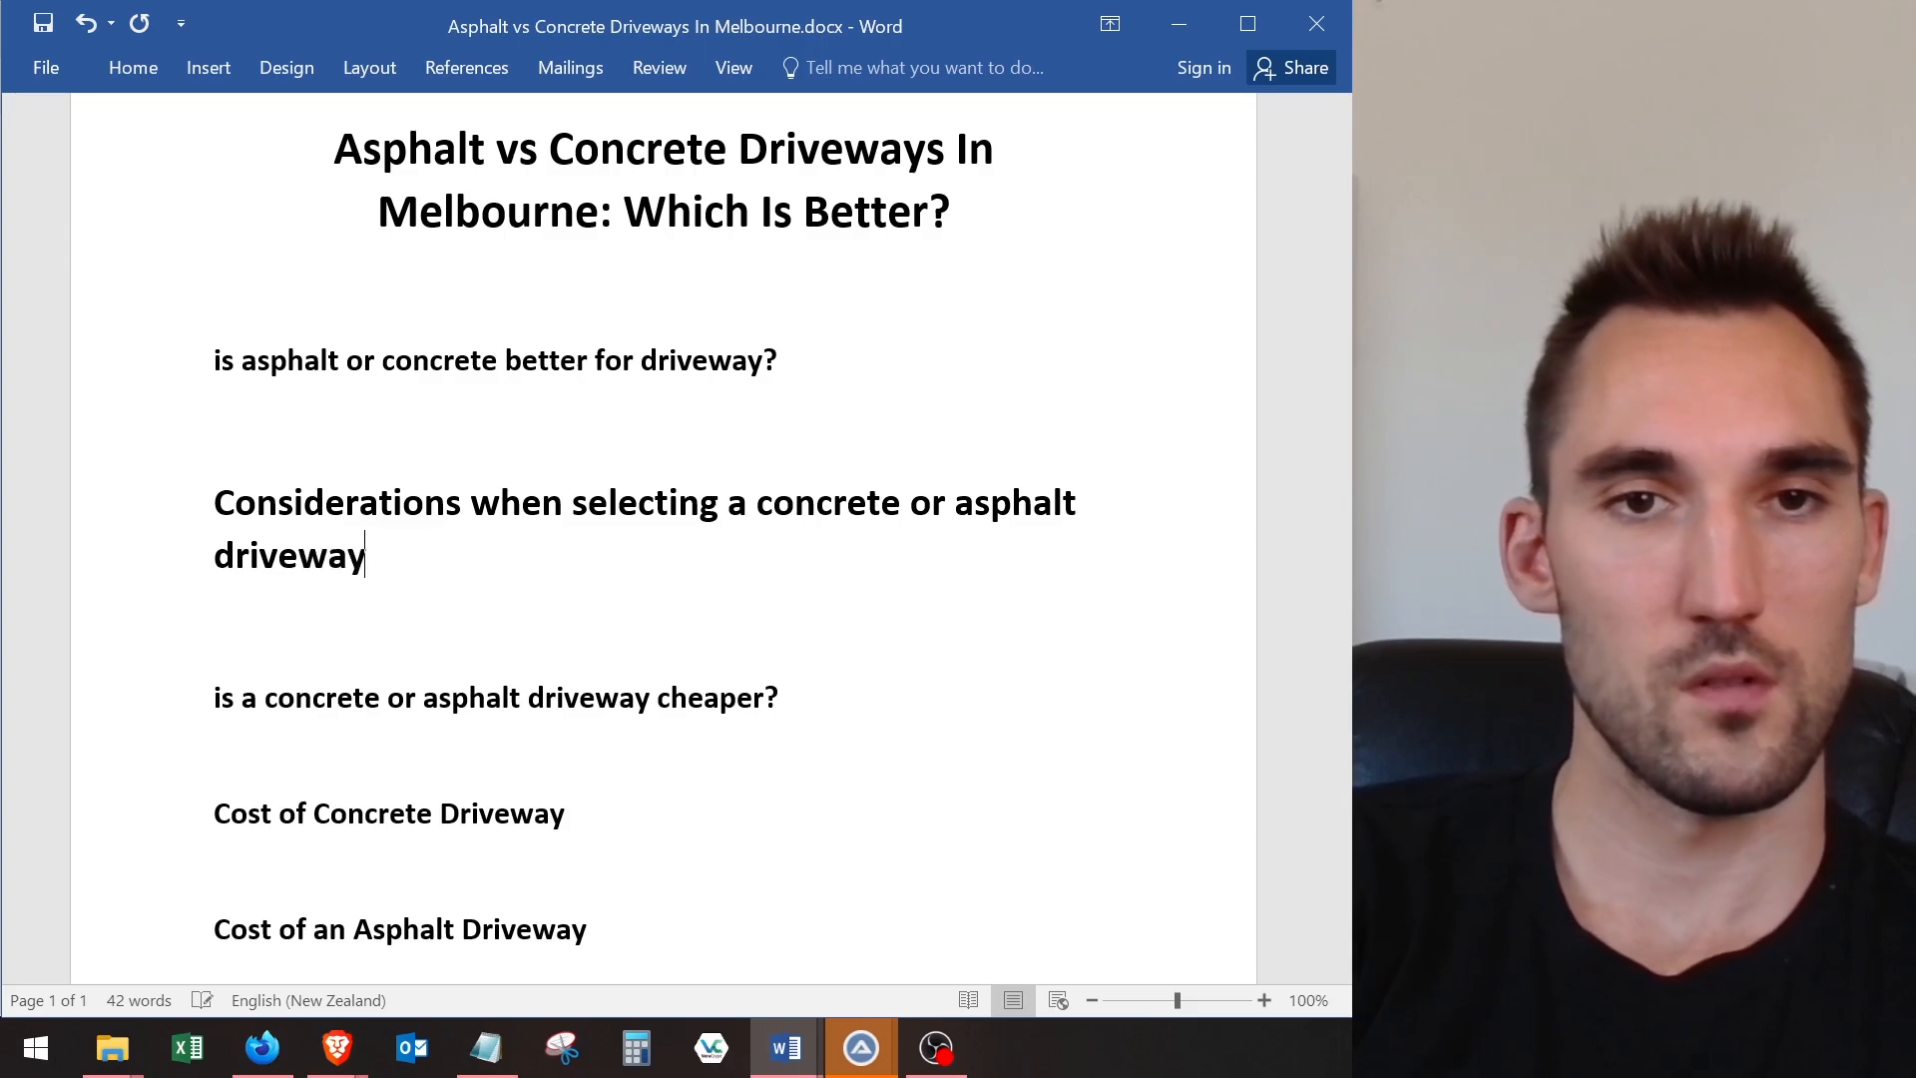
{"action": "key", "text": "Return"}
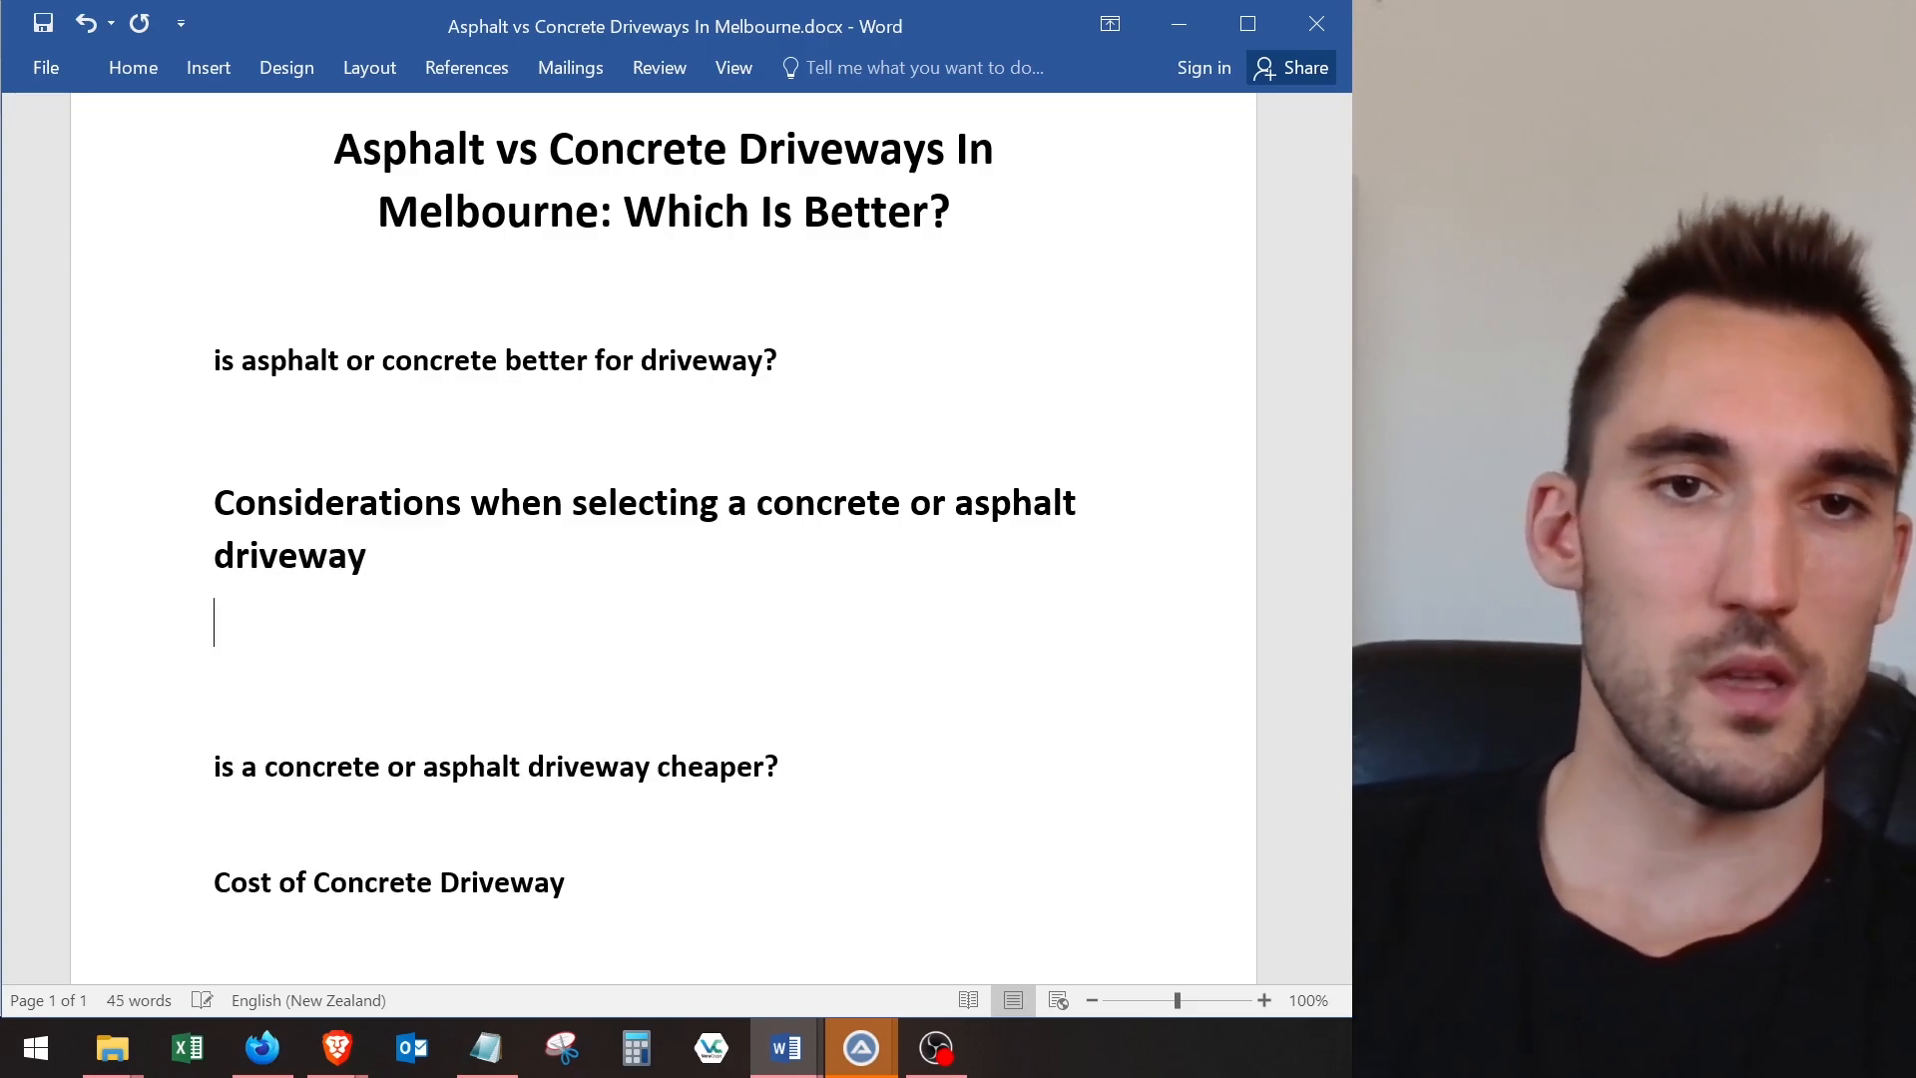
- Apply the Heading 3 style to the new considerations heading so it matches the other subheadings
{"action": "double_click", "coordinate": [155, 498]}
{"action": "key", "text": "ctrl+alt+3"}
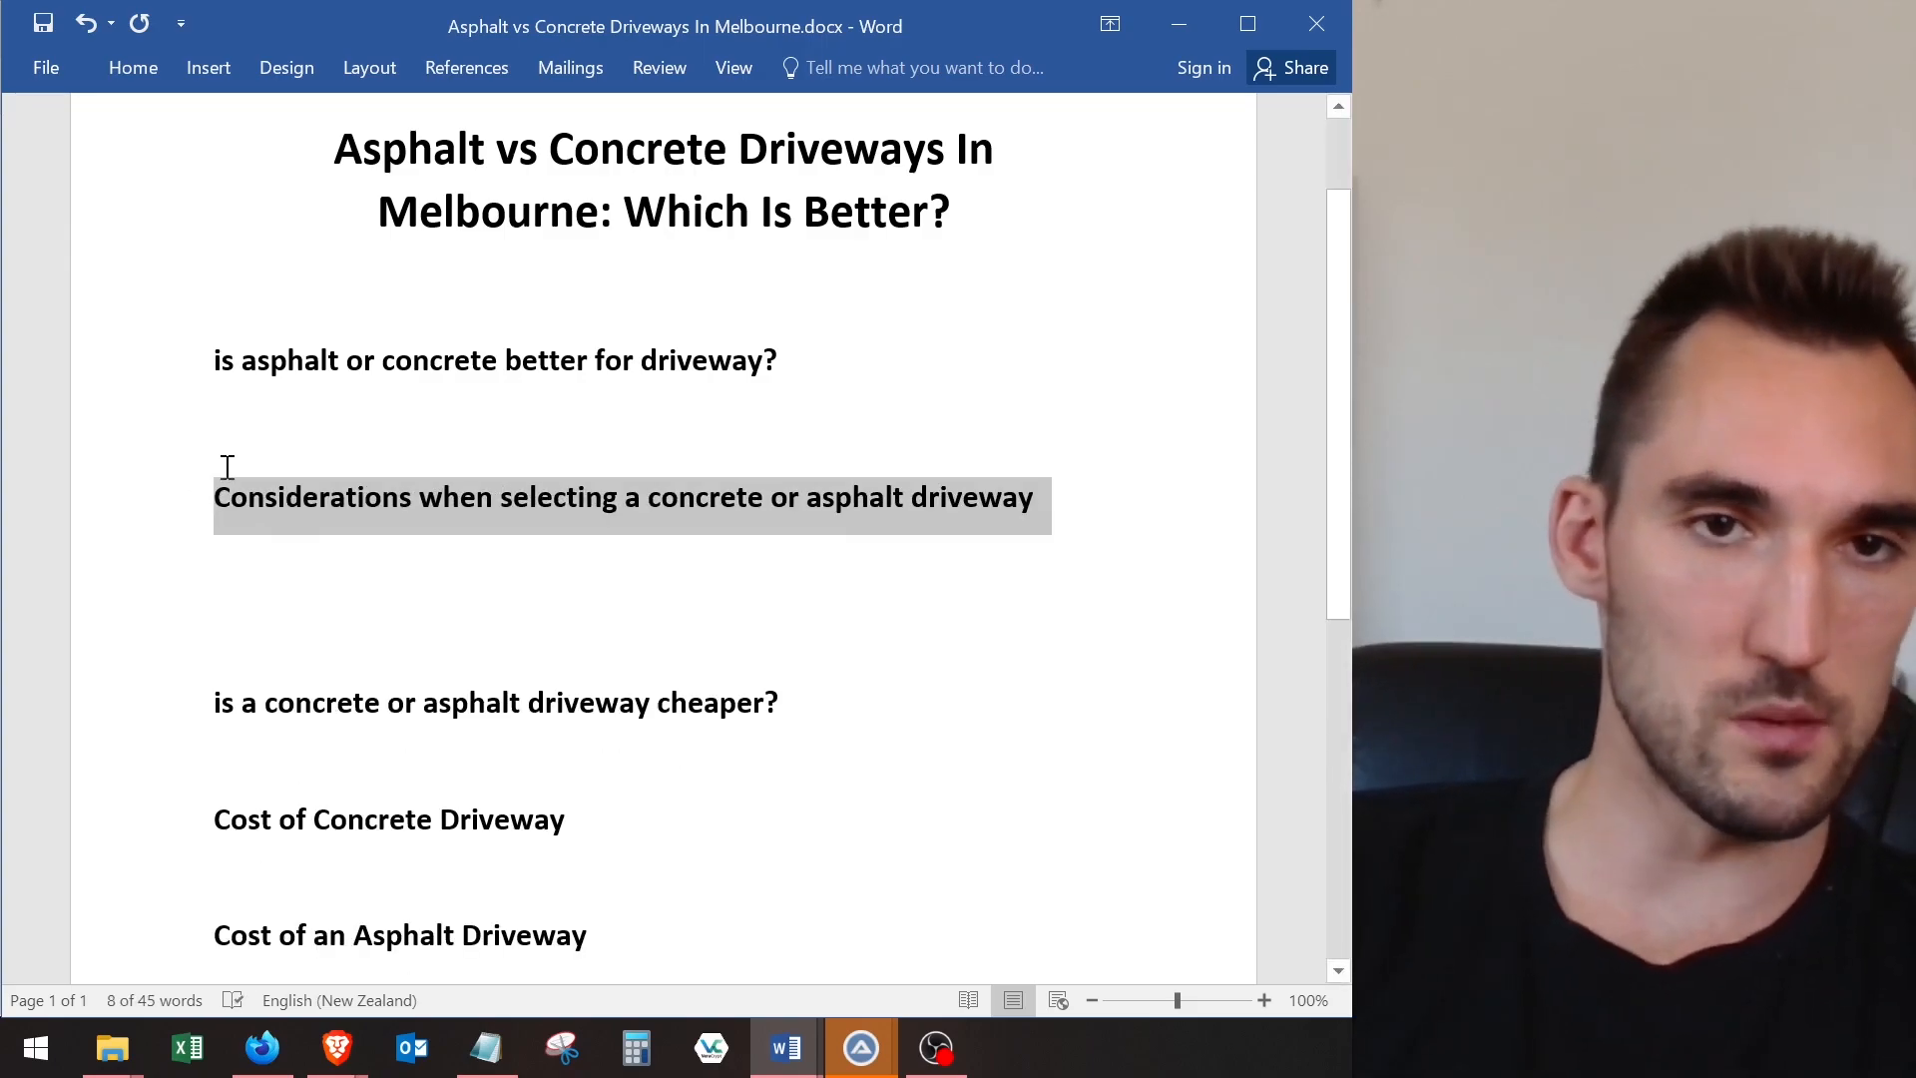
{"action": "left_click", "coordinate": [195, 414]}
- Based on the article's popularity heading, add "What Is More Popular In Melbourne – Asphalt or Concrete?" below the considerations heading in Heading 3 style
{"action": "key", "text": "alt+Tab"}
{"action": "left_click_drag", "start_coordinate": [630, 283], "coordinate": [130, 192]}
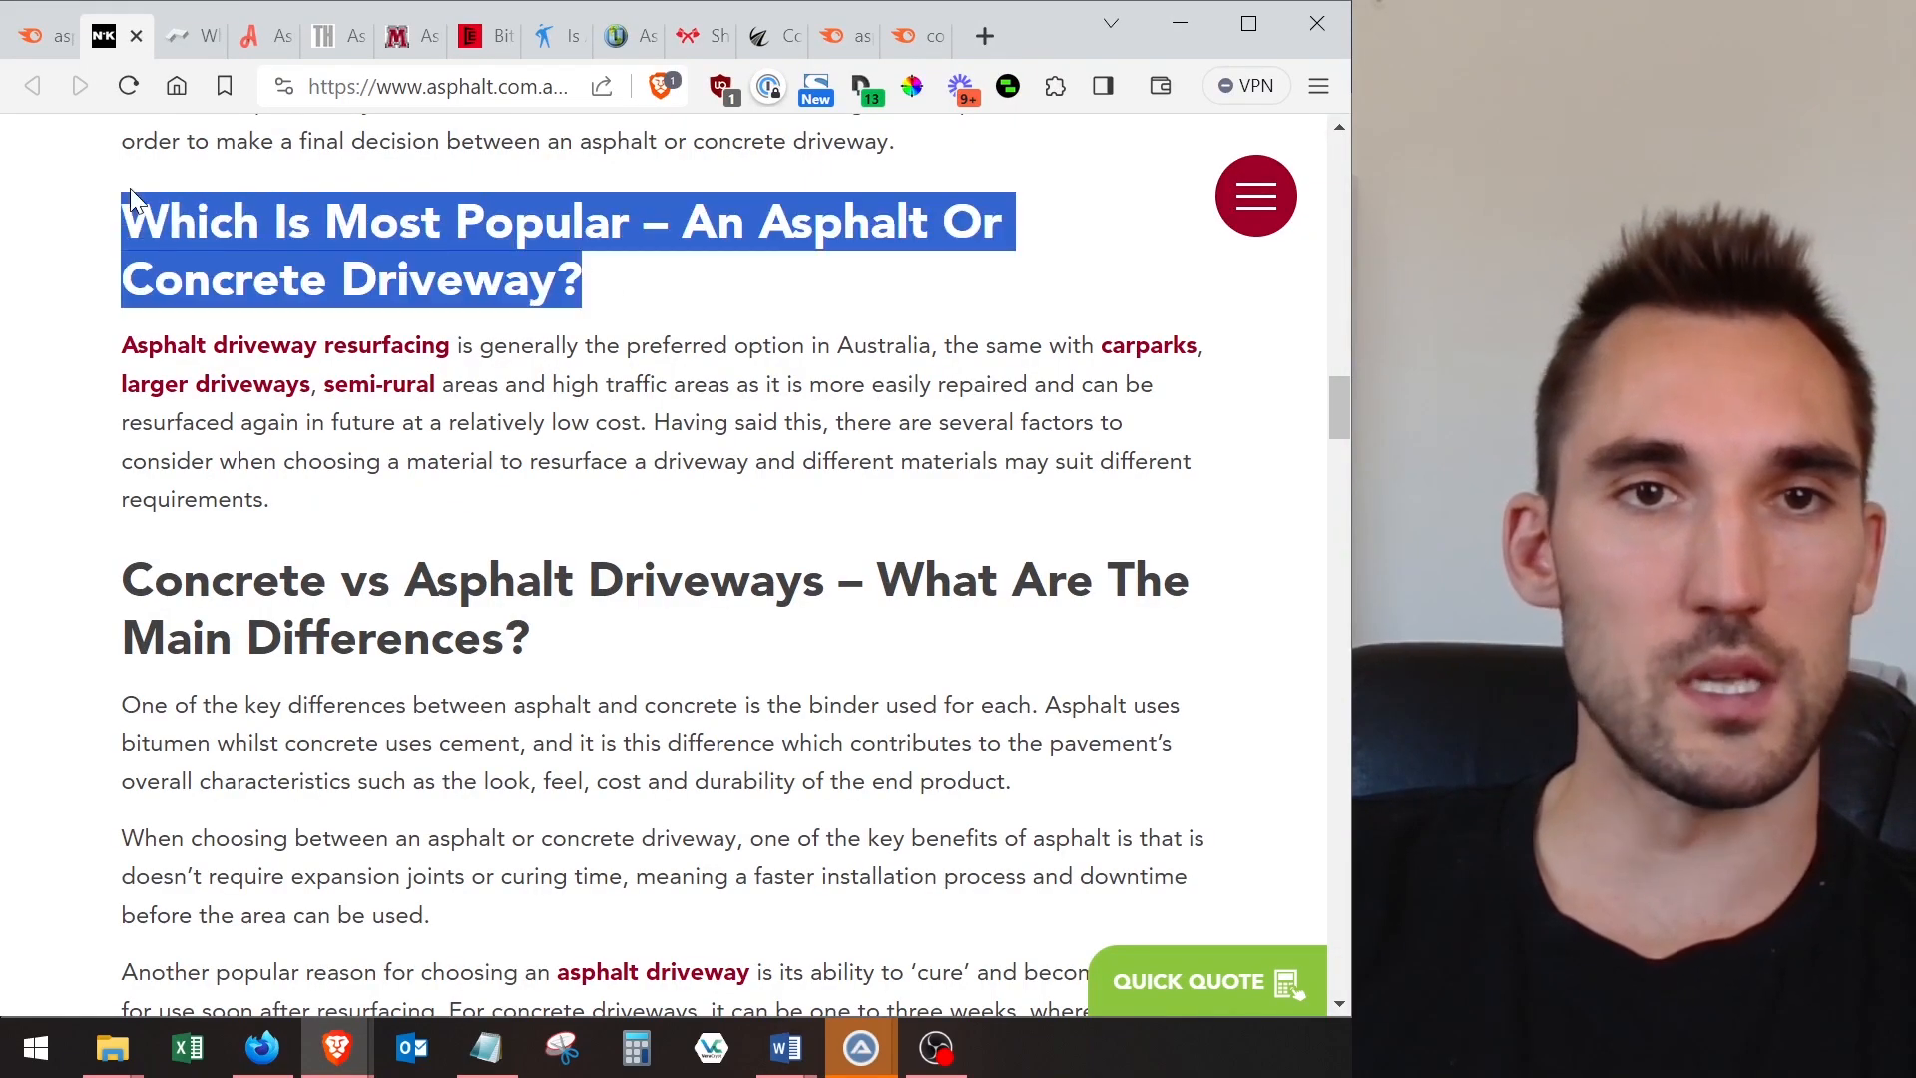
{"action": "mouse_move", "coordinate": [787, 1047]}
{"action": "left_click", "coordinate": [962, 878]}
{"action": "type", "text": "What Is M"}
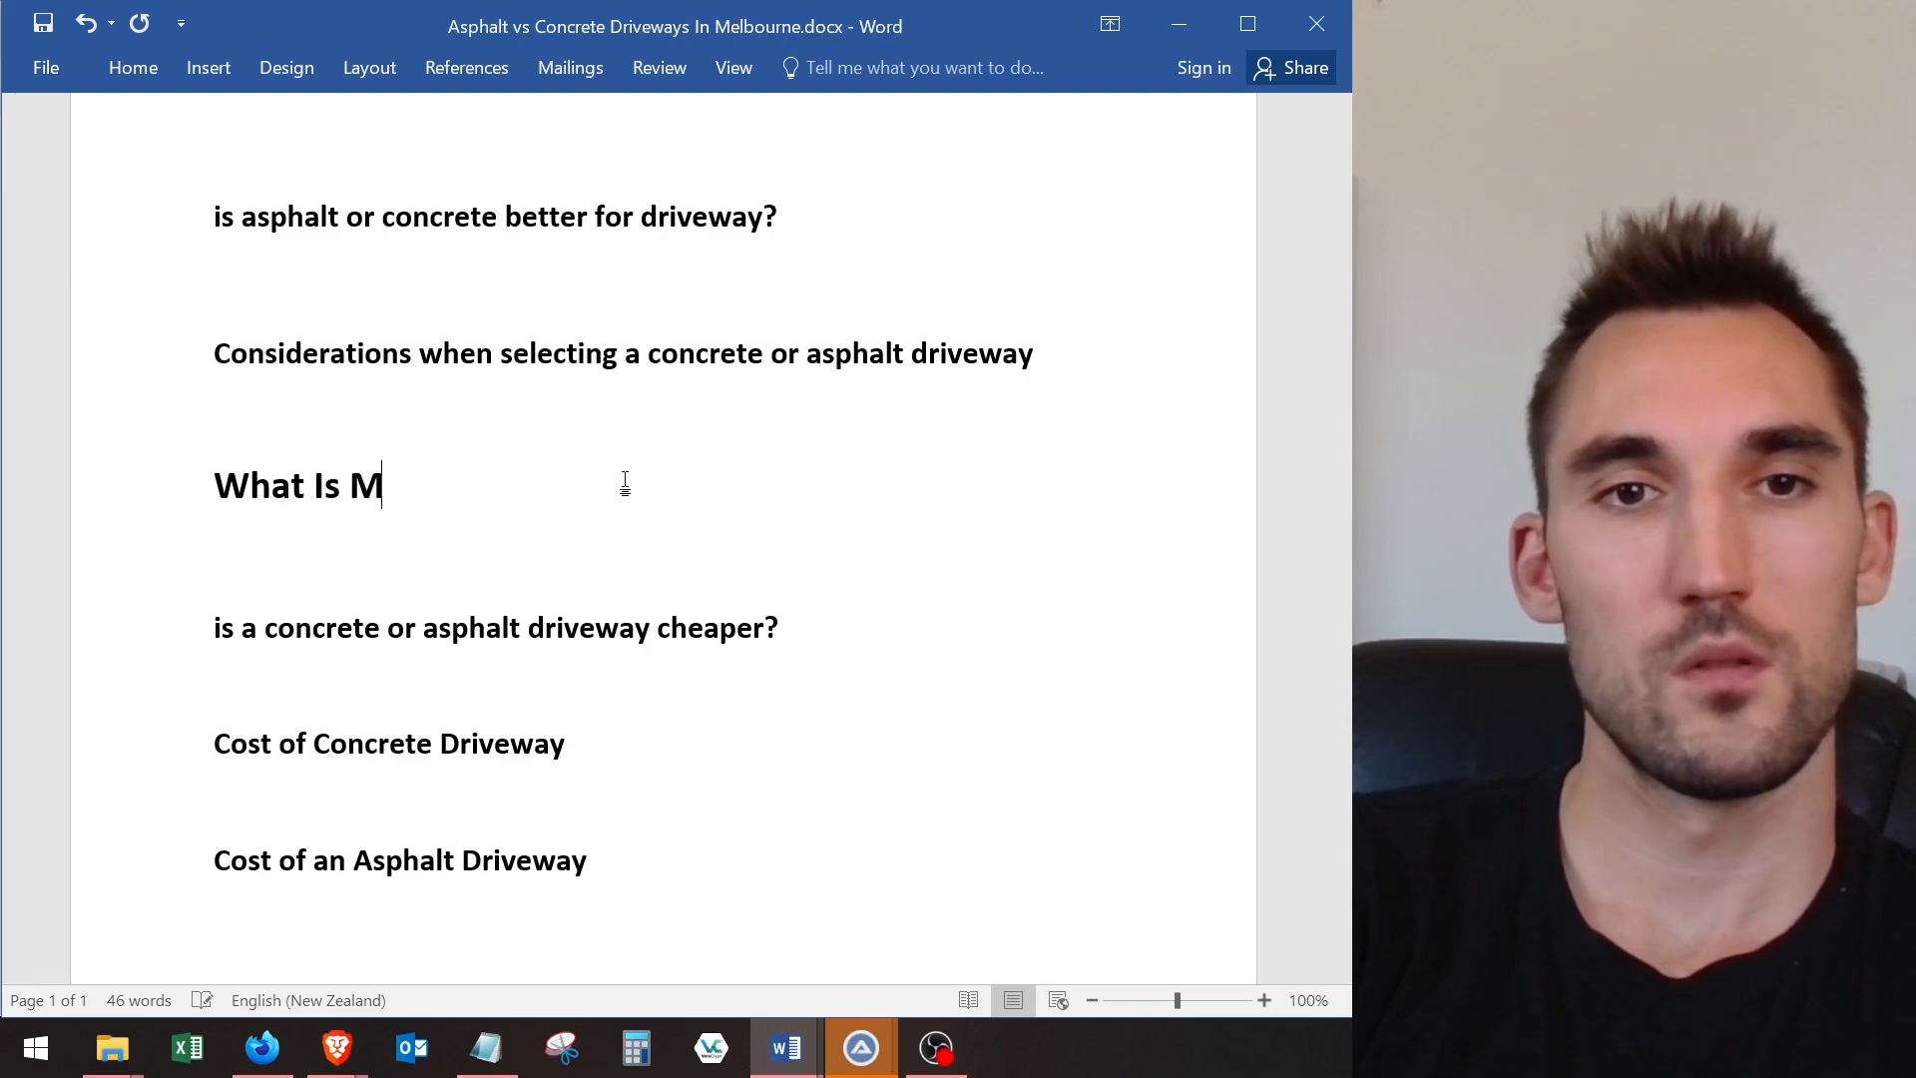
{"action": "type", "text": "ore Populart"}
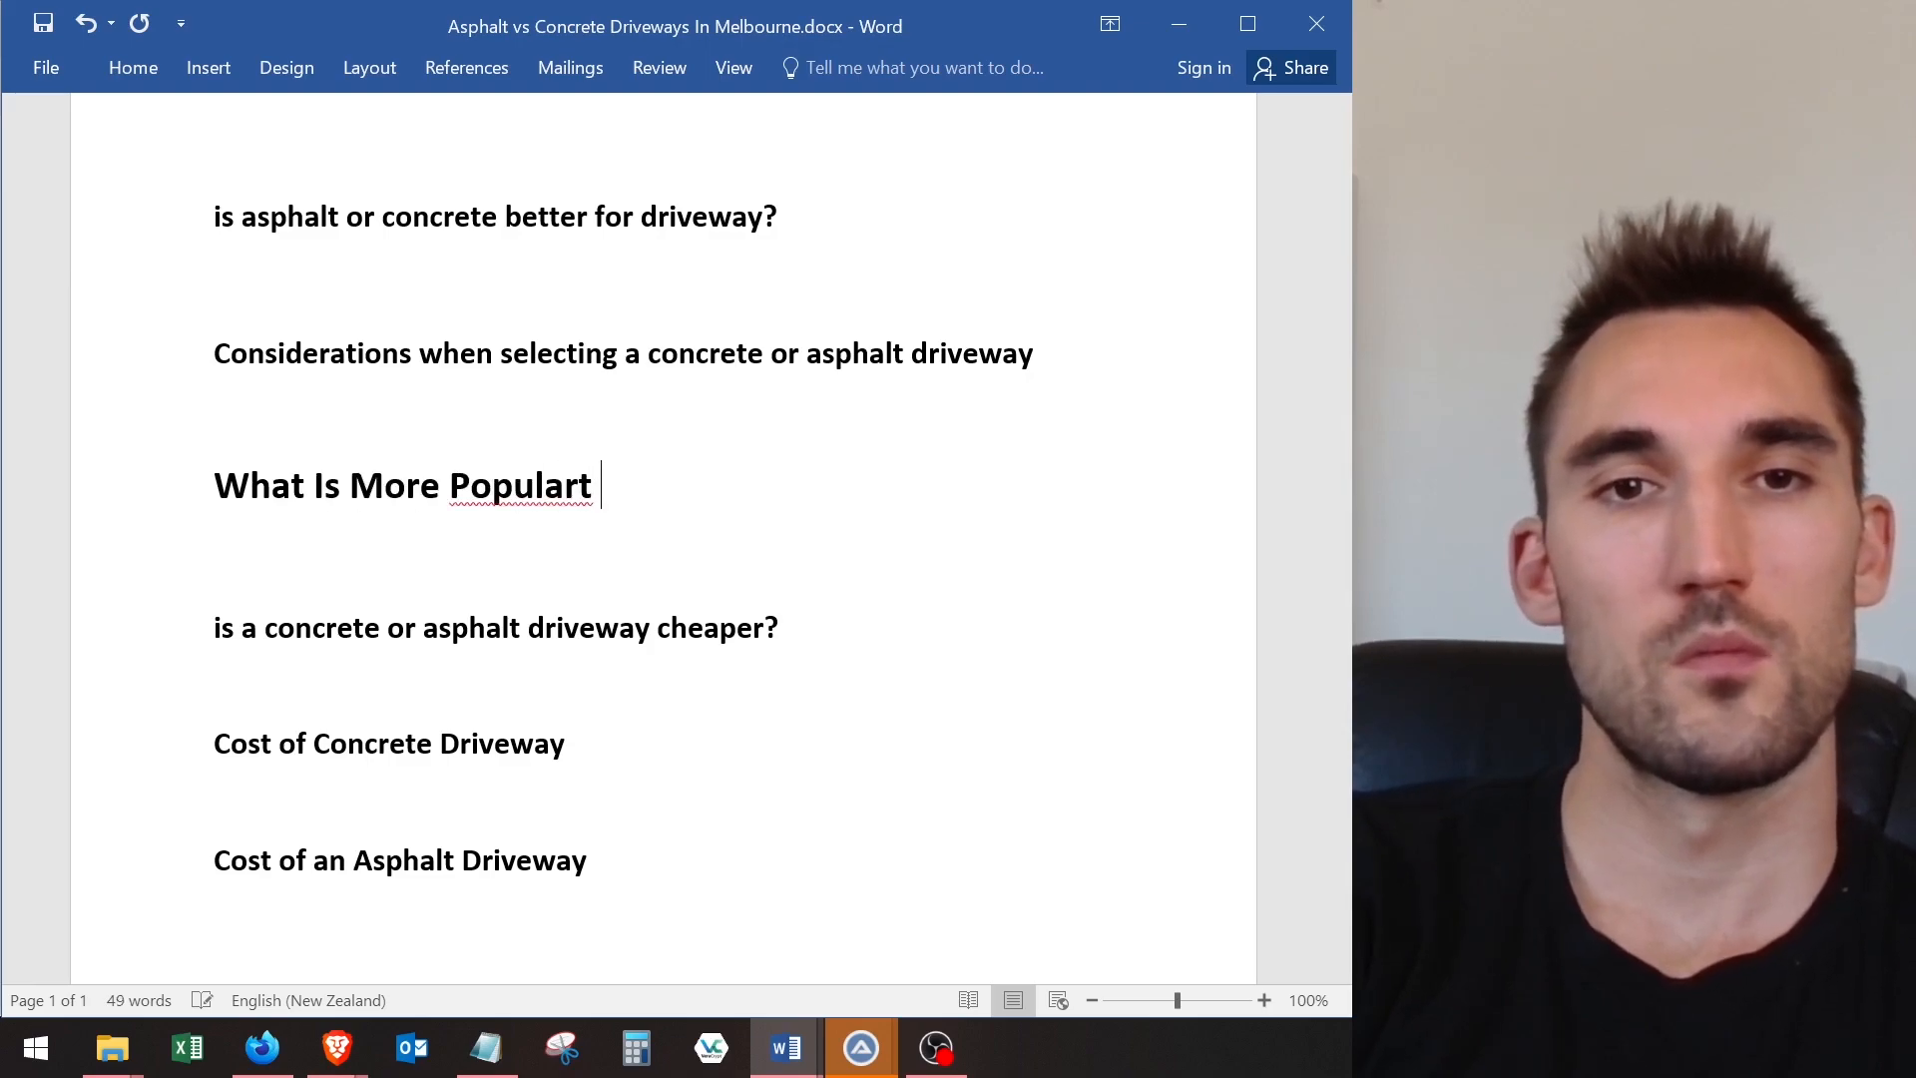
{"action": "key", "text": "BackSpace"}
{"action": "type", "text": "In "}
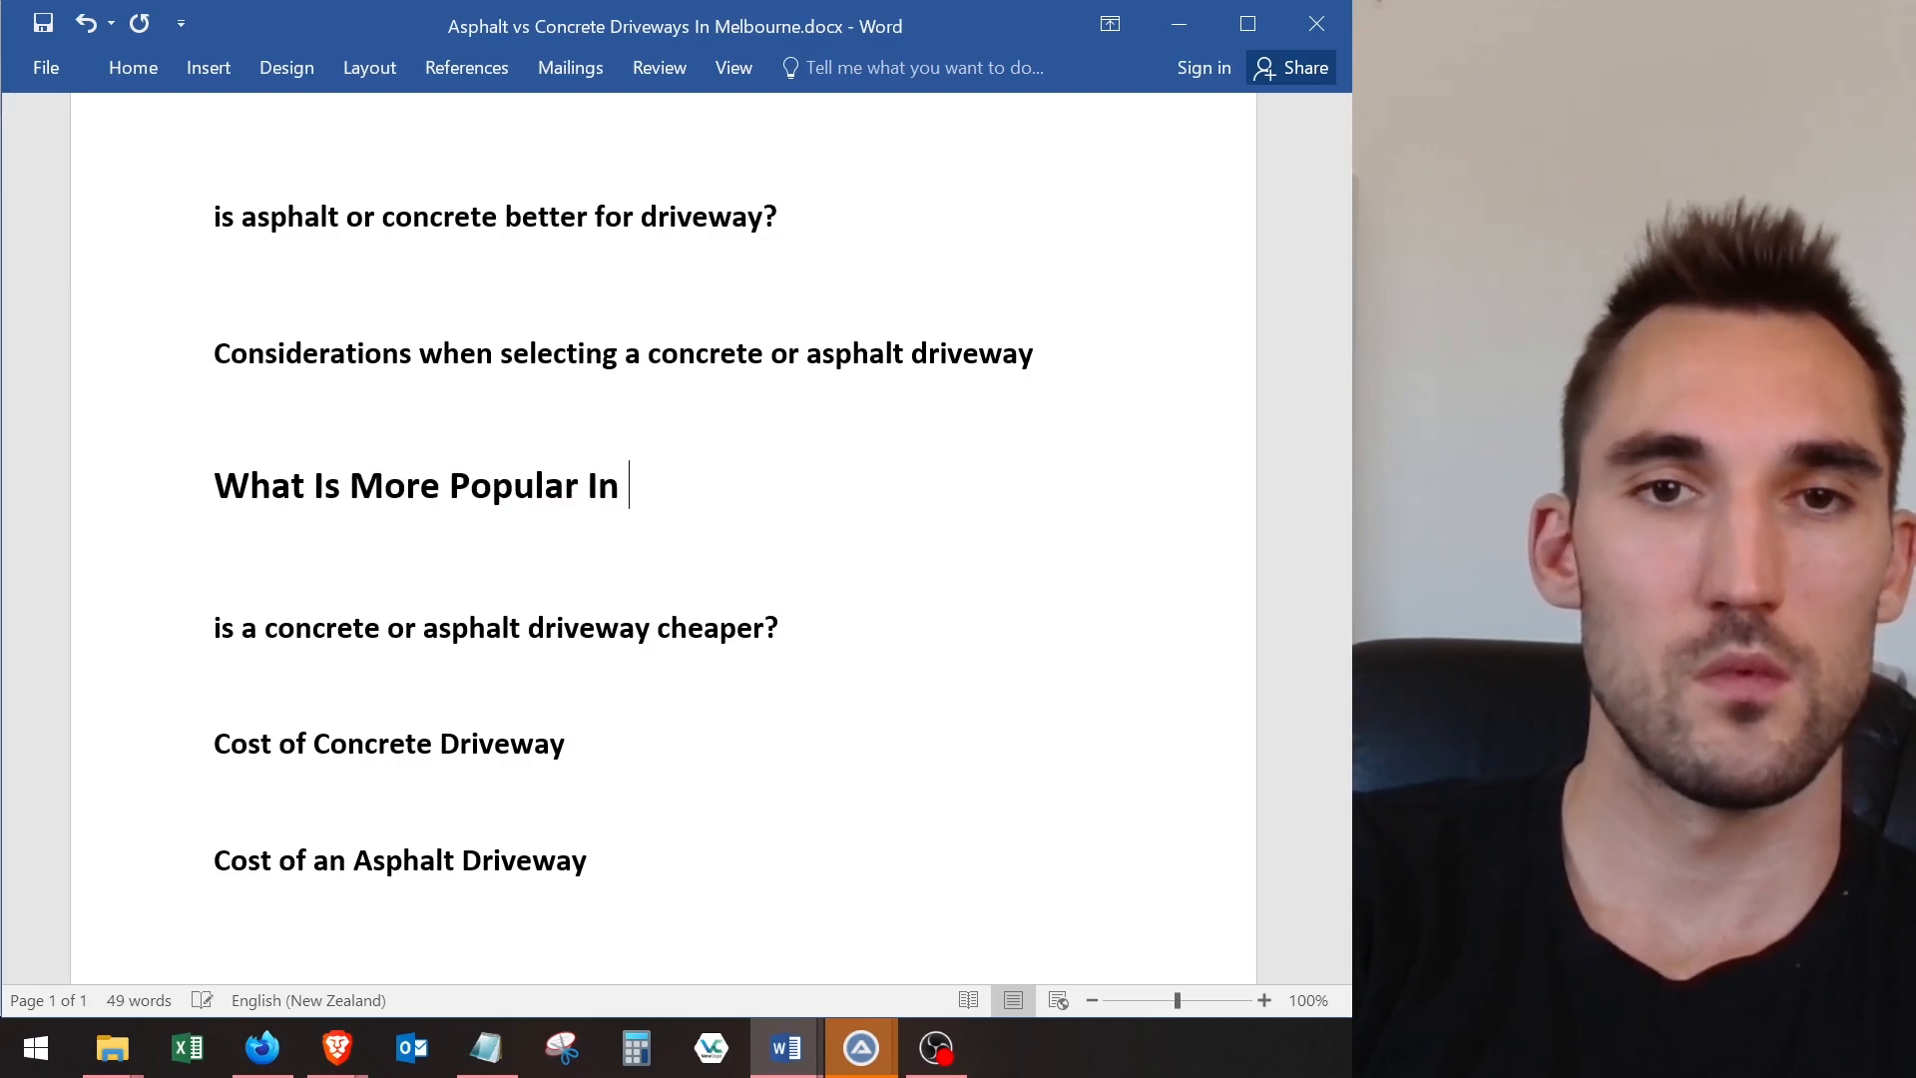
{"action": "type", "text": "Melbourne -"}
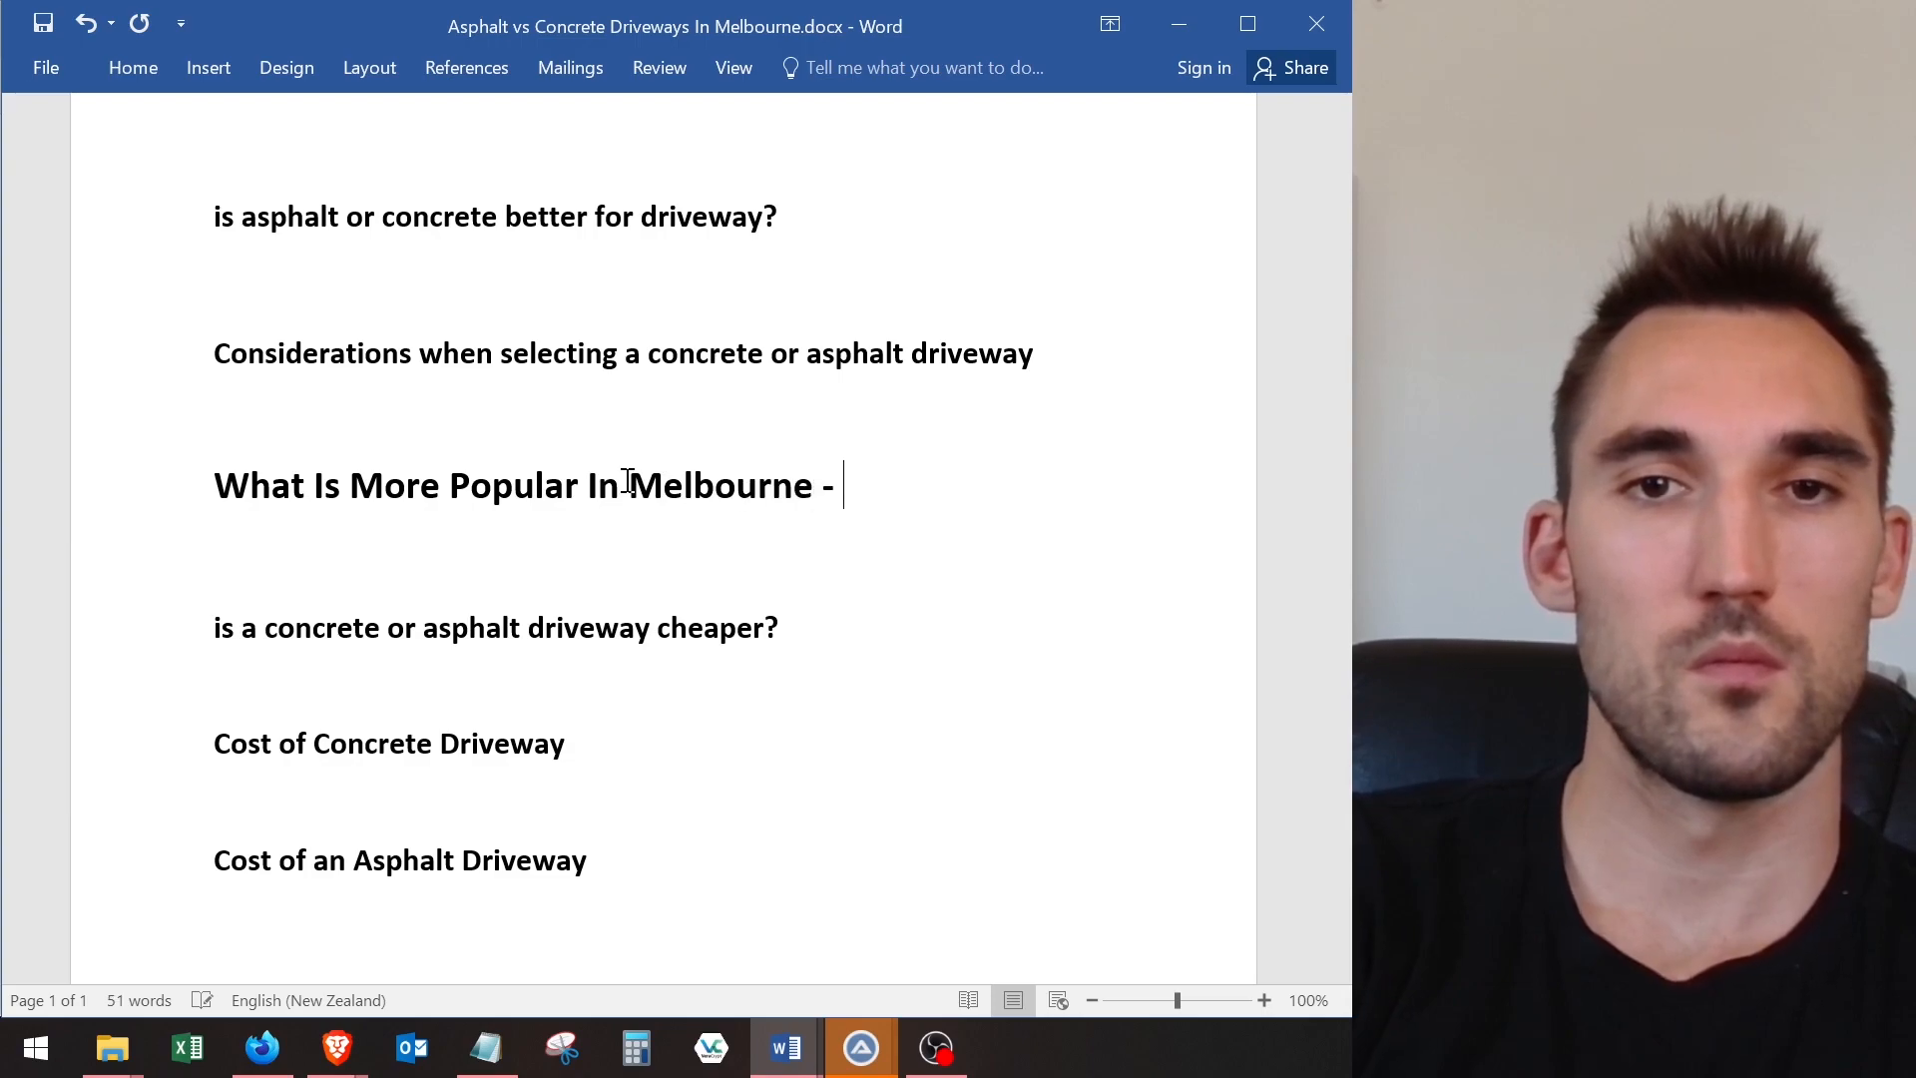
{"action": "type", "text": " Asphalt or Concrete?"}
{"action": "left_click_drag", "start_coordinate": [482, 573], "coordinate": [209, 488]}
{"action": "key", "text": "ctrl+alt+3"}
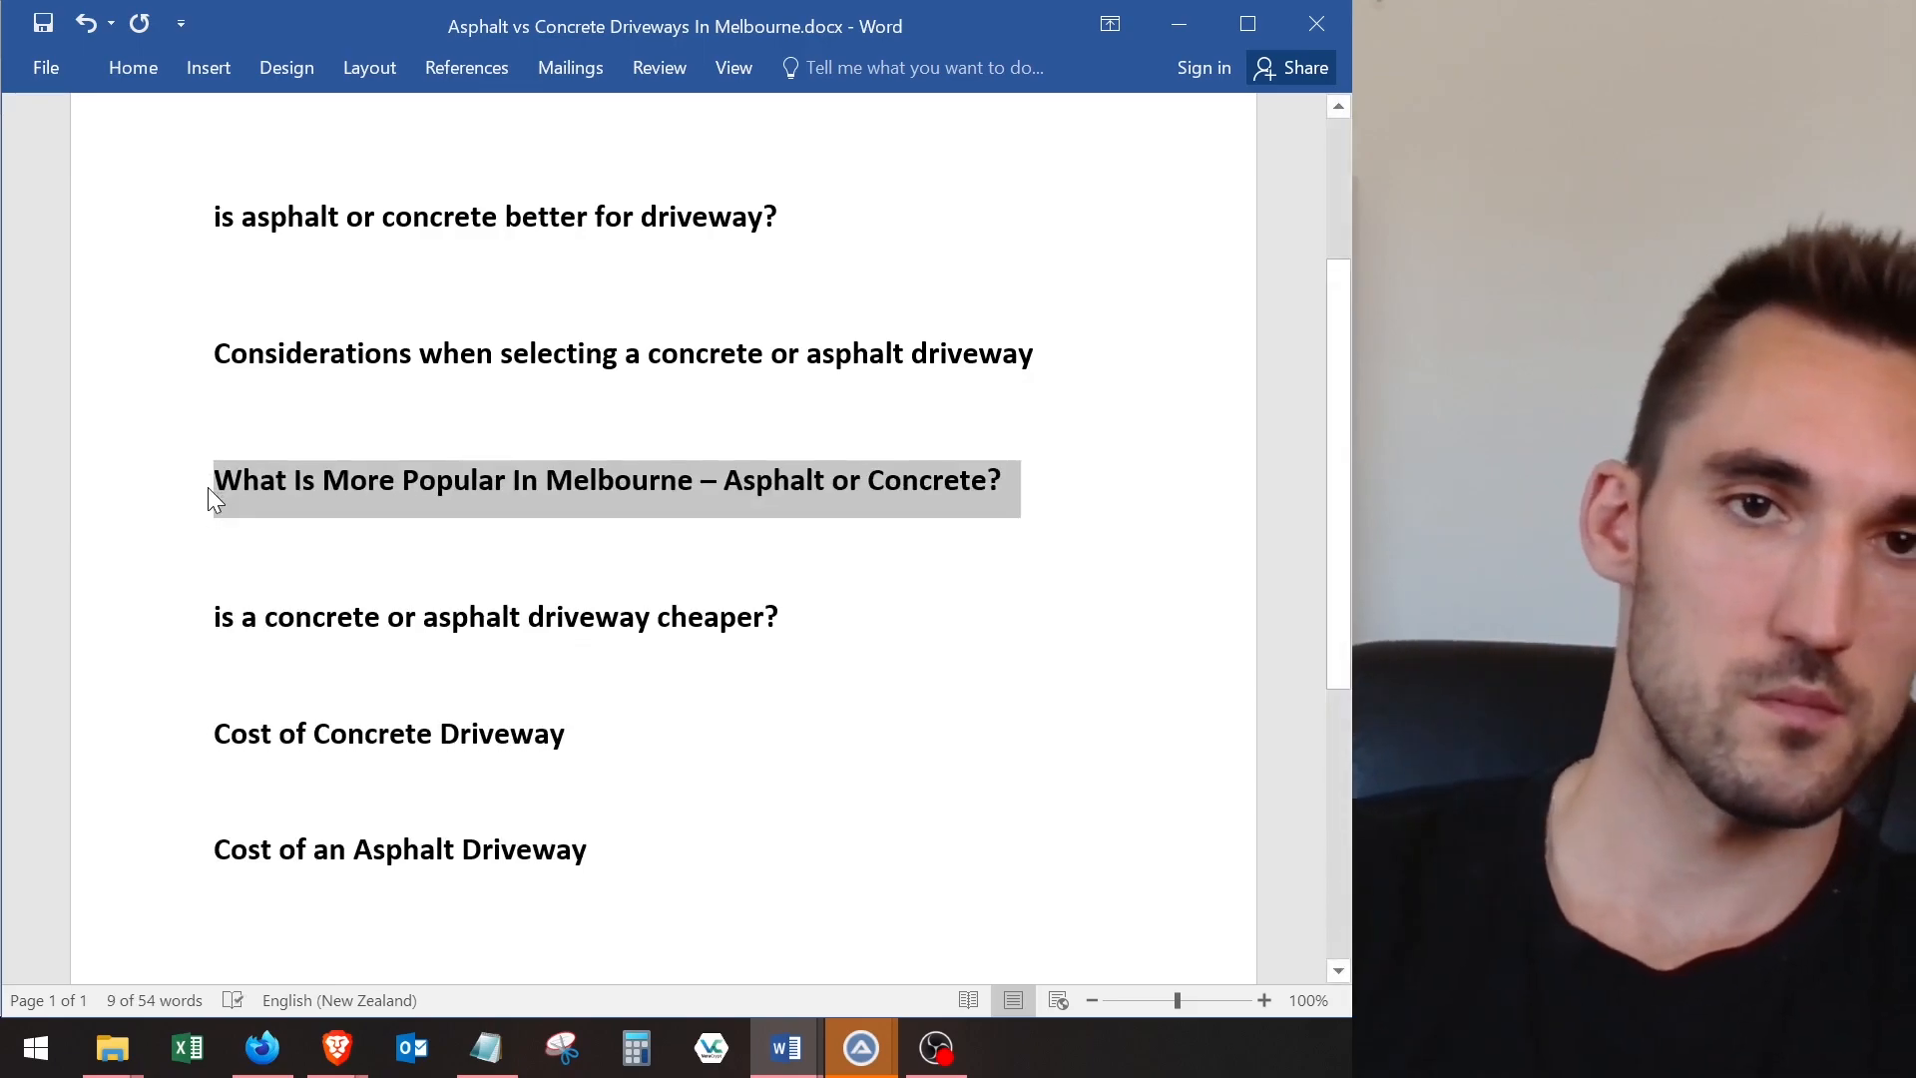
- Check the article's next heading, then add "What Are the Main Differences Between Concrete & Asphalt?" below the popularity heading in the Word outline
{"action": "key", "text": "alt+Tab"}
{"action": "scroll", "coordinate": [609, 409], "scroll_direction": "down", "scroll_amount": 5}
{"action": "scroll", "coordinate": [606, 419], "scroll_direction": "up", "scroll_amount": 1}
{"action": "scroll", "coordinate": [607, 419], "scroll_direction": "up", "scroll_amount": 4}
{"action": "key", "text": "alt+Tab"}
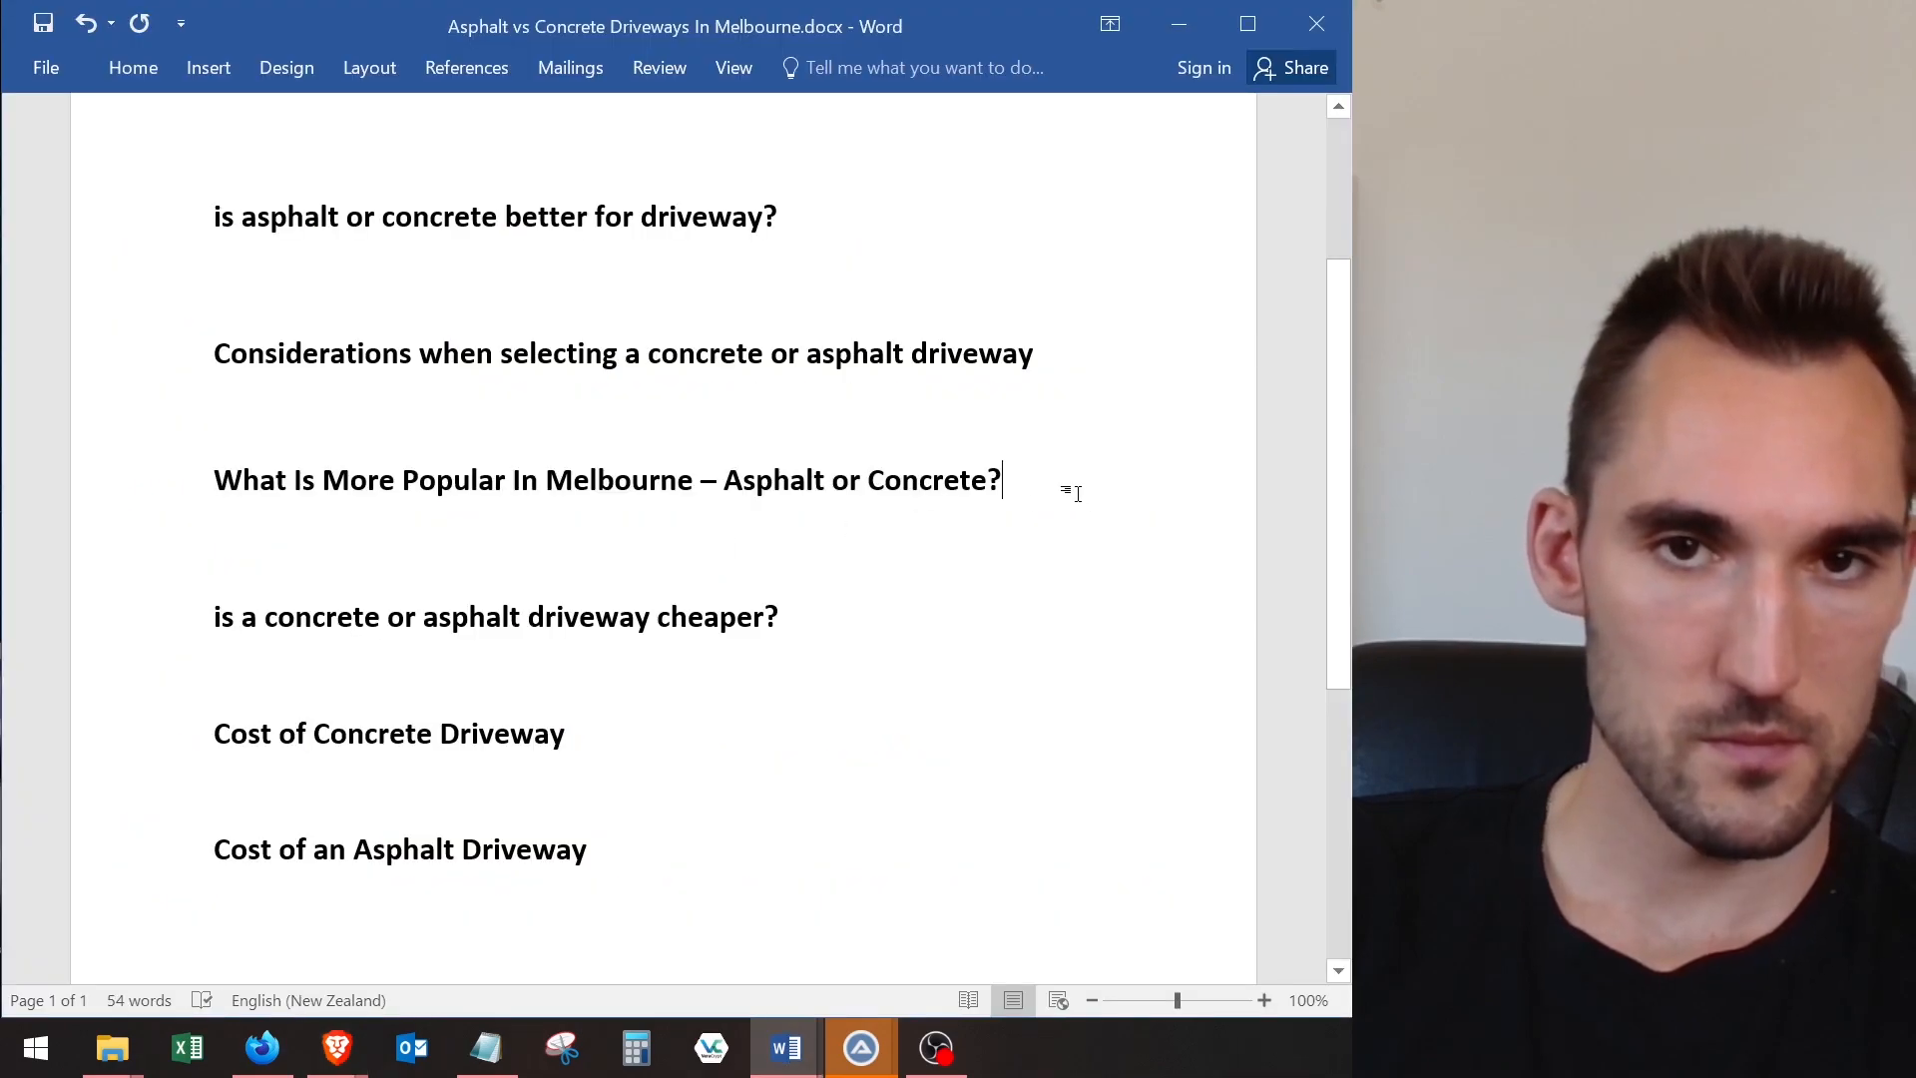
{"action": "key", "text": "Return"}
{"action": "type", "text": "What Are the Main Differ"}
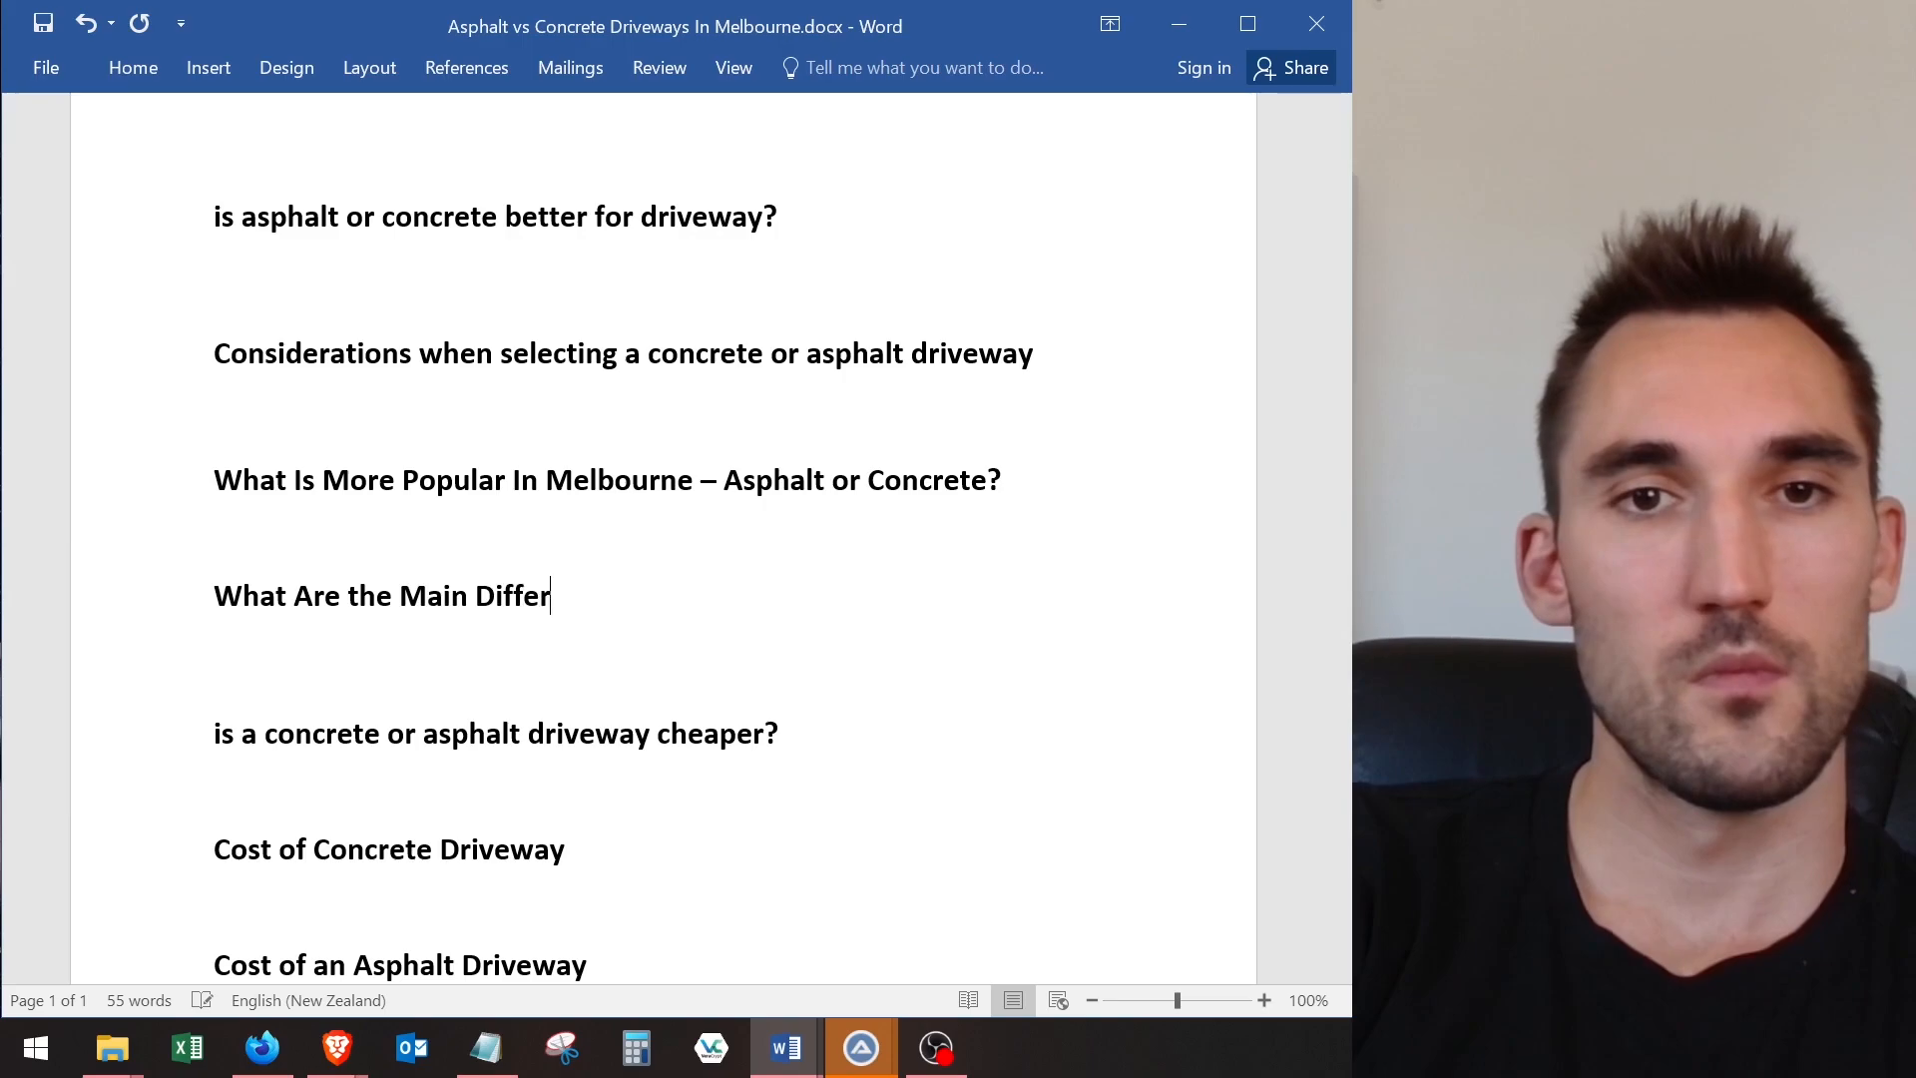
{"action": "type", "text": "ences Between C"}
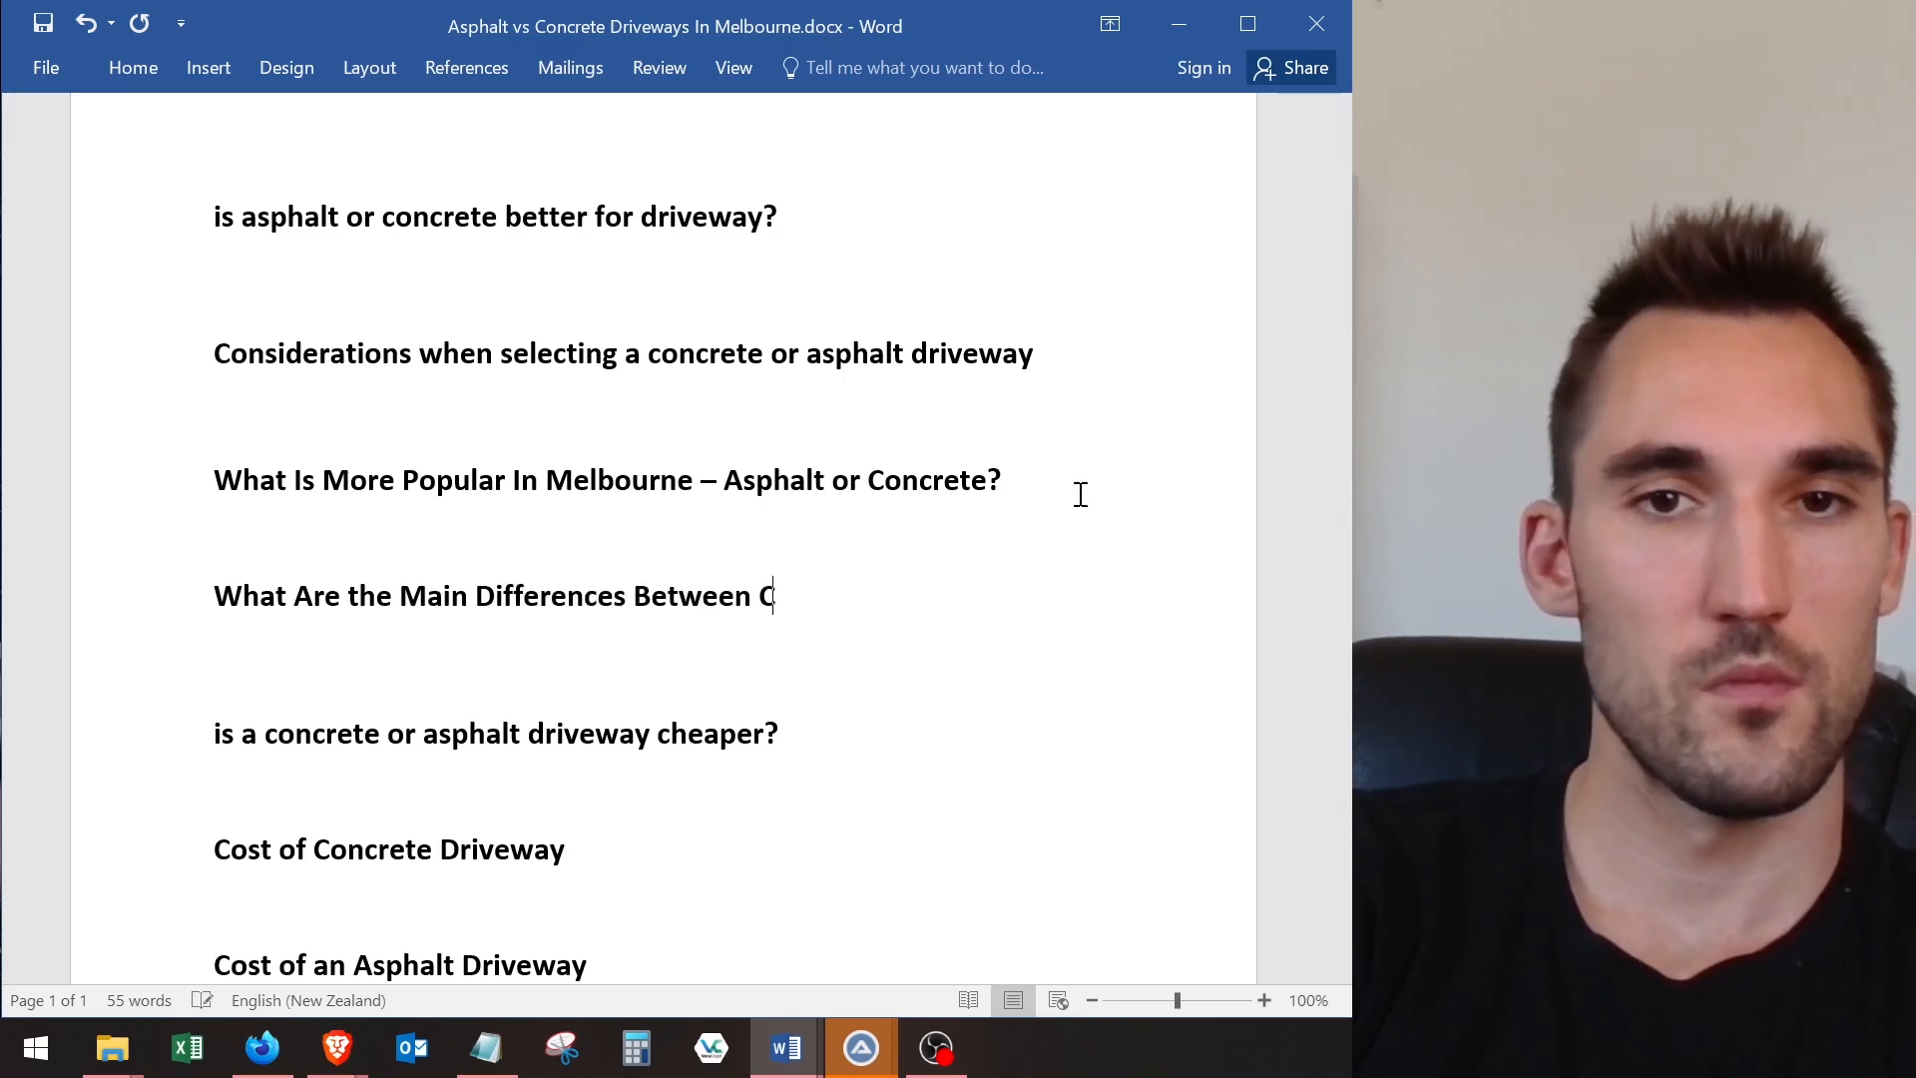
{"action": "type", "text": "oncrete & Asphalt?"}
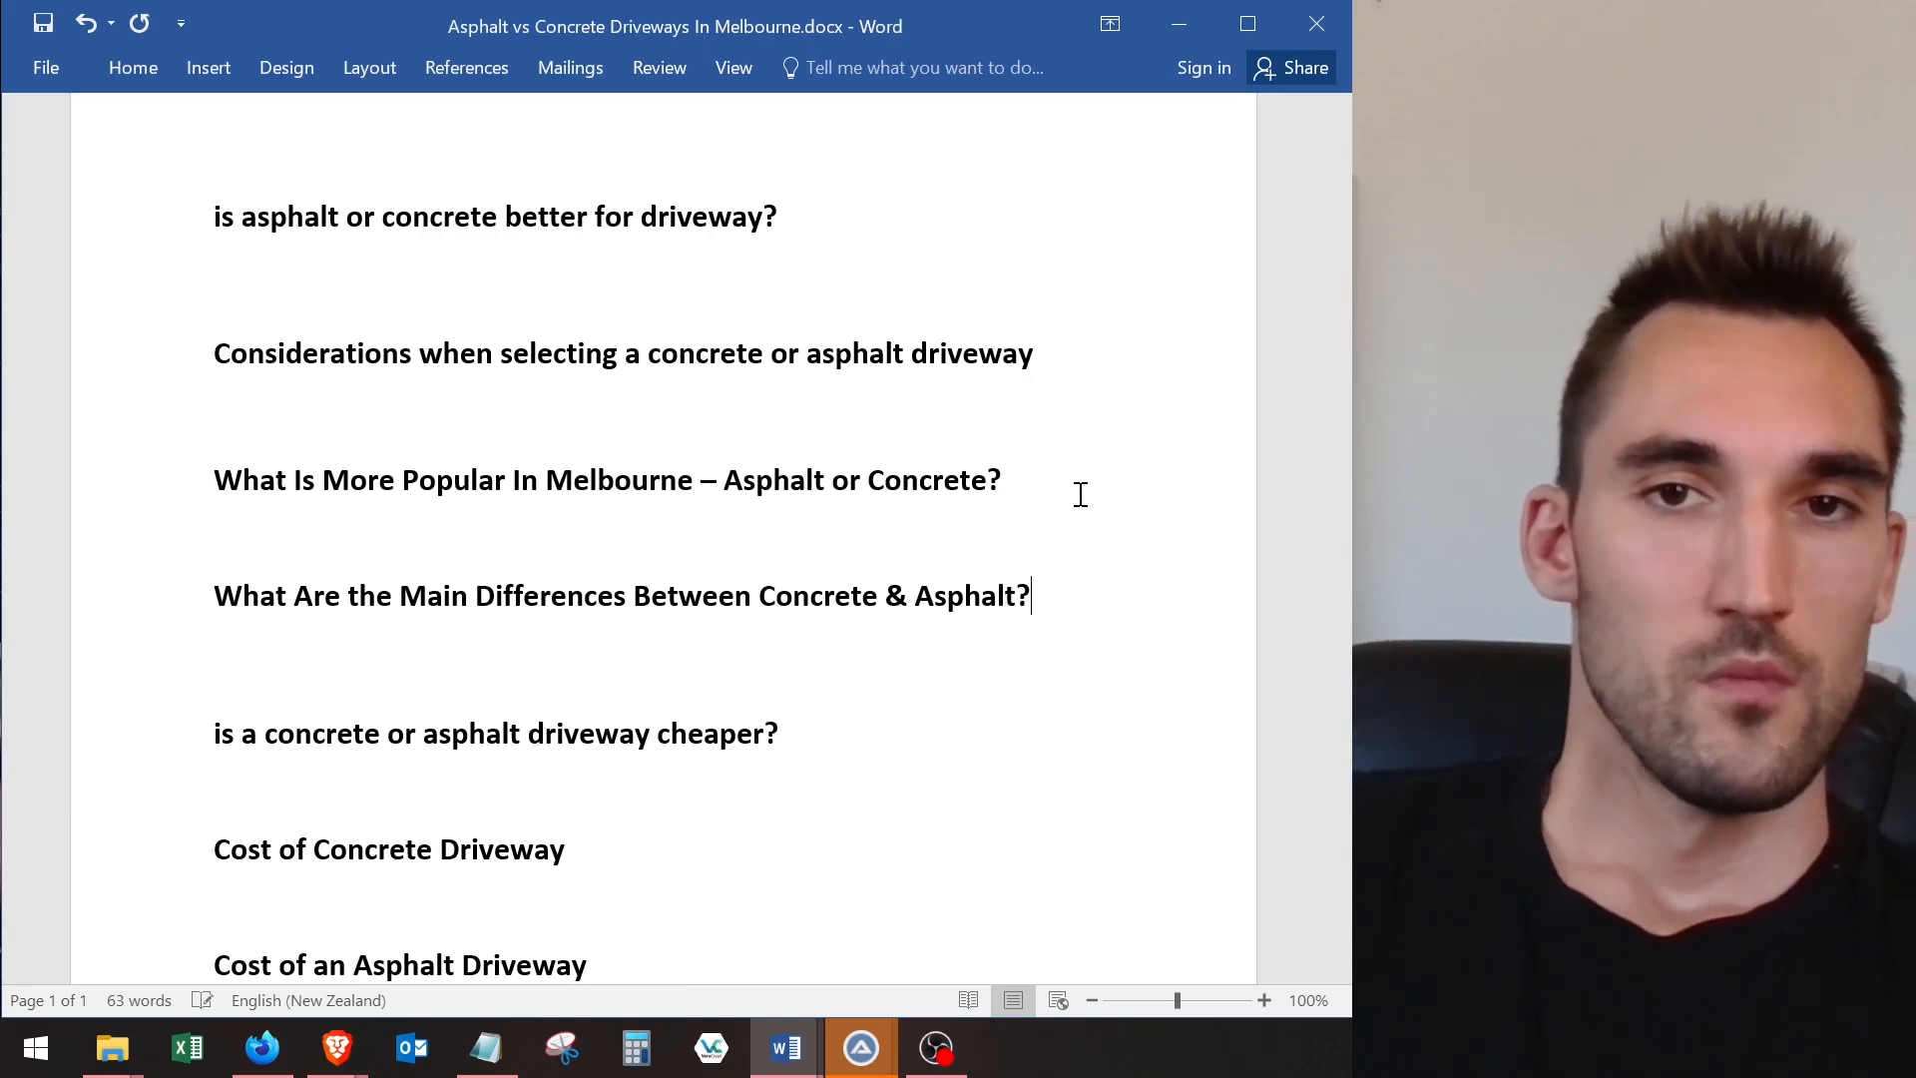
- Check the article's resurfacing cost heading in the browser, then add "Costs of Resurfacing" below the driveway resurfacing heading in the Word outline
{"action": "key", "text": "alt+Tab"}
{"action": "scroll", "coordinate": [367, 452], "scroll_direction": "up", "scroll_amount": 4}
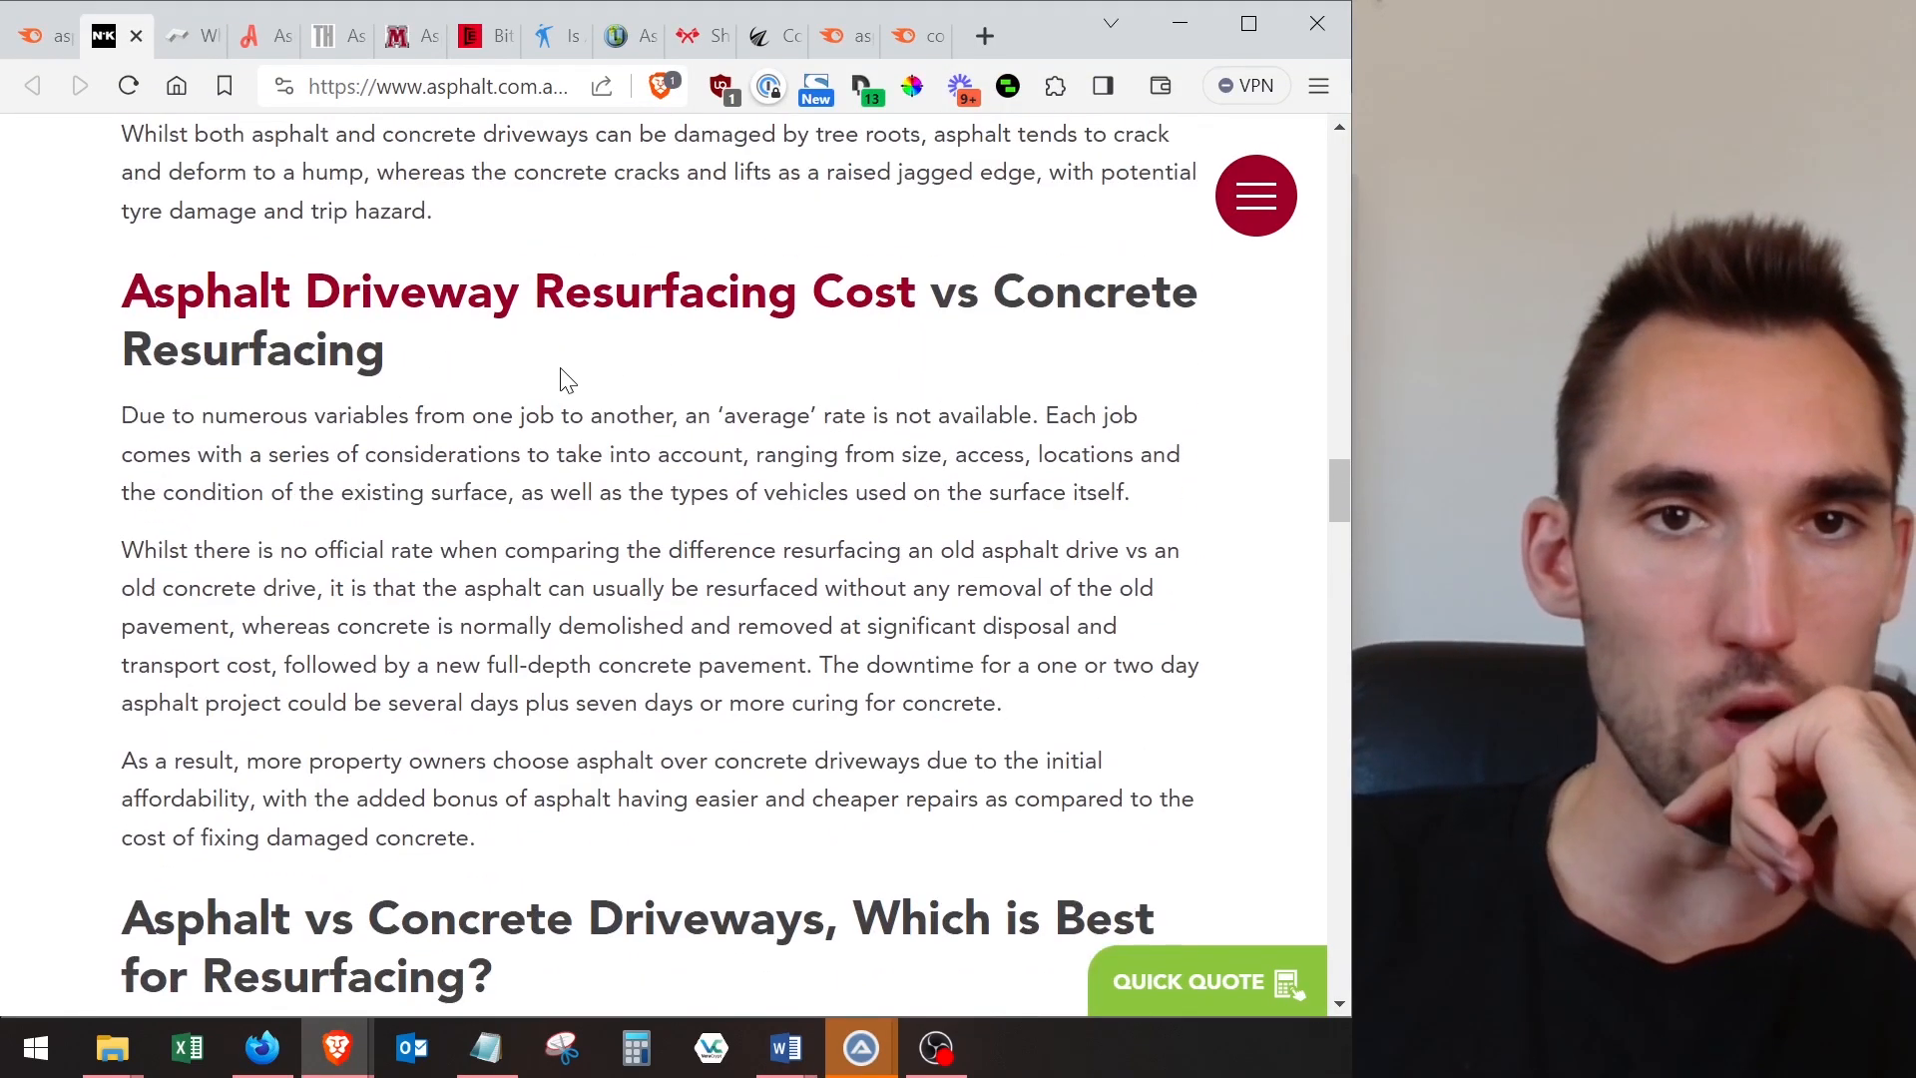
{"action": "scroll", "coordinate": [544, 349], "scroll_direction": "down", "scroll_amount": 1}
{"action": "key", "text": "alt+Tab"}
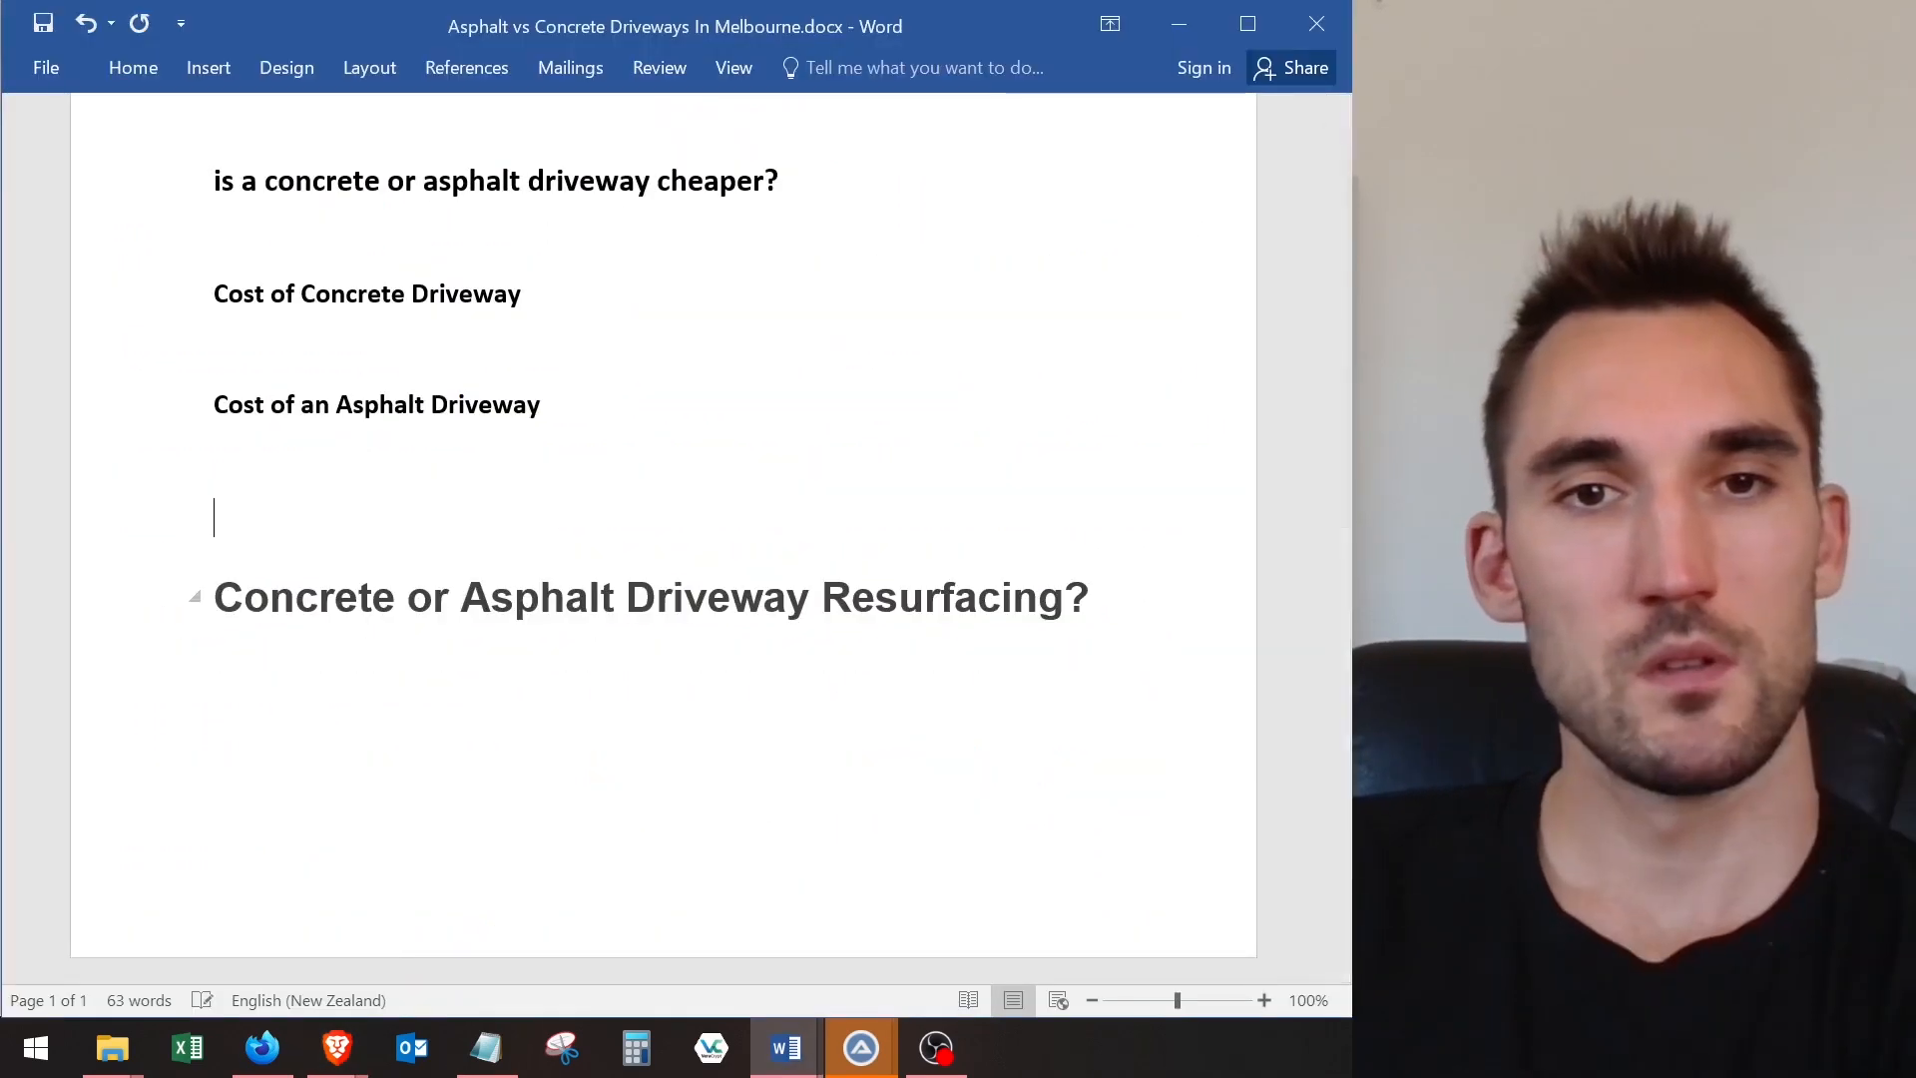
{"action": "key", "text": "Return"}
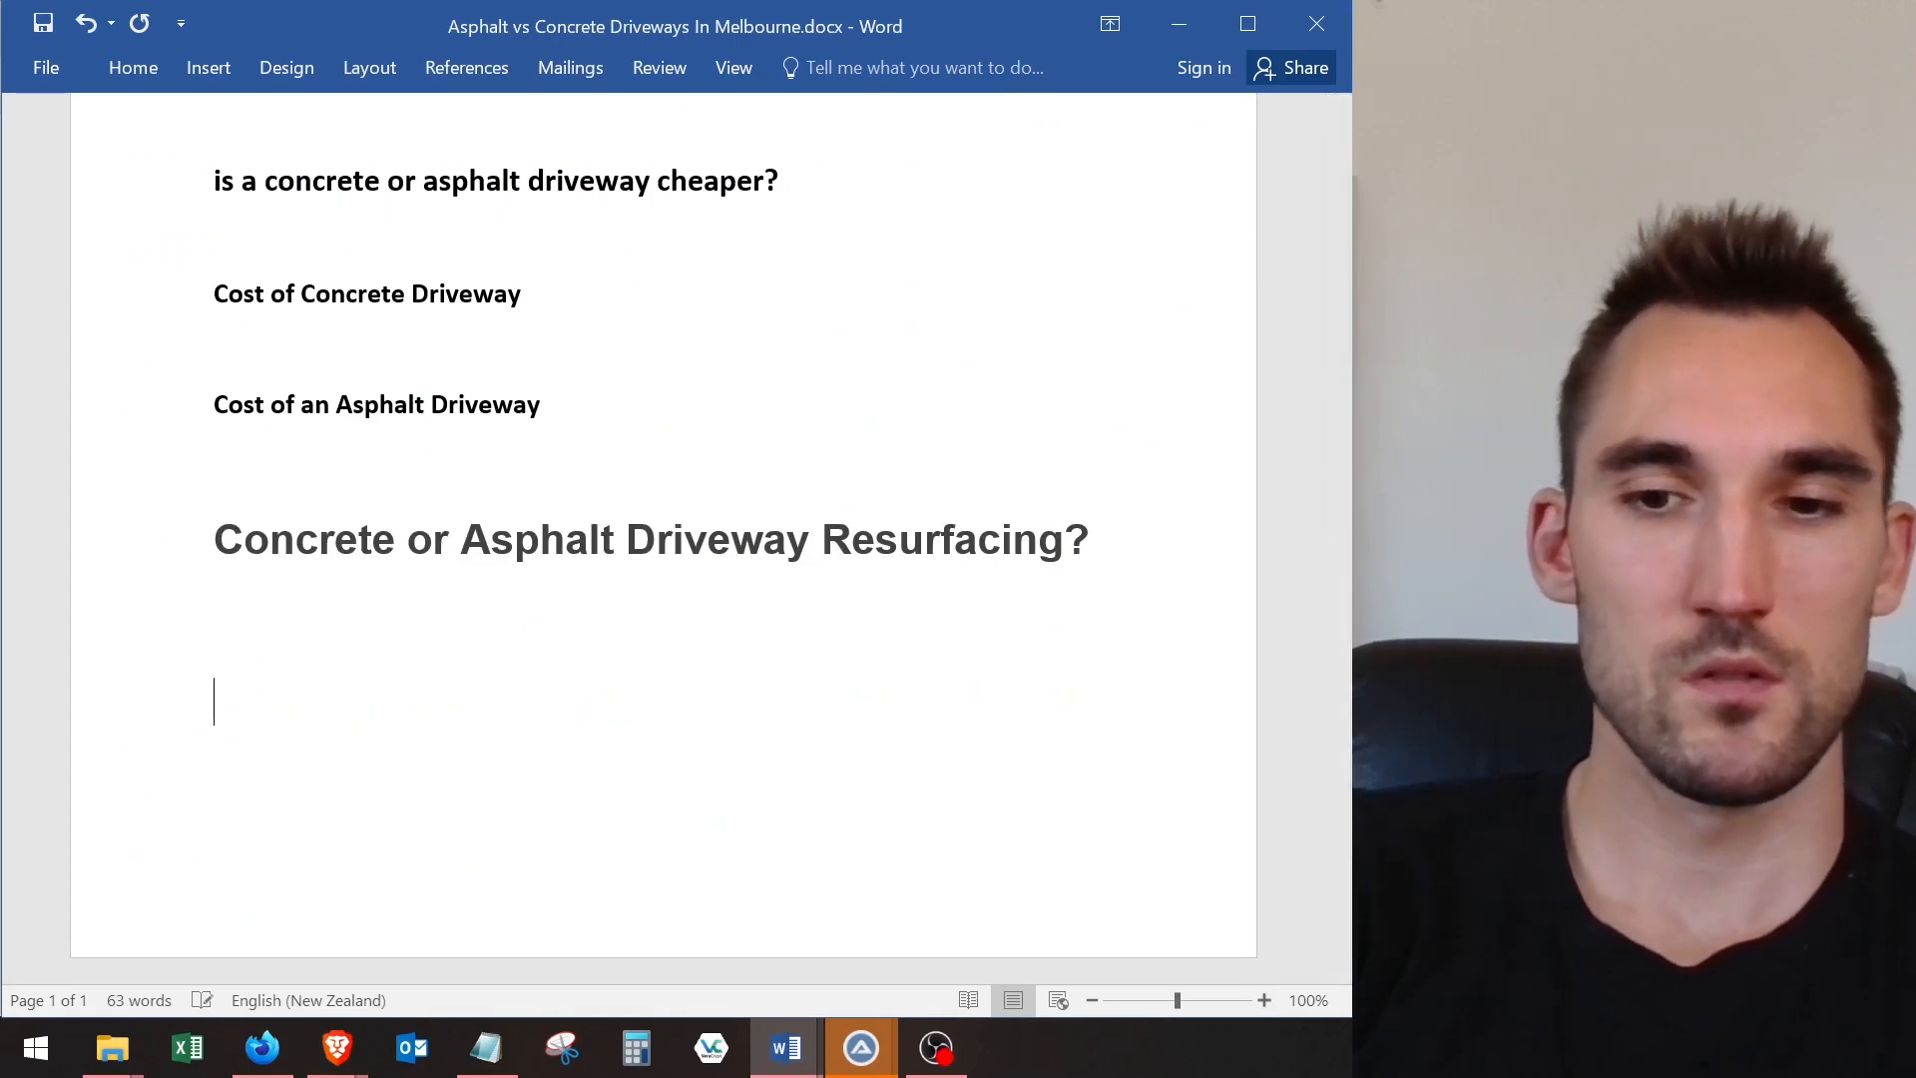
{"action": "type", "text": "Costs of Resurcacing"}
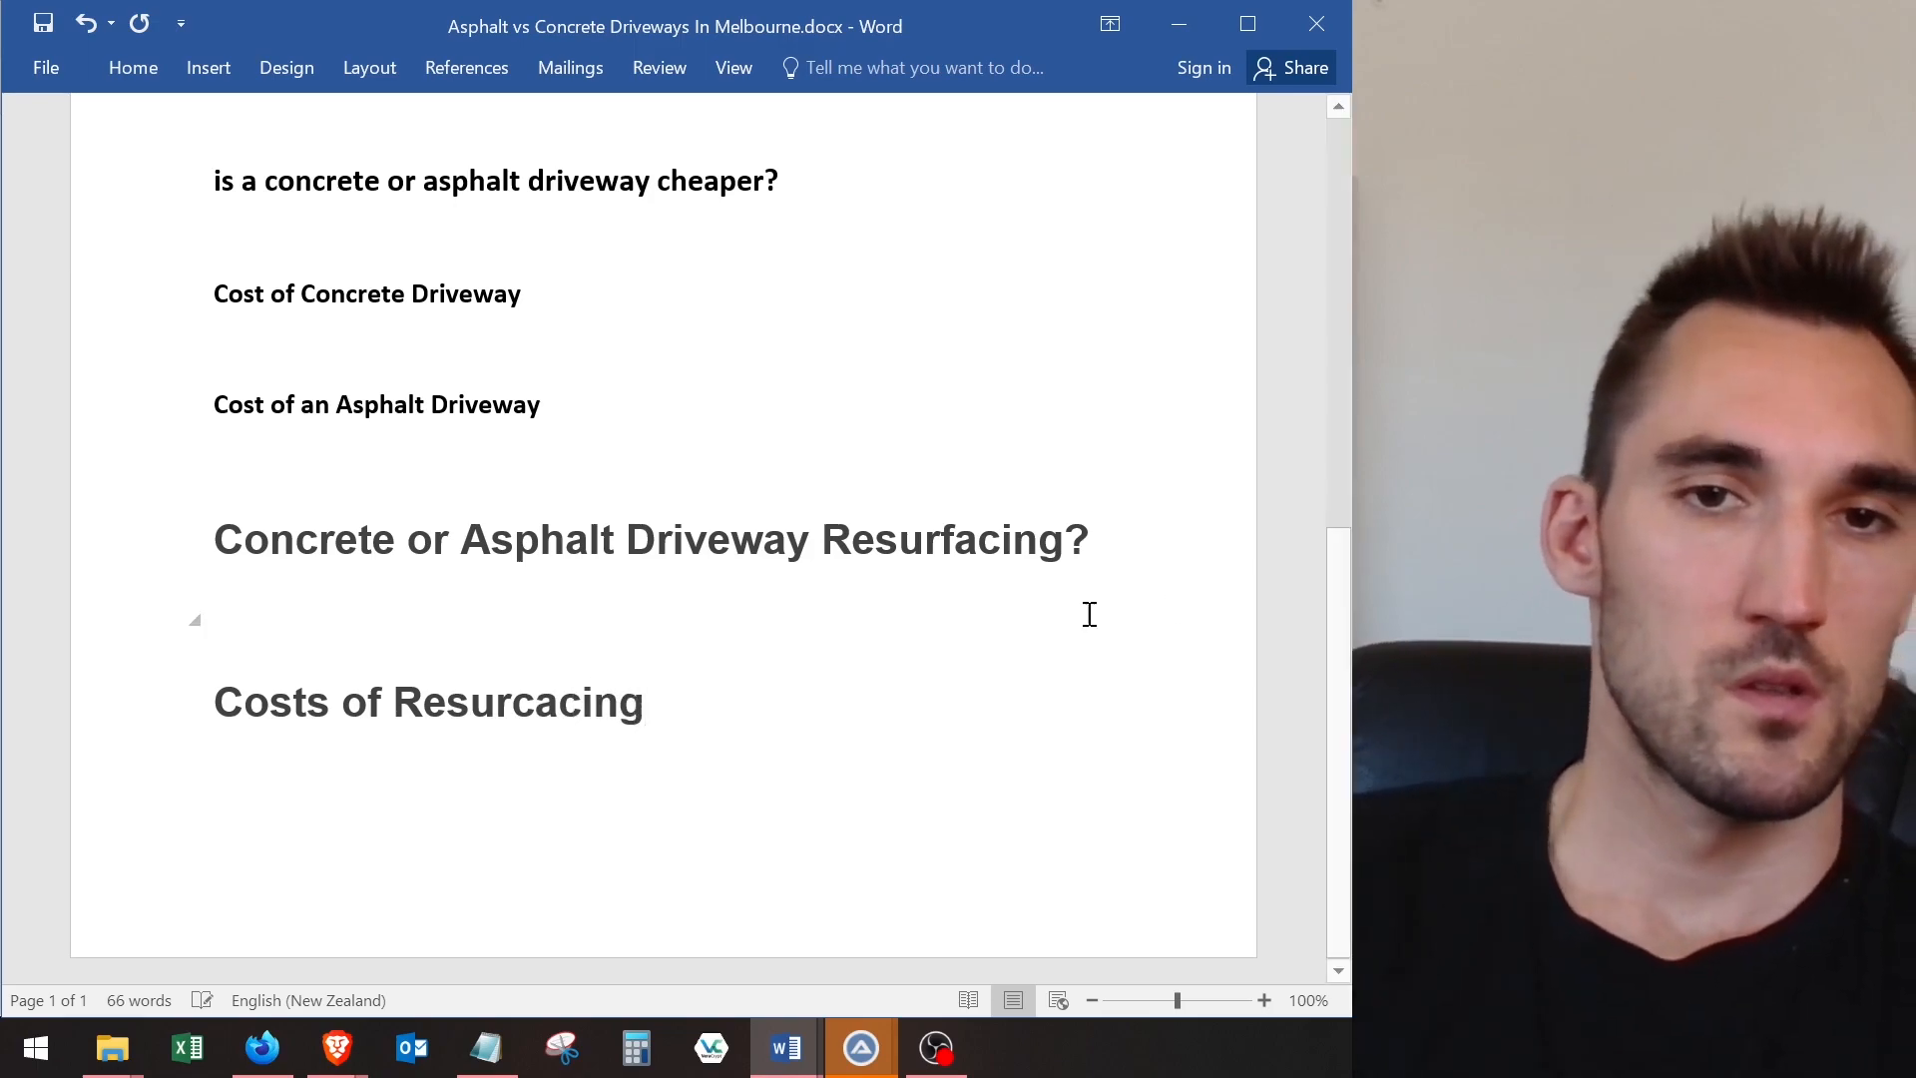
{"action": "left_click_drag", "start_coordinate": [534, 700], "coordinate": [512, 700]}
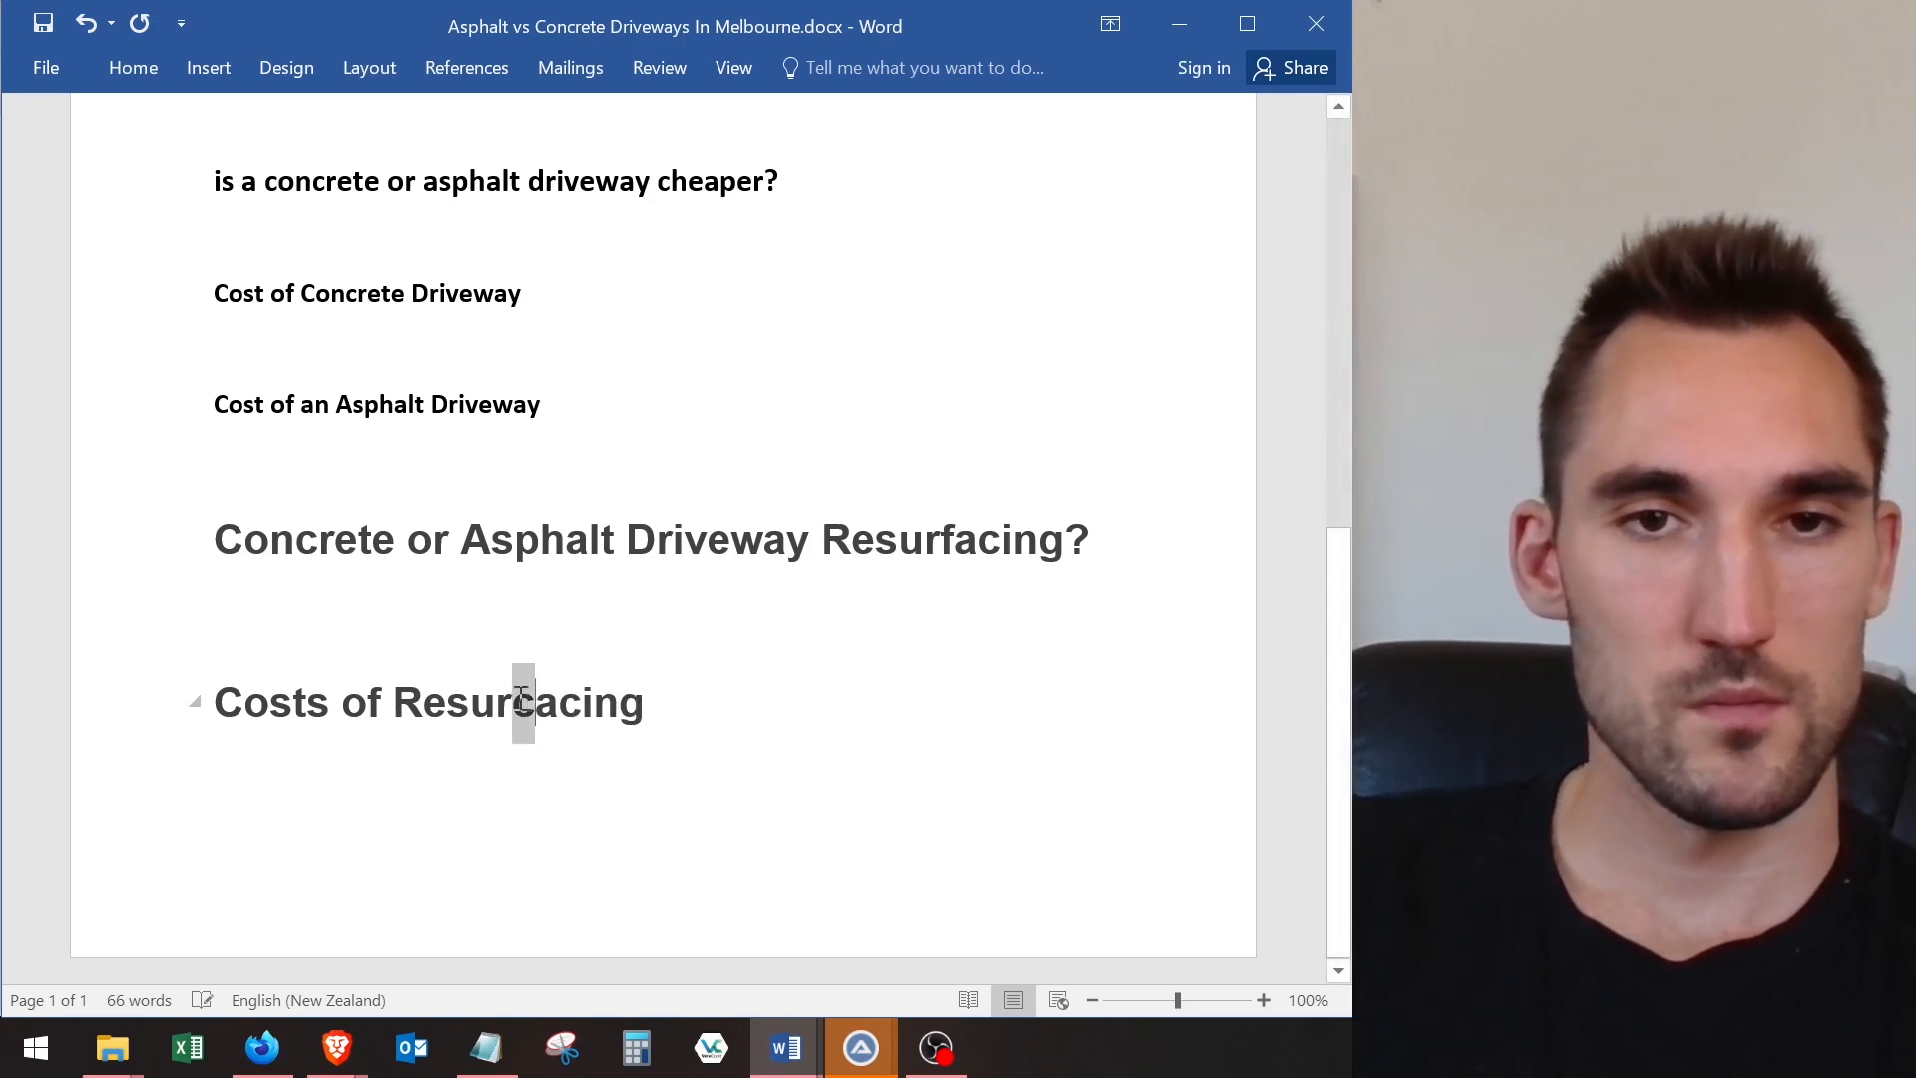
{"action": "type", "text": "f"}
- Reword the driveway resurfacing heading to "Are Concrete or Asphalt Driveways Better For Resurfacing?"
{"action": "left_click", "coordinate": [676, 616]}
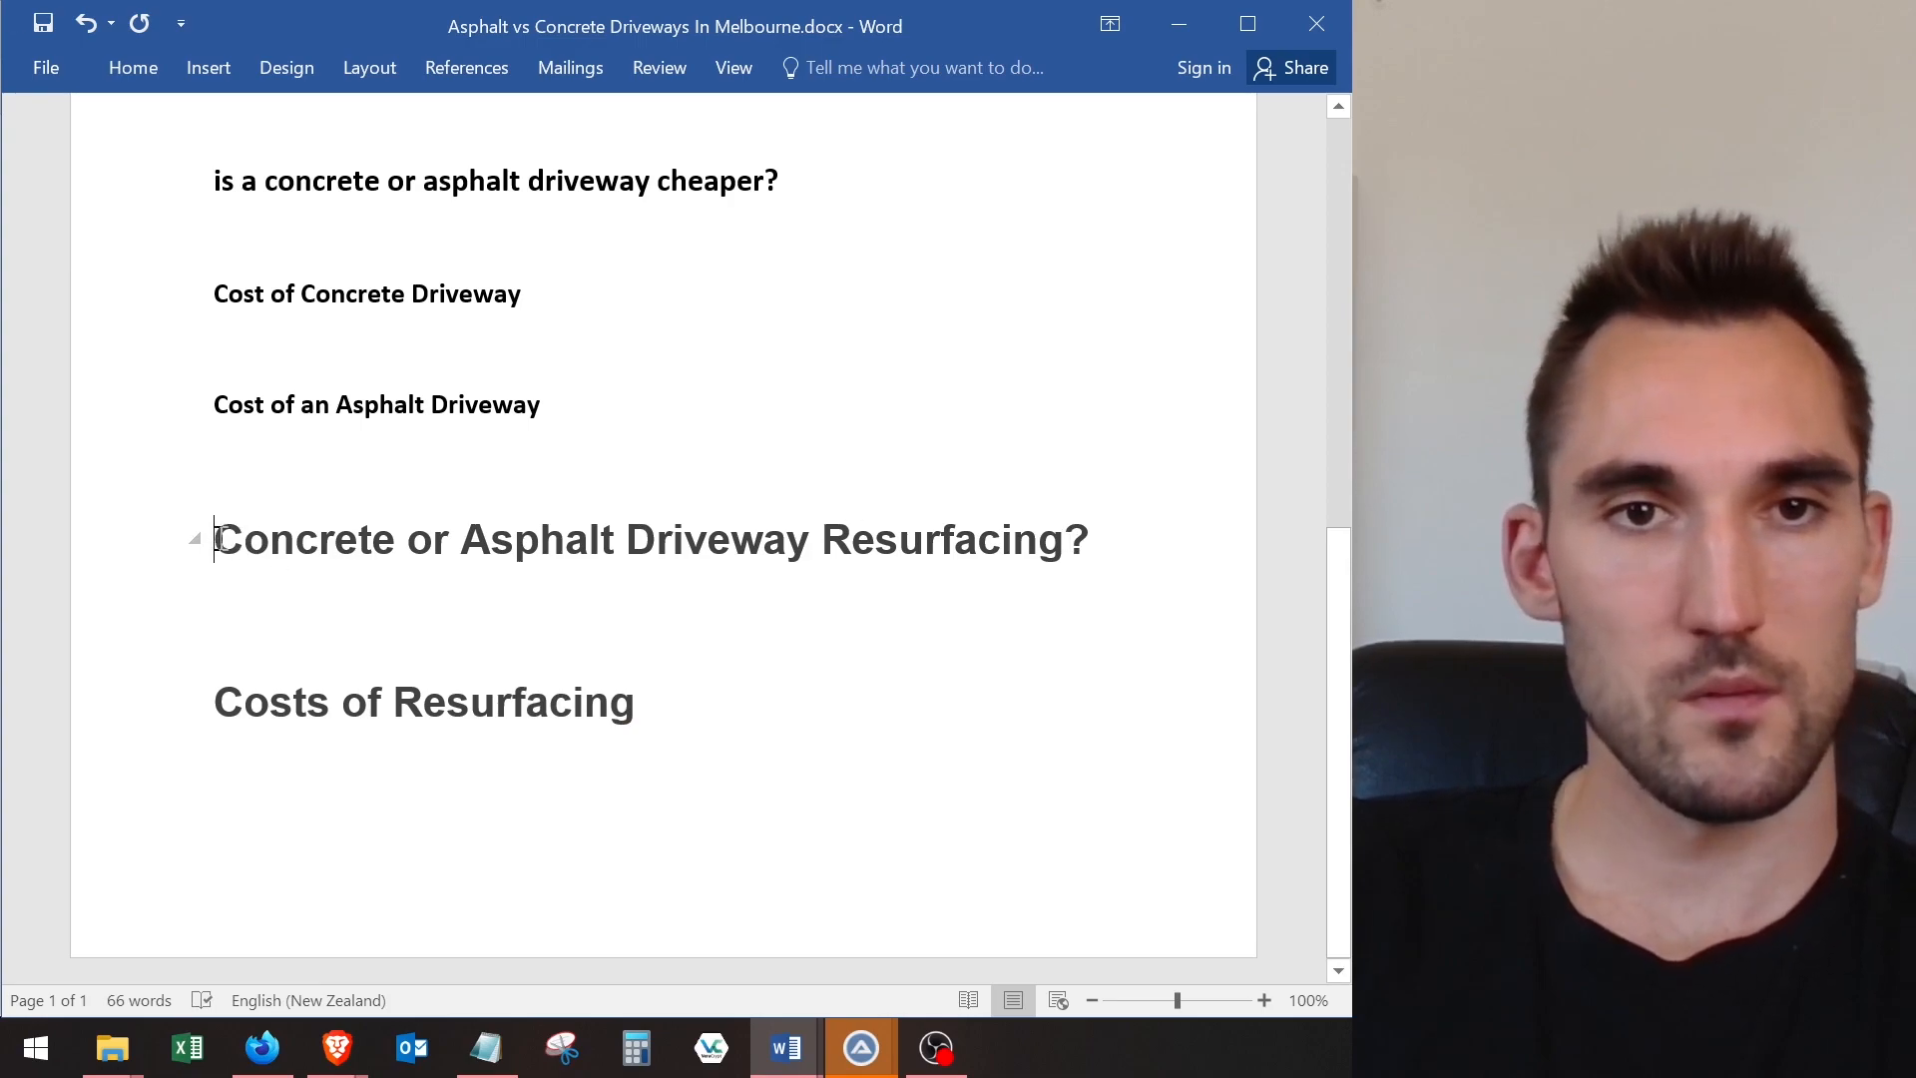
{"action": "type", "text": "Arew"}
{"action": "key", "text": "BackSpace"}
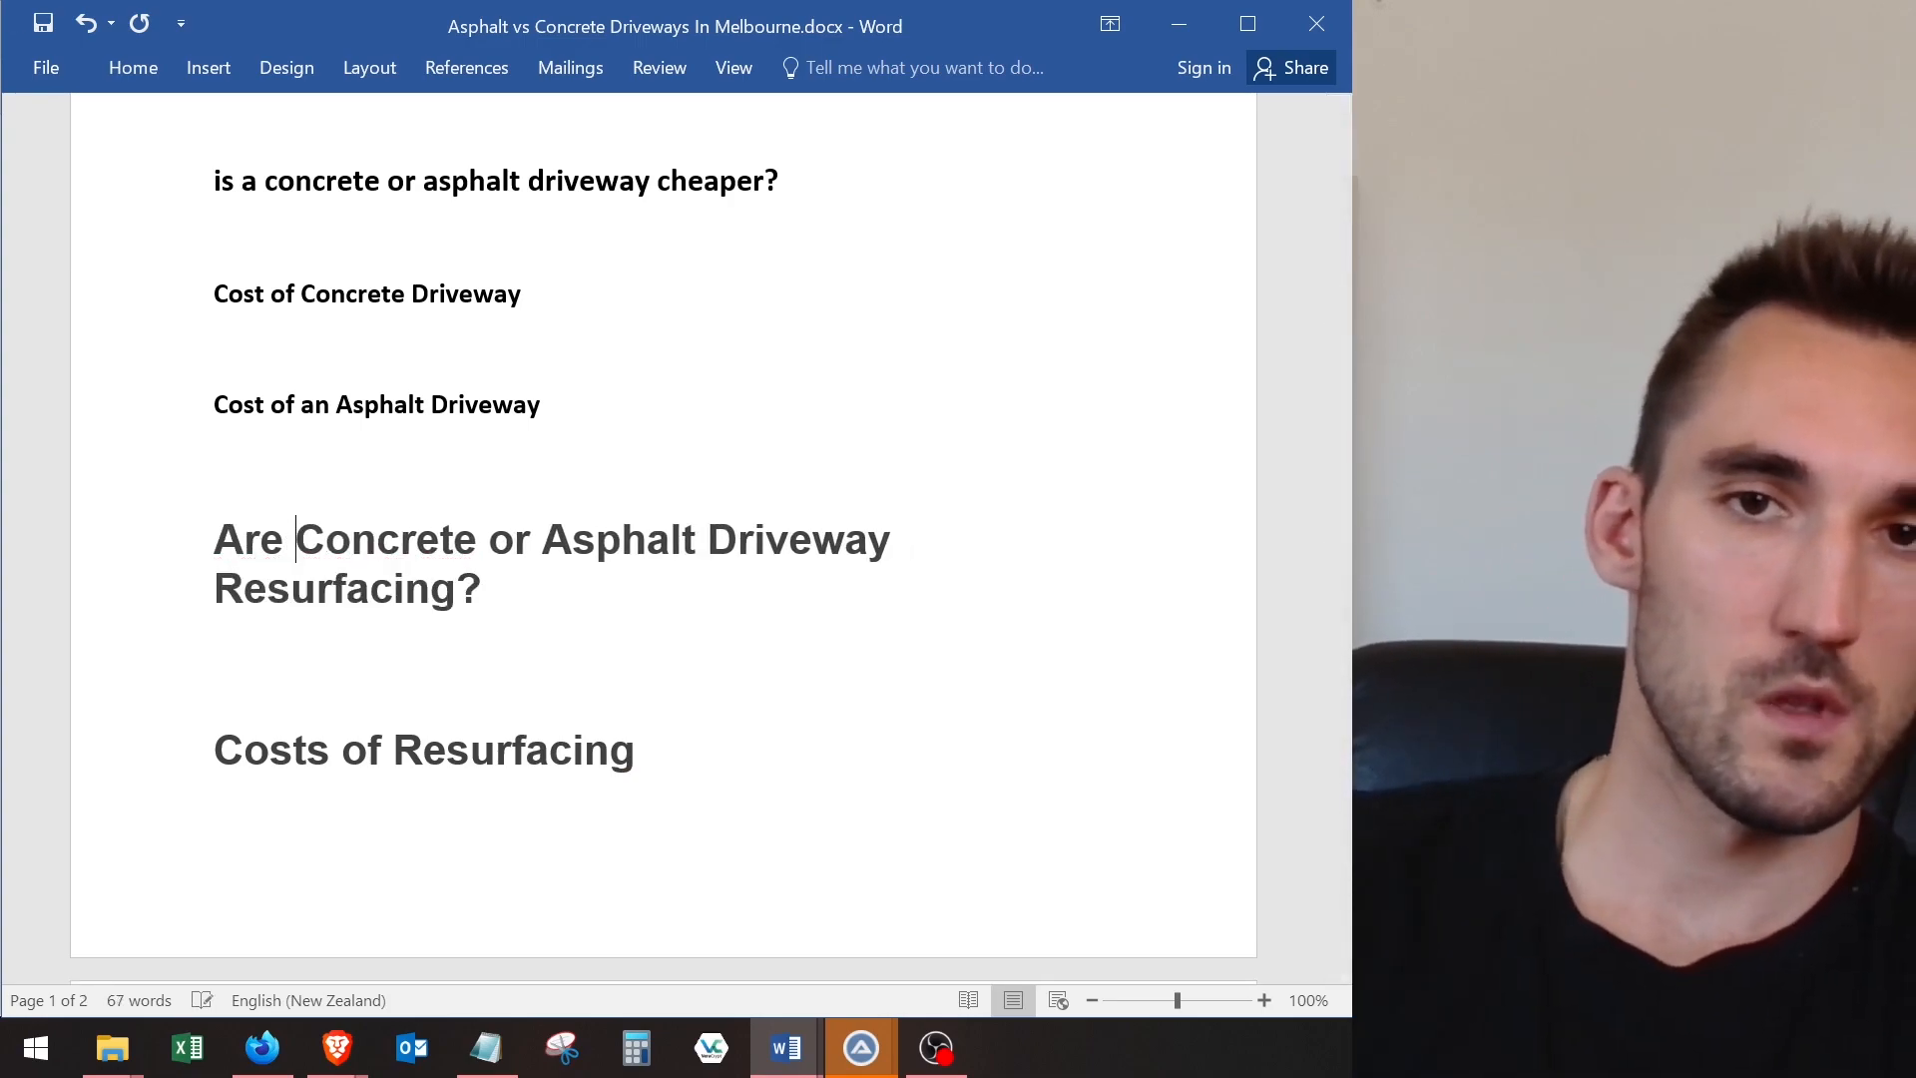
{"action": "key", "text": "Left"}
{"action": "type", "text": "s Better"}
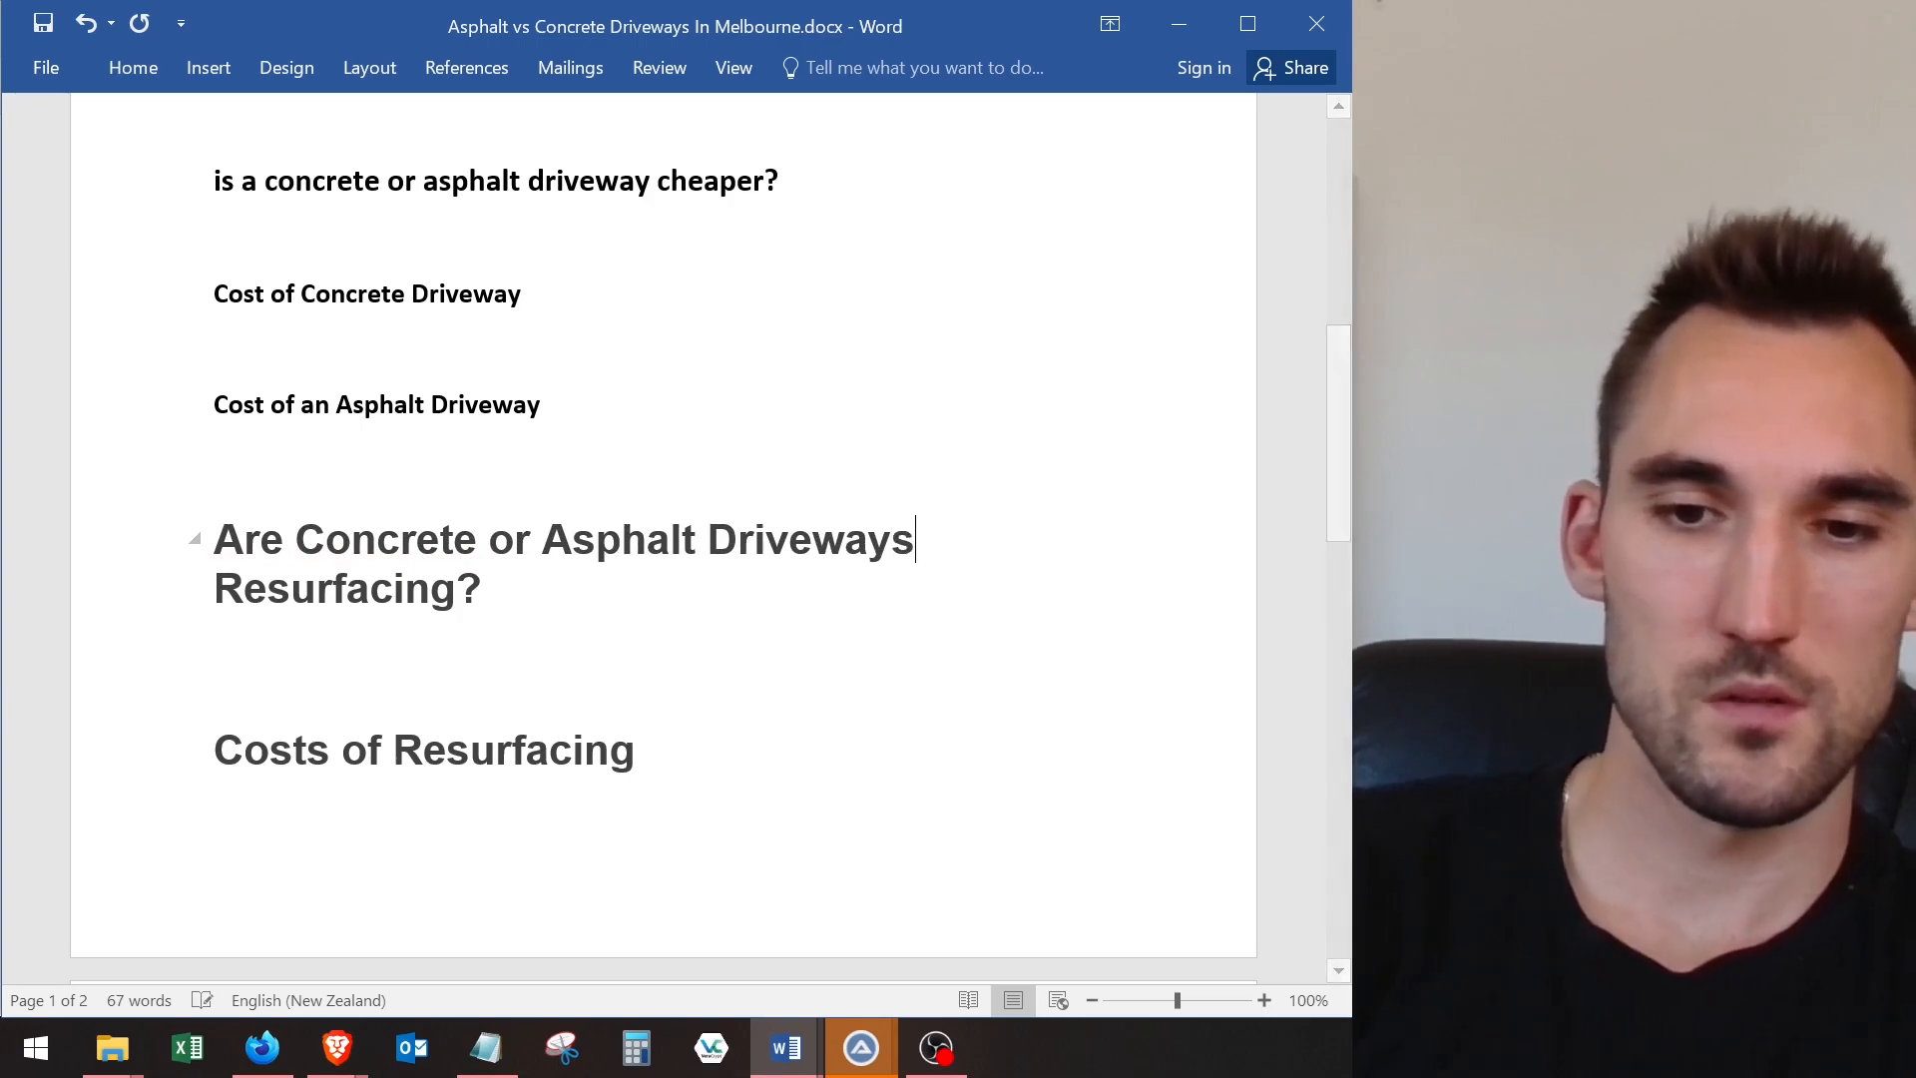
{"action": "type", "text": " F "}
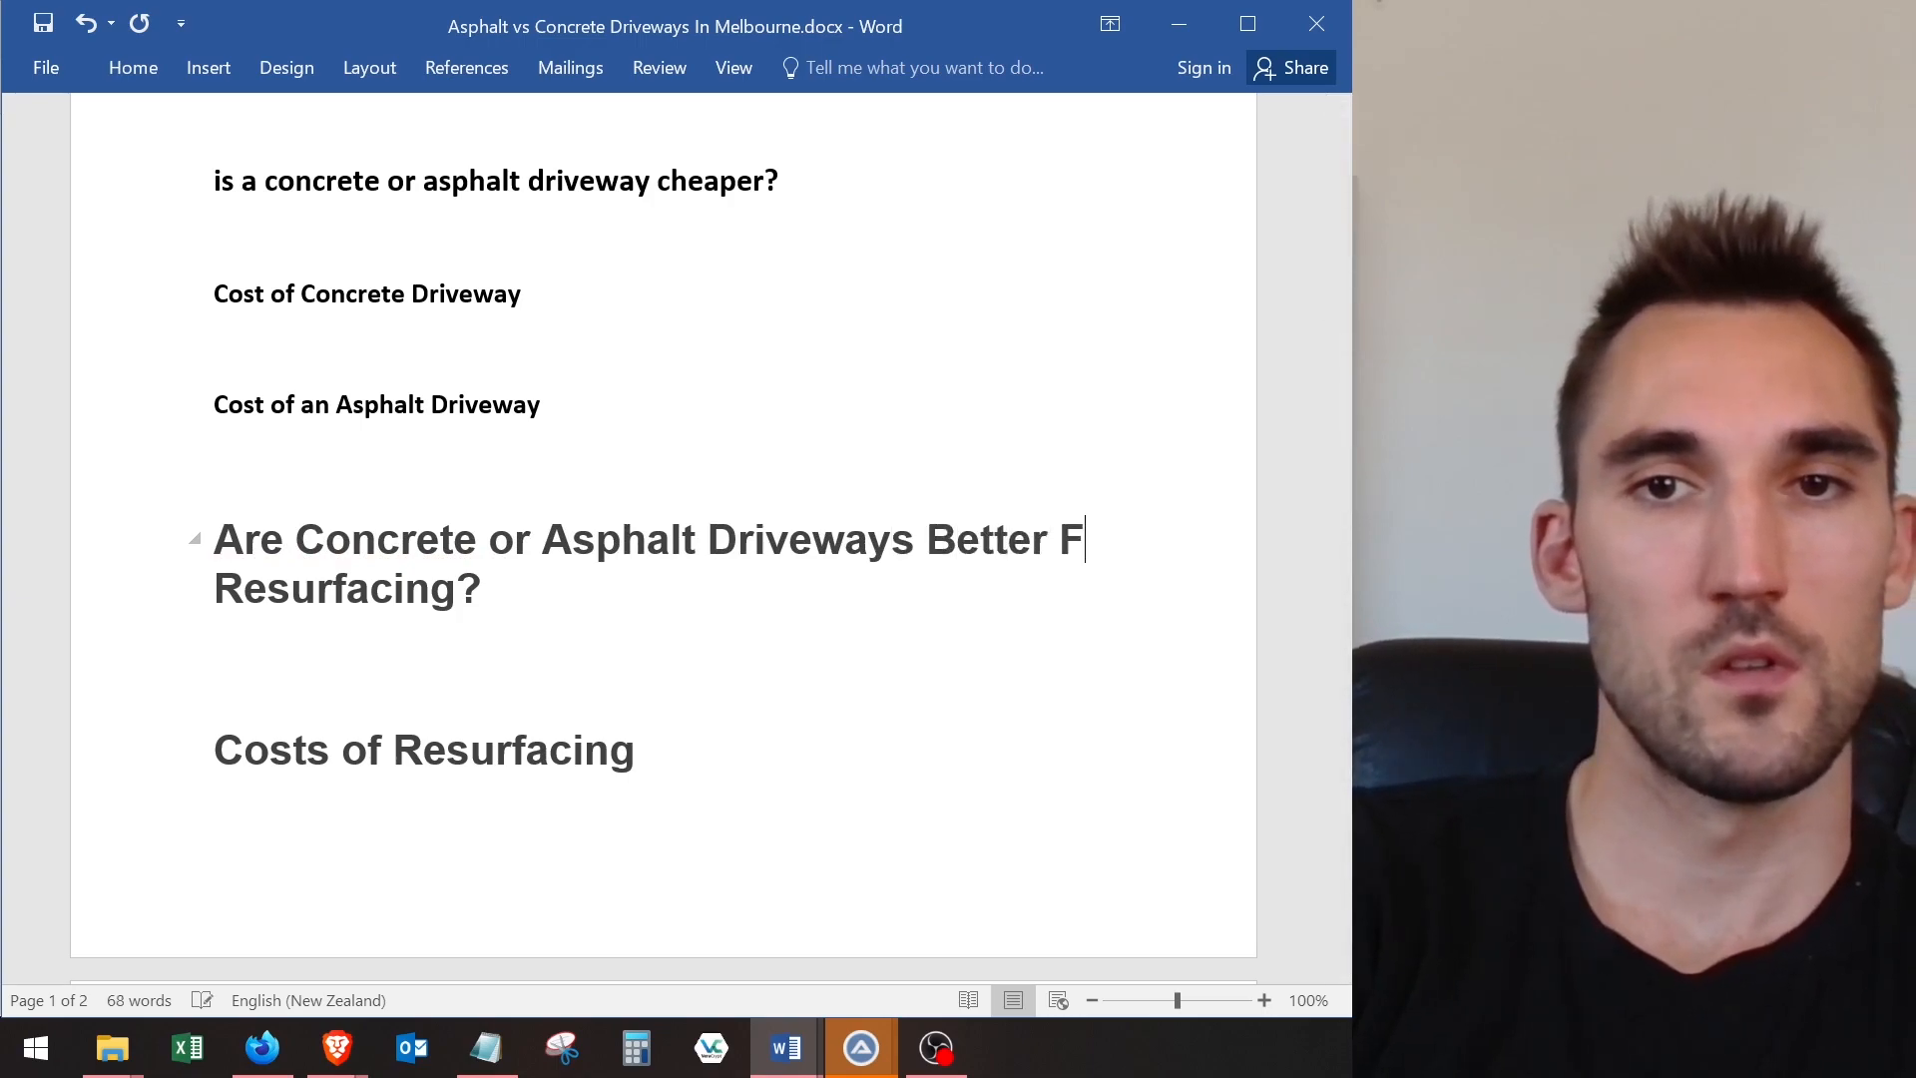
{"action": "type", "text": "or"}
- Add a question mark to the end of the "Costs of Resurfacing" heading
{"action": "scroll", "coordinate": [727, 788], "scroll_direction": "down", "scroll_amount": 2}
{"action": "left_click", "coordinate": [912, 663]}
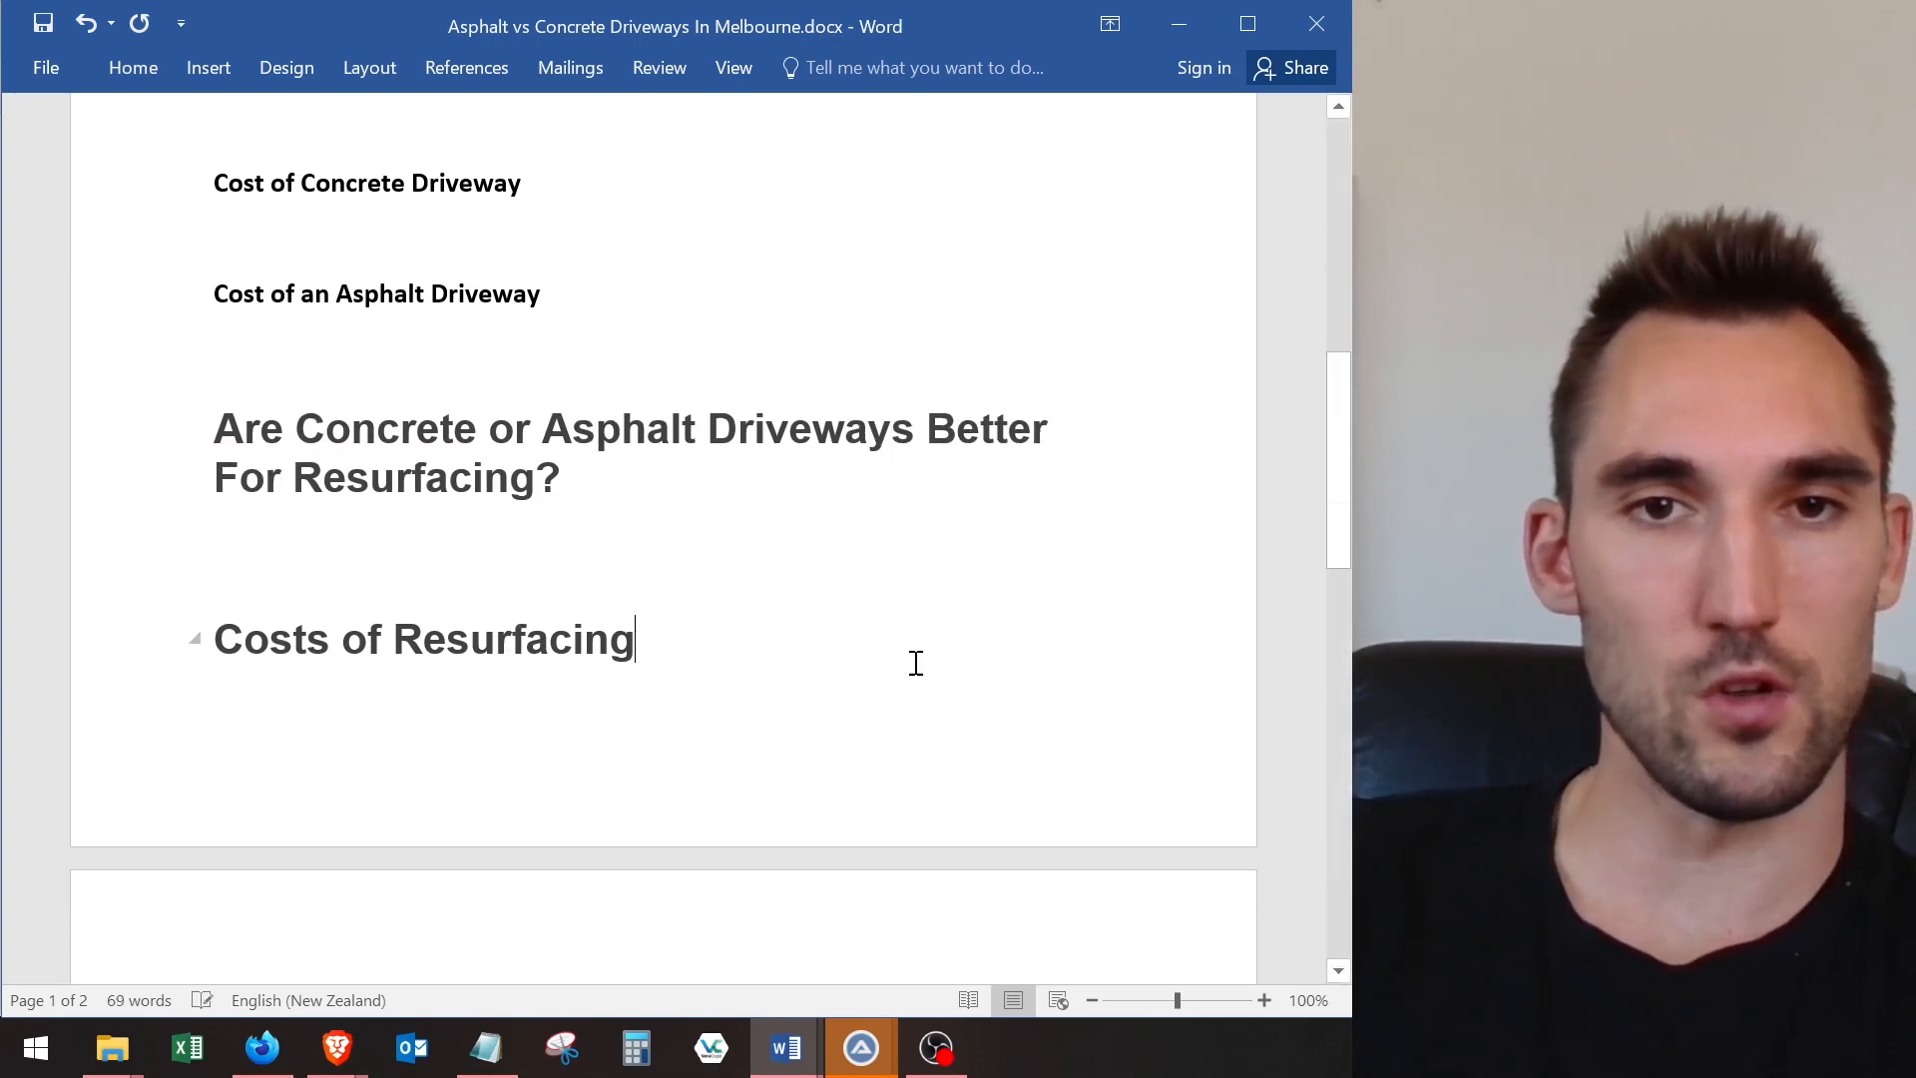
{"action": "scroll", "coordinate": [1030, 559], "scroll_direction": "down", "scroll_amount": 2}
{"action": "type", "text": "?"}
- Return to the asphalt article in the browser and examine its remaining headings down to the quote form and tags
{"action": "key", "text": "alt+Tab"}
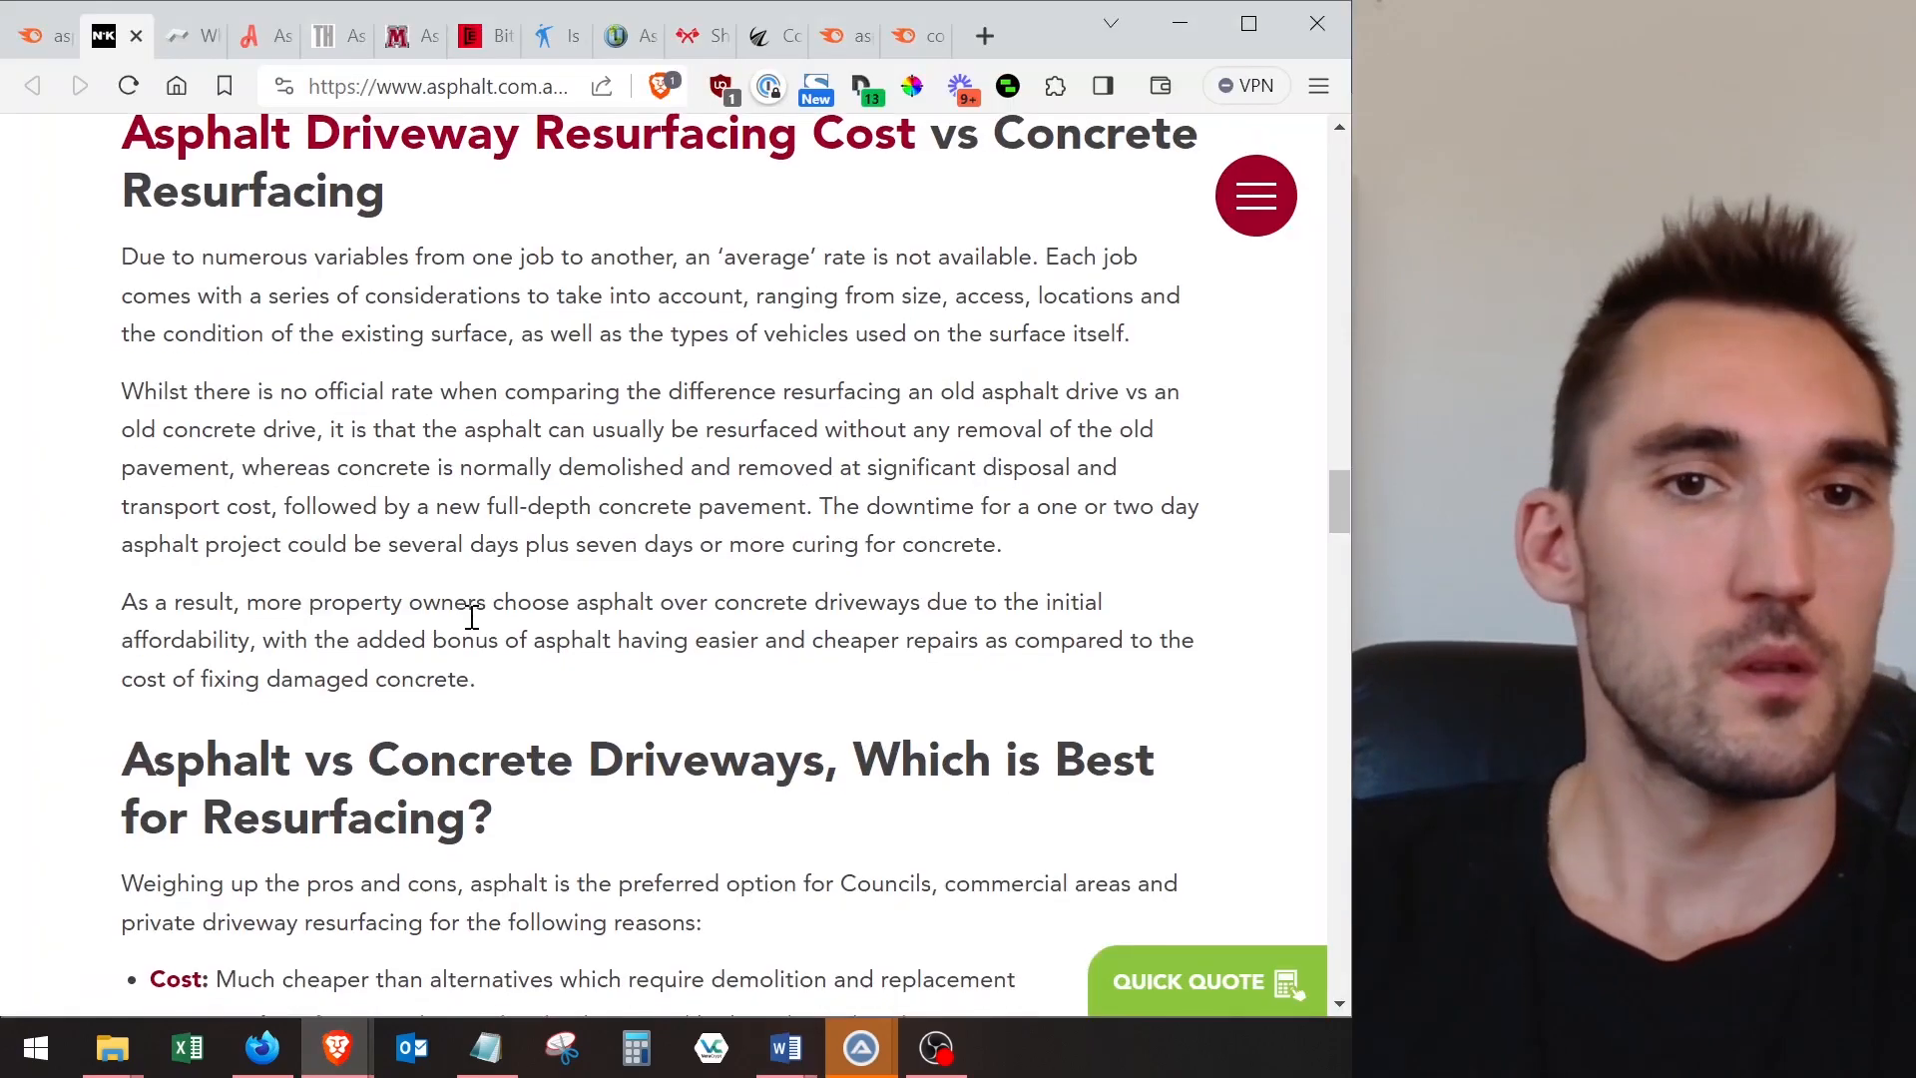
{"action": "scroll", "coordinate": [535, 574], "scroll_direction": "down", "scroll_amount": 10}
{"action": "left_click_drag", "start_coordinate": [1067, 308], "coordinate": [105, 314]}
{"action": "scroll", "coordinate": [551, 458], "scroll_direction": "down", "scroll_amount": 5}
{"action": "scroll", "coordinate": [622, 442], "scroll_direction": "up", "scroll_amount": 1}
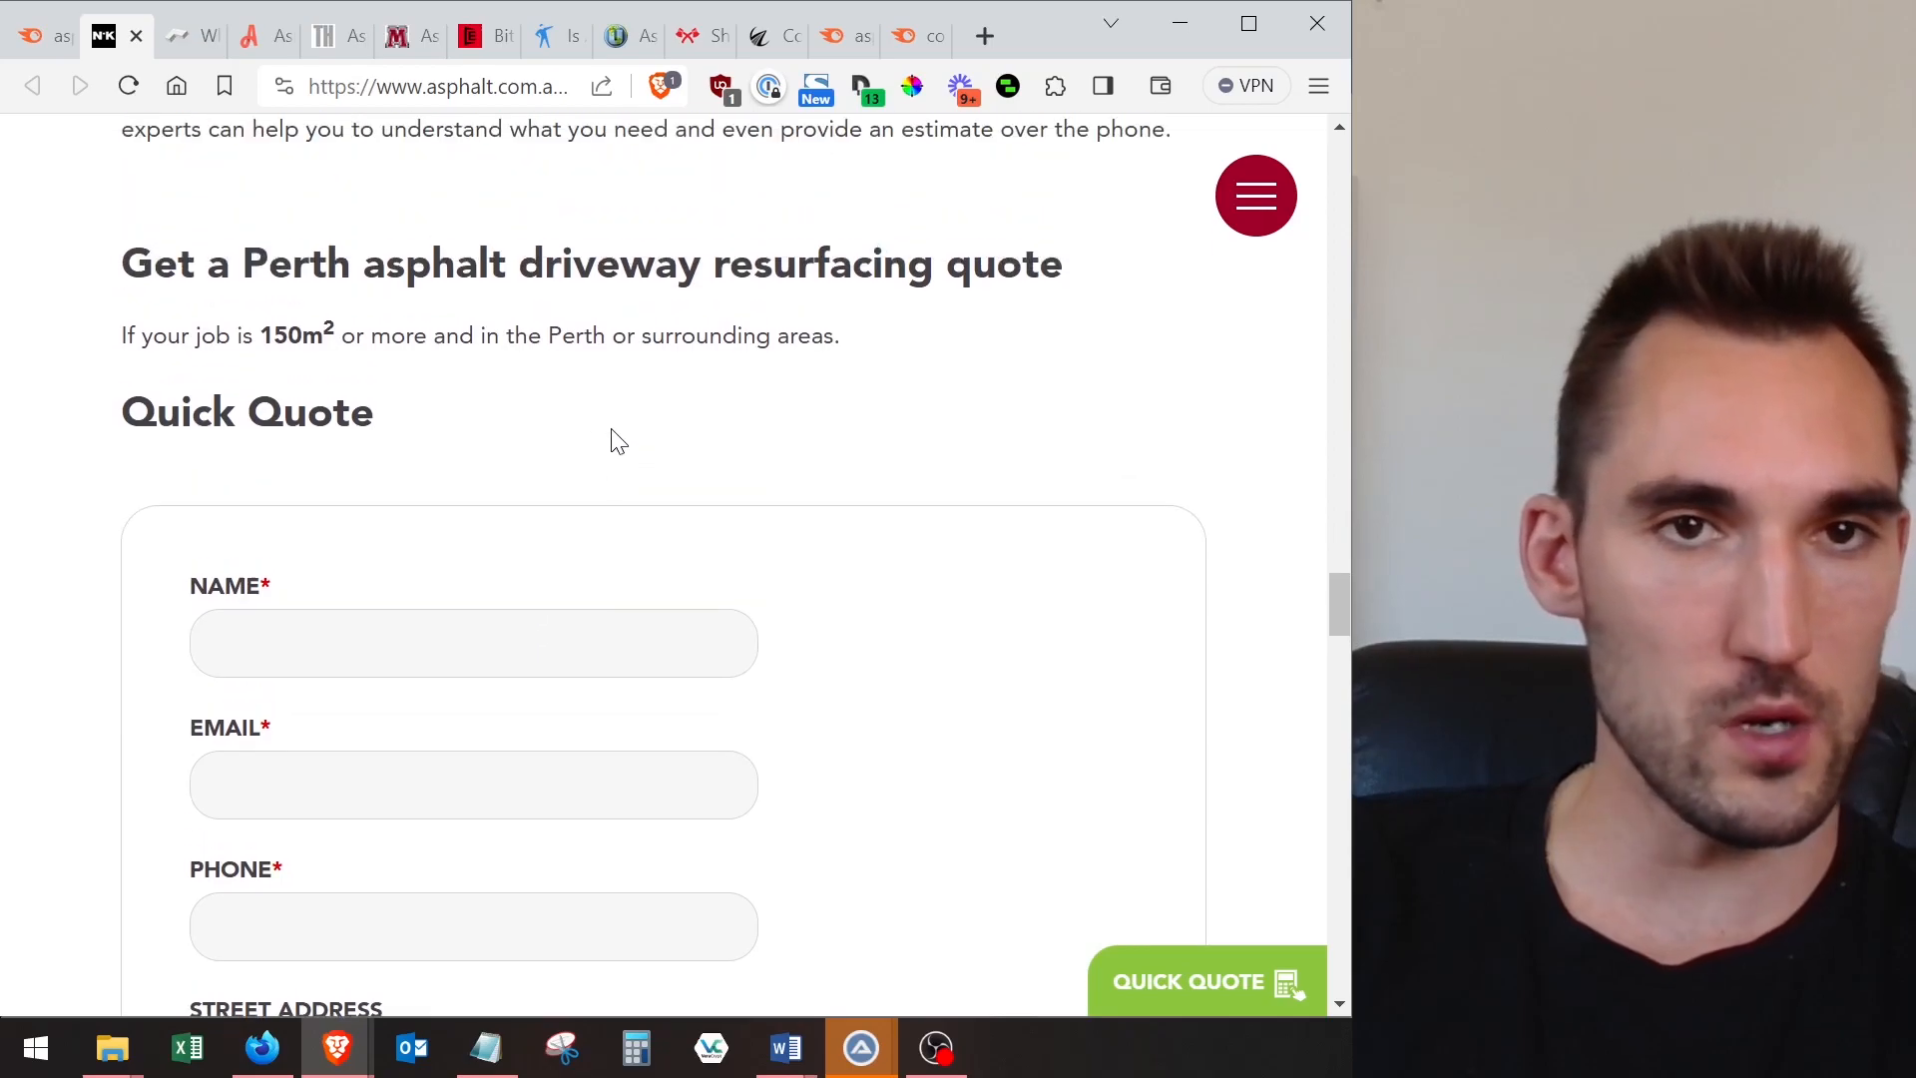
{"action": "left_click_drag", "start_coordinate": [404, 258], "coordinate": [936, 261]}
{"action": "scroll", "coordinate": [1021, 535], "scroll_direction": "down", "scroll_amount": 12}
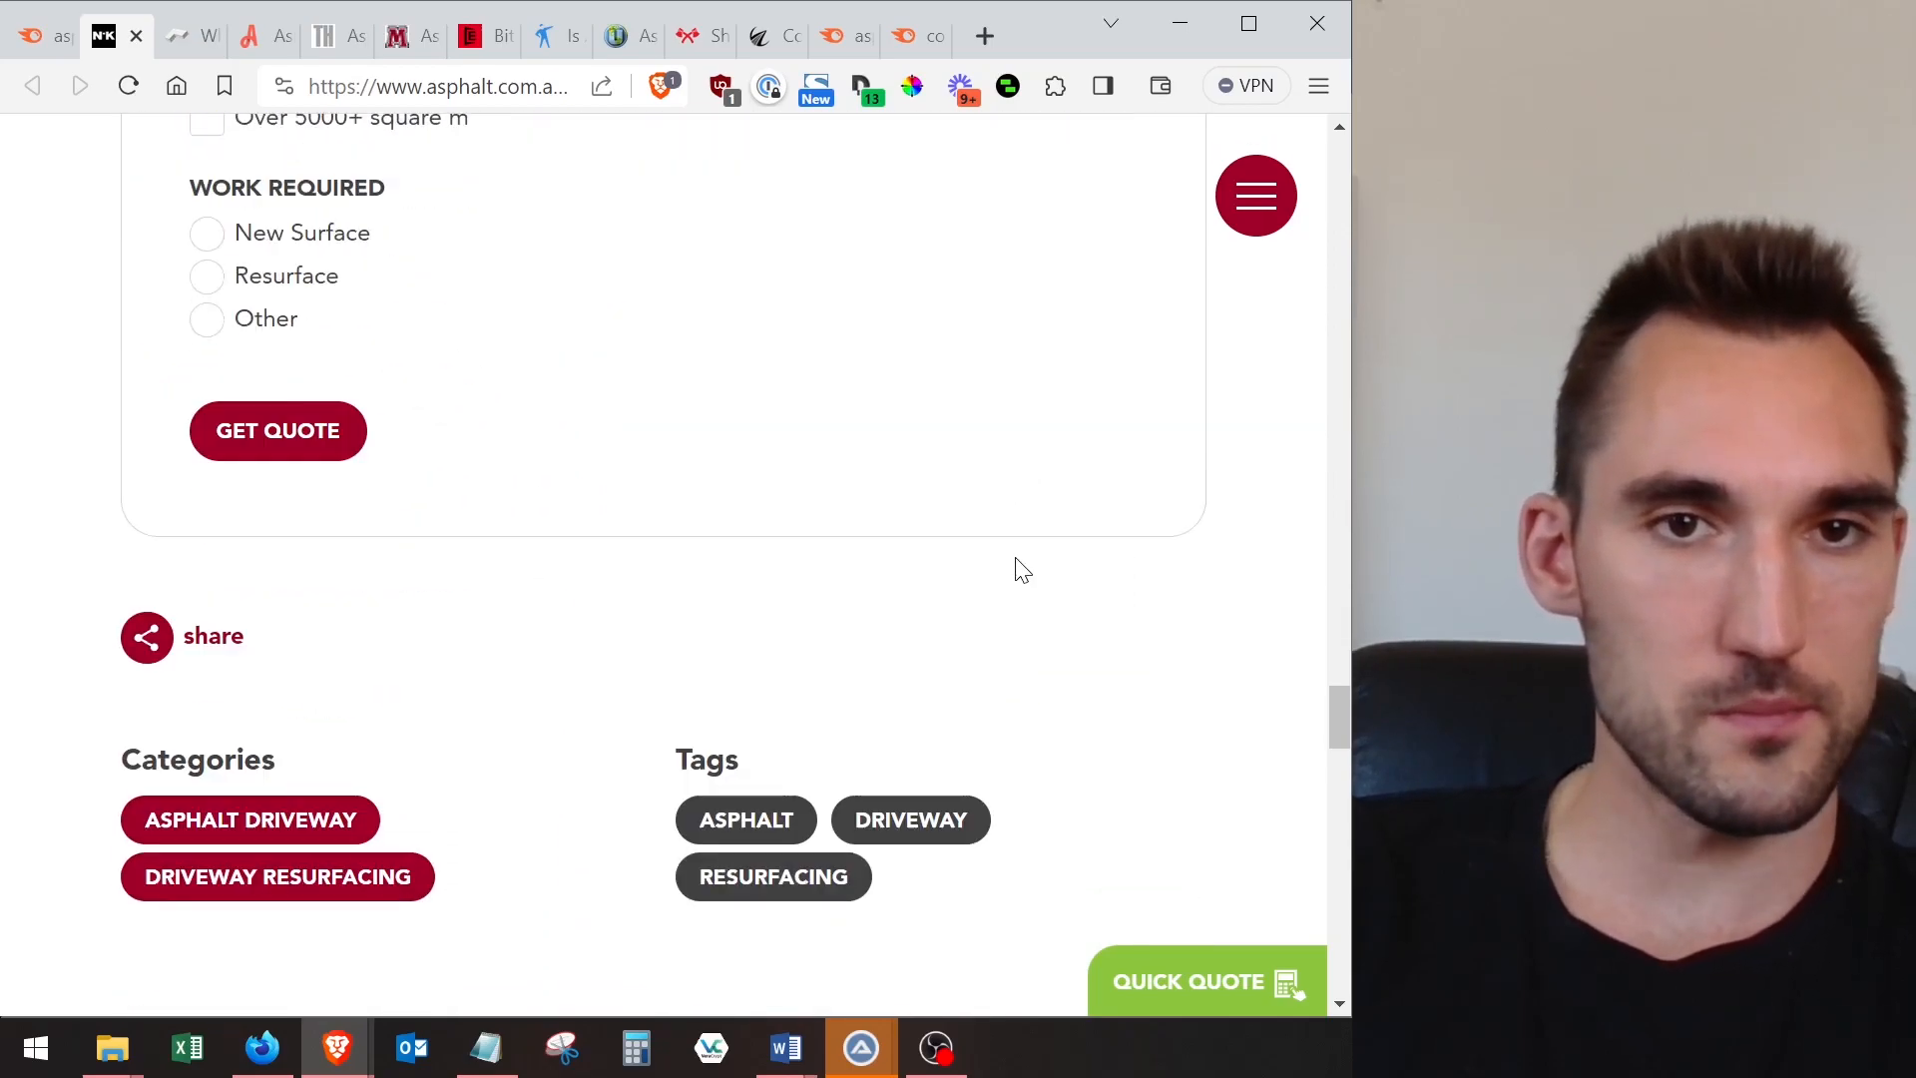
{"action": "scroll", "coordinate": [1022, 570], "scroll_direction": "down", "scroll_amount": 5}
{"action": "scroll", "coordinate": [1018, 610], "scroll_direction": "up", "scroll_amount": 15}
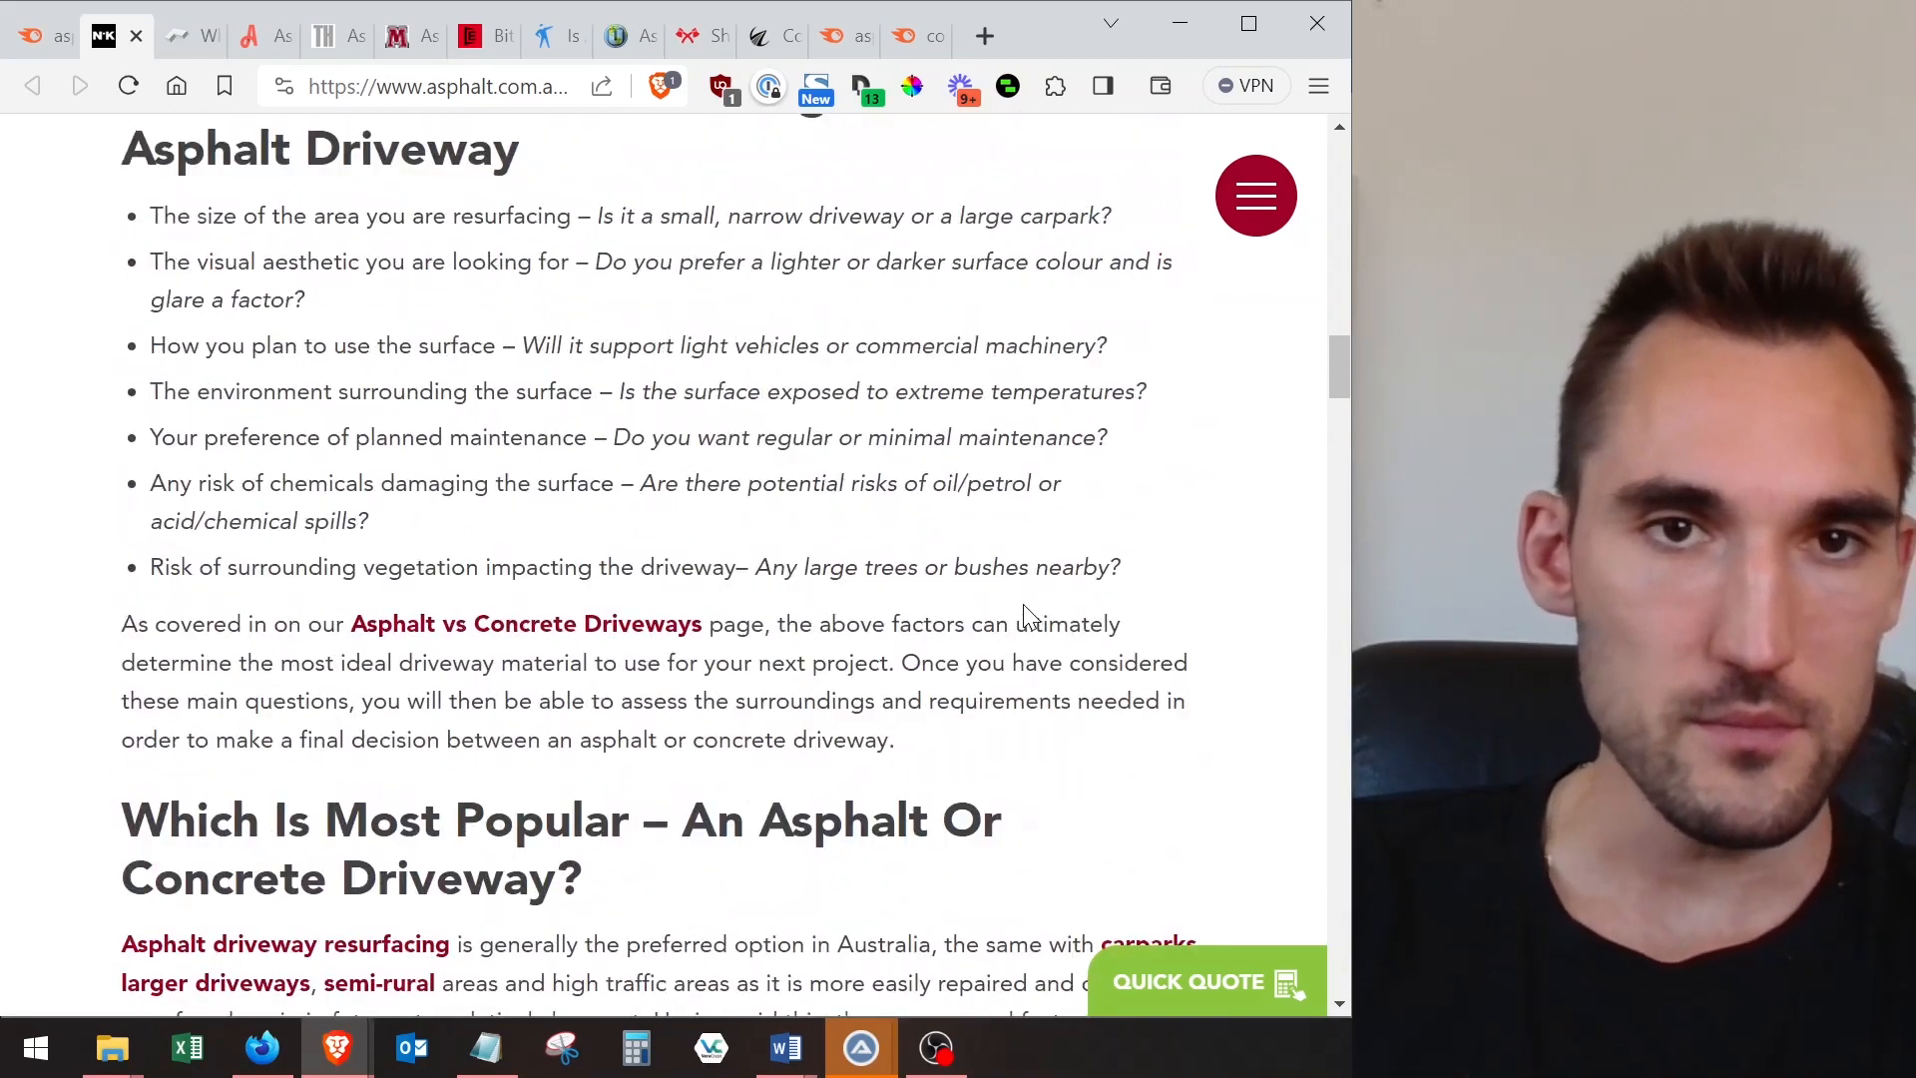
{"action": "scroll", "coordinate": [1028, 613], "scroll_direction": "up", "scroll_amount": 10}
- Open the Concept Concrete article and inspect the HTML tags of its bold section titles
{"action": "left_click", "coordinate": [190, 36]}
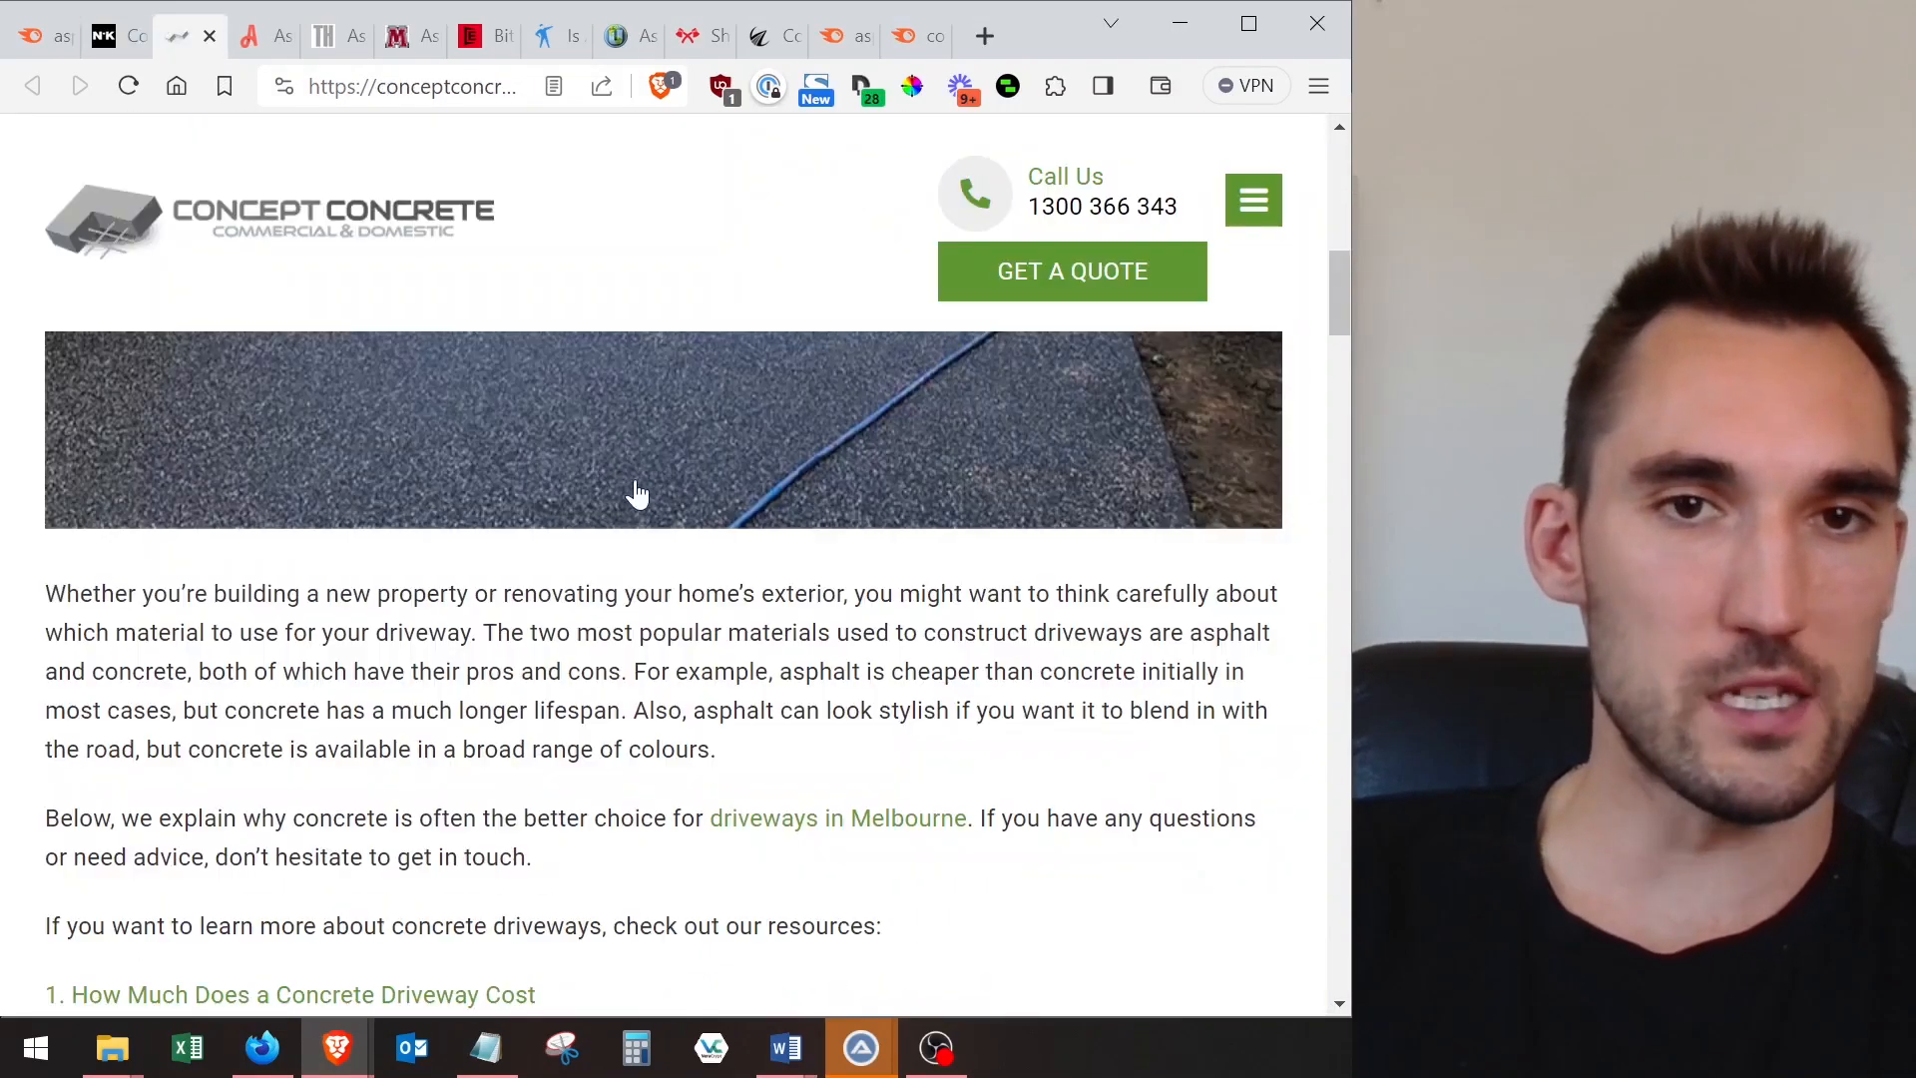
{"action": "scroll", "coordinate": [619, 474], "scroll_direction": "down", "scroll_amount": 7}
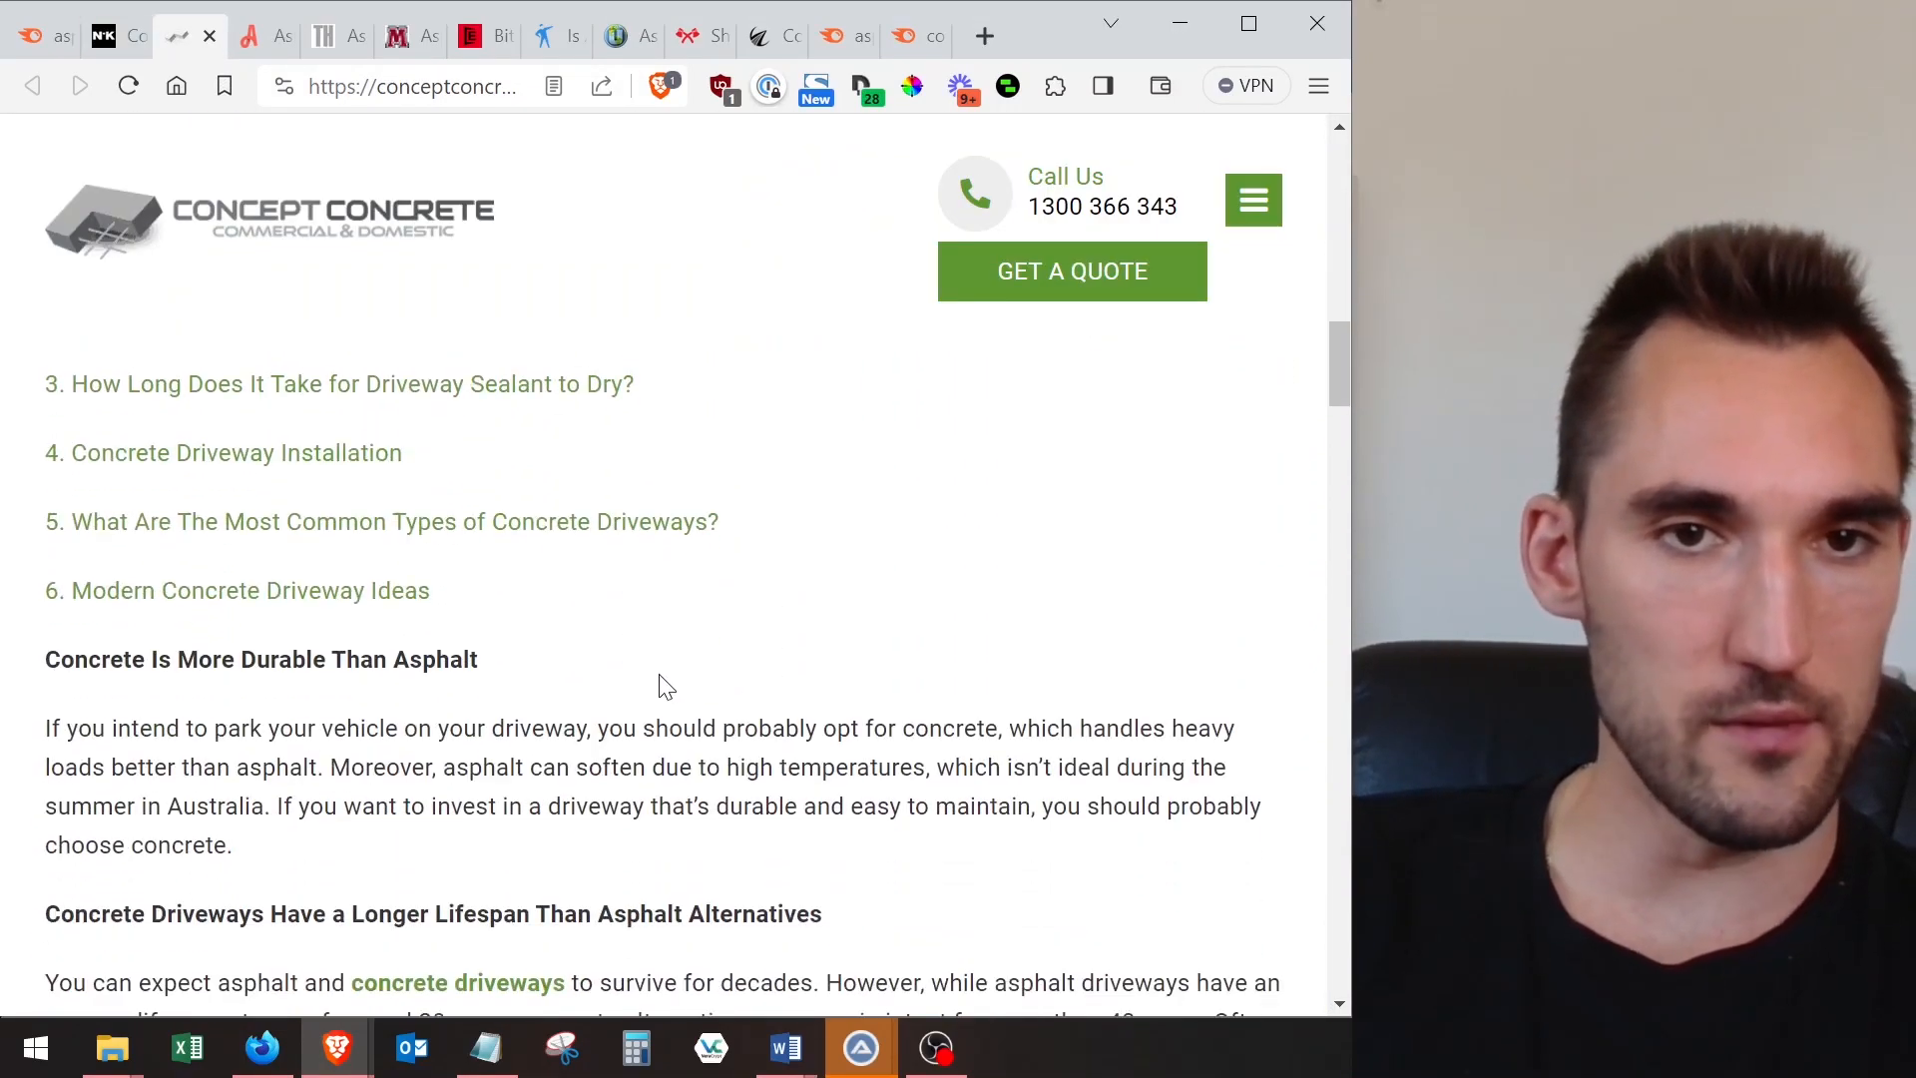
{"action": "right_click", "coordinate": [662, 683]}
{"action": "left_click", "coordinate": [736, 676]}
{"action": "right_click", "coordinate": [750, 655]}
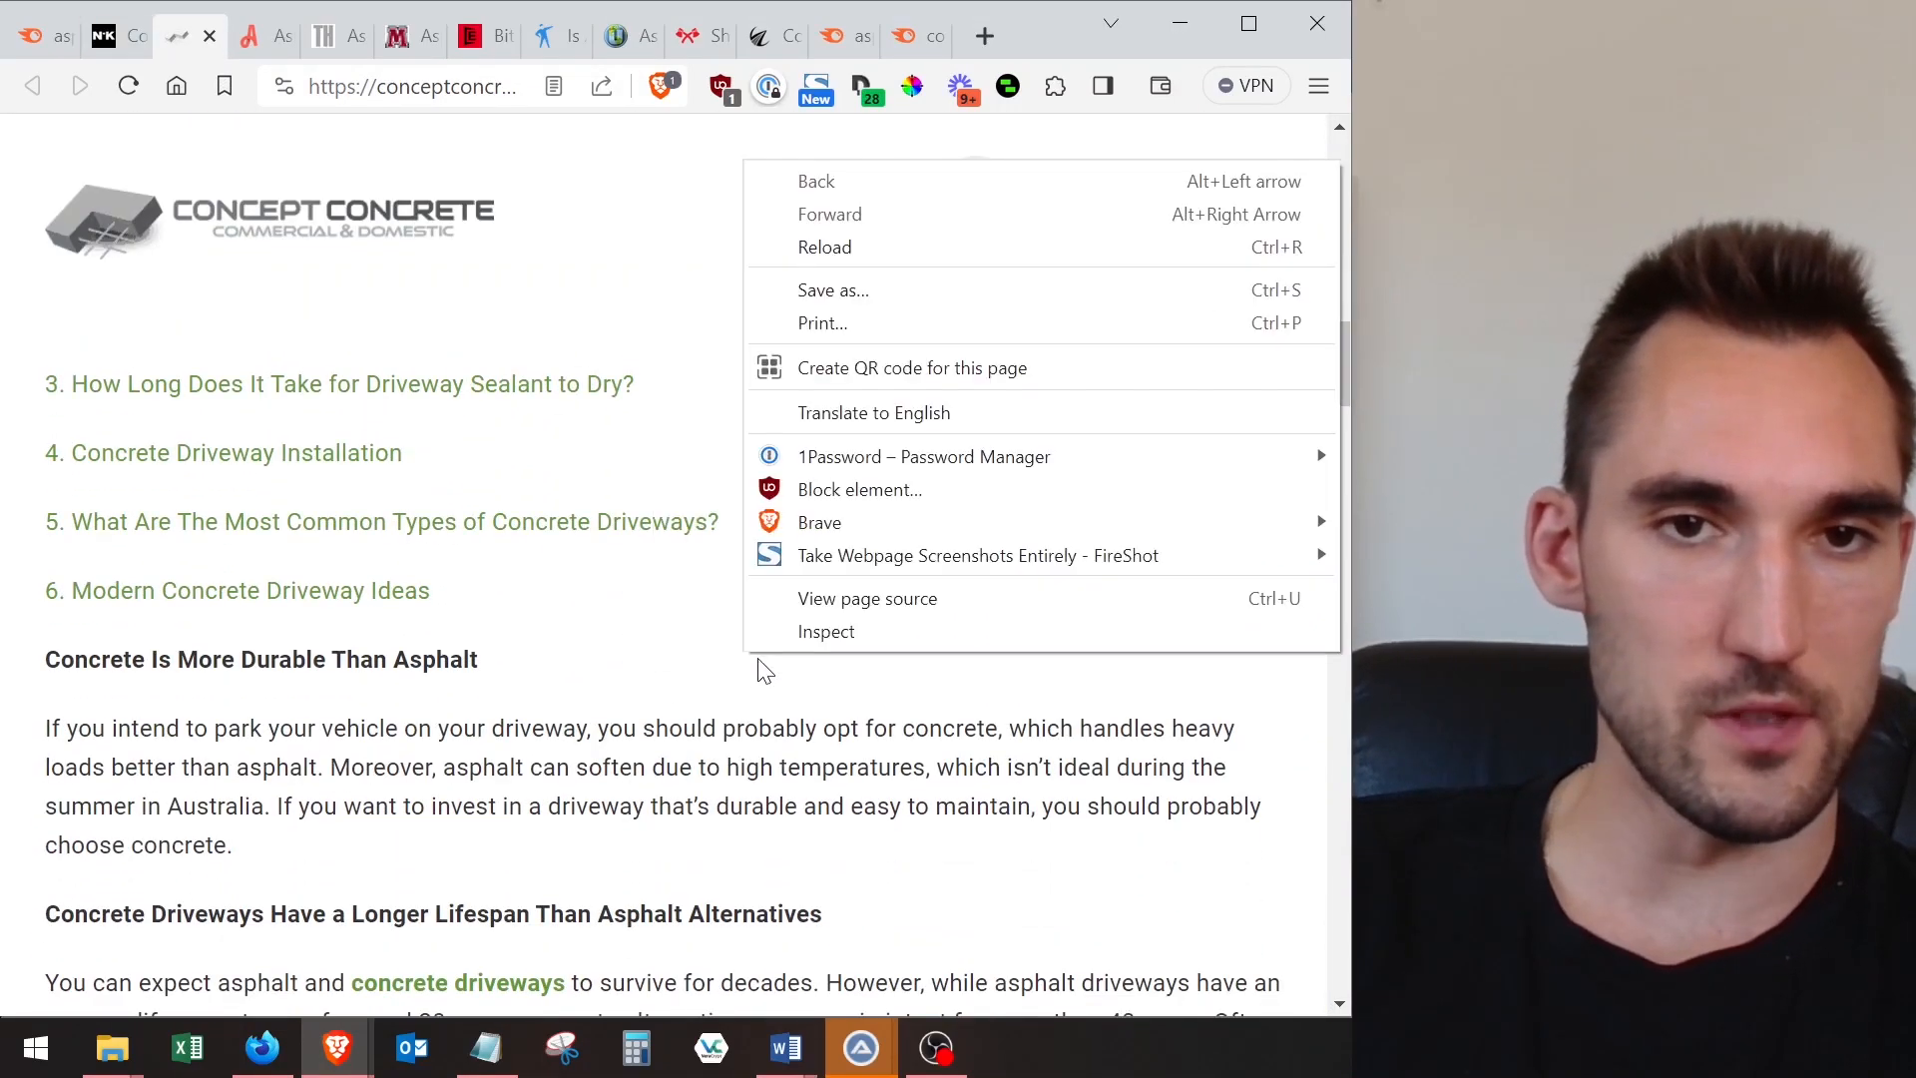
{"action": "left_click", "coordinate": [826, 633]}
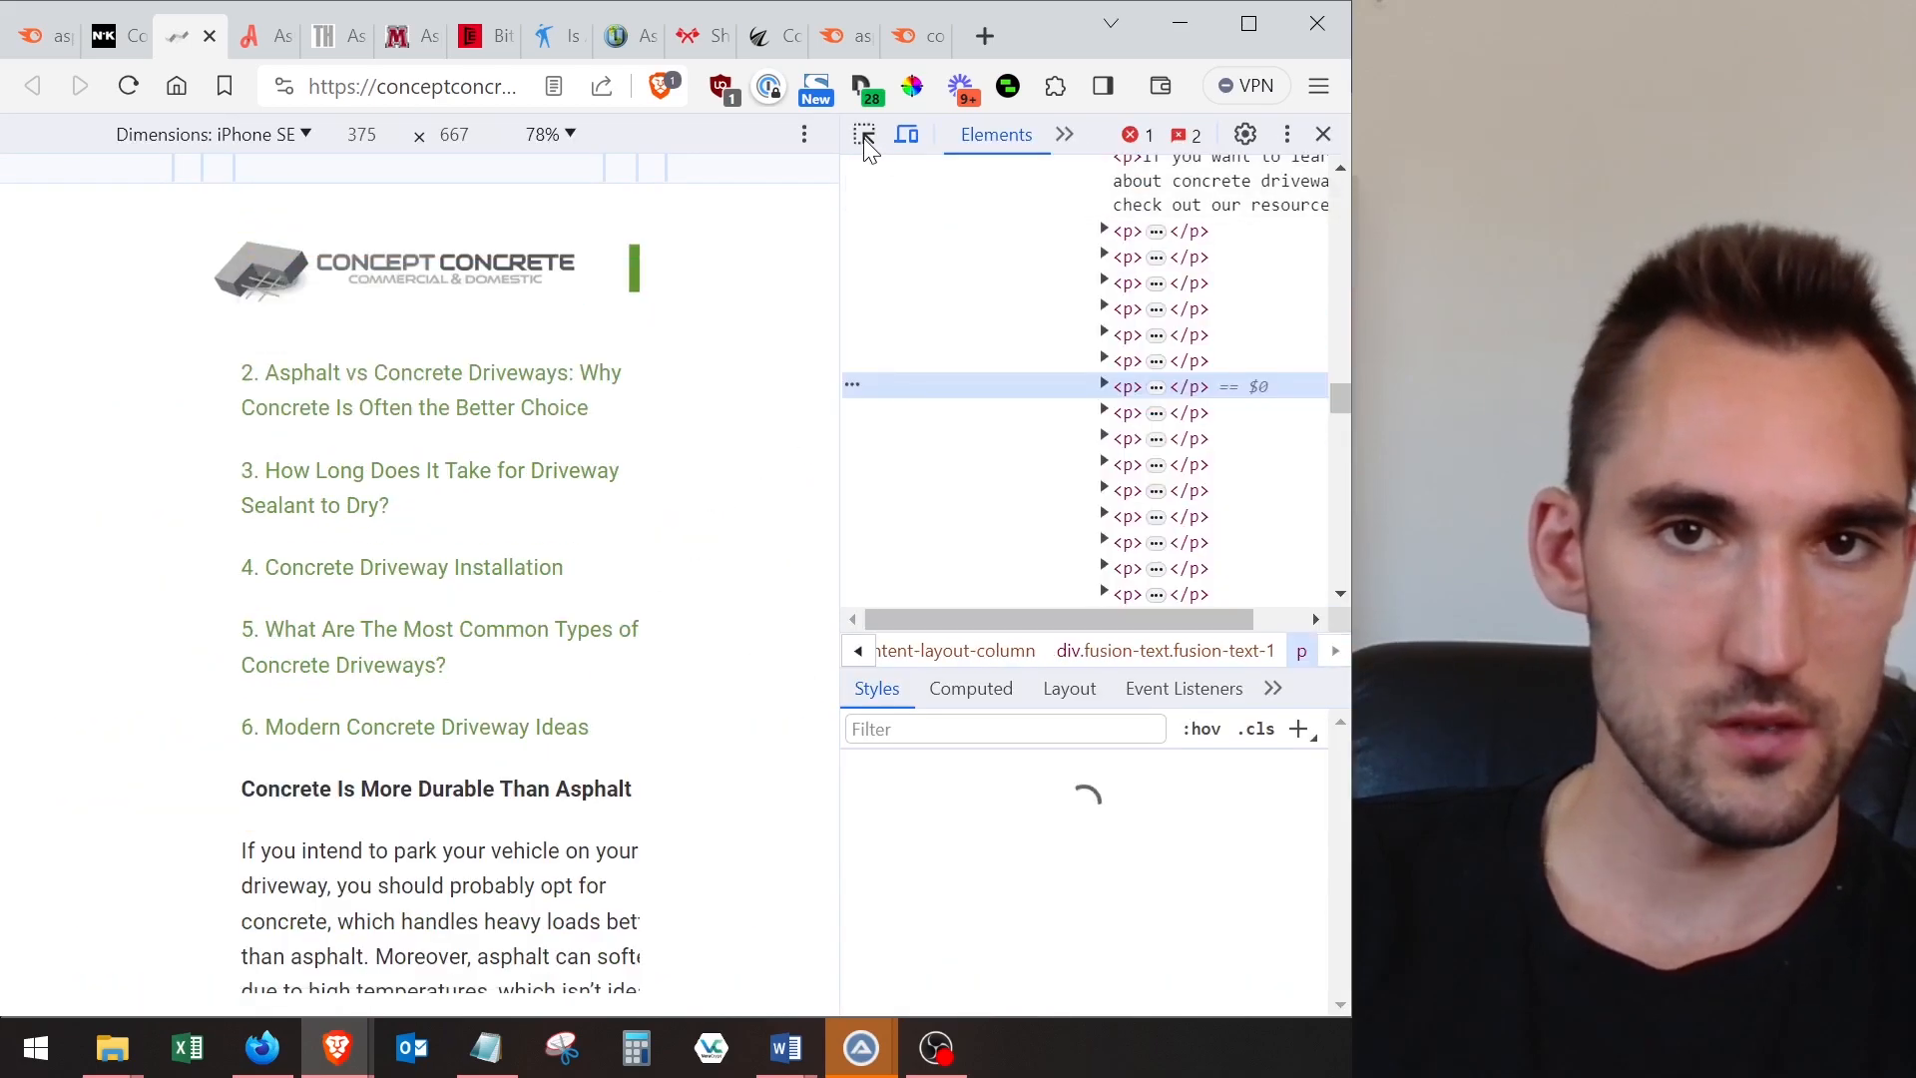
{"action": "left_click", "coordinate": [864, 138]}
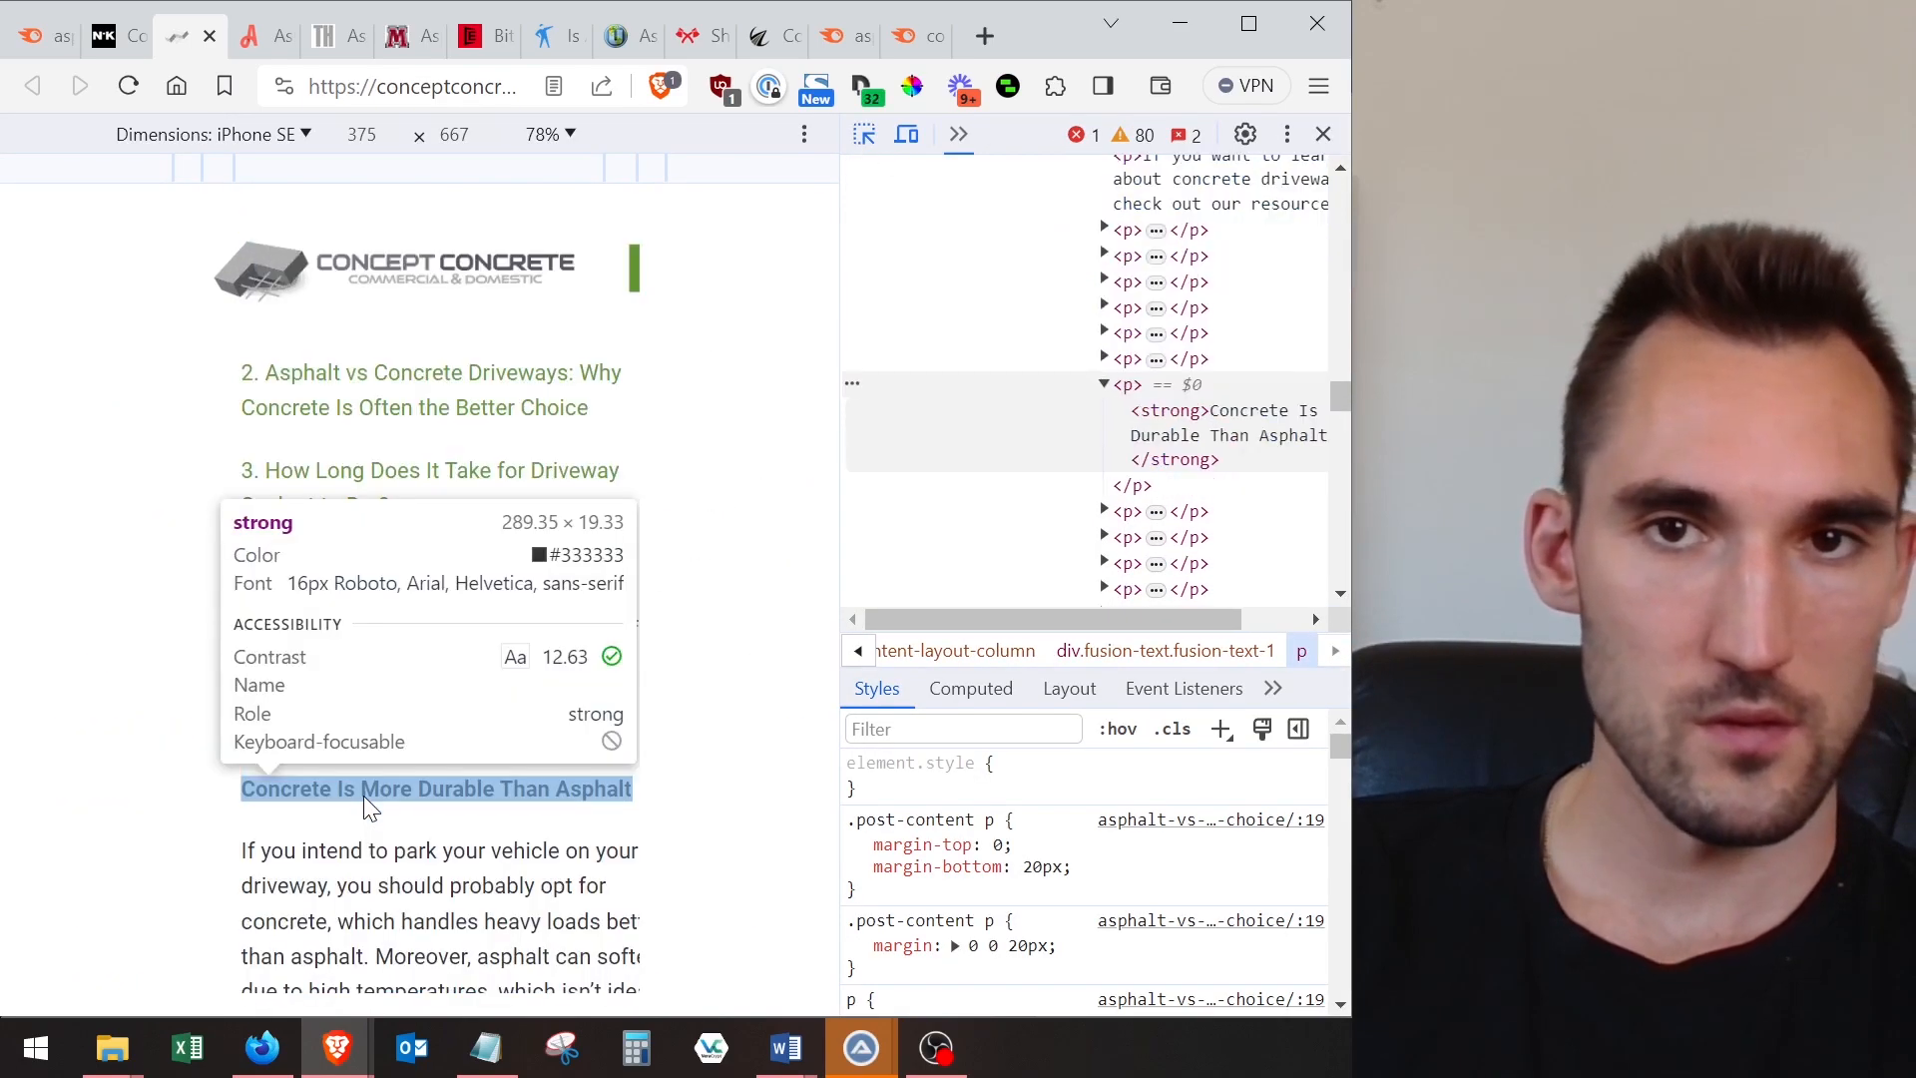
{"action": "scroll", "coordinate": [363, 795], "scroll_direction": "down", "scroll_amount": 7}
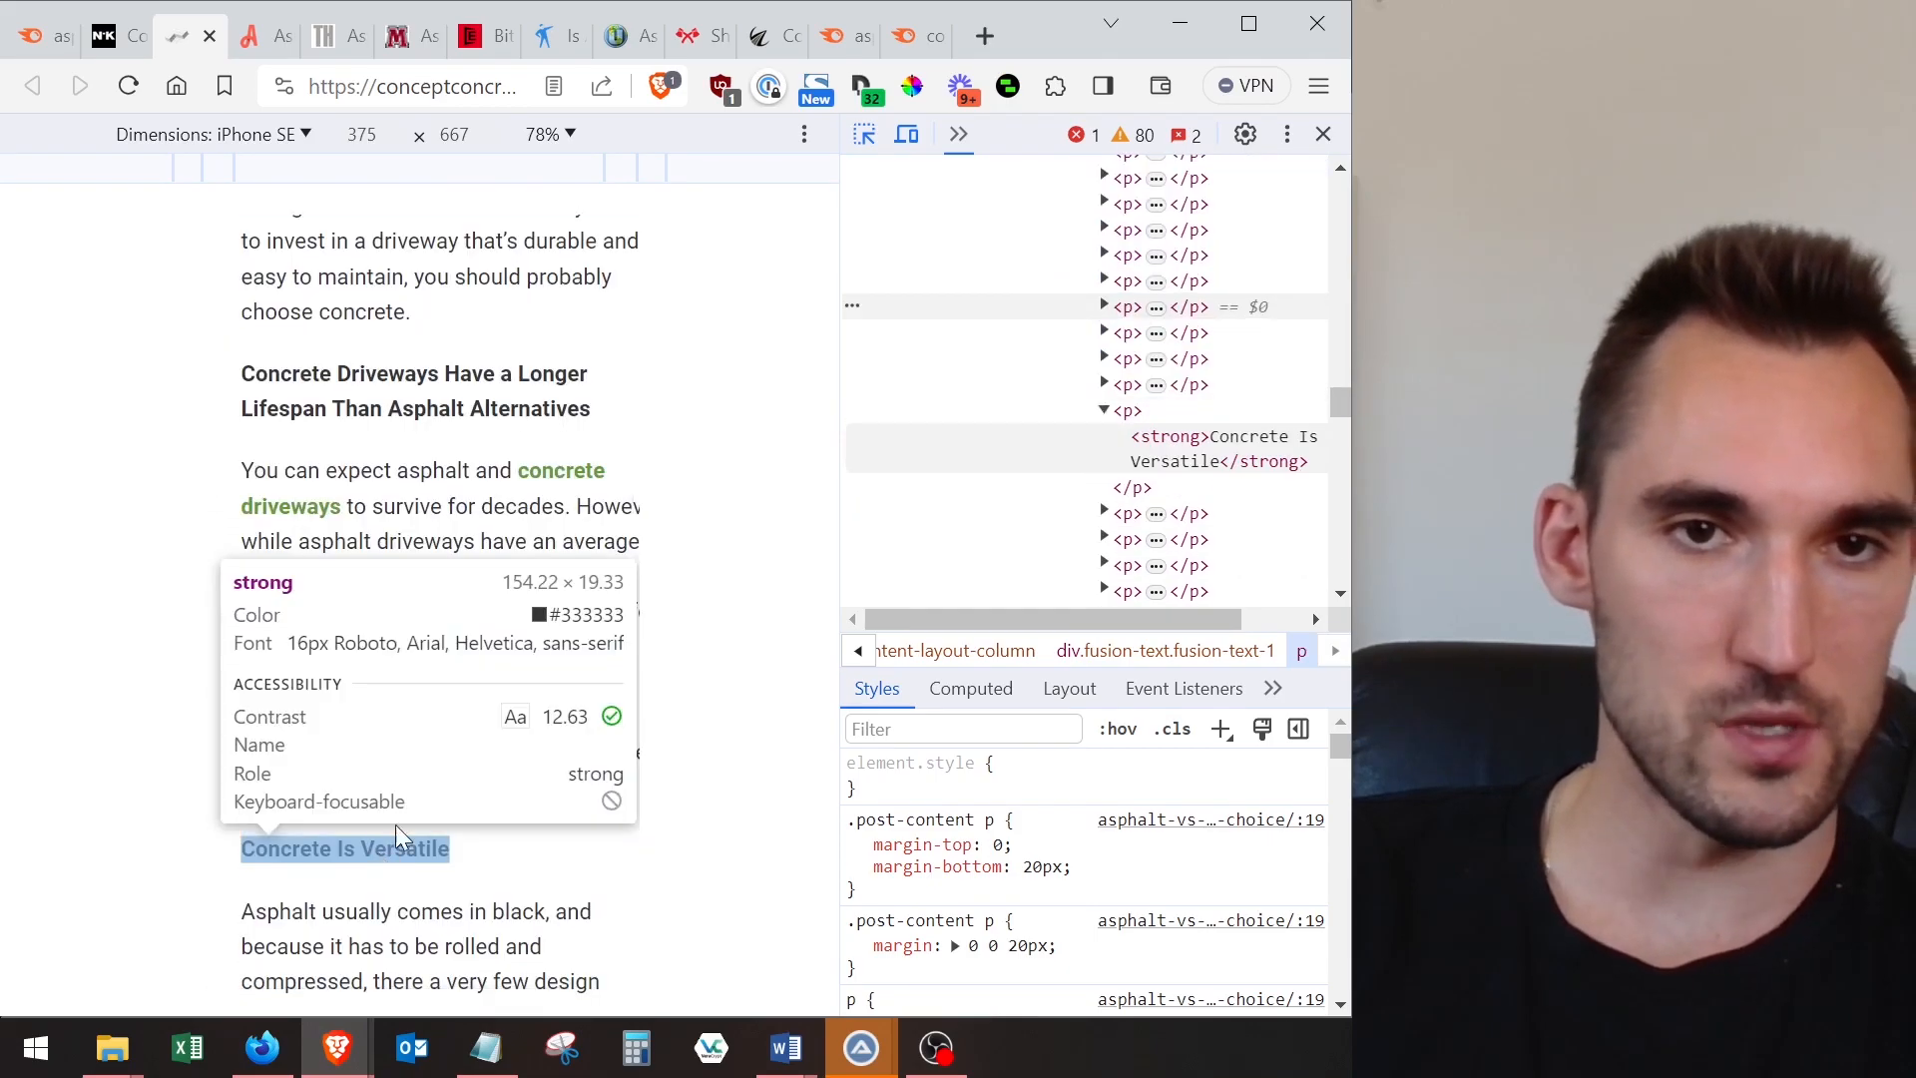
- Close the developer tools and read the Concept Concrete sections on durability and lifespan for heading ideas
{"action": "left_click", "coordinate": [1324, 135]}
{"action": "scroll", "coordinate": [509, 709], "scroll_direction": "up", "scroll_amount": 10}
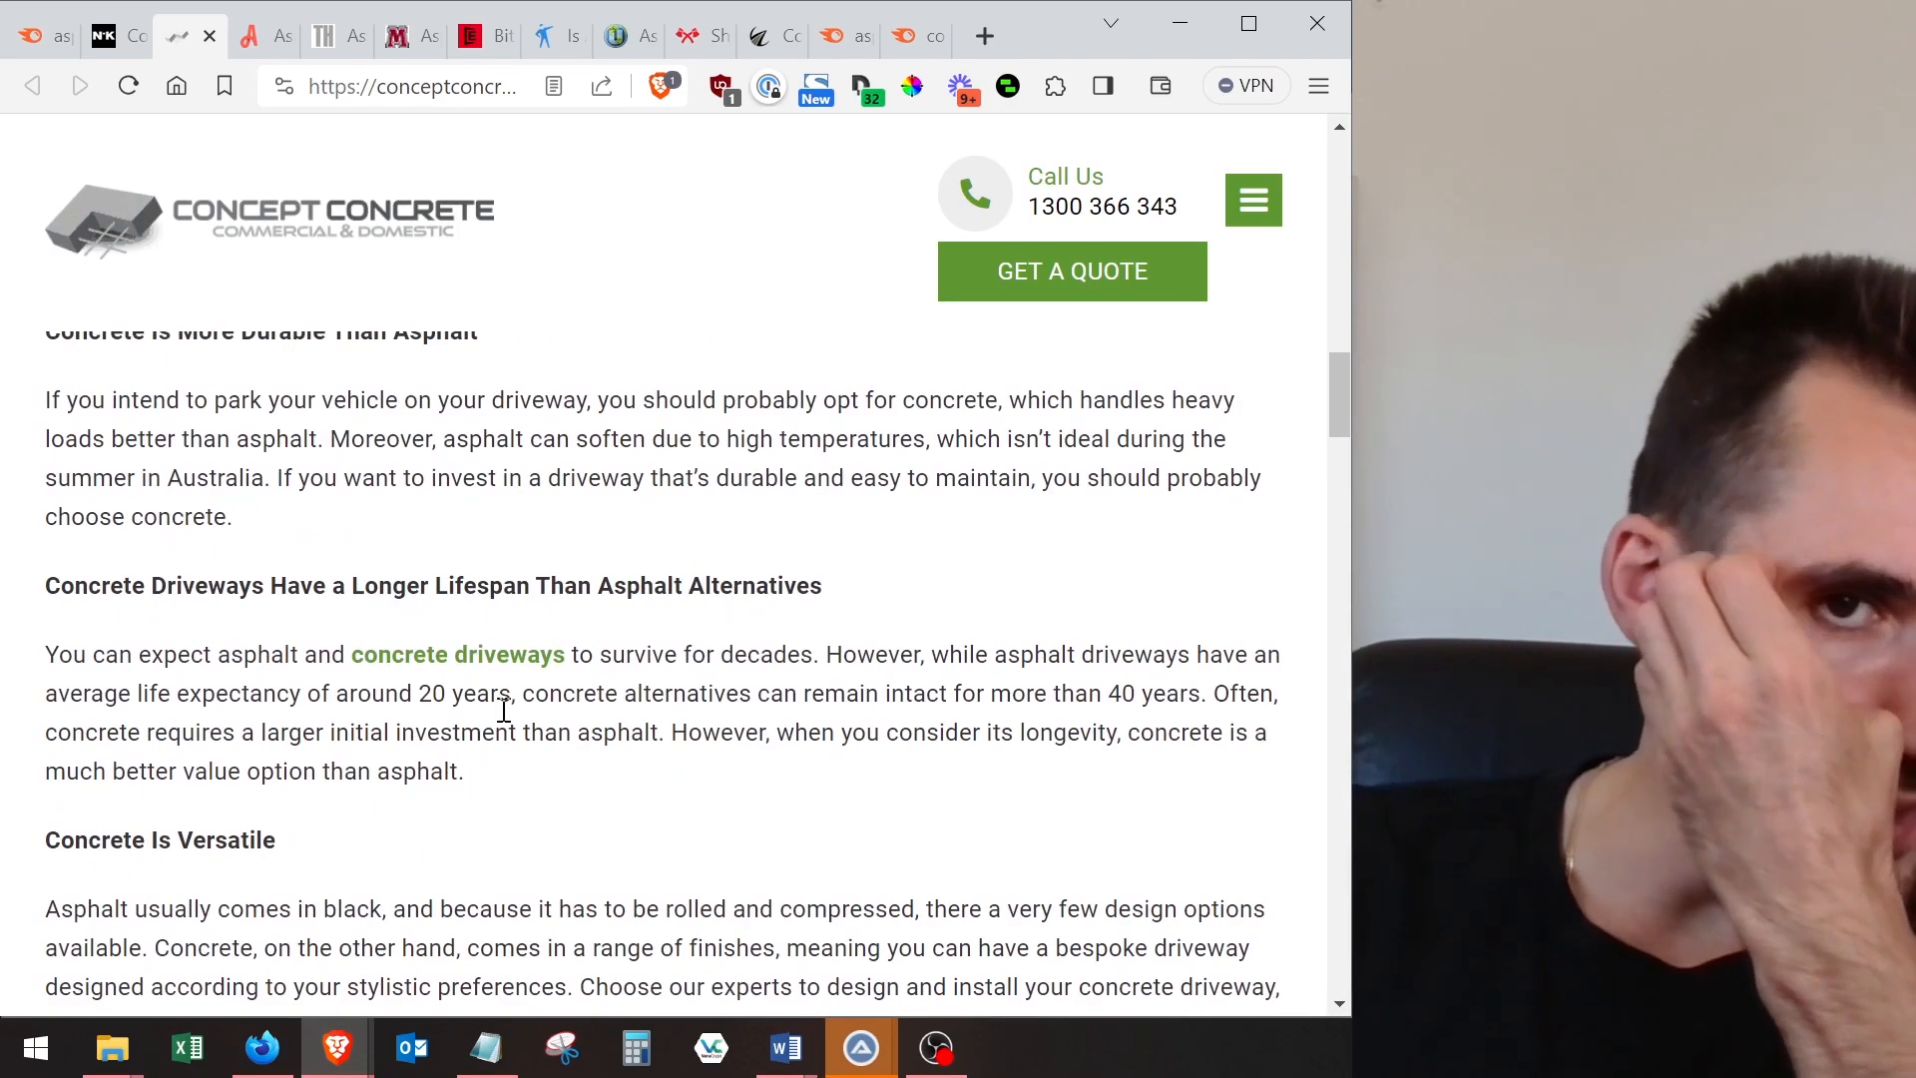
{"action": "scroll", "coordinate": [516, 714], "scroll_direction": "down", "scroll_amount": 4}
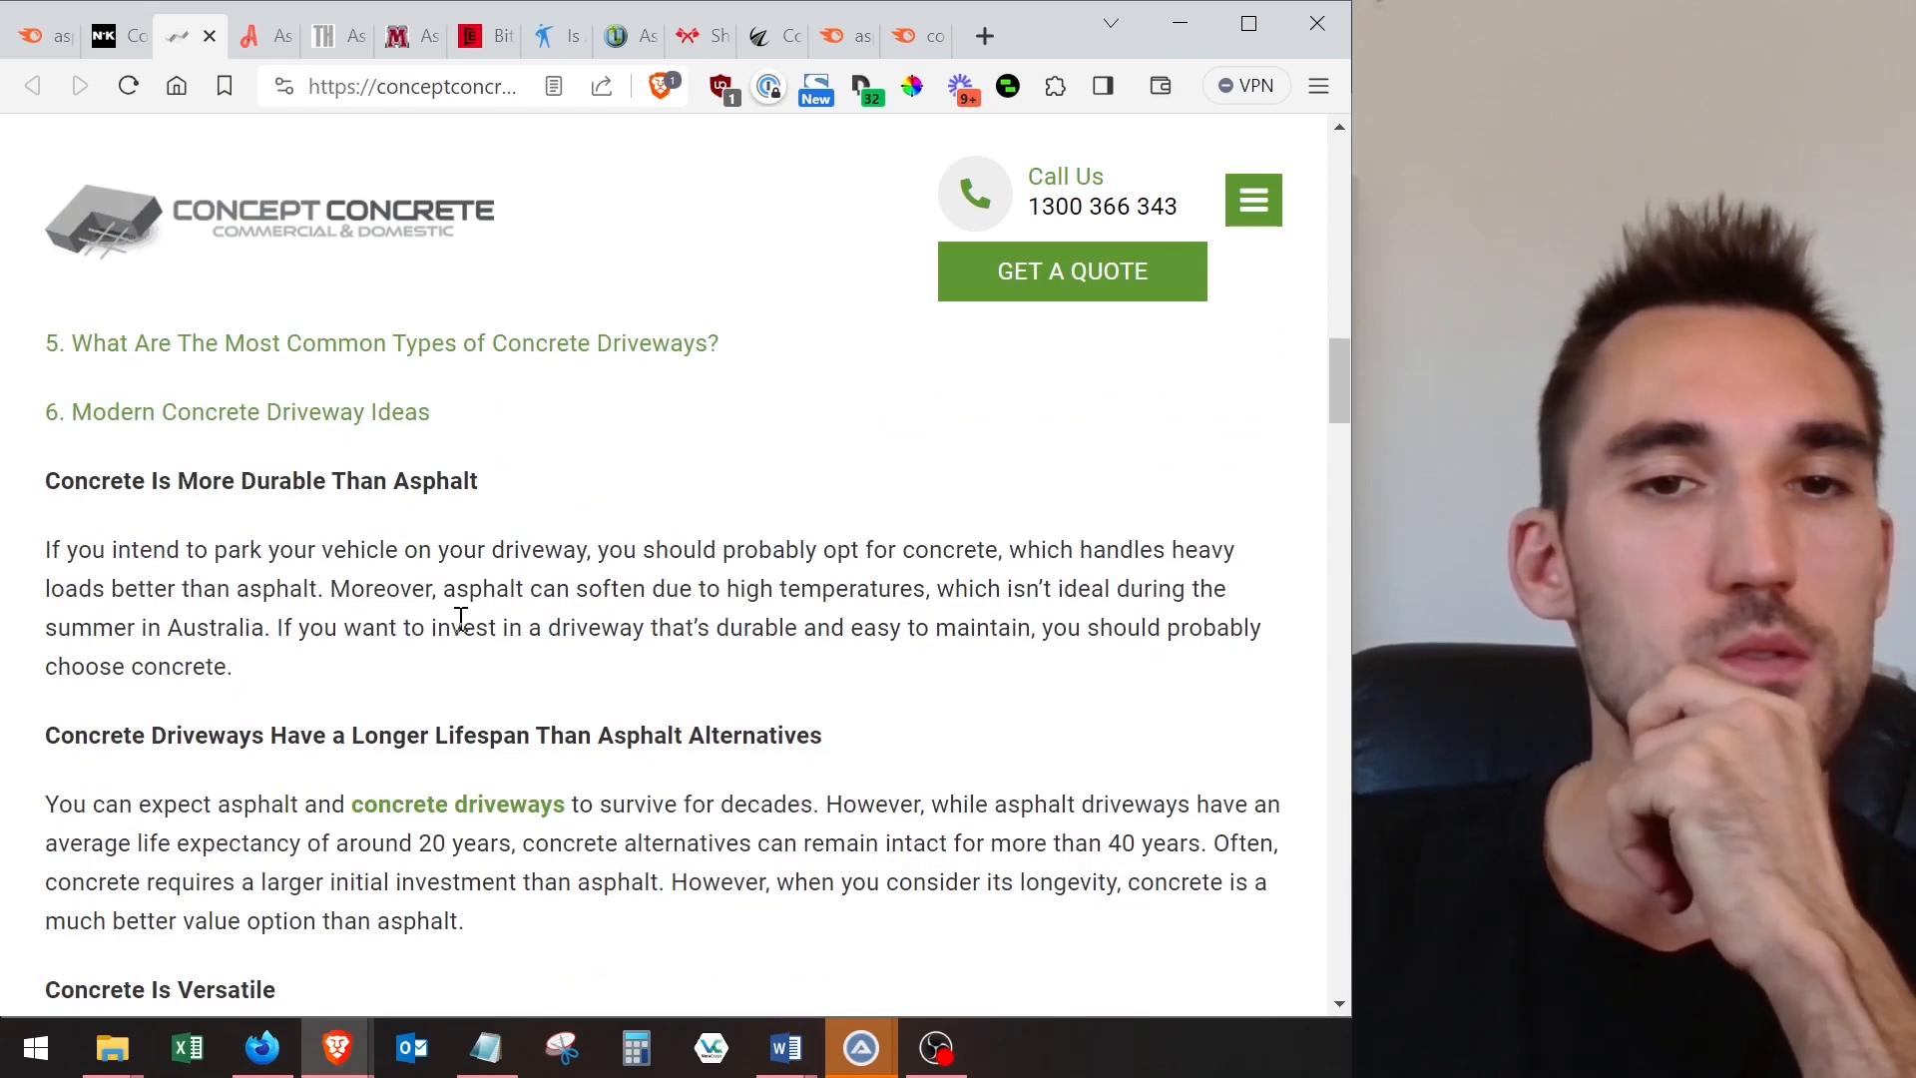
{"action": "scroll", "coordinate": [699, 689], "scroll_direction": "down", "scroll_amount": 2}
{"action": "left_click_drag", "start_coordinate": [848, 589], "coordinate": [36, 587]}
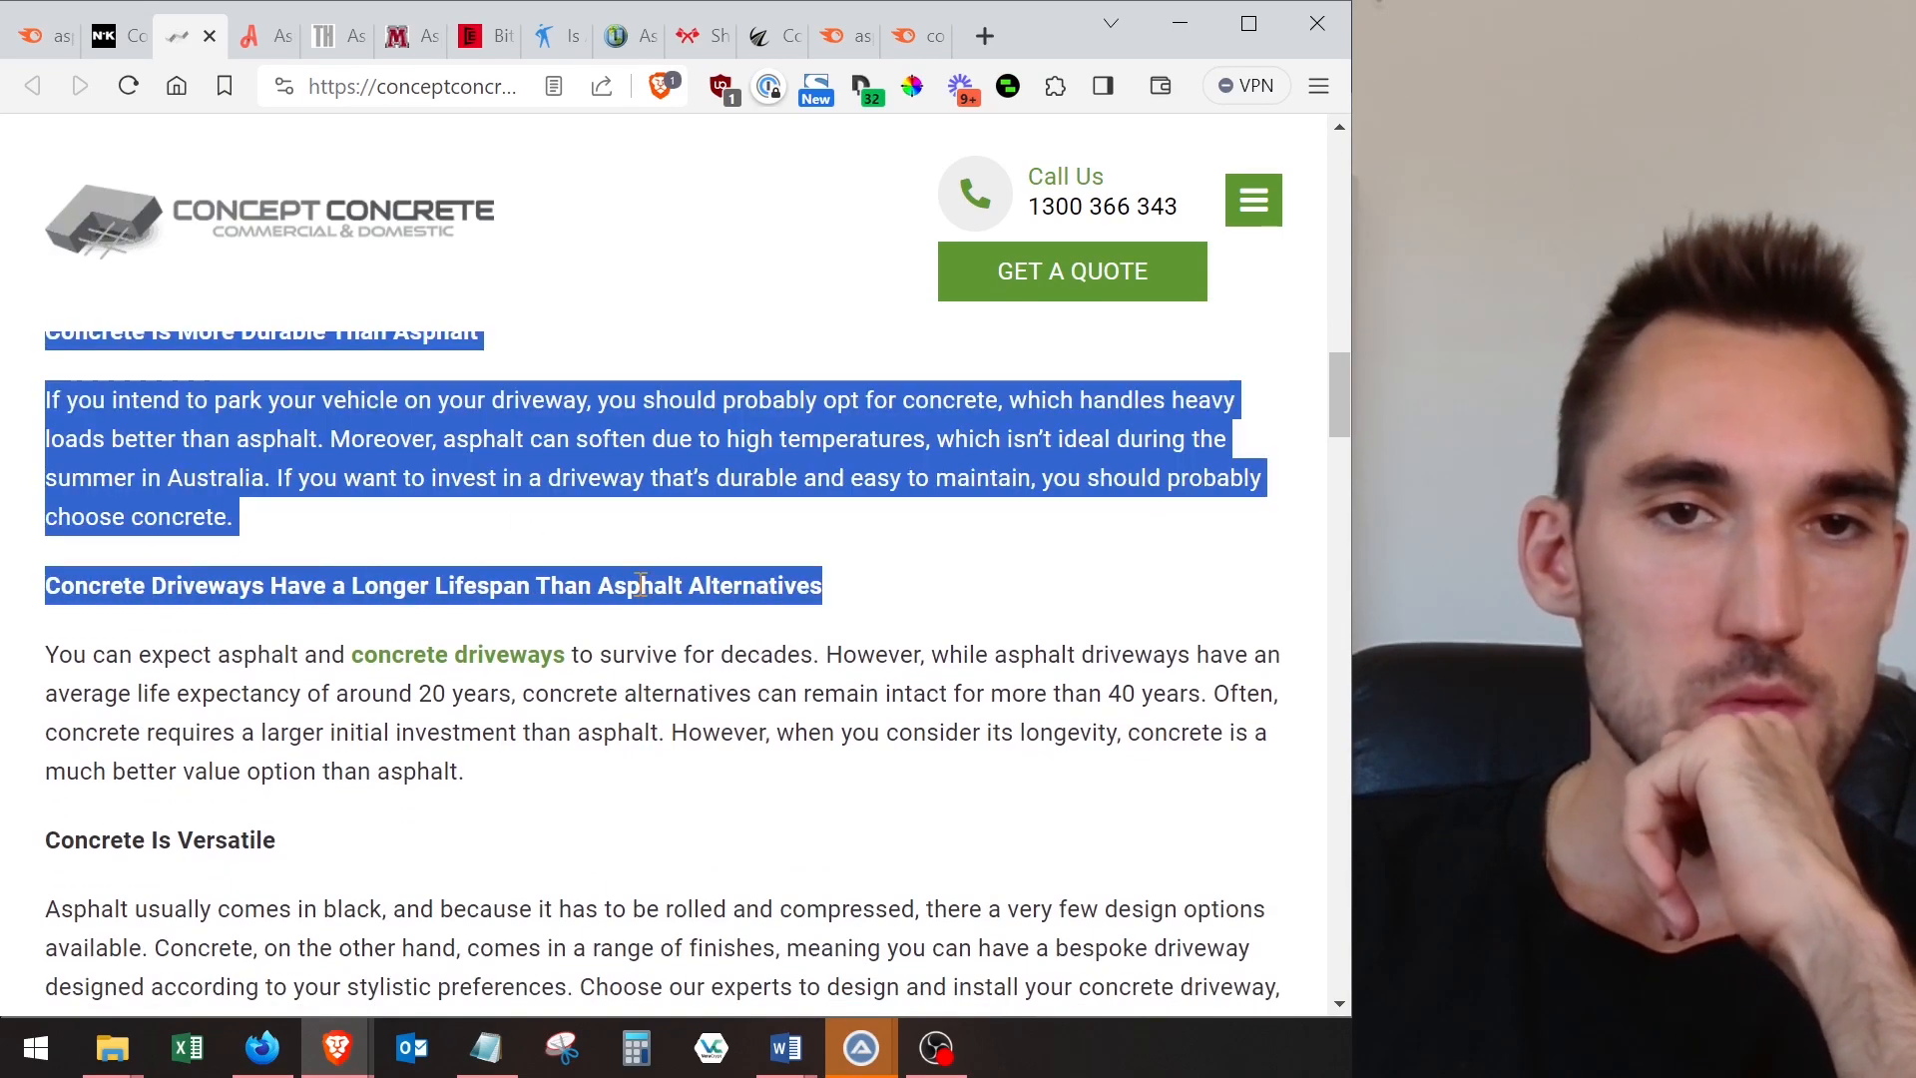
{"action": "left_click", "coordinate": [641, 586]}
{"action": "scroll", "coordinate": [399, 534], "scroll_direction": "down", "scroll_amount": 1}
{"action": "left_click_drag", "start_coordinate": [53, 429], "coordinate": [843, 424]}
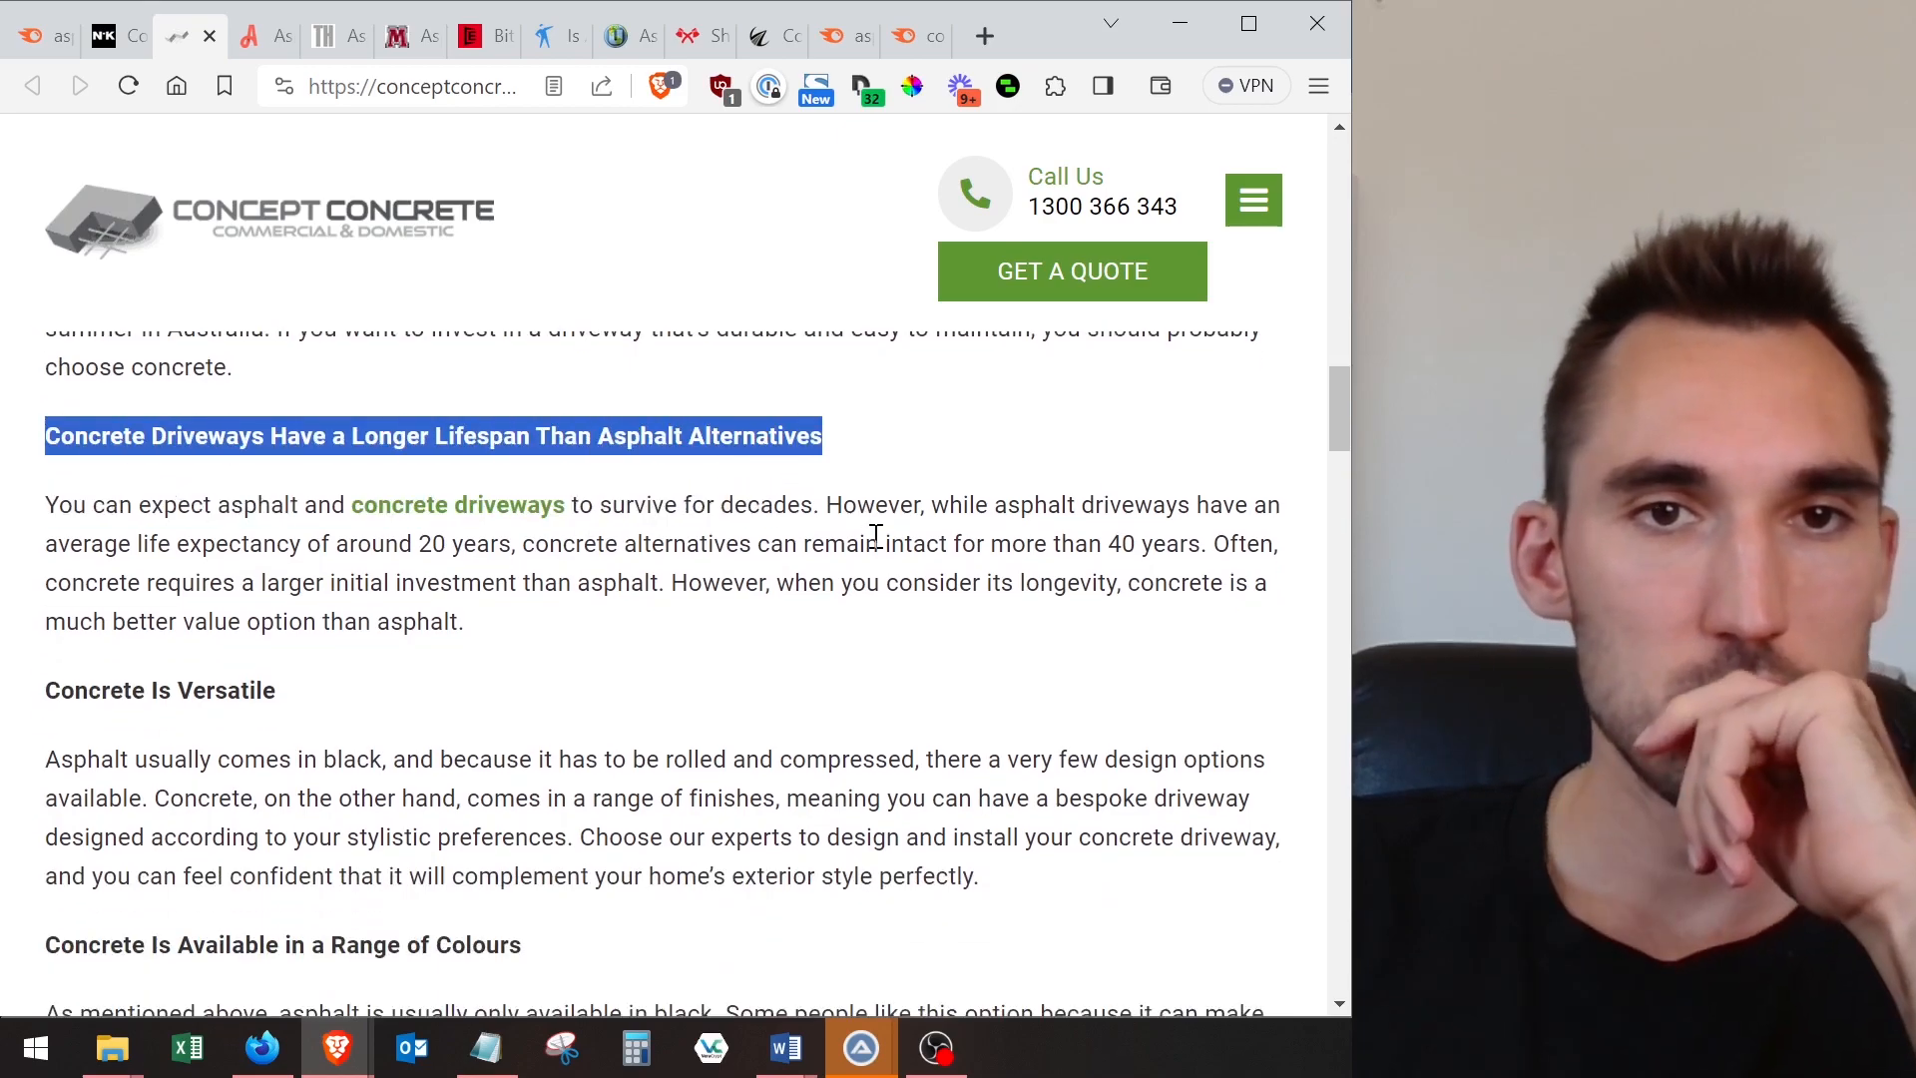
- In the Word outline, add an "FAQ" heading below "Costs of Resurfacing?" with the subheading "Do concrete driveways last longer than asphalt?"
{"action": "left_click", "coordinate": [803, 1042]}
{"action": "left_click", "coordinate": [866, 689]}
{"action": "left_click", "coordinate": [847, 778]}
{"action": "key", "text": "Return"}
{"action": "key", "text": "Return"}
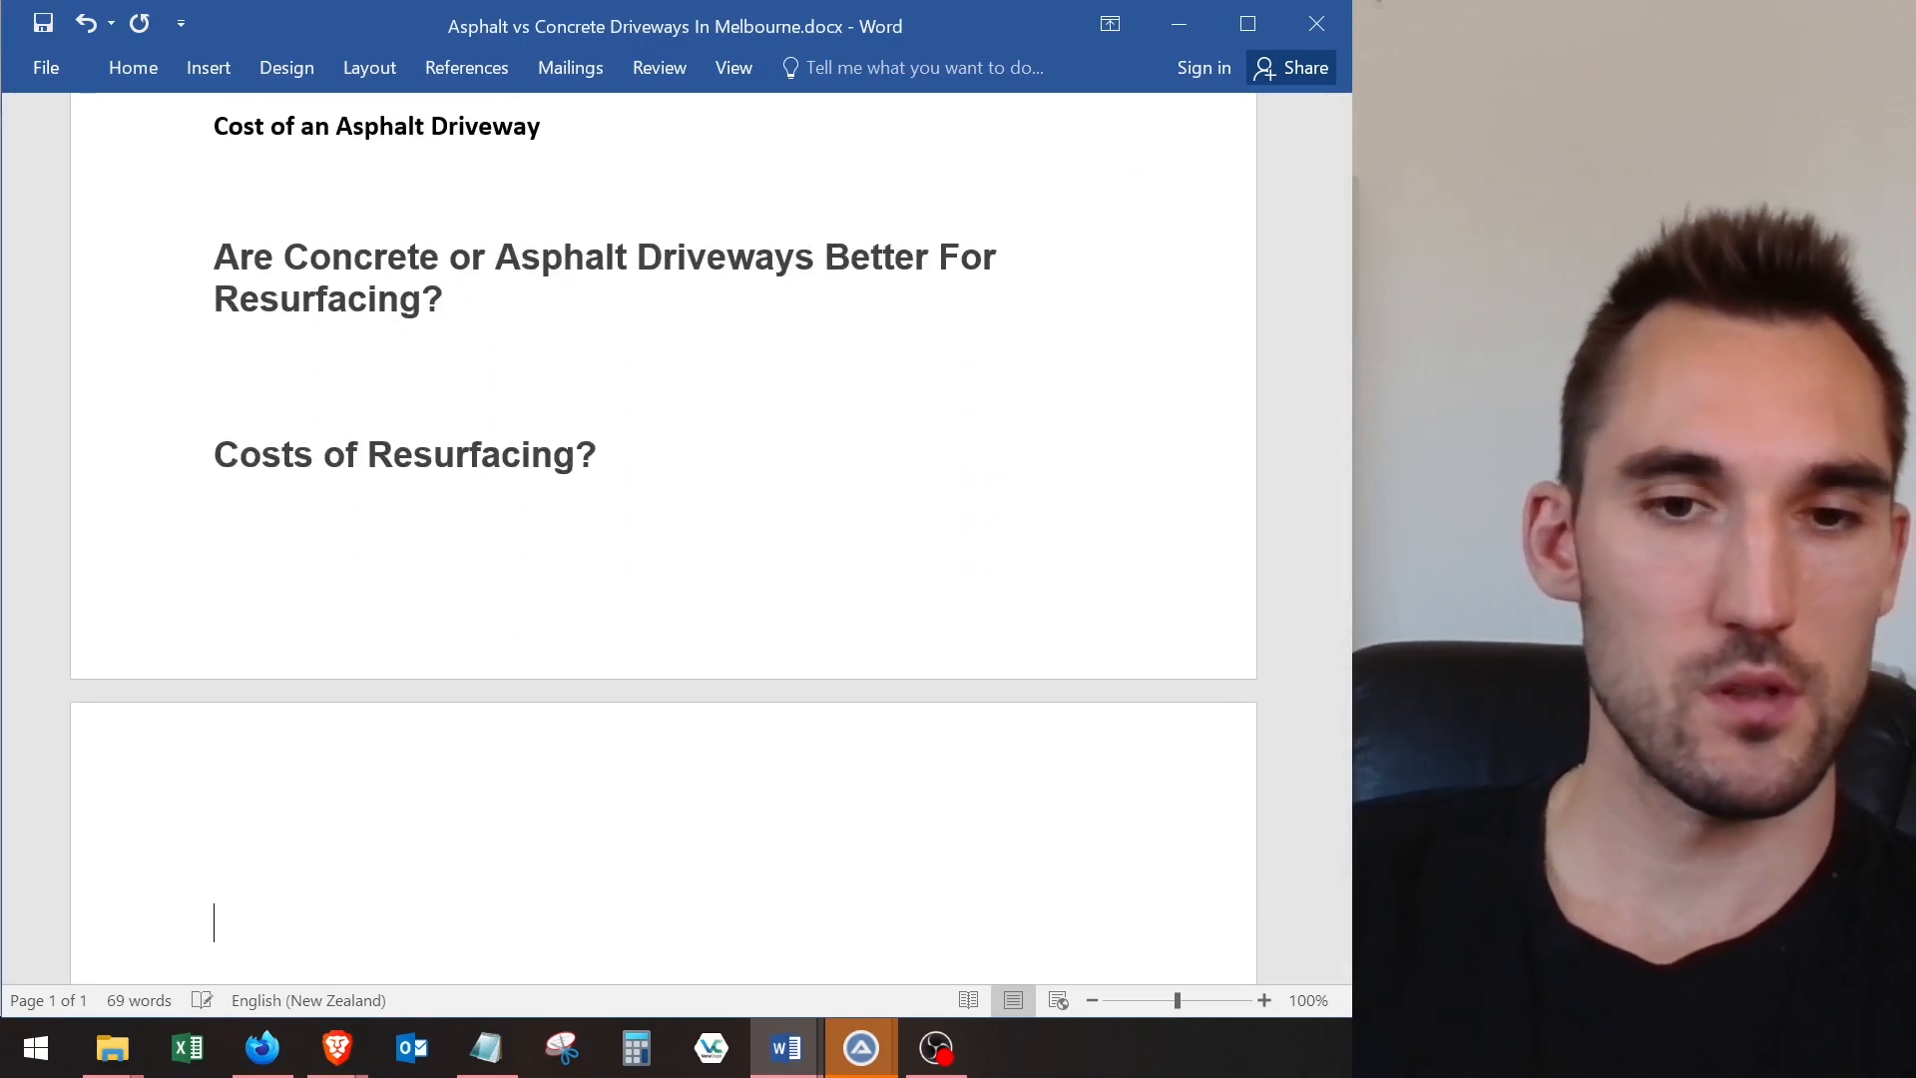
{"action": "type", "text": "FAQ"}
{"action": "scroll", "coordinate": [847, 776], "scroll_direction": "down", "scroll_amount": 3}
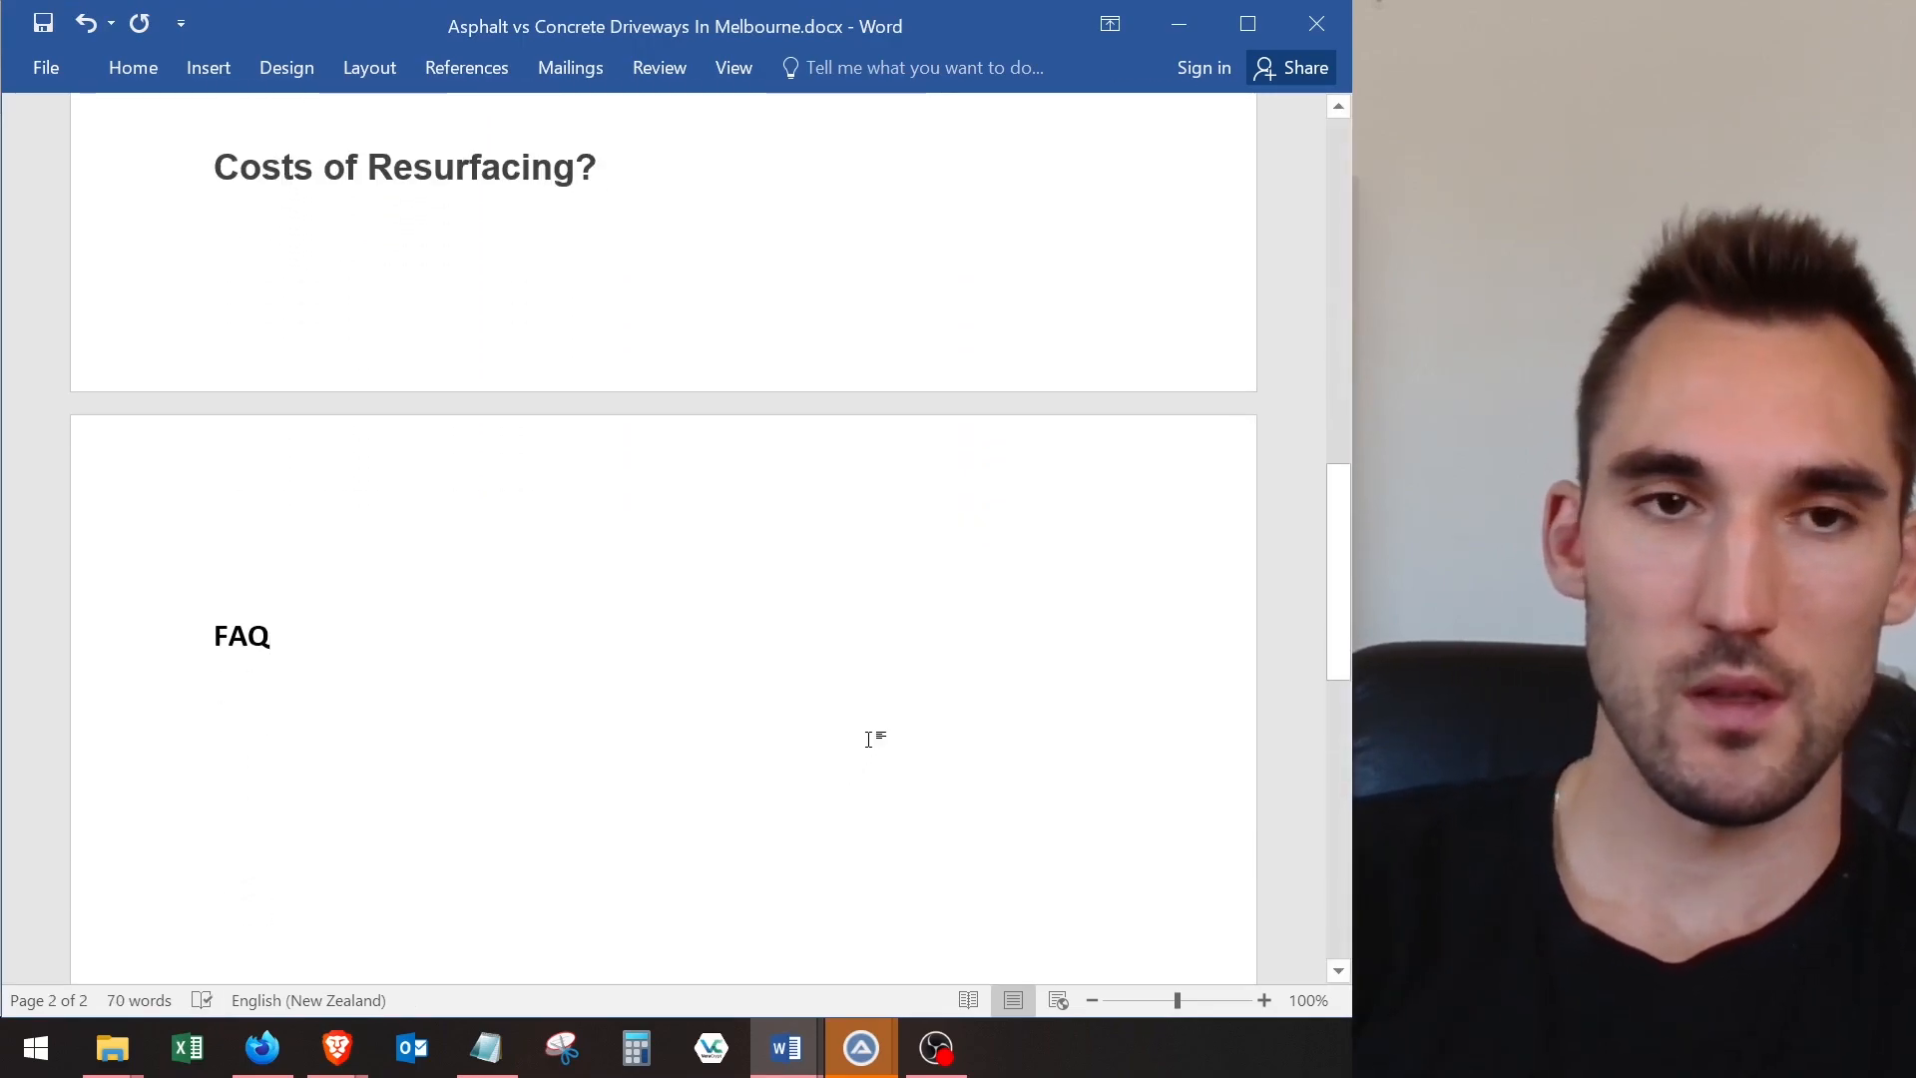
{"action": "key", "text": "Return"}
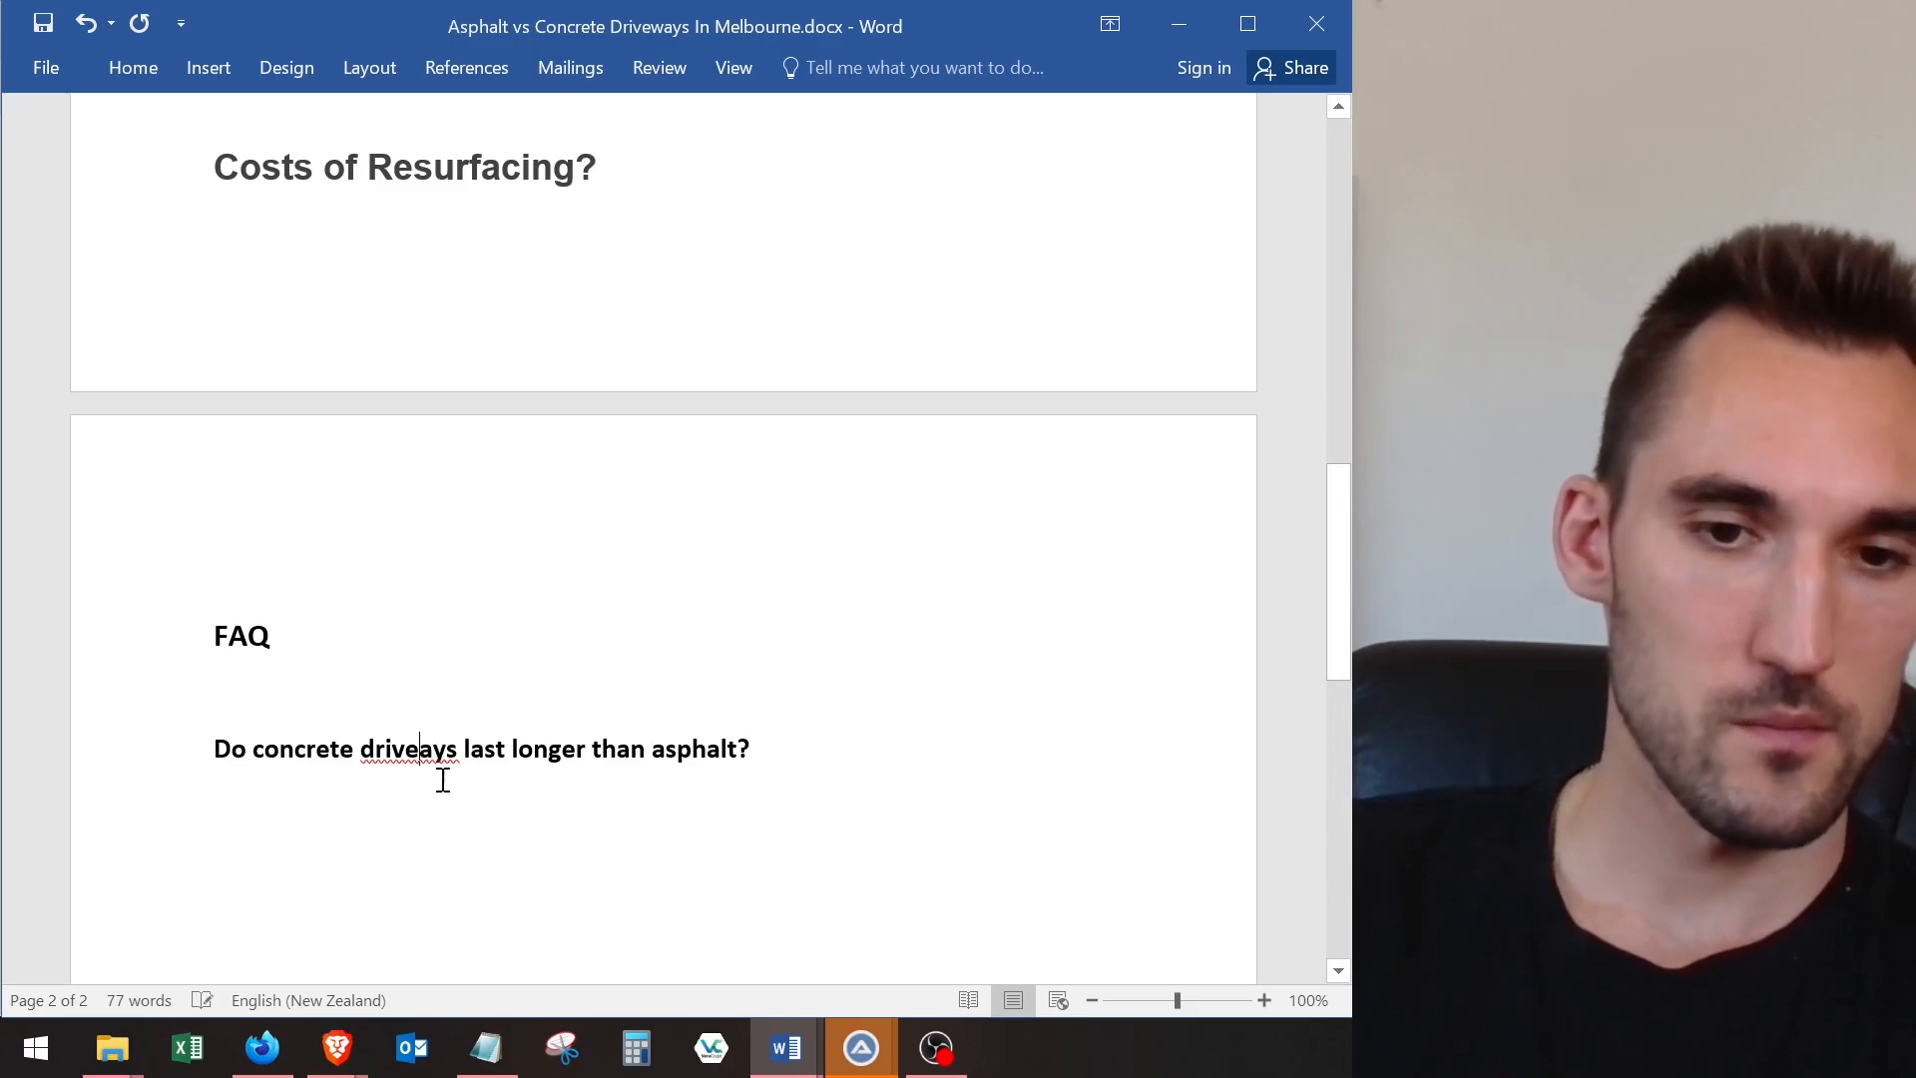
{"action": "type", "text": "w"}
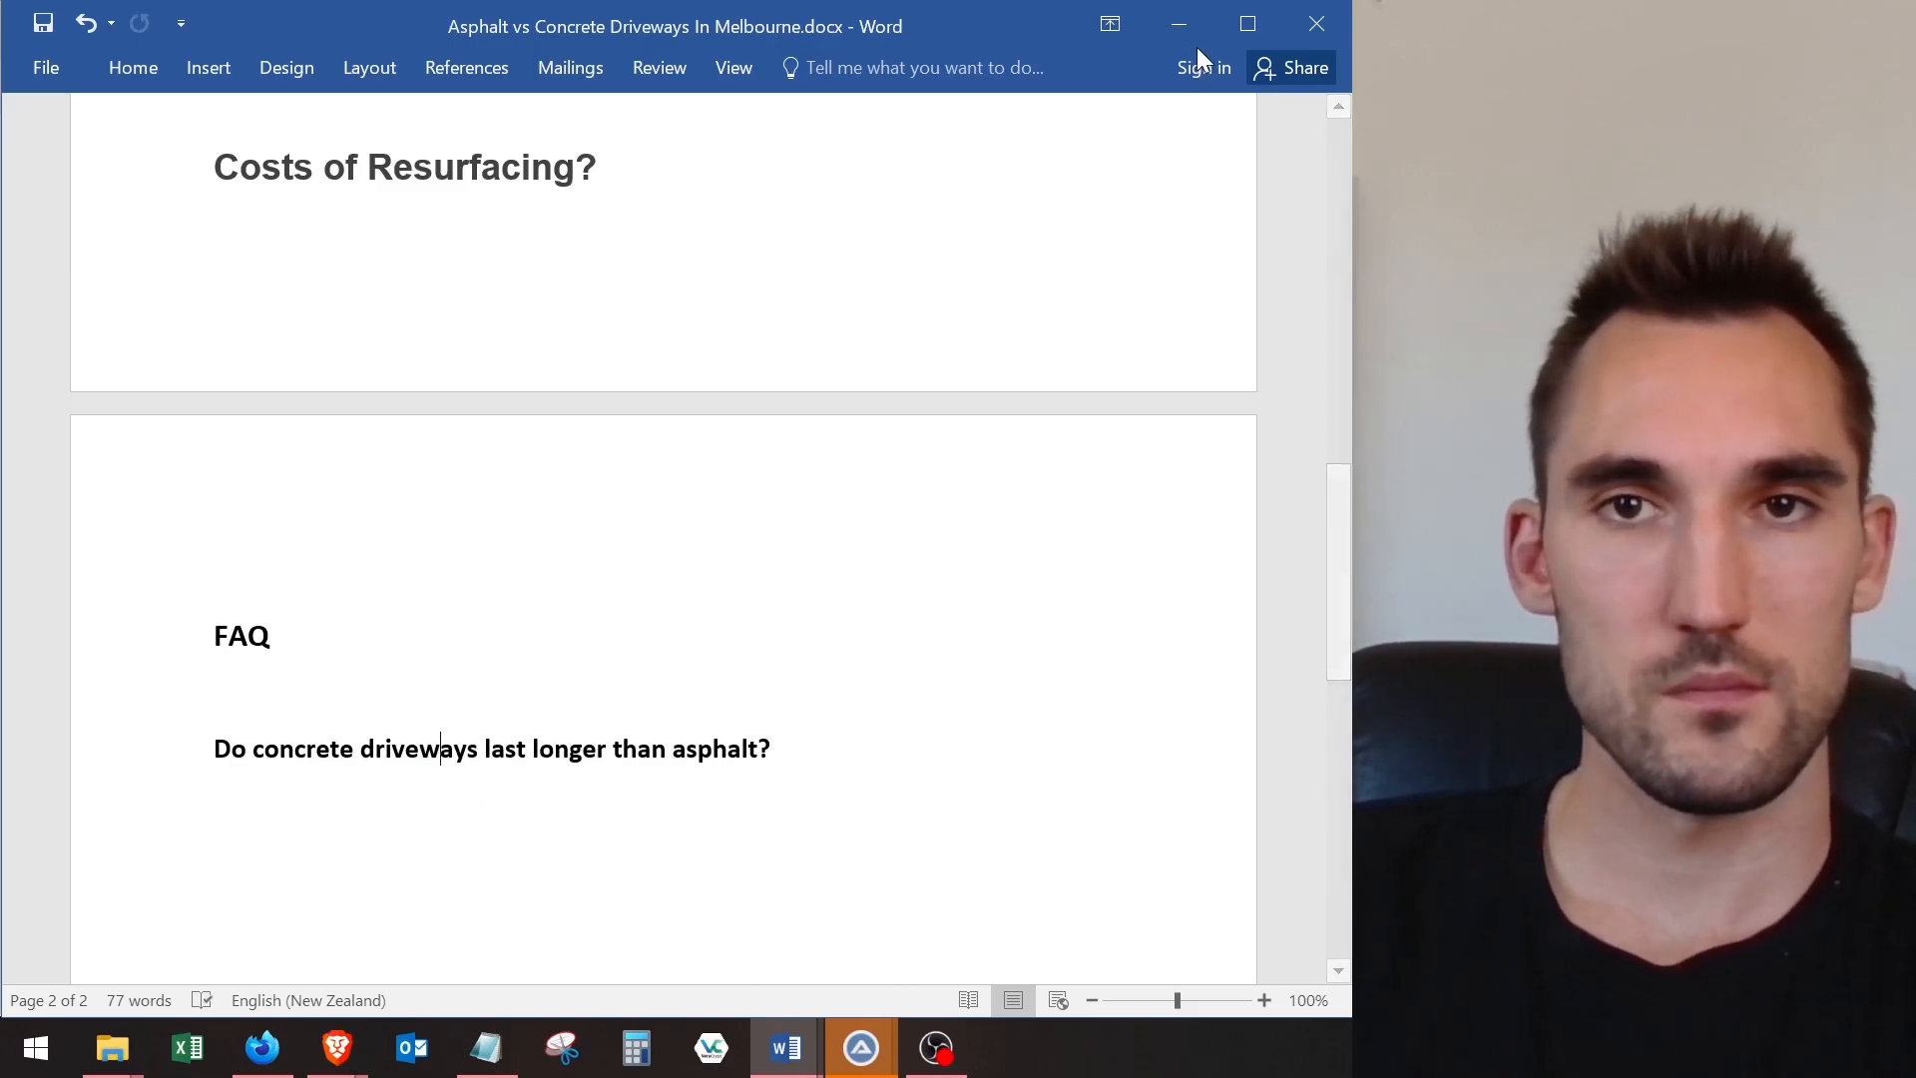
- Go back to the Concept Concrete article and skim its remaining section titles for further outline ideas
{"action": "left_click", "coordinate": [1179, 24]}
{"action": "scroll", "coordinate": [769, 558], "scroll_direction": "down", "scroll_amount": 8}
{"action": "scroll", "coordinate": [751, 765], "scroll_direction": "up", "scroll_amount": 4}
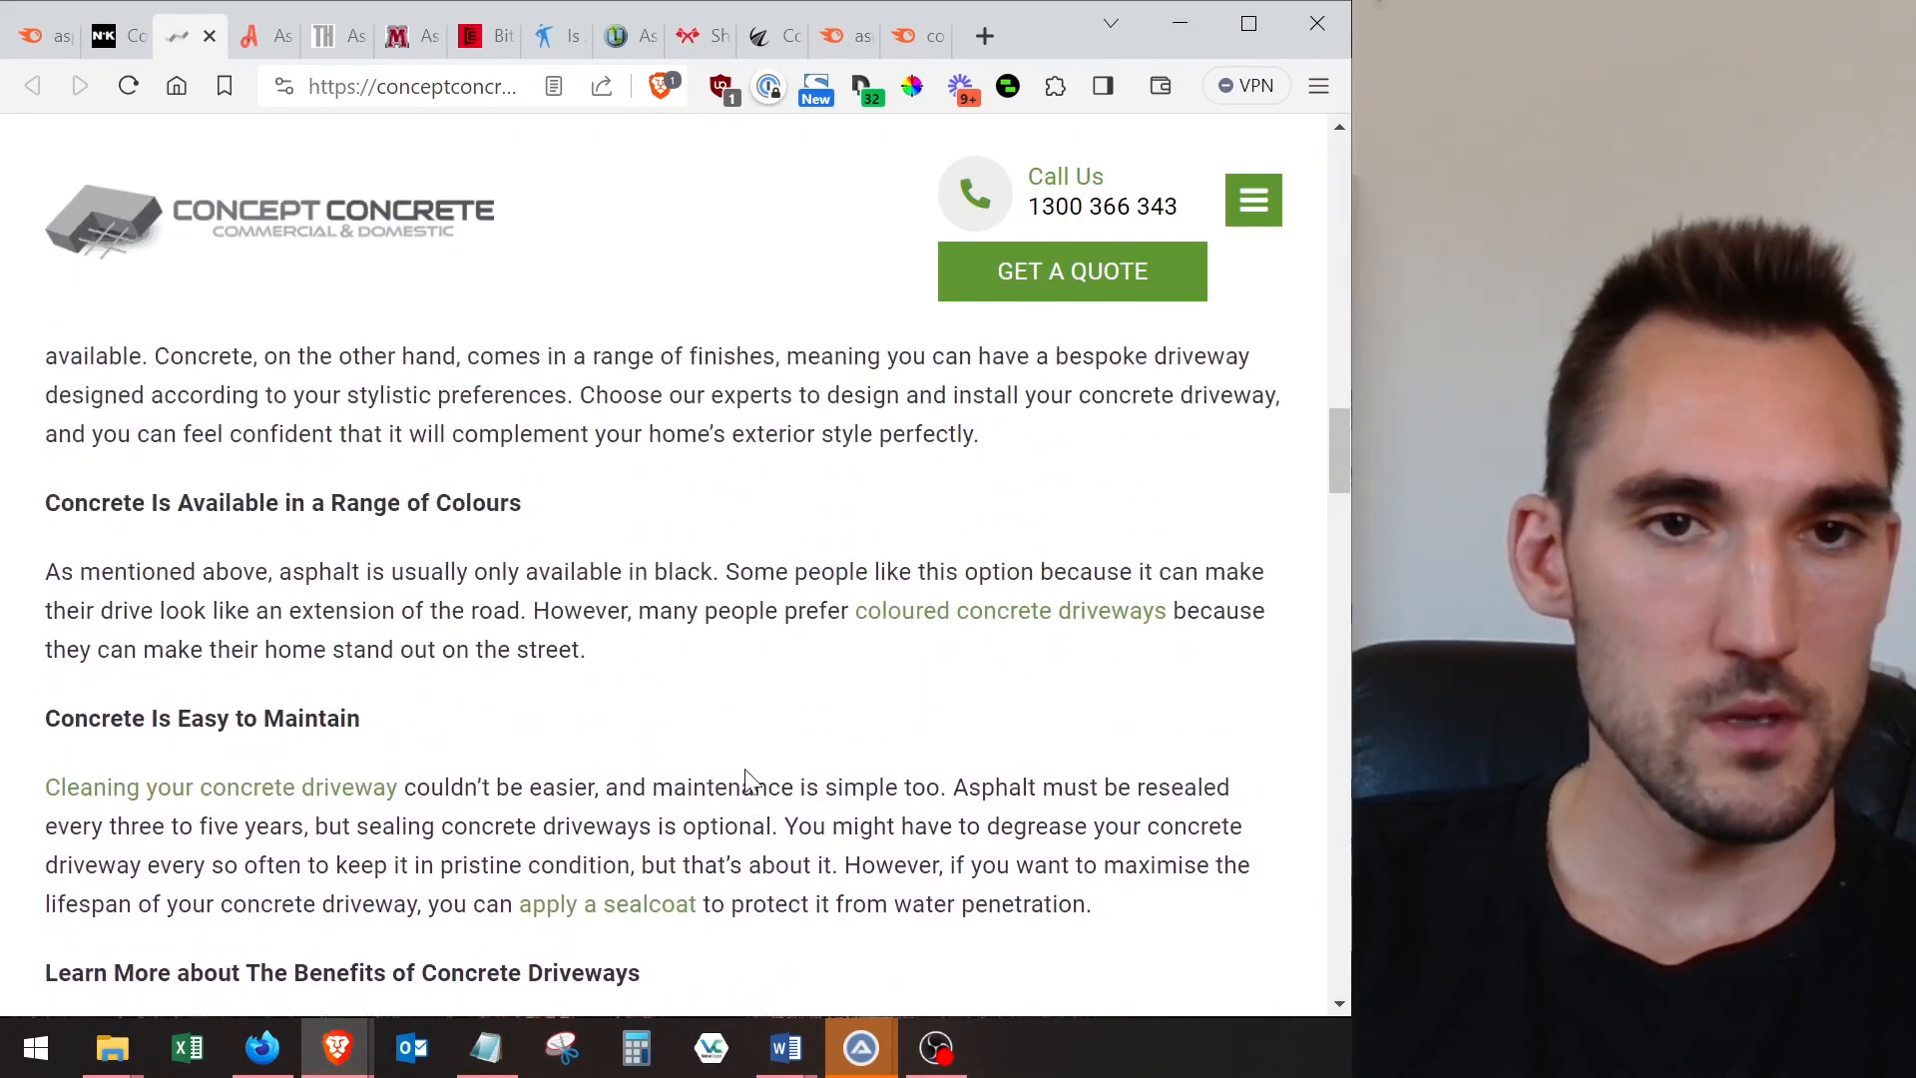
{"action": "scroll", "coordinate": [698, 778], "scroll_direction": "up", "scroll_amount": 15}
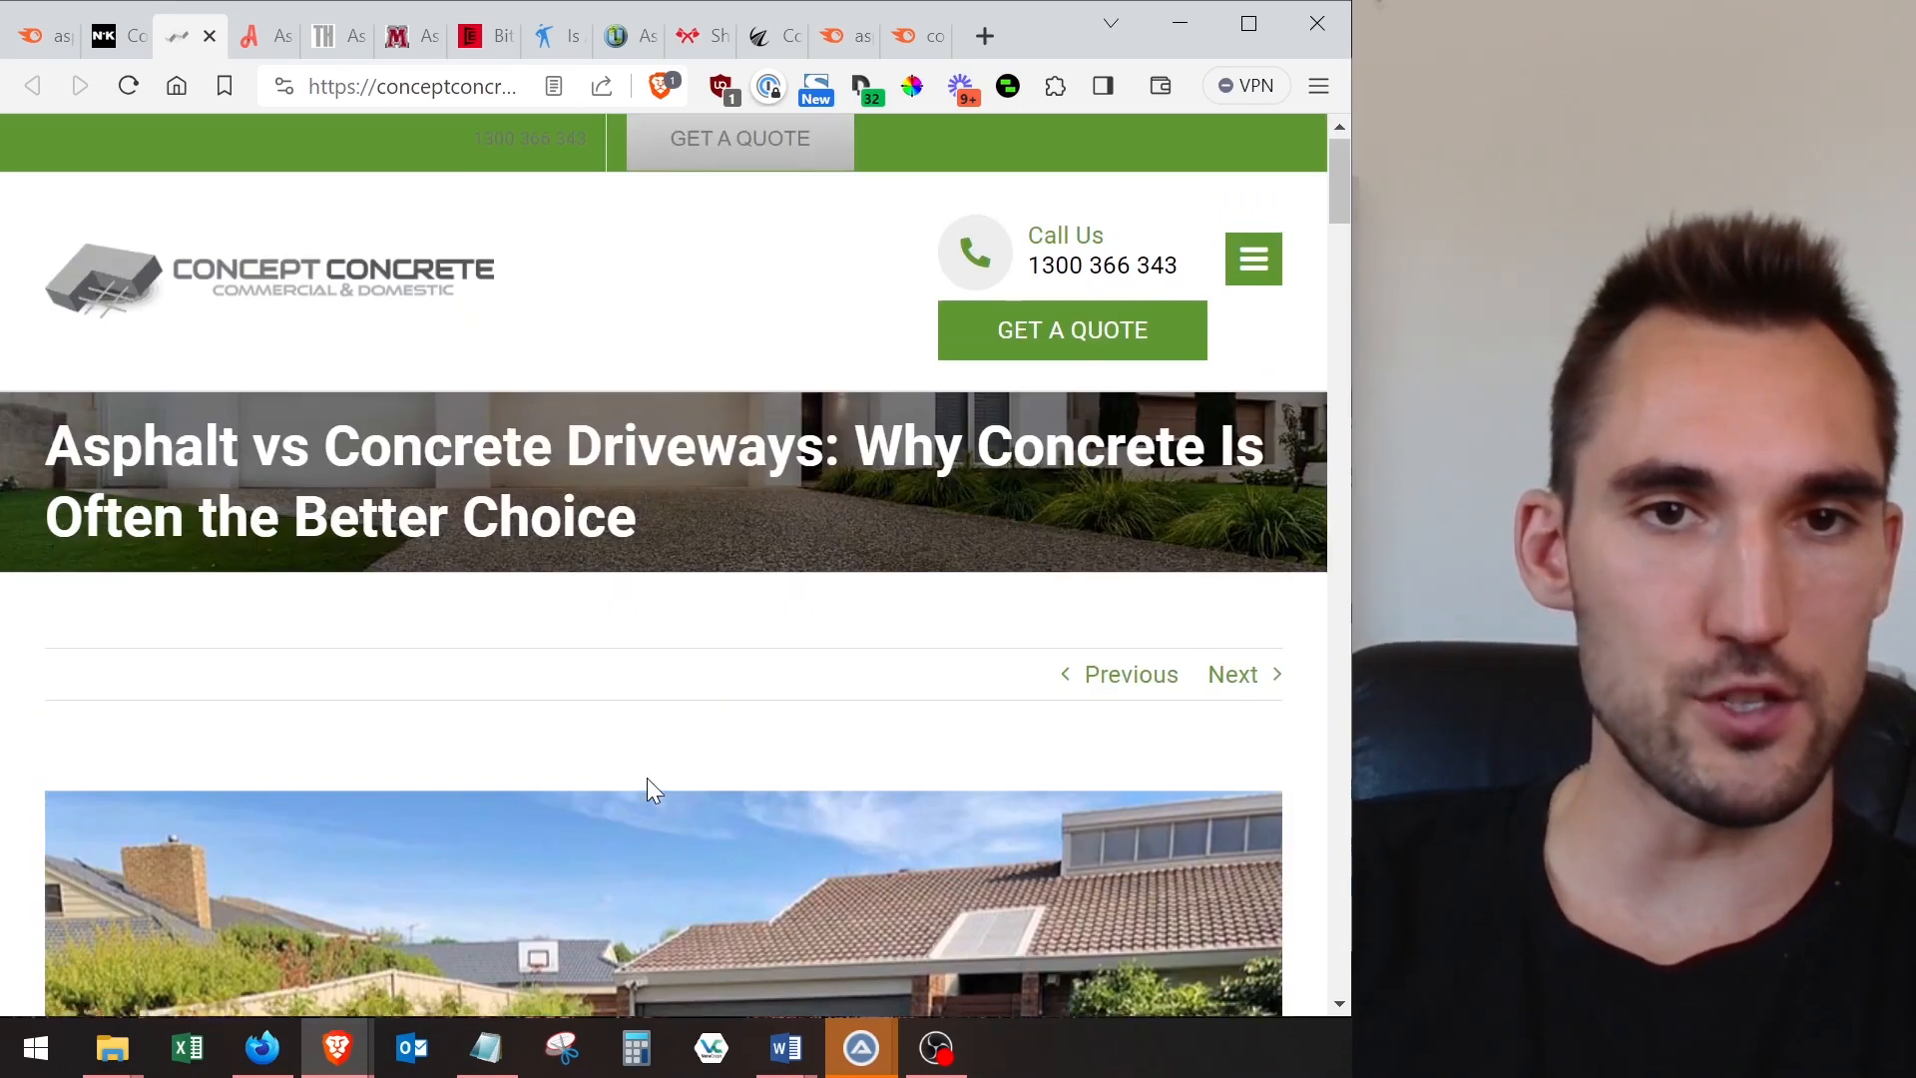
{"action": "scroll", "coordinate": [647, 779], "scroll_direction": "down", "scroll_amount": 10}
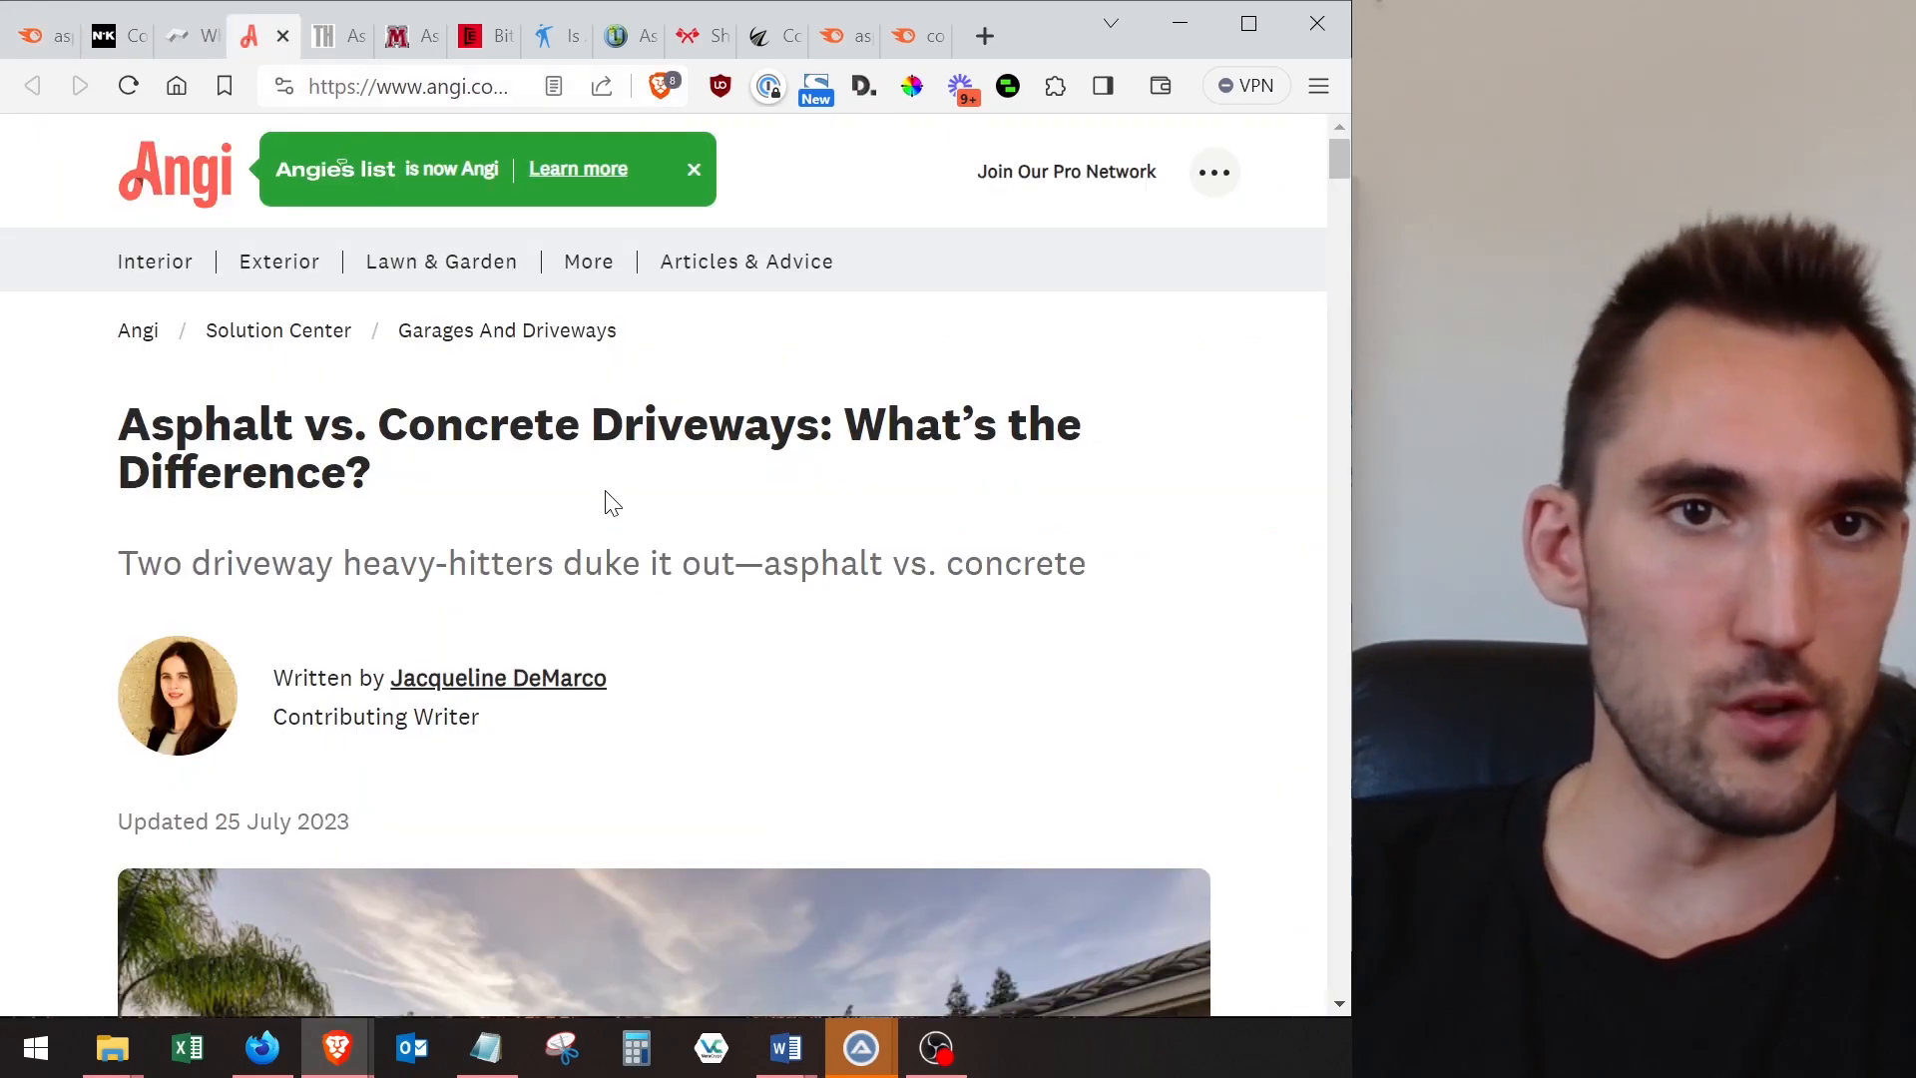
- Using the Angi article's pros and cons sections as reference, add "Pros" below "is asphalt or concrete better for driveway?" in the Word outline
{"action": "scroll", "coordinate": [611, 502], "scroll_direction": "down", "scroll_amount": 15}
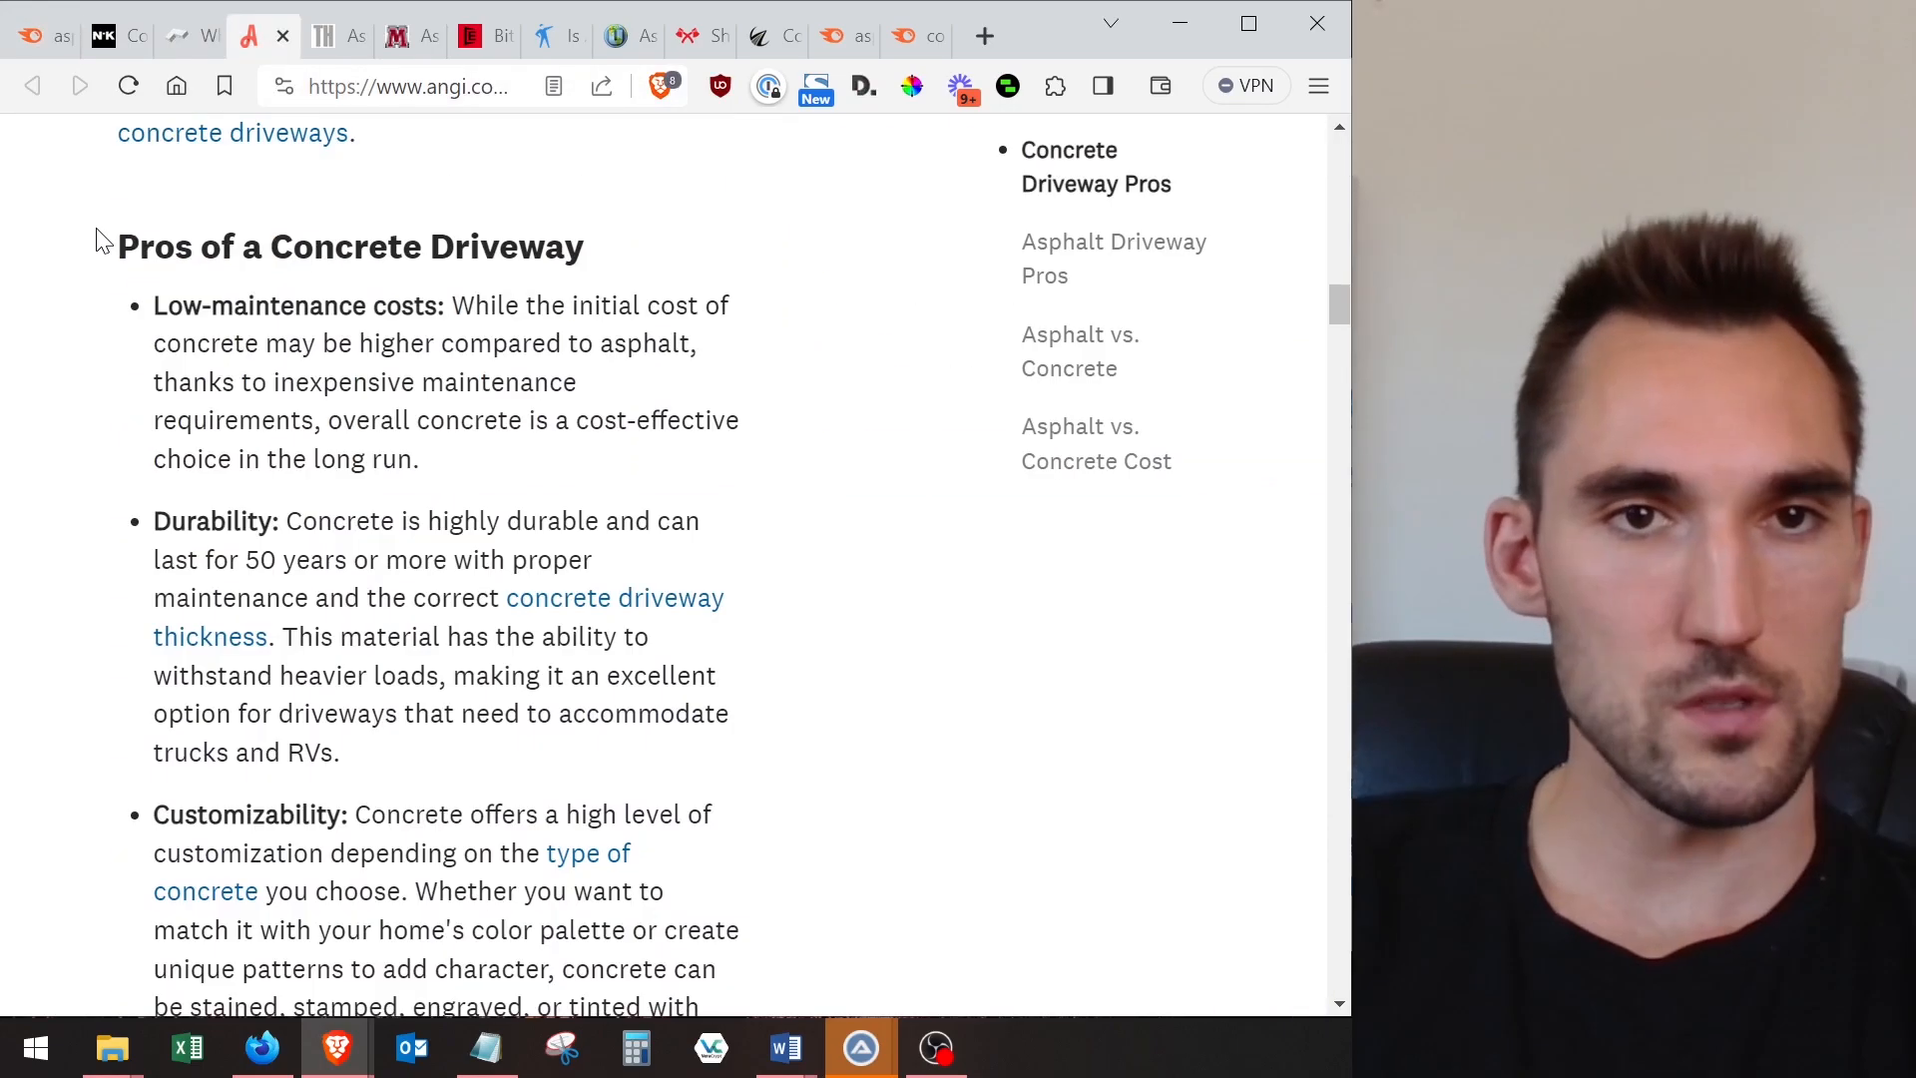
{"action": "left_click_drag", "start_coordinate": [94, 240], "coordinate": [588, 244]}
{"action": "scroll", "coordinate": [436, 583], "scroll_direction": "down", "scroll_amount": 12}
{"action": "scroll", "coordinate": [436, 582], "scroll_direction": "down", "scroll_amount": 4}
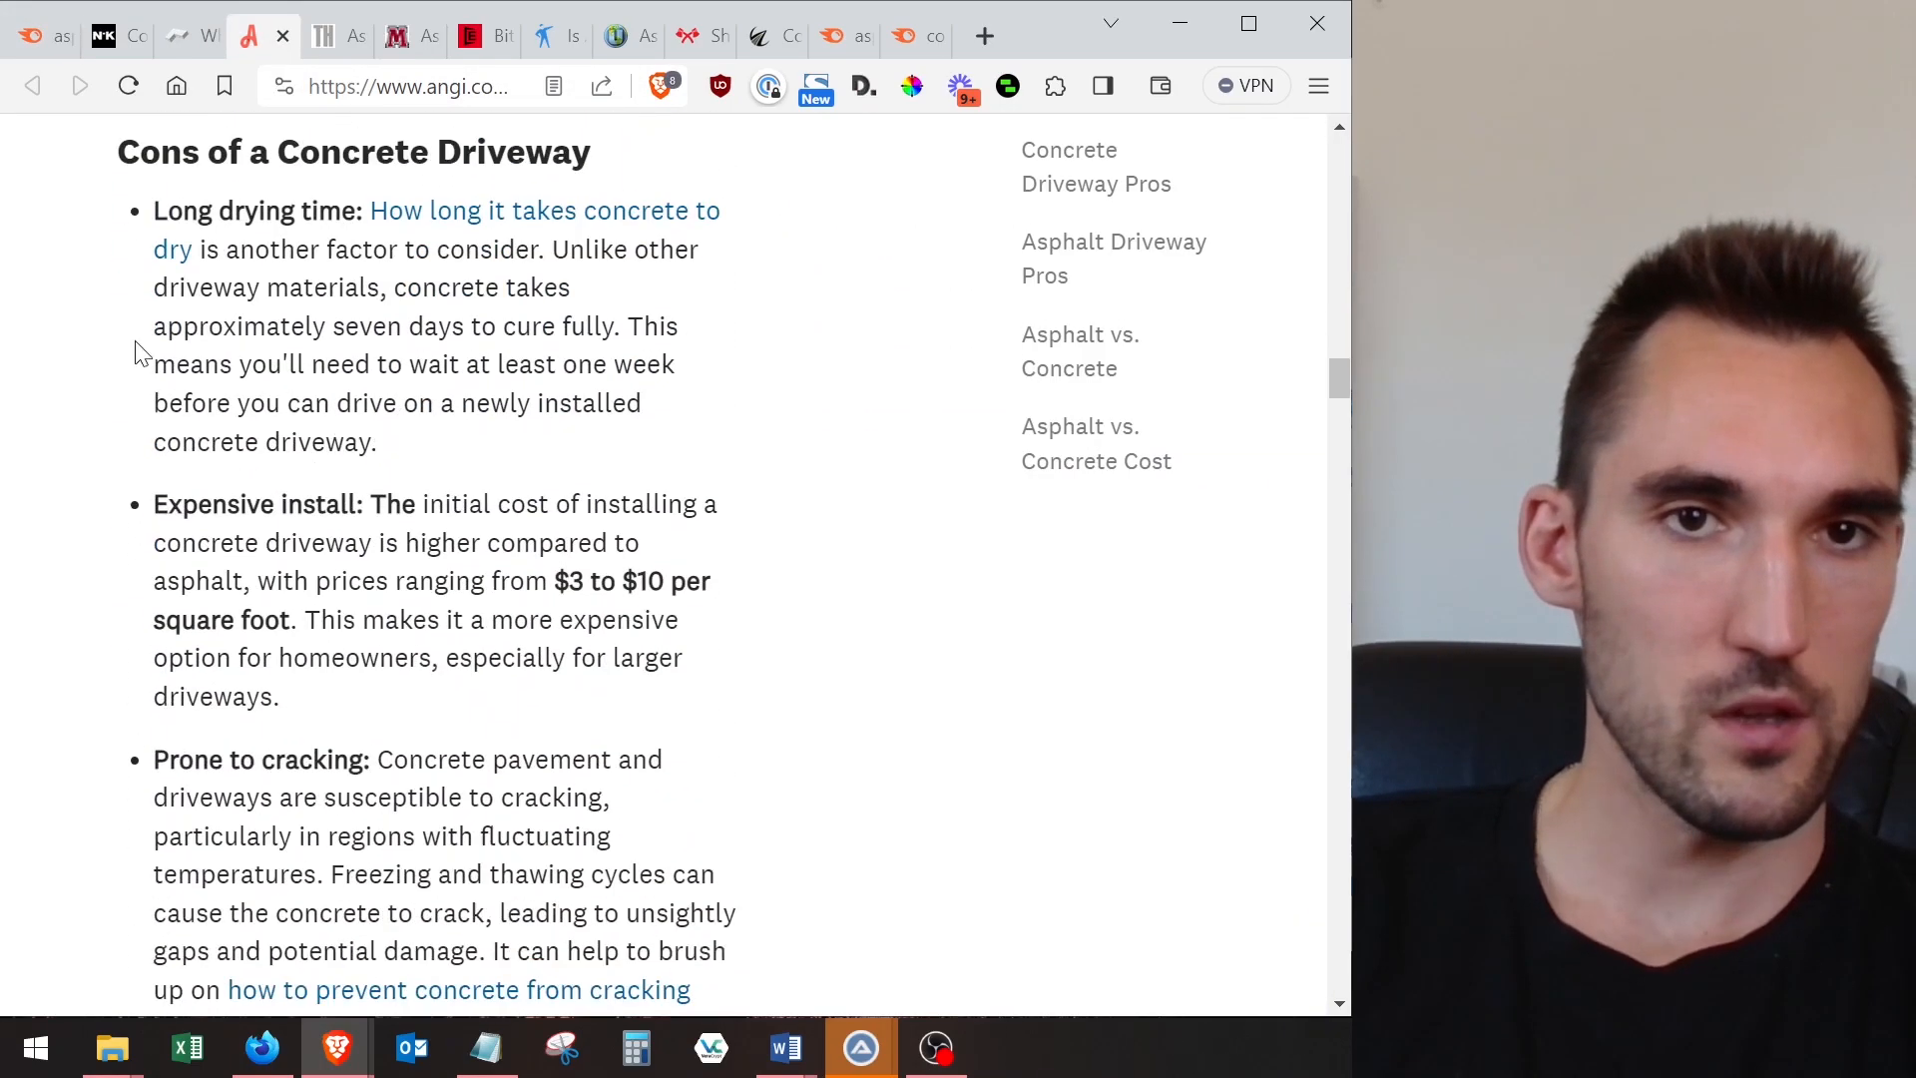
{"action": "mouse_move", "coordinate": [786, 1047]}
{"action": "left_click", "coordinate": [996, 872]}
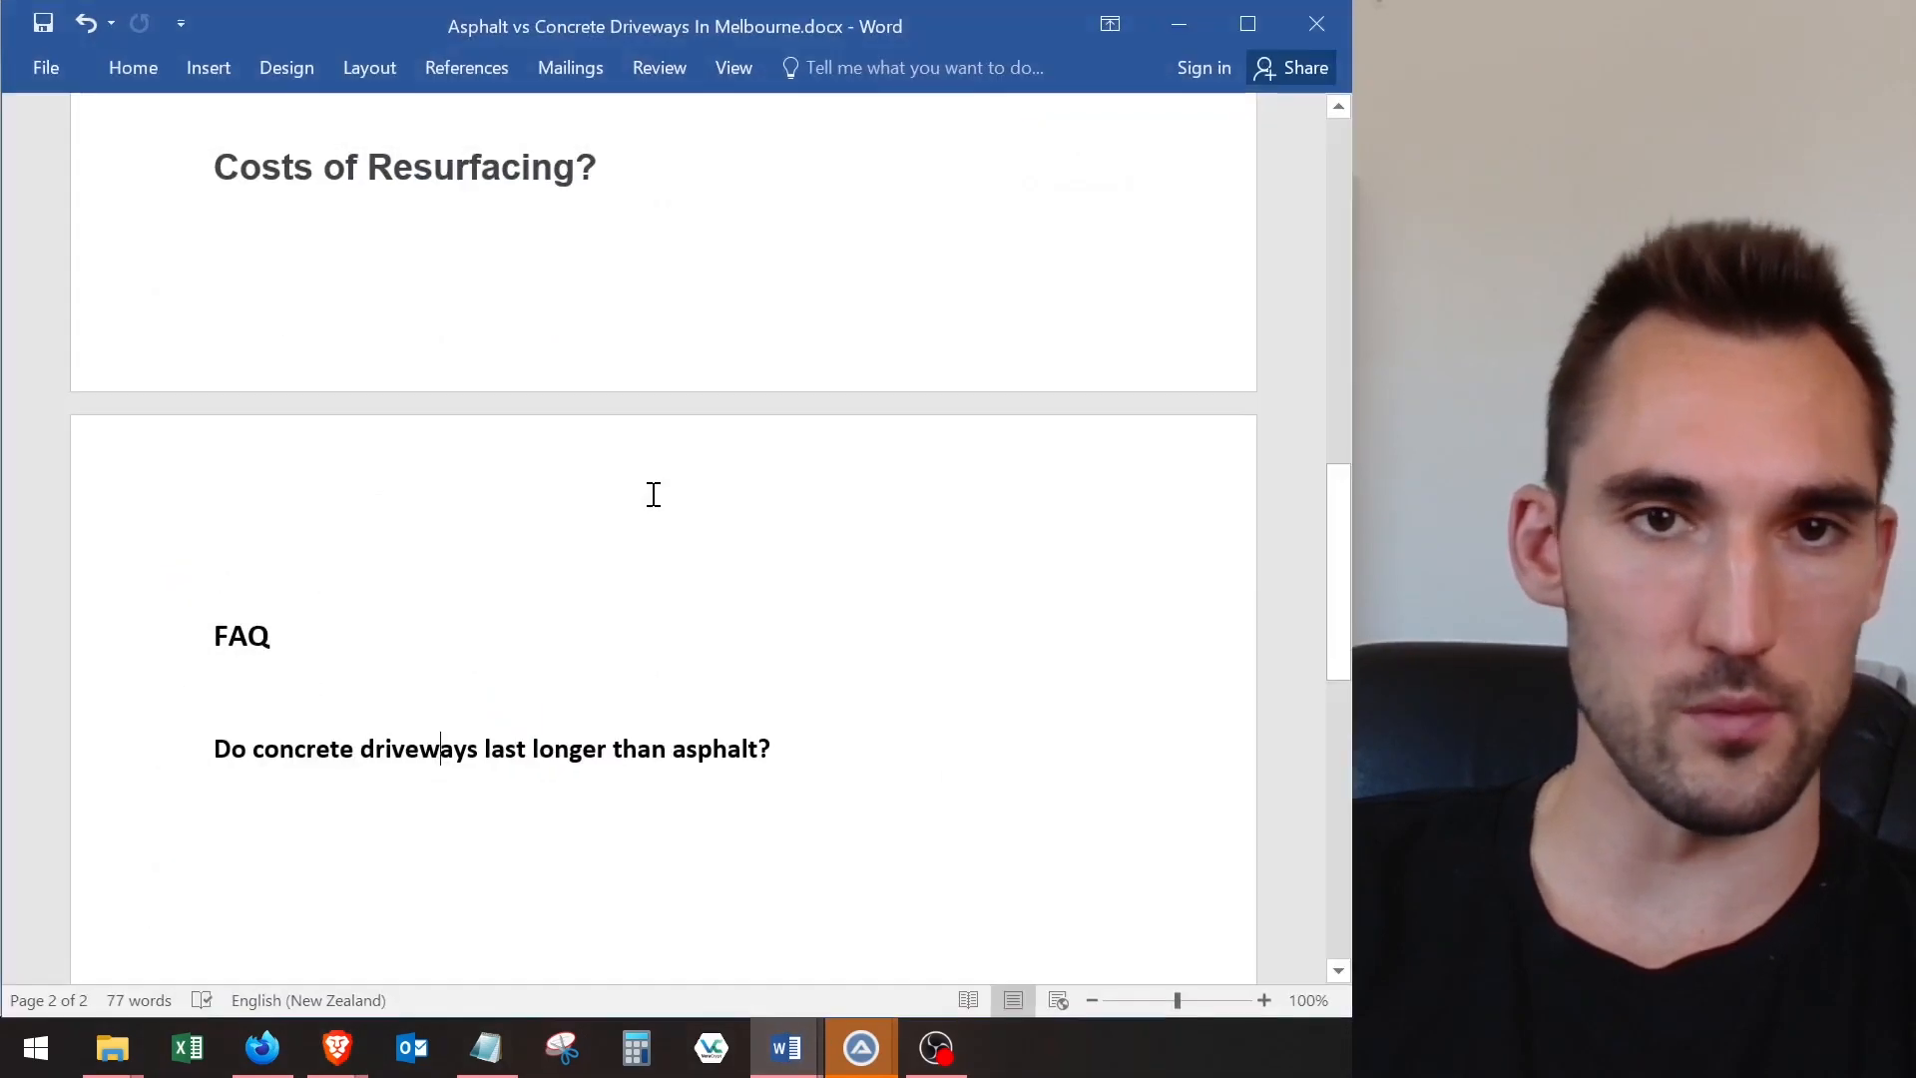
{"action": "scroll", "coordinate": [650, 499], "scroll_direction": "up", "scroll_amount": 7}
{"action": "scroll", "coordinate": [650, 511], "scroll_direction": "up", "scroll_amount": 5}
{"action": "scroll", "coordinate": [585, 440], "scroll_direction": "down", "scroll_amount": 1}
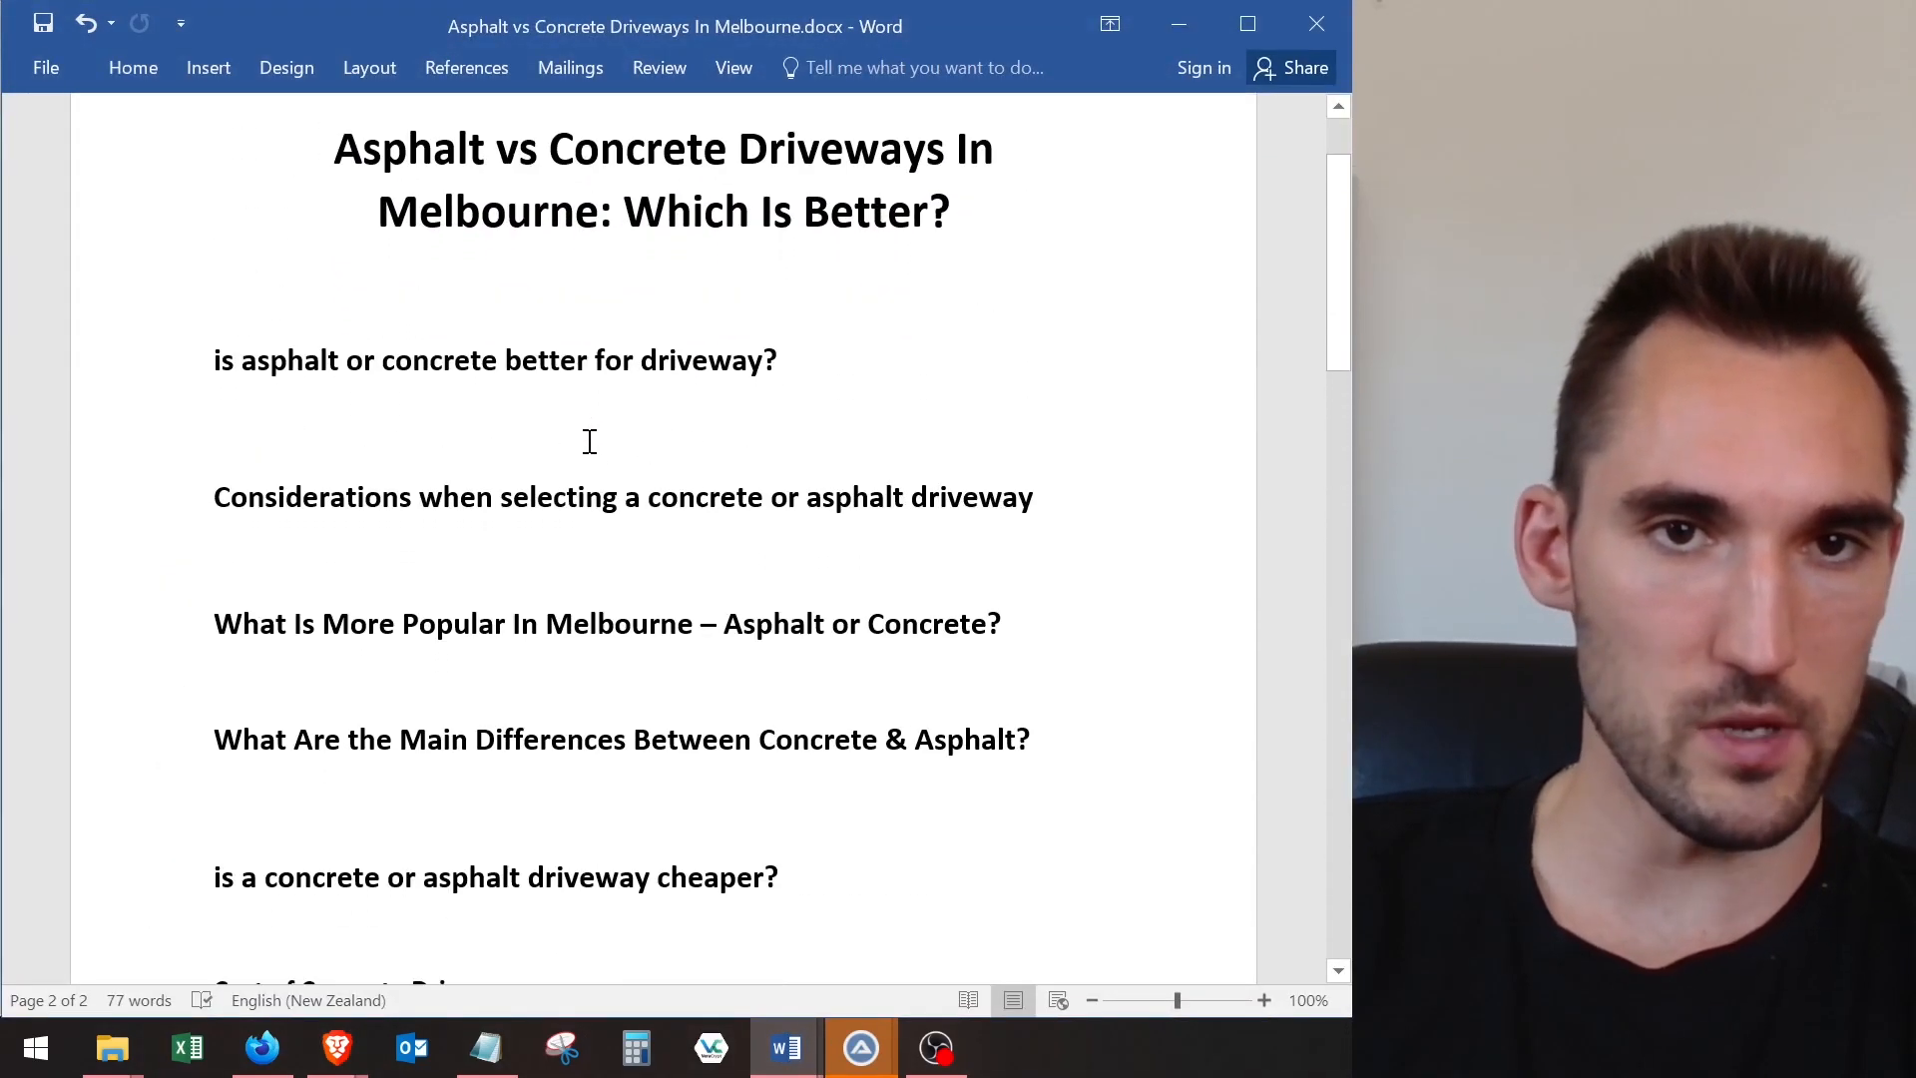
{"action": "key", "text": "ctrl+z"}
{"action": "type", "text": "Pros"}
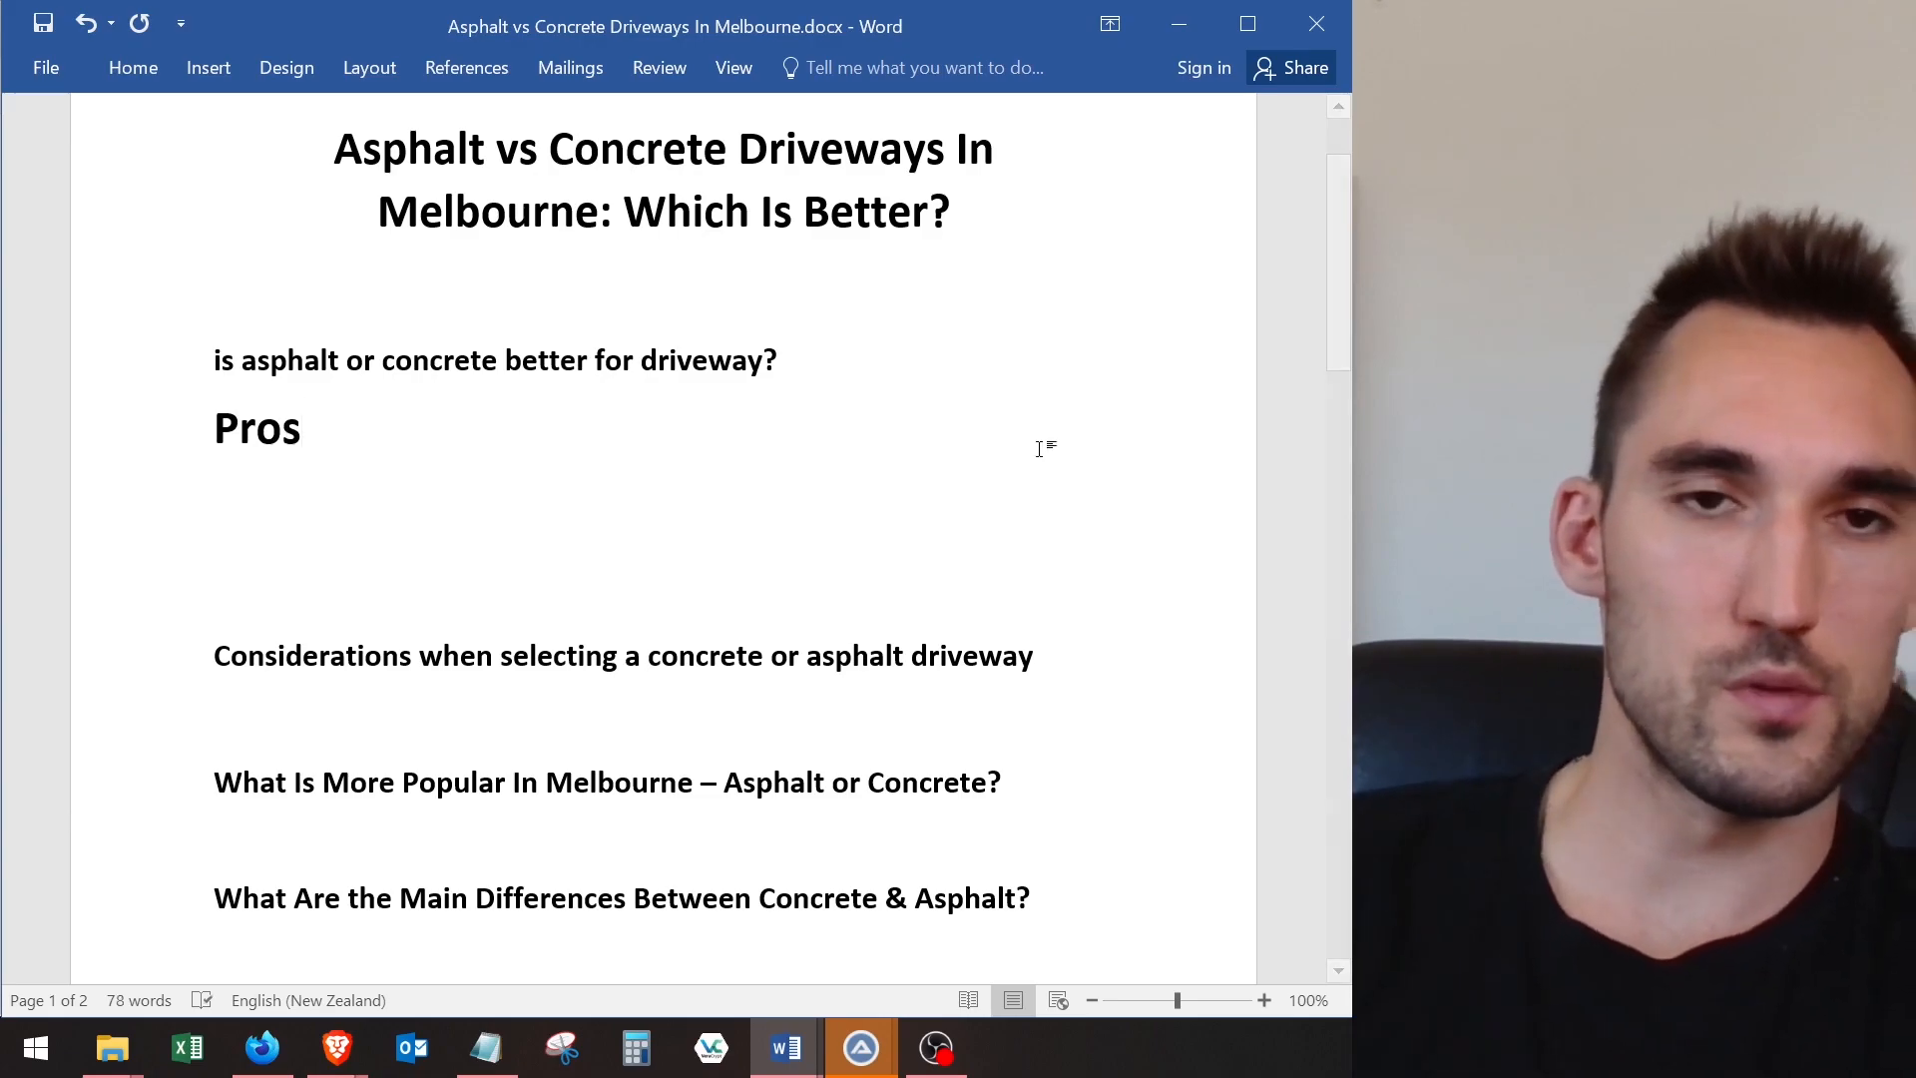
- Add "Cons" below "Pros" in the outline, leaving blank lines between them, and select the new lines
{"action": "key", "text": "Return"}
{"action": "key", "text": "Return"}
{"action": "key", "text": "Return"}
{"action": "type", "text": "Cons"}
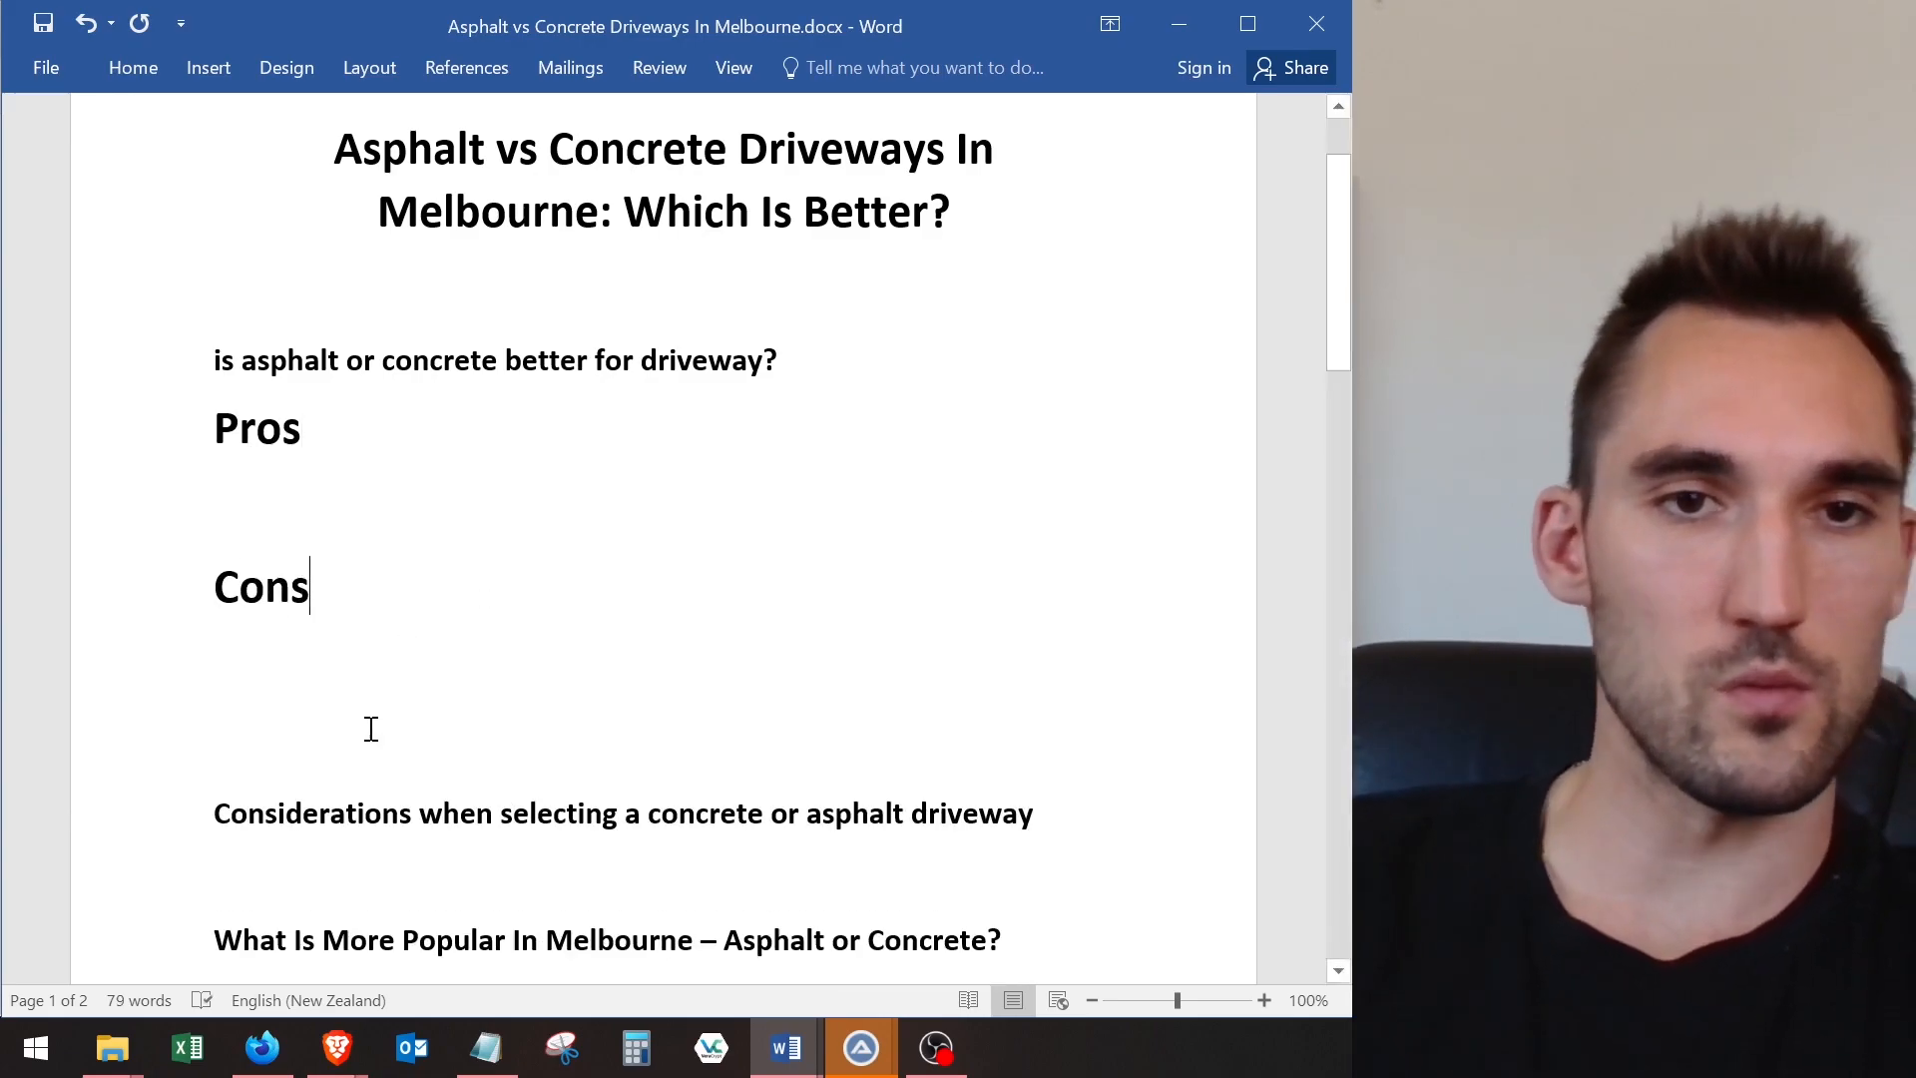
{"action": "left_click_drag", "start_coordinate": [279, 660], "coordinate": [150, 440]}
- Copy the "Durability" heading from Angi's asphalt vs. concrete comparison into a Notepad note and list "Appearance" below it
{"action": "key", "text": "alt+Tab"}
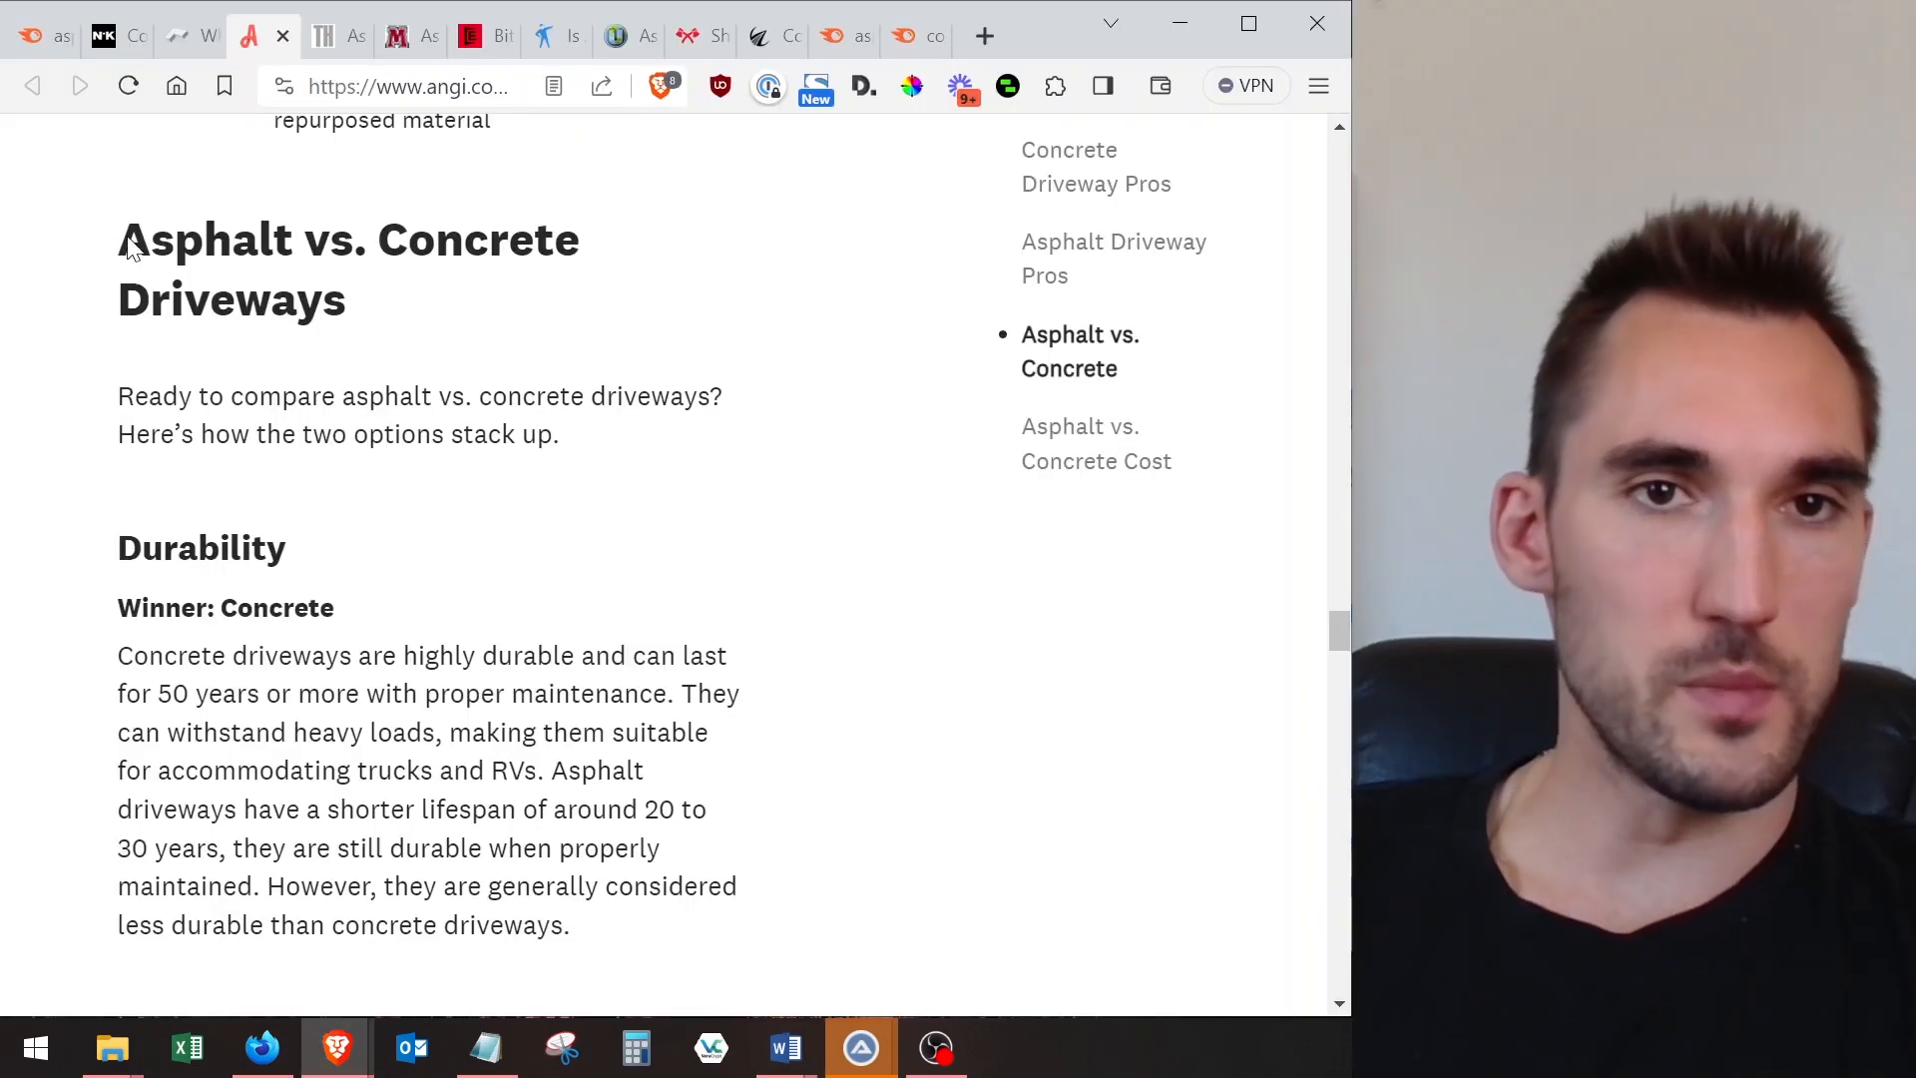
{"action": "scroll", "coordinate": [278, 377], "scroll_direction": "down", "scroll_amount": 3}
{"action": "left_click_drag", "start_coordinate": [254, 261], "coordinate": [116, 254]}
{"action": "key", "text": "ctrl+c"}
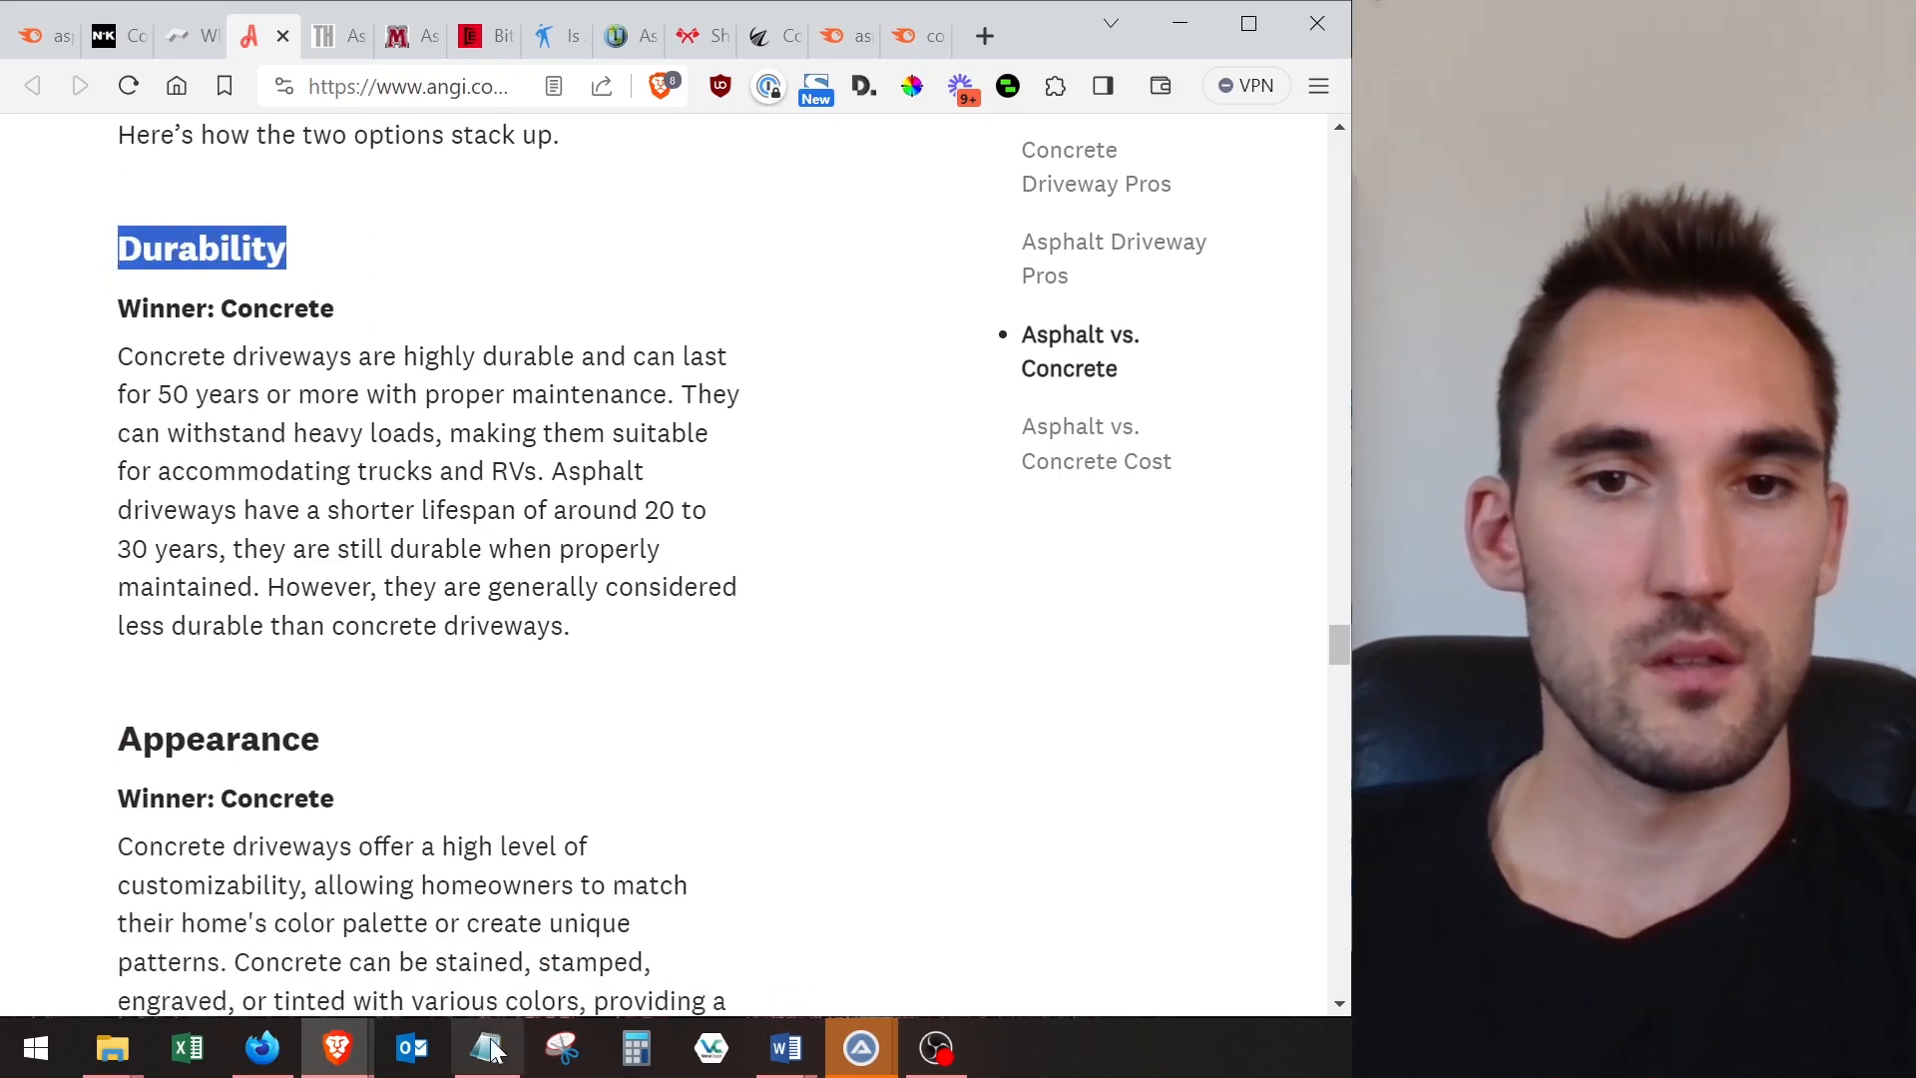
{"action": "key", "text": "alt+Tab"}
{"action": "key", "text": "ctrl+v"}
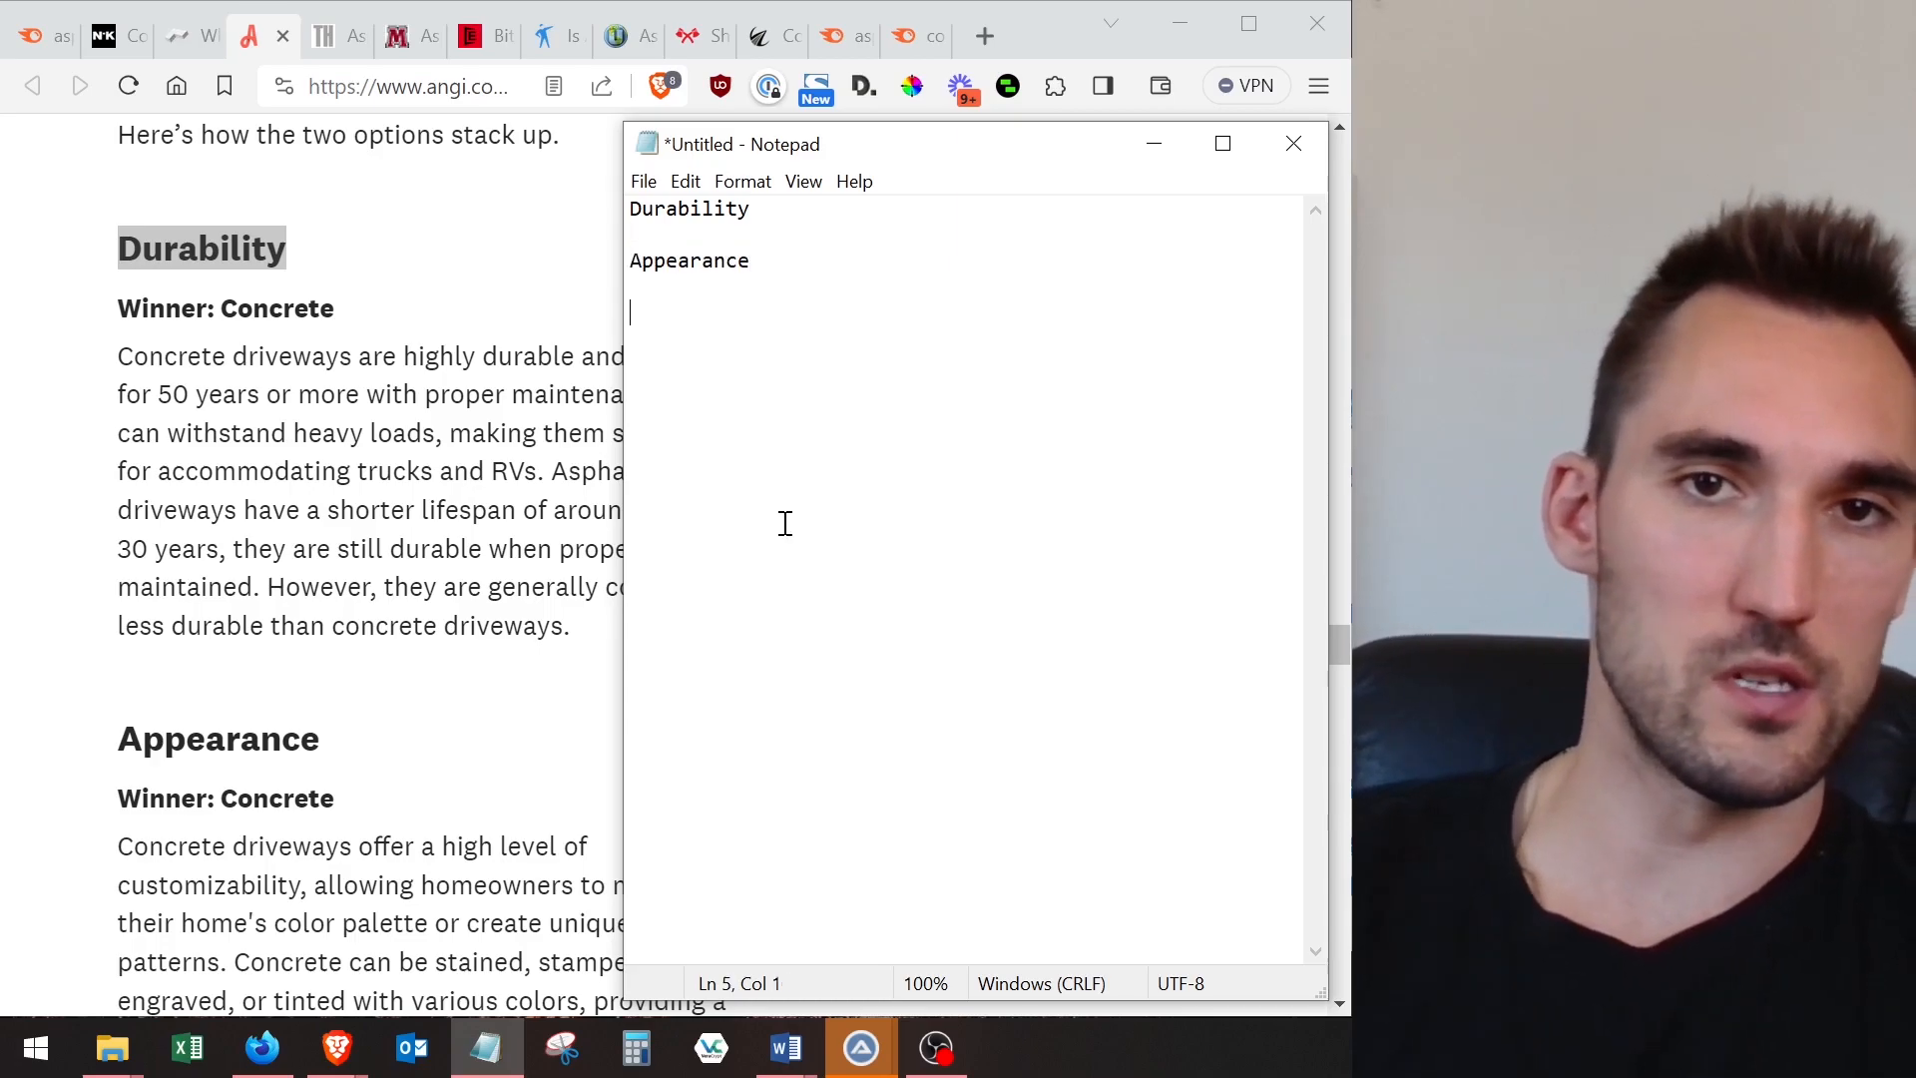
- Add Angi's remaining comparison topics to the note: Ease of Installation, Ease of Repair, Curb Appeal, Eco Friendliness and Maintenance Requirements
{"action": "scroll", "coordinate": [312, 579], "scroll_direction": "down", "scroll_amount": 7}
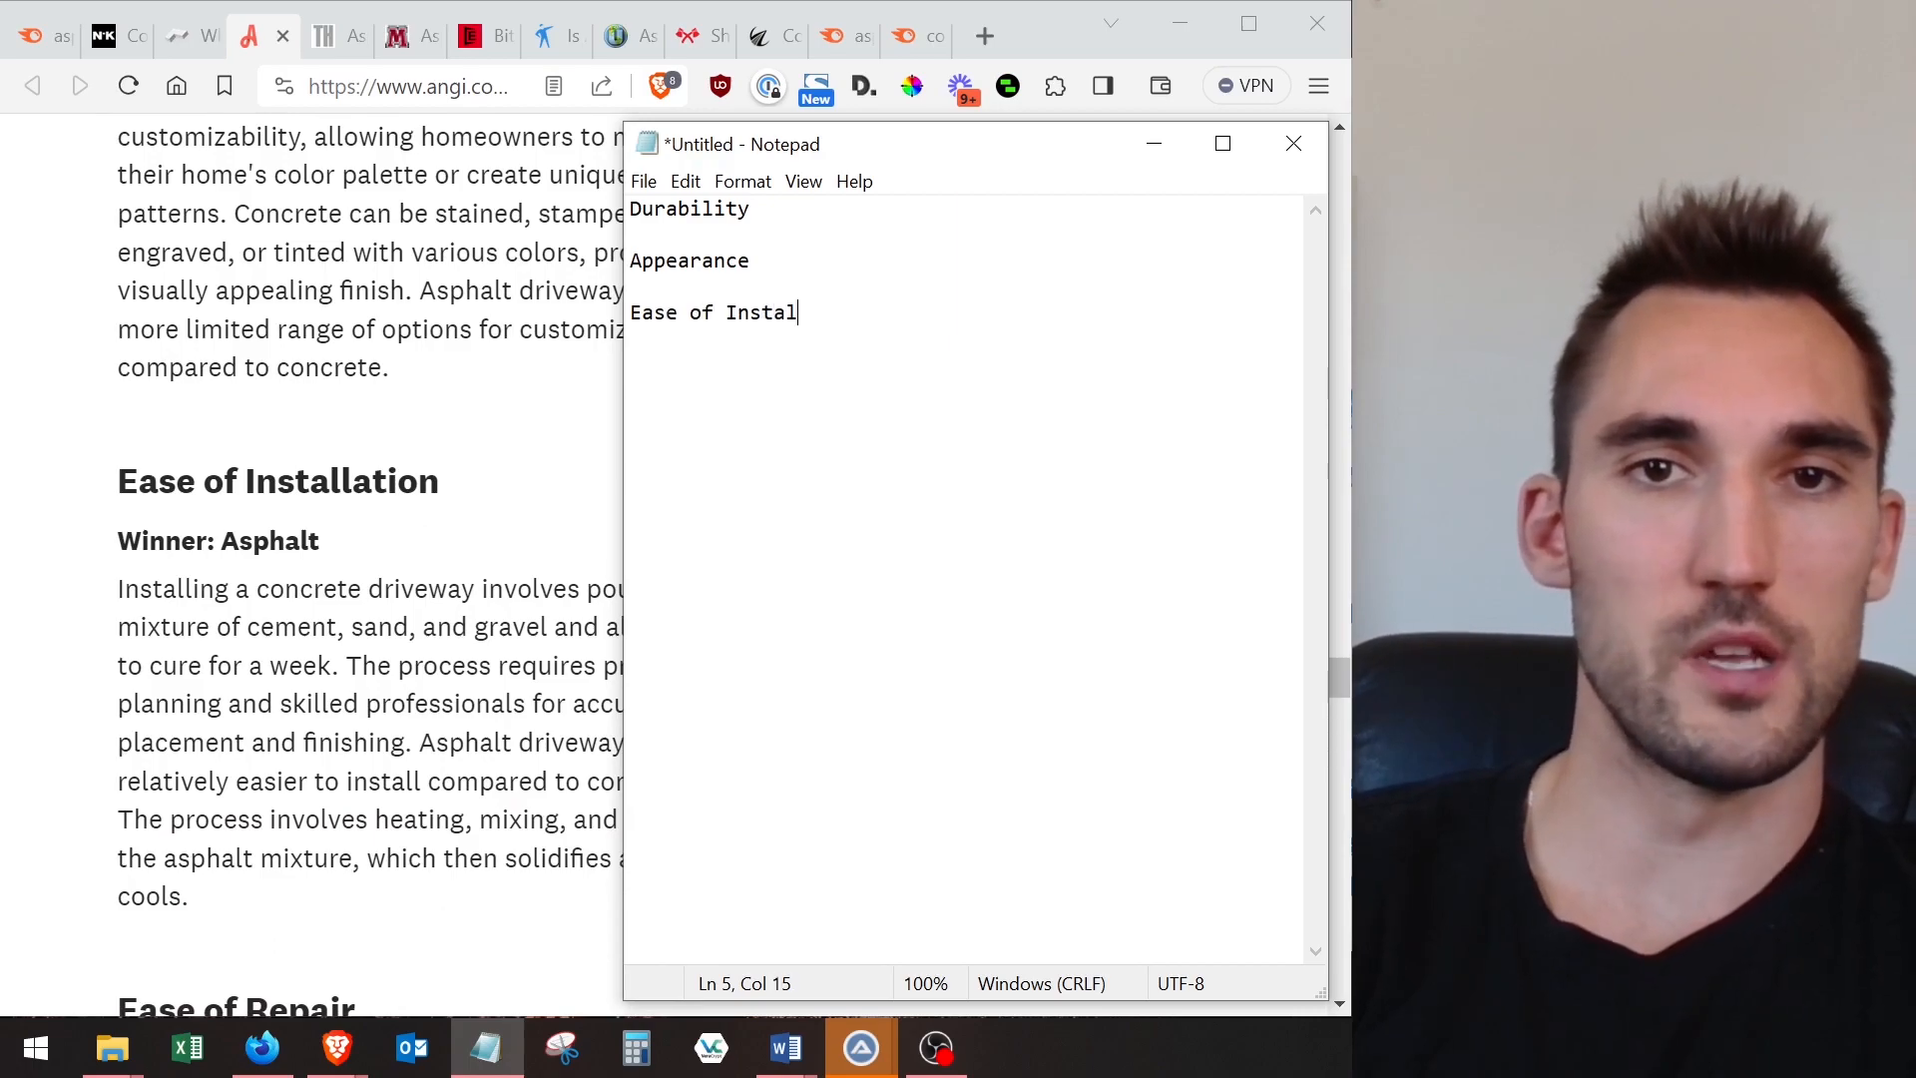
{"action": "scroll", "coordinate": [333, 666], "scroll_direction": "down", "scroll_amount": 4}
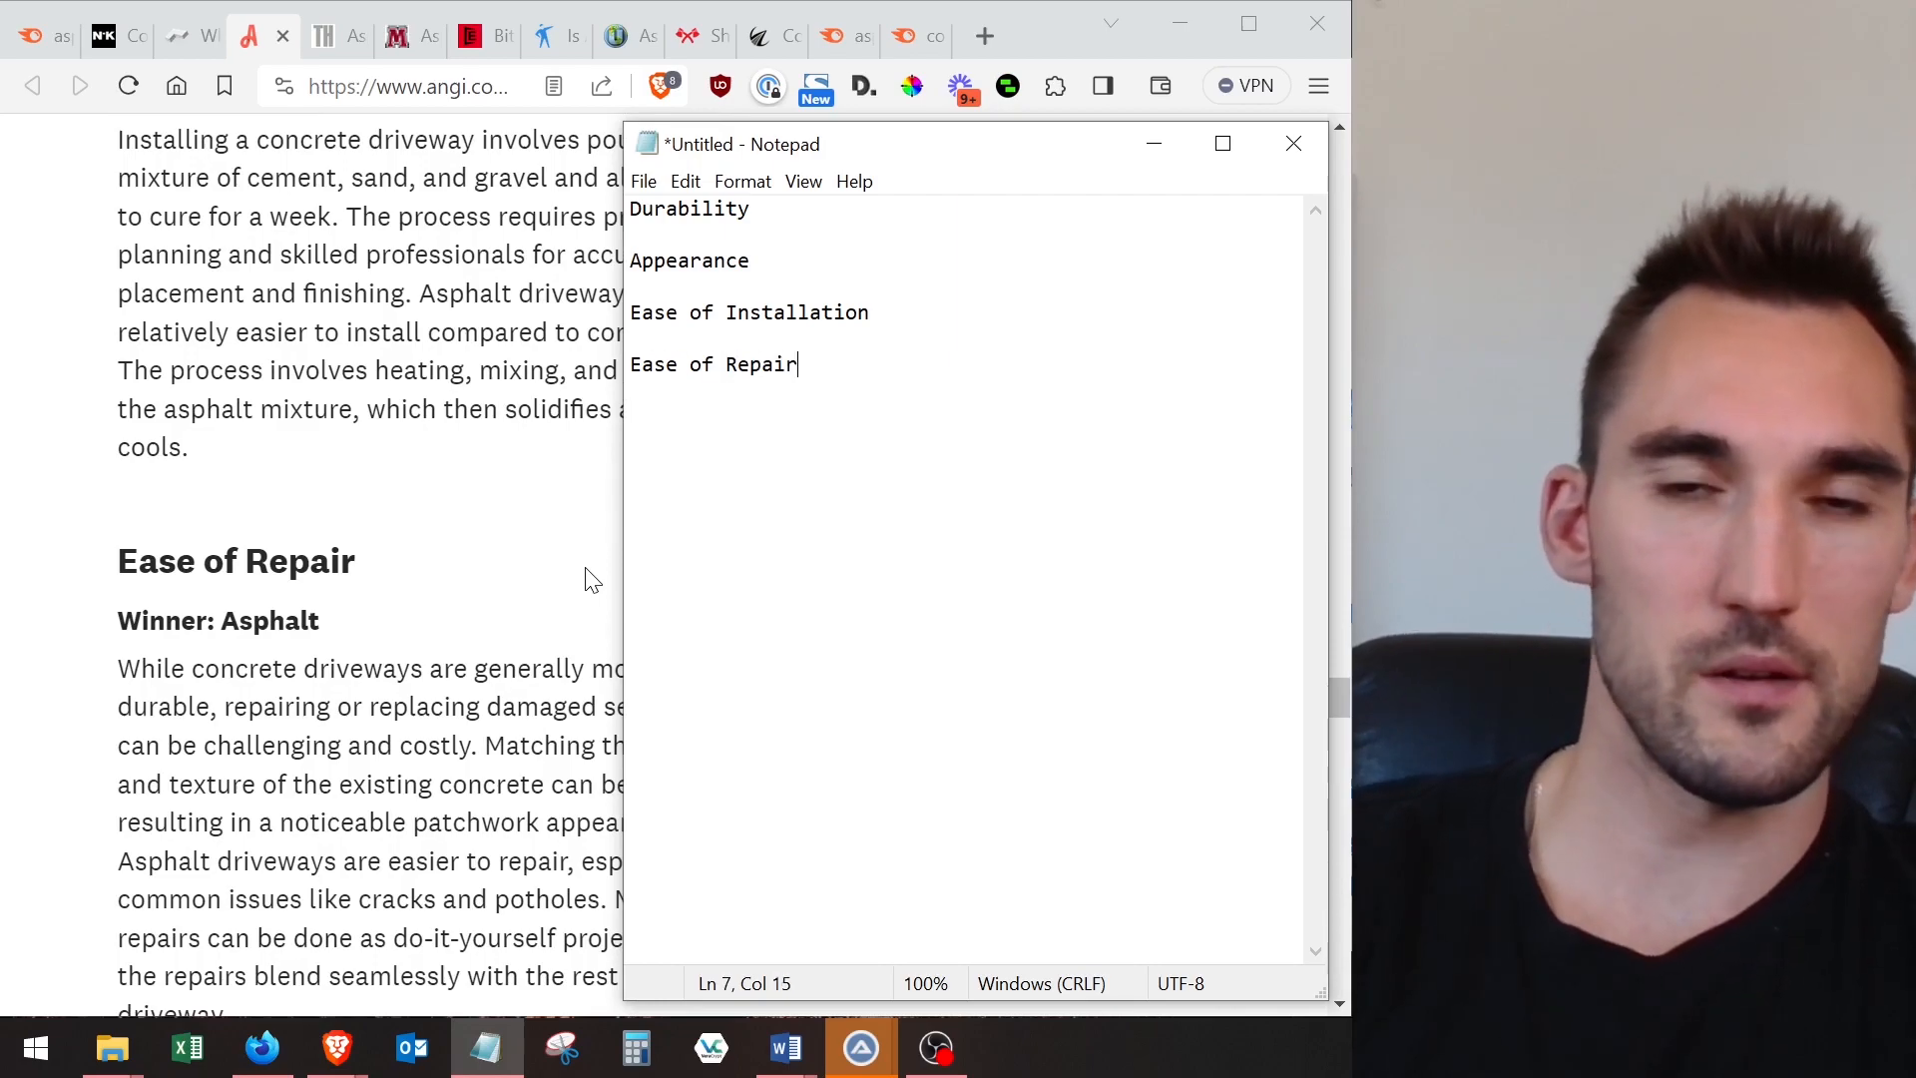
{"action": "scroll", "coordinate": [268, 678], "scroll_direction": "down", "scroll_amount": 5}
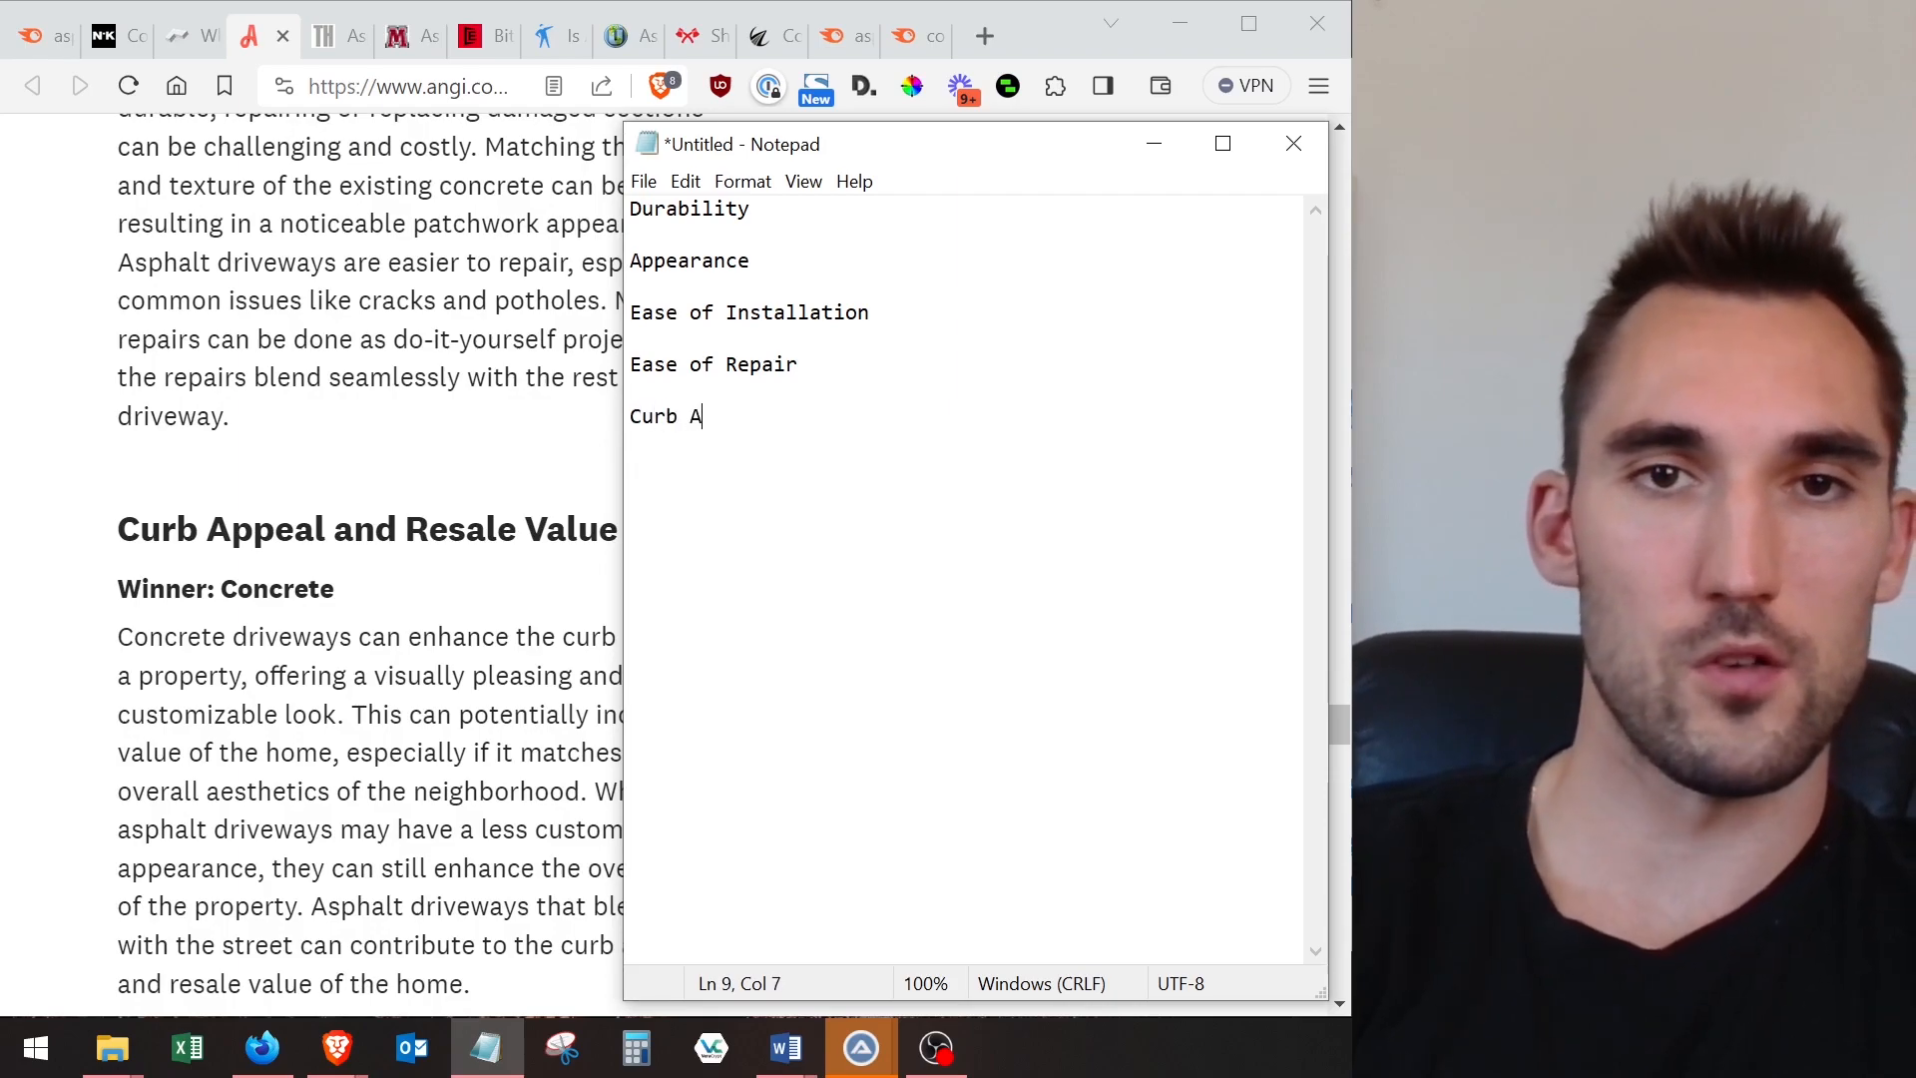
{"action": "scroll", "coordinate": [419, 525], "scroll_direction": "down", "scroll_amount": 6}
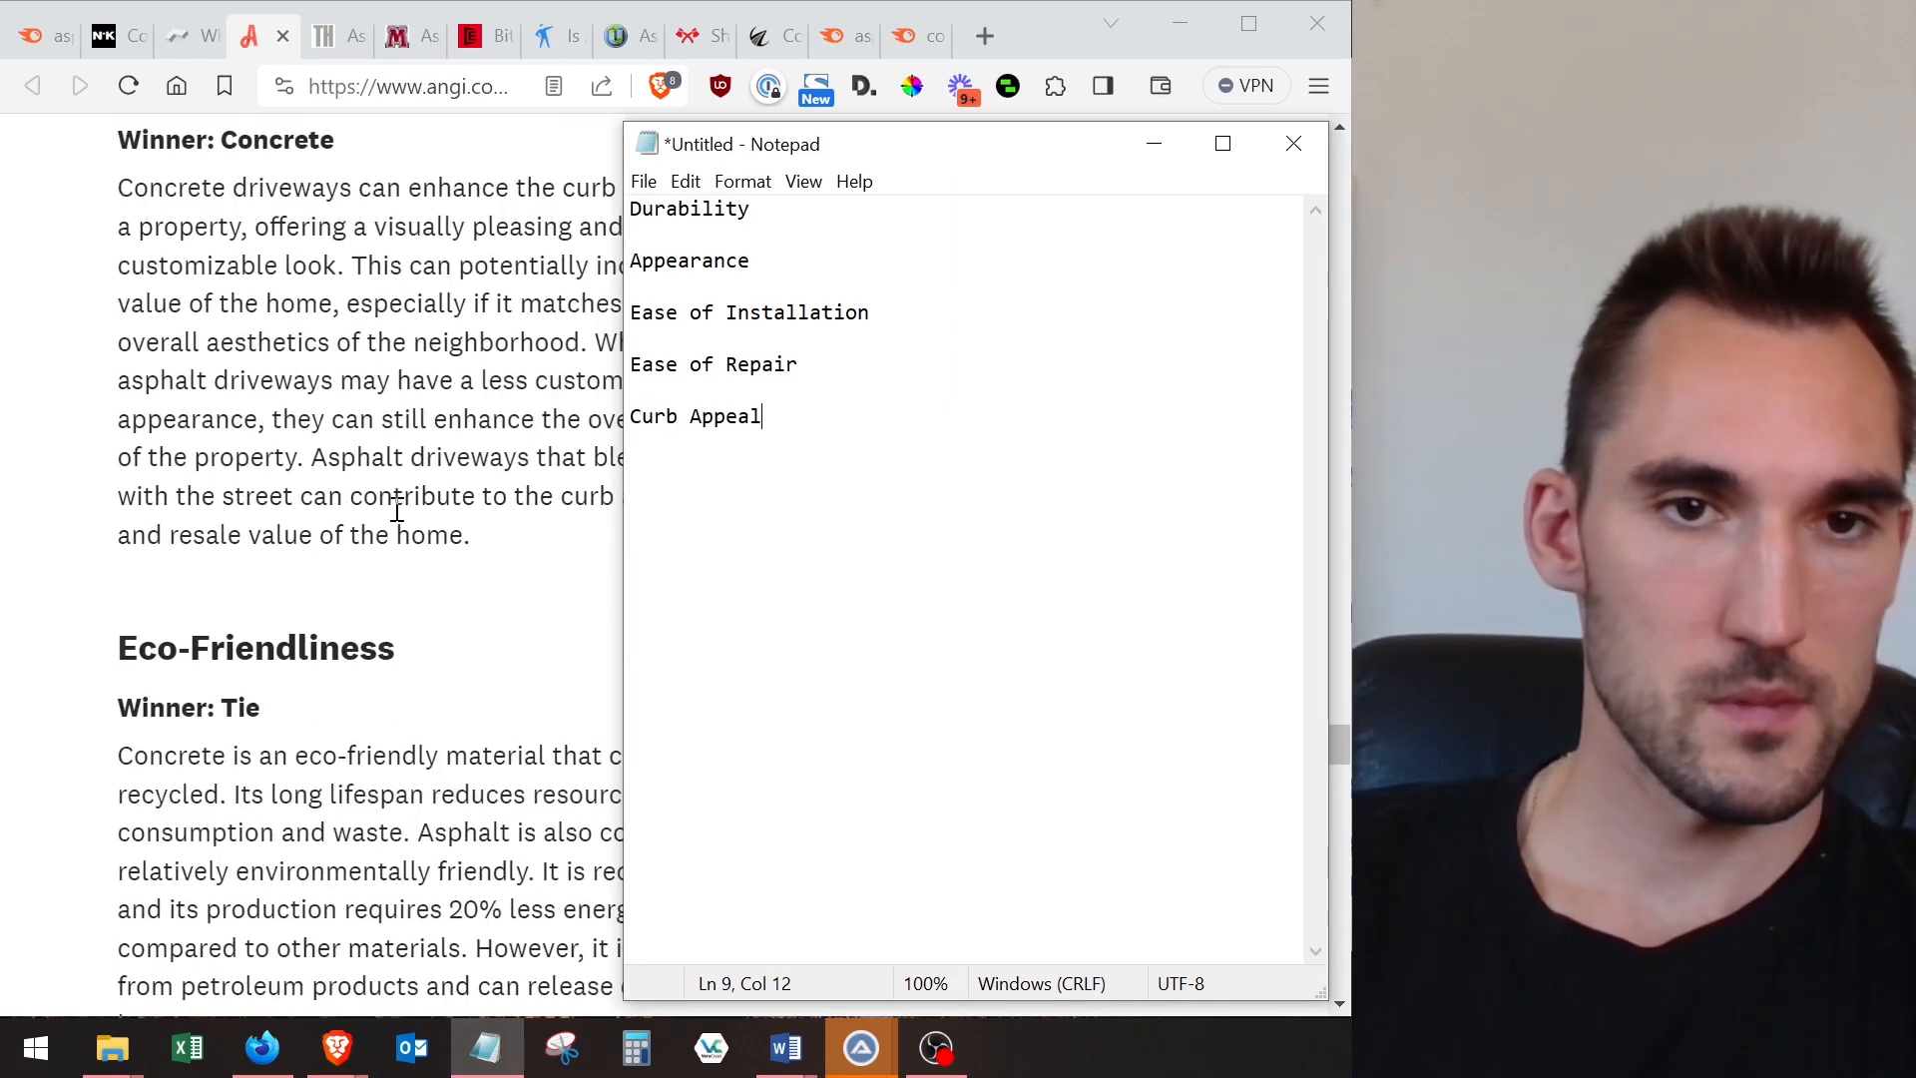
{"action": "scroll", "coordinate": [539, 549], "scroll_direction": "down", "scroll_amount": 1}
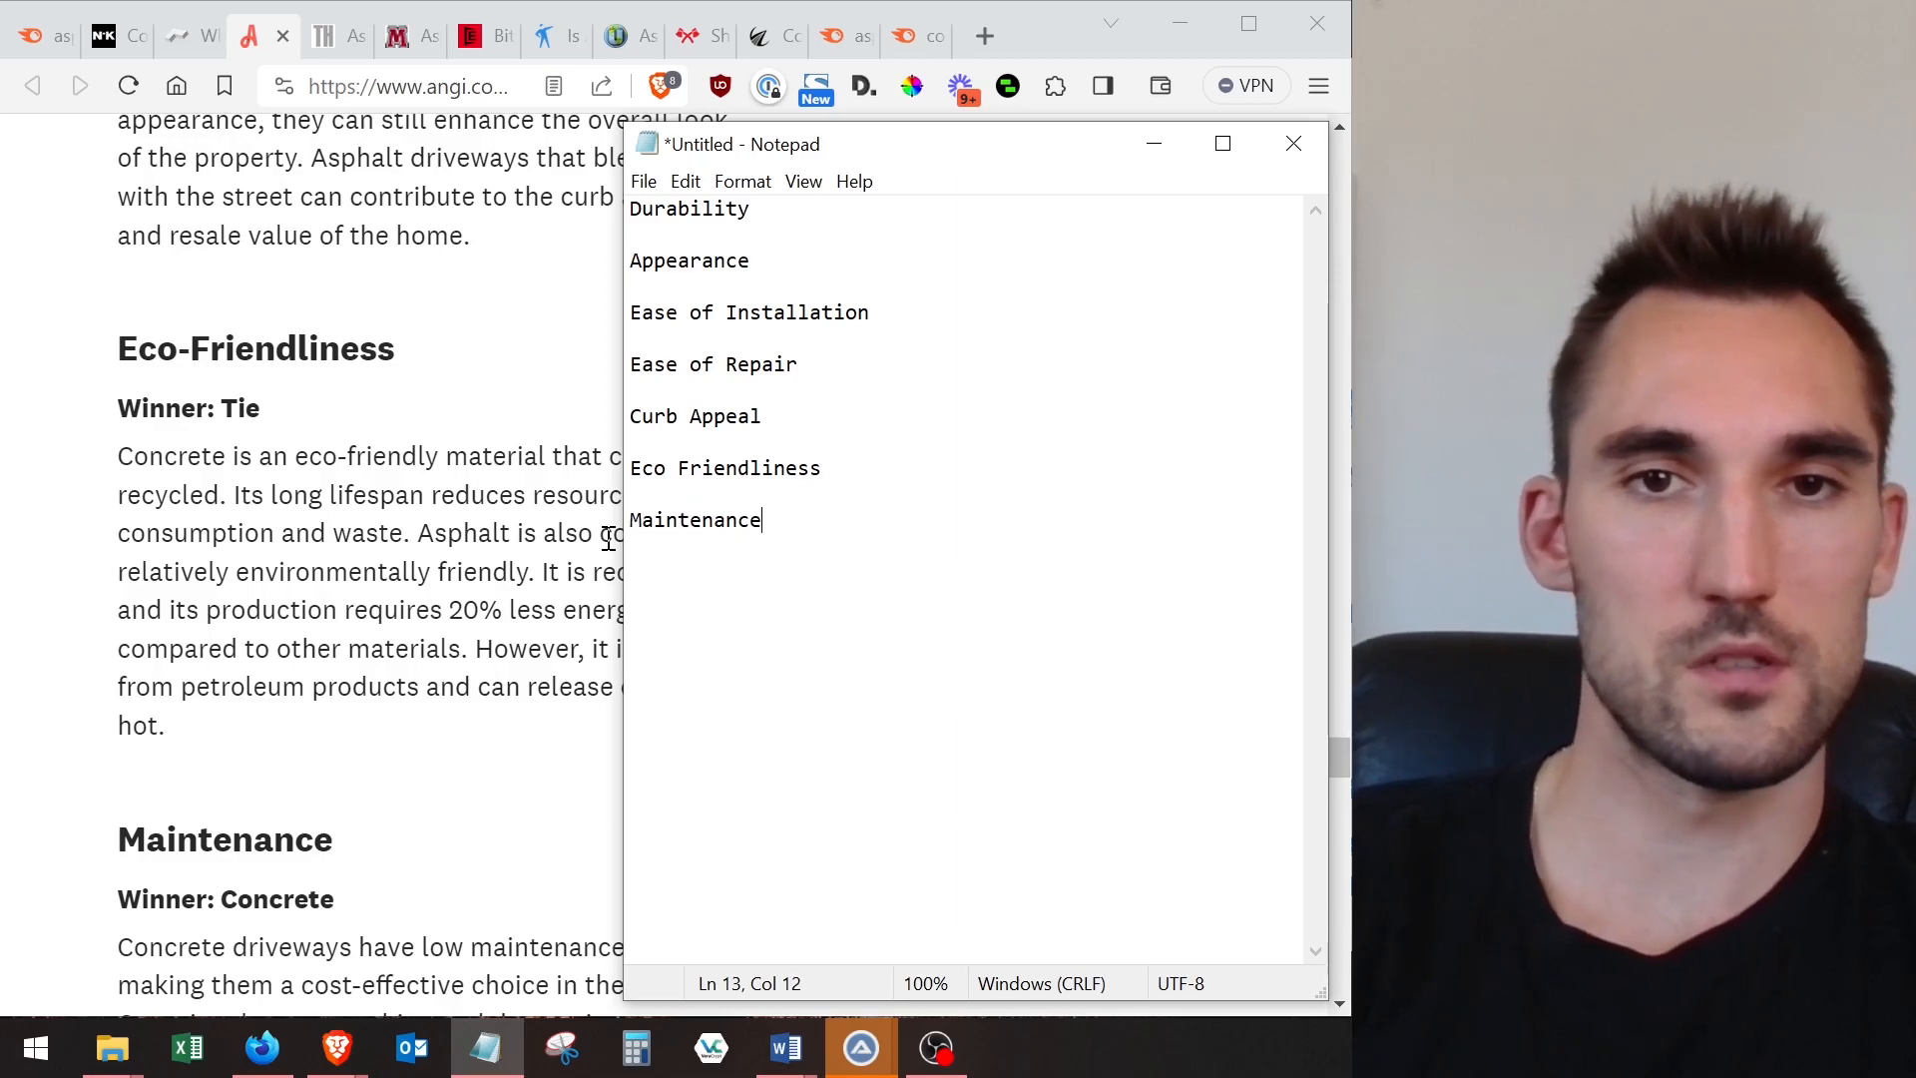
{"action": "scroll", "coordinate": [146, 635], "scroll_direction": "down", "scroll_amount": 15}
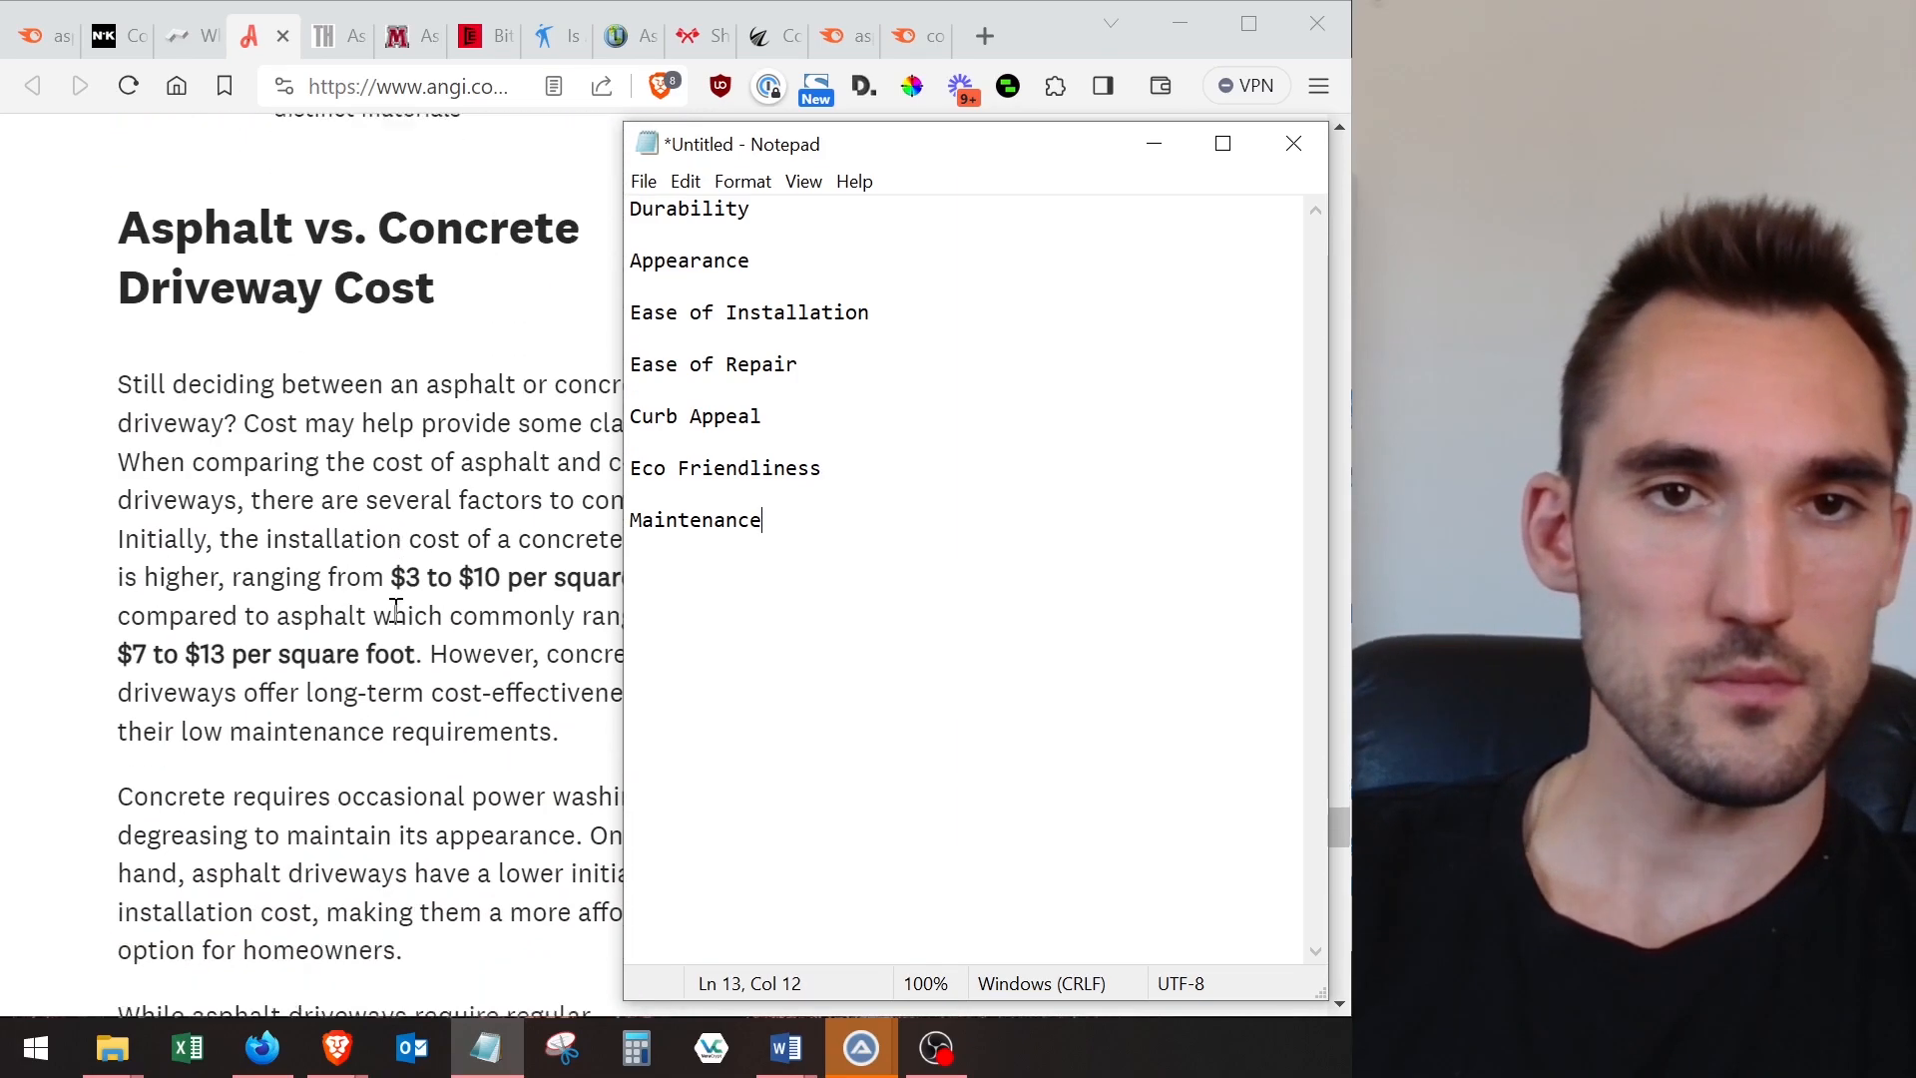
{"action": "scroll", "coordinate": [543, 620], "scroll_direction": "down", "scroll_amount": 10}
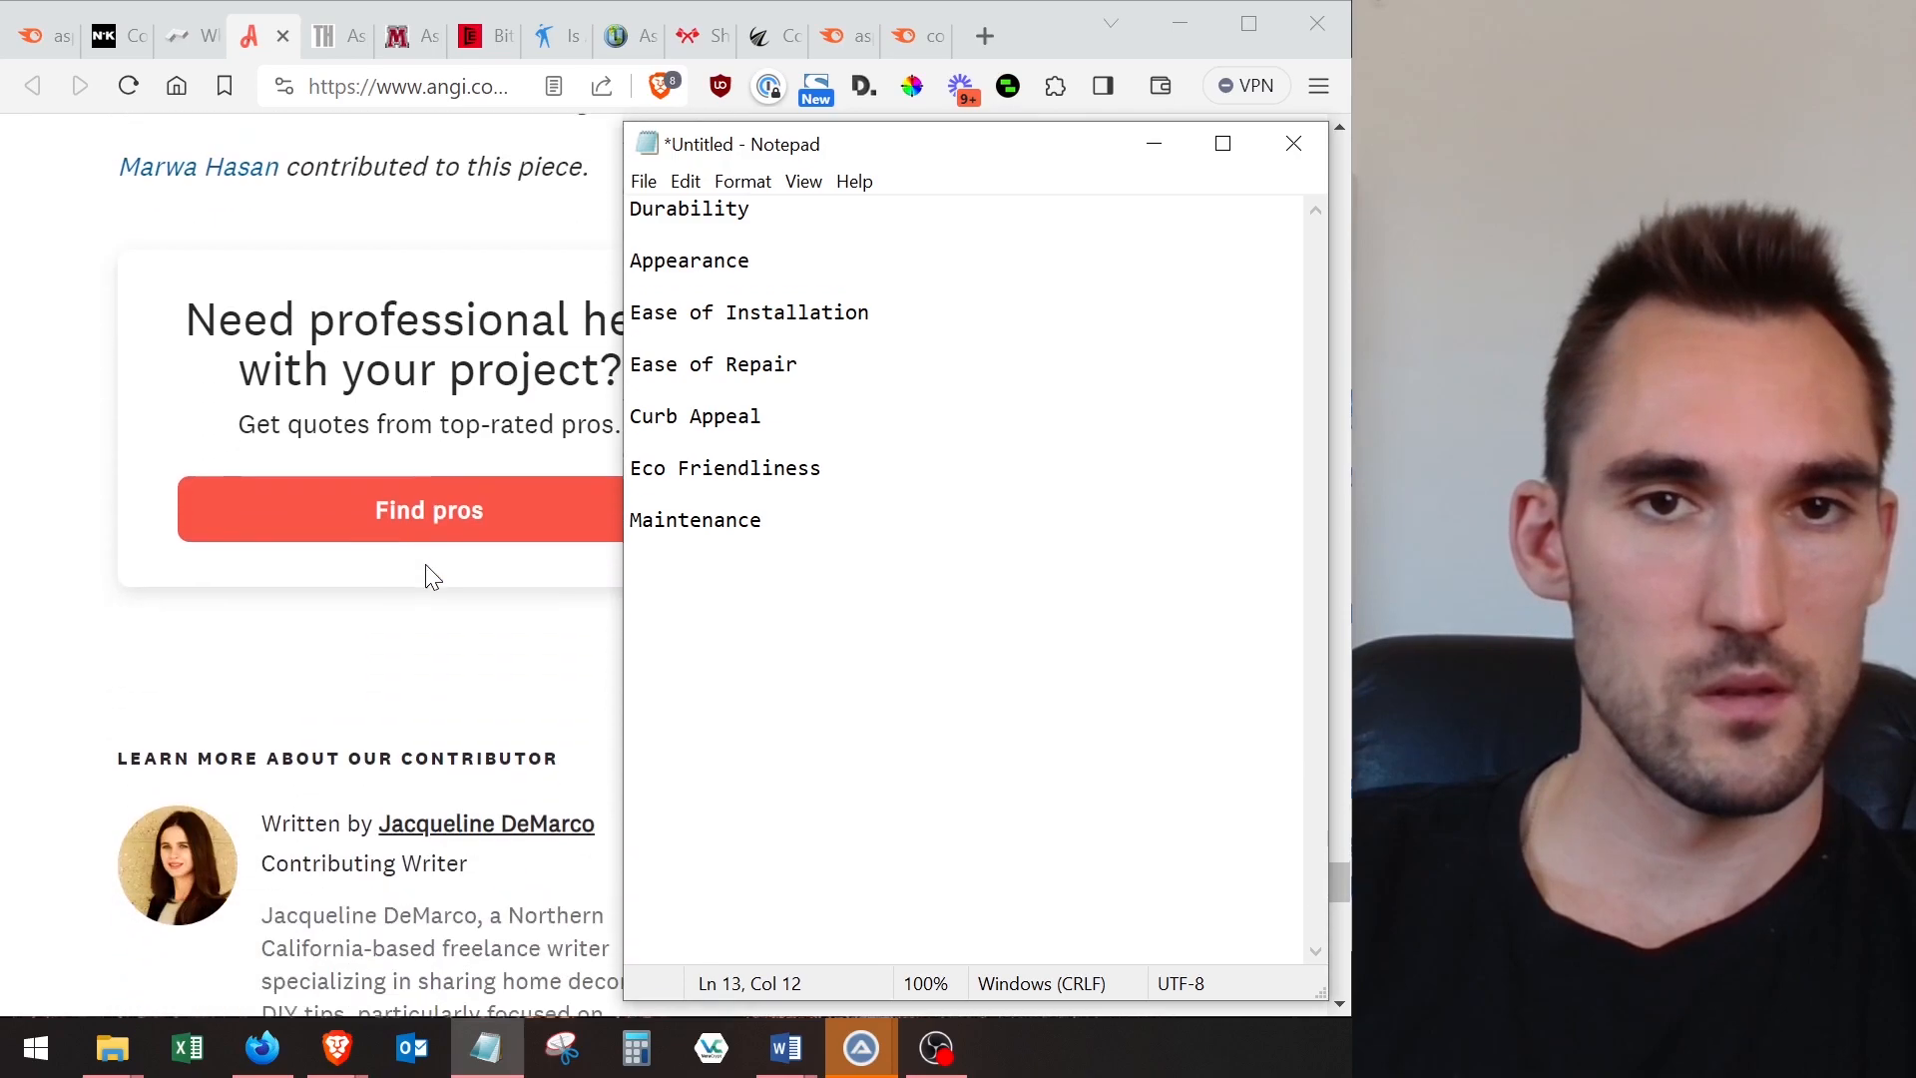
{"action": "type", "text": "Requirements"}
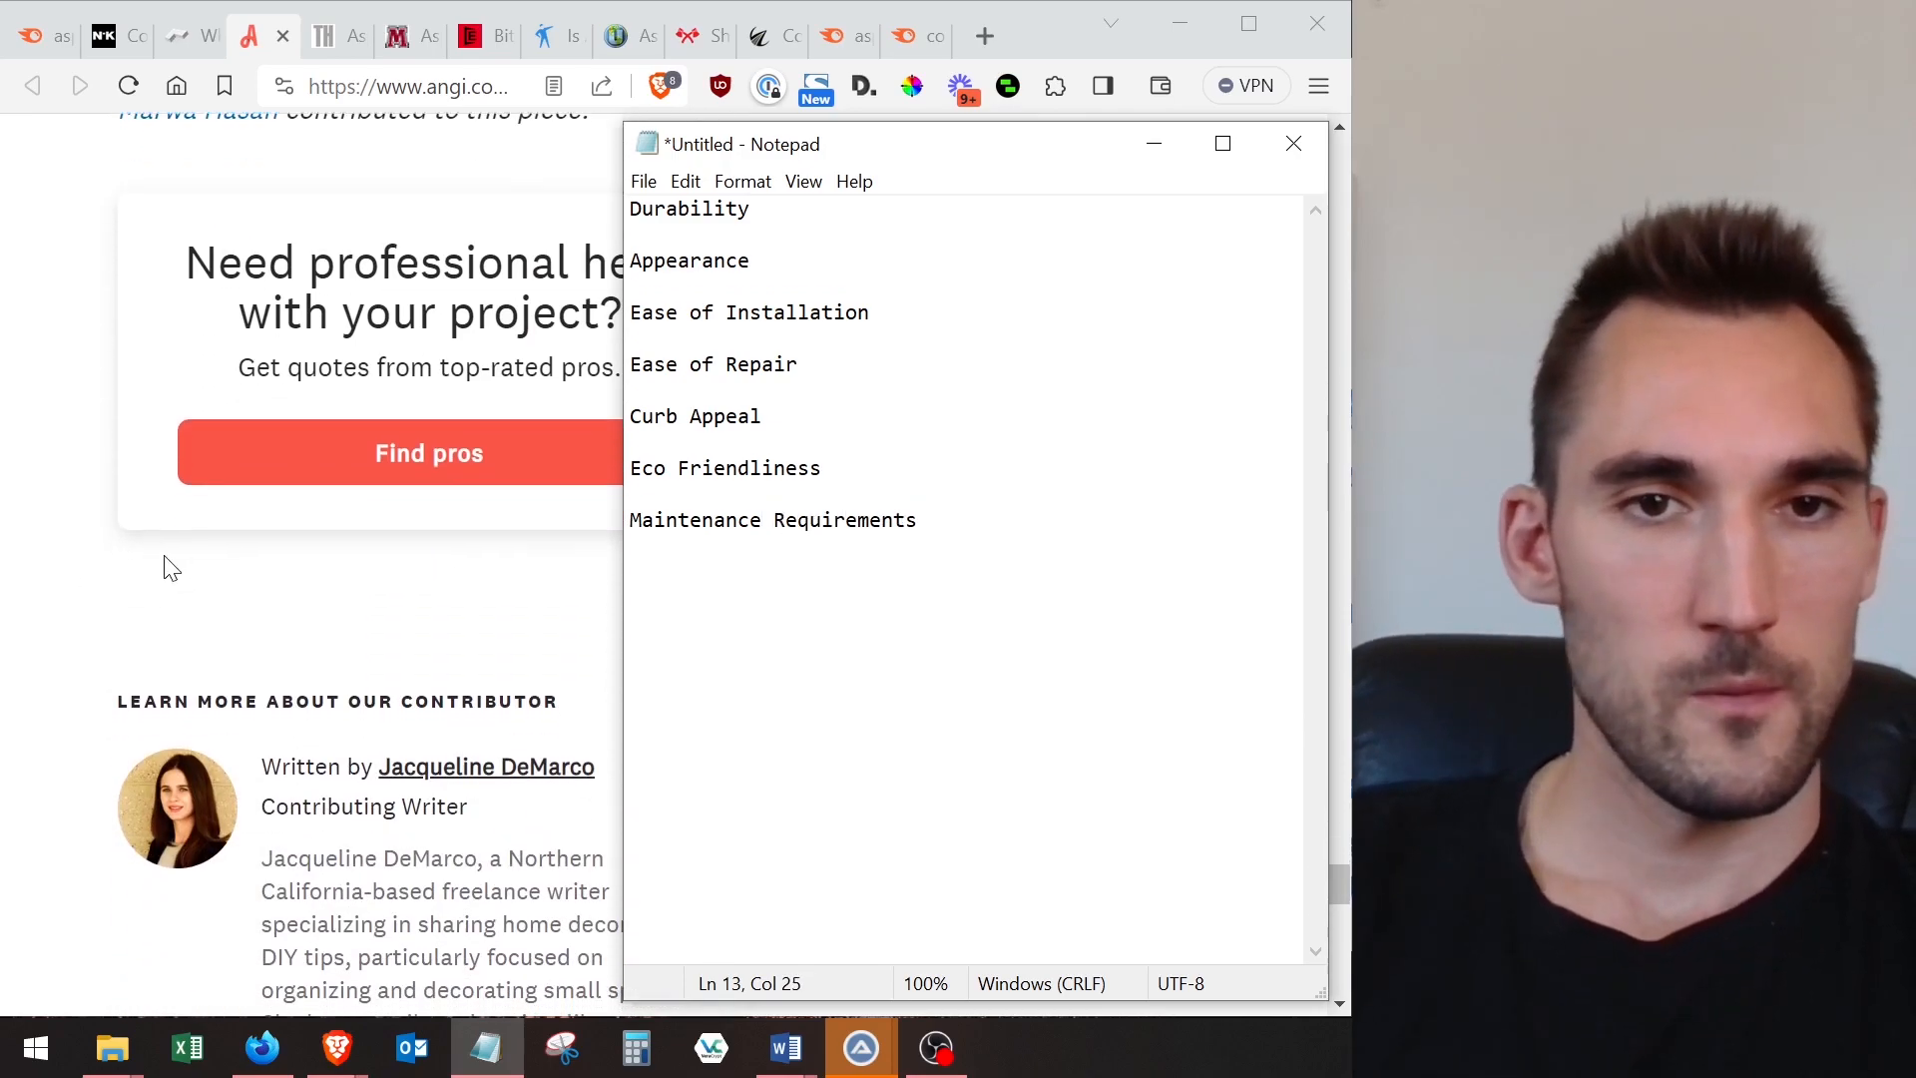
- Check the rest of the Angi article for missed headings, return to its beginning and minimize the note
{"action": "scroll", "coordinate": [406, 577], "scroll_direction": "down", "scroll_amount": 8}
{"action": "scroll", "coordinate": [407, 573], "scroll_direction": "up", "scroll_amount": 20}
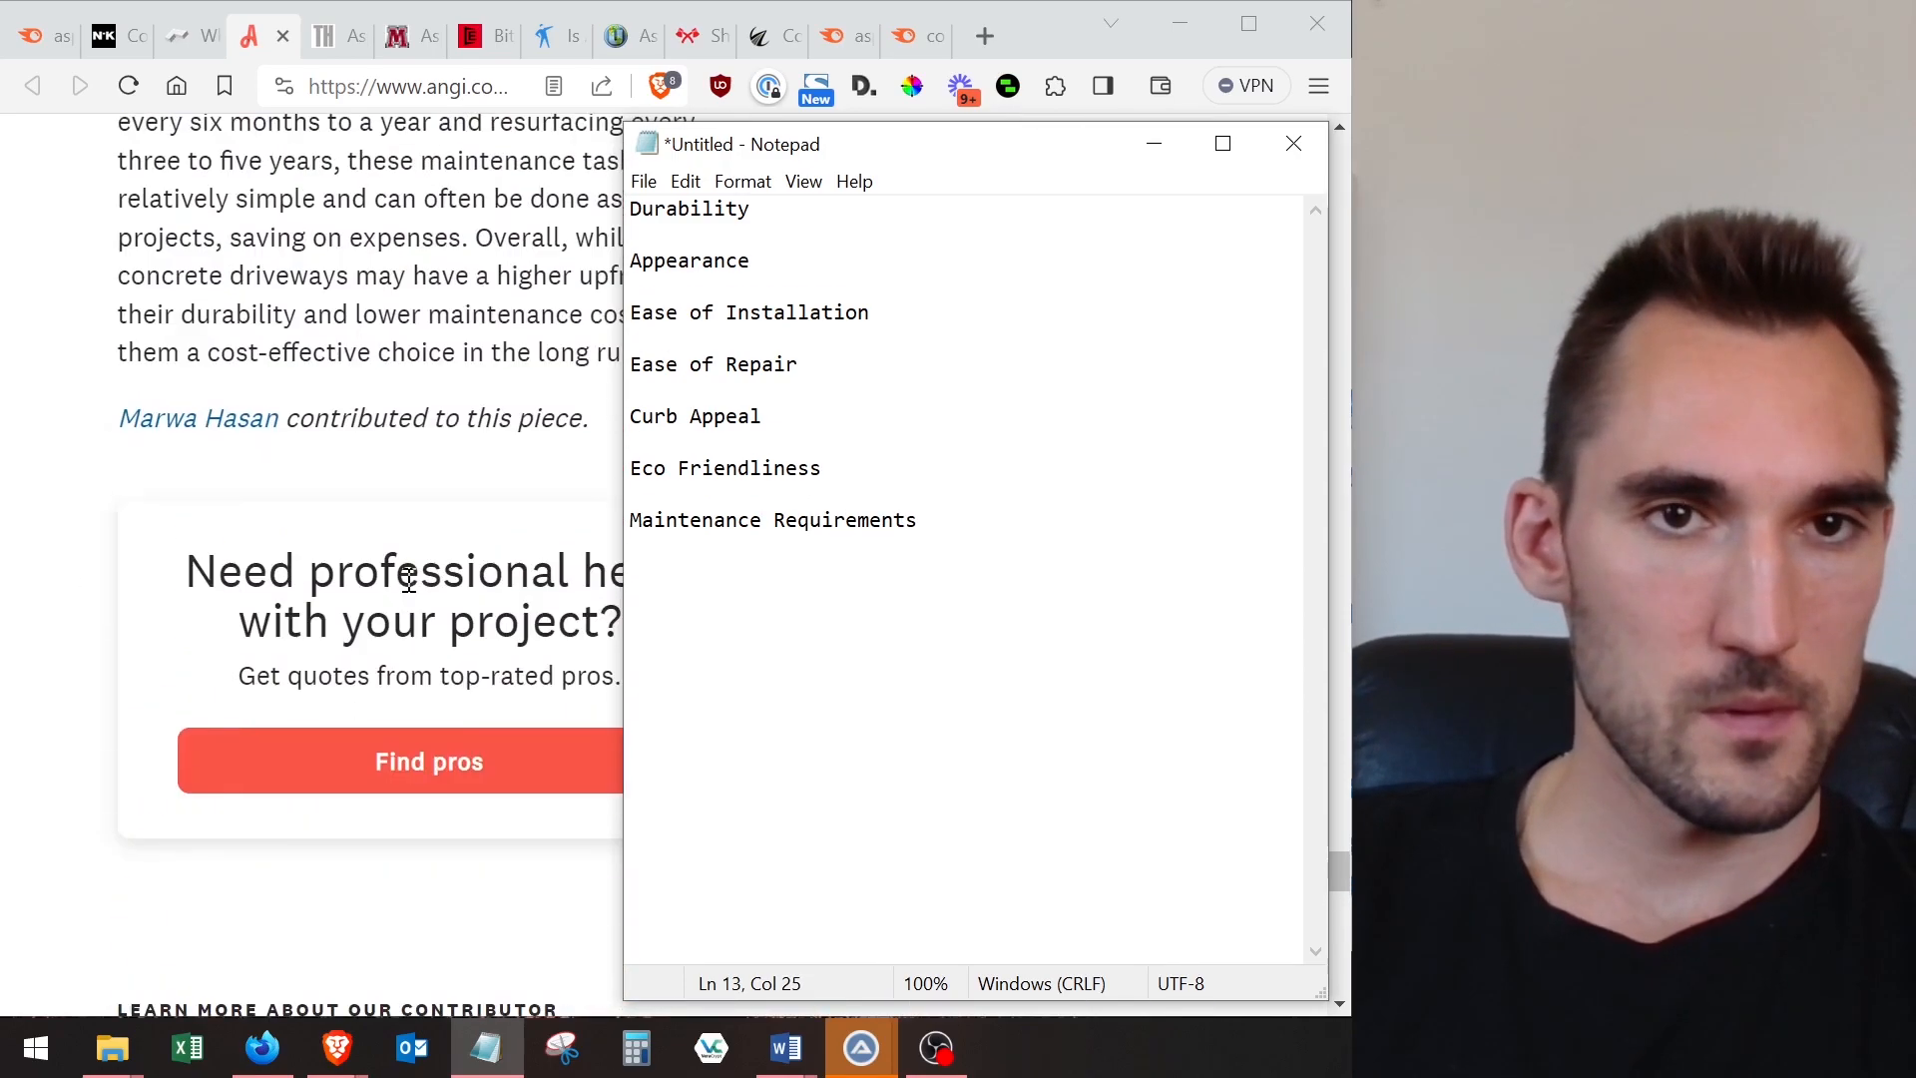
{"action": "scroll", "coordinate": [409, 579], "scroll_direction": "up", "scroll_amount": 5}
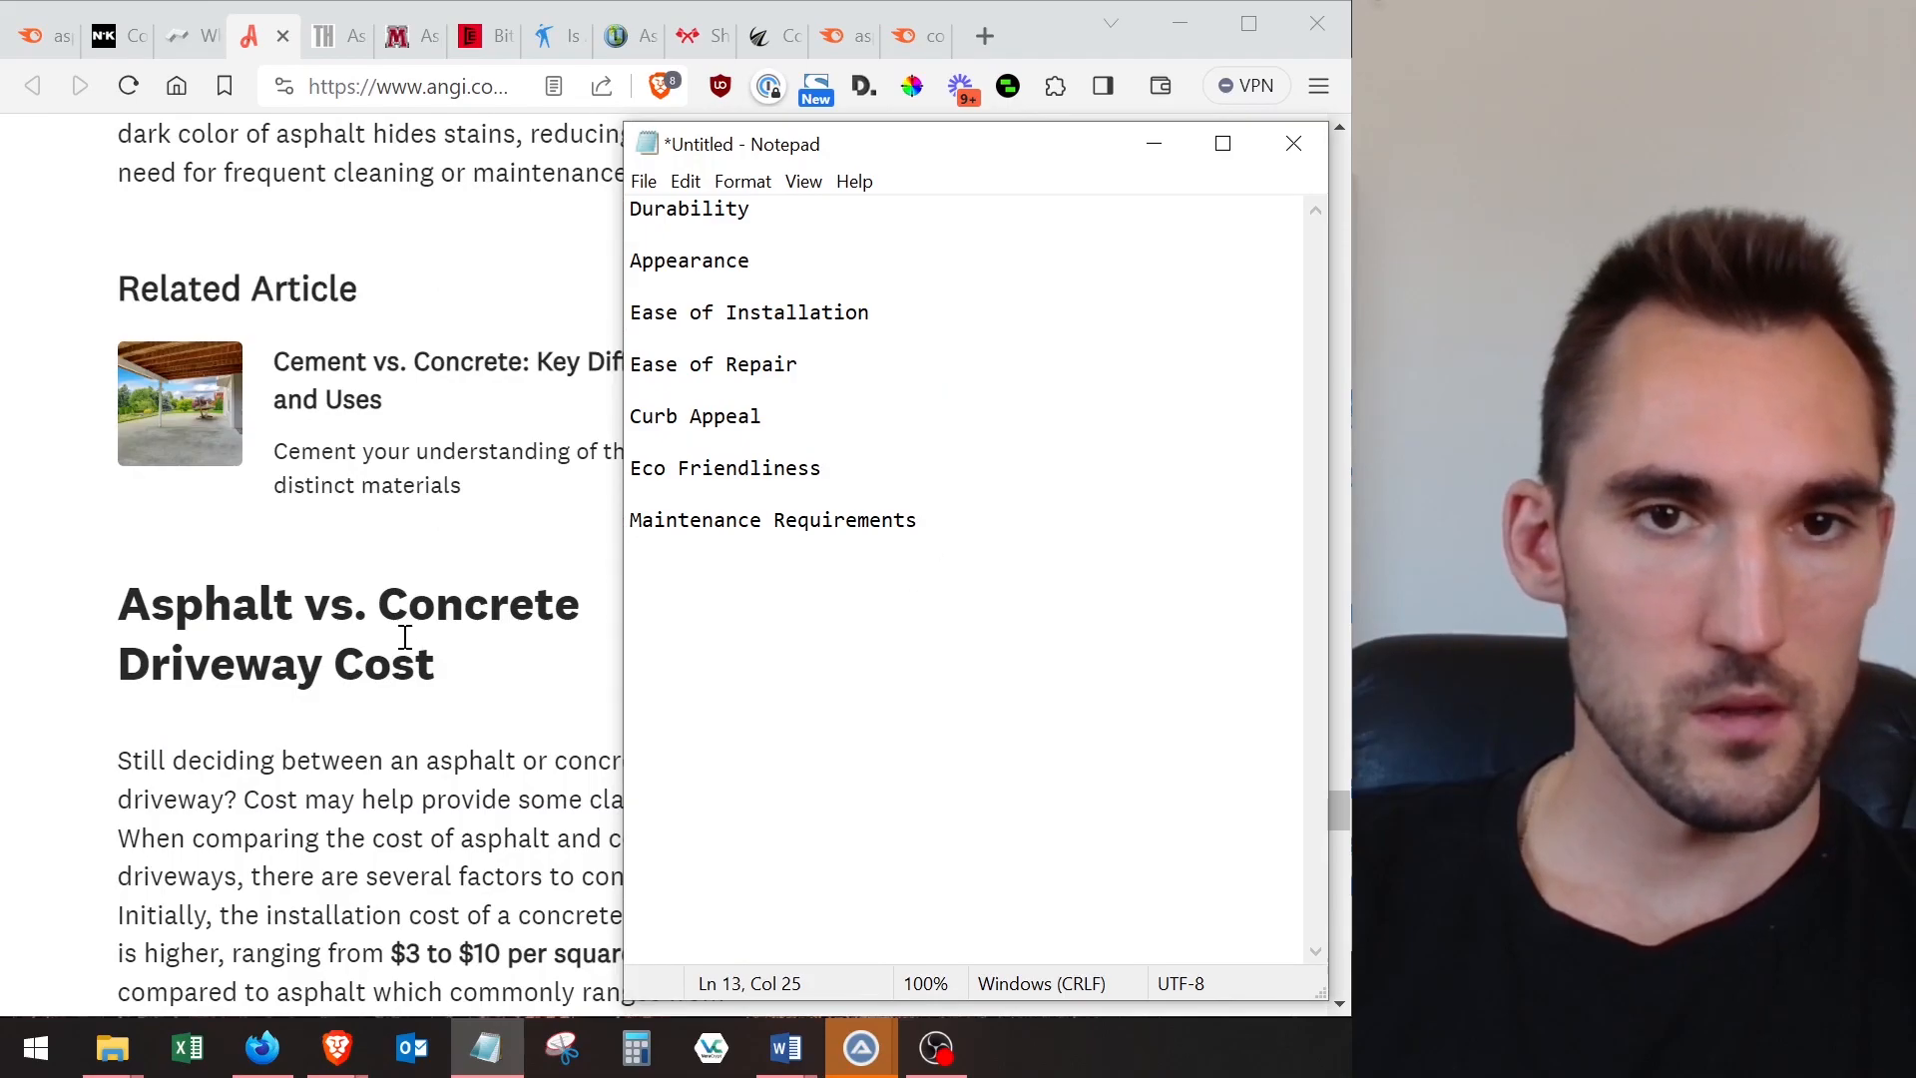
{"action": "scroll", "coordinate": [385, 713], "scroll_direction": "up", "scroll_amount": 20}
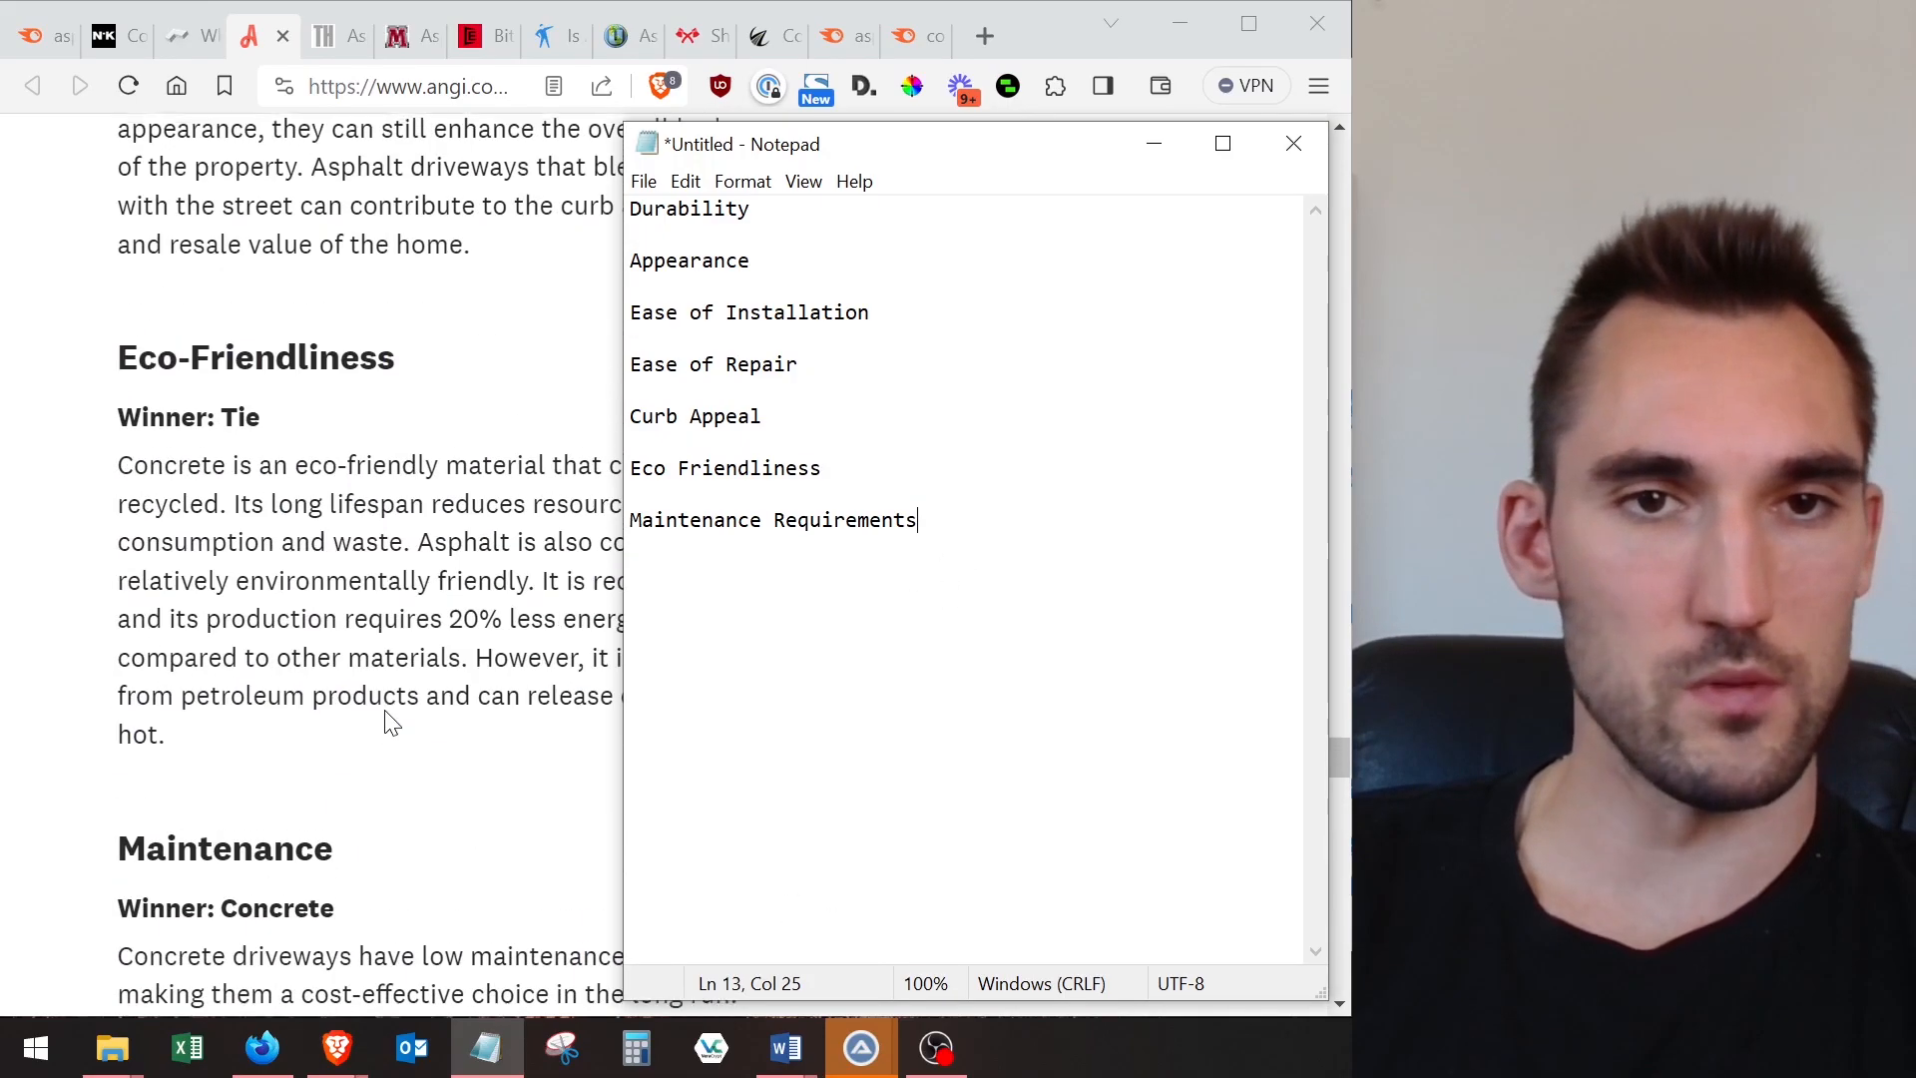
{"action": "scroll", "coordinate": [385, 710], "scroll_direction": "up", "scroll_amount": 20}
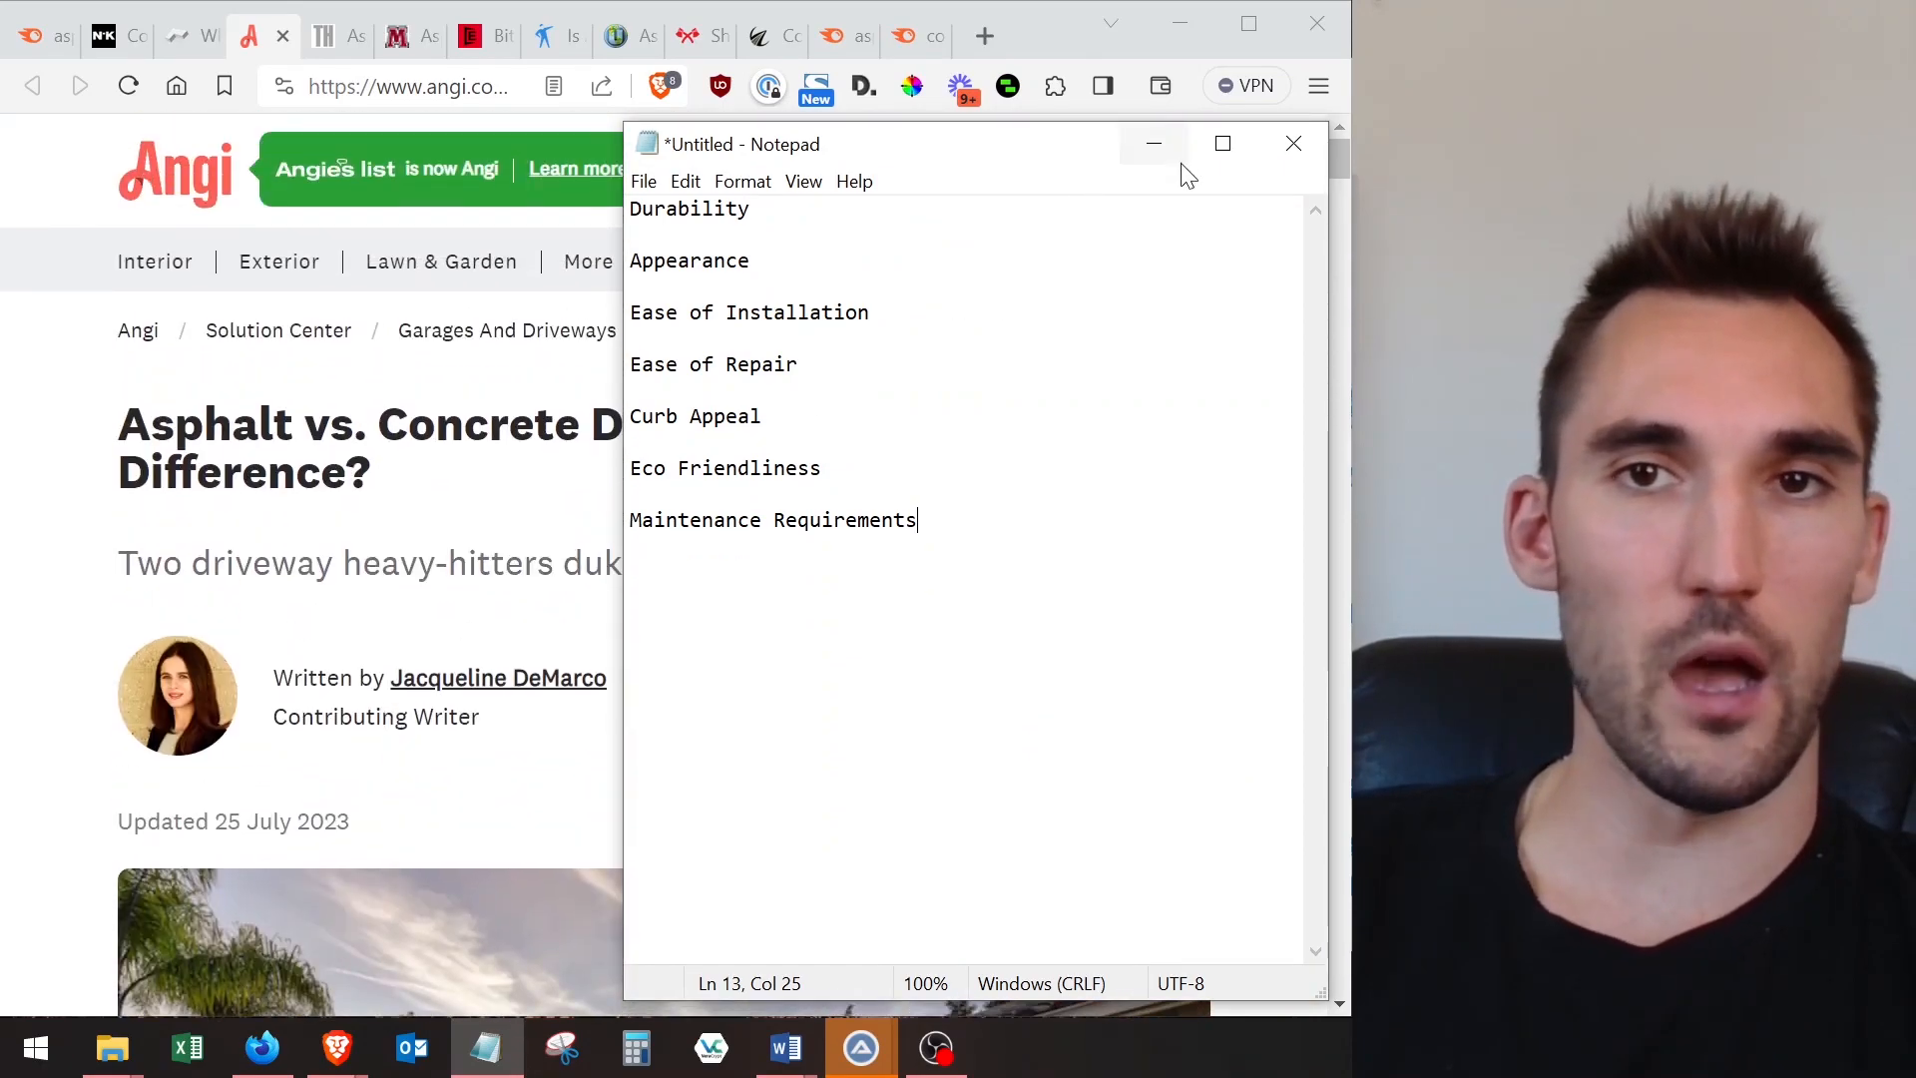
{"action": "left_click", "coordinate": [1154, 144]}
- Open wordcounter.net in a new browser tab
{"action": "left_click", "coordinate": [991, 34]}
{"action": "type", "text": "w"}
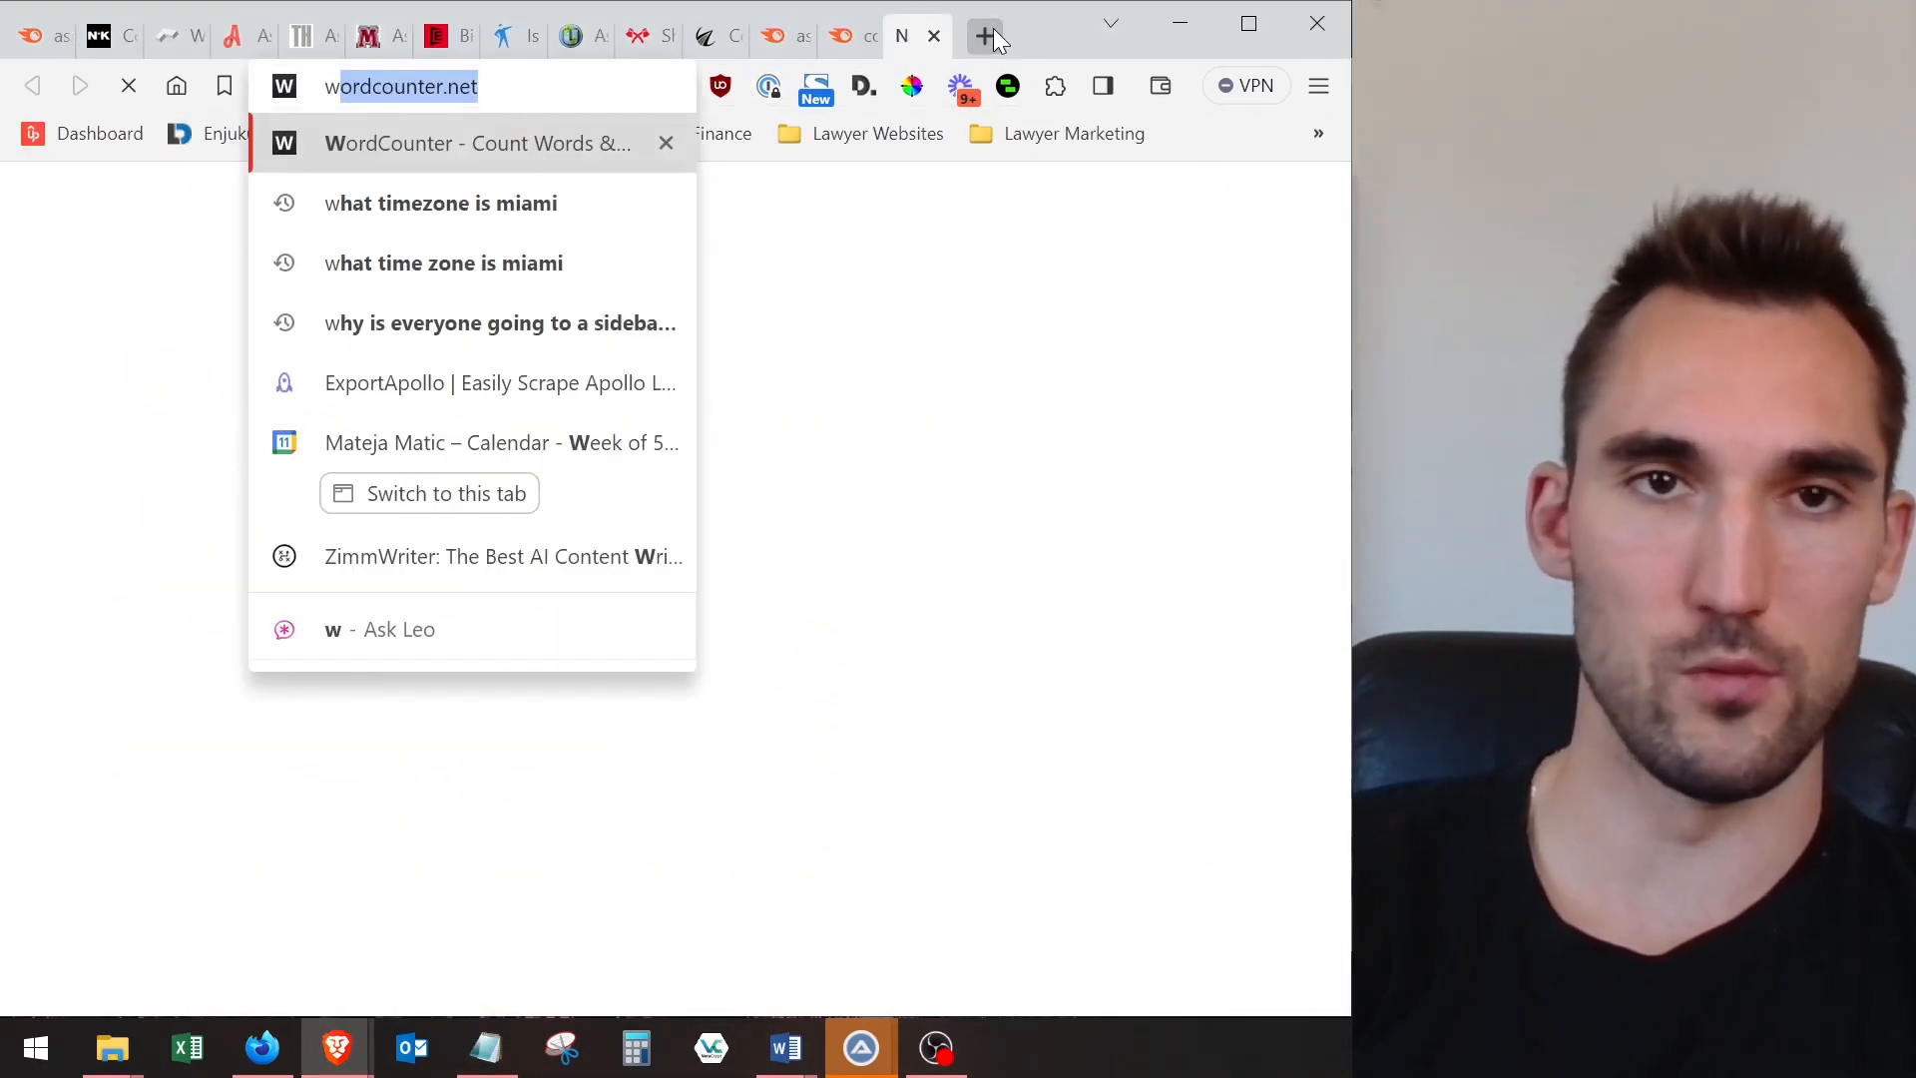
{"action": "key", "text": "Return"}
- Copy the NK Asphalt article's body text, starting at "Should You Choose Concrete or Asphalt Driveway Resurfacing?"
{"action": "left_click", "coordinate": [105, 36]}
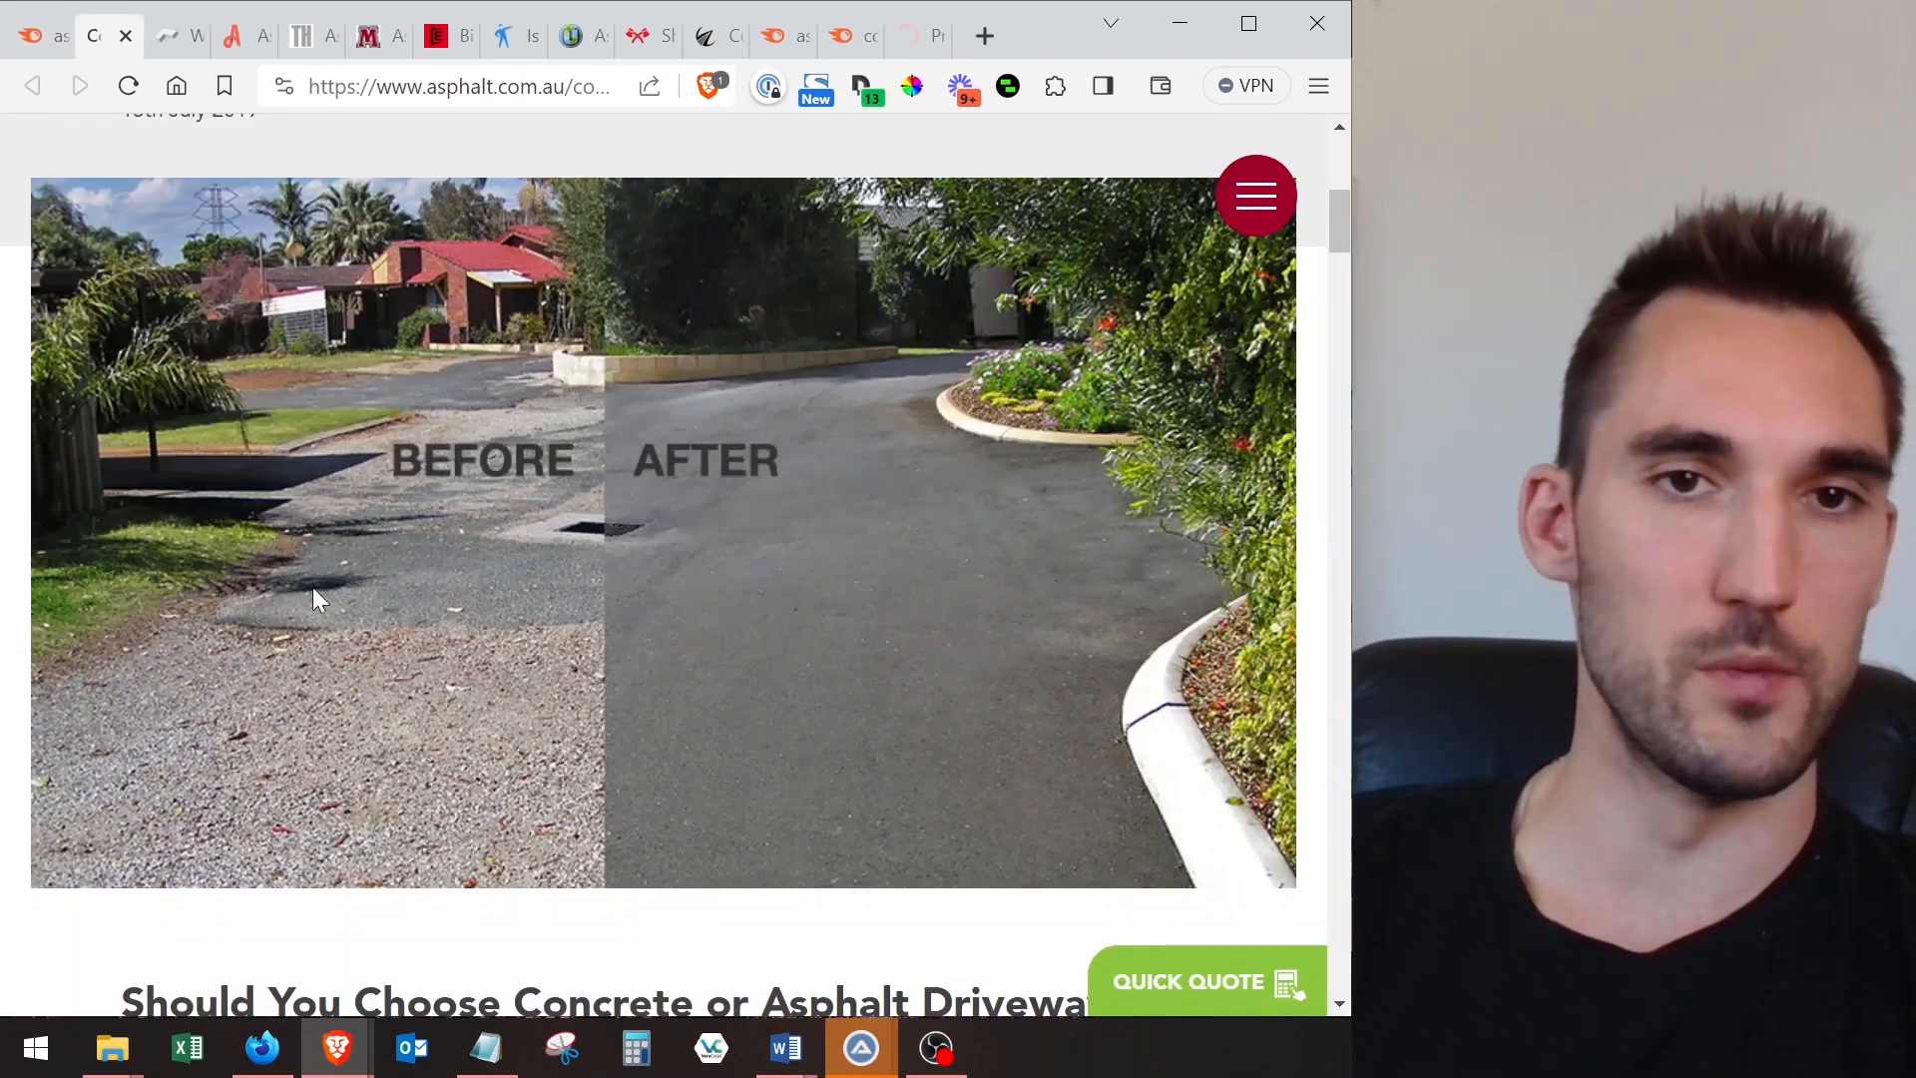
{"action": "scroll", "coordinate": [321, 595], "scroll_direction": "down", "scroll_amount": 5}
{"action": "left_click_drag", "start_coordinate": [130, 429], "coordinate": [459, 1033]}
{"action": "left_click_drag", "start_coordinate": [825, 1016], "coordinate": [985, 509]}
{"action": "scroll", "coordinate": [683, 331], "scroll_direction": "up", "scroll_amount": 16}
{"action": "scroll", "coordinate": [608, 483], "scroll_direction": "up", "scroll_amount": 7}
- Replace the sample text in WordCounter with the copied NK Asphalt article and check its word count
{"action": "left_click", "coordinate": [909, 50]}
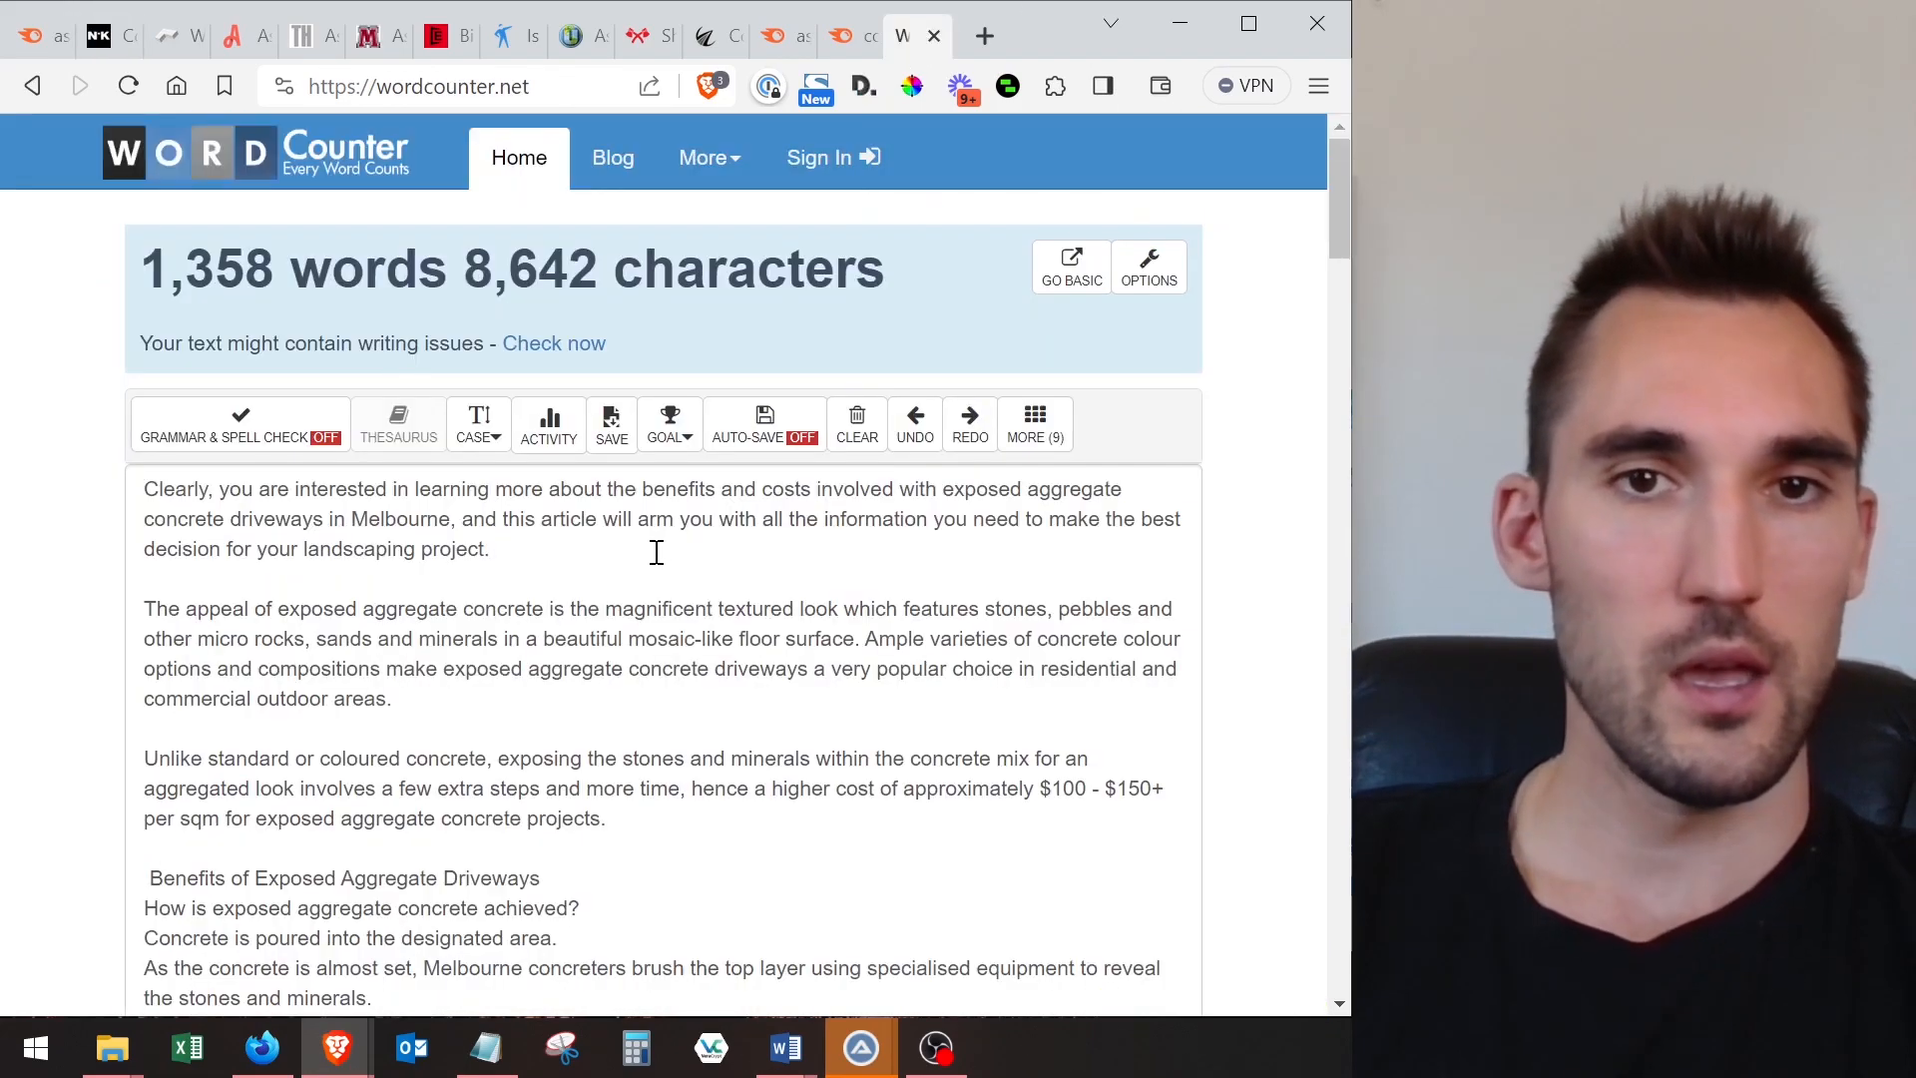
{"action": "left_click", "coordinate": [637, 608]}
{"action": "key", "text": "ctrl+a"}
{"action": "key", "text": "ctrl+v"}
{"action": "key", "text": "Return"}
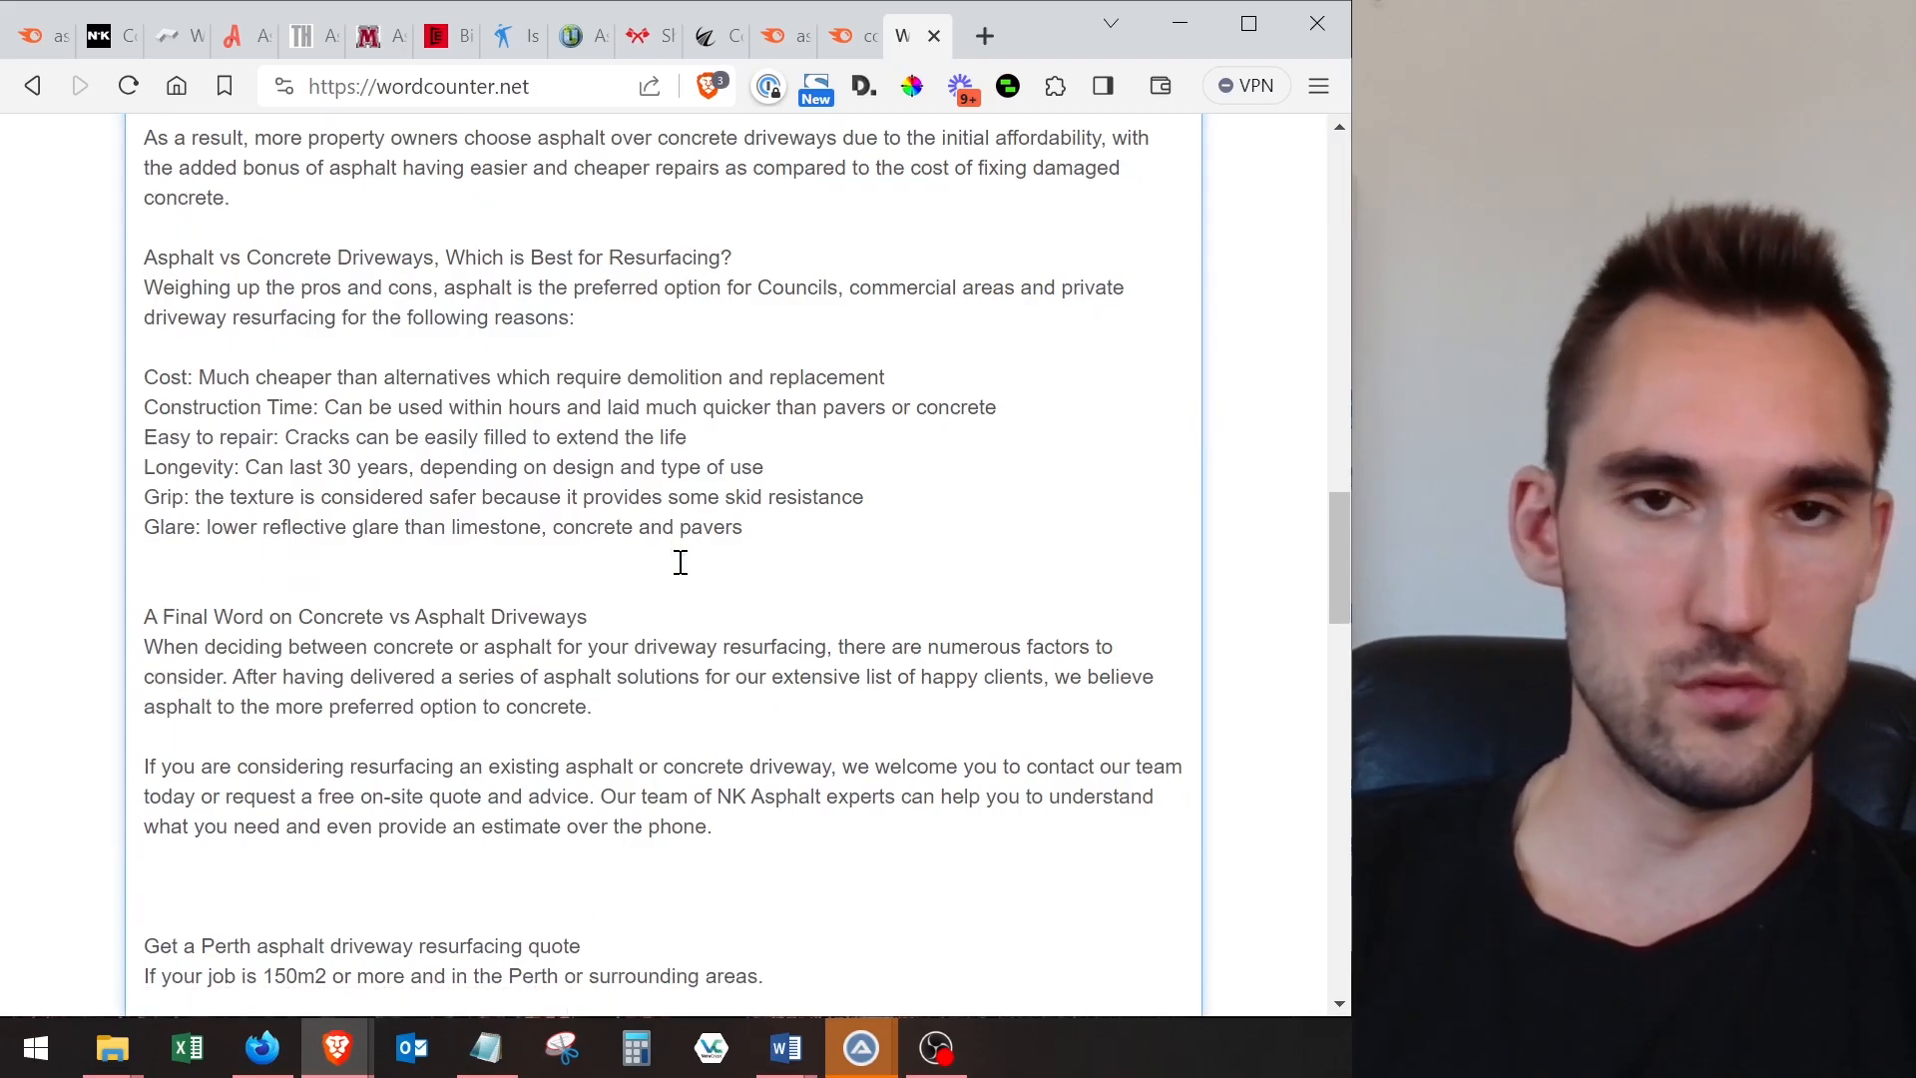
{"action": "scroll", "coordinate": [649, 583], "scroll_direction": "down", "scroll_amount": 6}
{"action": "scroll", "coordinate": [424, 611], "scroll_direction": "up", "scroll_amount": 15}
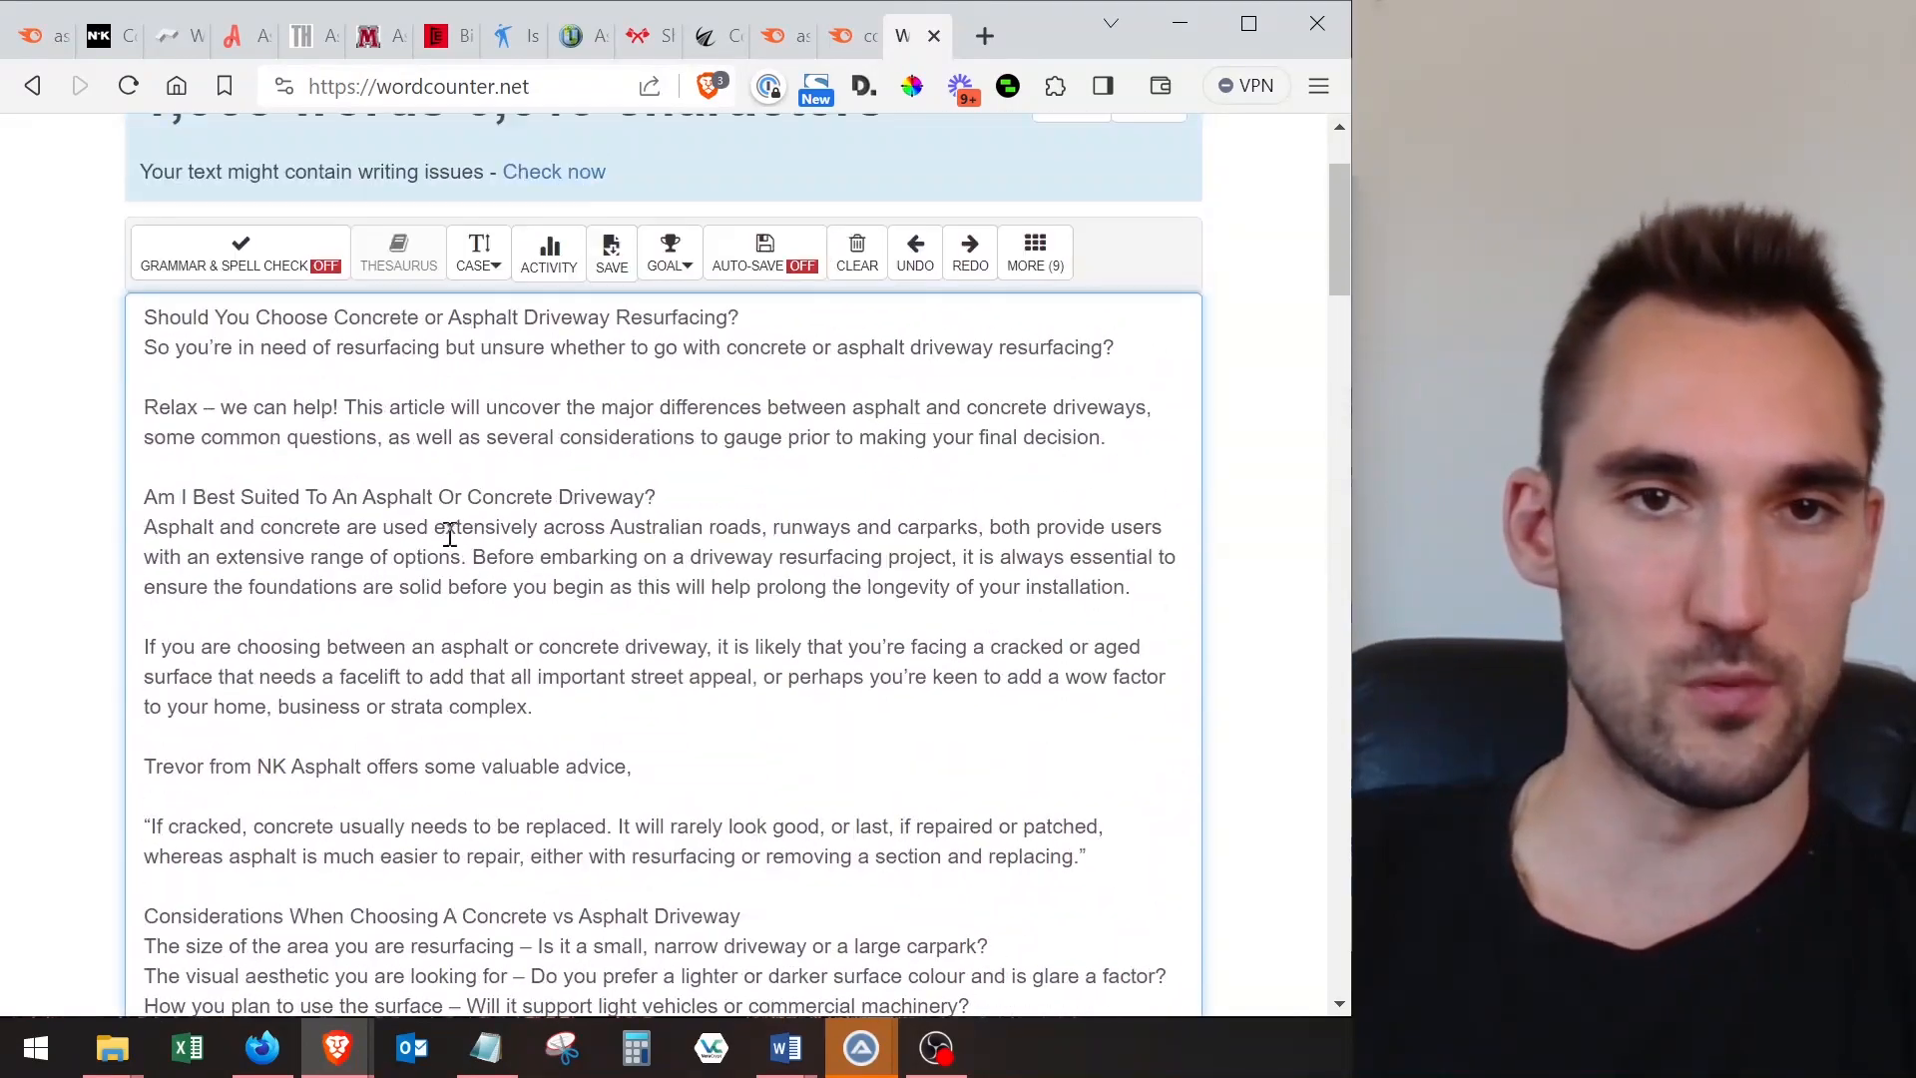
- Count the Concept Concrete article's words by replacing the WordCounter text with its body, from the introduction to the closing paragraph
{"action": "left_click", "coordinate": [165, 35]}
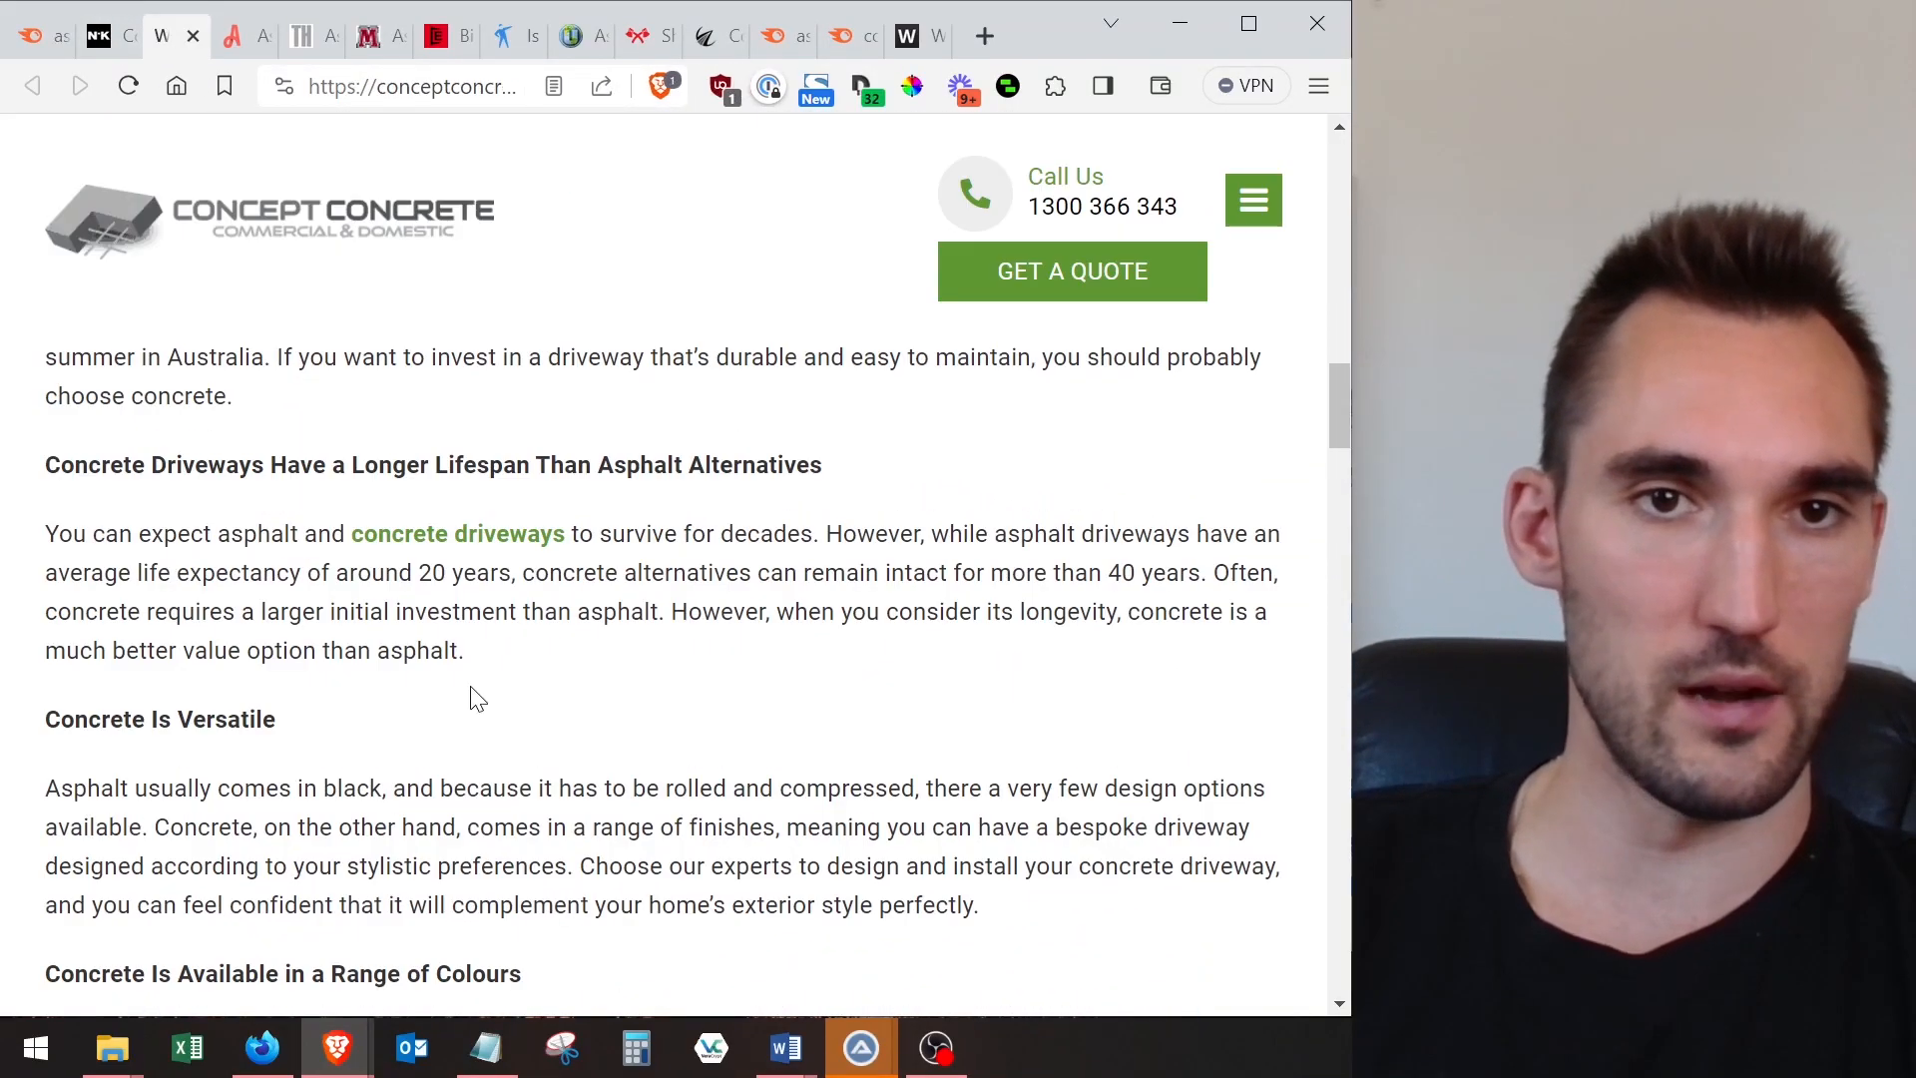
{"action": "scroll", "coordinate": [290, 559], "scroll_direction": "up", "scroll_amount": 10}
{"action": "scroll", "coordinate": [196, 619], "scroll_direction": "down", "scroll_amount": 8}
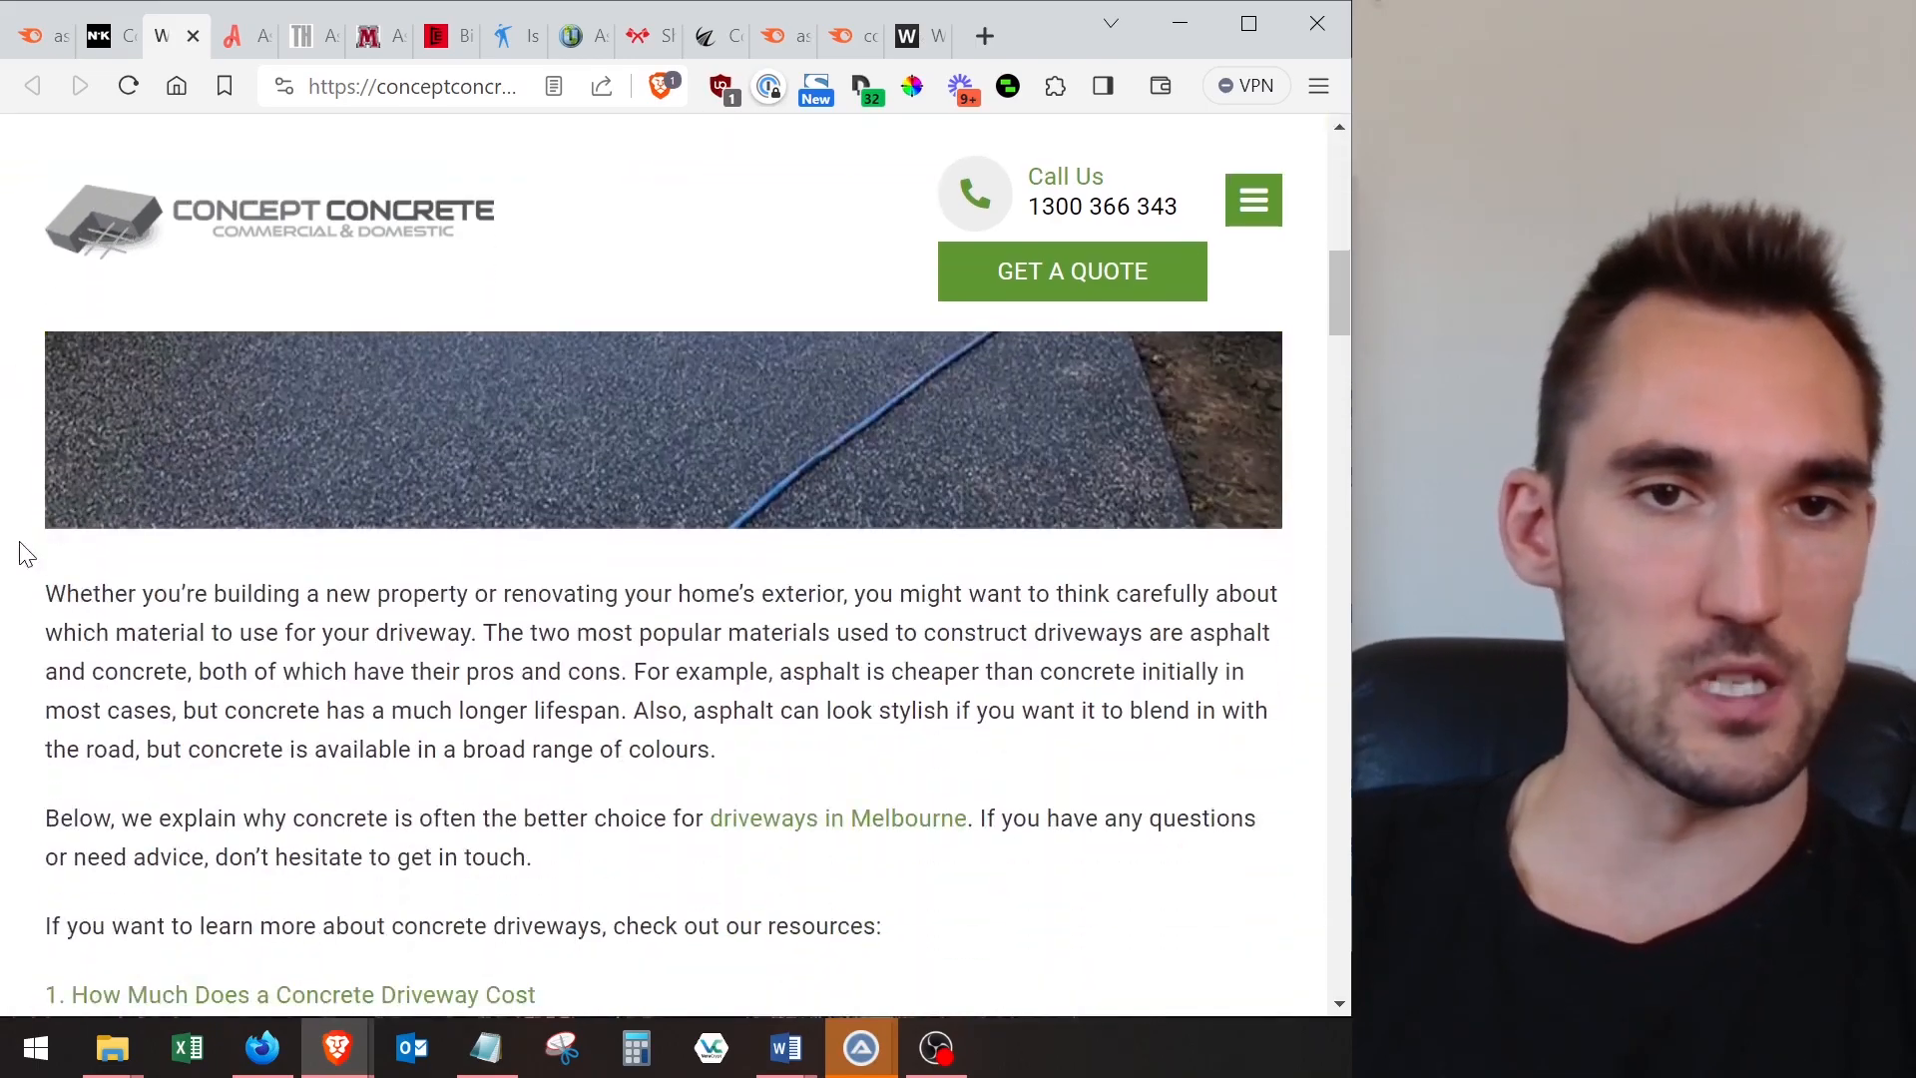
{"action": "left_click_drag", "start_coordinate": [45, 610], "coordinate": [742, 627]}
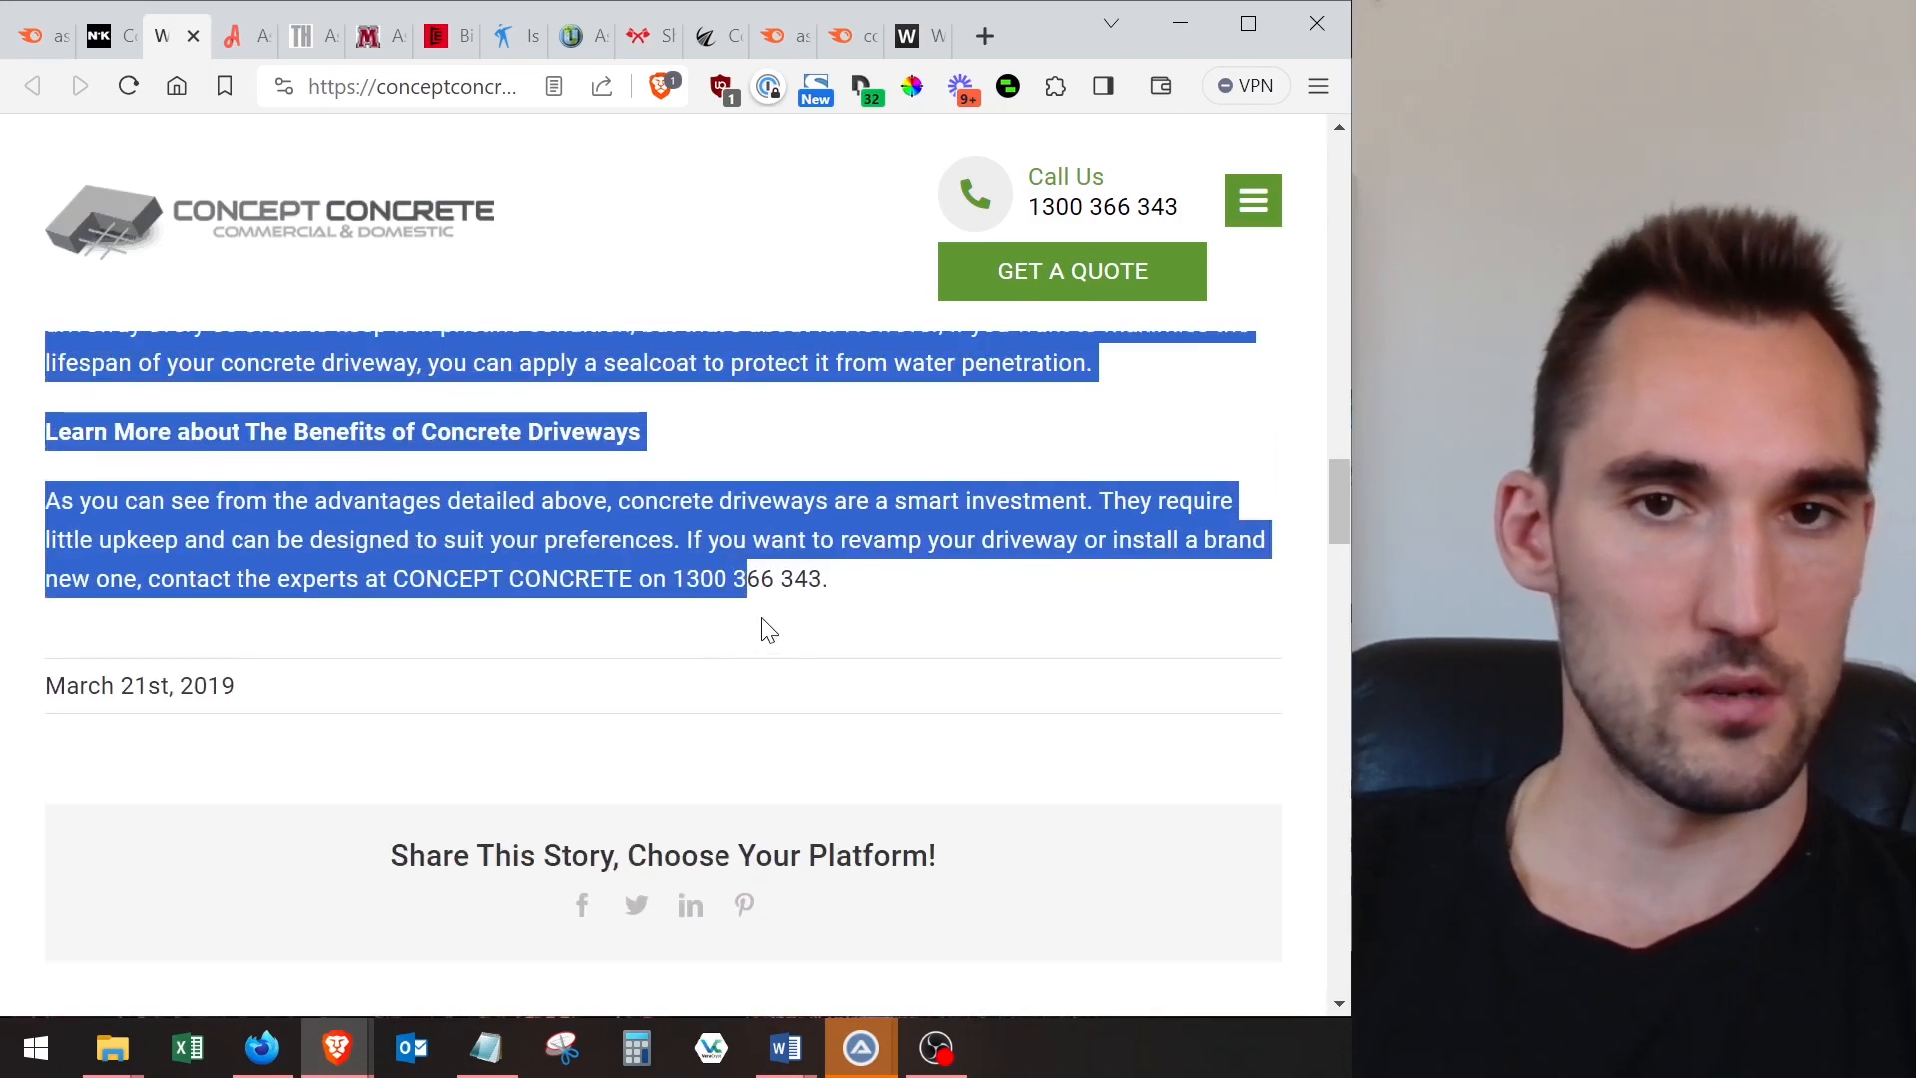
{"action": "left_click", "coordinate": [915, 36]}
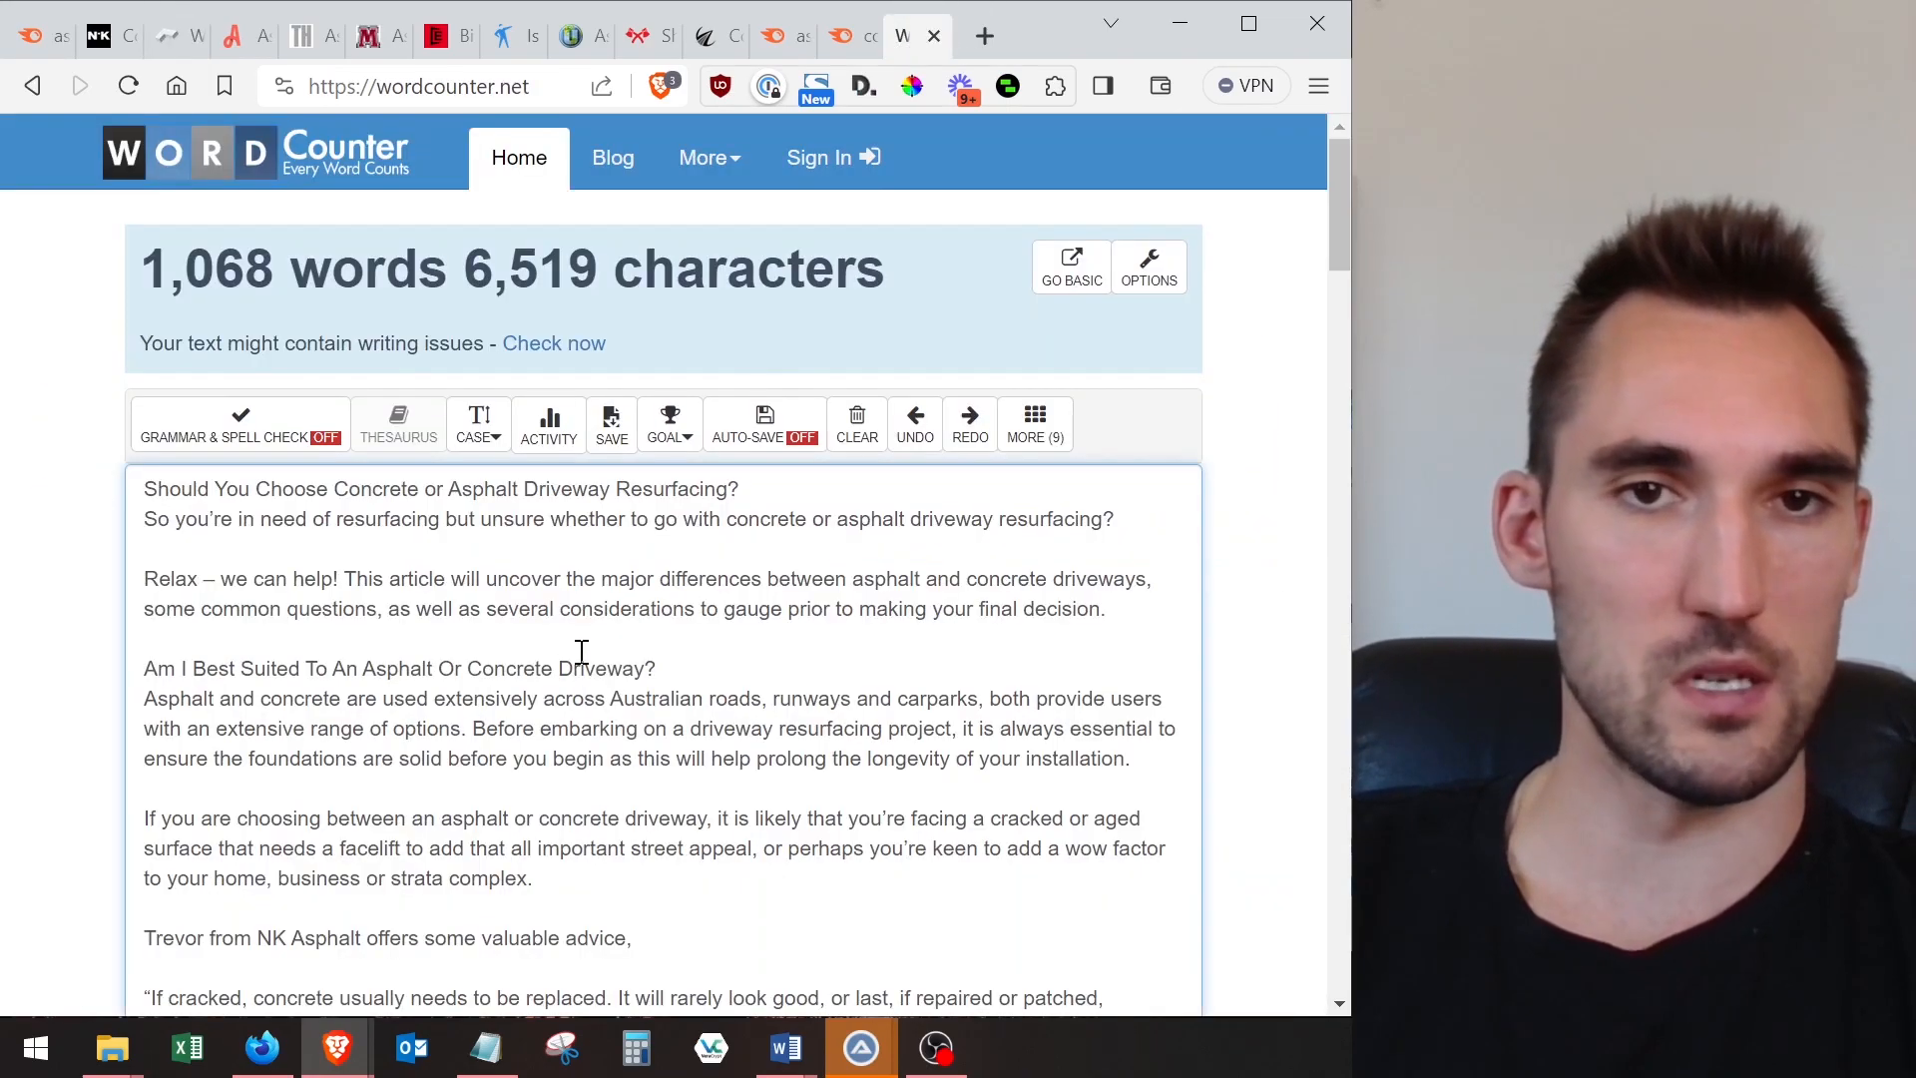
{"action": "scroll", "coordinate": [826, 539], "scroll_direction": "down", "scroll_amount": 10}
{"action": "scroll", "coordinate": [673, 623], "scroll_direction": "up", "scroll_amount": 1}
{"action": "scroll", "coordinate": [674, 623], "scroll_direction": "up", "scroll_amount": 10}
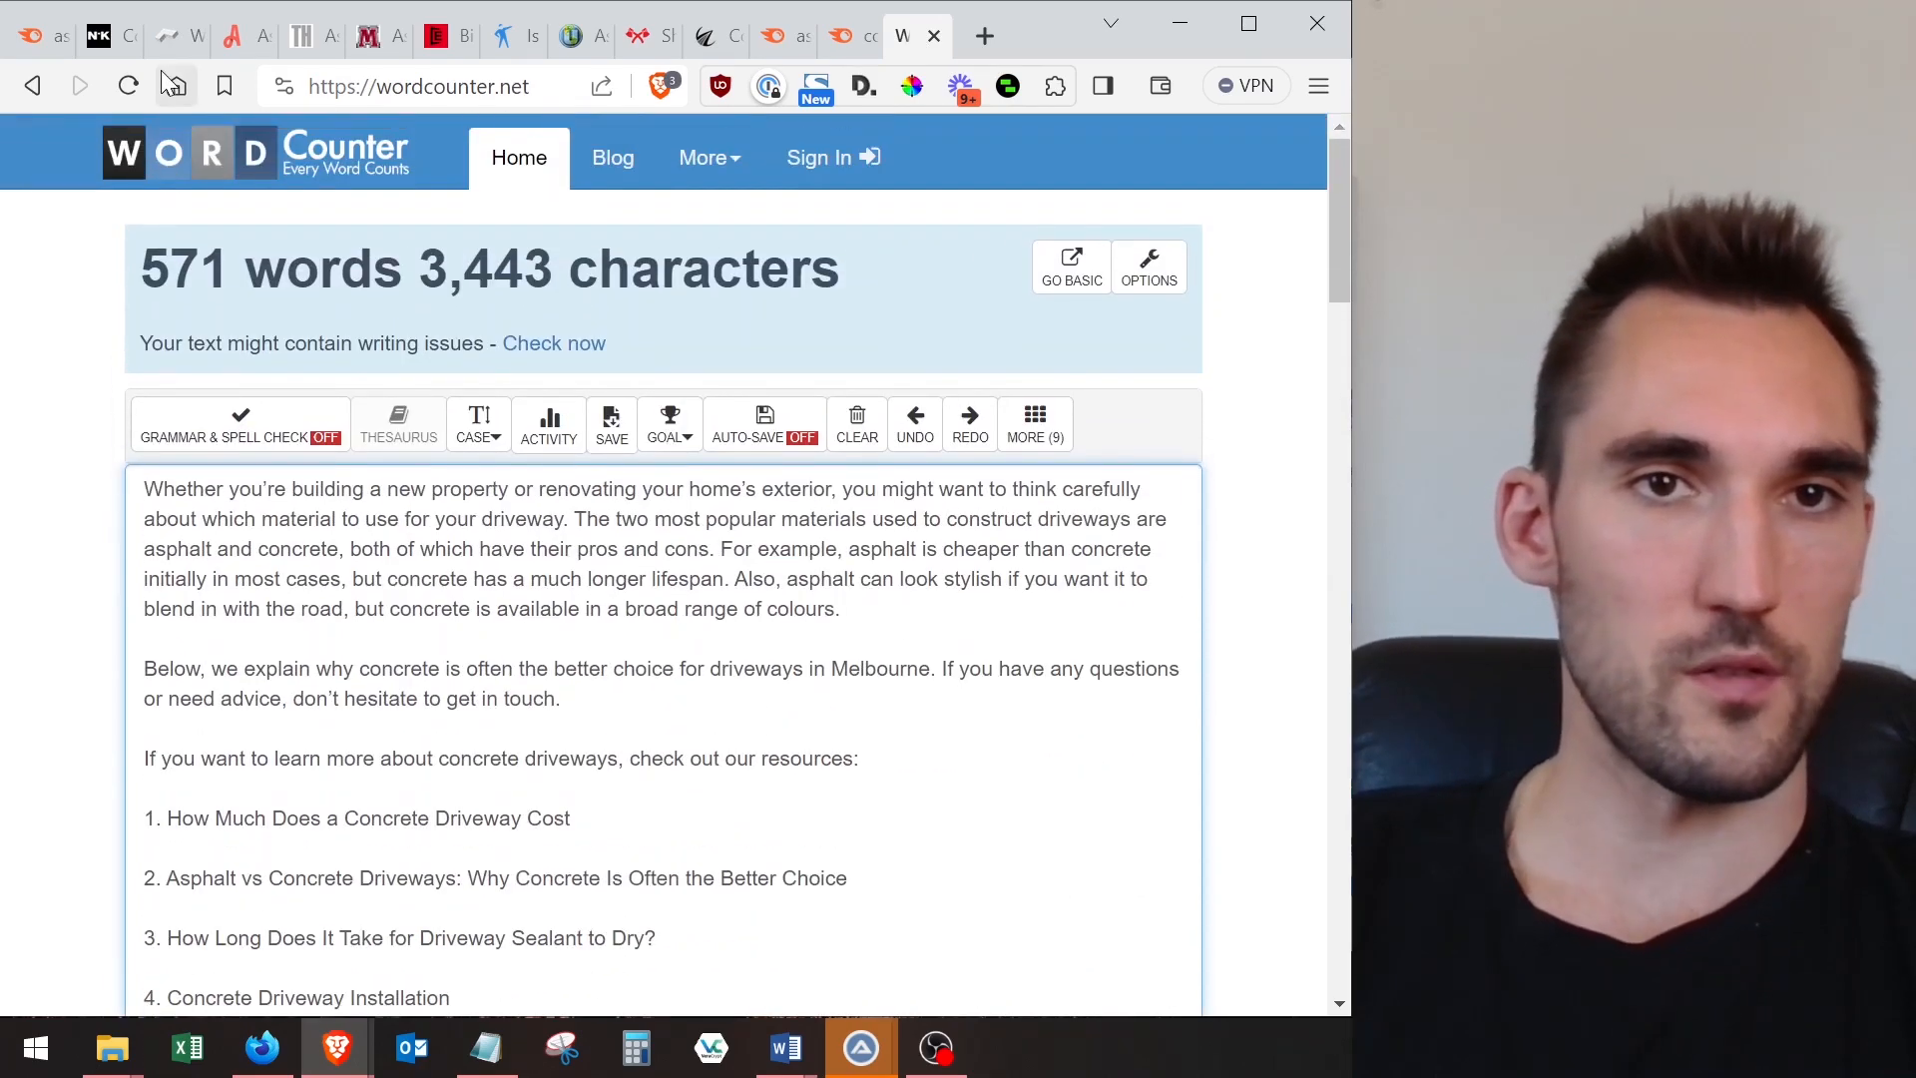
- Count the Angi article's words by replacing the WordCounter text with its body, from "Upgrading your driveway" to the contributor line
{"action": "left_click", "coordinate": [178, 39]}
{"action": "left_click", "coordinate": [231, 38]}
{"action": "scroll", "coordinate": [103, 675], "scroll_direction": "down", "scroll_amount": 10}
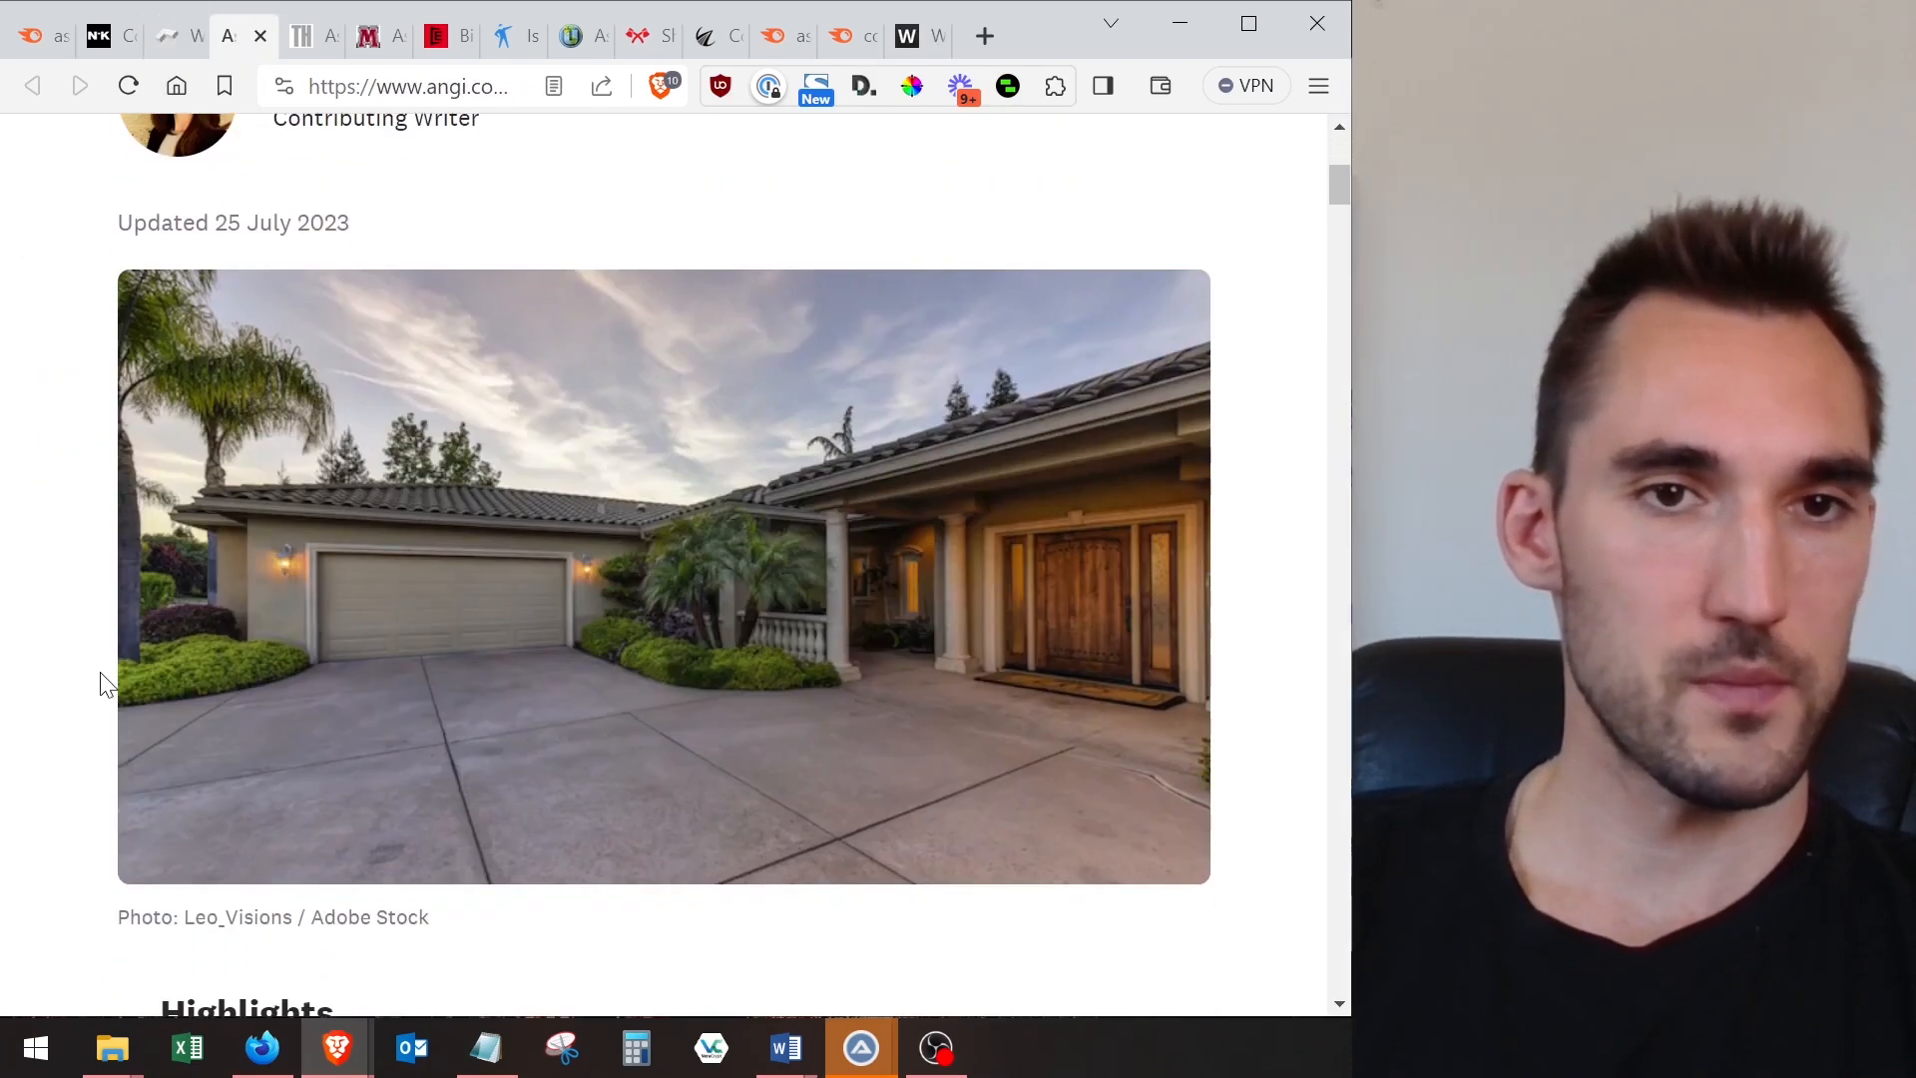
{"action": "scroll", "coordinate": [189, 429], "scroll_direction": "down", "scroll_amount": 10}
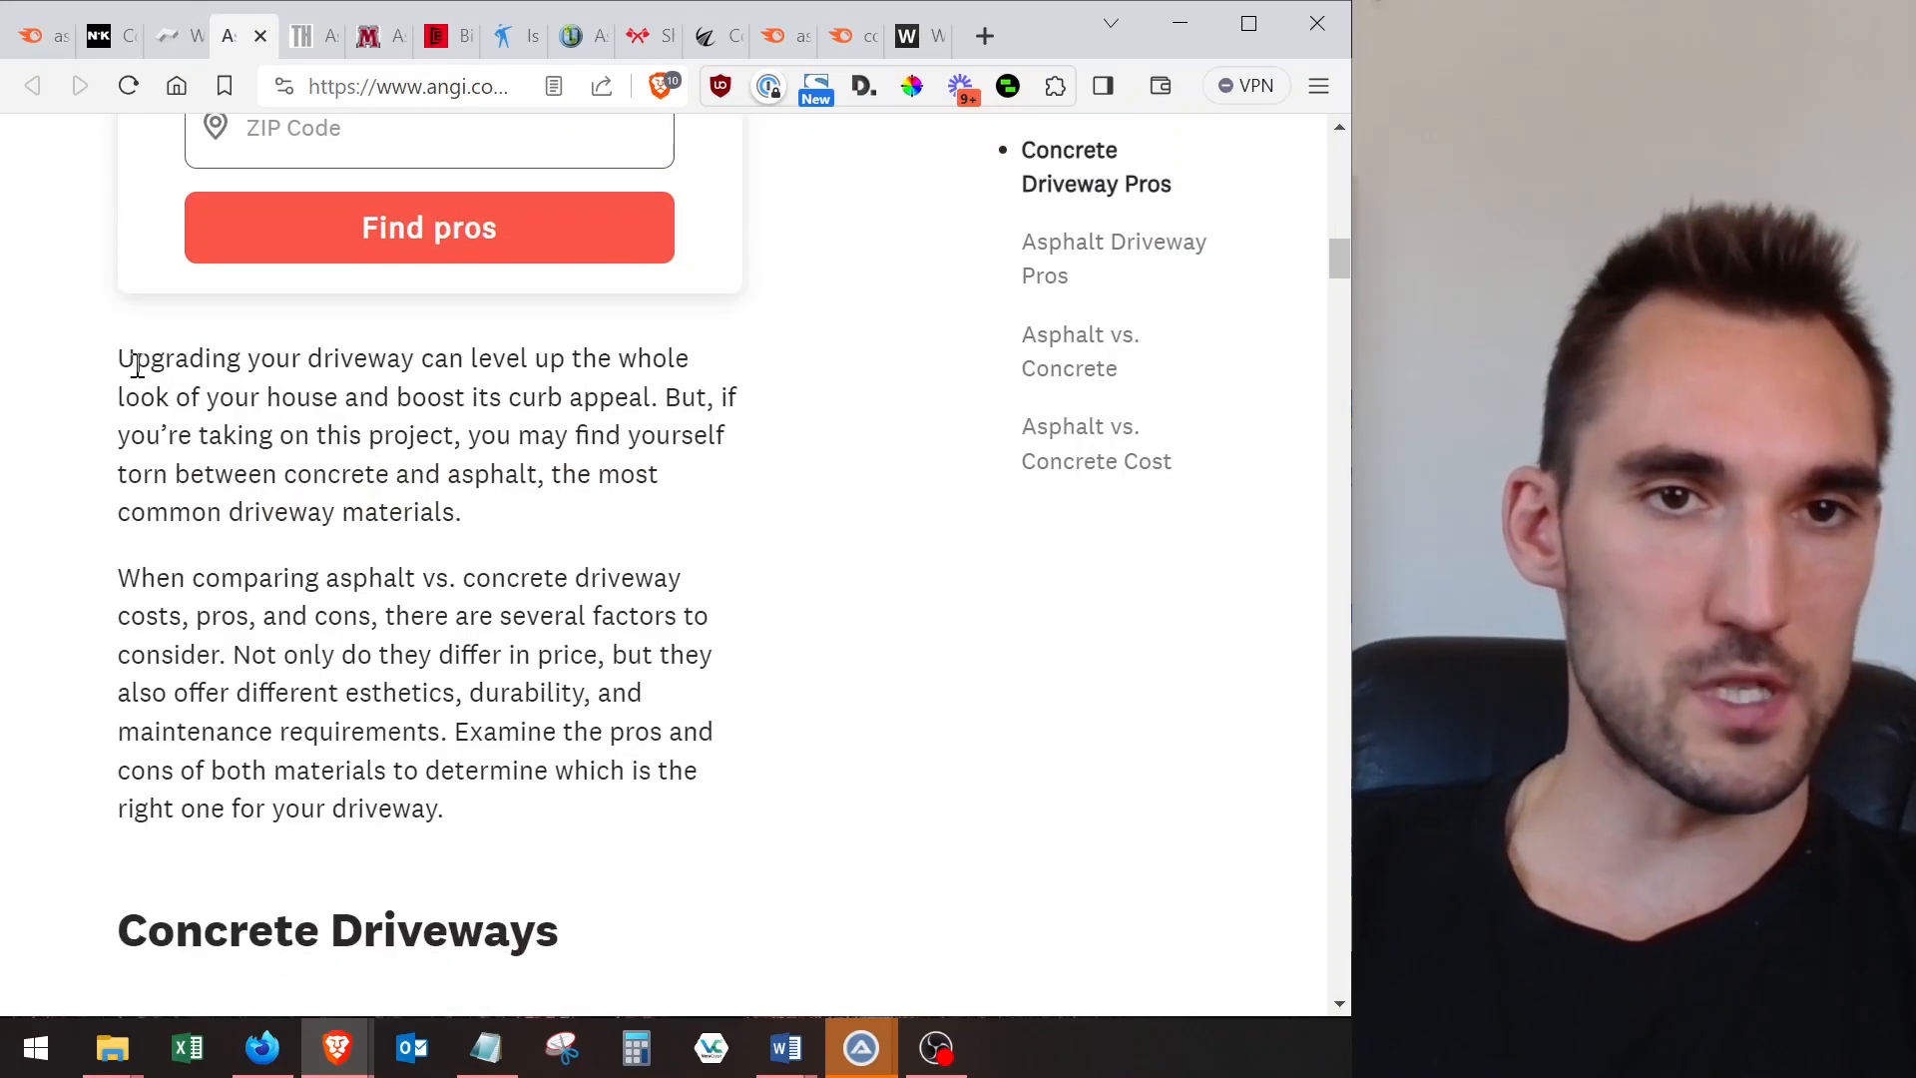
{"action": "left_click_drag", "start_coordinate": [130, 359], "coordinate": [758, 562]}
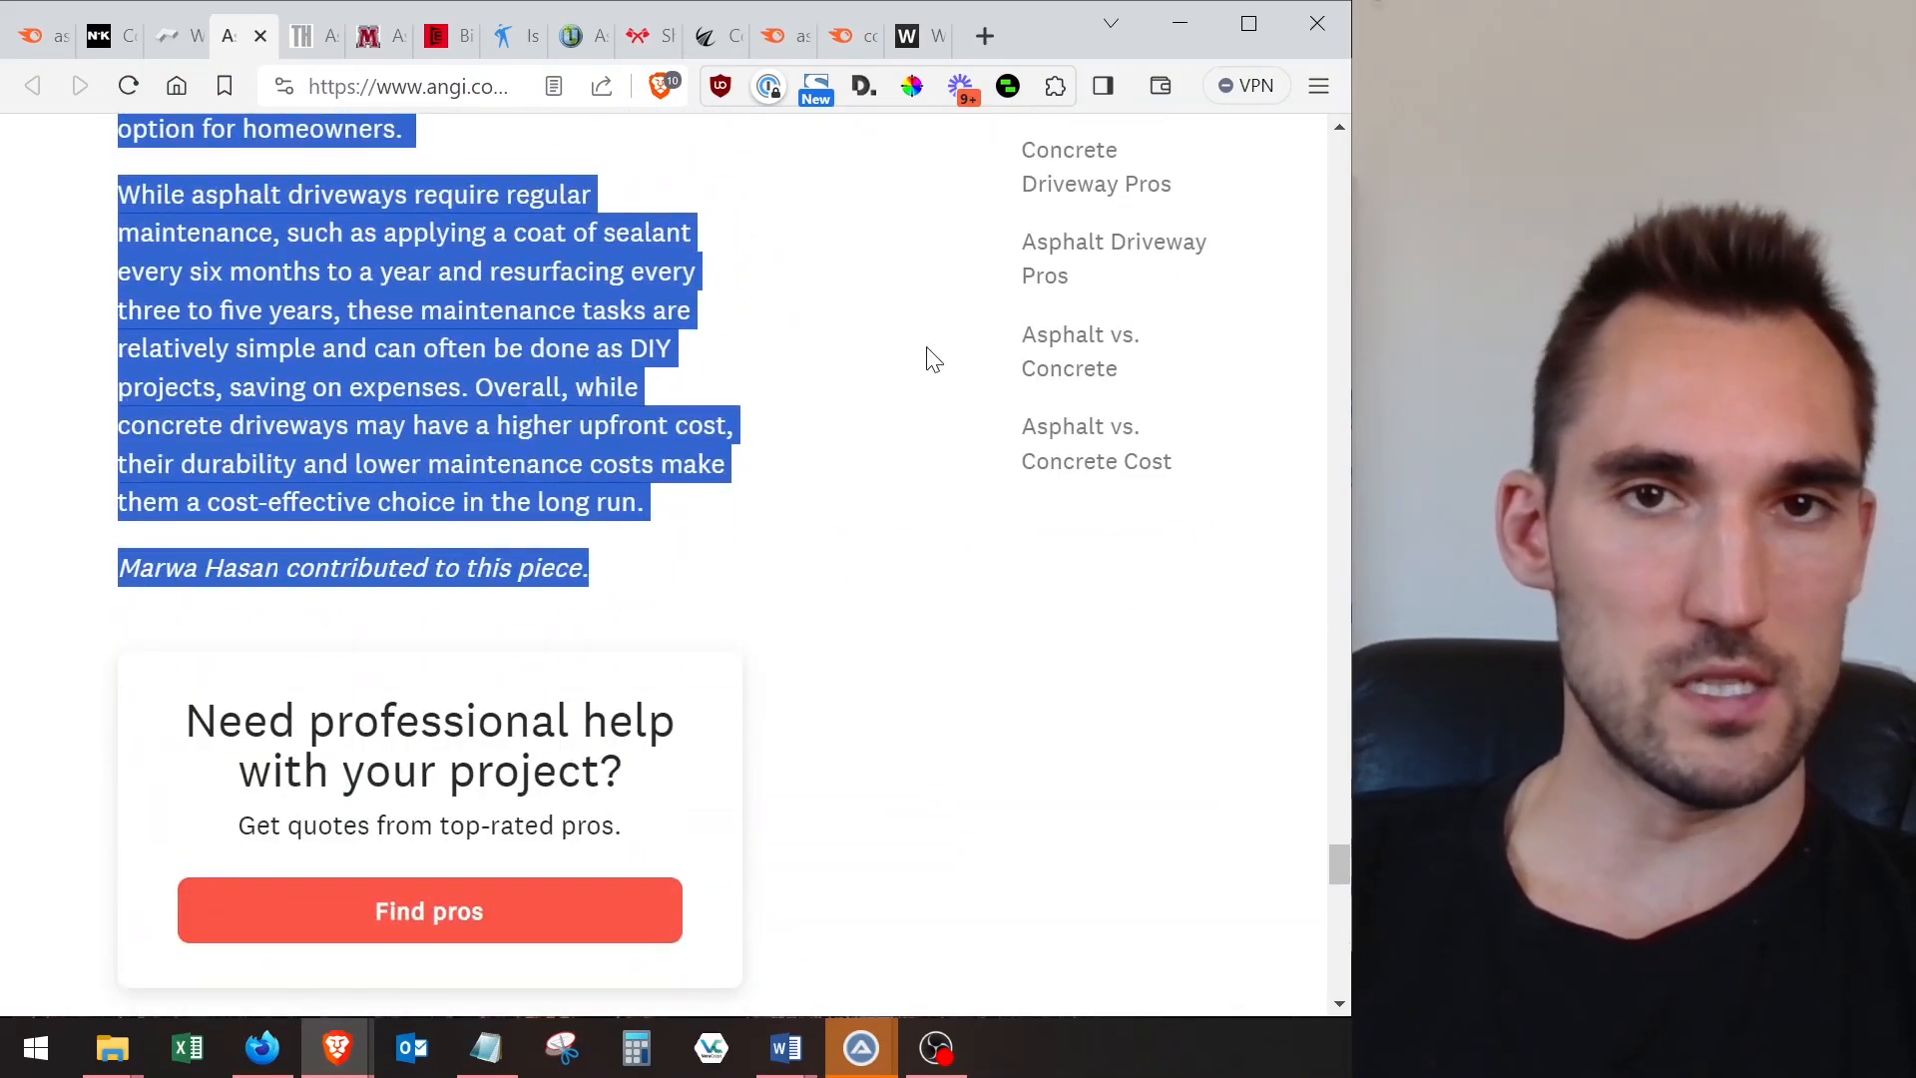
{"action": "left_click", "coordinate": [908, 36]}
{"action": "key", "text": "ctrl+a"}
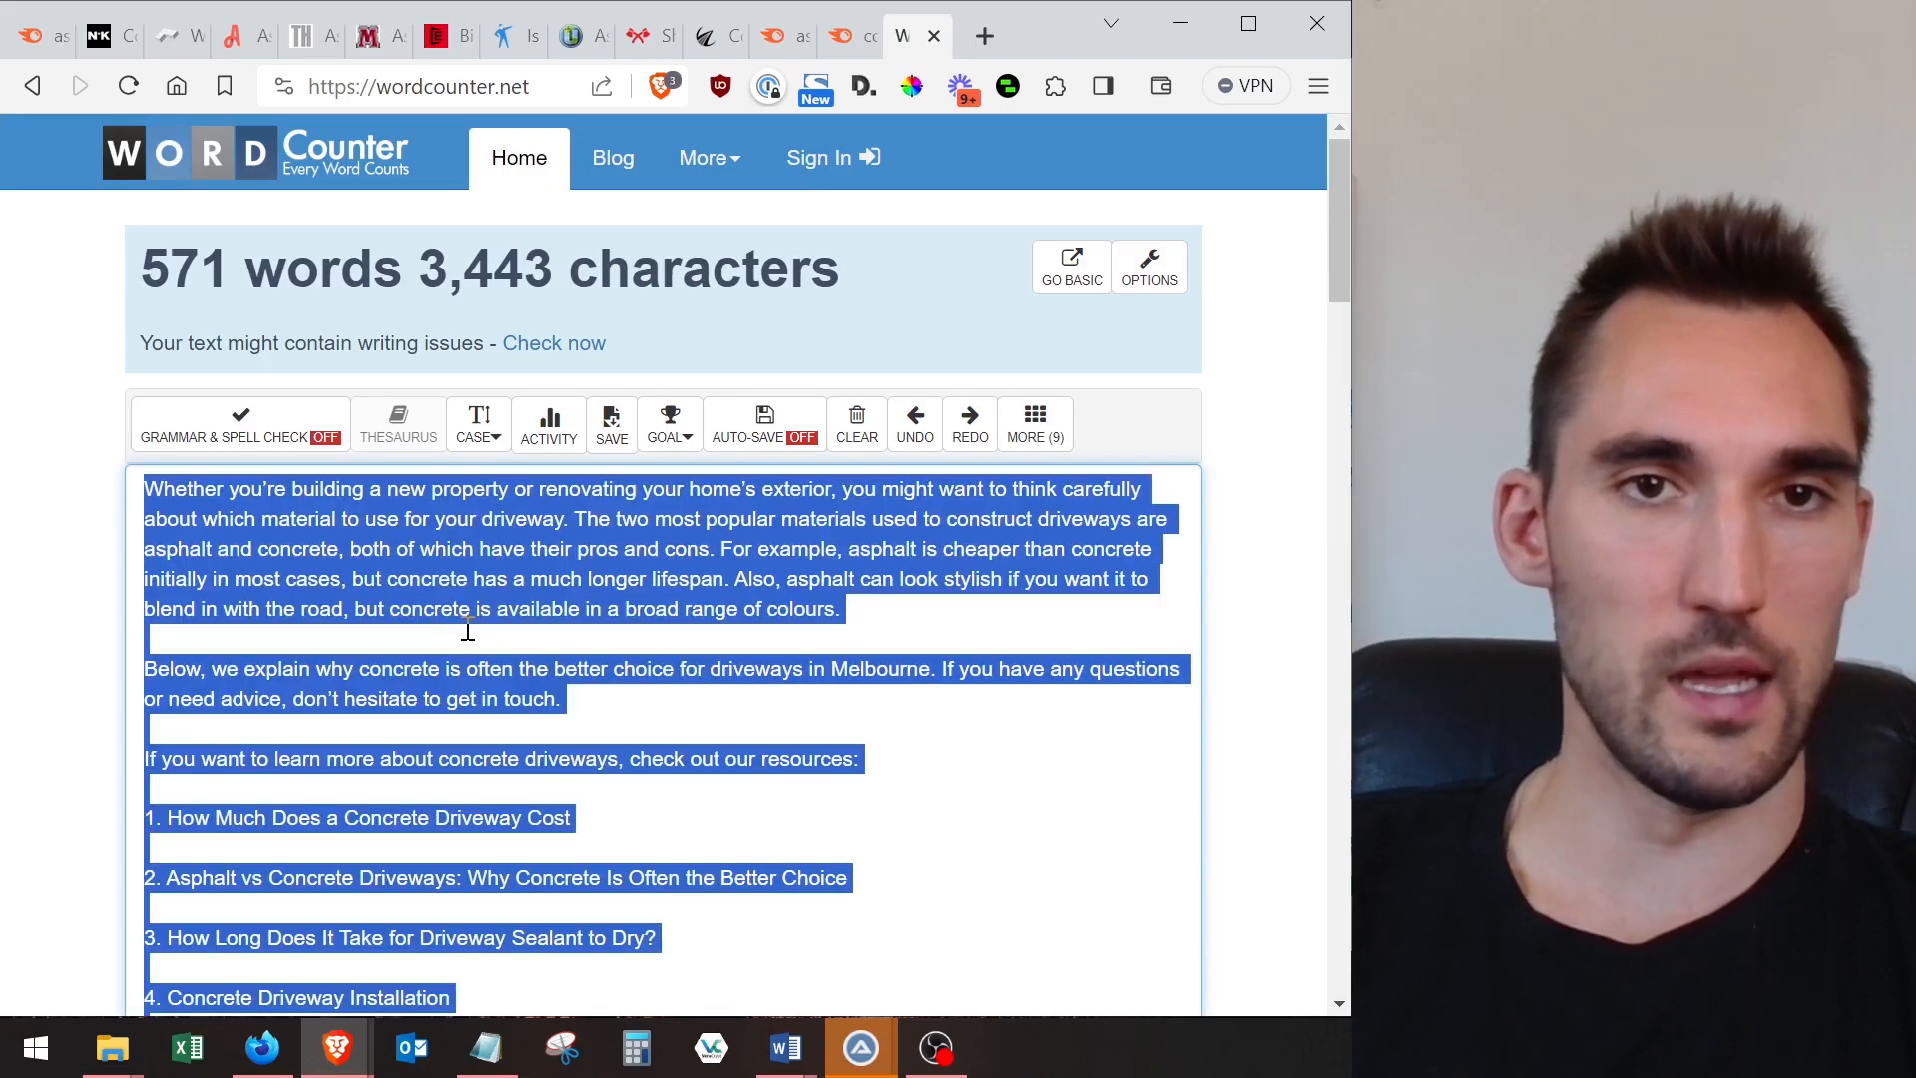
{"action": "key", "text": "ctrl+v"}
{"action": "scroll", "coordinate": [491, 589], "scroll_direction": "up", "scroll_amount": 10}
{"action": "scroll", "coordinate": [494, 587], "scroll_direction": "up", "scroll_amount": 10}
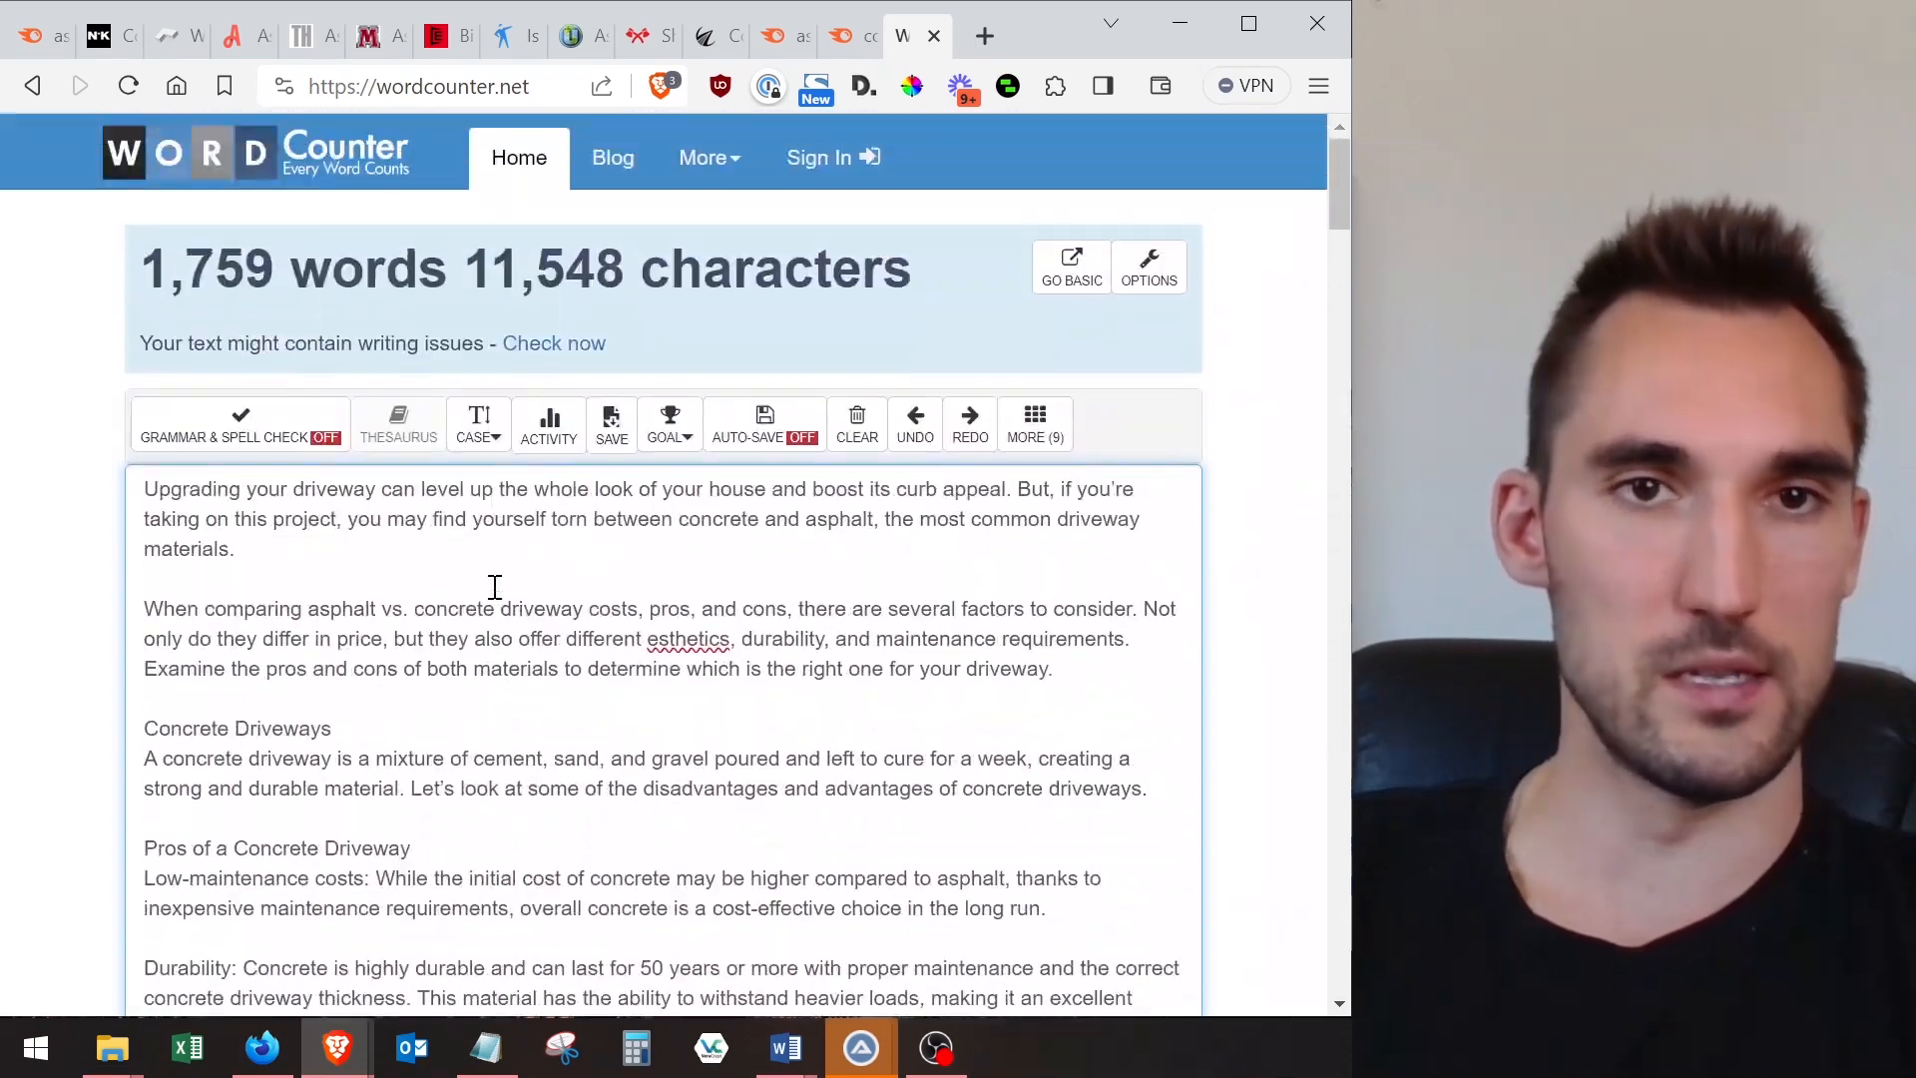
- Copy the Today's Homeowner article's body text, starting at "Has your driveway seen better days?"
{"action": "left_click", "coordinate": [244, 46]}
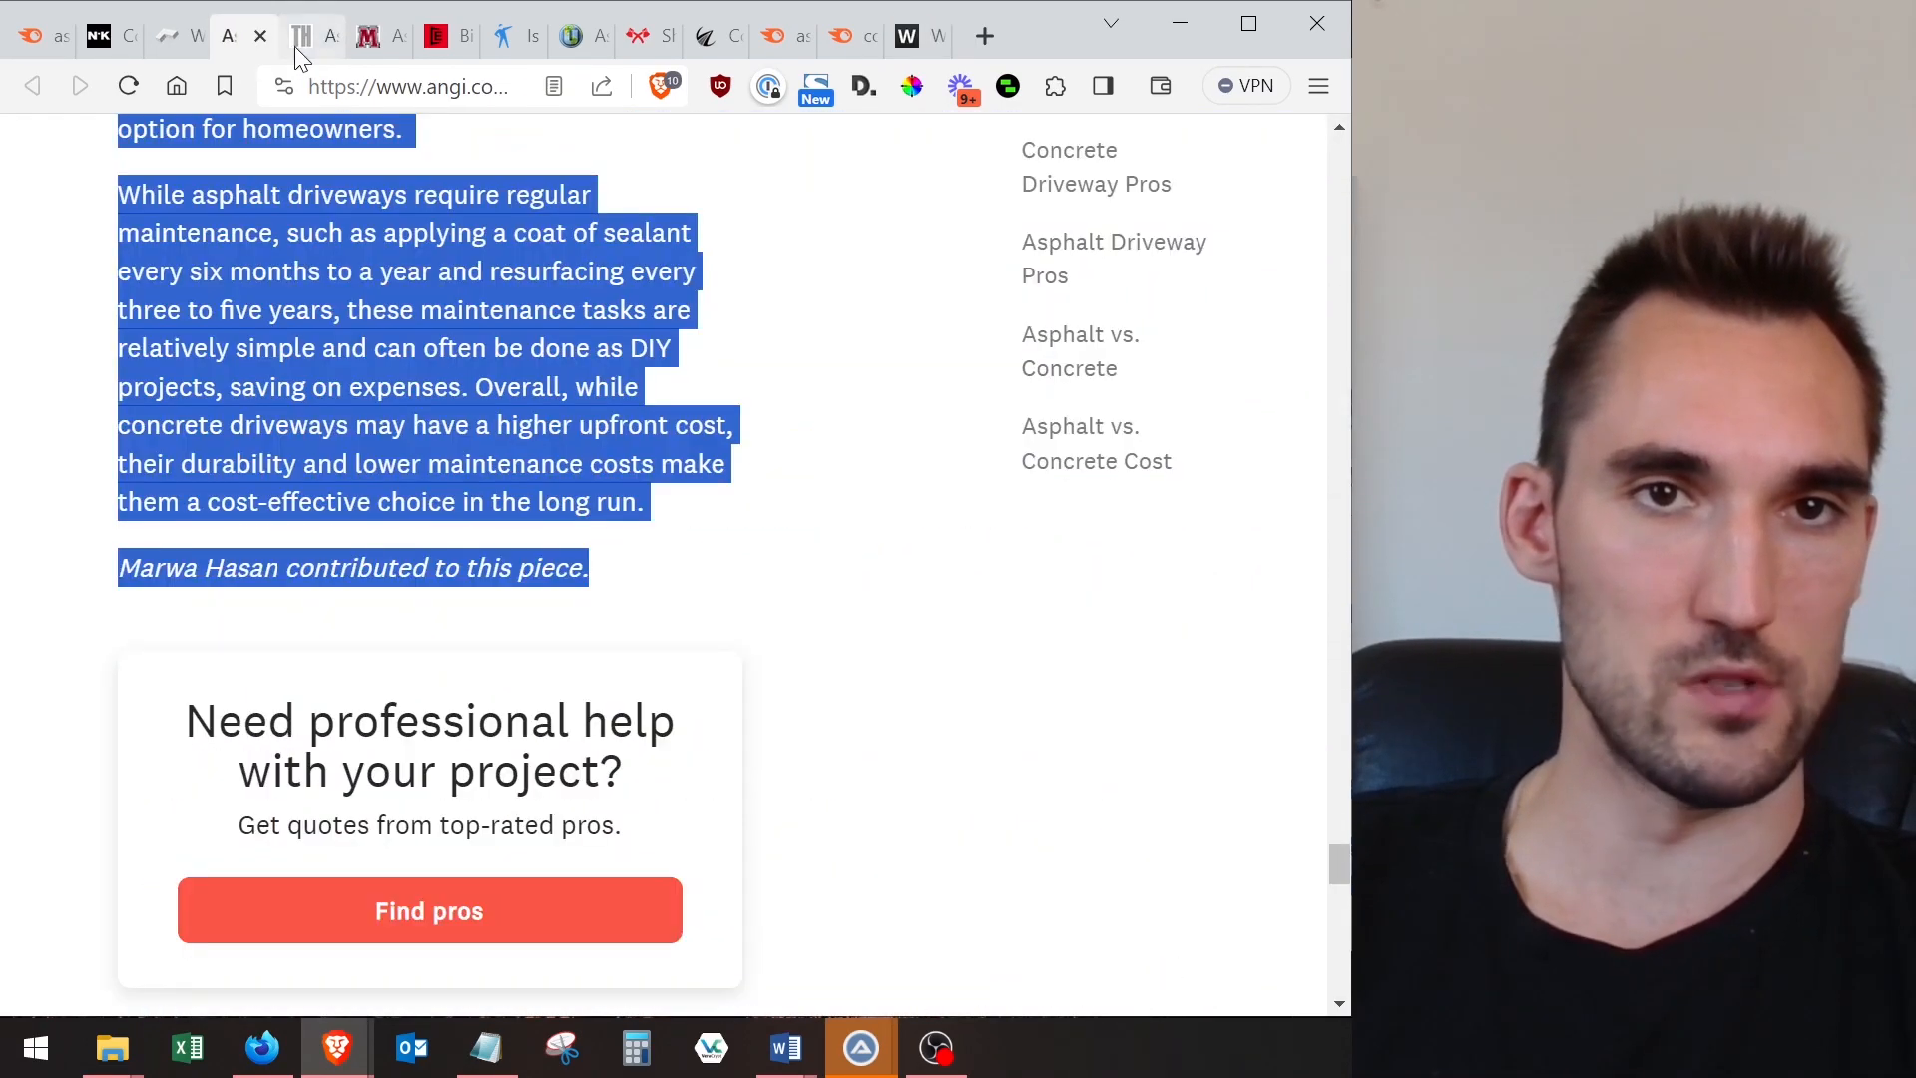
{"action": "left_click", "coordinate": [296, 46]}
{"action": "scroll", "coordinate": [491, 521], "scroll_direction": "down", "scroll_amount": 5}
{"action": "scroll", "coordinate": [492, 521], "scroll_direction": "down", "scroll_amount": 4}
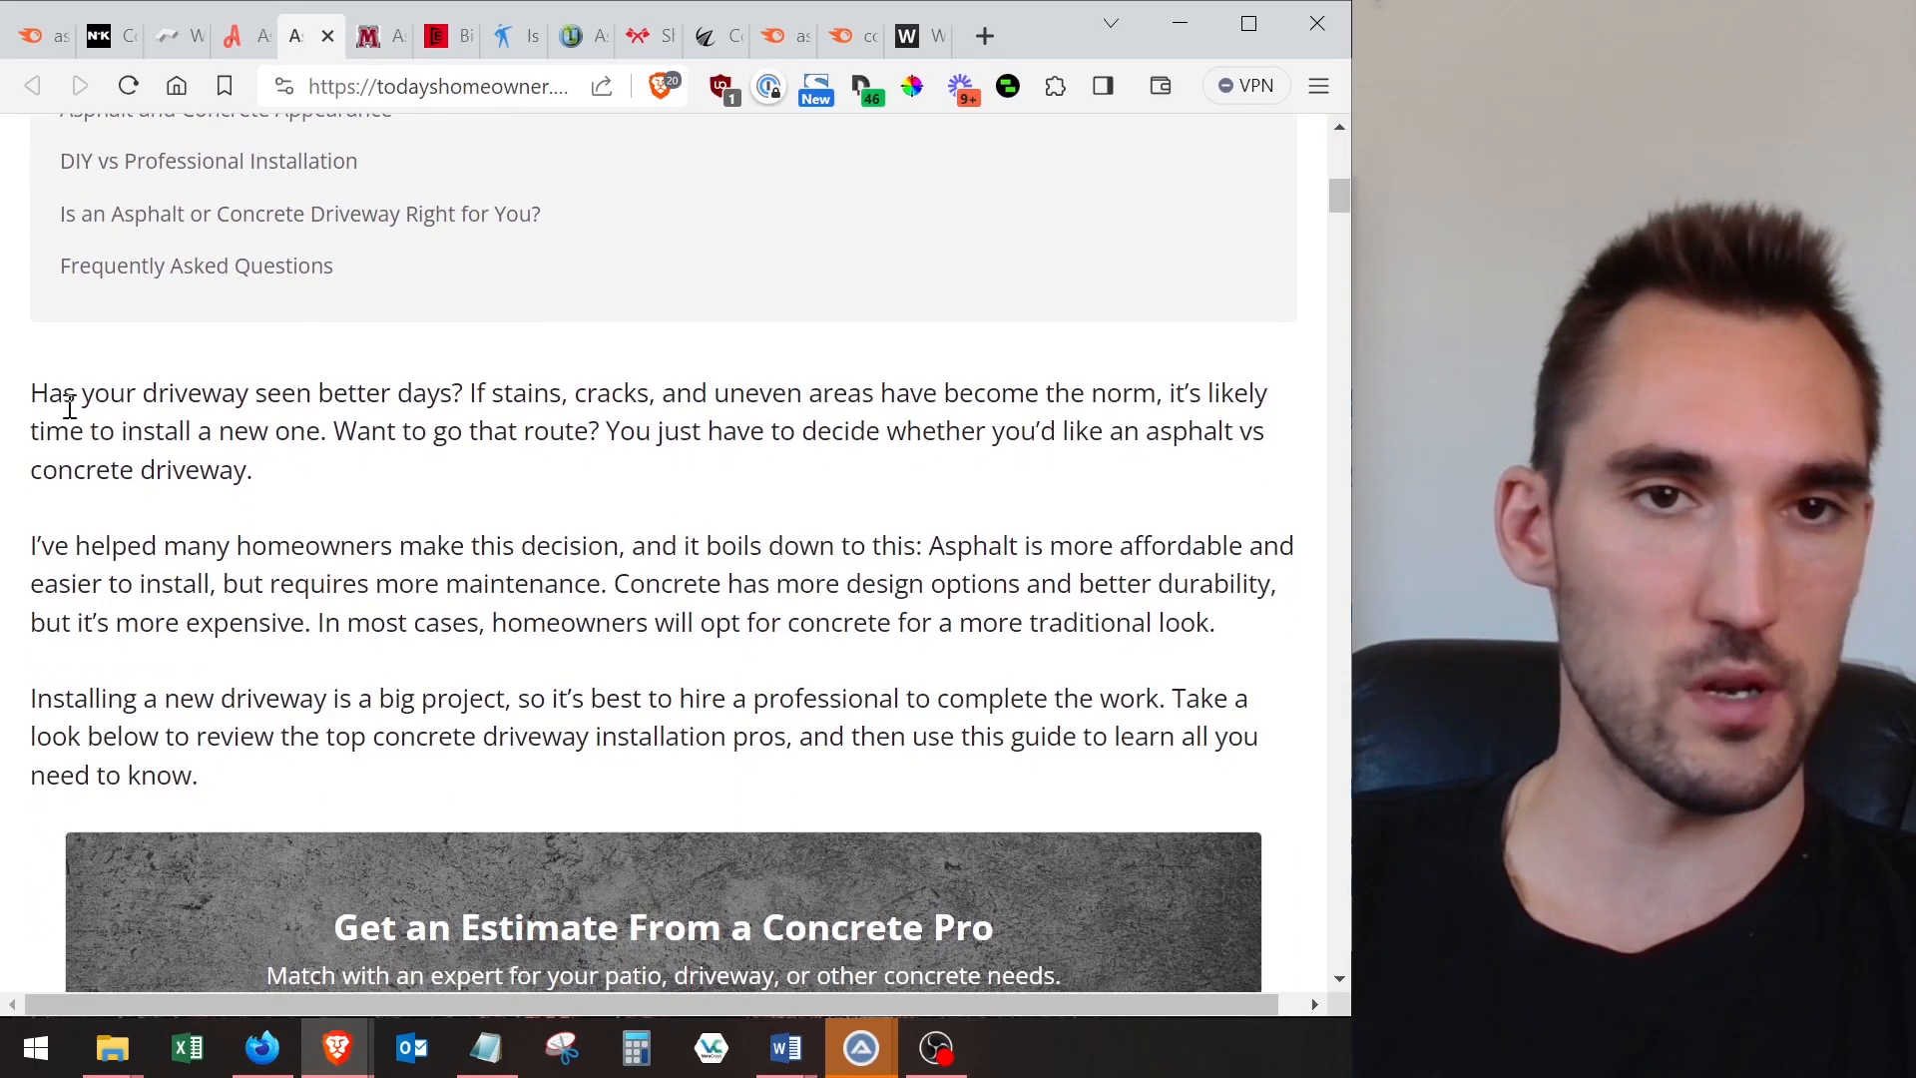
{"action": "left_click_drag", "start_coordinate": [32, 389], "coordinate": [1038, 368]}
{"action": "scroll", "coordinate": [638, 608], "scroll_direction": "down", "scroll_amount": 20}
{"action": "scroll", "coordinate": [598, 499], "scroll_direction": "down", "scroll_amount": 20}
{"action": "scroll", "coordinate": [599, 482], "scroll_direction": "down", "scroll_amount": 20}
{"action": "scroll", "coordinate": [599, 483], "scroll_direction": "up", "scroll_amount": 7}
{"action": "scroll", "coordinate": [1133, 599], "scroll_direction": "down", "scroll_amount": 18}
{"action": "scroll", "coordinate": [1101, 559], "scroll_direction": "up", "scroll_amount": 10}
{"action": "key", "text": "ctrl+c"}
- Replace the text in WordCounter with the copied Today's Homeowner article and check its word count
{"action": "left_click", "coordinate": [908, 36]}
{"action": "left_click", "coordinate": [653, 494]}
{"action": "key", "text": "ctrl+a"}
{"action": "key", "text": "ctrl+v"}
{"action": "scroll", "coordinate": [506, 600], "scroll_direction": "up", "scroll_amount": 20}
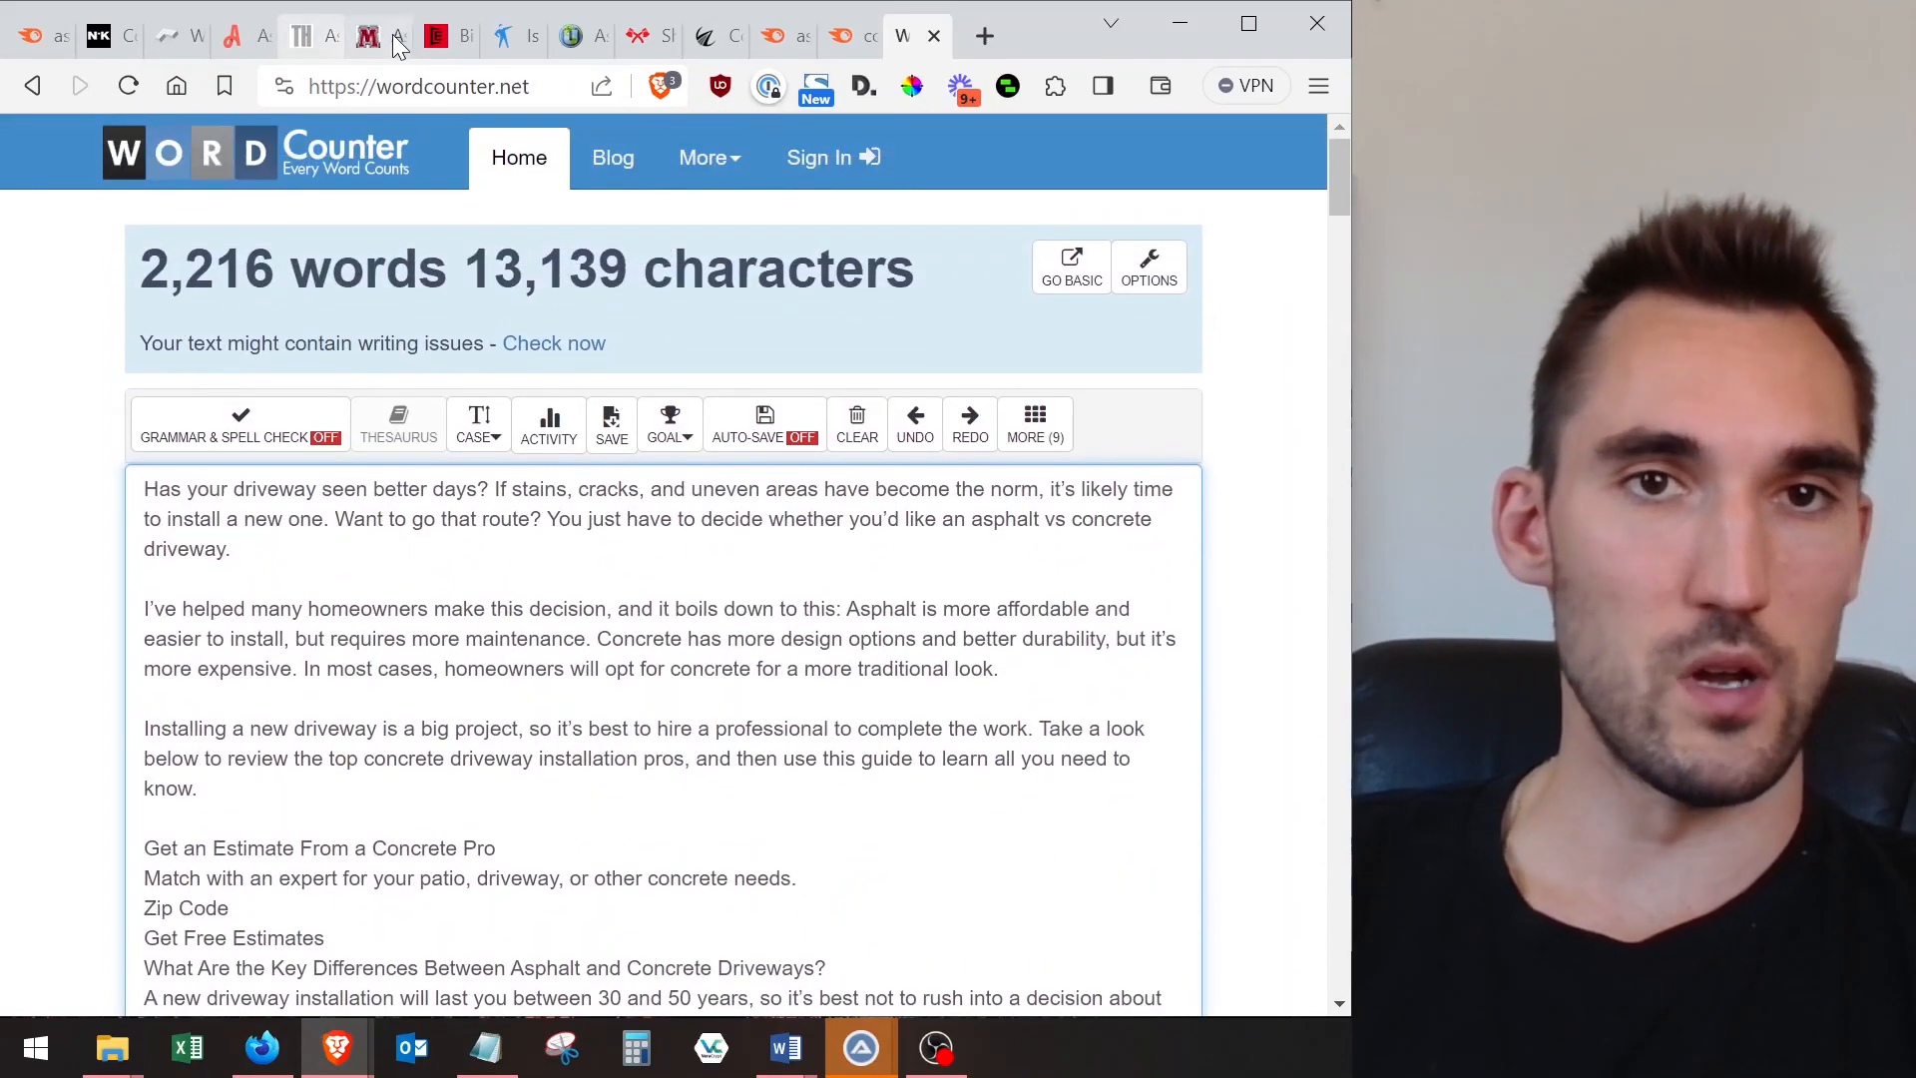
- Count the Merger article's words by replacing the WordCounter text with it, from the title to the closing contact line
{"action": "left_click", "coordinate": [314, 36]}
{"action": "left_click", "coordinate": [371, 36]}
{"action": "scroll", "coordinate": [462, 619], "scroll_direction": "down", "scroll_amount": 4}
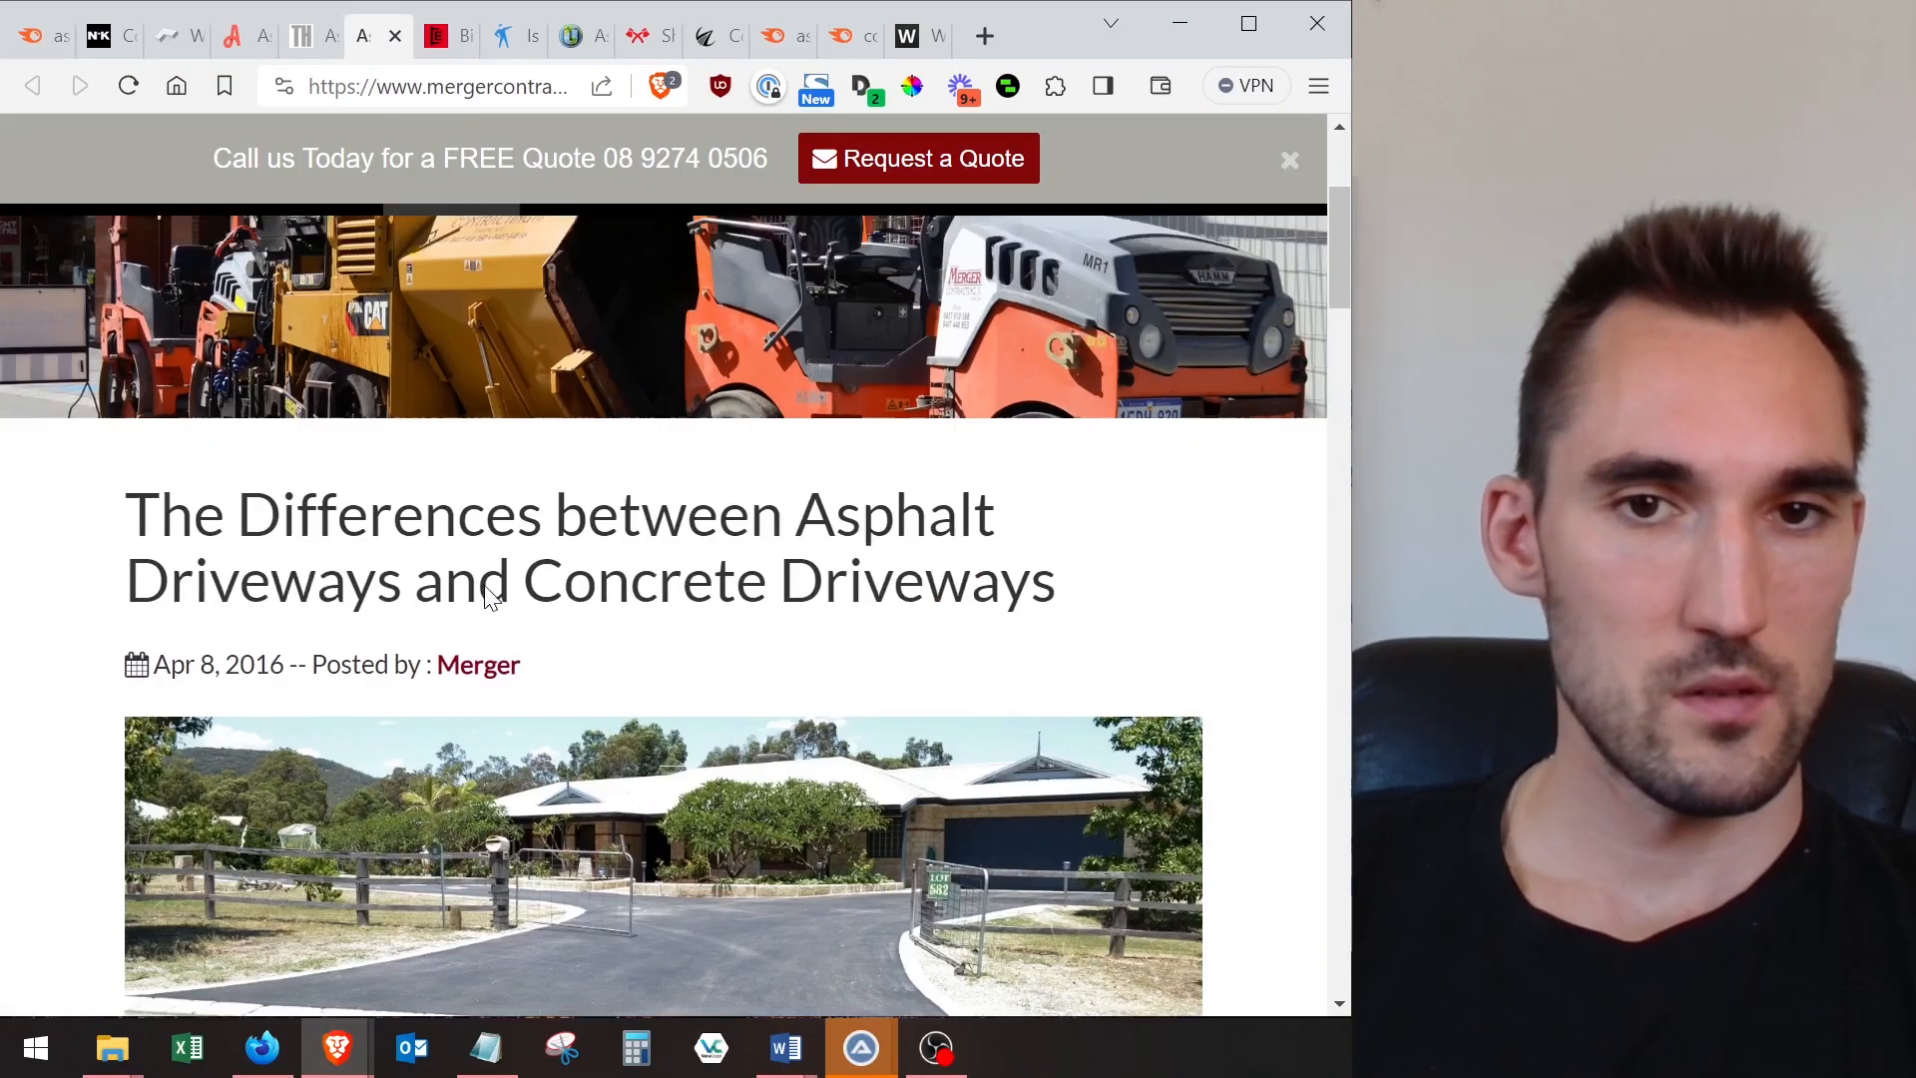
{"action": "left_click_drag", "start_coordinate": [97, 403], "coordinate": [866, 511]}
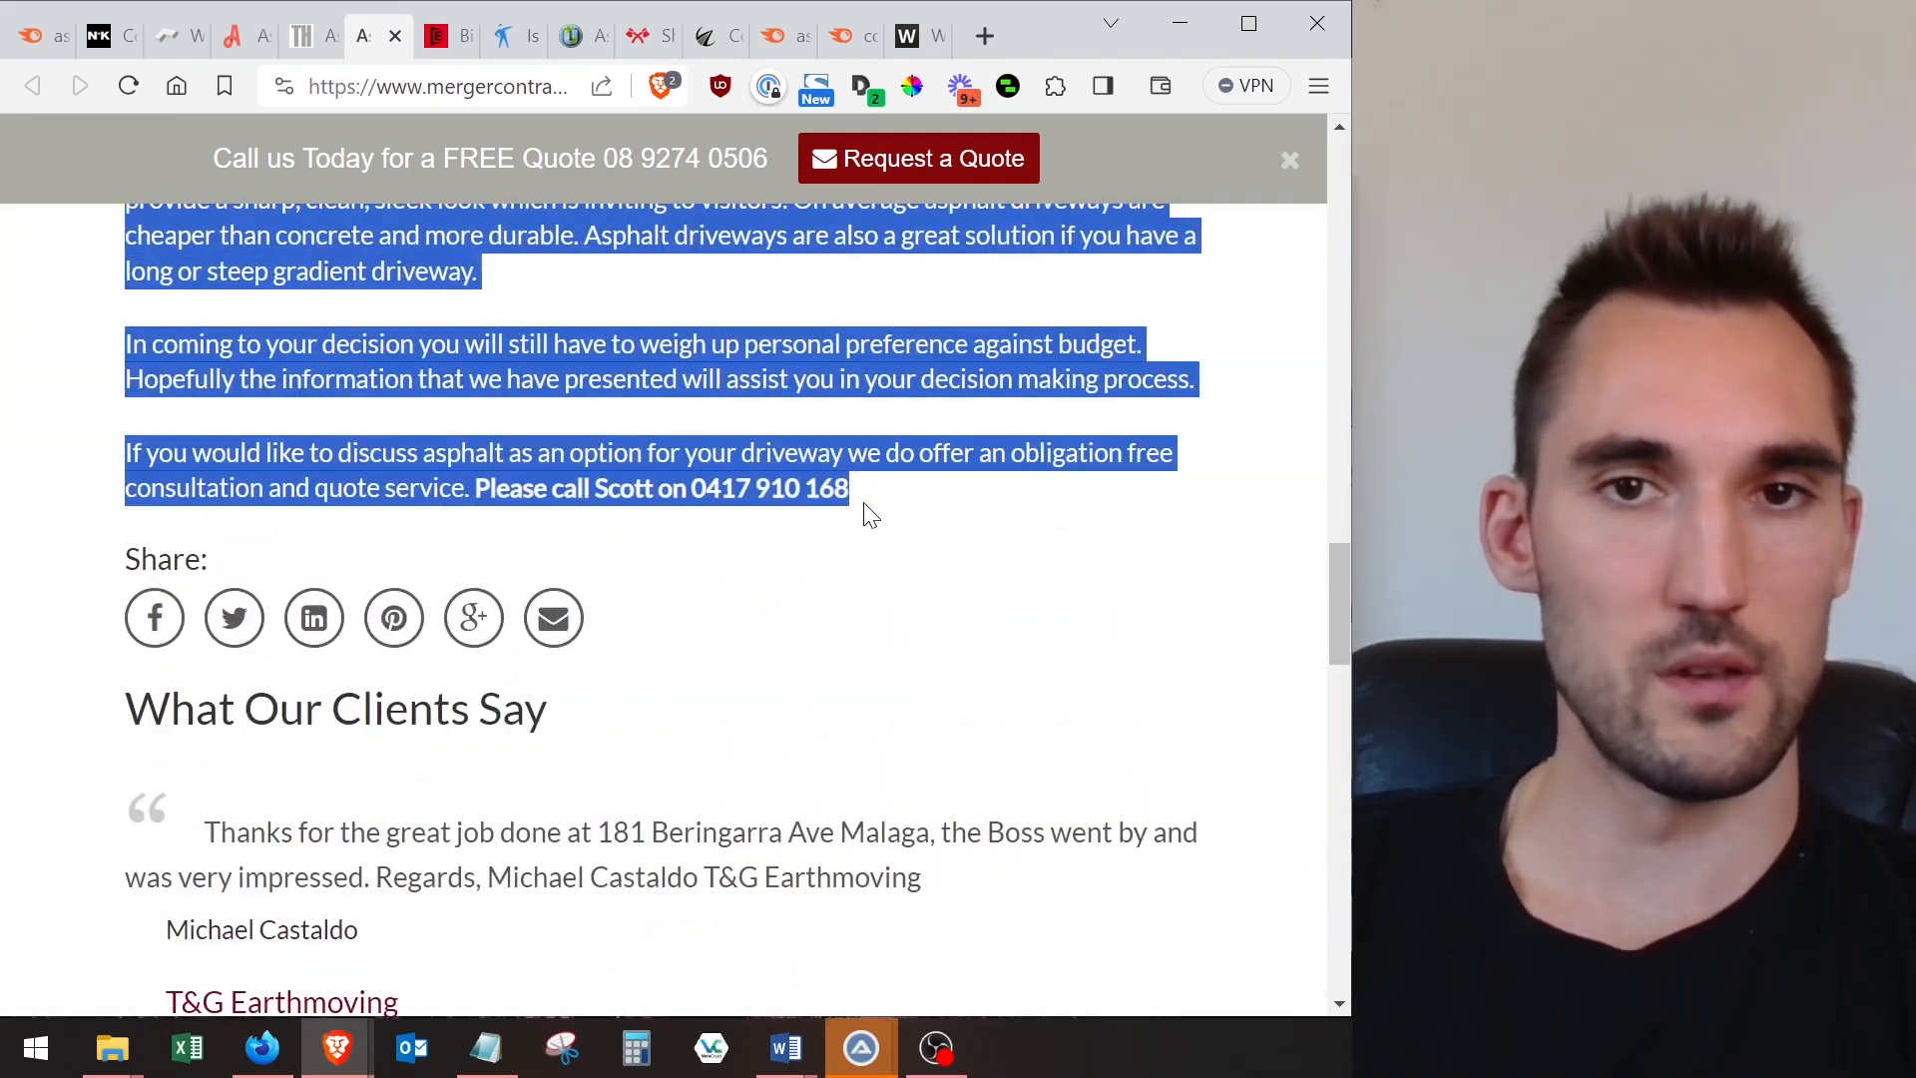
{"action": "key", "text": "ctrl+c"}
{"action": "left_click", "coordinate": [916, 36]}
{"action": "key", "text": "ctrl+a"}
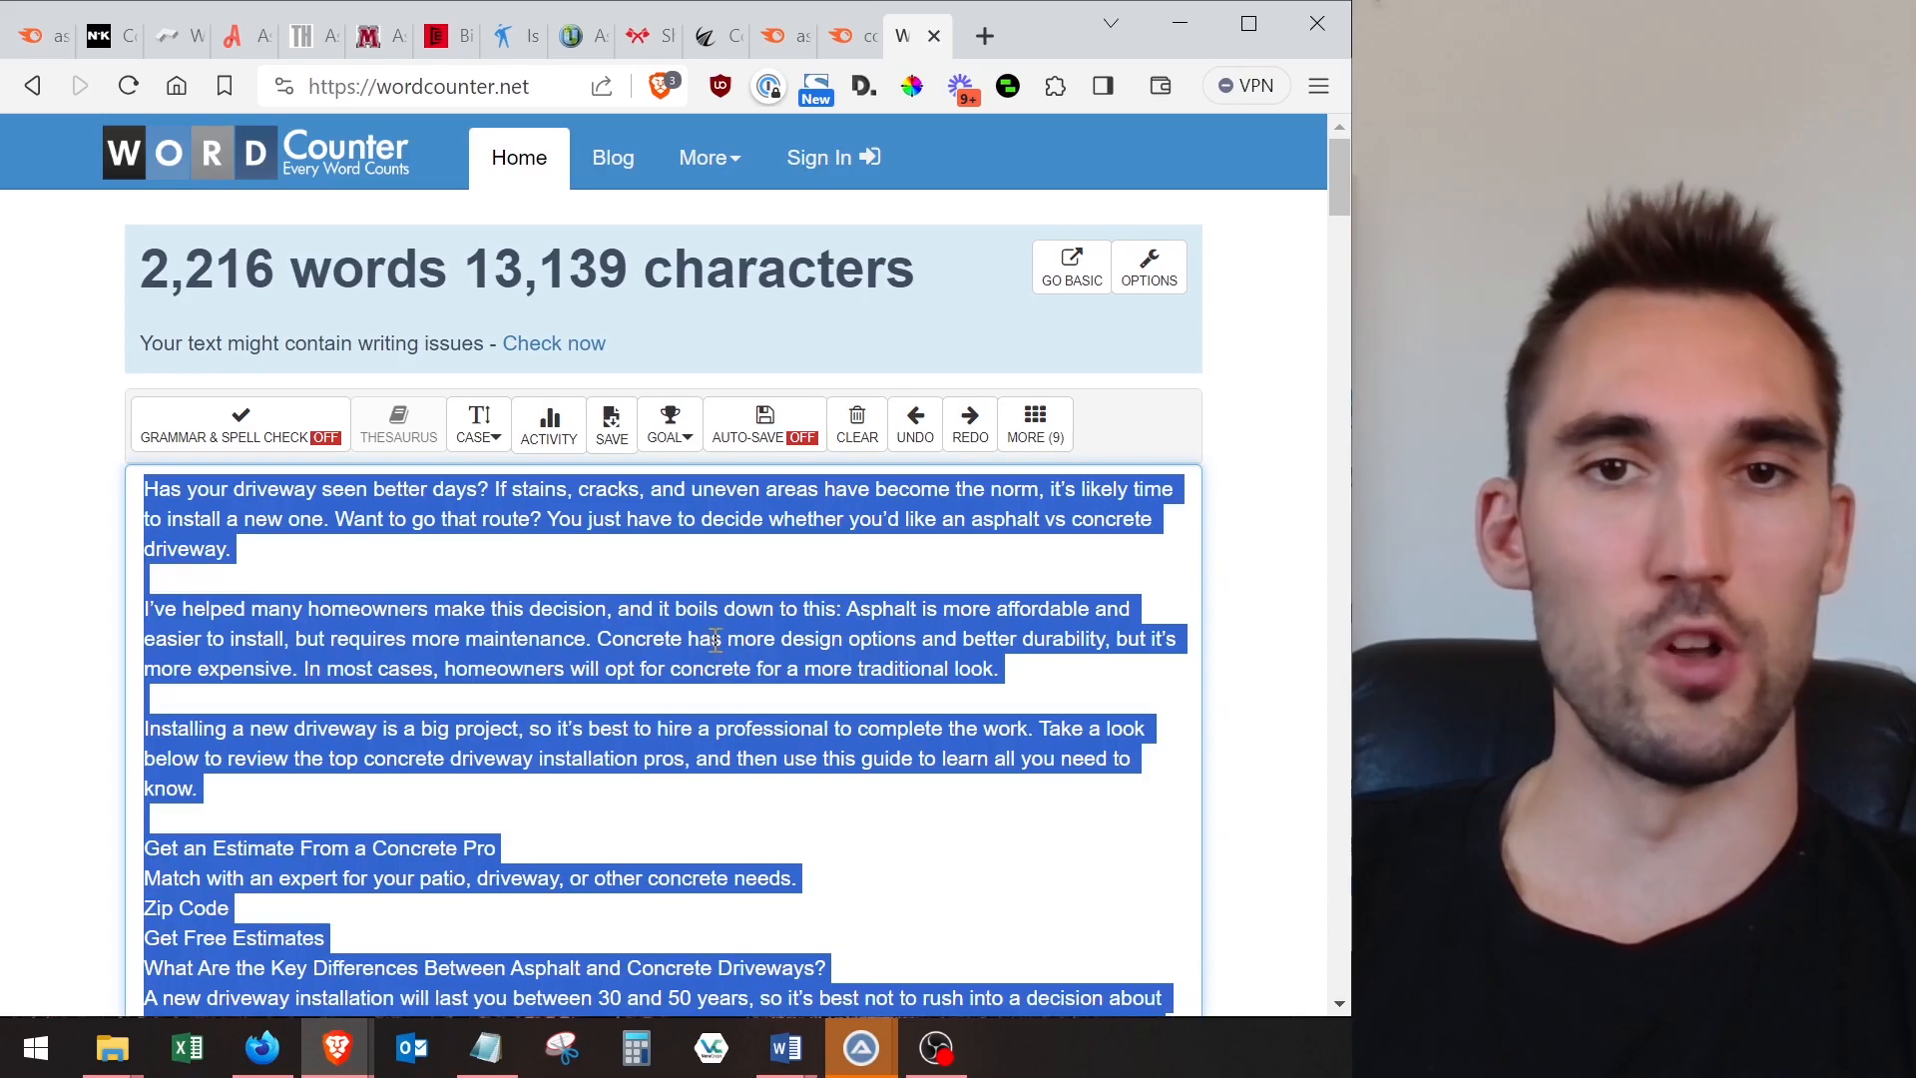
{"action": "key", "text": "ctrl+v"}
{"action": "scroll", "coordinate": [727, 602], "scroll_direction": "up", "scroll_amount": 15}
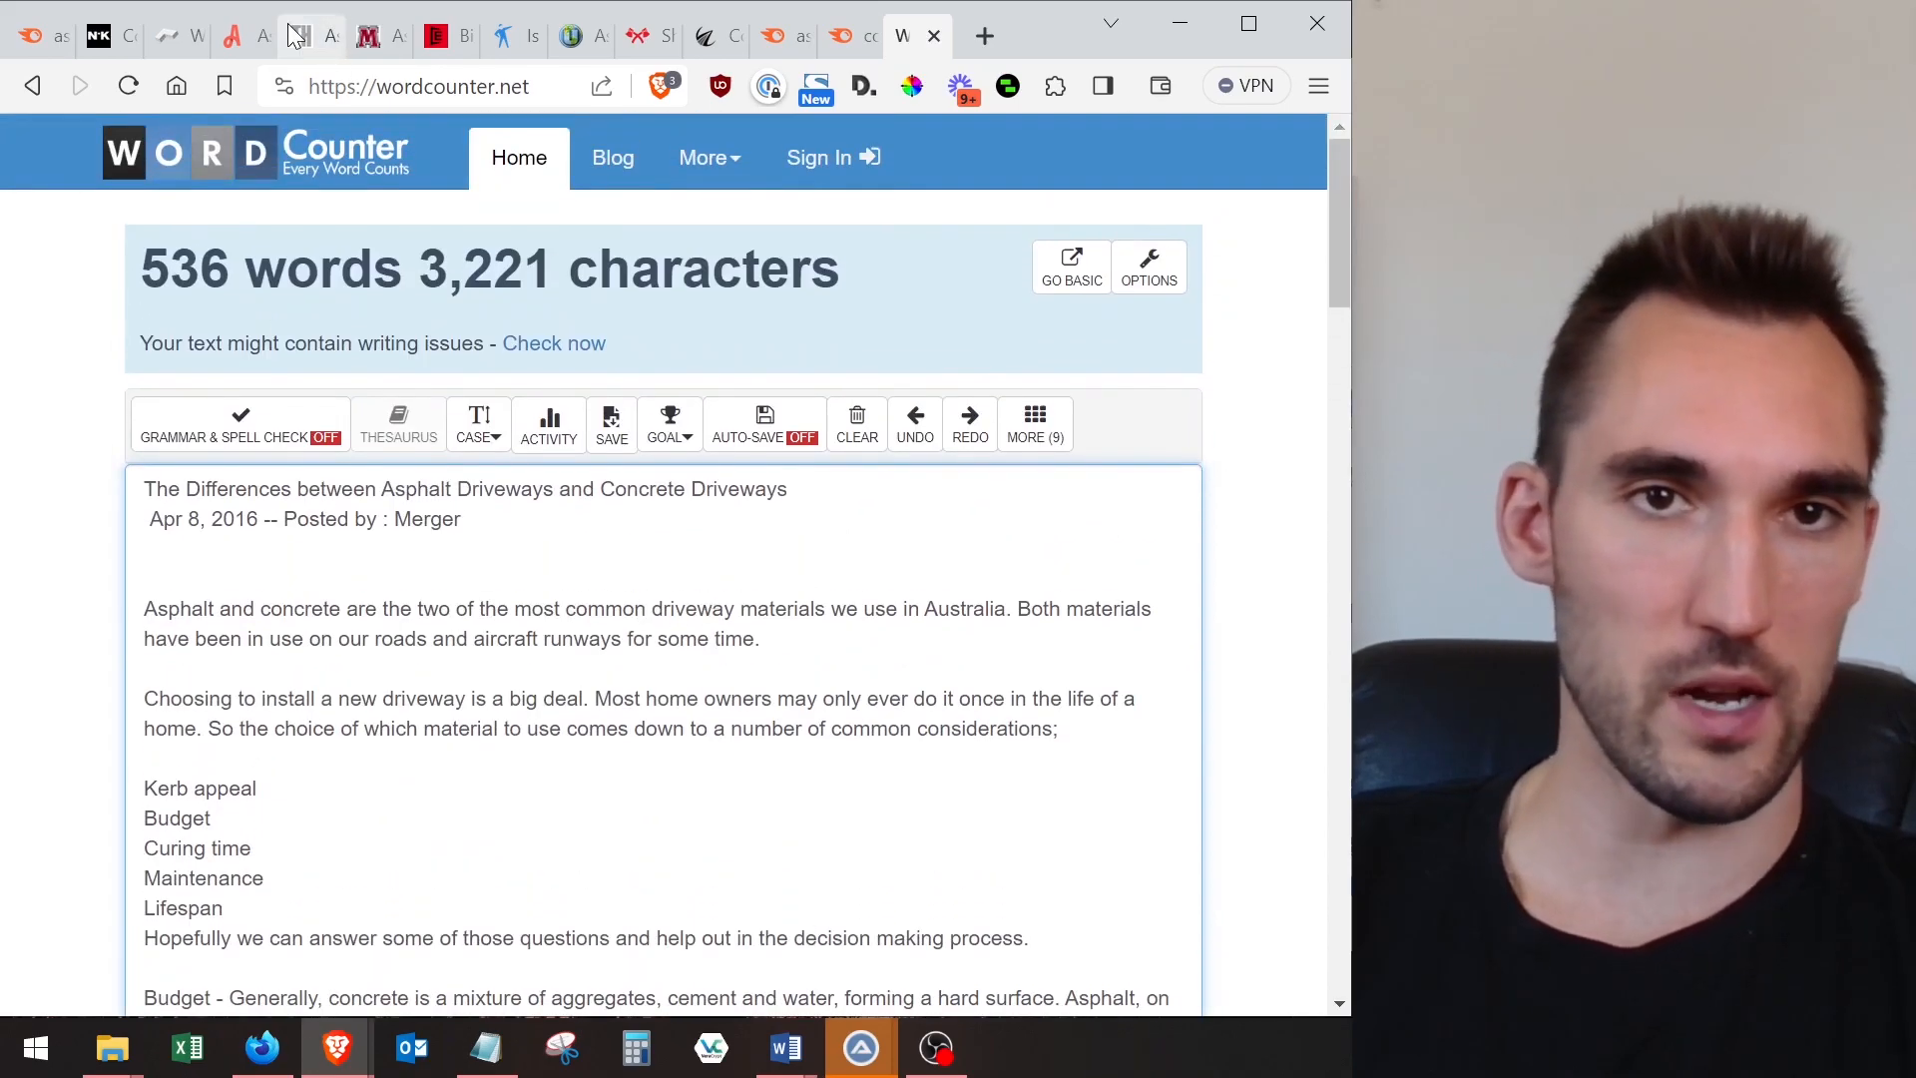
- Review the Today's Homeowner article's headings, images and section structure, and the Angi article's comparison sections
{"action": "left_click", "coordinate": [296, 36]}
{"action": "scroll", "coordinate": [524, 644], "scroll_direction": "up", "scroll_amount": 20}
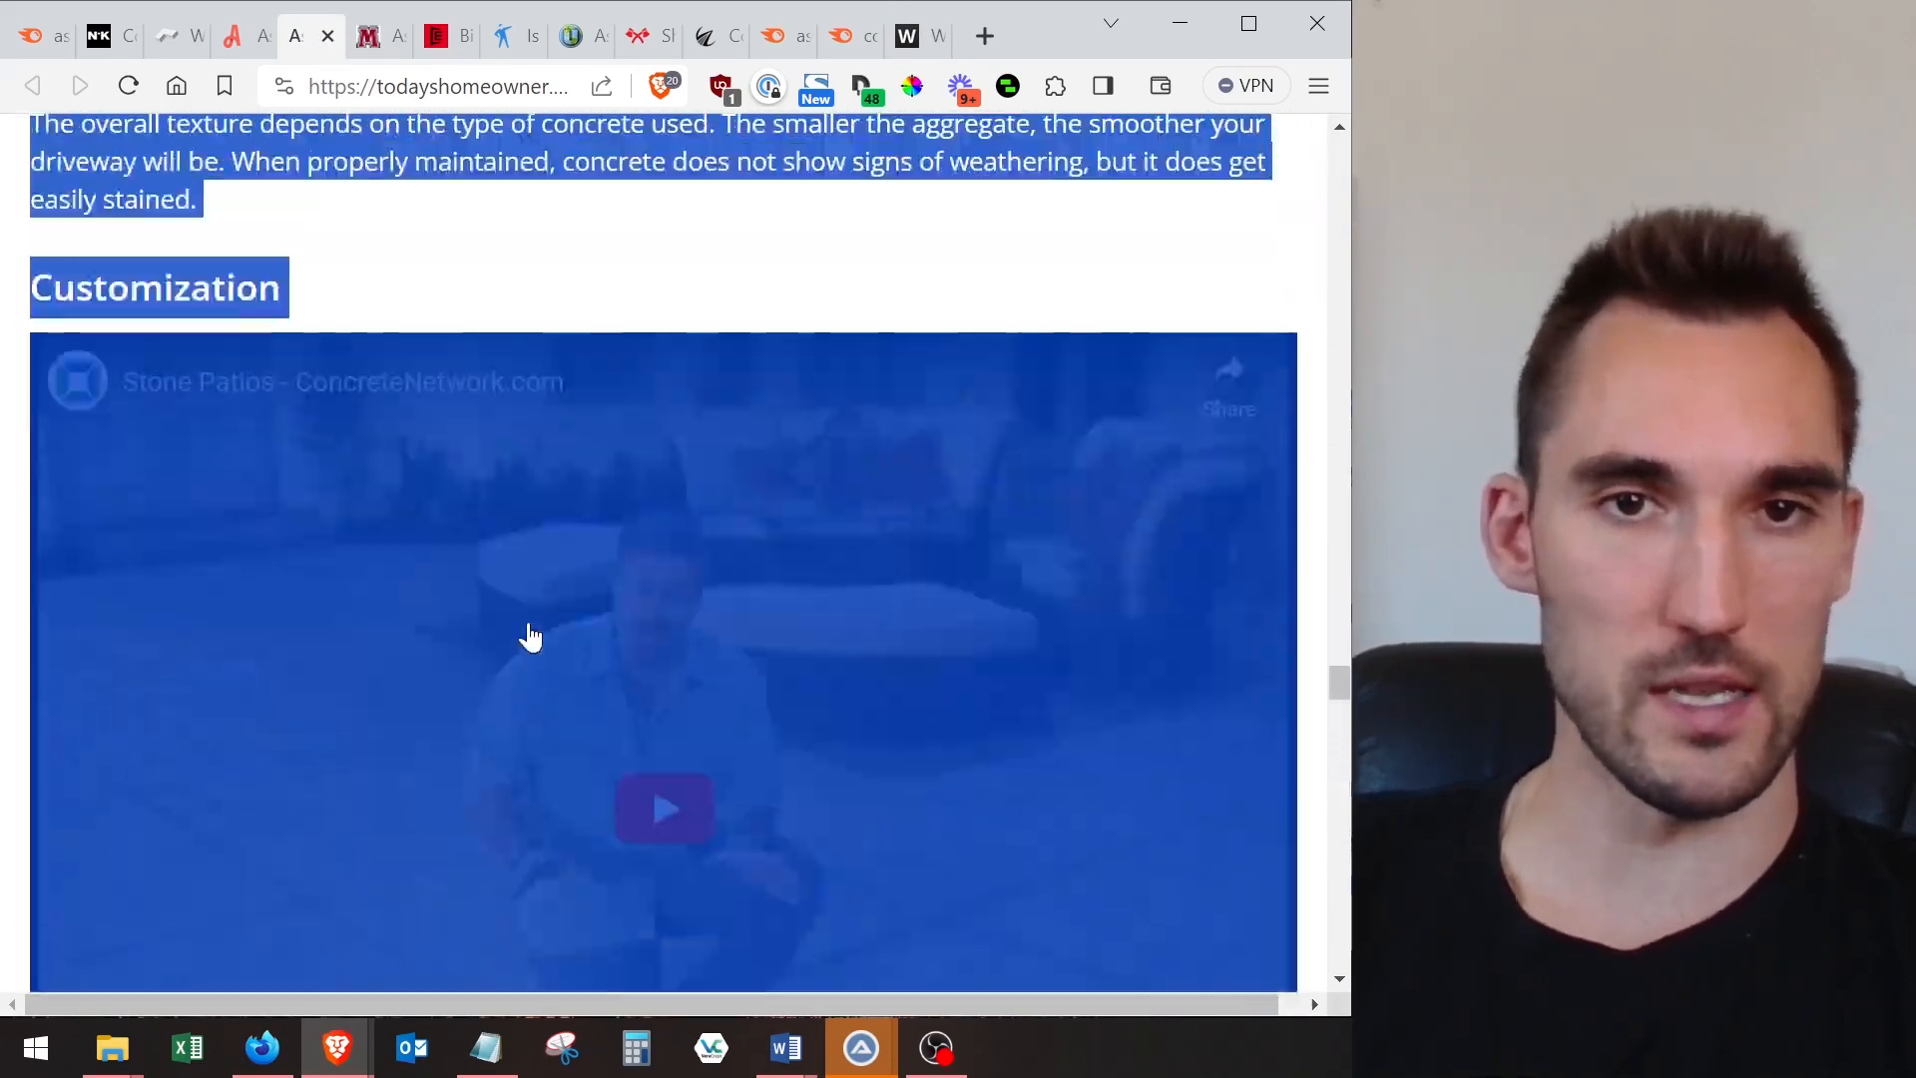
{"action": "scroll", "coordinate": [530, 637], "scroll_direction": "up", "scroll_amount": 20}
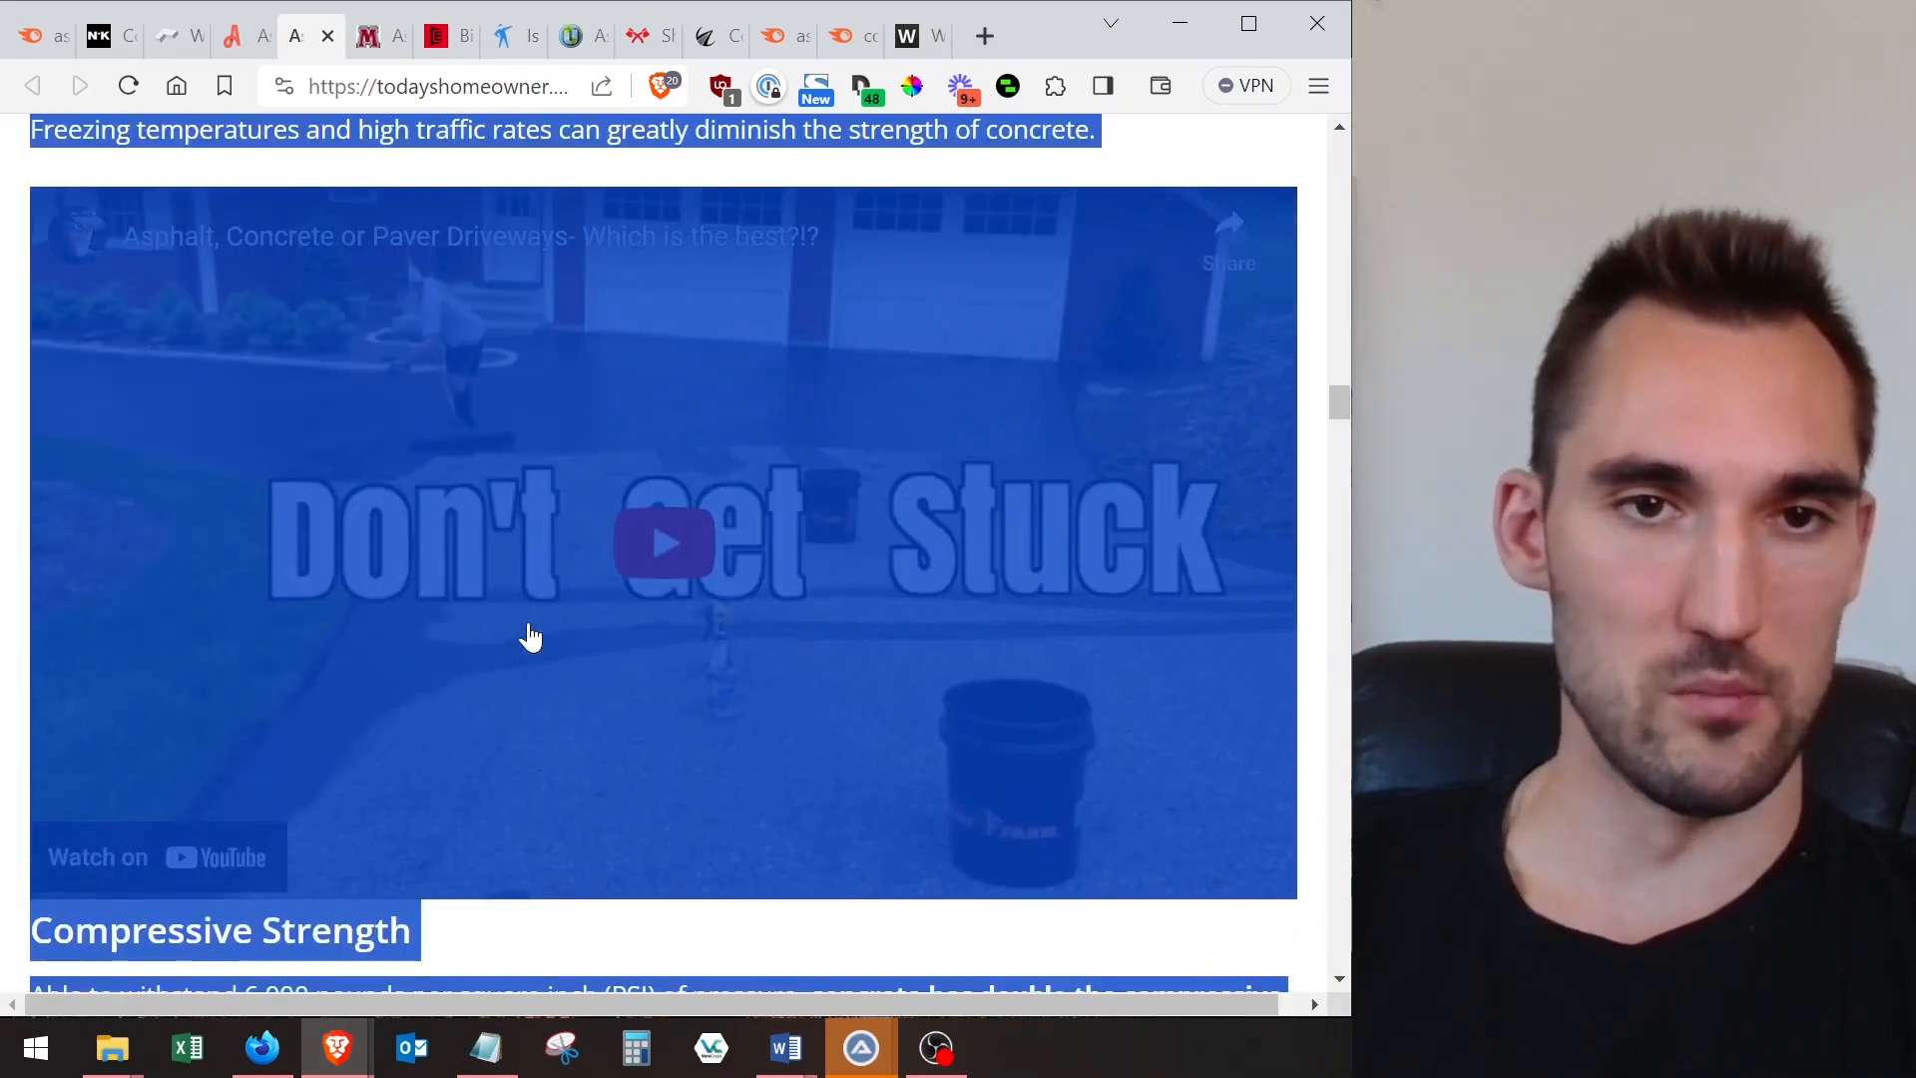
{"action": "scroll", "coordinate": [554, 659], "scroll_direction": "up", "scroll_amount": 5}
{"action": "left_click", "coordinate": [572, 566]}
{"action": "scroll", "coordinate": [572, 565], "scroll_direction": "up", "scroll_amount": 15}
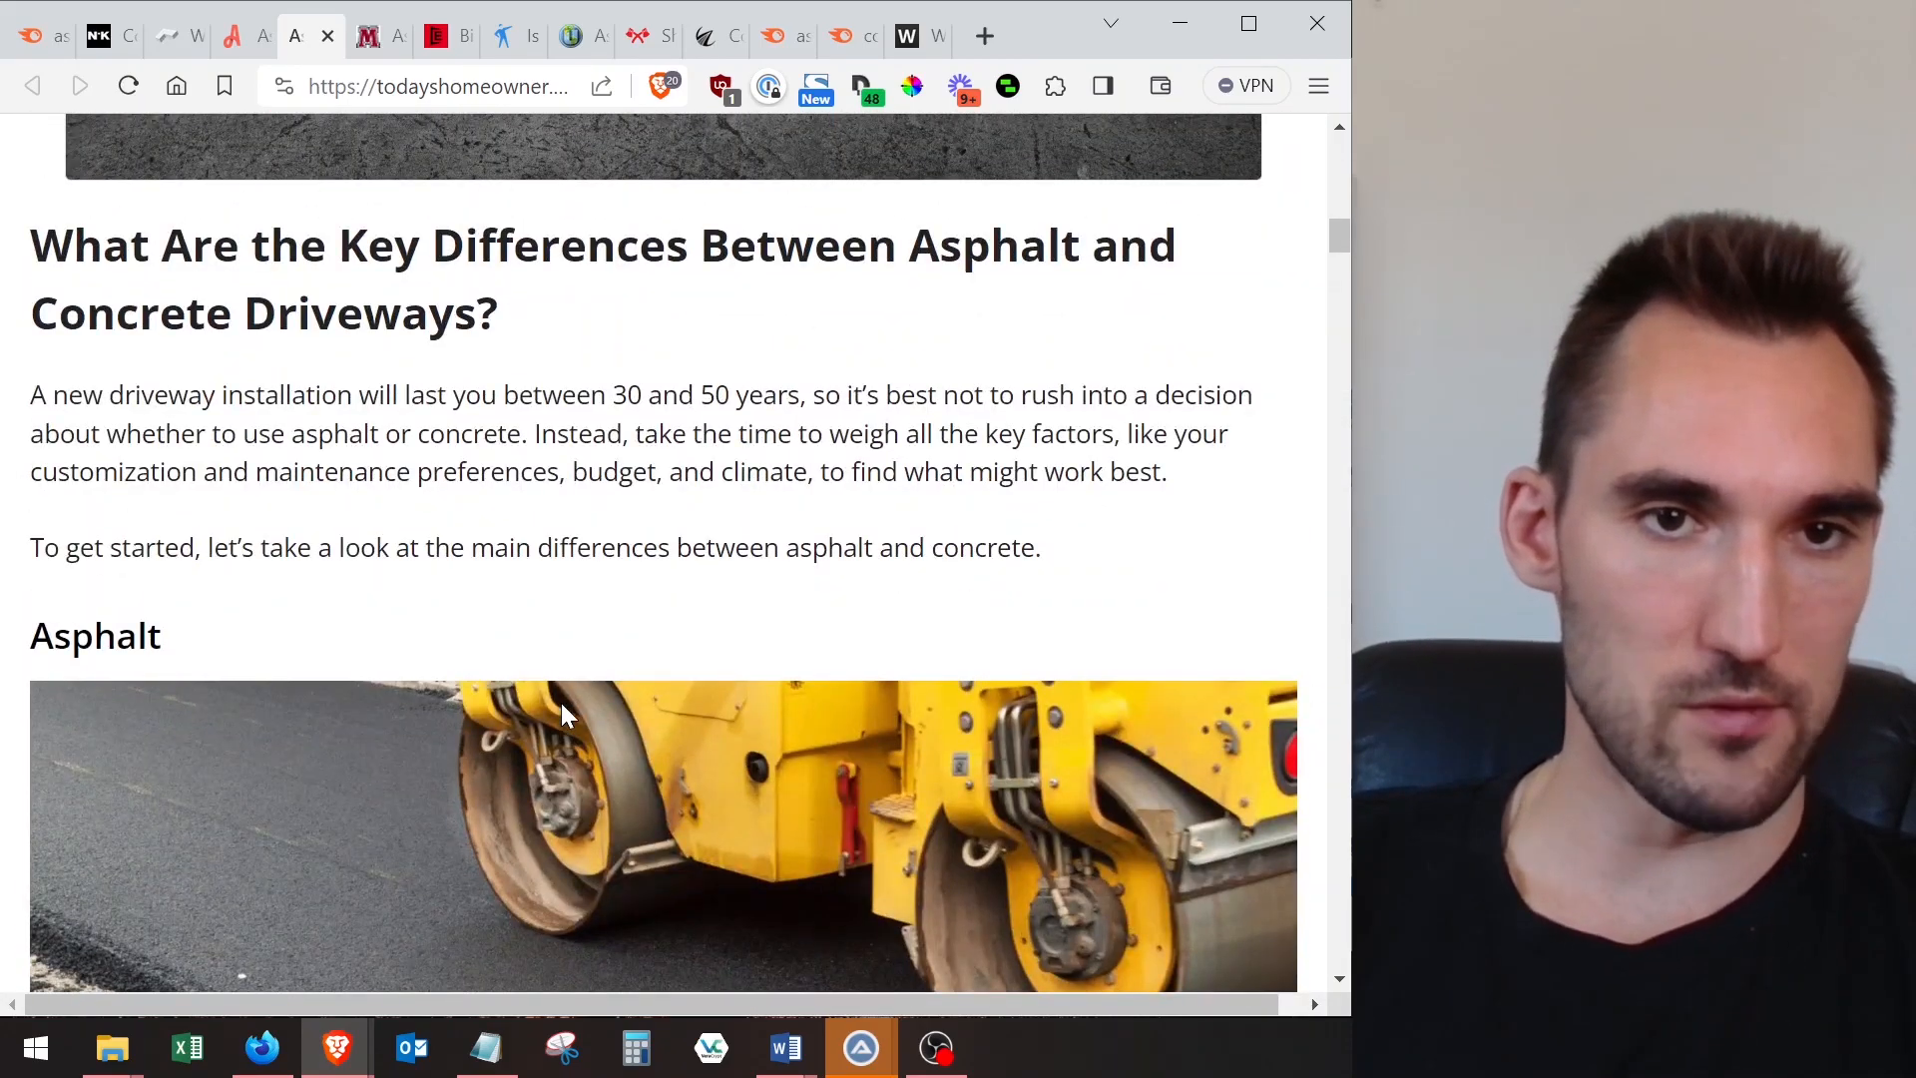
{"action": "scroll", "coordinate": [558, 706], "scroll_direction": "up", "scroll_amount": 5}
{"action": "scroll", "coordinate": [488, 587], "scroll_direction": "down", "scroll_amount": 15}
{"action": "scroll", "coordinate": [488, 583], "scroll_direction": "down", "scroll_amount": 3}
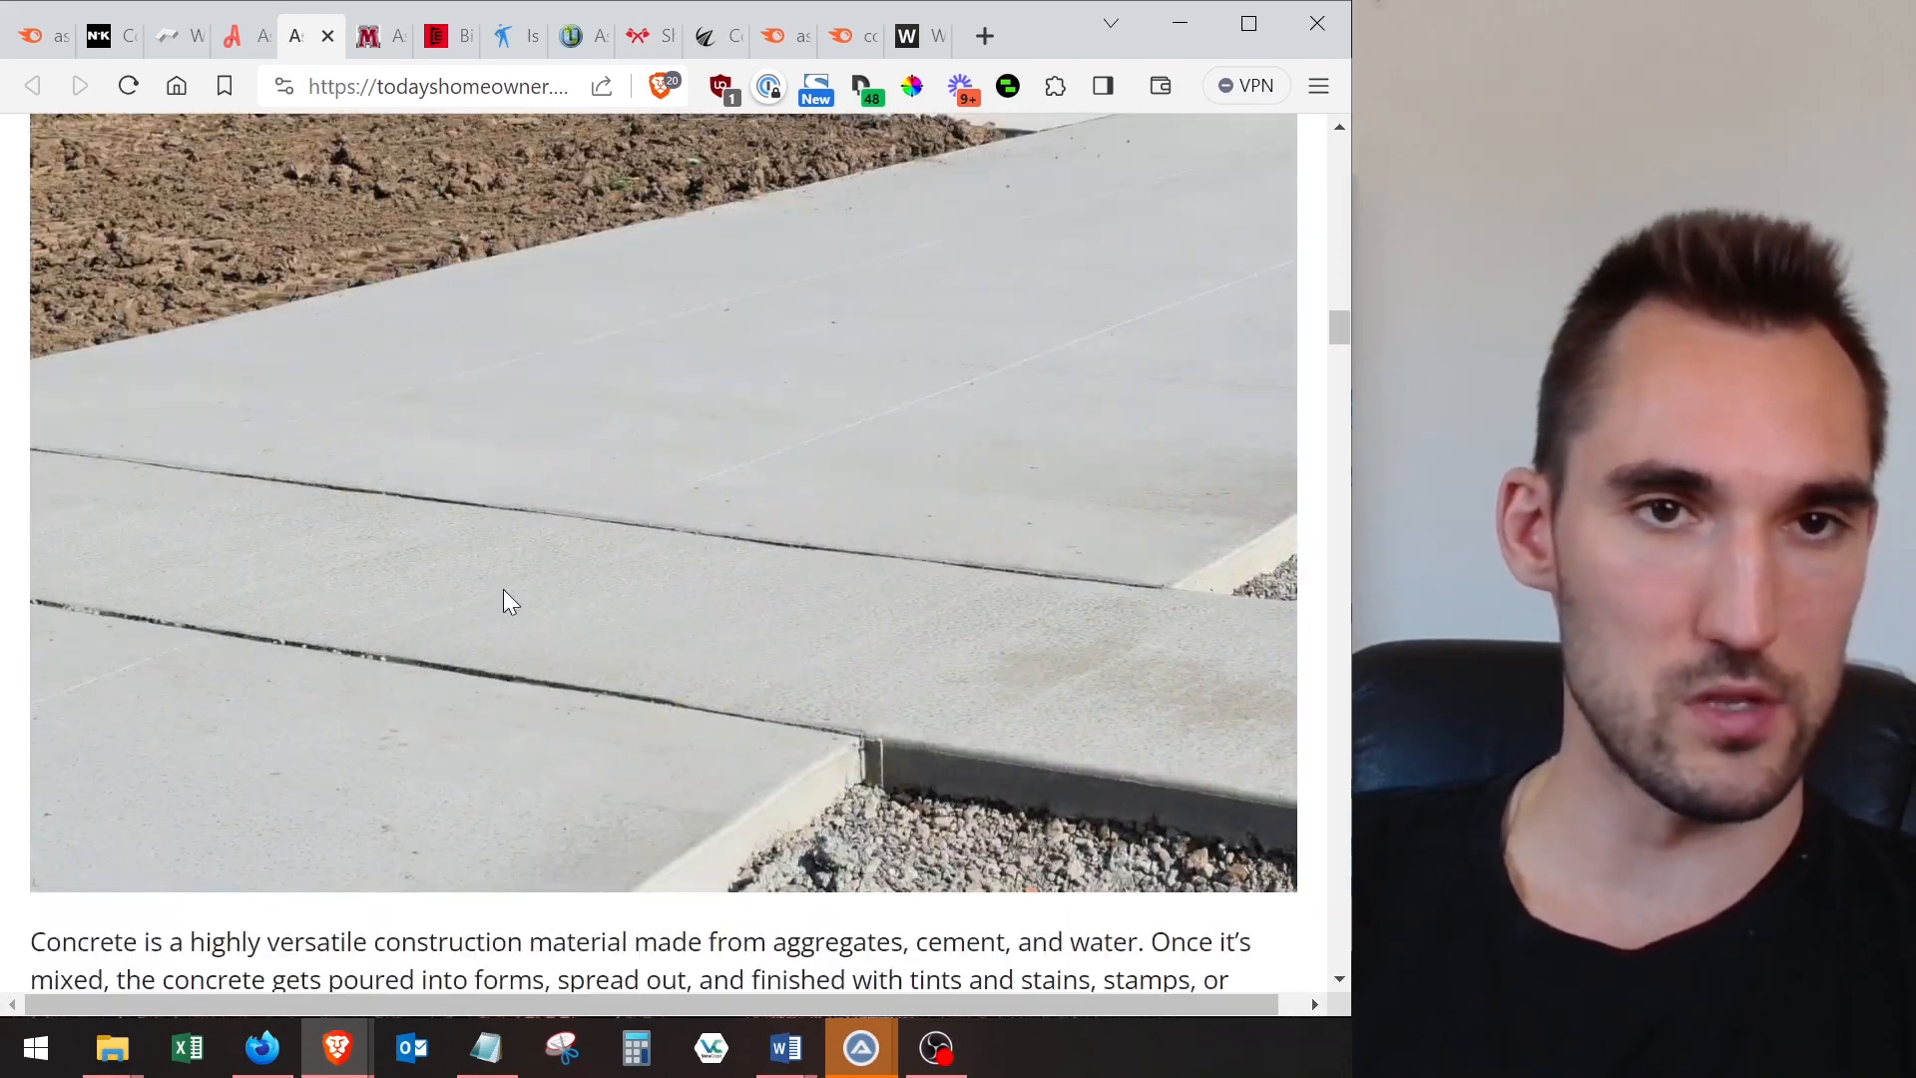
{"action": "scroll", "coordinate": [504, 596], "scroll_direction": "up", "scroll_amount": 15}
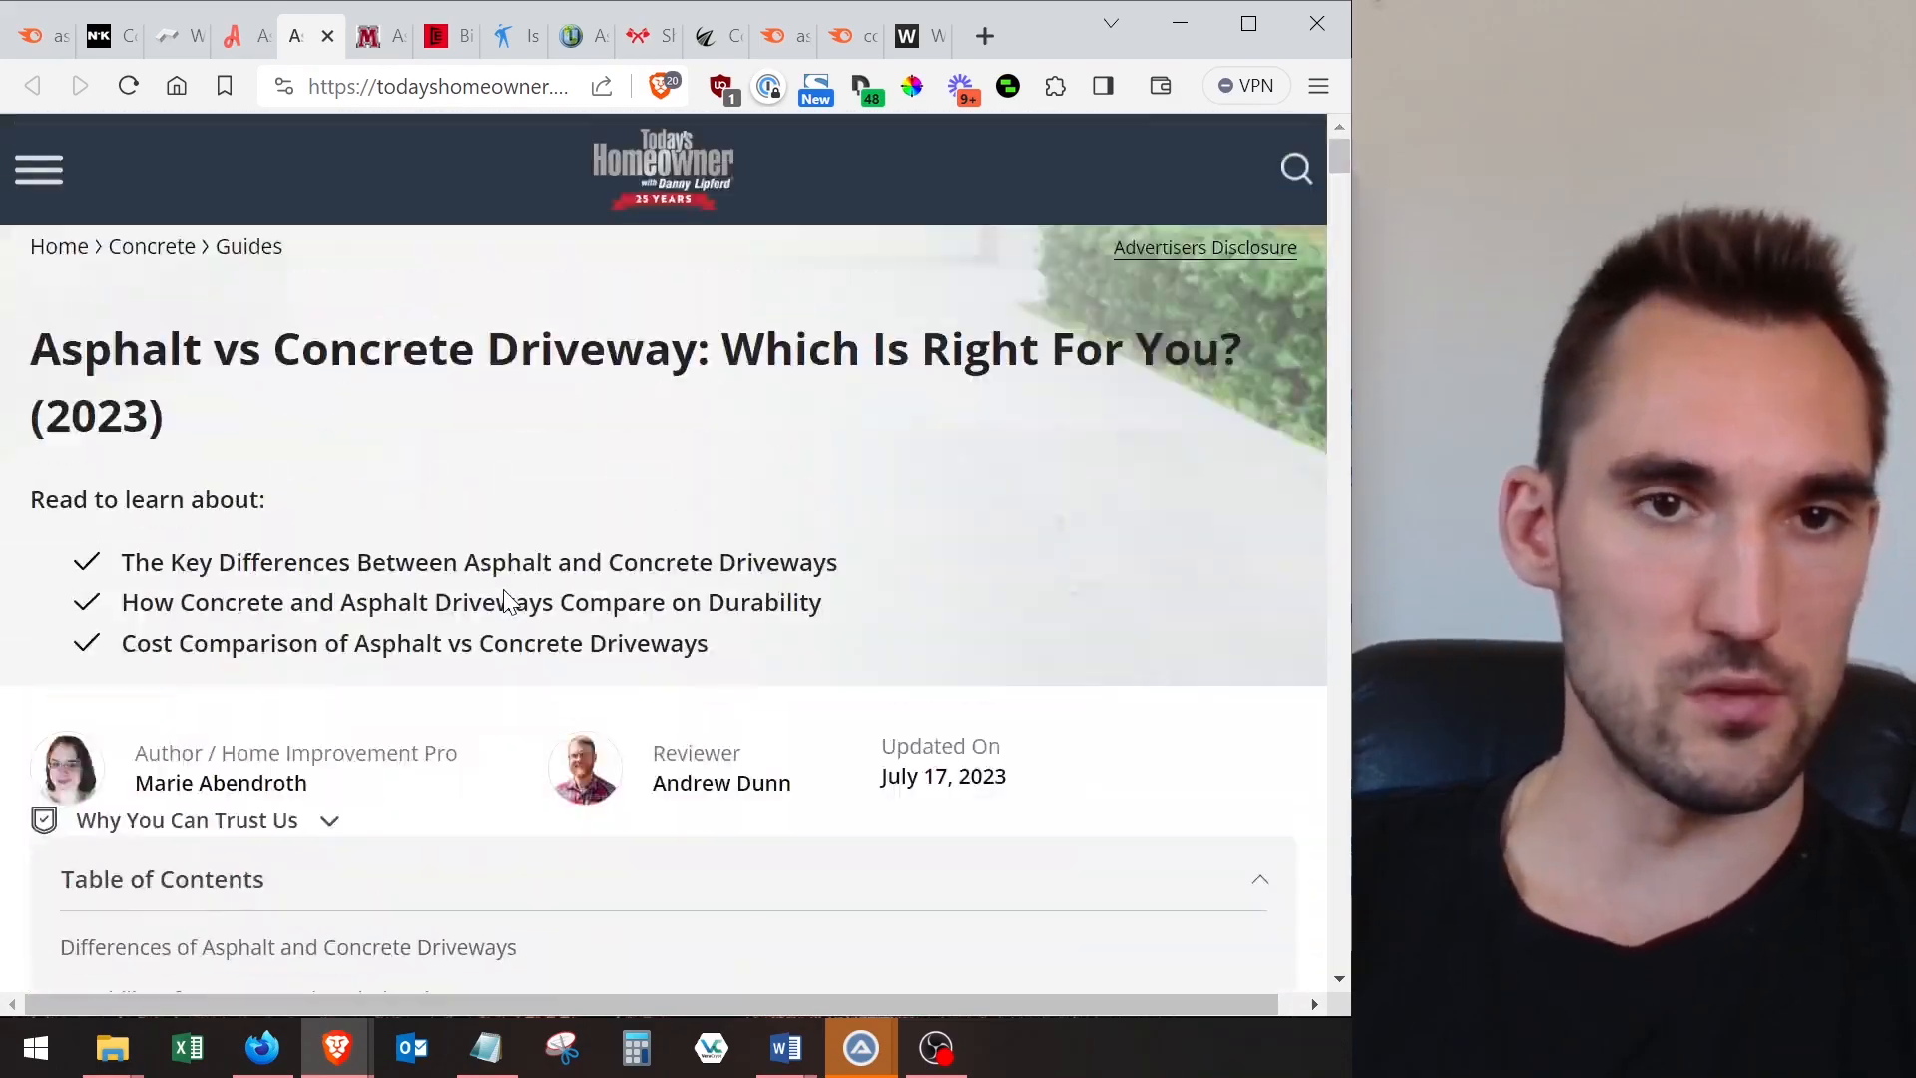
{"action": "left_click", "coordinate": [230, 36]}
{"action": "scroll", "coordinate": [292, 670], "scroll_direction": "up", "scroll_amount": 5}
{"action": "scroll", "coordinate": [292, 671], "scroll_direction": "up", "scroll_amount": 8}
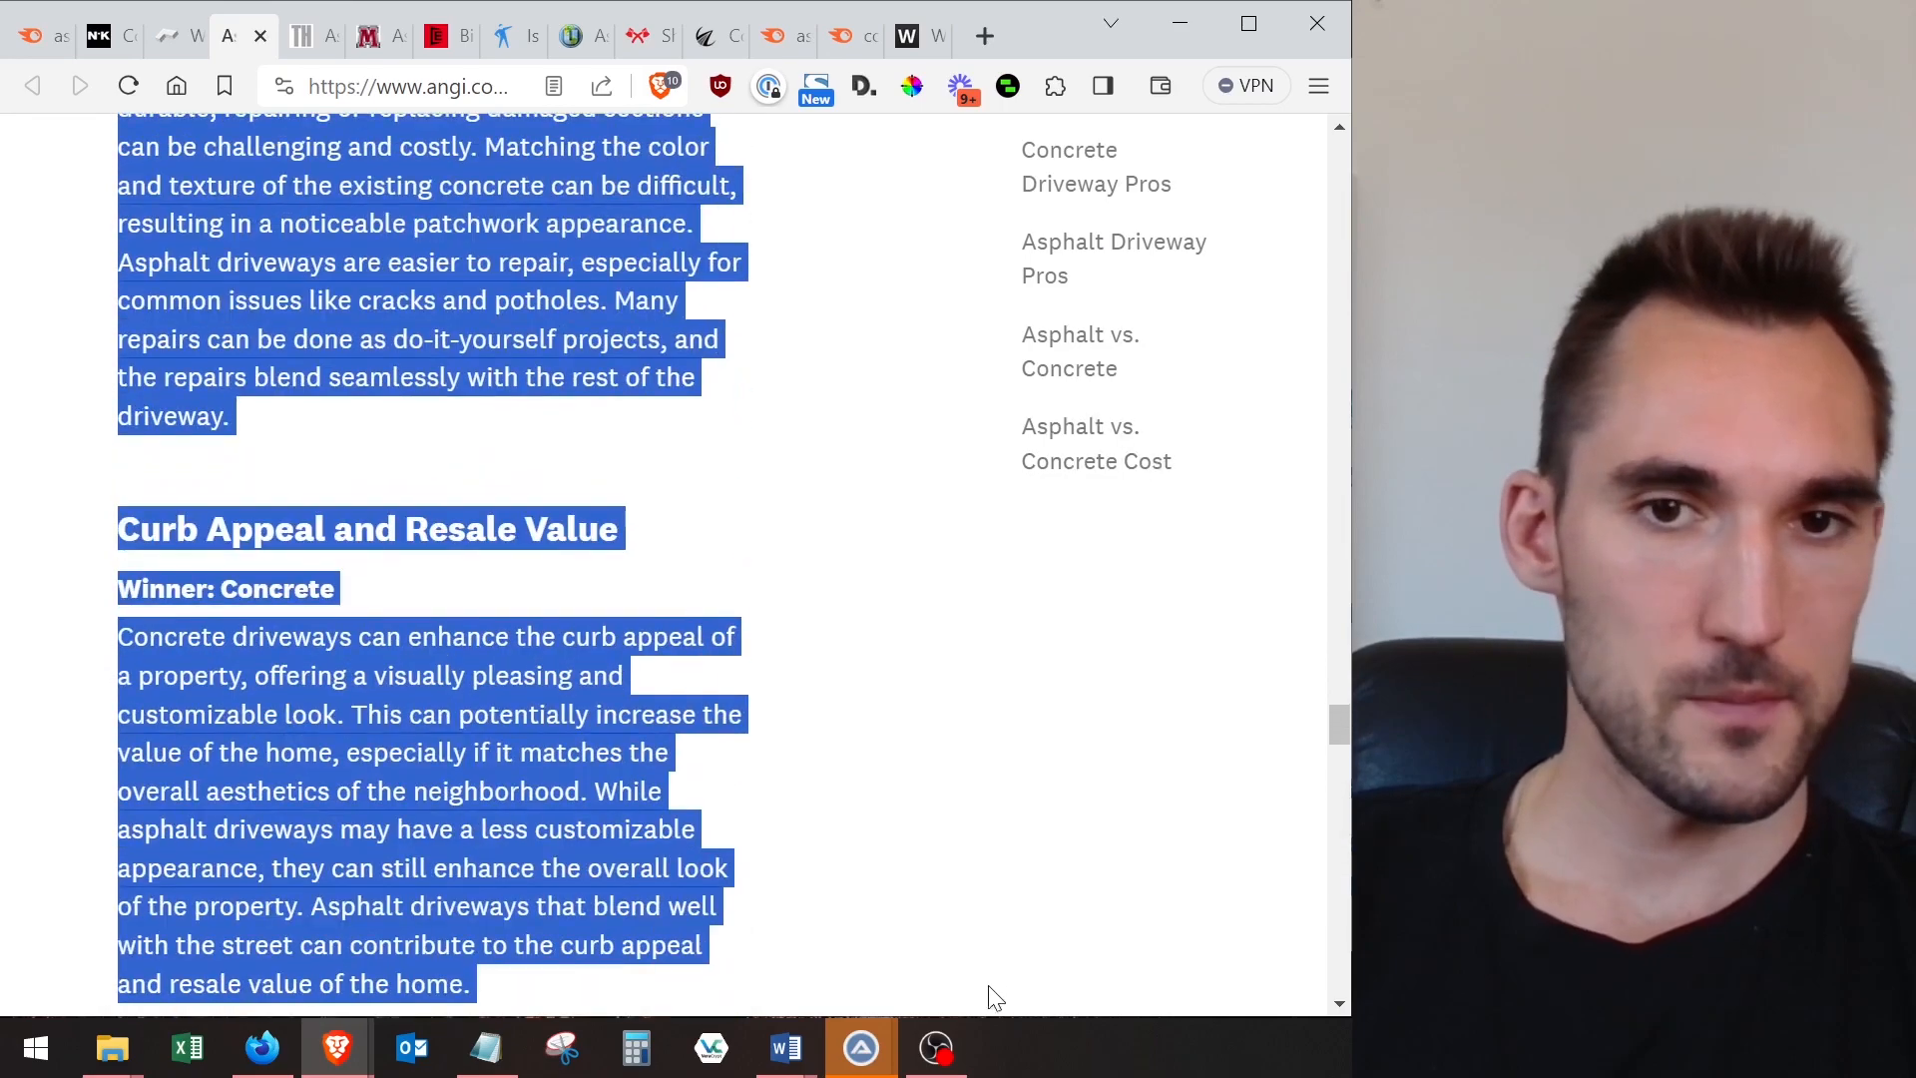
- In the Word outline, move the "is asphalt or concrete better for driveway?" heading below Cons and insert "a" before "driveway"
{"action": "left_click", "coordinate": [788, 1048]}
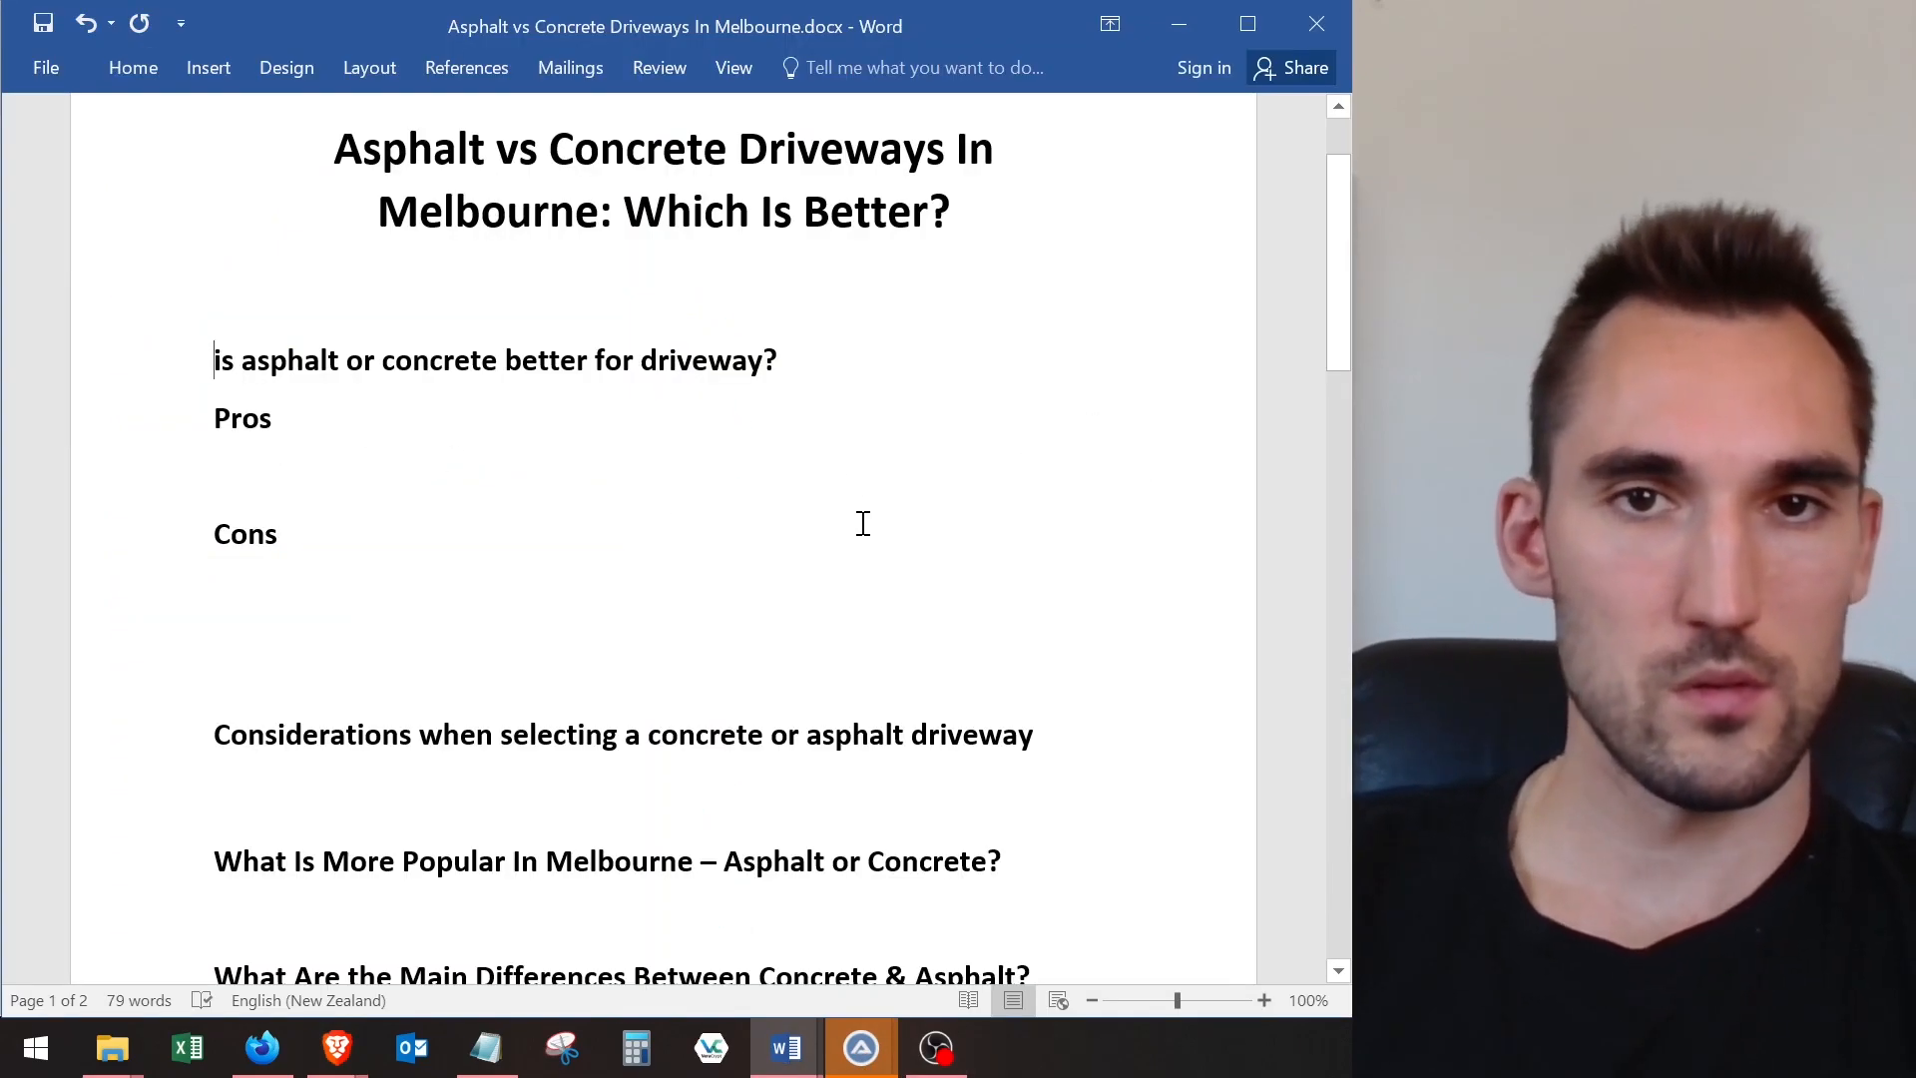
{"action": "left_click", "coordinate": [178, 365]}
{"action": "key", "text": "Delete"}
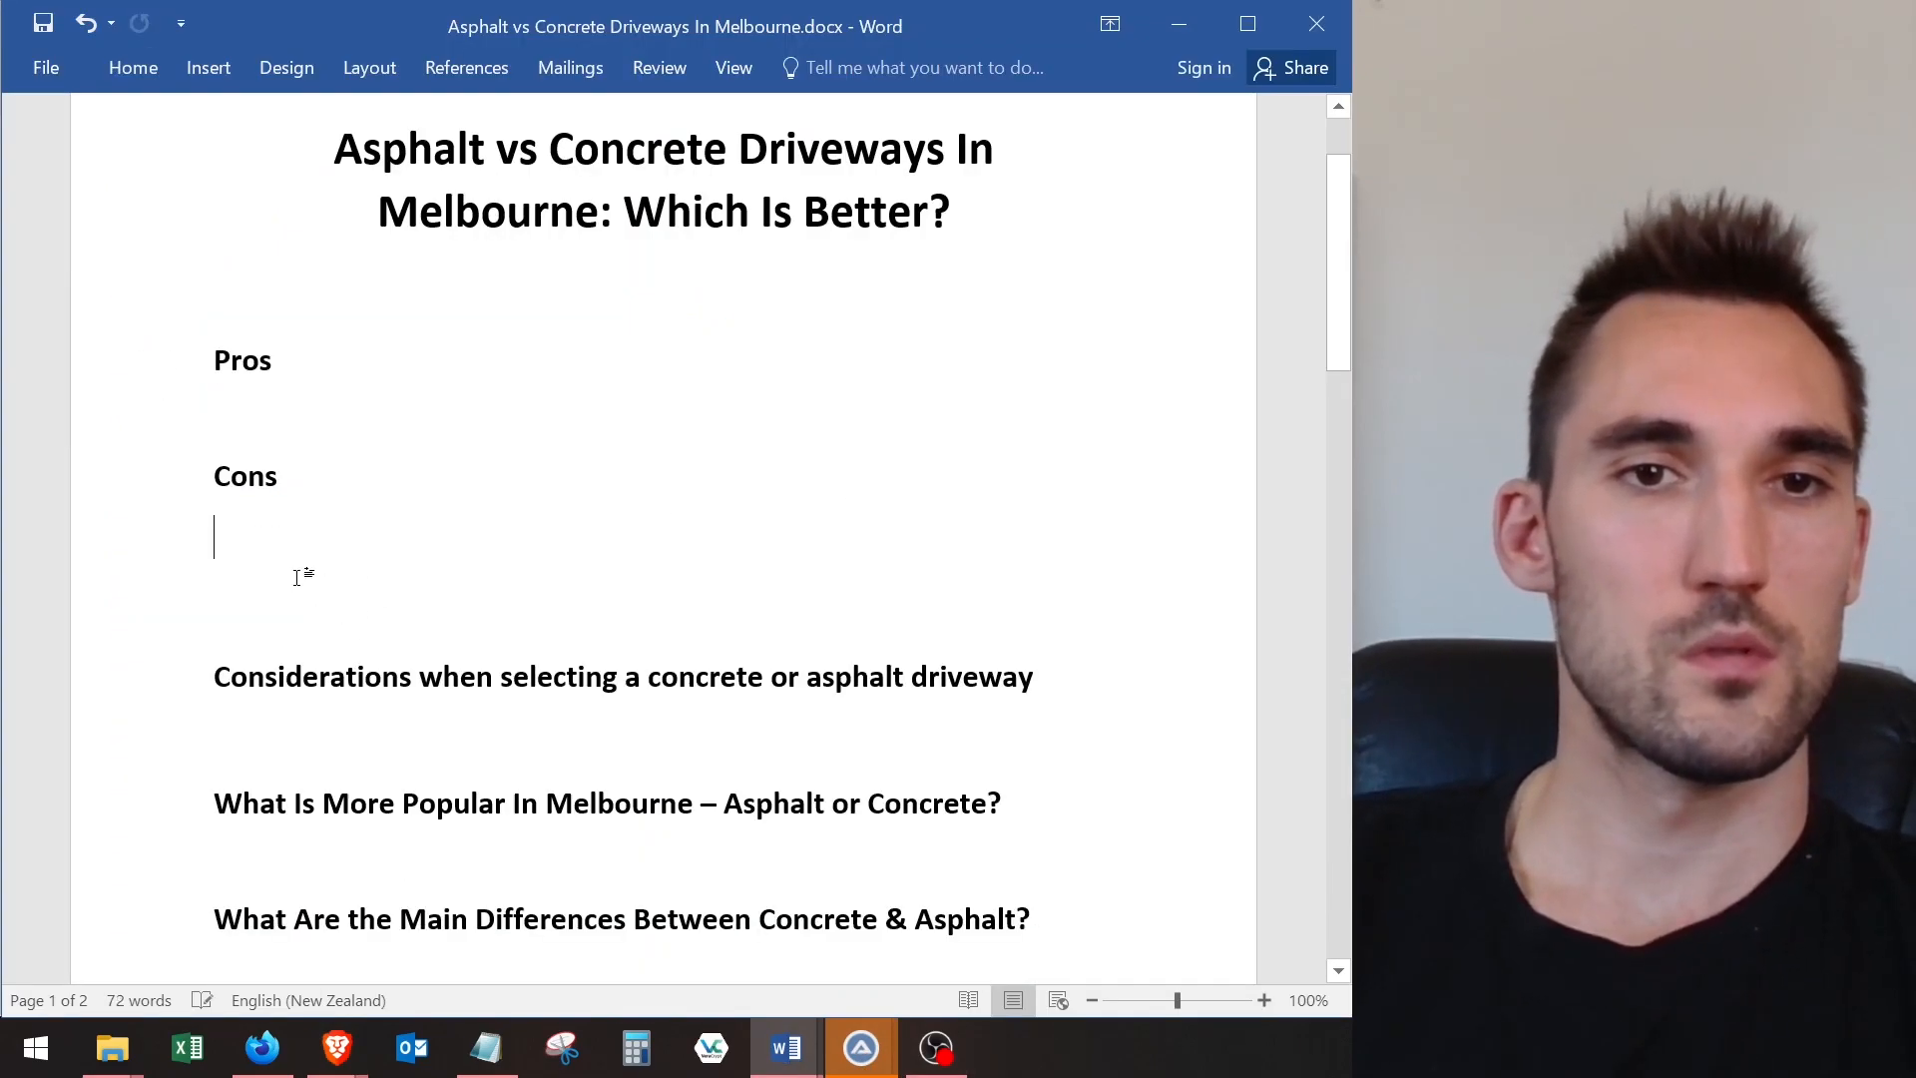
{"action": "key", "text": "ctrl+v"}
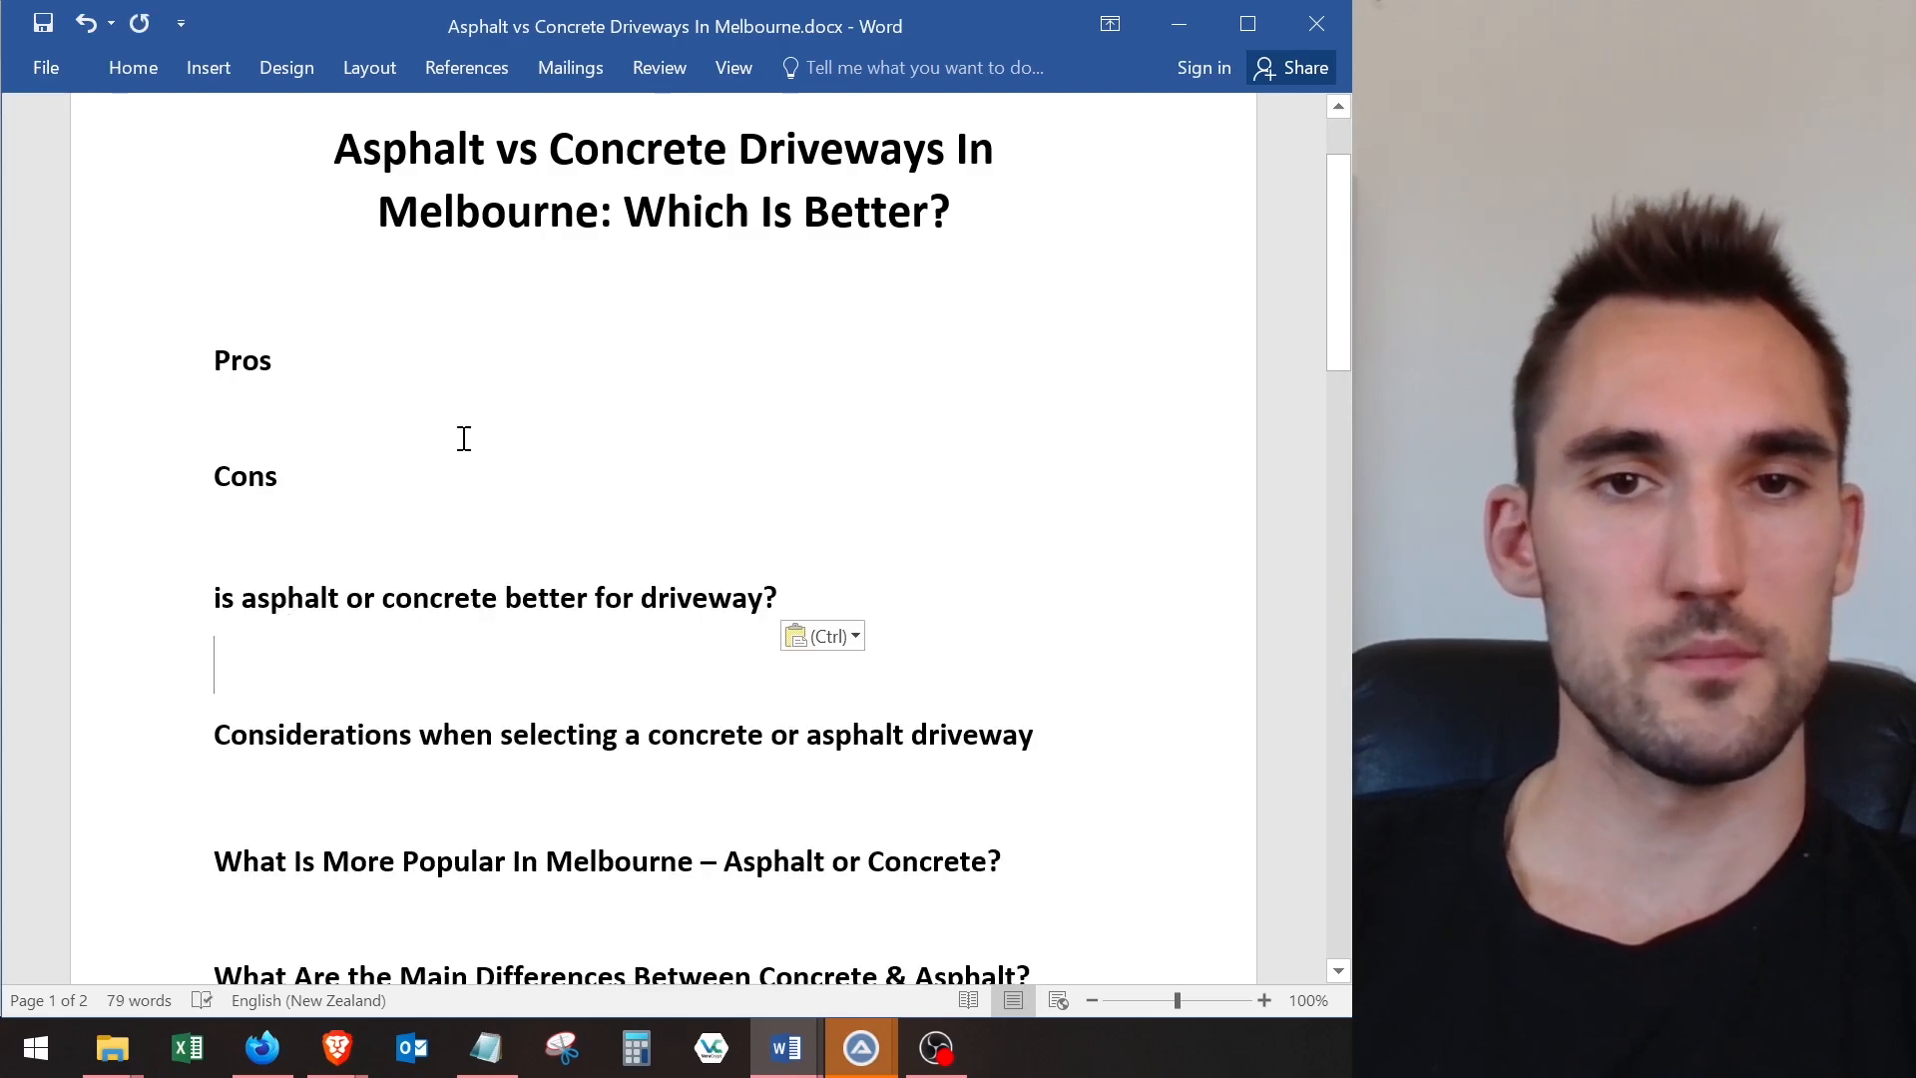
{"action": "type", "text": "a "}
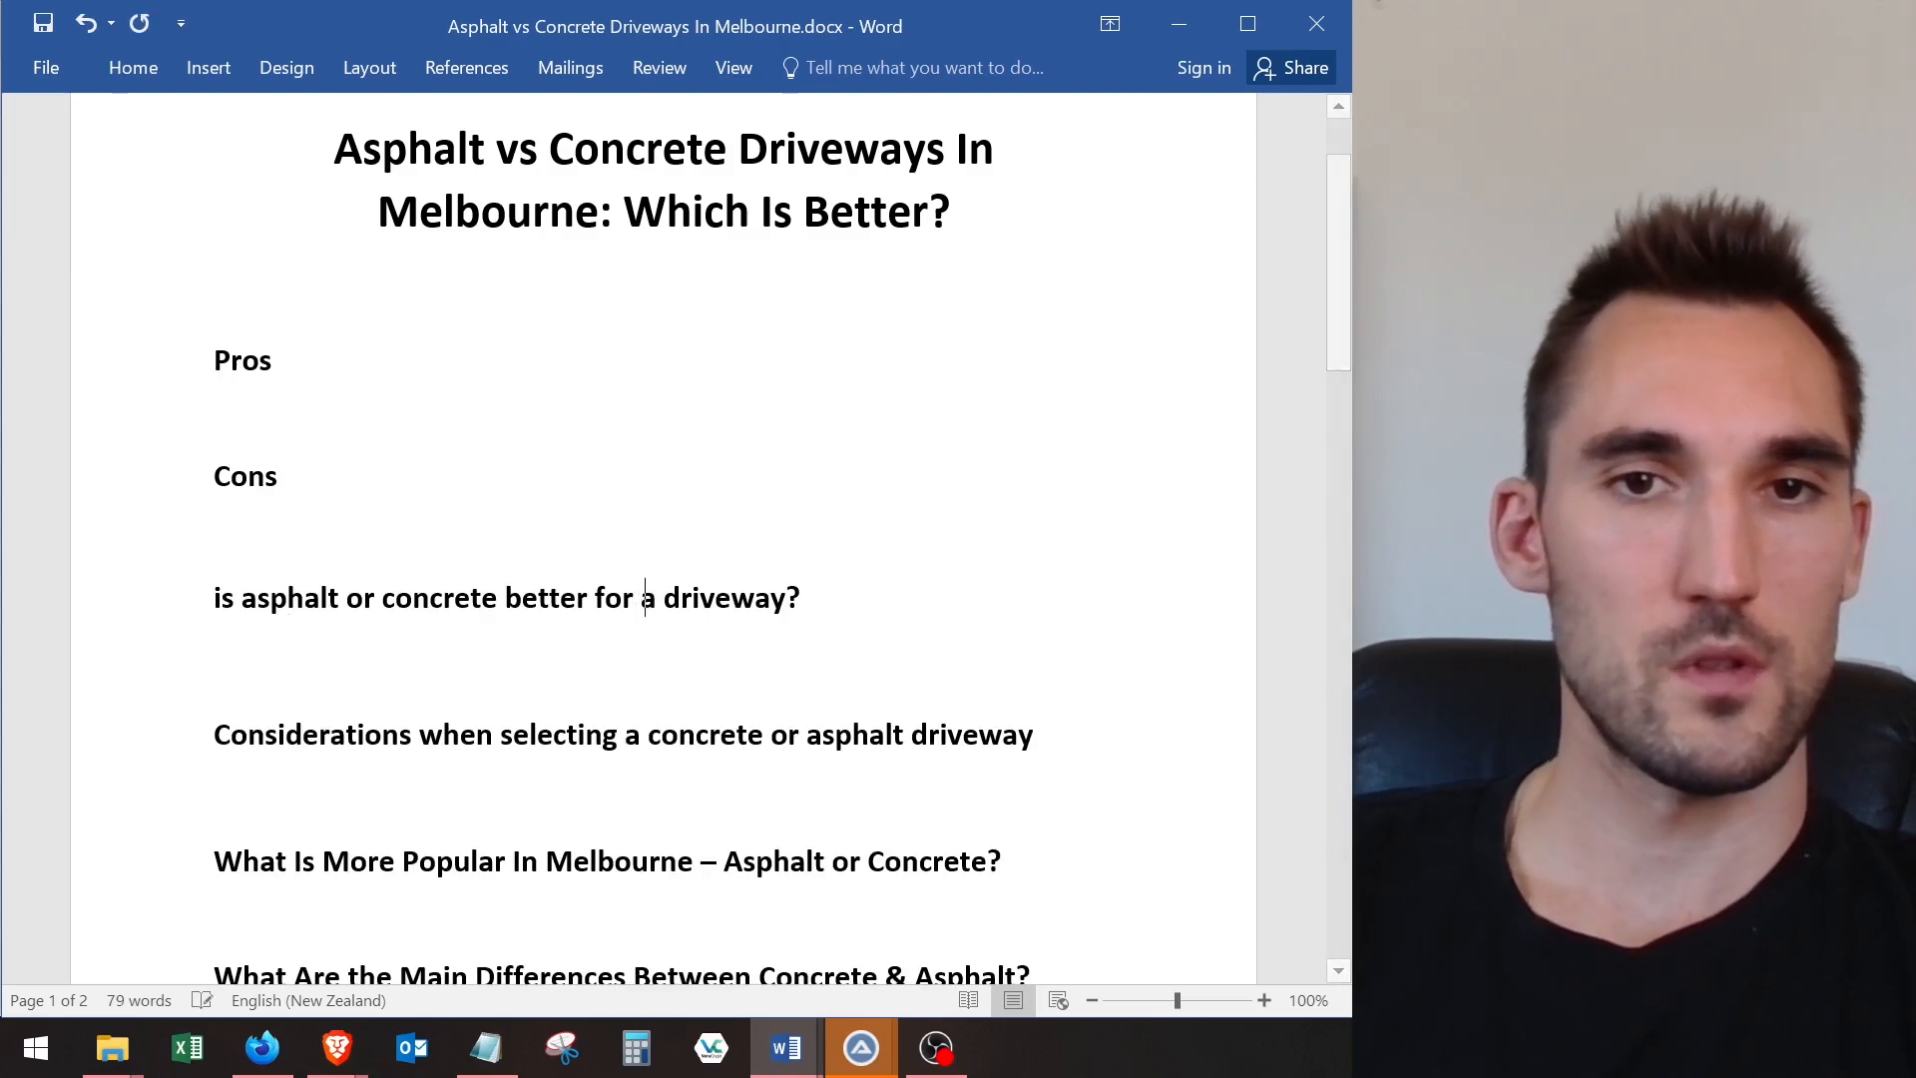
- Add the heading "Concrete Driveways" above Pros and insert two blank lines after the Cons section
{"action": "type", "text": "Copnc"}
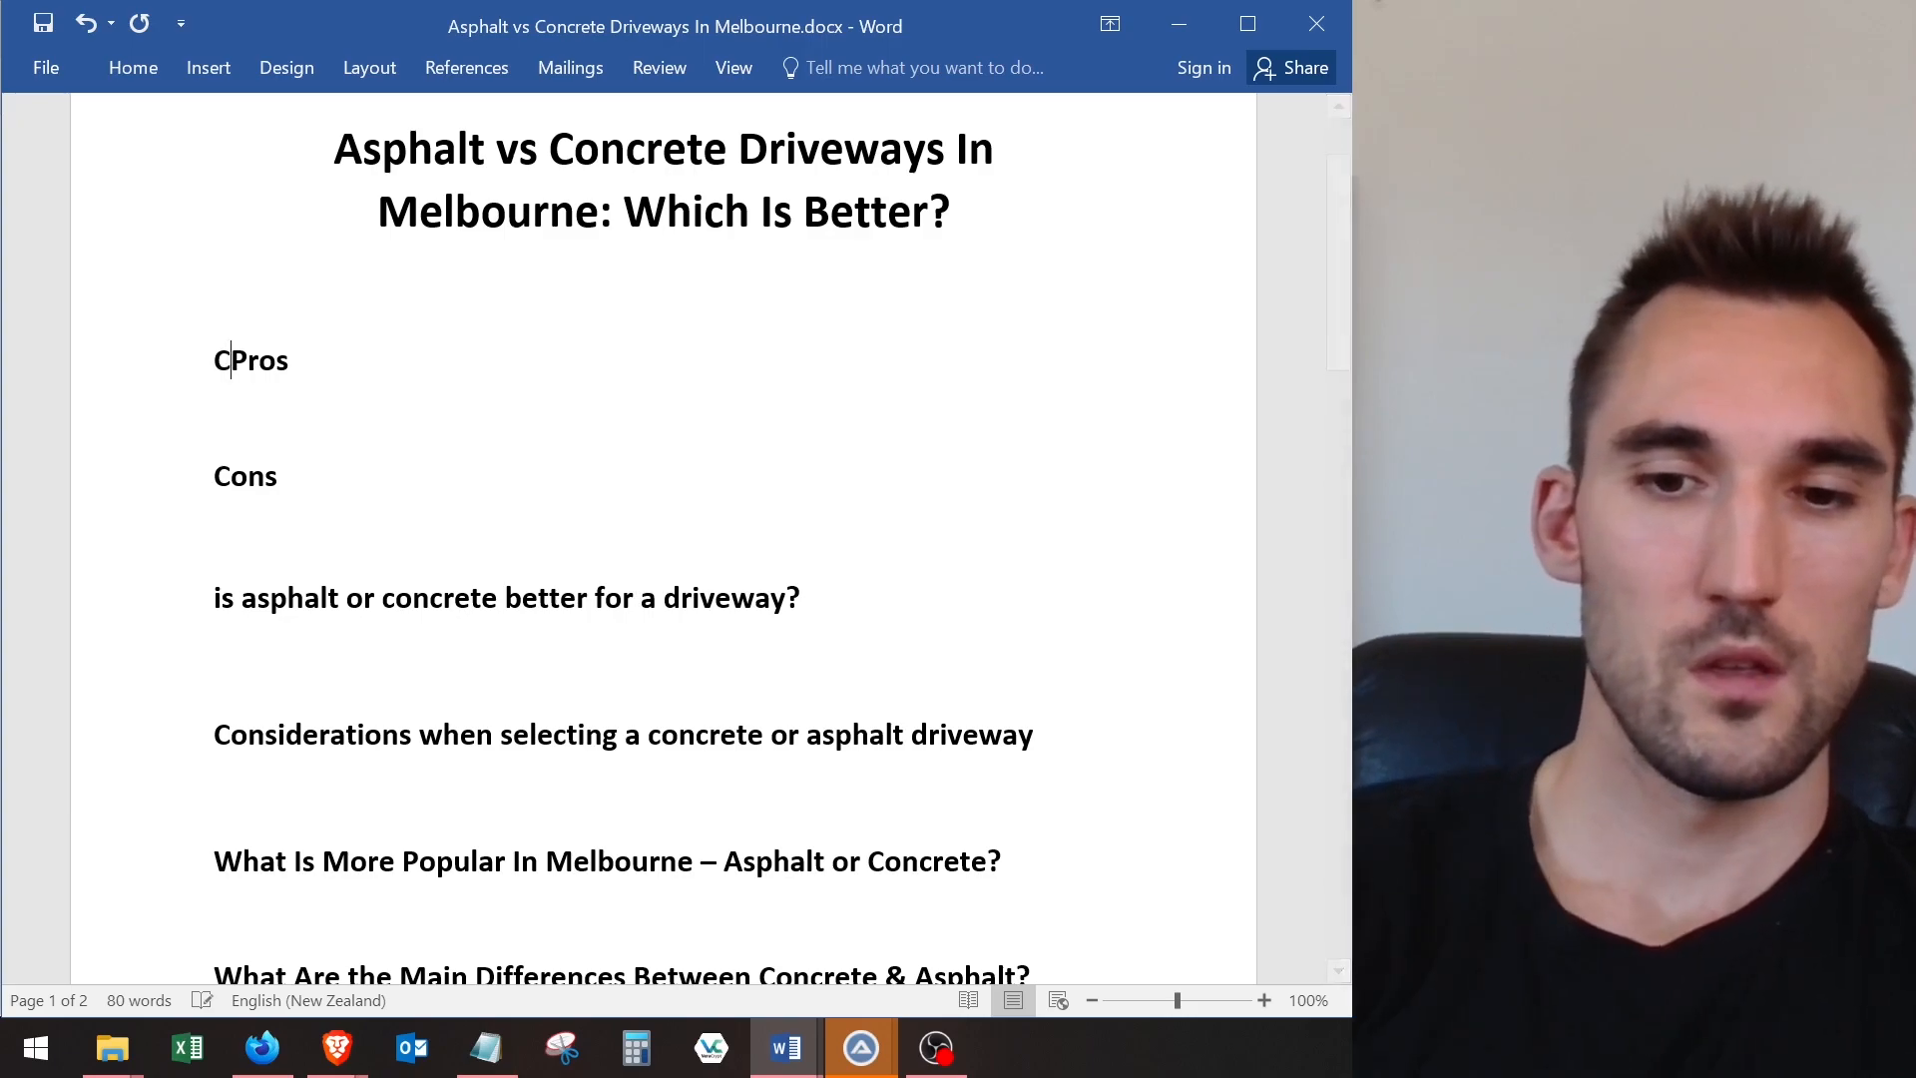
{"action": "key", "text": "BackSpace"}
{"action": "key", "text": "BackSpace"}
{"action": "key", "text": "BackSpace"}
{"action": "type", "text": "ncrete Driv"}
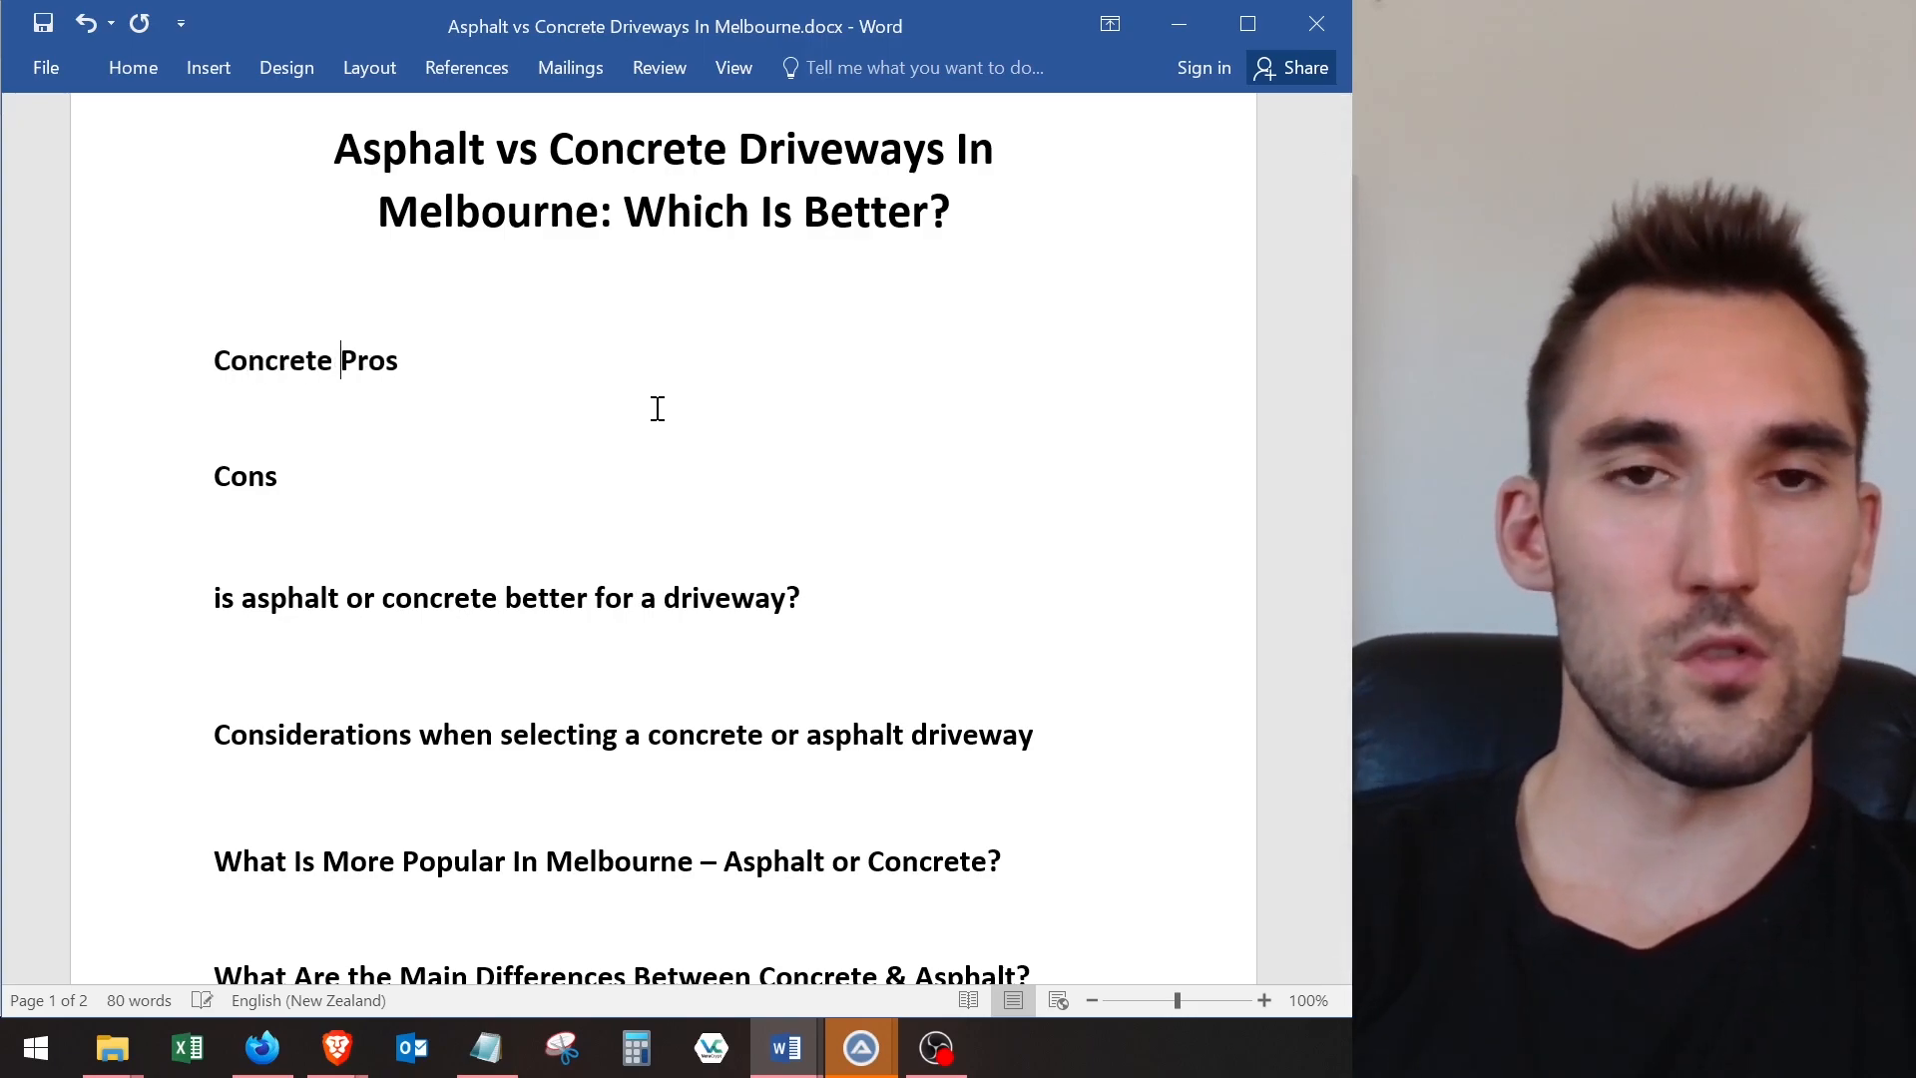
{"action": "type", "text": "eways"}
{"action": "key", "text": "Return"}
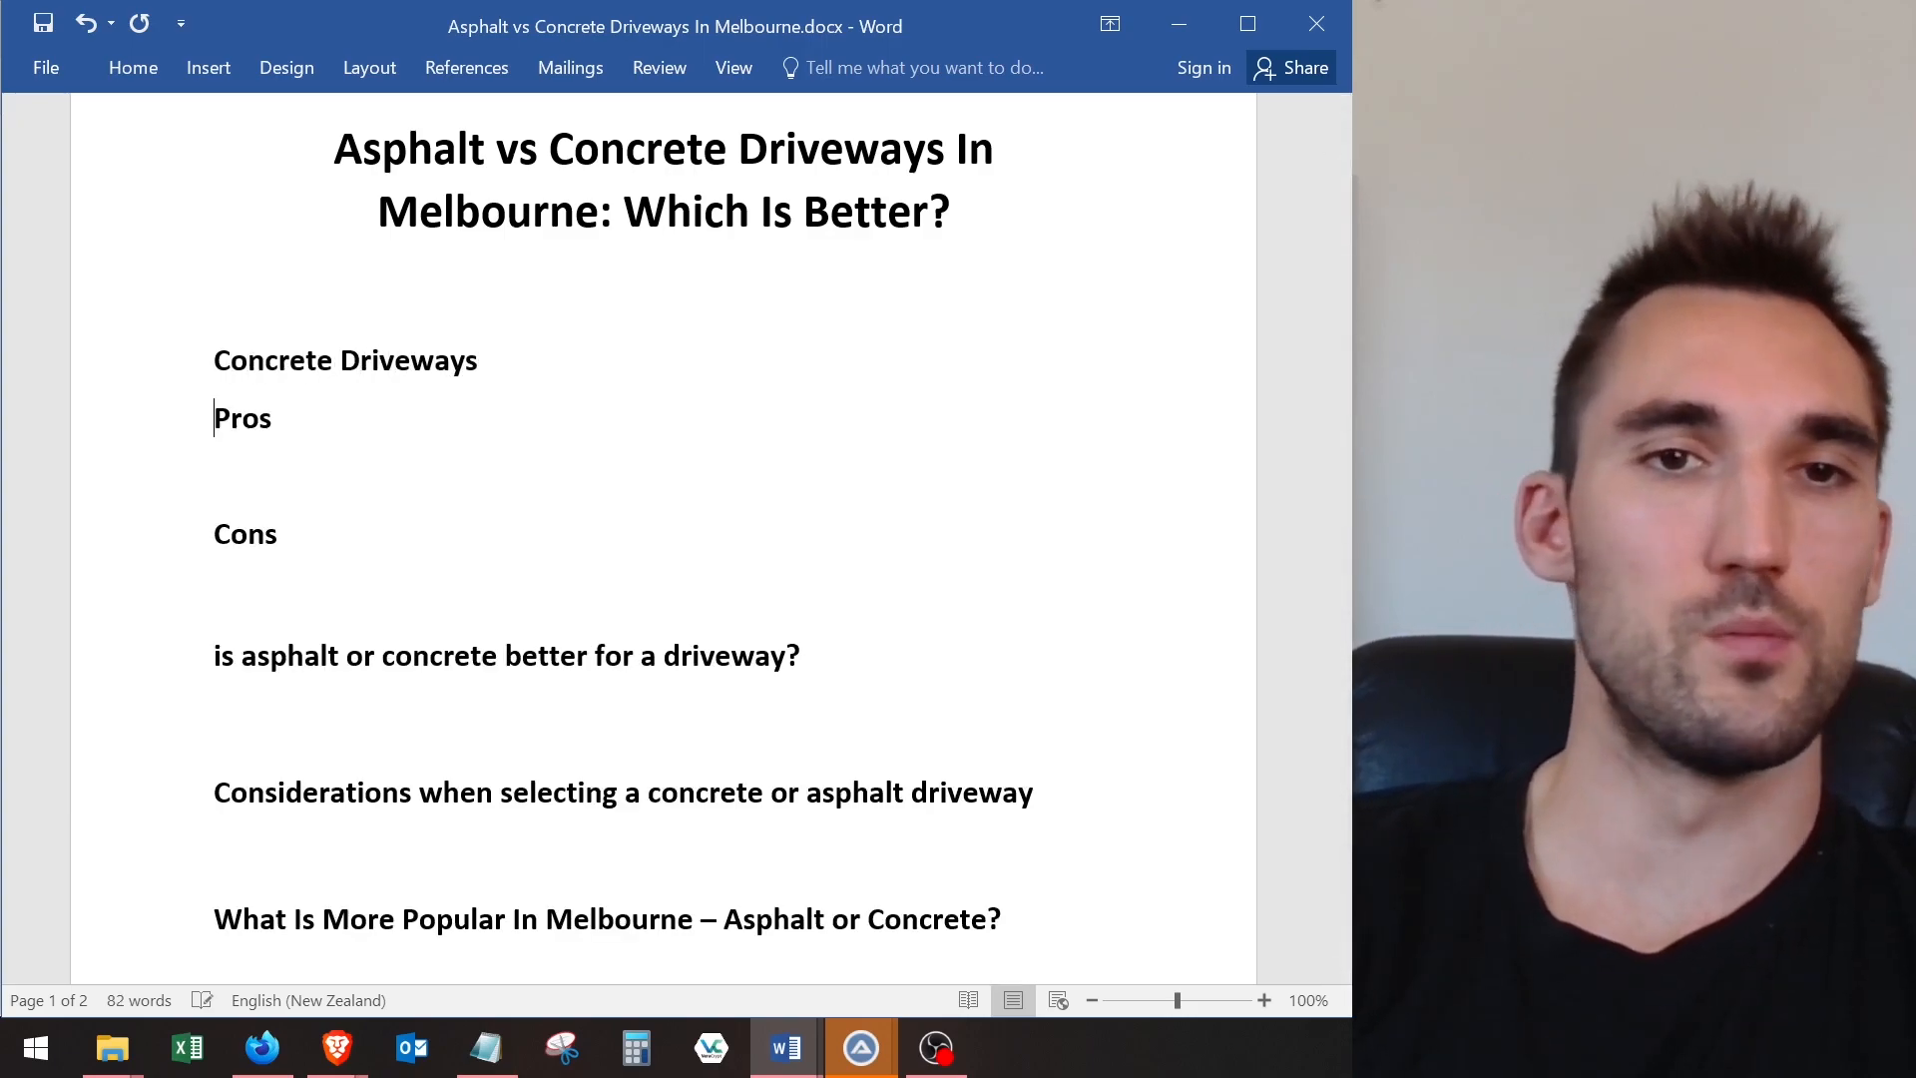
{"action": "key", "text": "Return"}
{"action": "key", "text": "Return"}
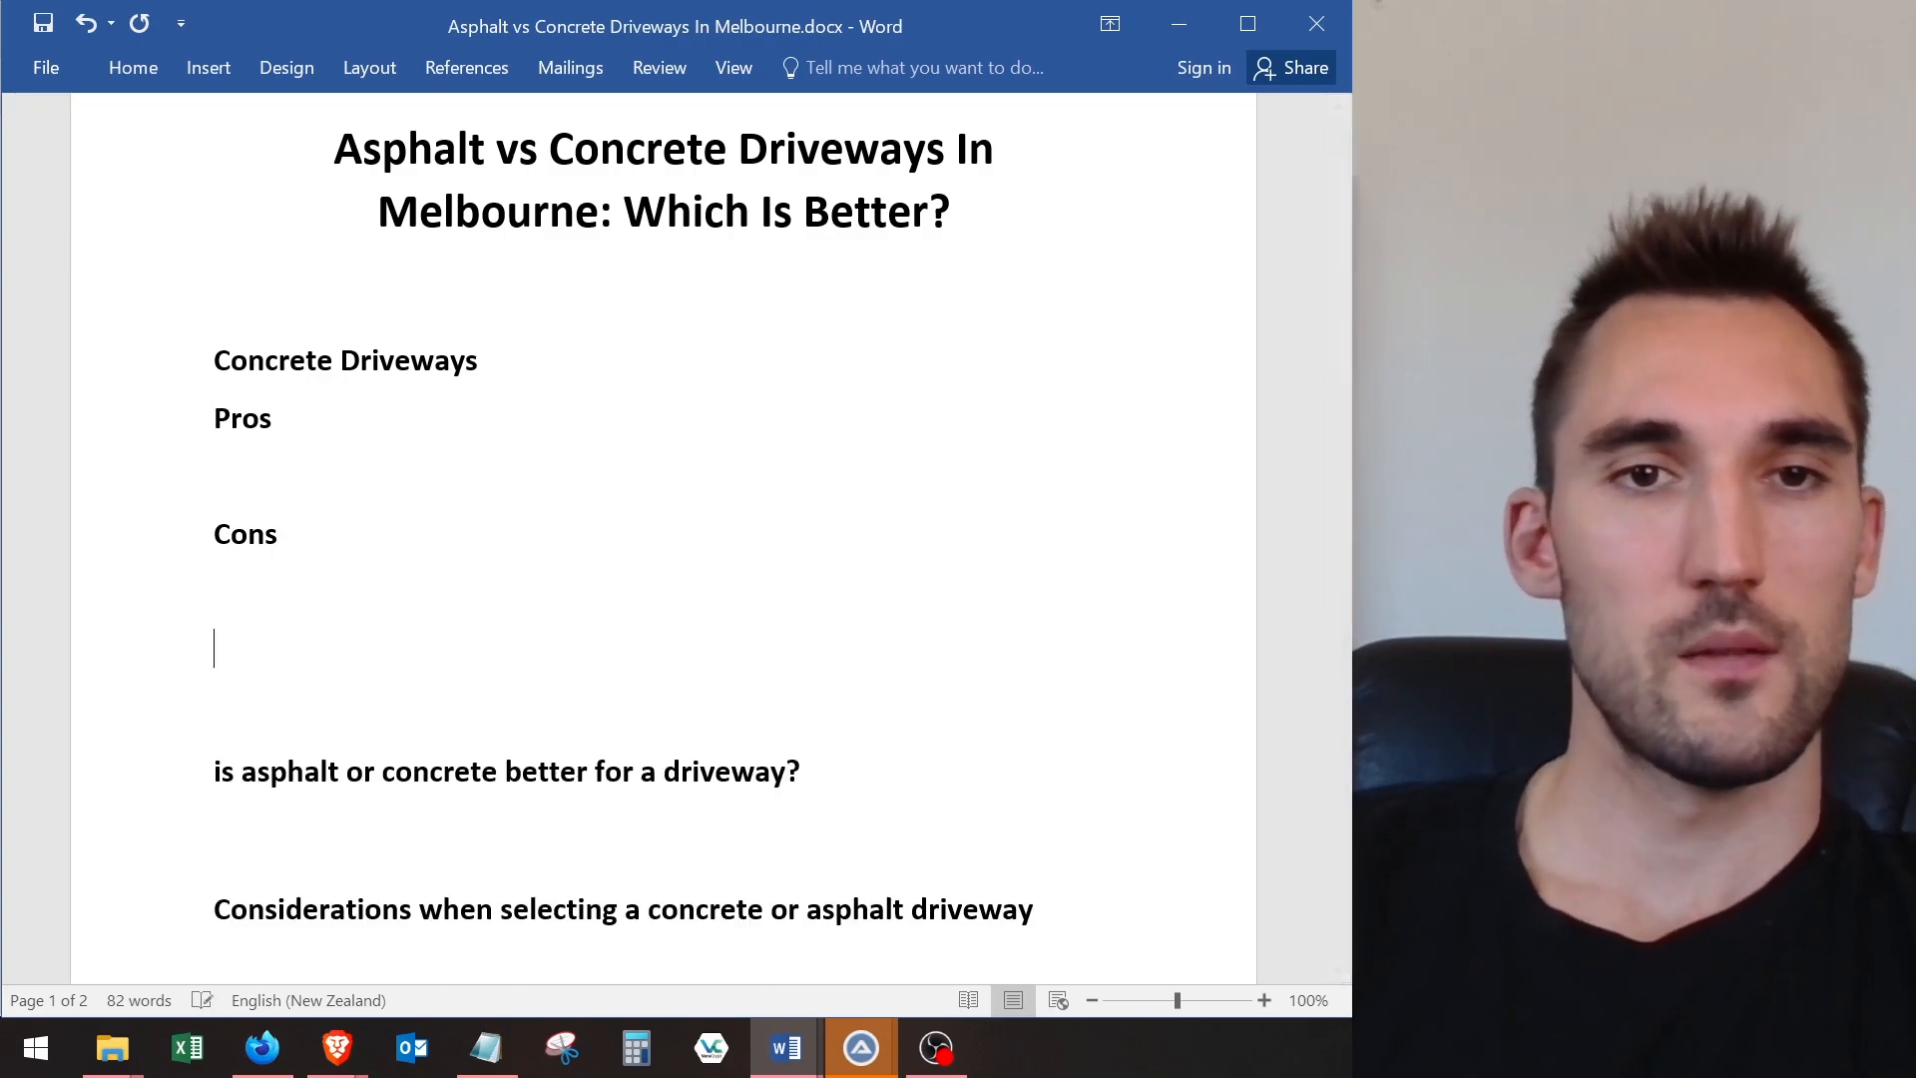
- Enlarge the "Concrete Driveways" heading by one font size
{"action": "left_click", "coordinate": [122, 381]}
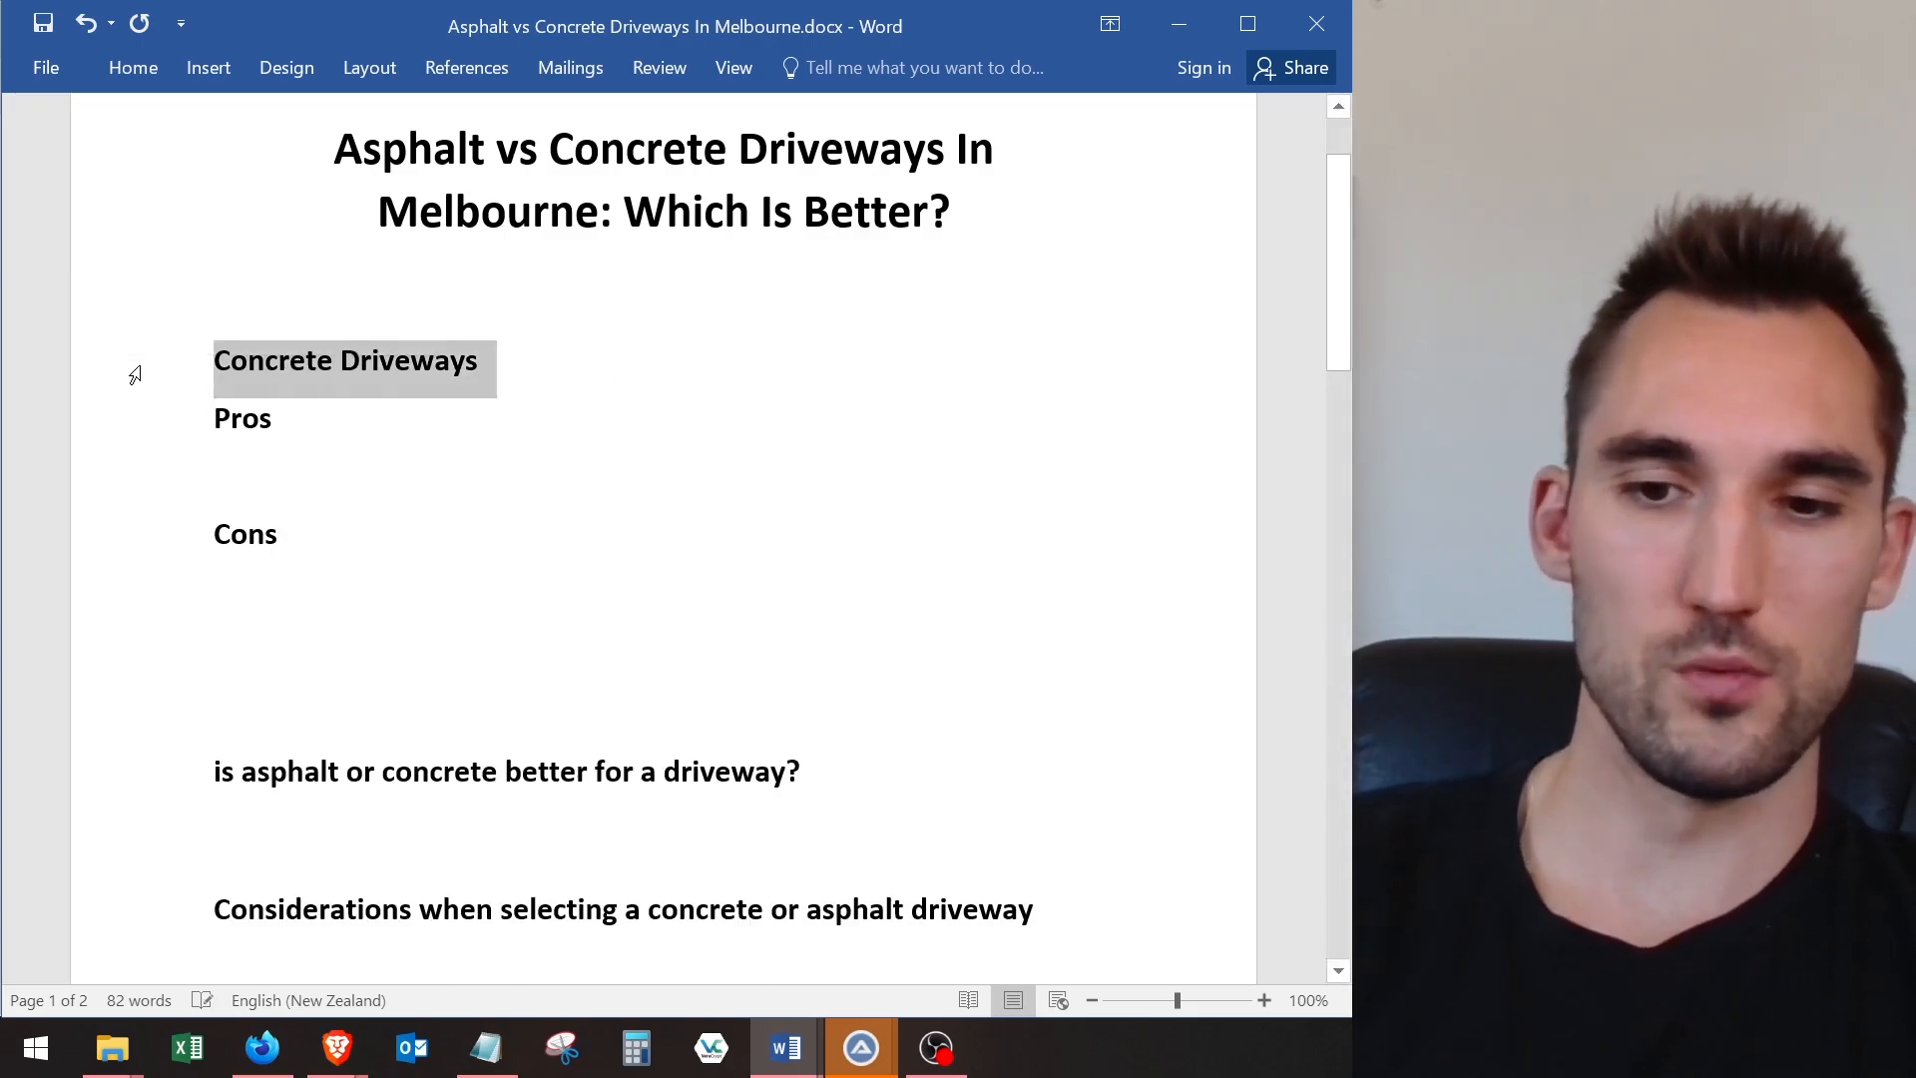
{"action": "key", "text": "ctrl+shift+period"}
{"action": "left_click", "coordinate": [365, 744]}
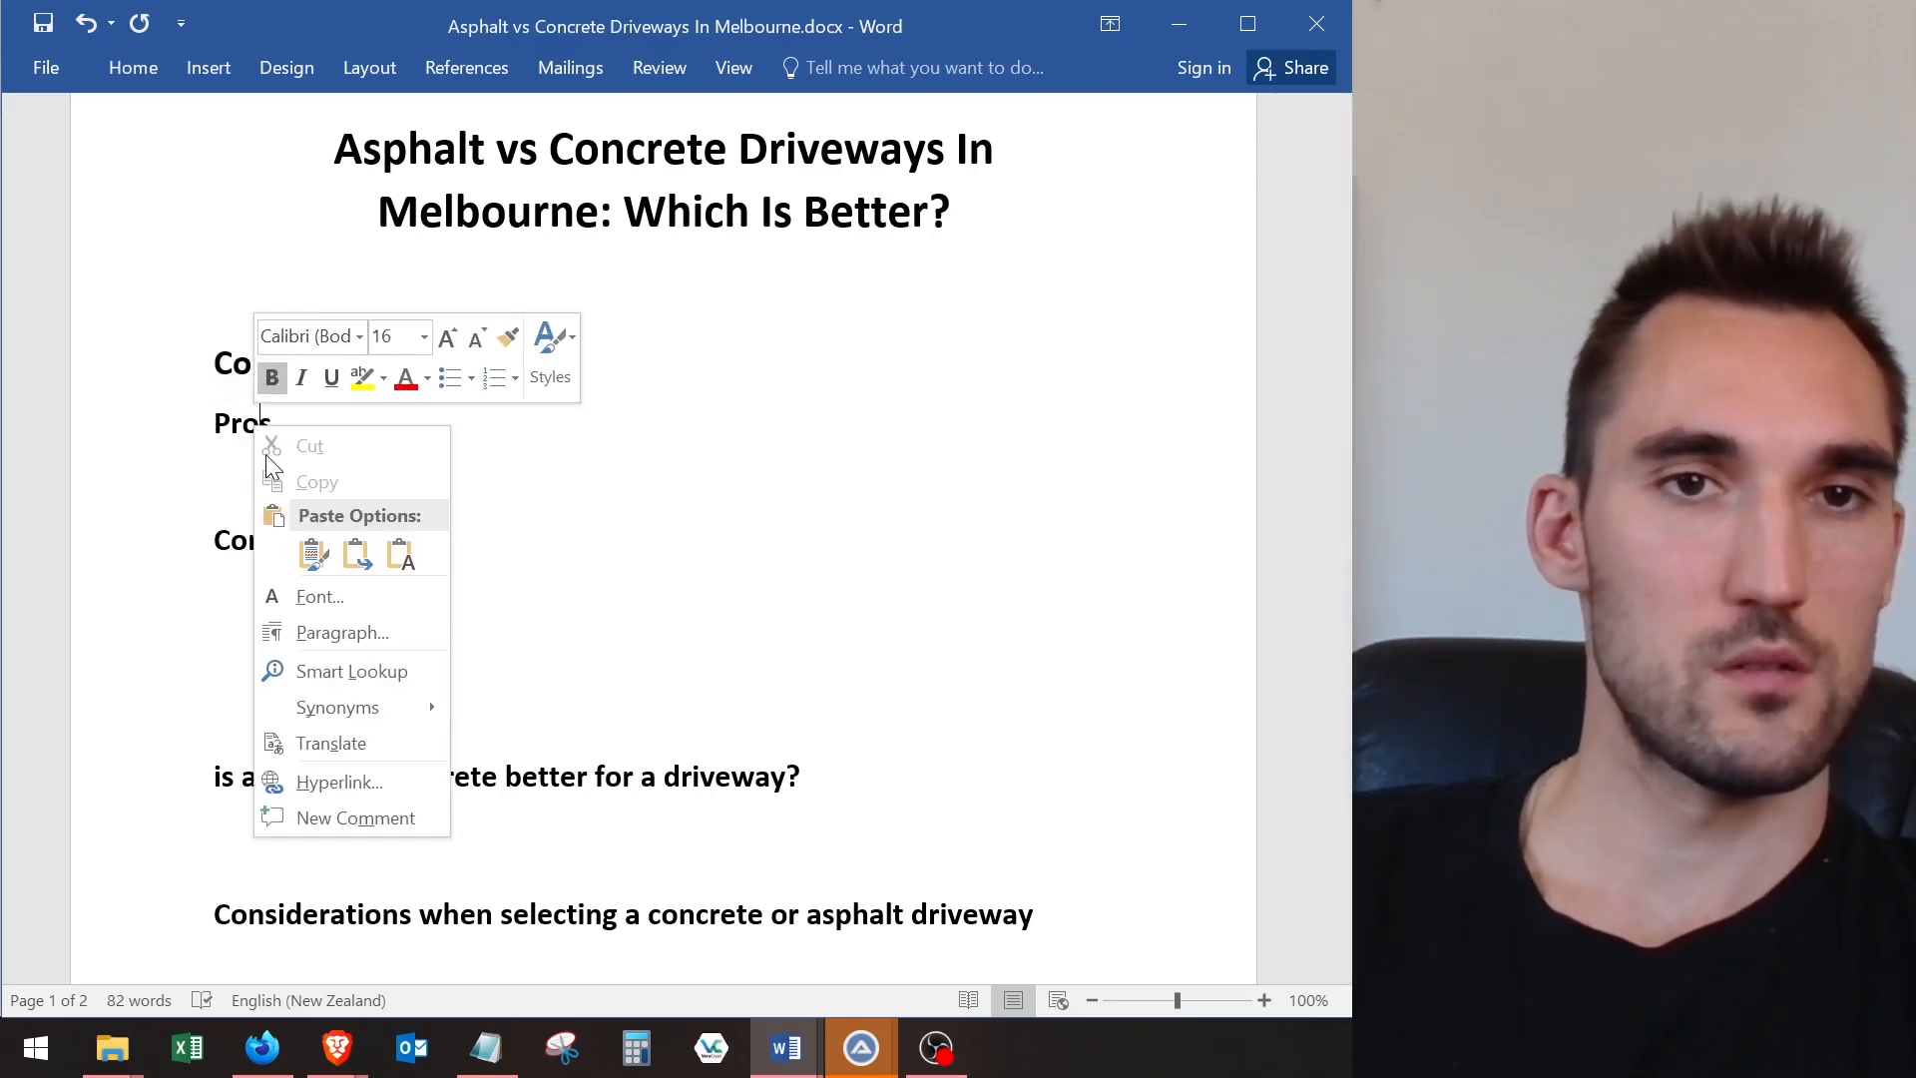
- Reduce the Pros and Cons subheadings by one font size, and shrink the "Concrete Driveways" heading by one size too
{"action": "left_click", "coordinate": [141, 547]}
{"action": "left_click_drag", "start_coordinate": [290, 548], "coordinate": [188, 432]}
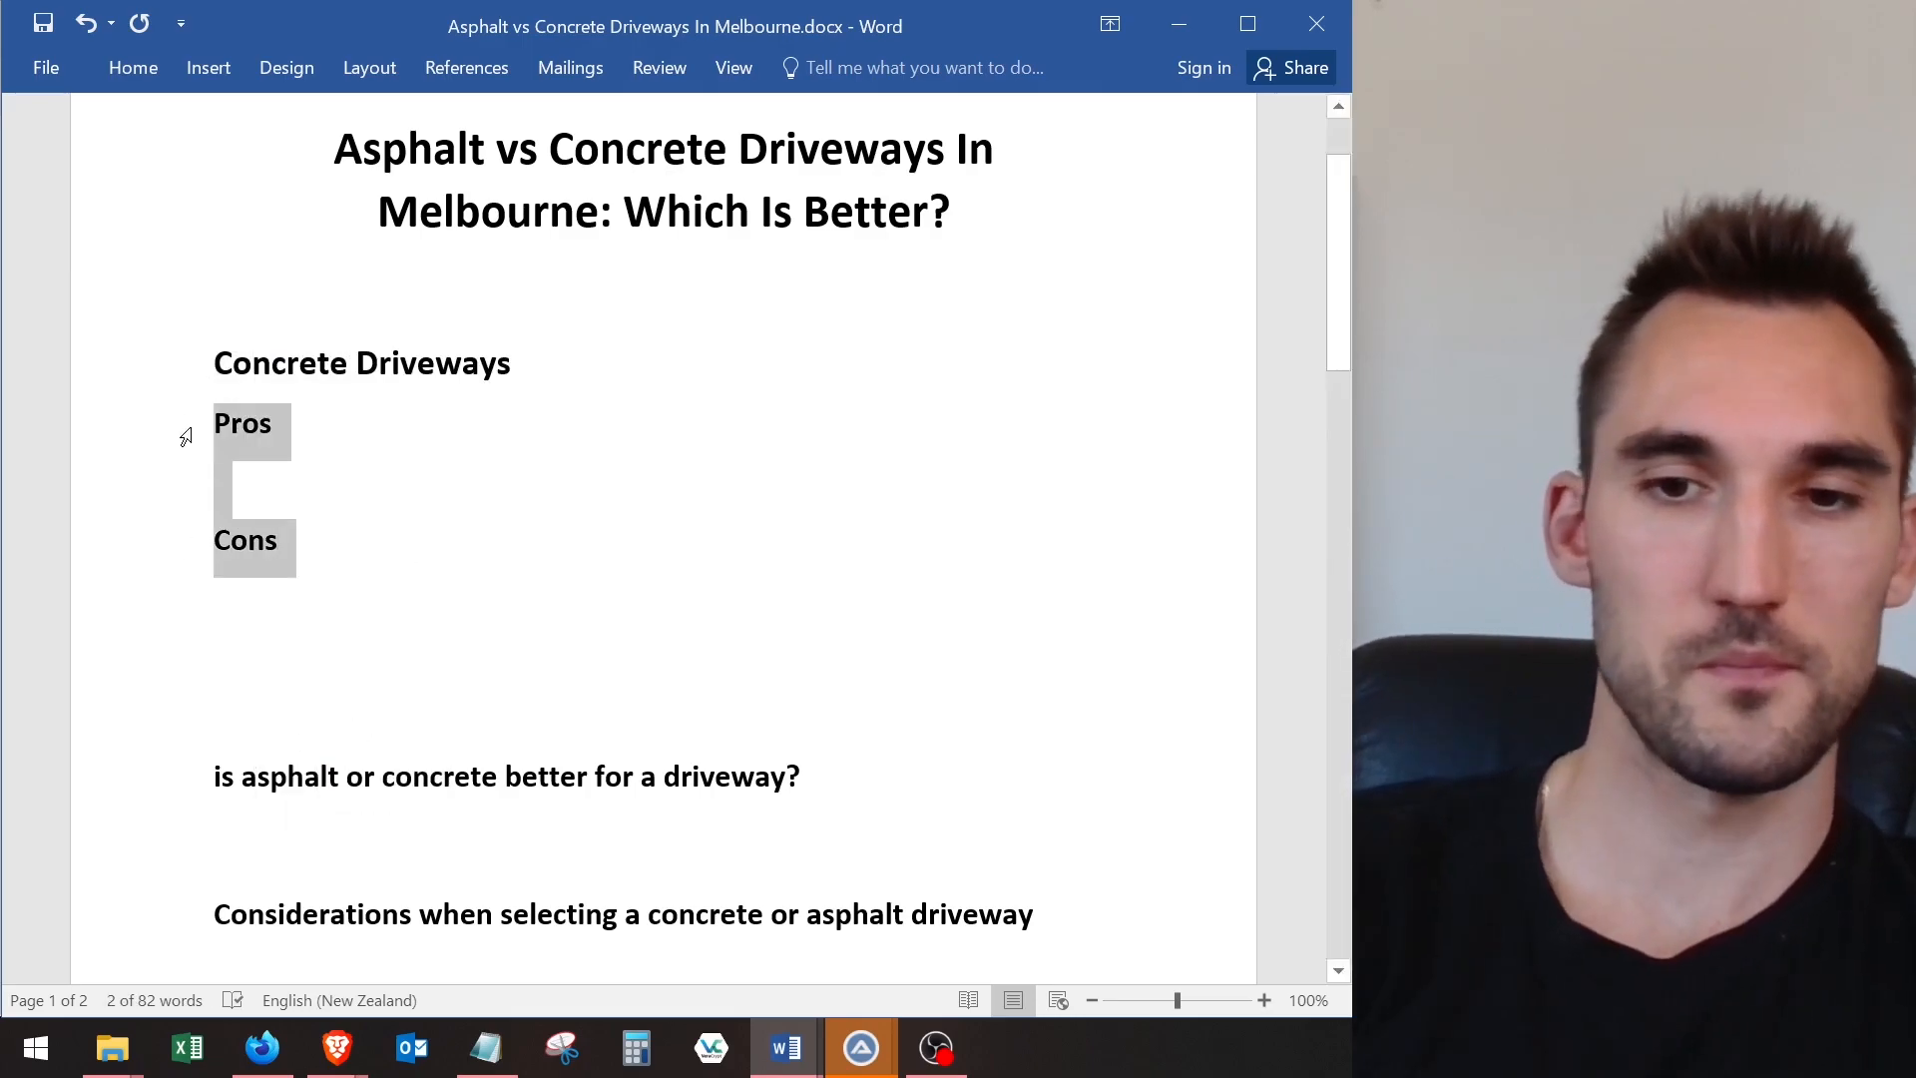
{"action": "key", "text": "ctrl+shift+comma"}
{"action": "left_click", "coordinate": [402, 524]}
{"action": "left_click_drag", "start_coordinate": [529, 367], "coordinate": [43, 345]}
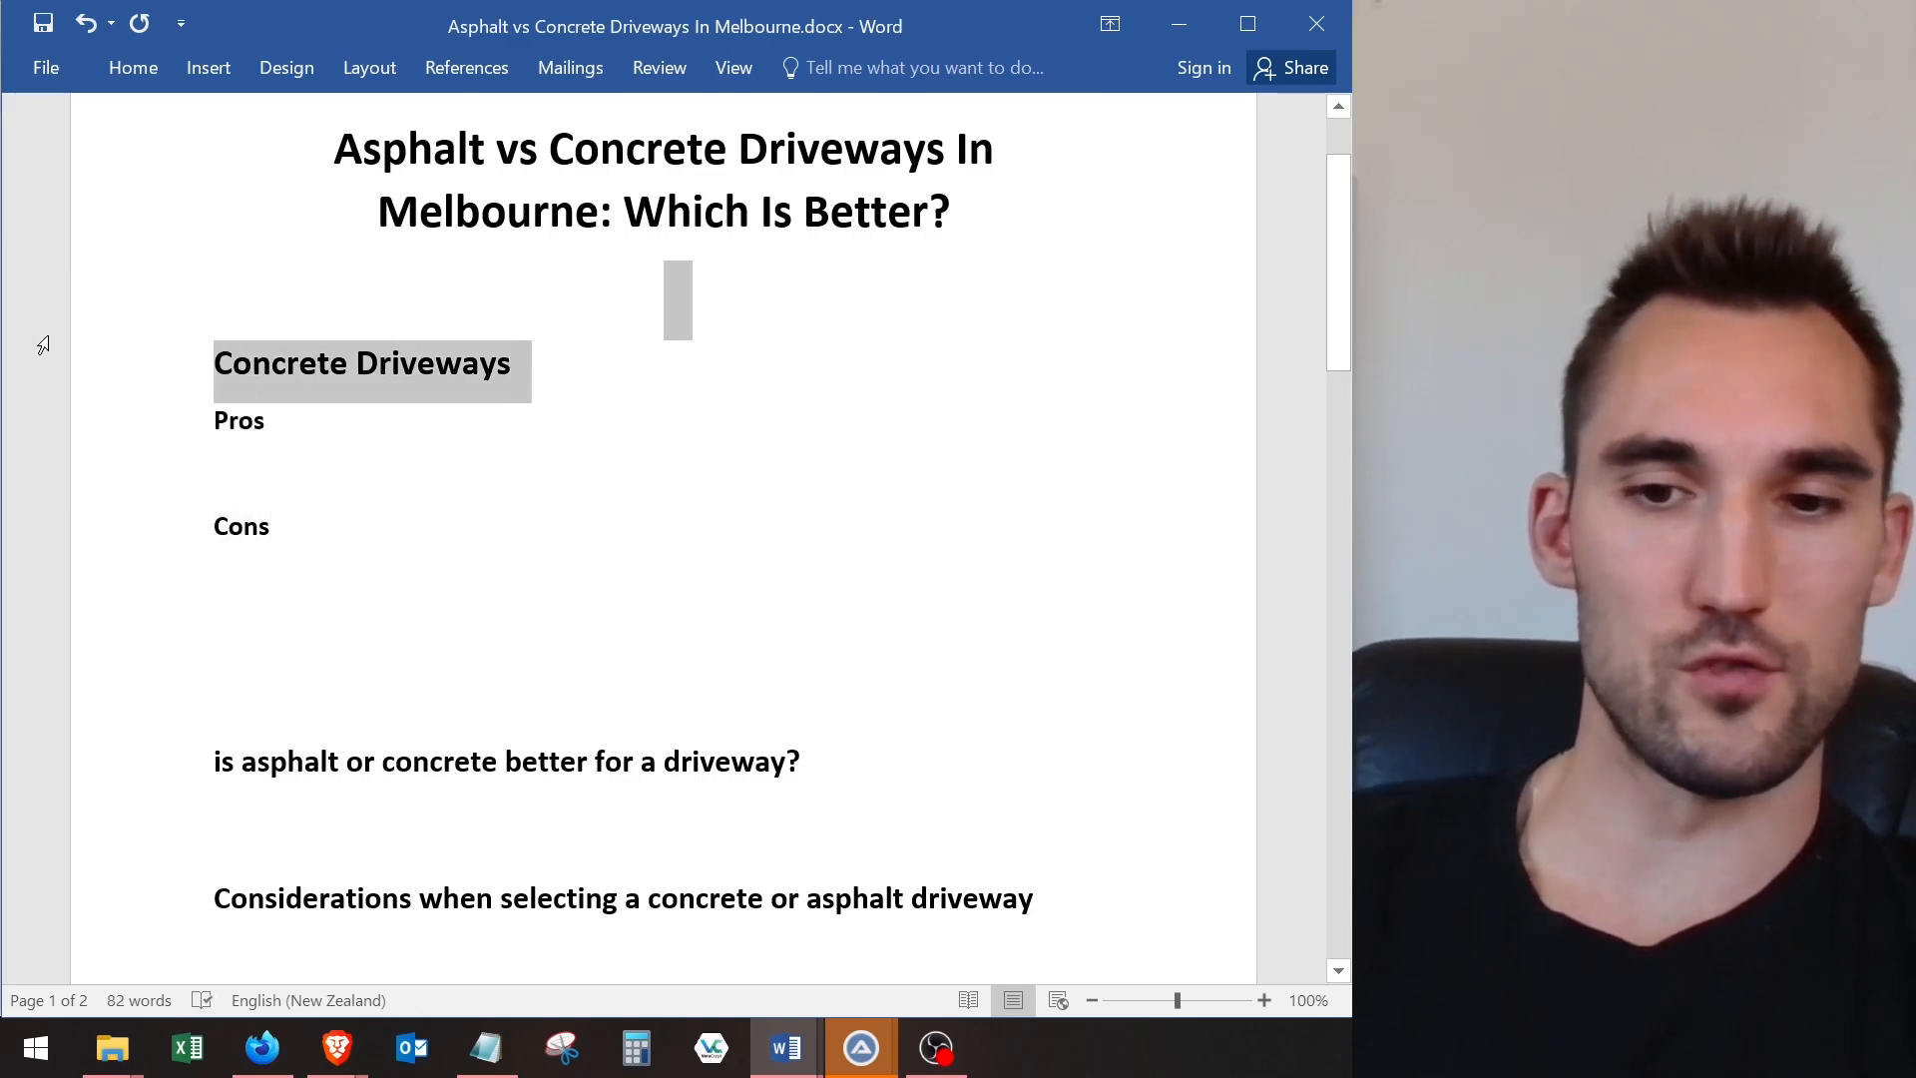
{"action": "key", "text": "ctrl+shift+comma"}
{"action": "left_click", "coordinate": [454, 440]}
- Duplicate the Concrete Driveways block with Pros and Cons below itself, retitle the copy "Asphalt Driveways" and separate it with a blank line
{"action": "left_click_drag", "start_coordinate": [379, 558], "coordinate": [112, 347]}
{"action": "key", "text": "ctrl+c"}
{"action": "left_click", "coordinate": [270, 609]}
{"action": "key", "text": "ctrl+v"}
{"action": "left_click_drag", "start_coordinate": [329, 579], "coordinate": [222, 579]}
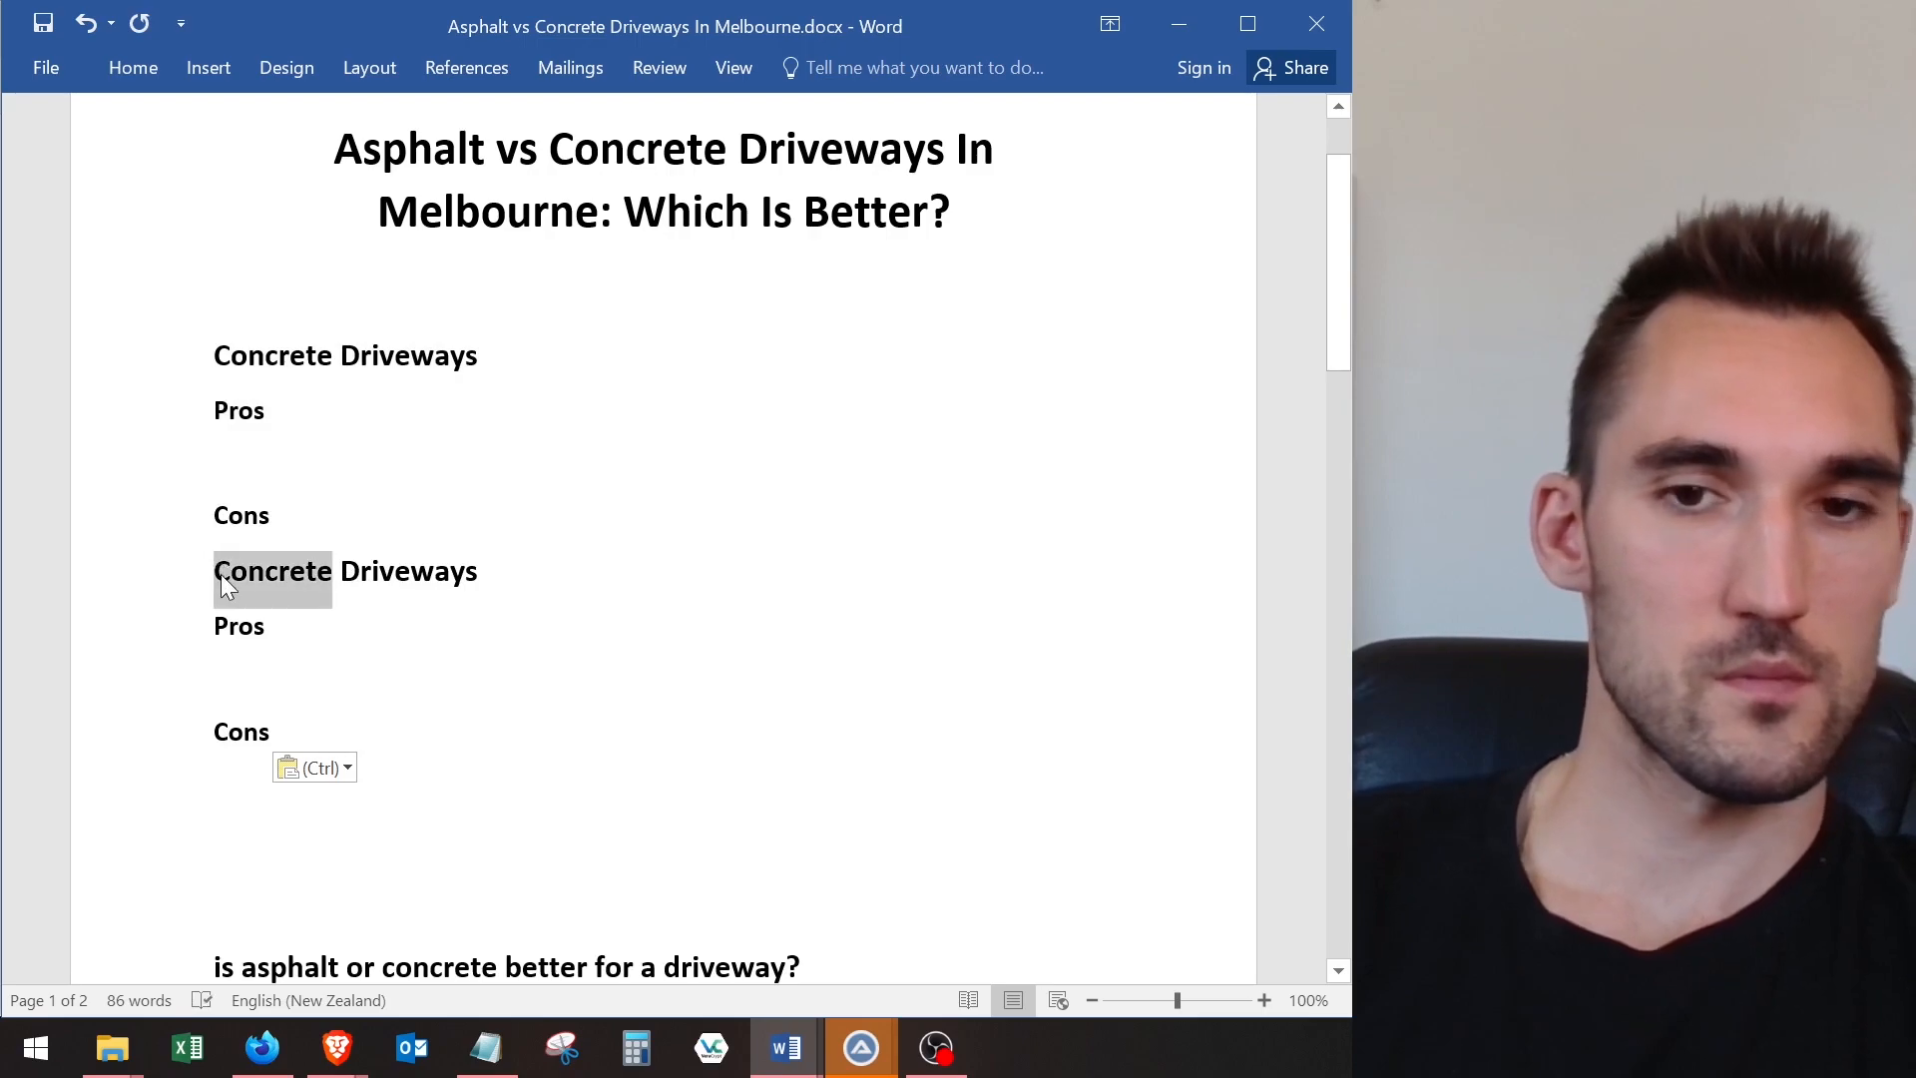
{"action": "type", "text": "Ash"}
{"action": "key", "text": "BackSpace"}
{"action": "type", "text": "ph"}
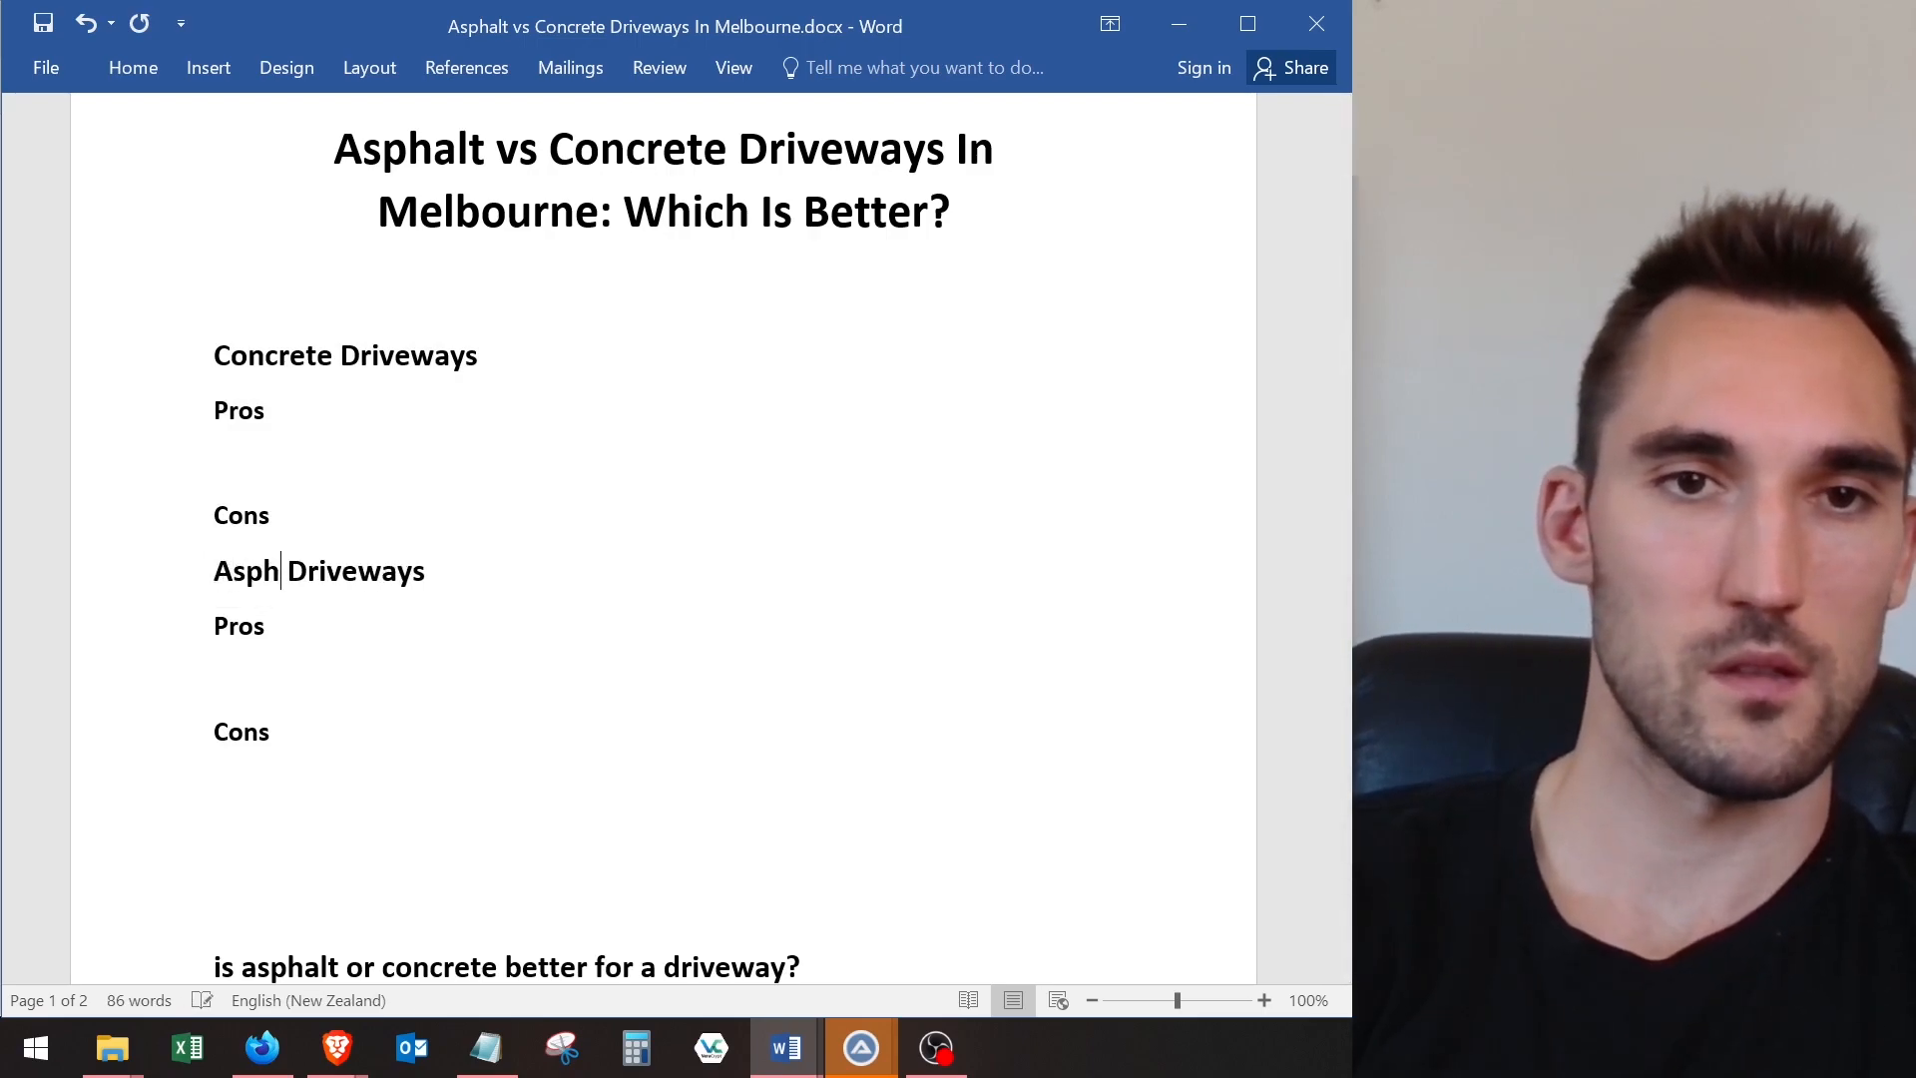
{"action": "type", "text": "alt"}
{"action": "key", "text": "Return"}
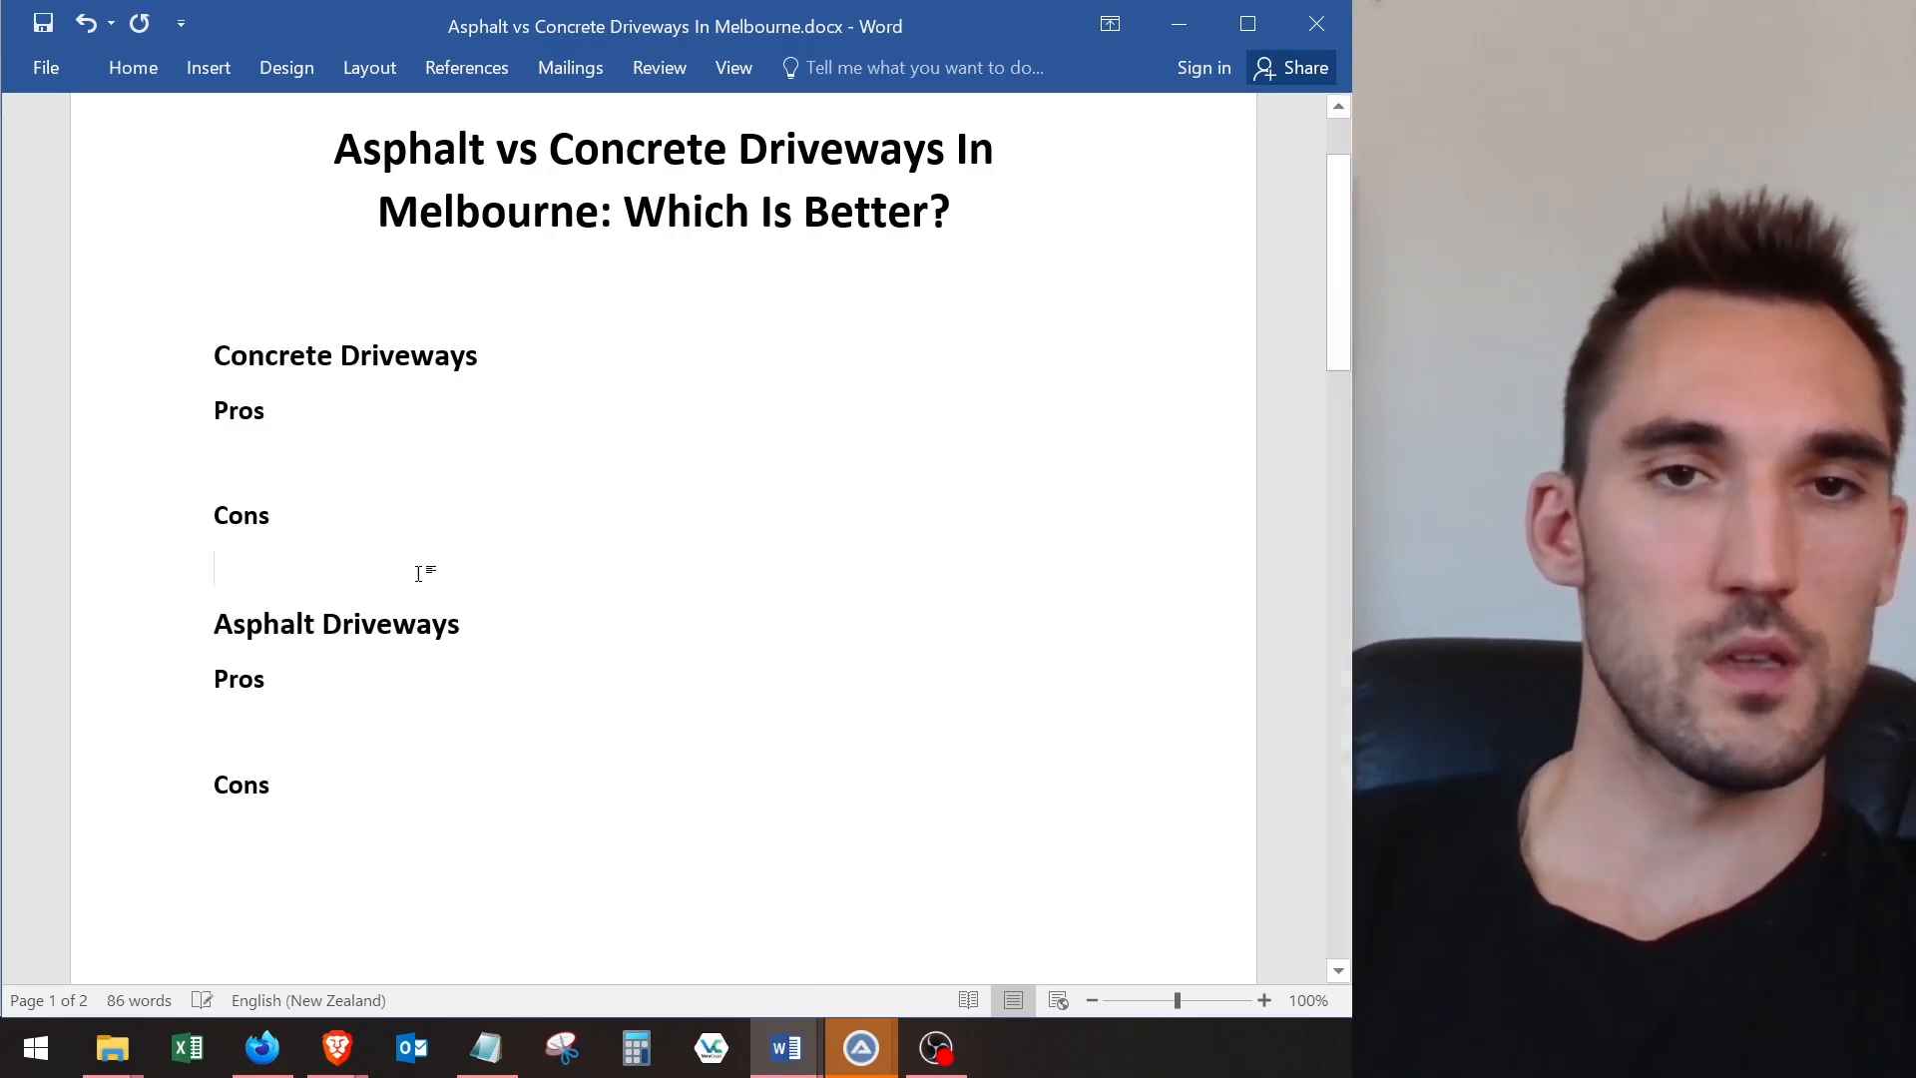
- Delete two surplus blank lines beneath the Asphalt Driveways section
{"action": "scroll", "coordinate": [389, 595], "scroll_direction": "down", "scroll_amount": 3}
{"action": "left_click", "coordinate": [389, 601]}
{"action": "key", "text": "Delete"}
{"action": "key", "text": "Delete"}
{"action": "scroll", "coordinate": [389, 600], "scroll_direction": "down", "scroll_amount": 4}
- Switch back to the browser and examine the Angi article's comparison sections, such as Eco-Friendliness and Maintenance
{"action": "left_click", "coordinate": [1169, 26]}
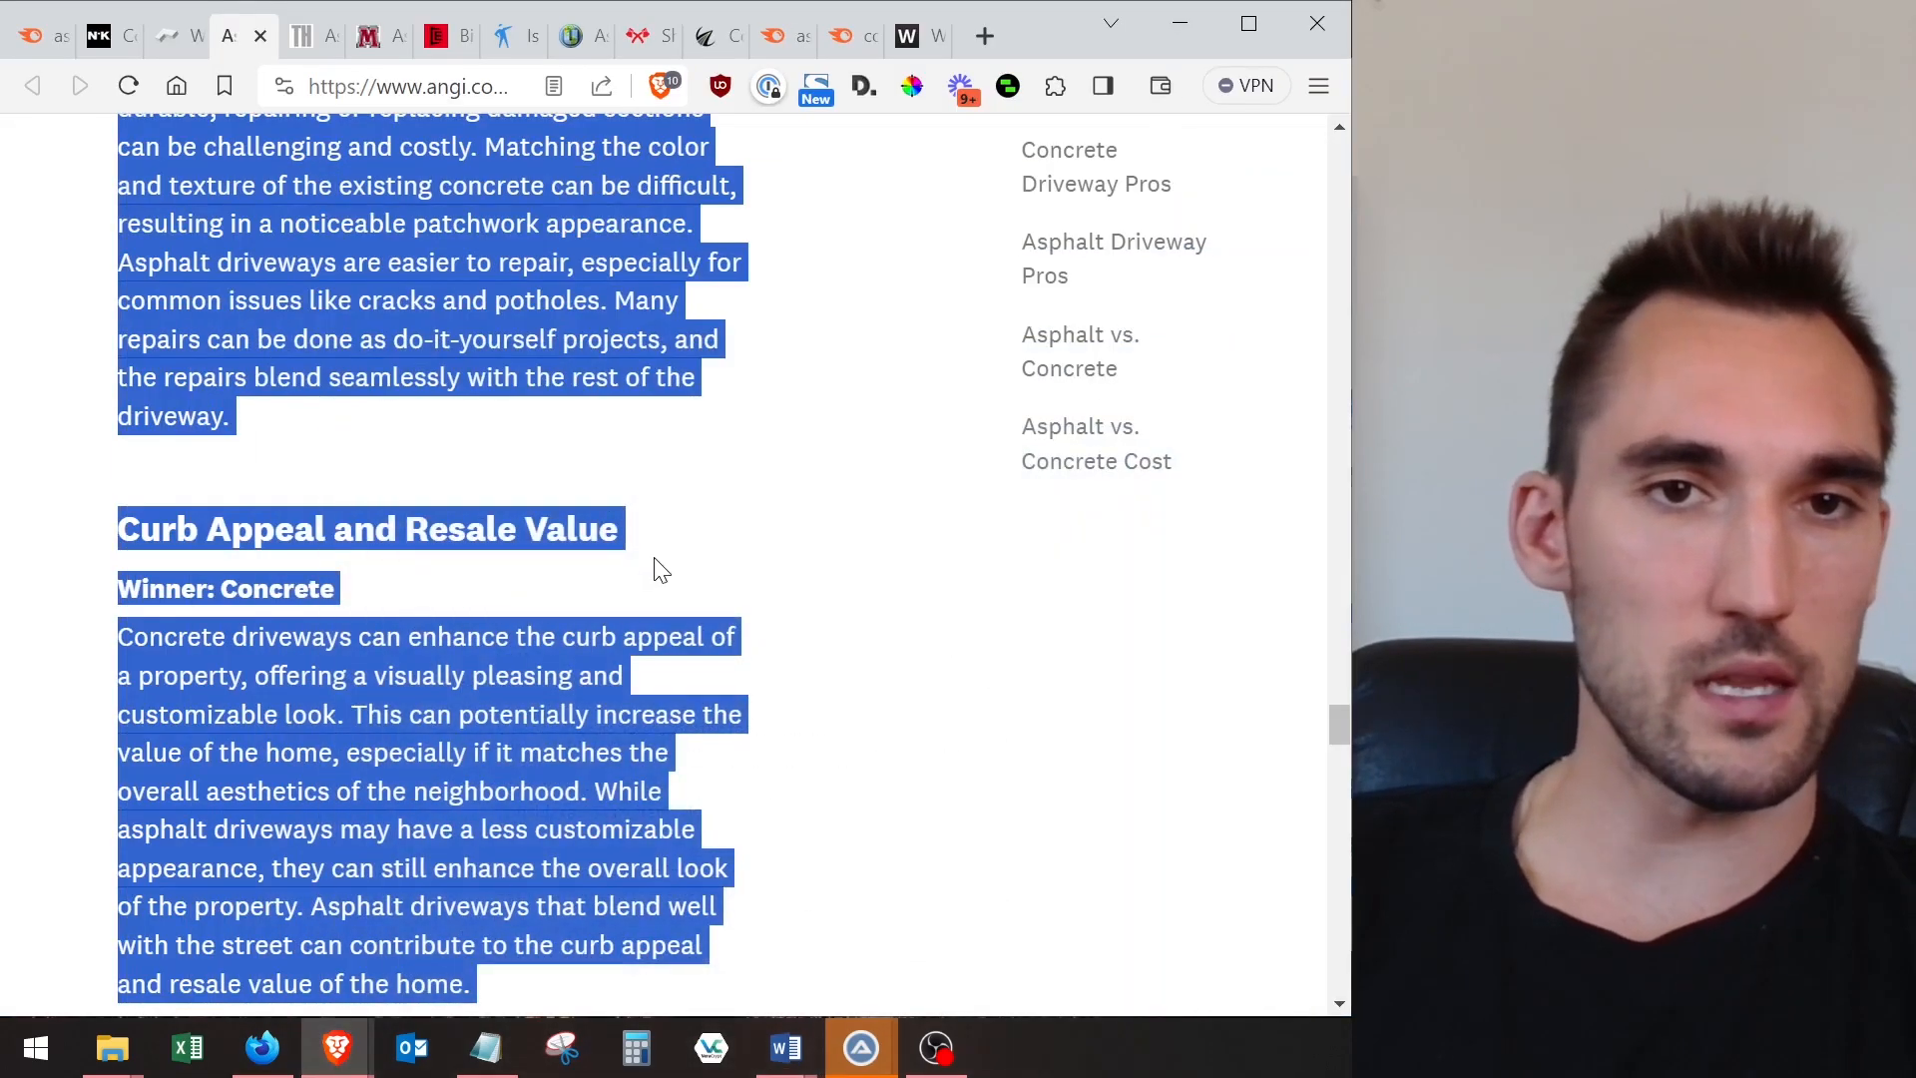
{"action": "left_click", "coordinate": [655, 564]}
{"action": "scroll", "coordinate": [655, 565], "scroll_direction": "down", "scroll_amount": 15}
{"action": "scroll", "coordinate": [655, 565], "scroll_direction": "up", "scroll_amount": 7}
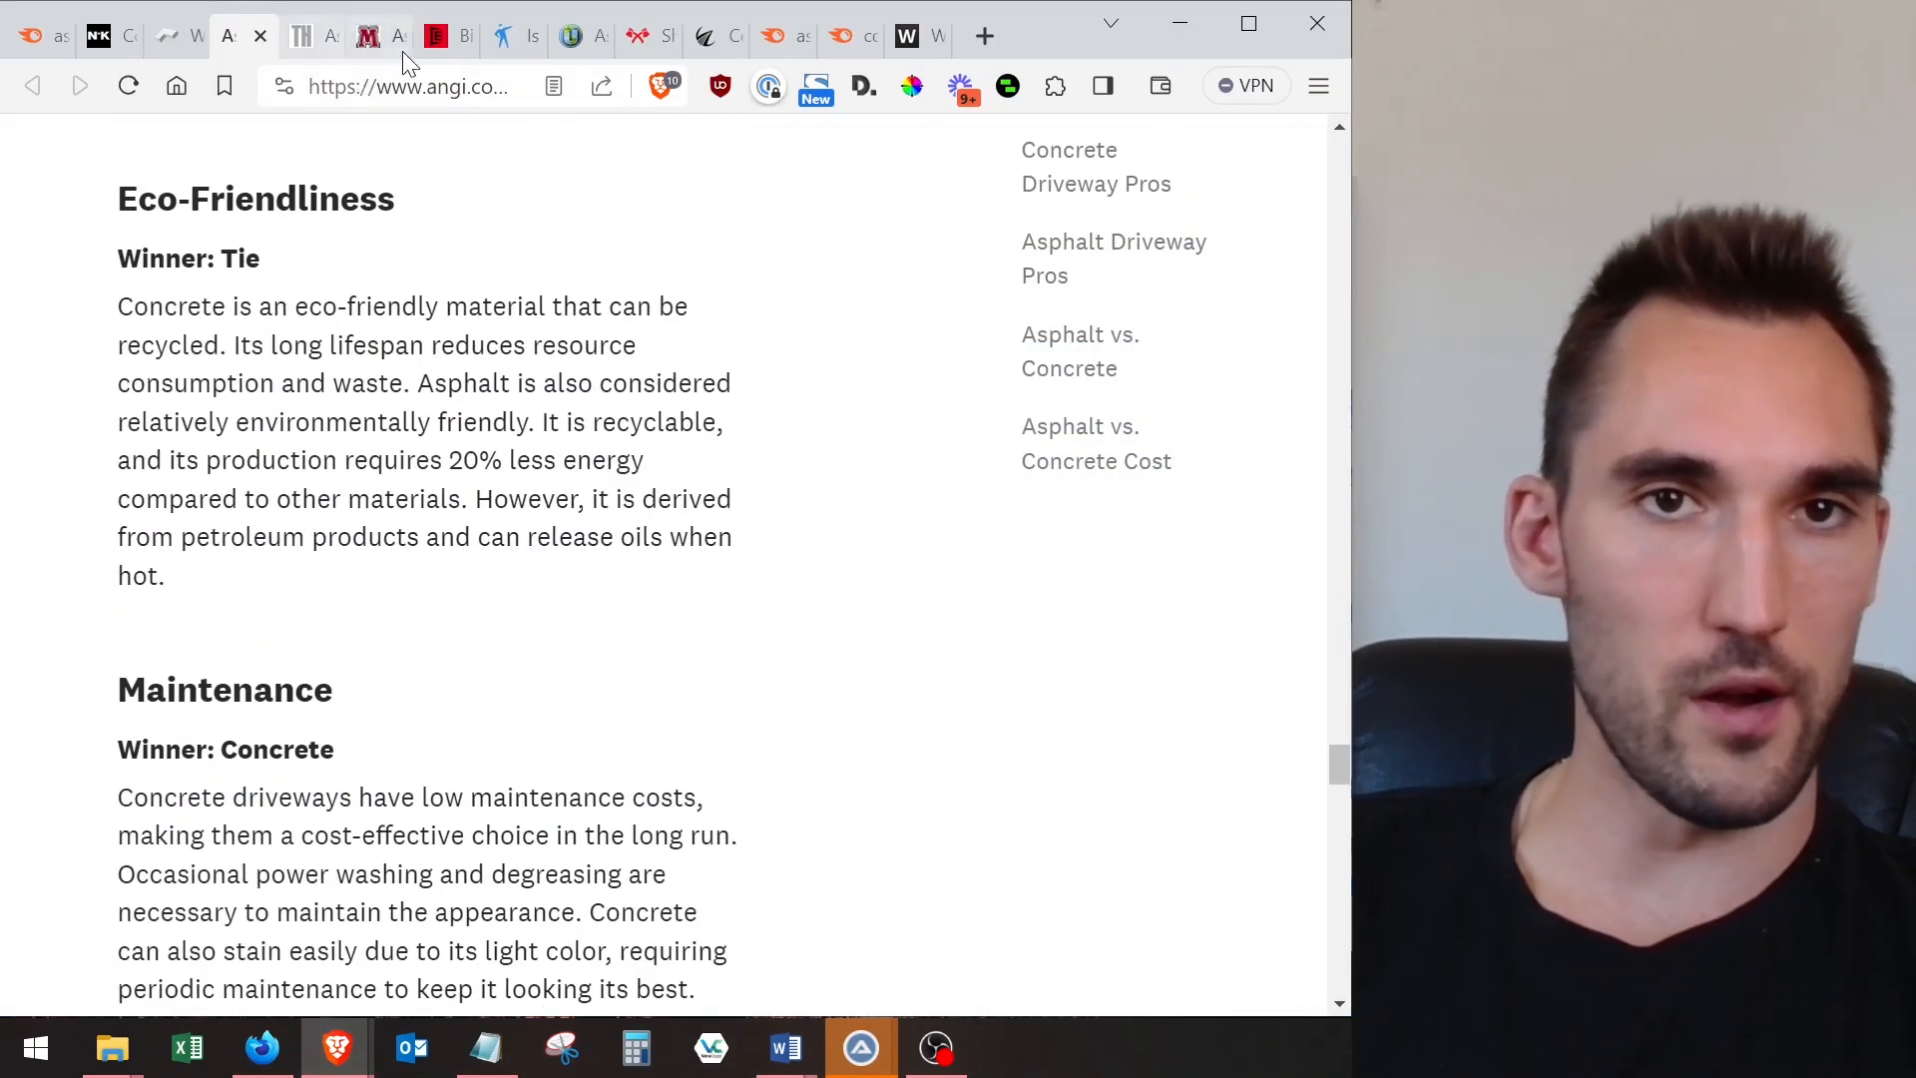
- Open the Merger Contracting article and examine its comparison factors, including Maintenance, Weather Conditions, Oil Leaks and Lifespan
{"action": "left_click", "coordinate": [401, 51]}
{"action": "scroll", "coordinate": [619, 548], "scroll_direction": "up", "scroll_amount": 8}
{"action": "left_click", "coordinate": [605, 621]}
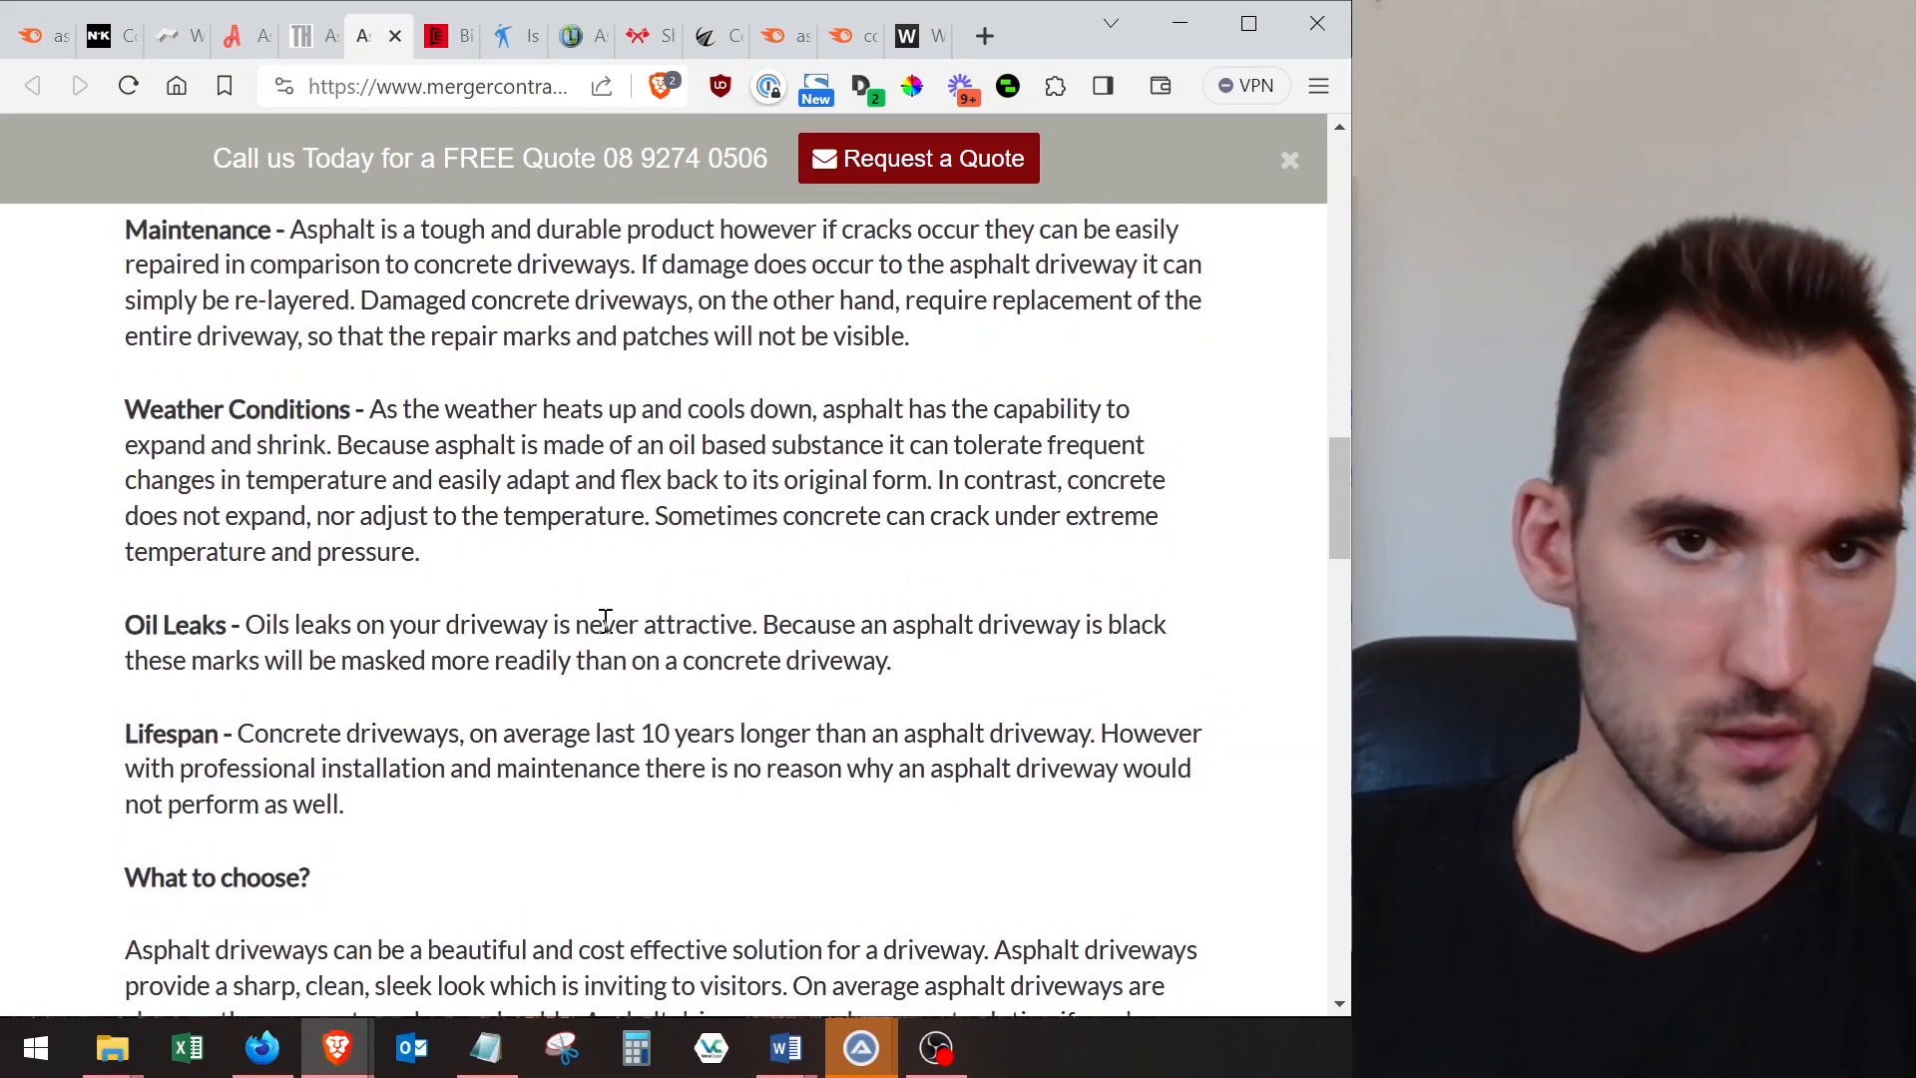
{"action": "scroll", "coordinate": [605, 620], "scroll_direction": "down", "scroll_amount": 10}
{"action": "scroll", "coordinate": [615, 616], "scroll_direction": "up", "scroll_amount": 9}
{"action": "scroll", "coordinate": [664, 604], "scroll_direction": "up", "scroll_amount": 1}
{"action": "double_click", "coordinate": [213, 697]}
{"action": "scroll", "coordinate": [338, 657], "scroll_direction": "up", "scroll_amount": 2}
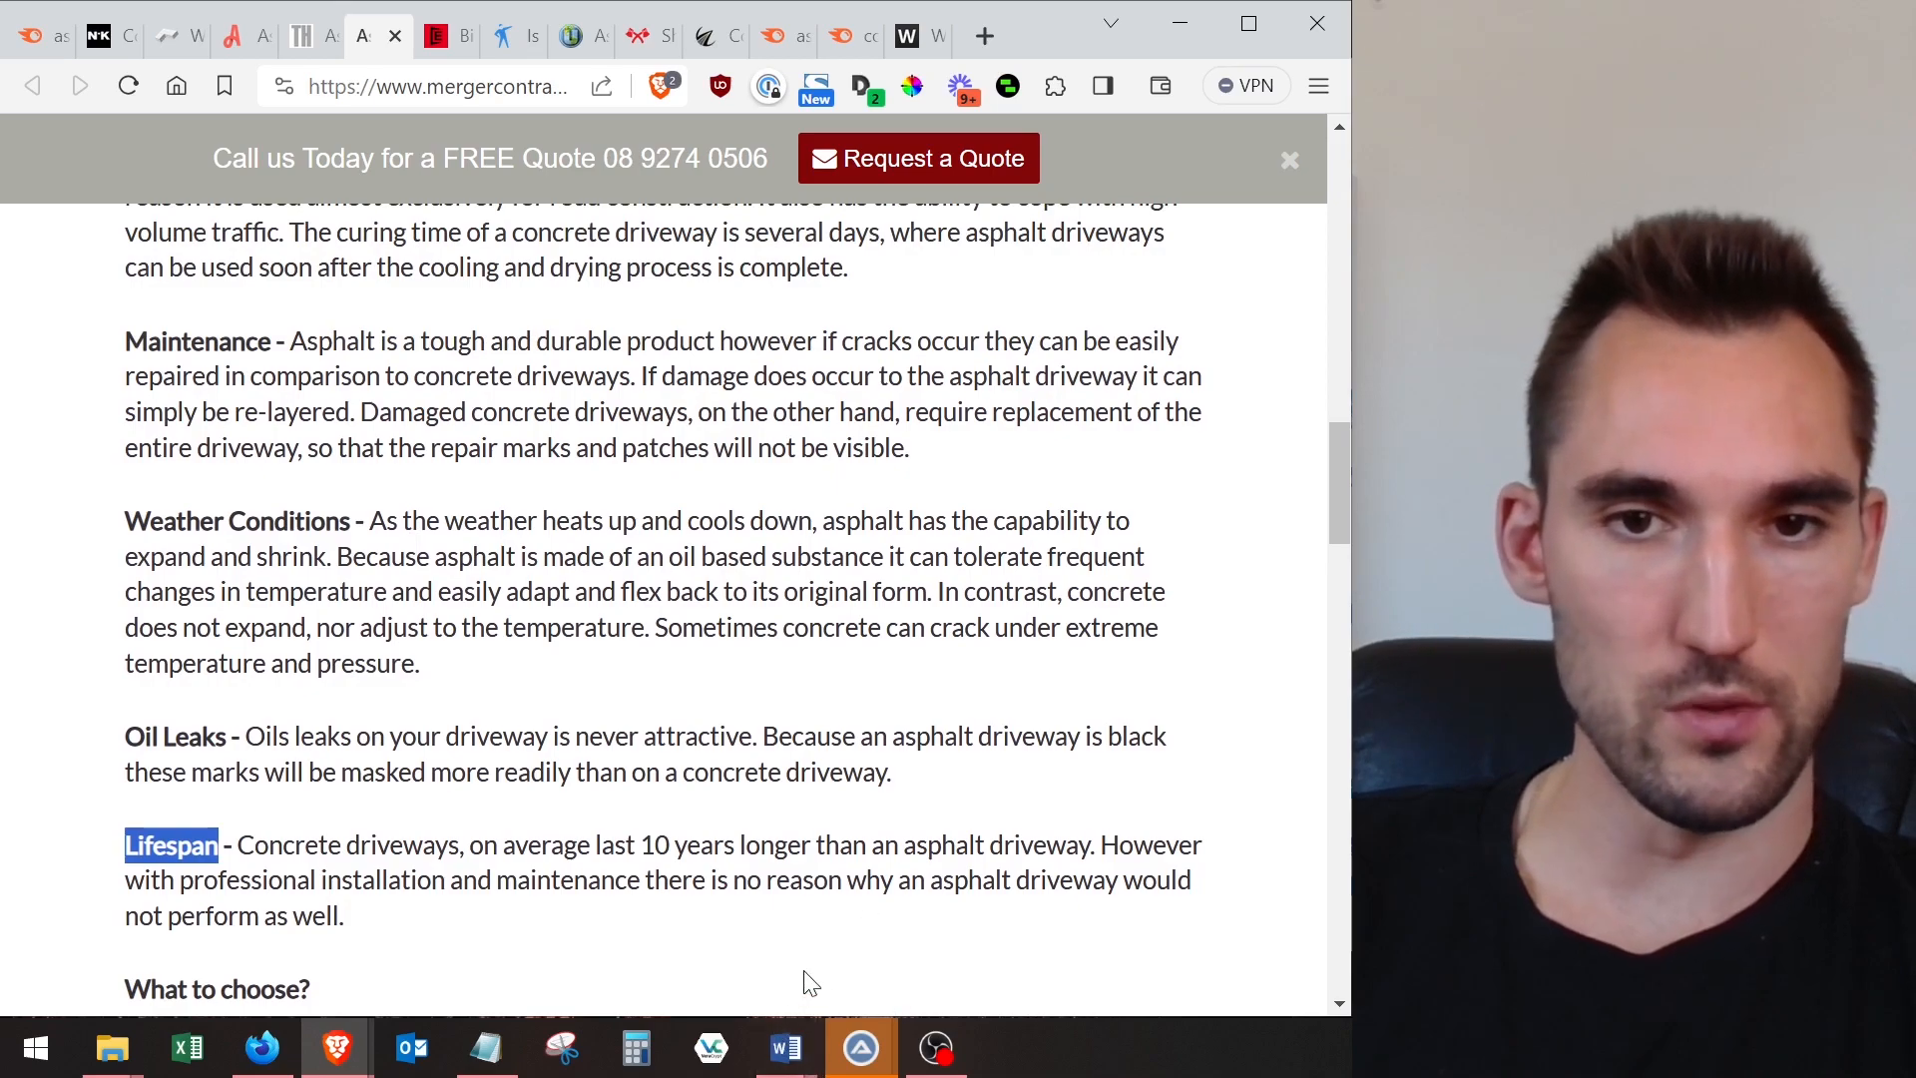
- Switch to the Notepad list and add "Lifespan" and "Weather Conditions" below "Maintenance Requirements", each separated by a blank line
{"action": "left_click", "coordinate": [785, 1047]}
{"action": "scroll", "coordinate": [577, 589], "scroll_direction": "down", "scroll_amount": 5}
{"action": "key", "text": "alt+Tab"}
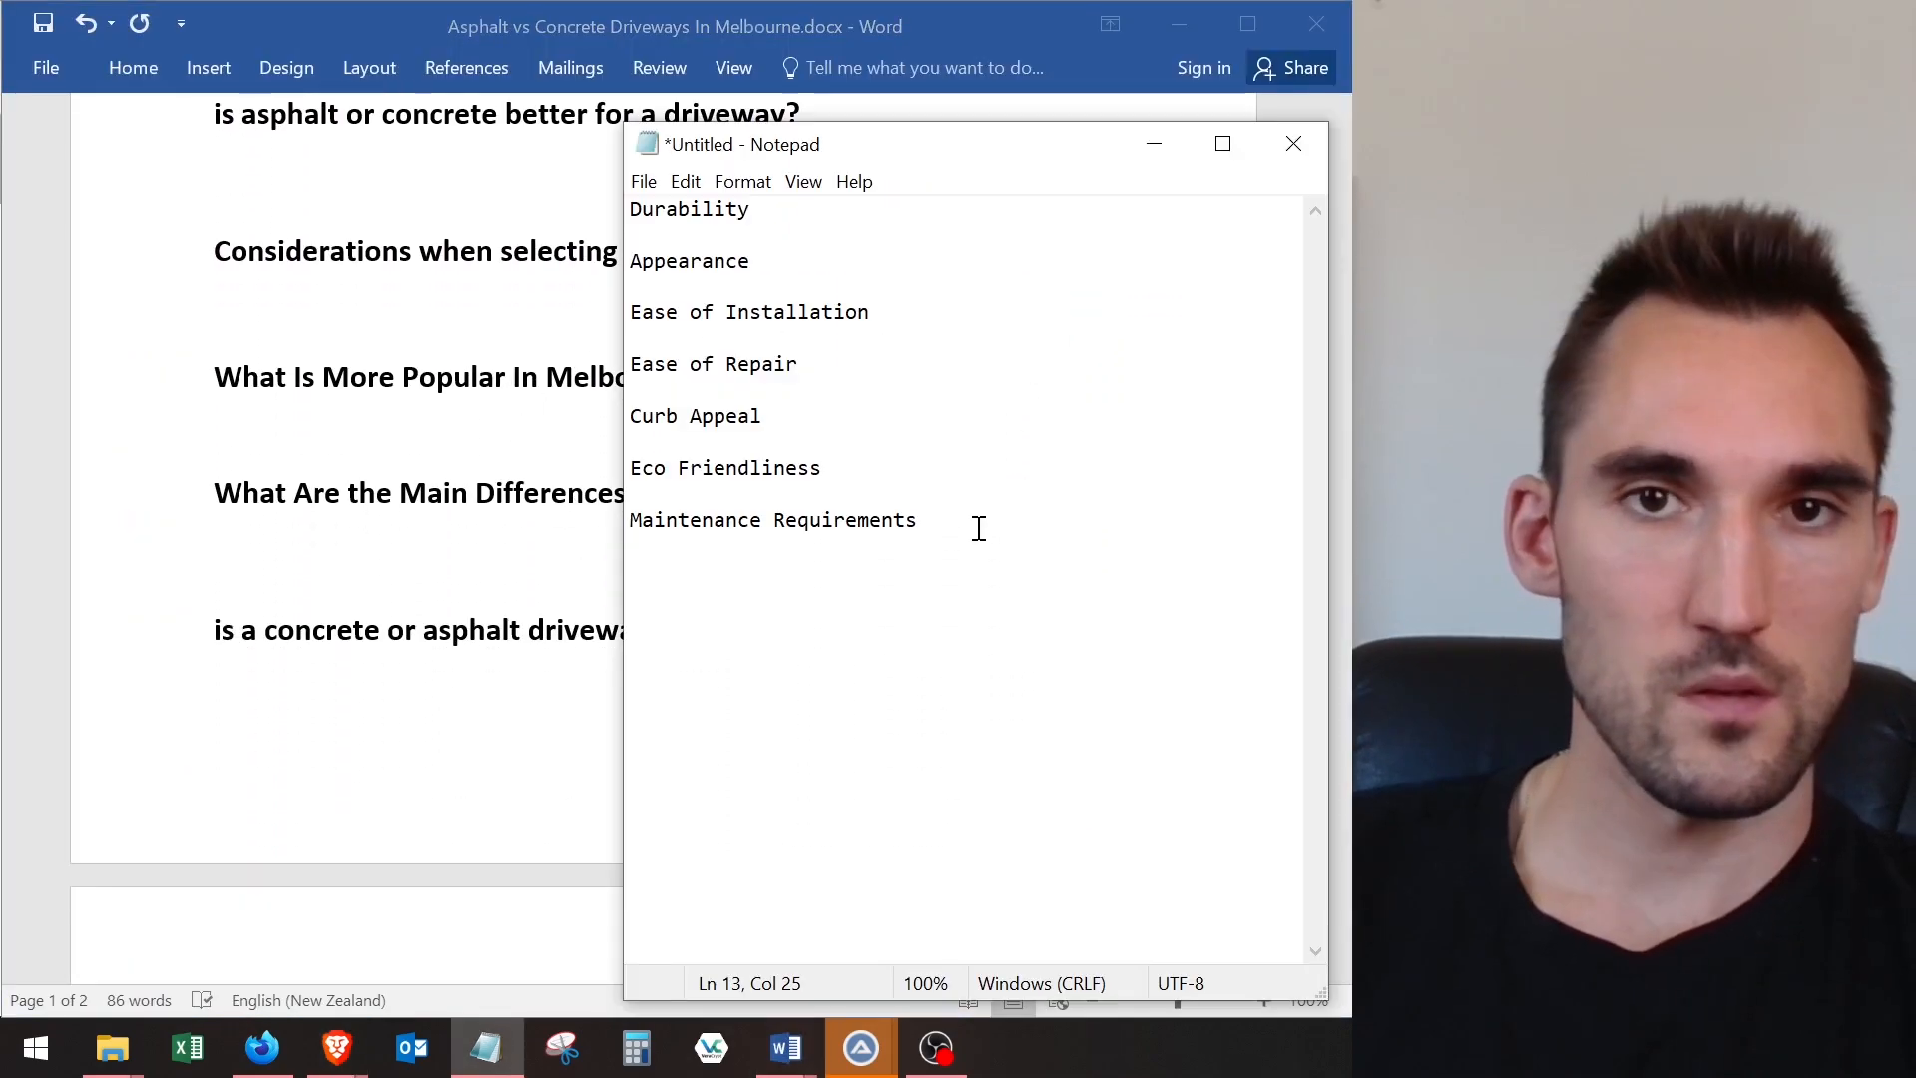
{"action": "key", "text": "Return"}
{"action": "key", "text": "Return"}
{"action": "type", "text": "Lifespan"}
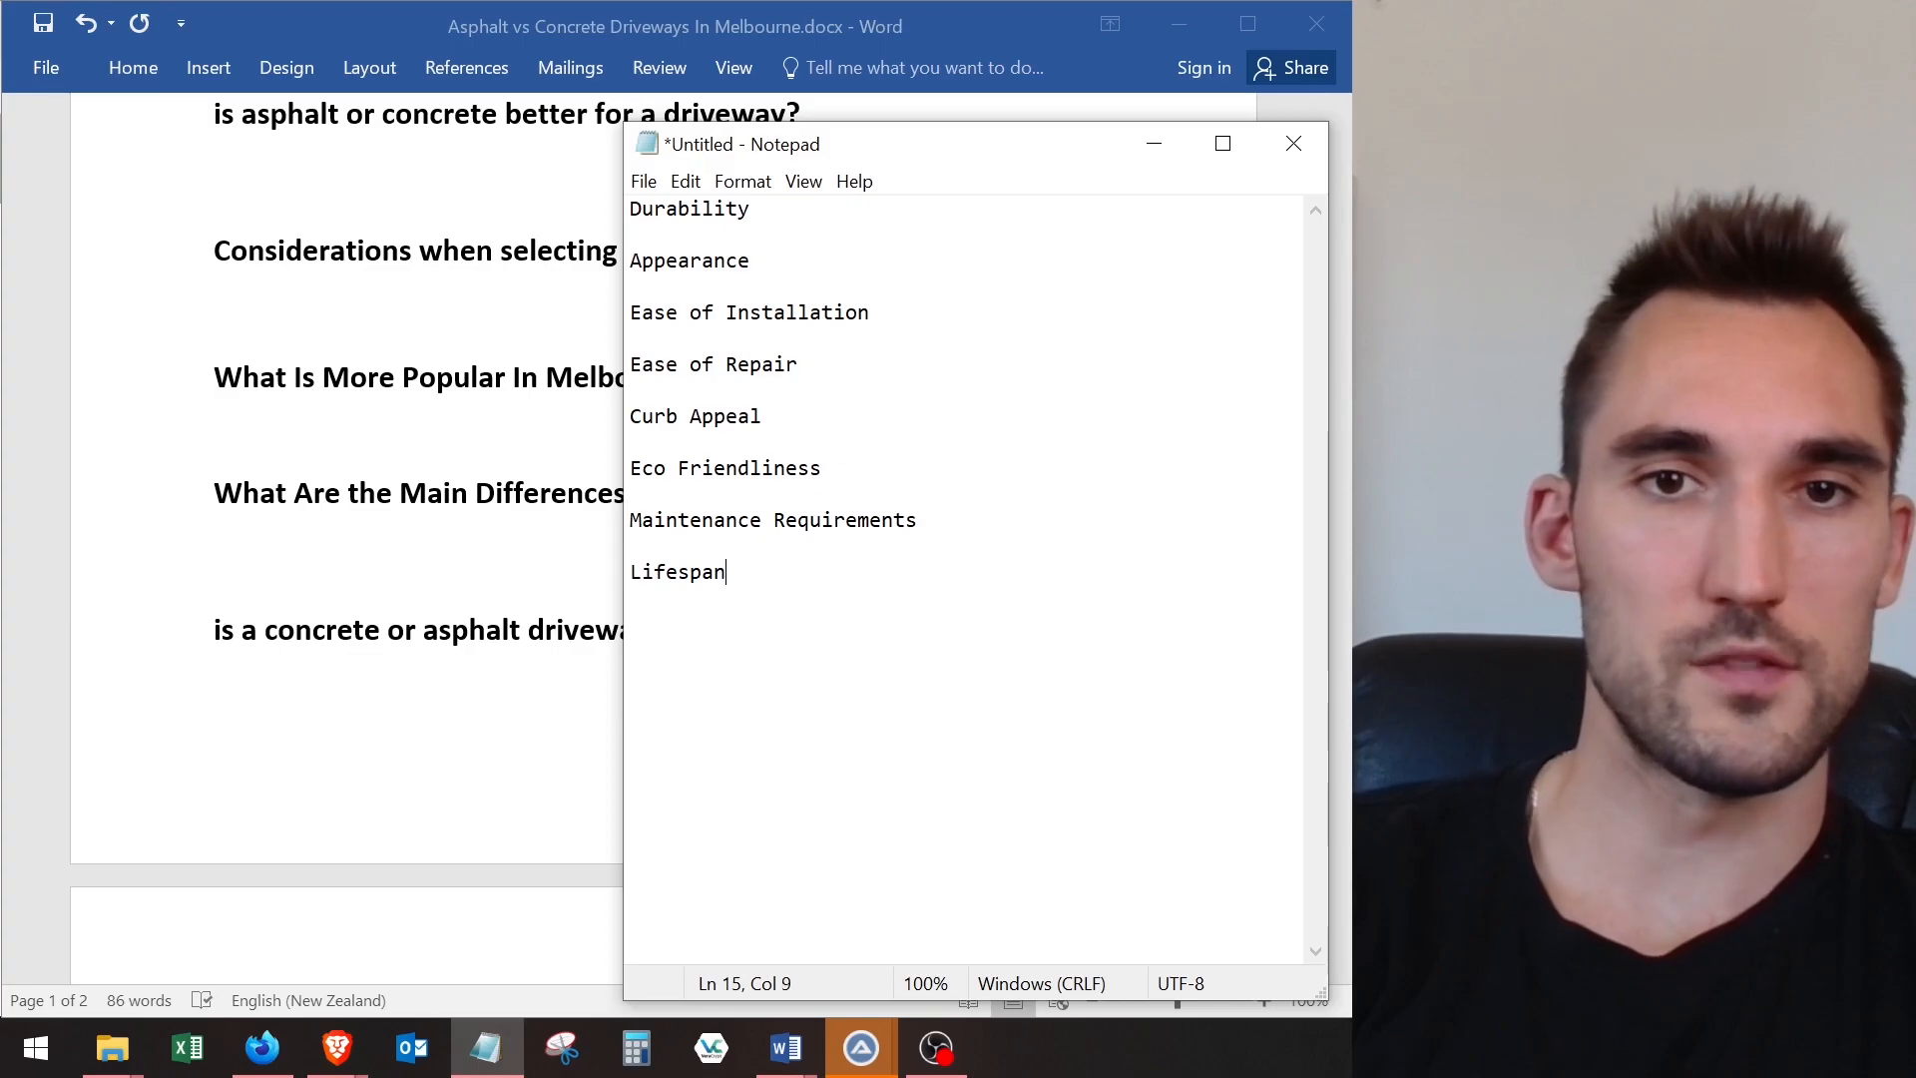
{"action": "key", "text": "BackSpace"}
{"action": "key", "text": "BackSpace"}
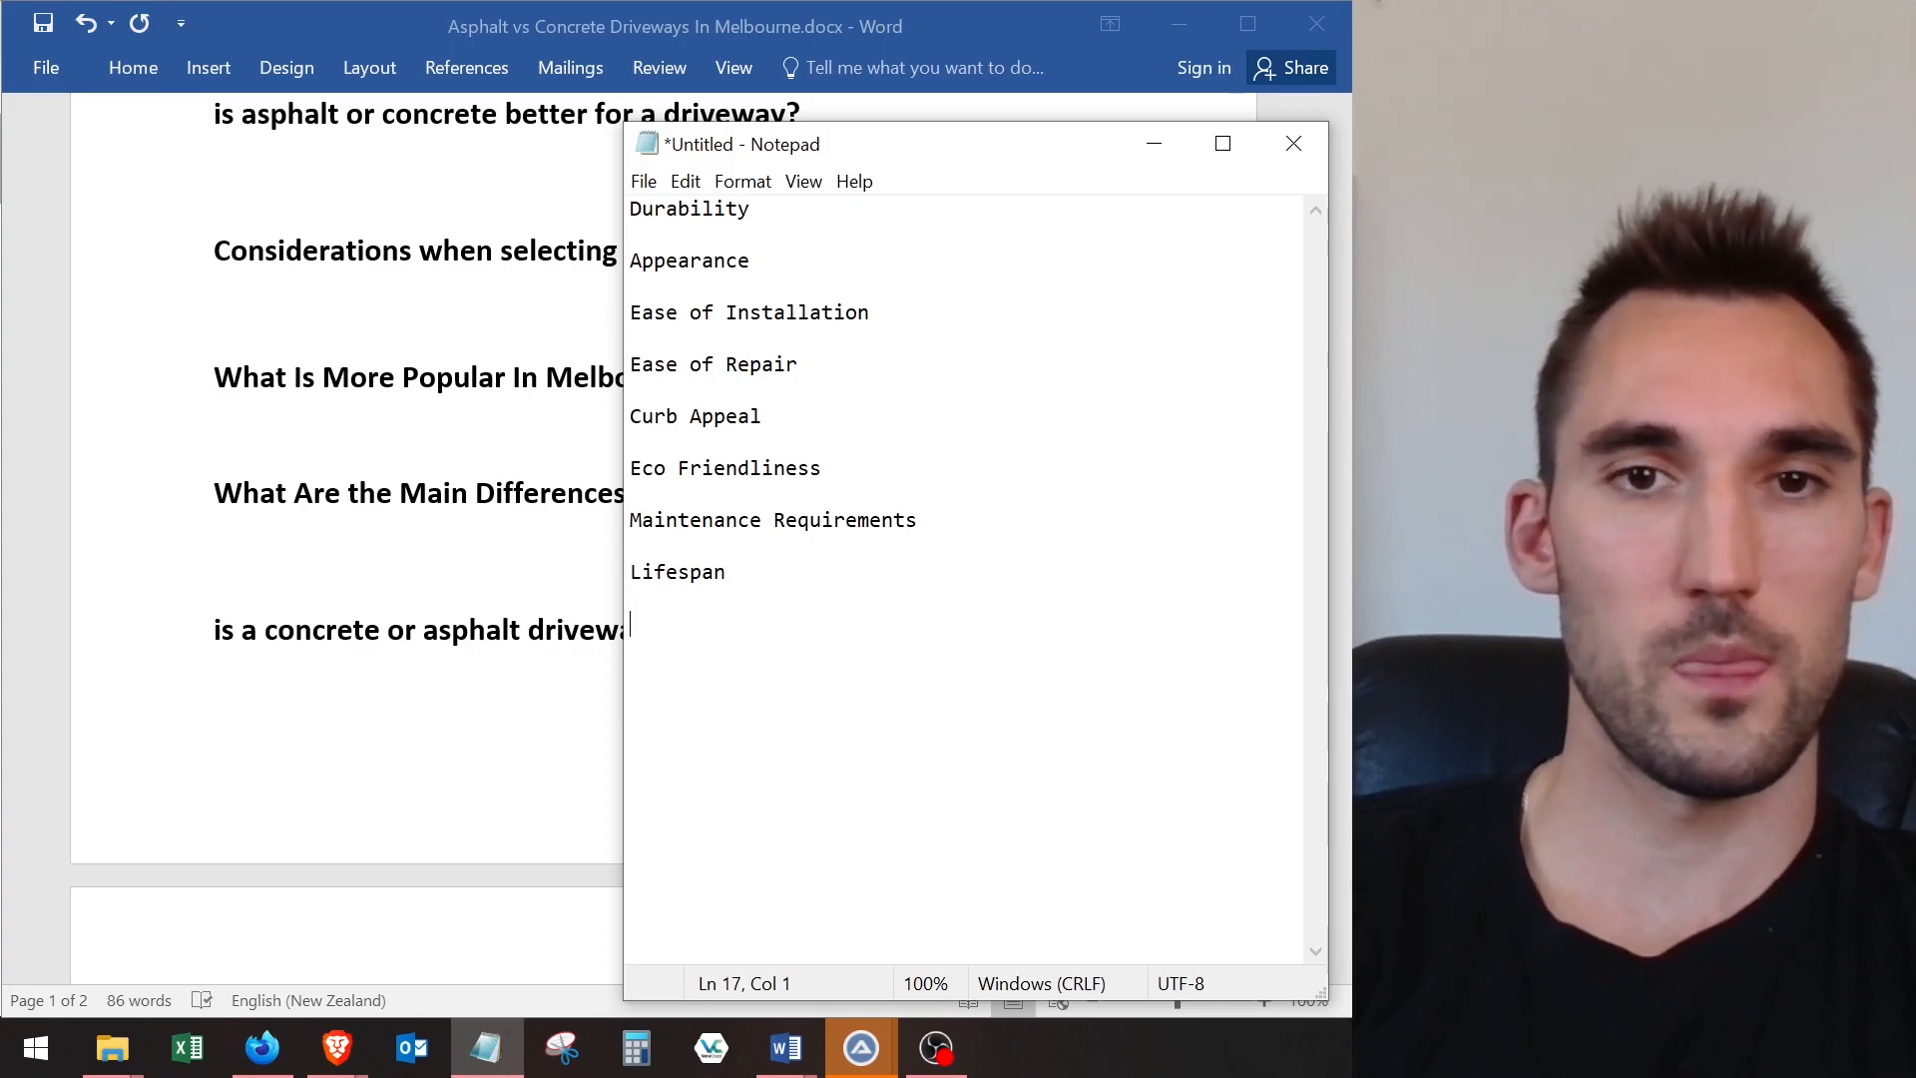
{"action": "type", "text": "eather Conditions"}
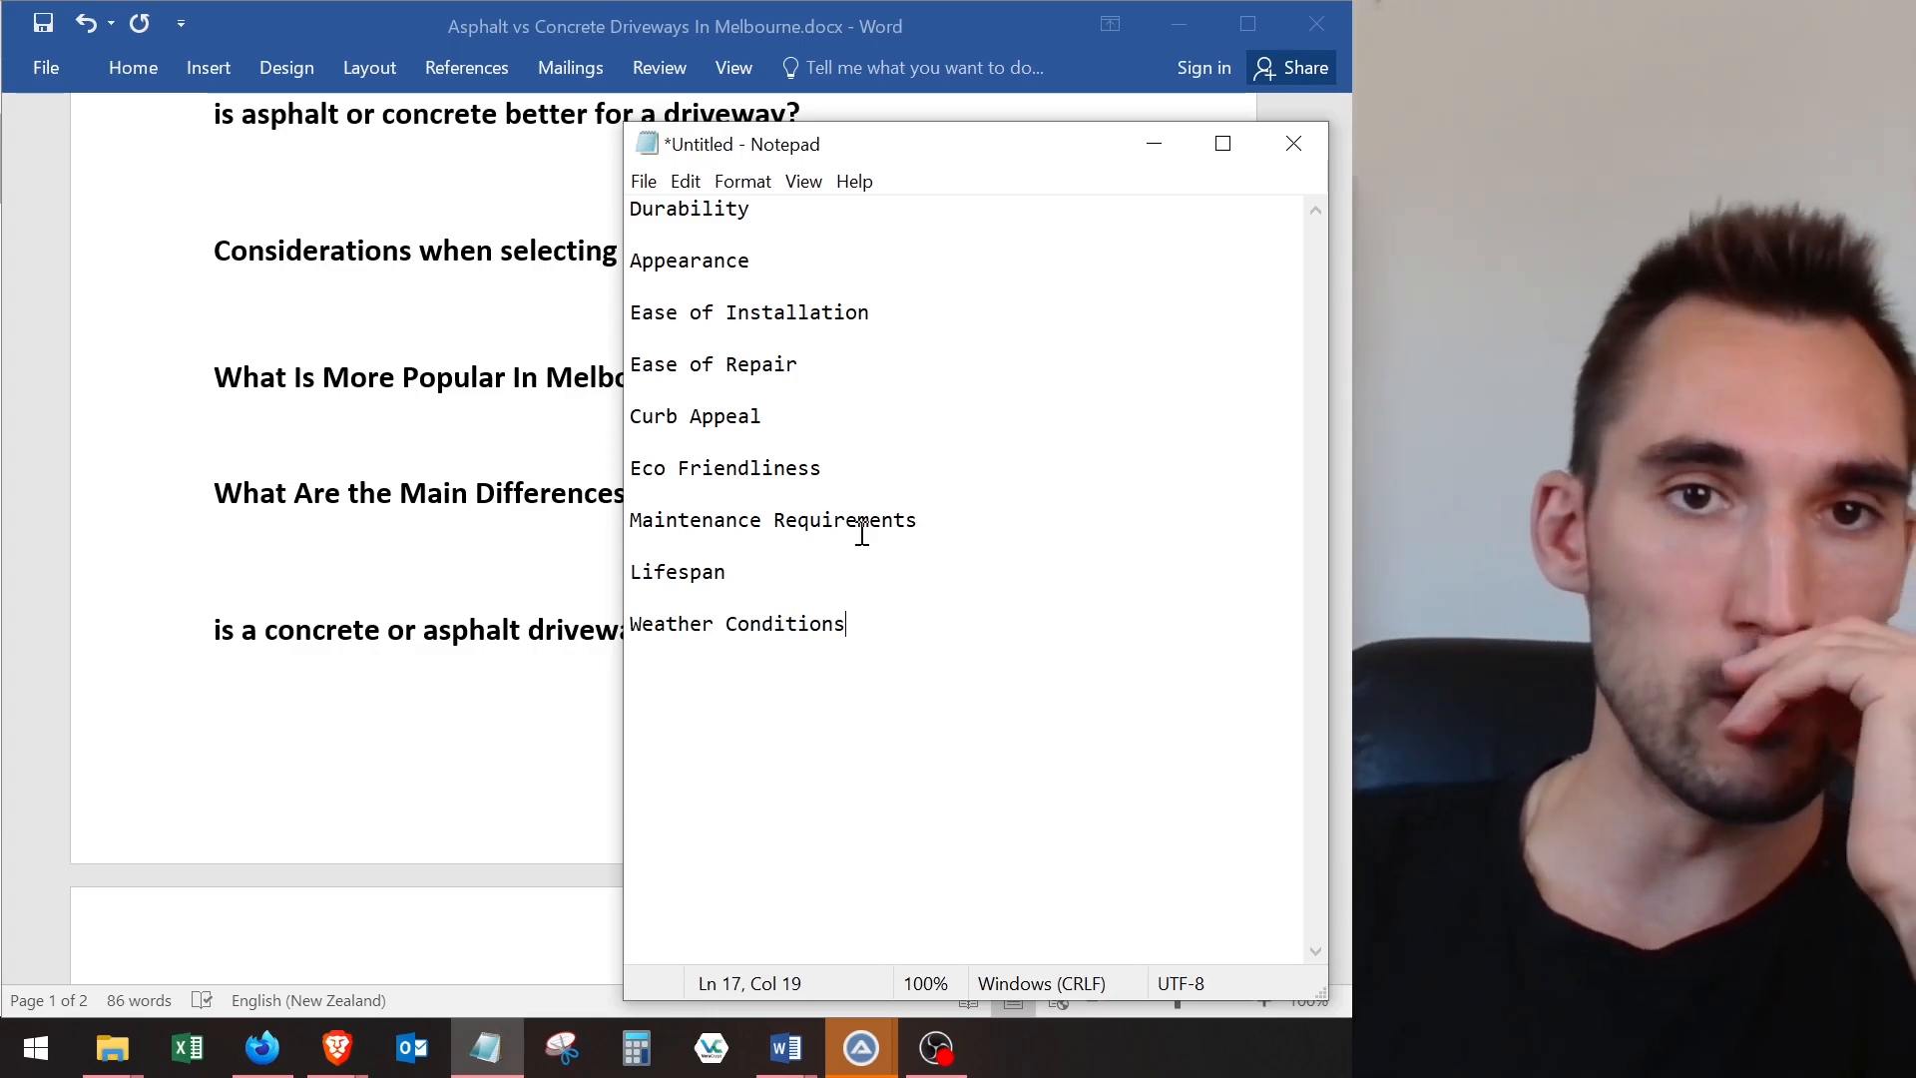
- Copy the entire Notepad factor list beneath "Considerations when selecting a concrete or asphalt driveway" in Word and format the pasted items as bold subheadings
{"action": "key", "text": "ctrl+a"}
{"action": "left_click", "coordinate": [504, 394]}
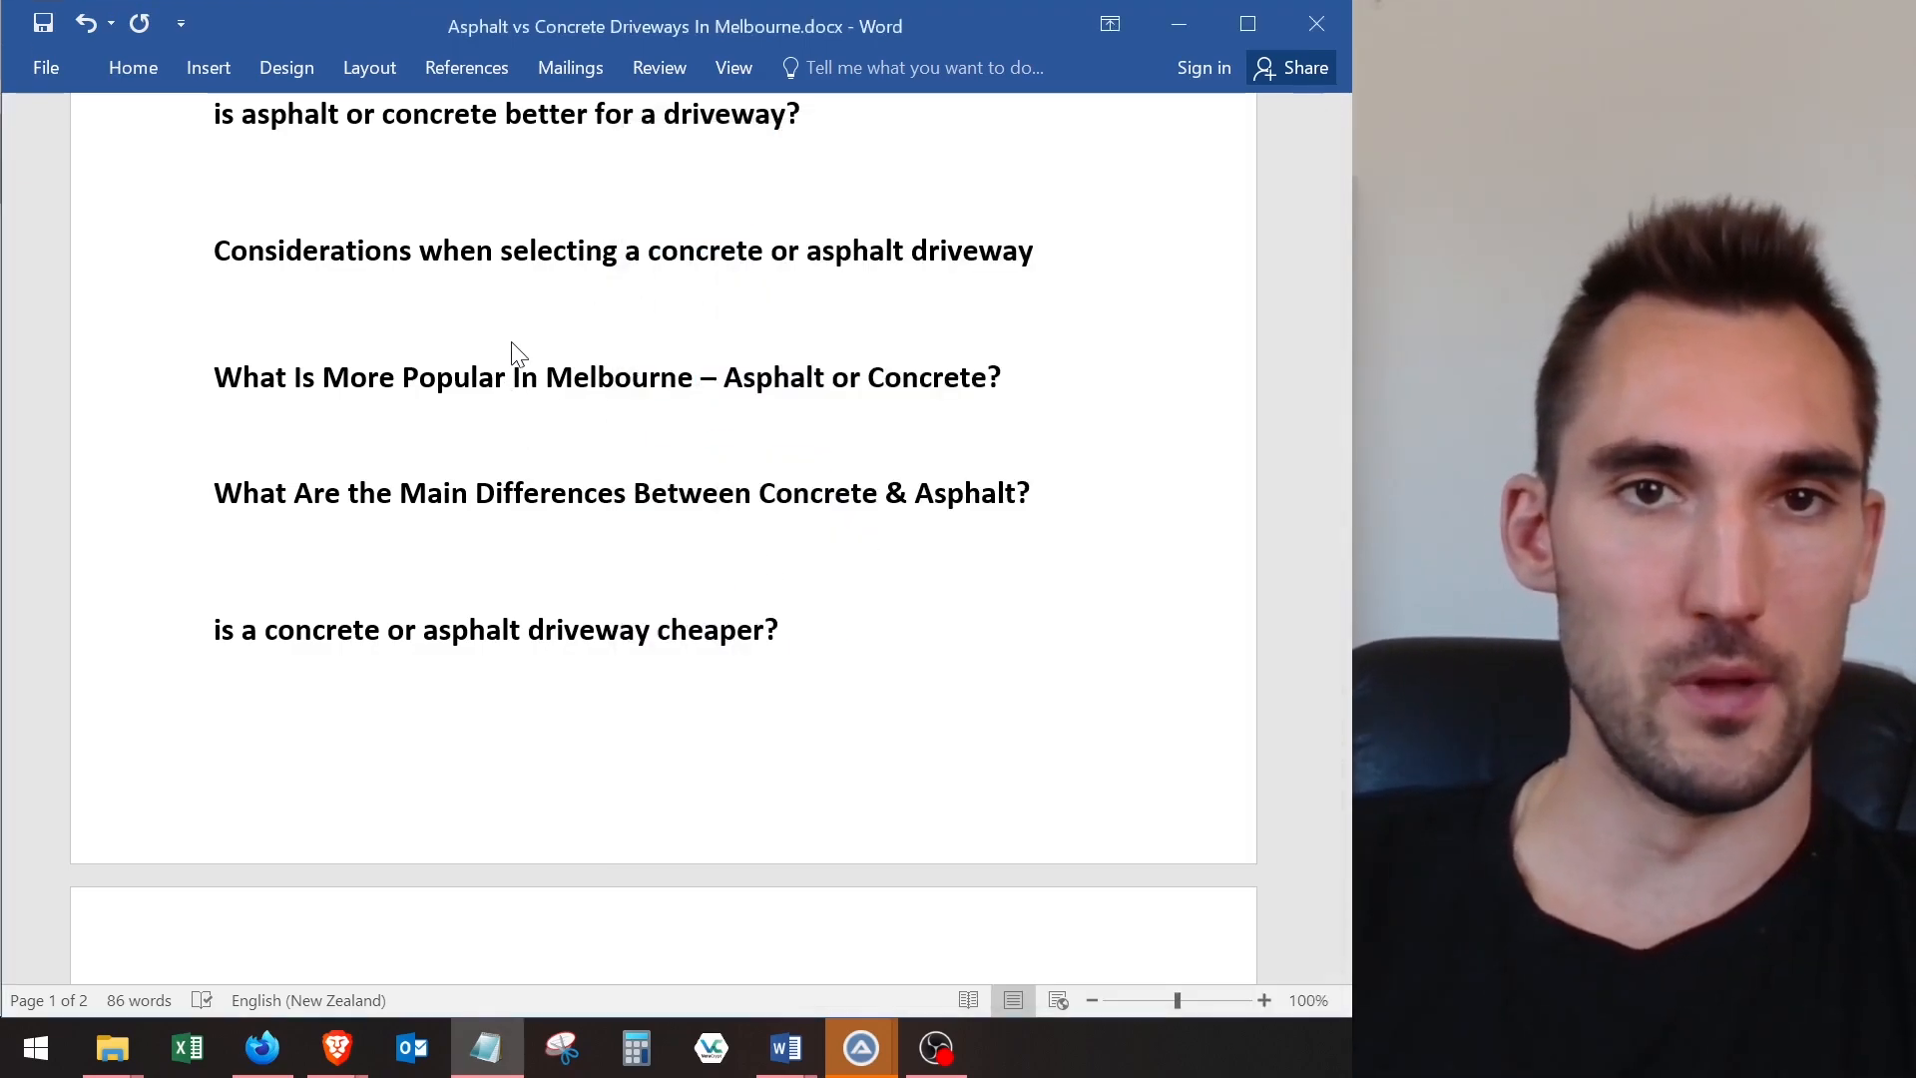
{"action": "scroll", "coordinate": [543, 421], "scroll_direction": "up", "scroll_amount": 2}
{"action": "left_click", "coordinate": [450, 346]}
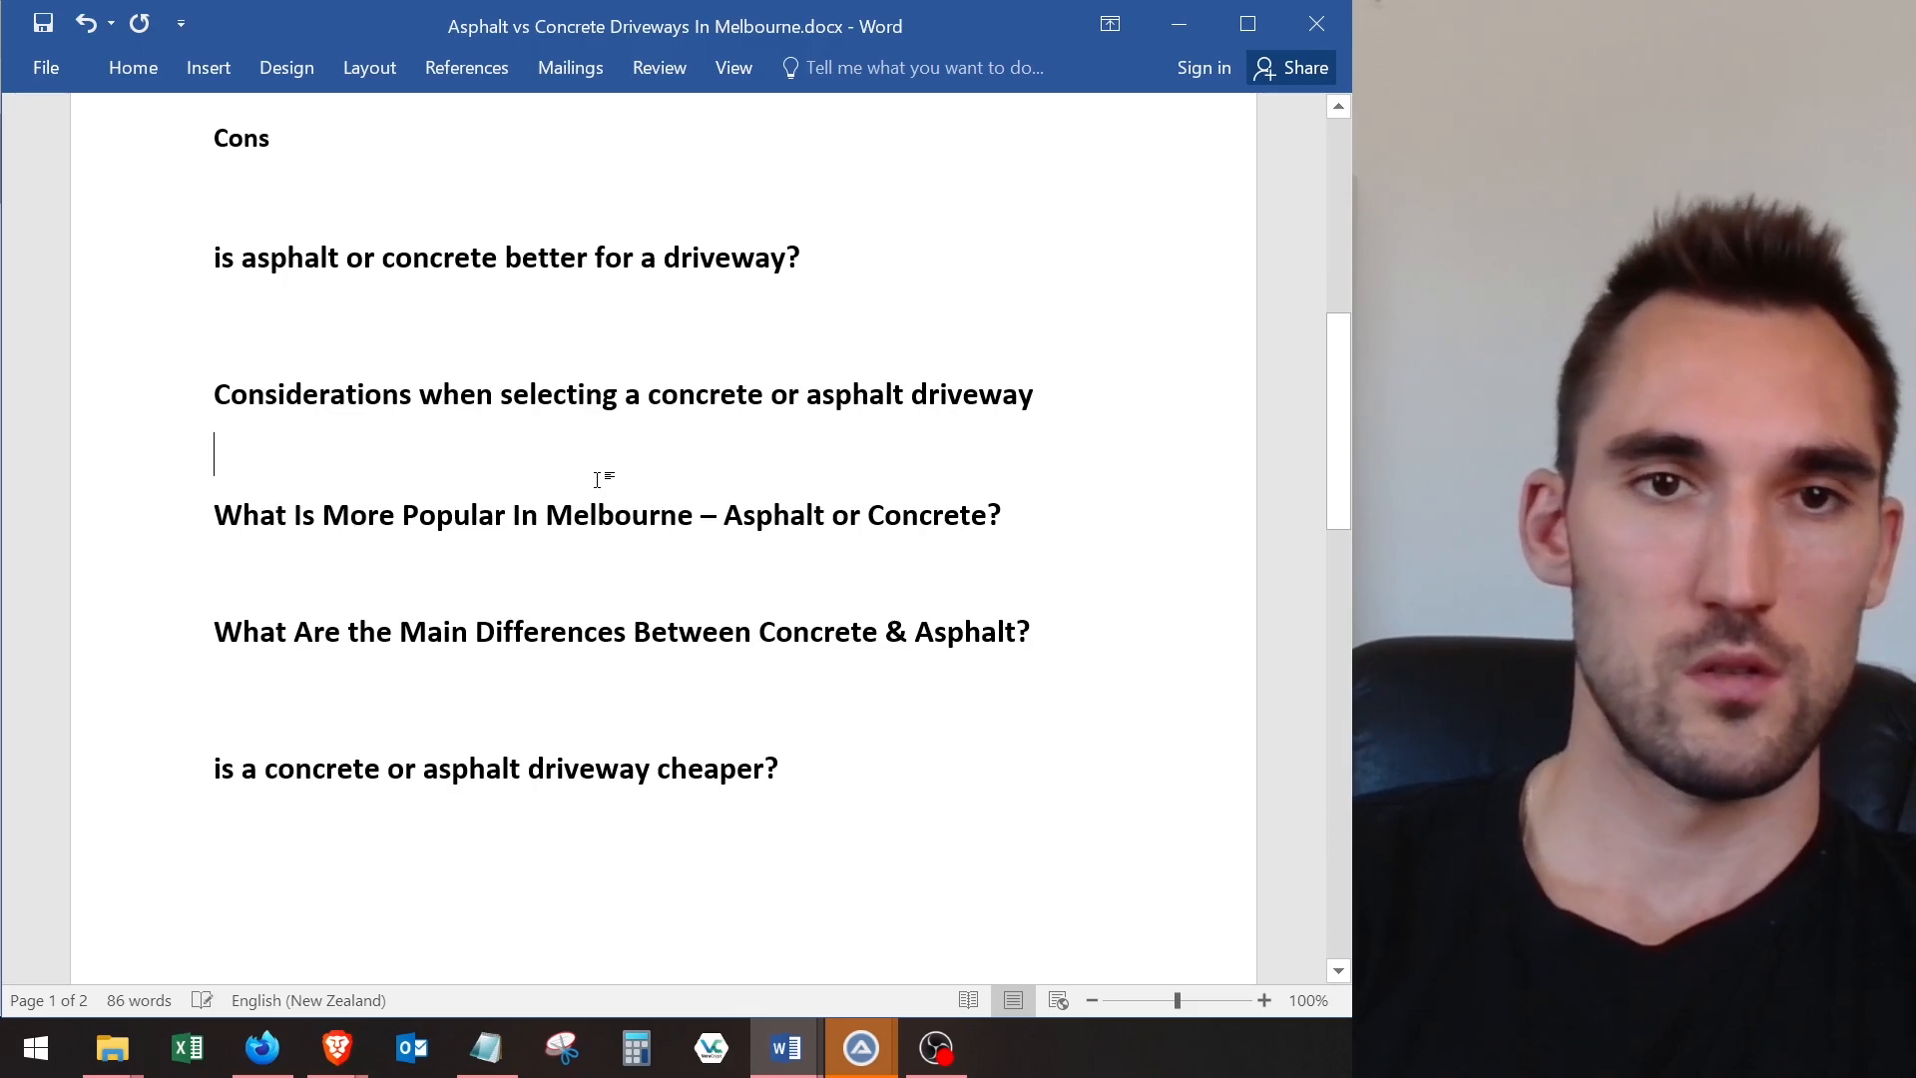
{"action": "type", "text": "Curb Appeal Eco Friendliness Maintenance Requirements Lifespan Weather Conditions"}
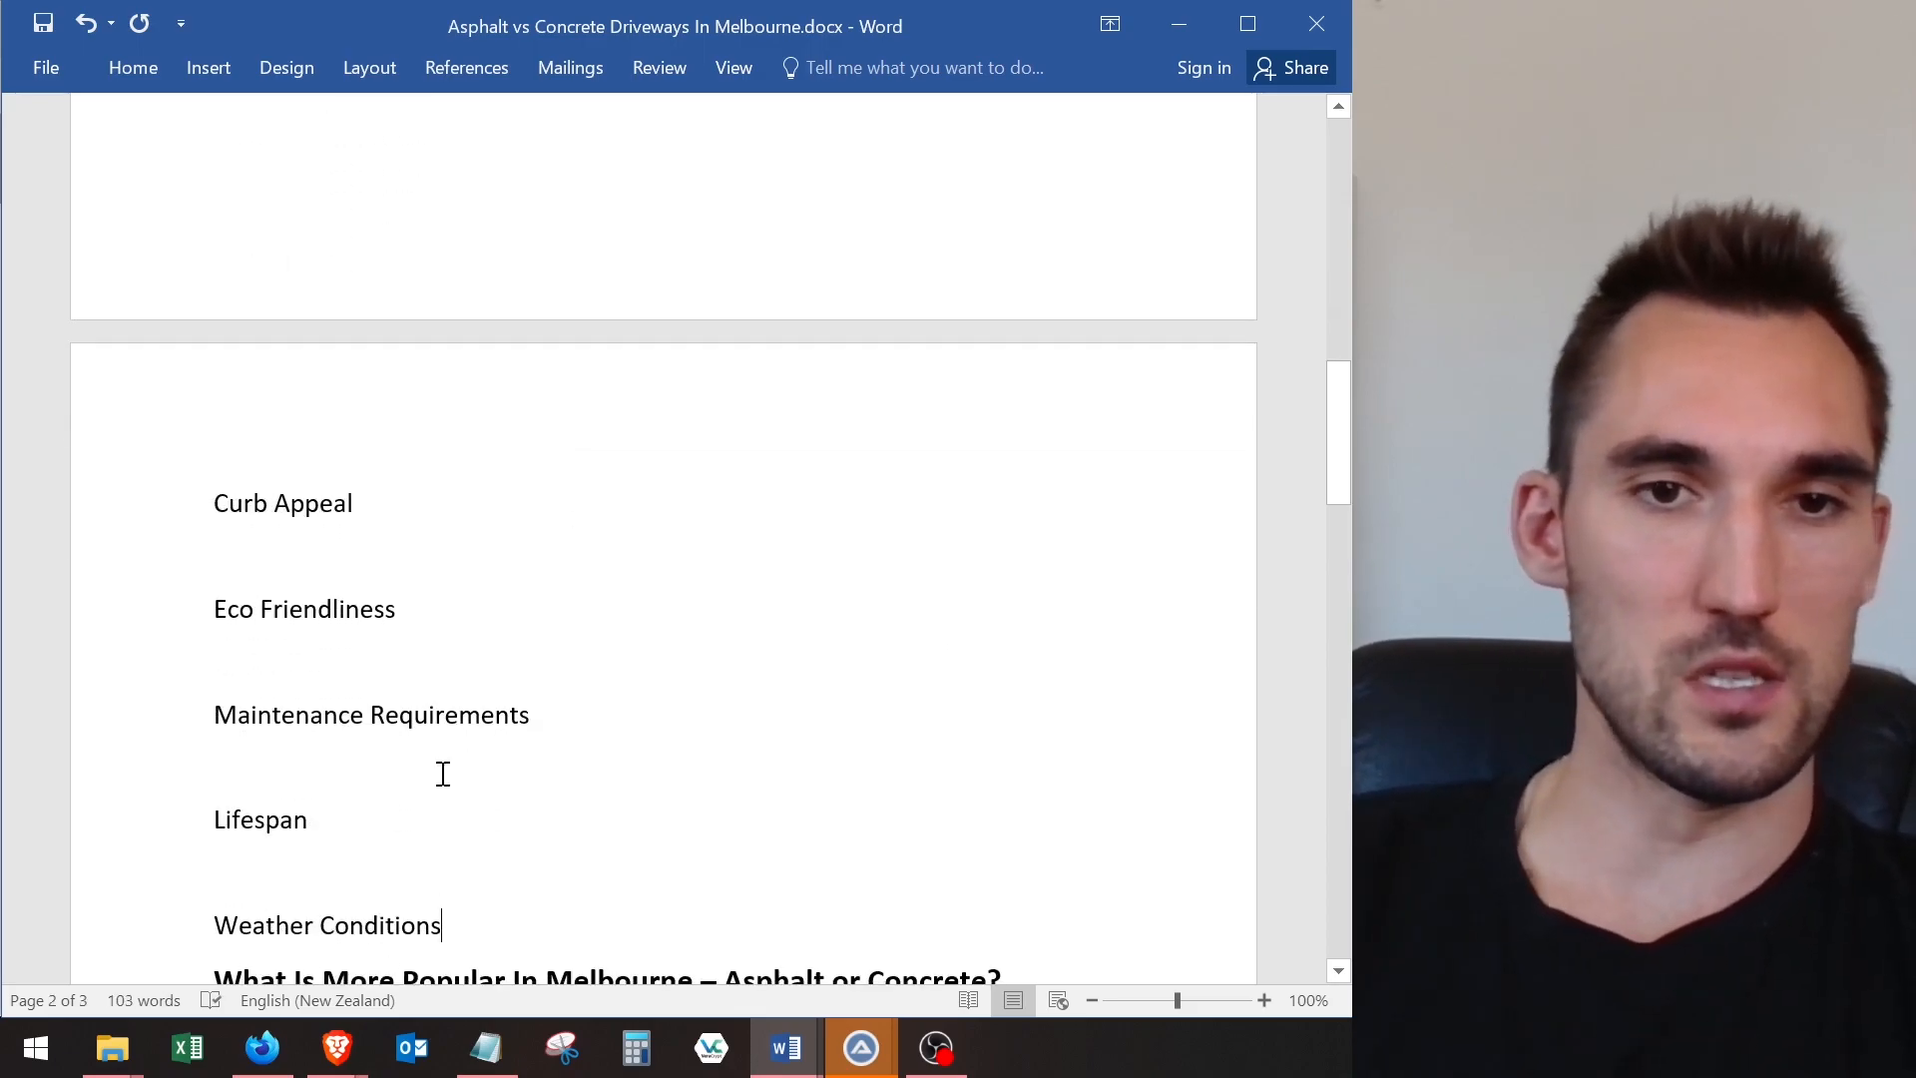
{"action": "left_click_drag", "start_coordinate": [501, 921], "coordinate": [189, 519]}
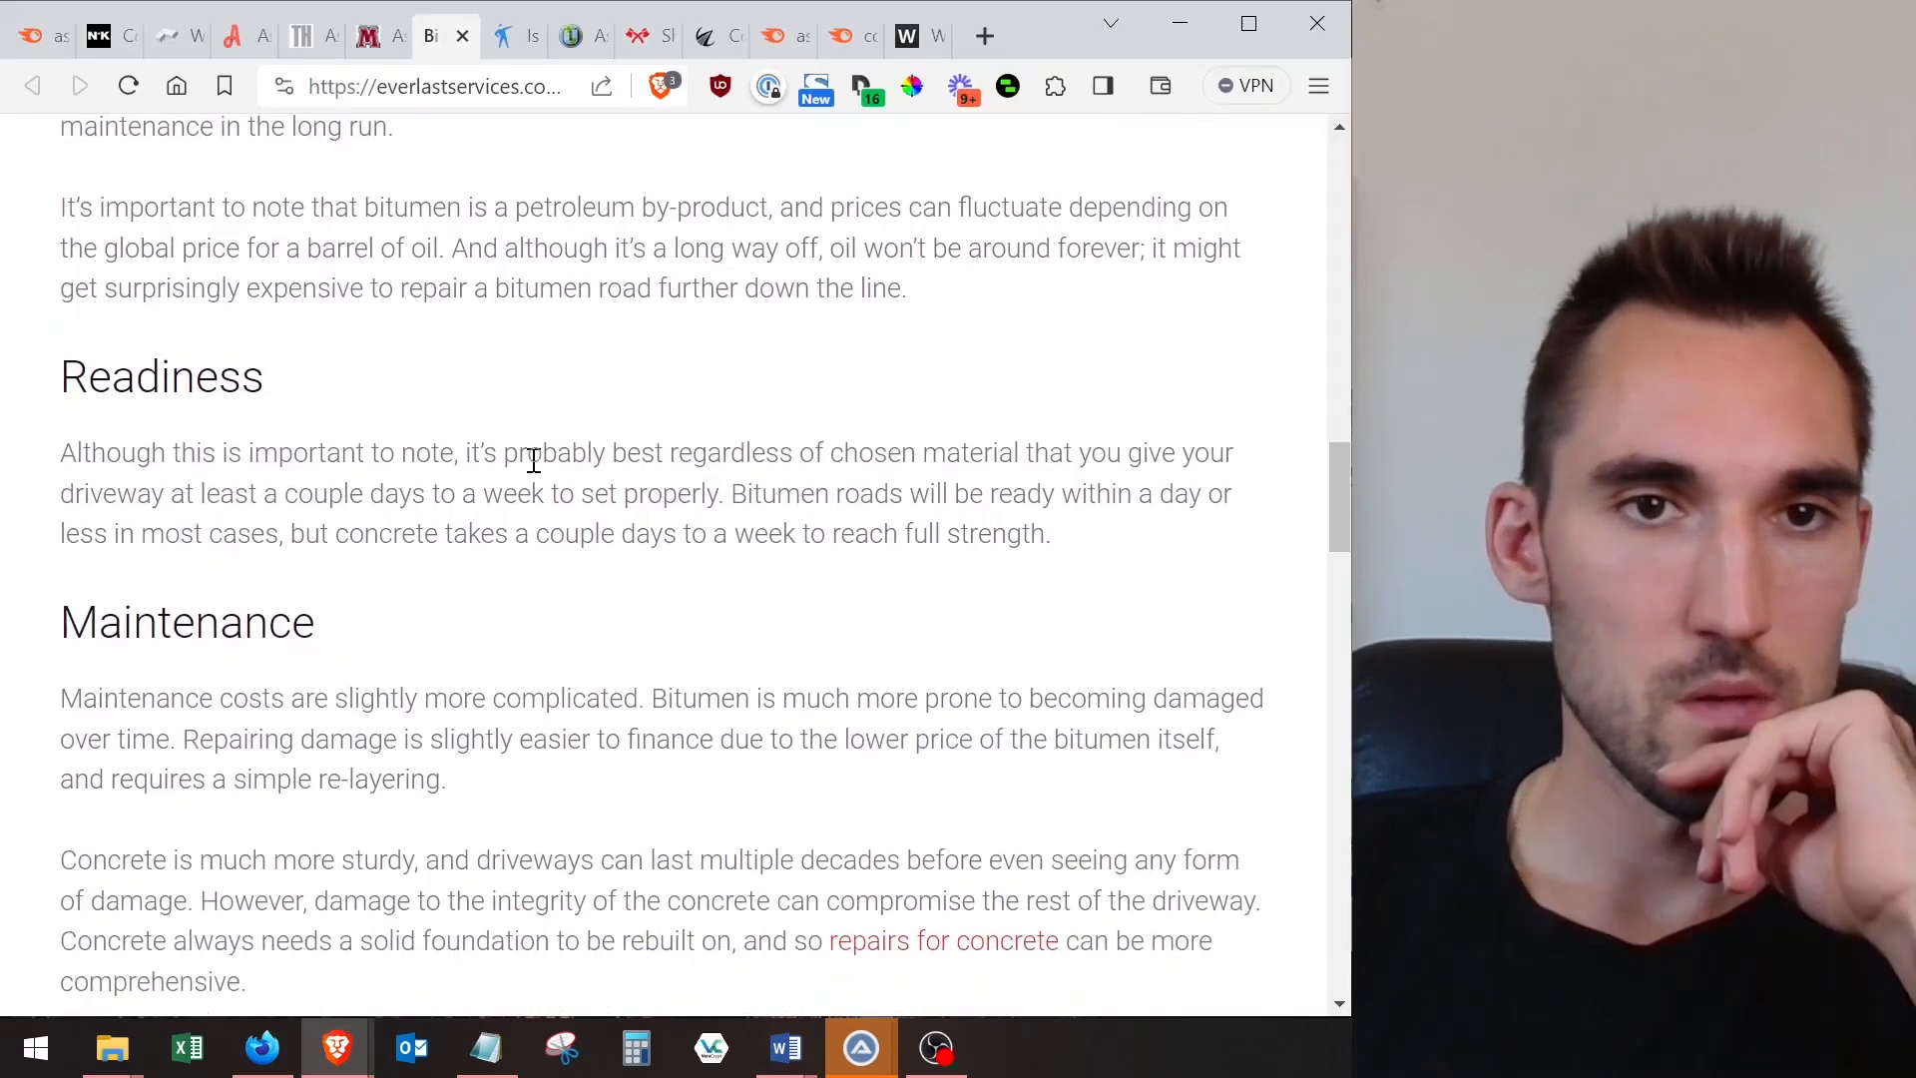
- Examine the Everlast Services article in the browser for comparison topics such as Readiness, Sustainability, and Aesthetics and Suitability
{"action": "scroll", "coordinate": [531, 459], "scroll_direction": "down", "scroll_amount": 15}
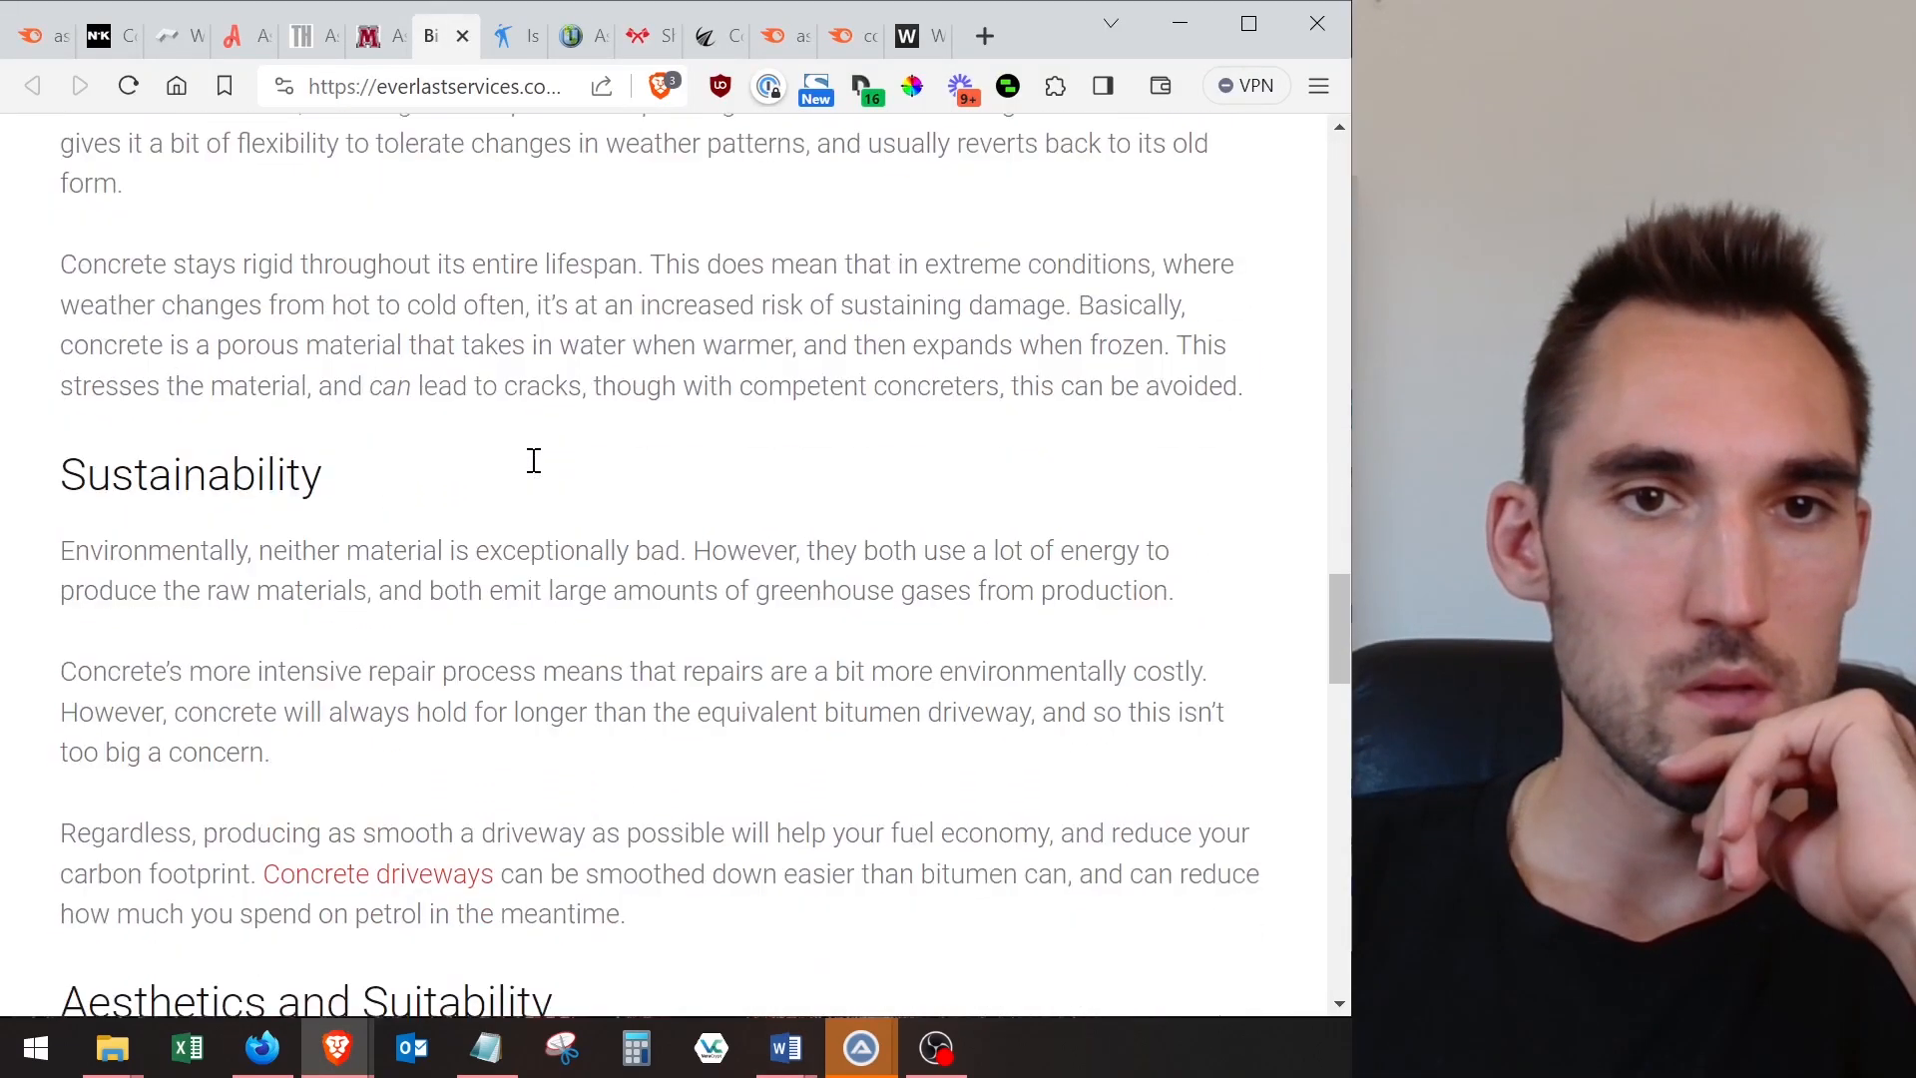
{"action": "scroll", "coordinate": [532, 459], "scroll_direction": "down", "scroll_amount": 7}
{"action": "scroll", "coordinate": [488, 290], "scroll_direction": "up", "scroll_amount": 11}
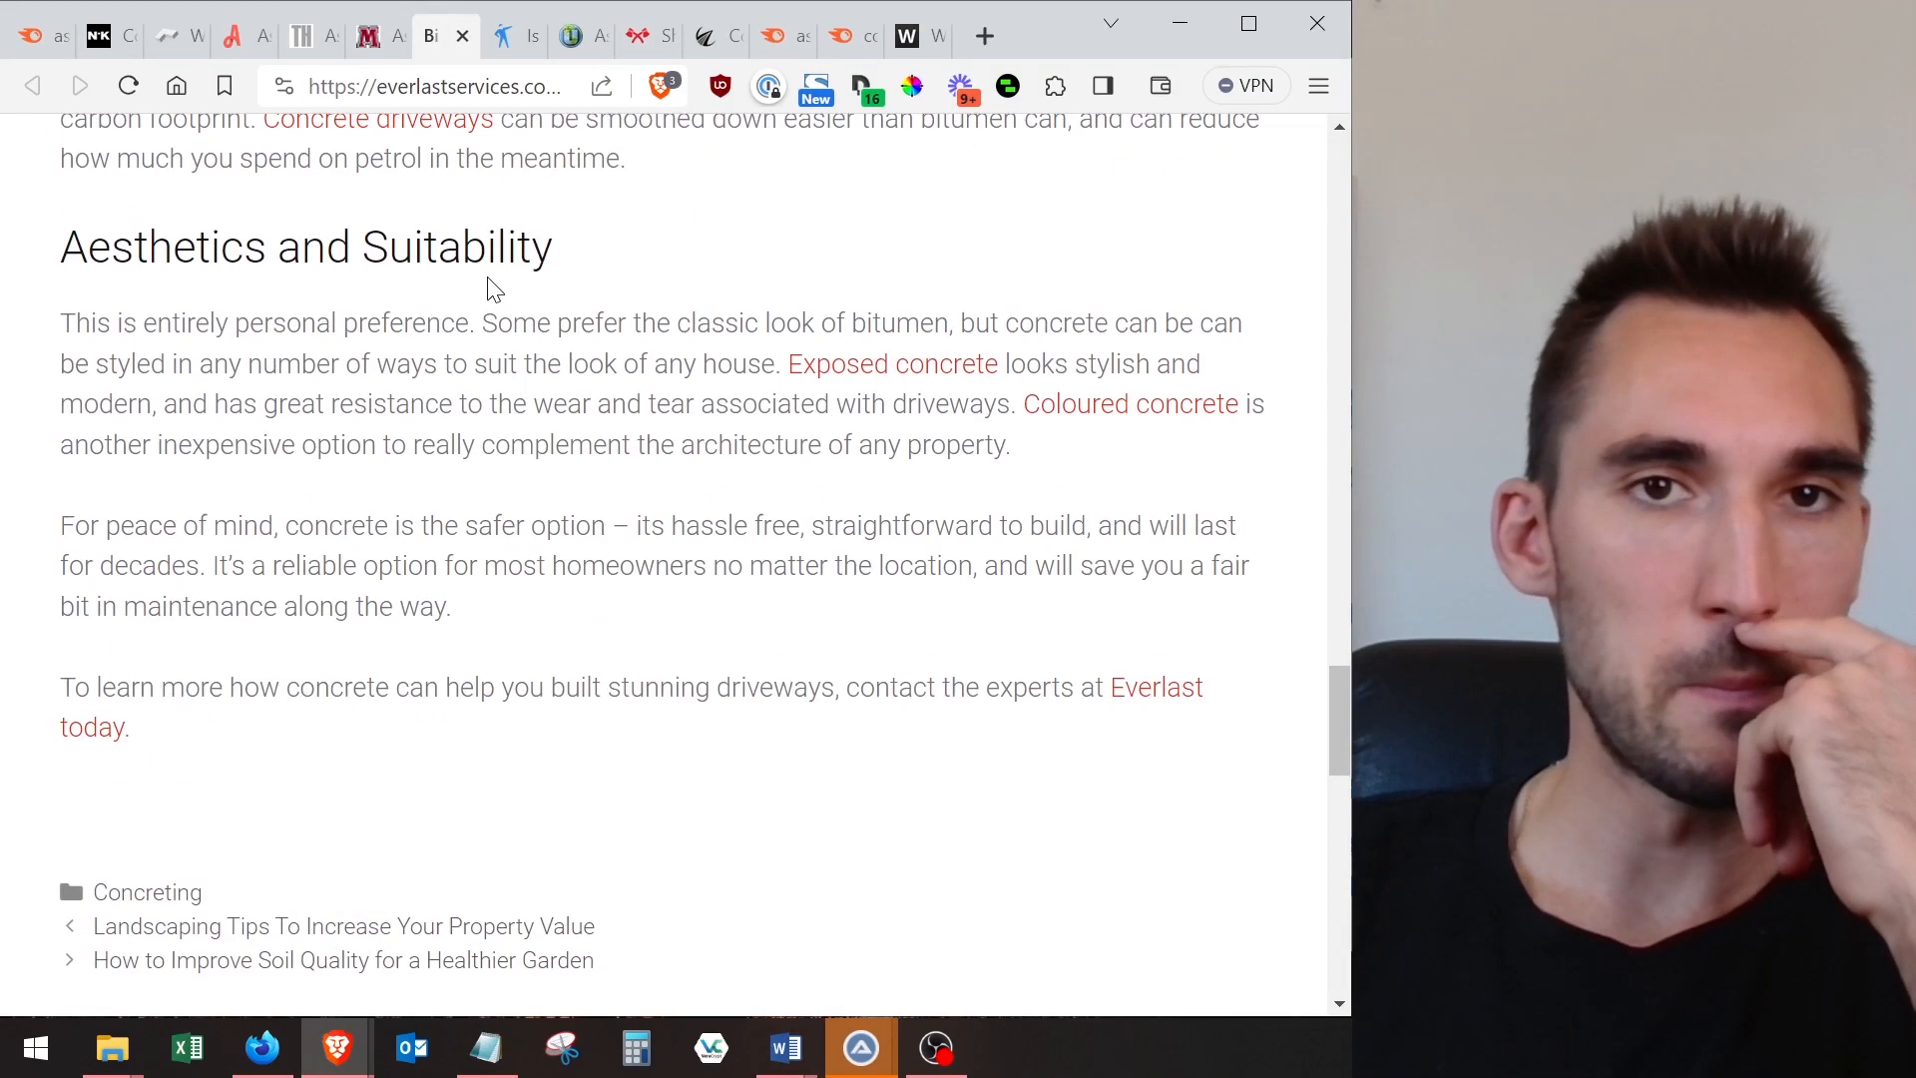
- Open the next competitor article and examine its "What Is Cheaper for a Driveway Asphalt or Concrete?" section for outline ideas
{"action": "left_click", "coordinate": [506, 48]}
{"action": "scroll", "coordinate": [589, 569], "scroll_direction": "down", "scroll_amount": 8}
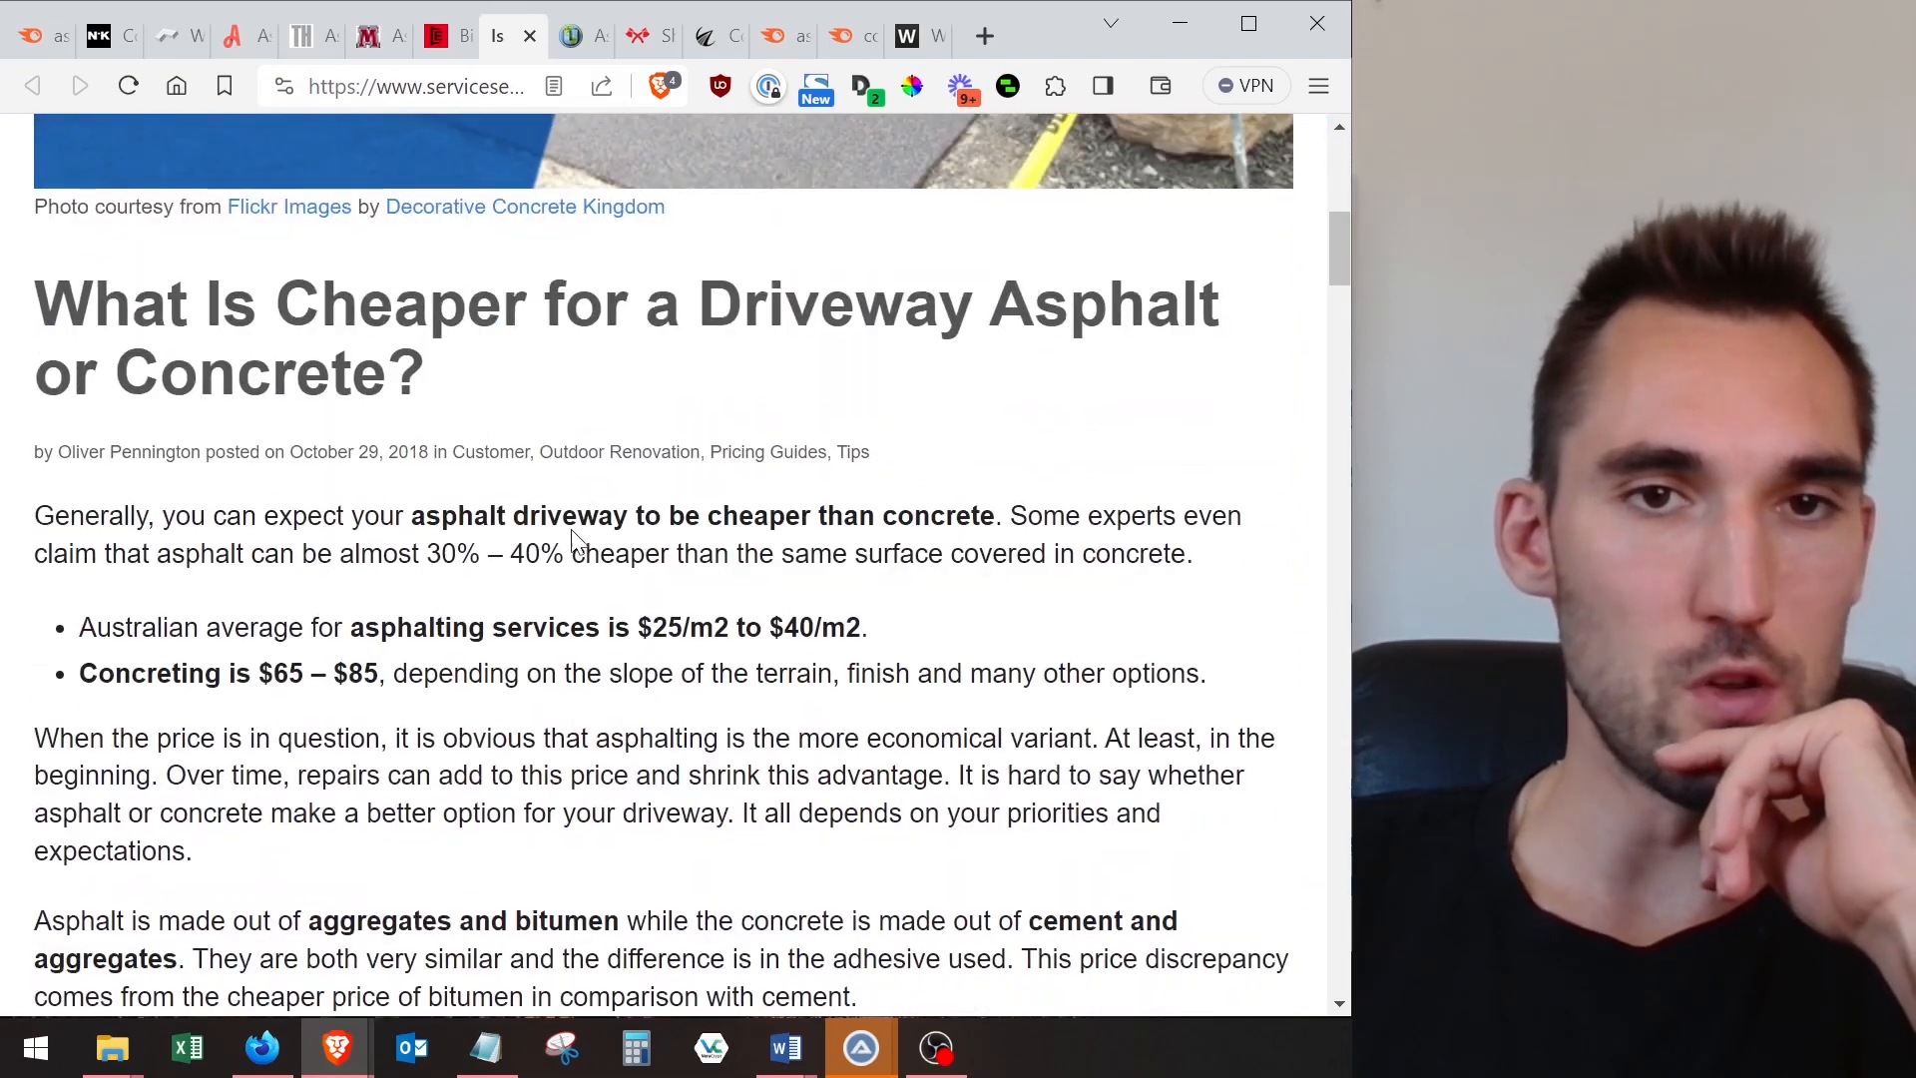
{"action": "left_click_drag", "start_coordinate": [144, 319], "coordinate": [799, 332]}
{"action": "left_click", "coordinate": [801, 333]}
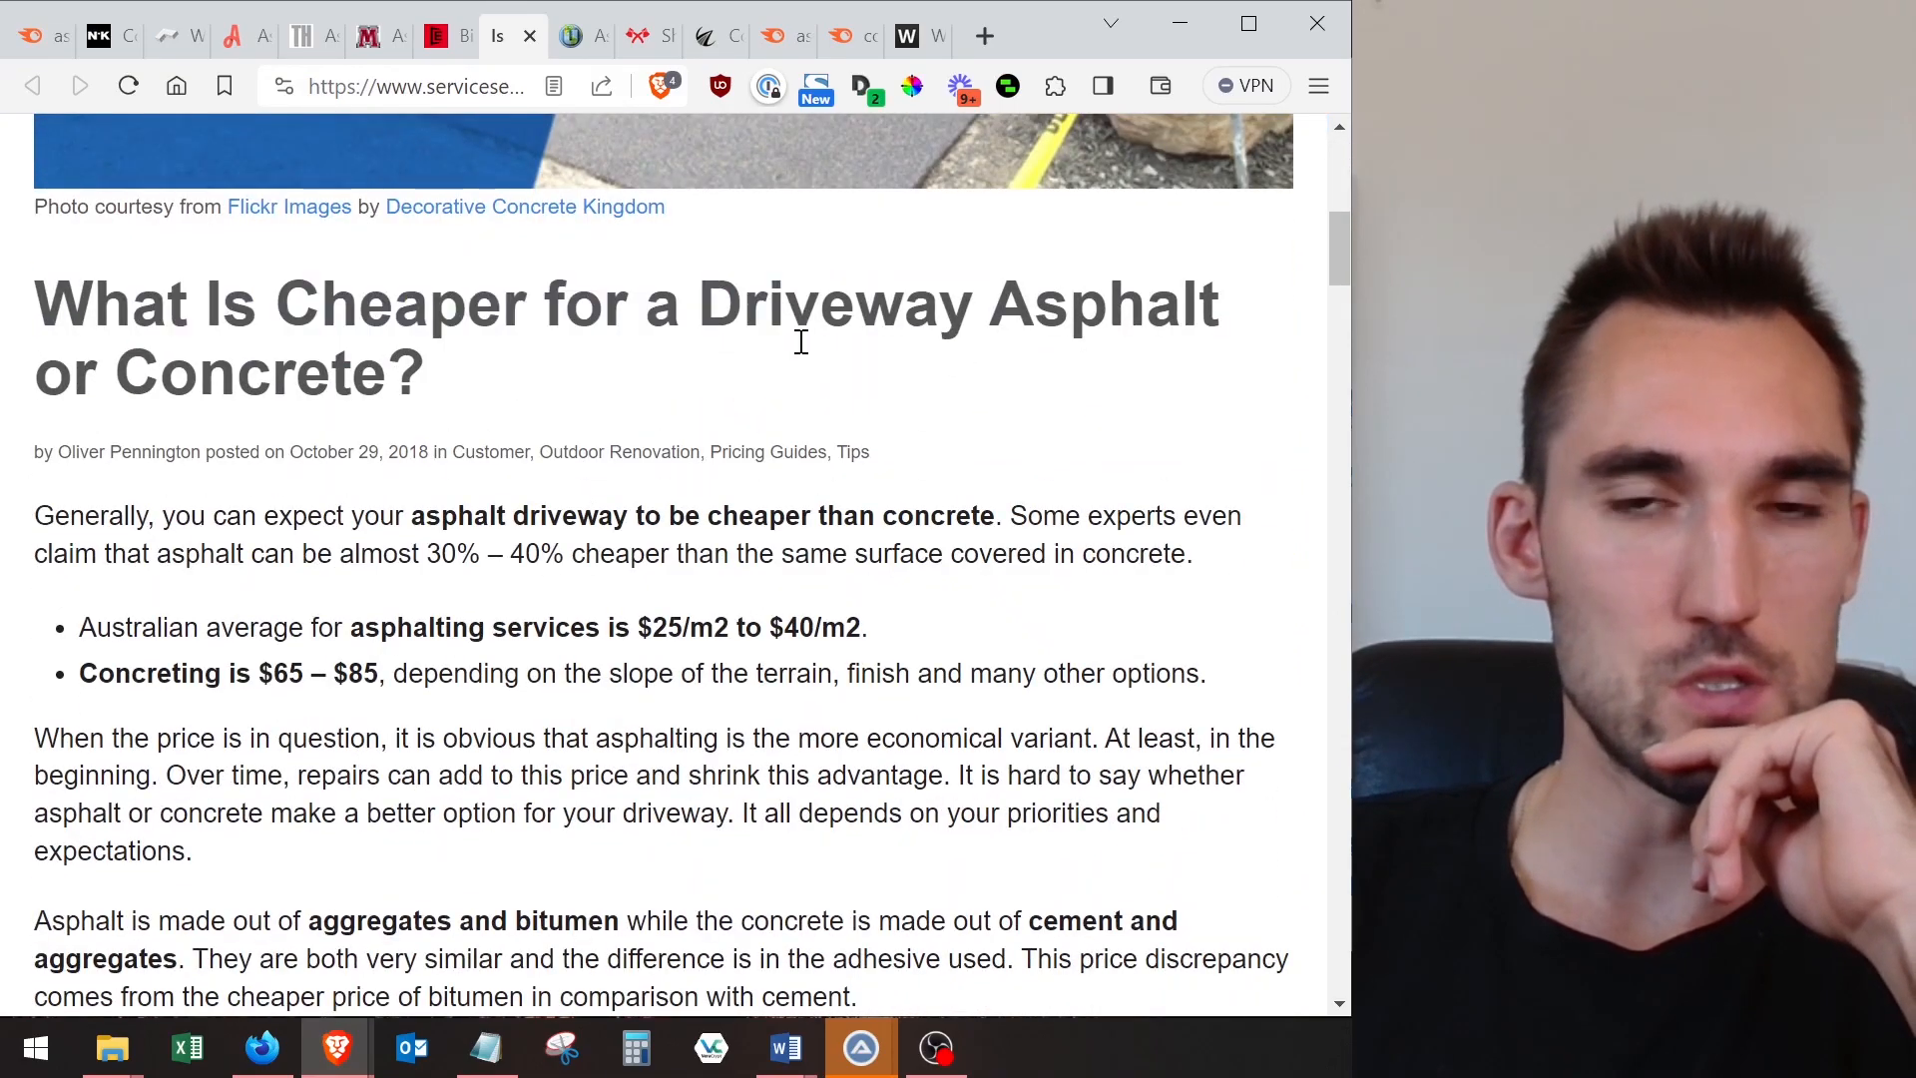
{"action": "scroll", "coordinate": [801, 402], "scroll_direction": "down", "scroll_amount": 10}
{"action": "scroll", "coordinate": [804, 445], "scroll_direction": "up", "scroll_amount": 13}
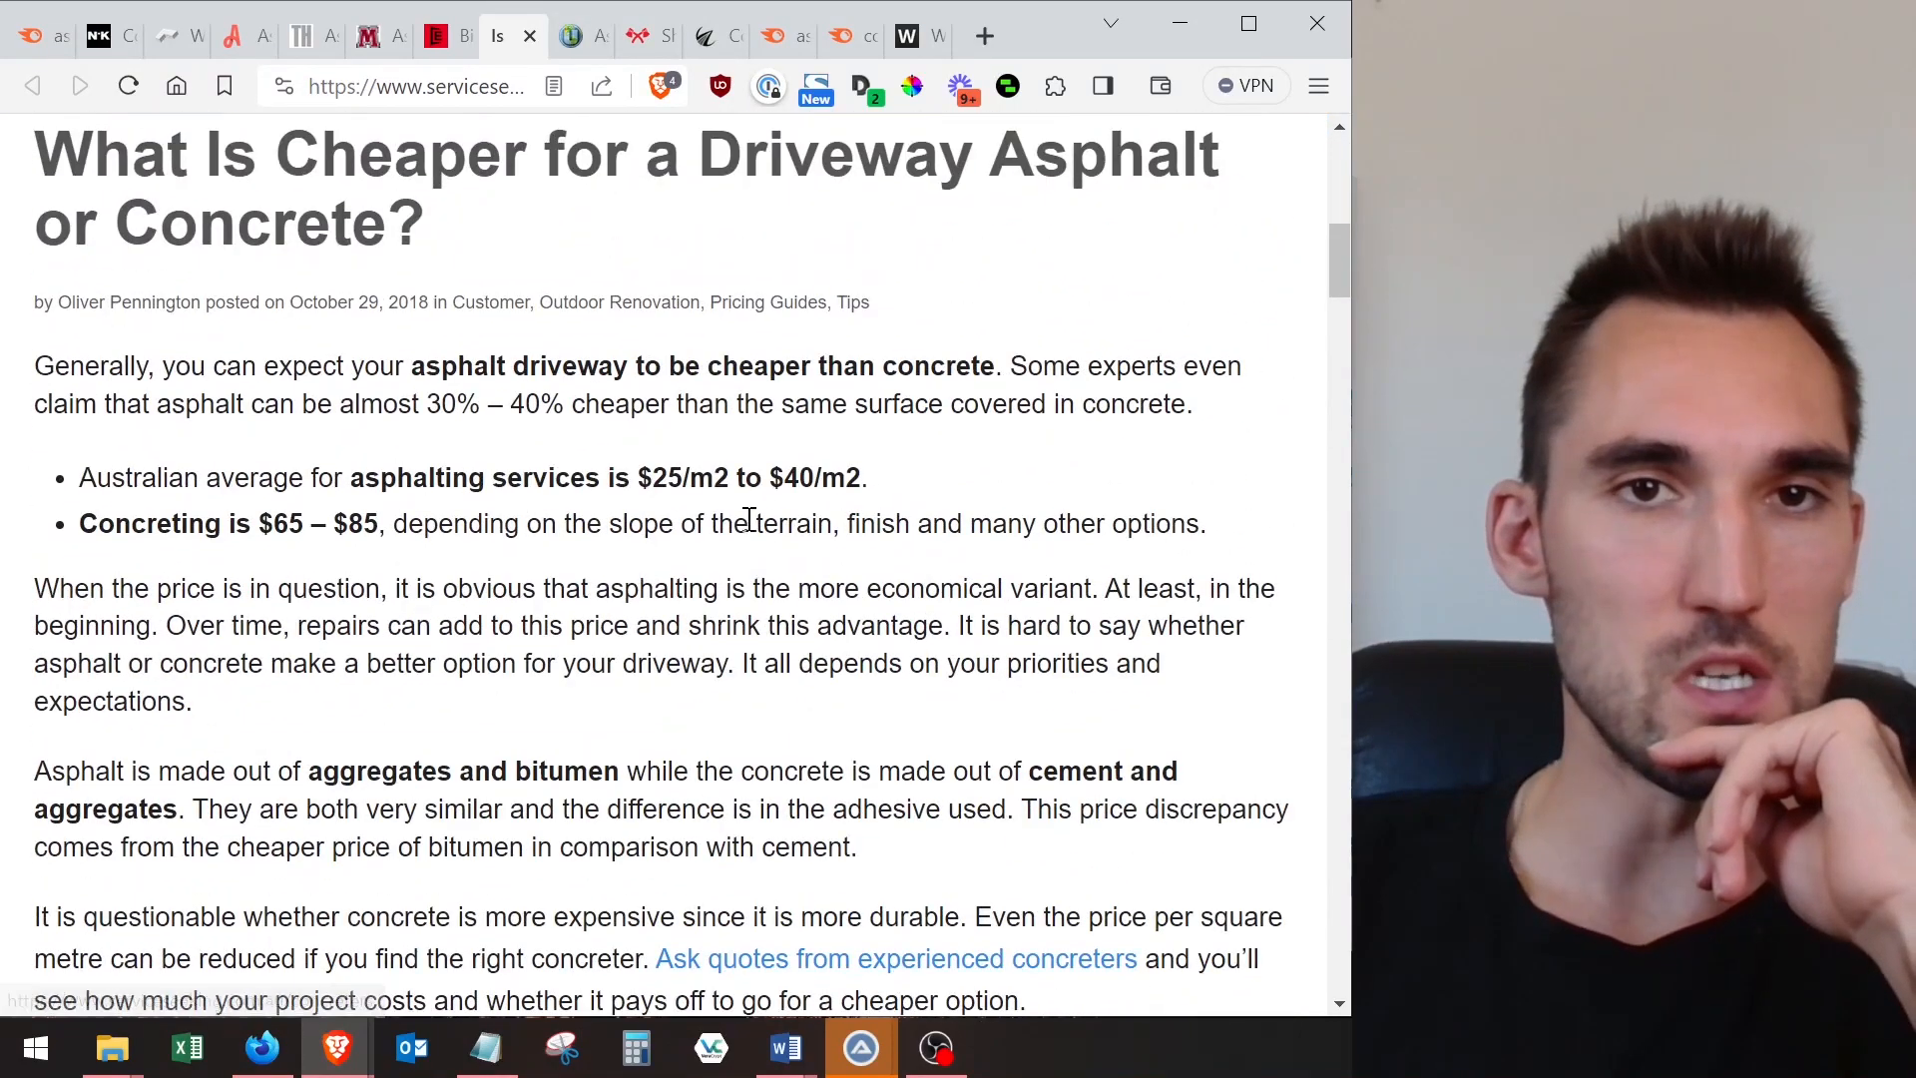
{"action": "left_click_drag", "start_coordinate": [454, 738], "coordinate": [9, 598]}
{"action": "left_click", "coordinate": [456, 678]}
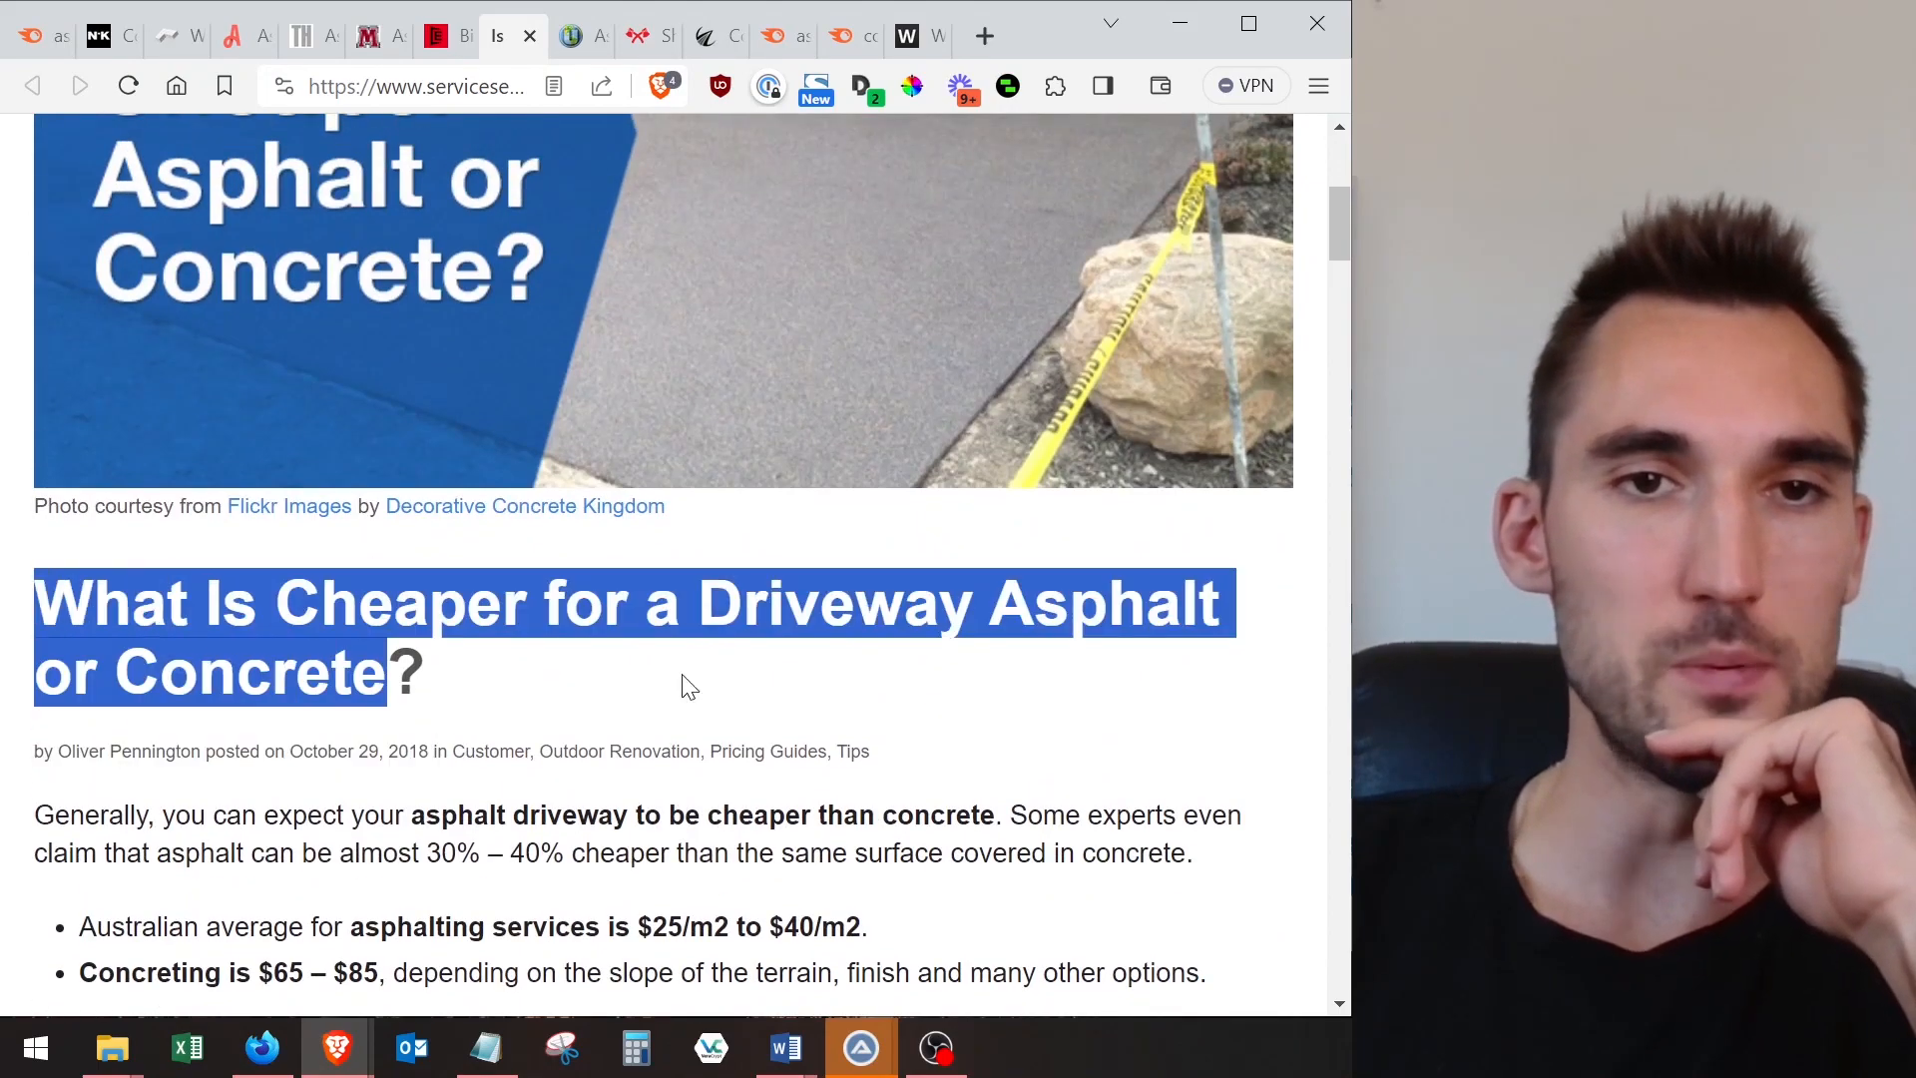
{"action": "scroll", "coordinate": [699, 660], "scroll_direction": "down", "scroll_amount": 5}
{"action": "scroll", "coordinate": [699, 661], "scroll_direction": "down", "scroll_amount": 4}
- Switch to the Word outline to check the "Is asphalt or concrete better for a driveway?" heading, and return to the browser
{"action": "key", "text": "alt+Tab"}
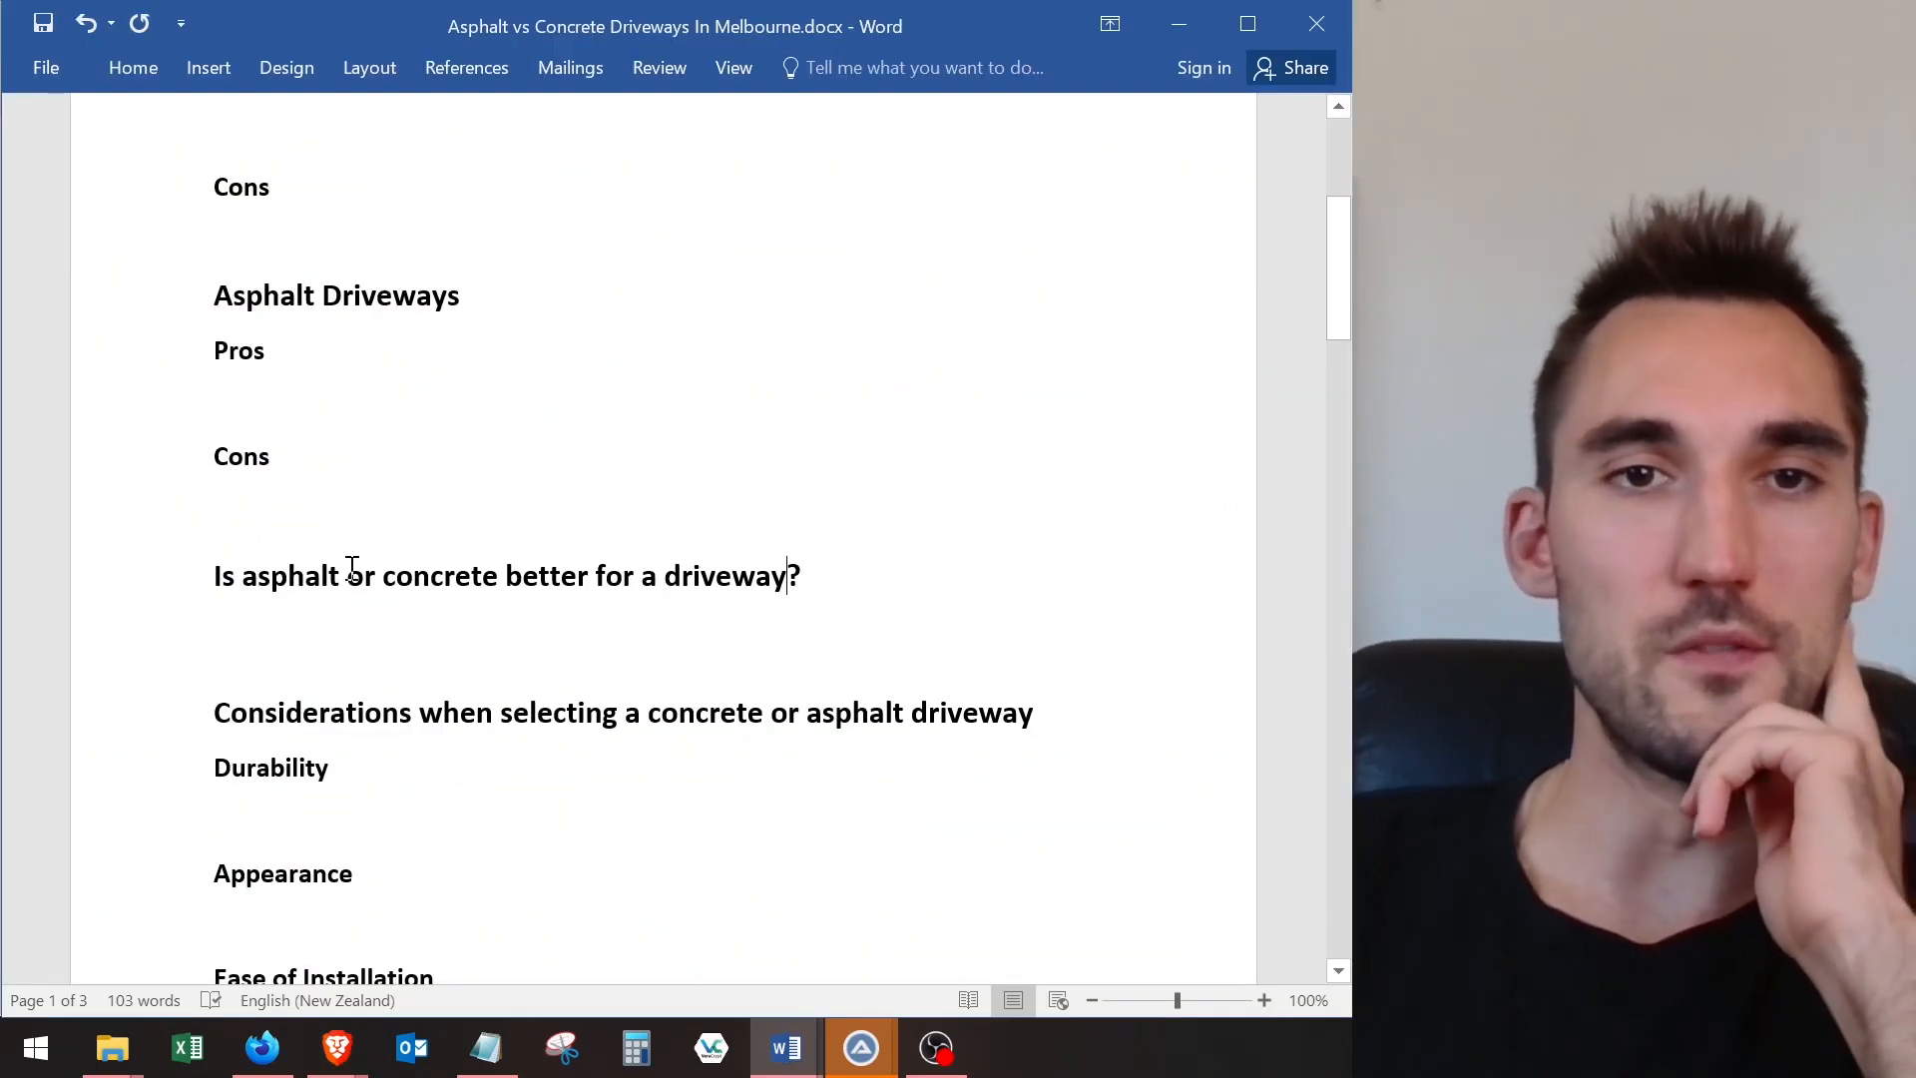
{"action": "left_click_drag", "start_coordinate": [801, 578], "coordinate": [120, 579]}
{"action": "left_click", "coordinate": [1183, 34]}
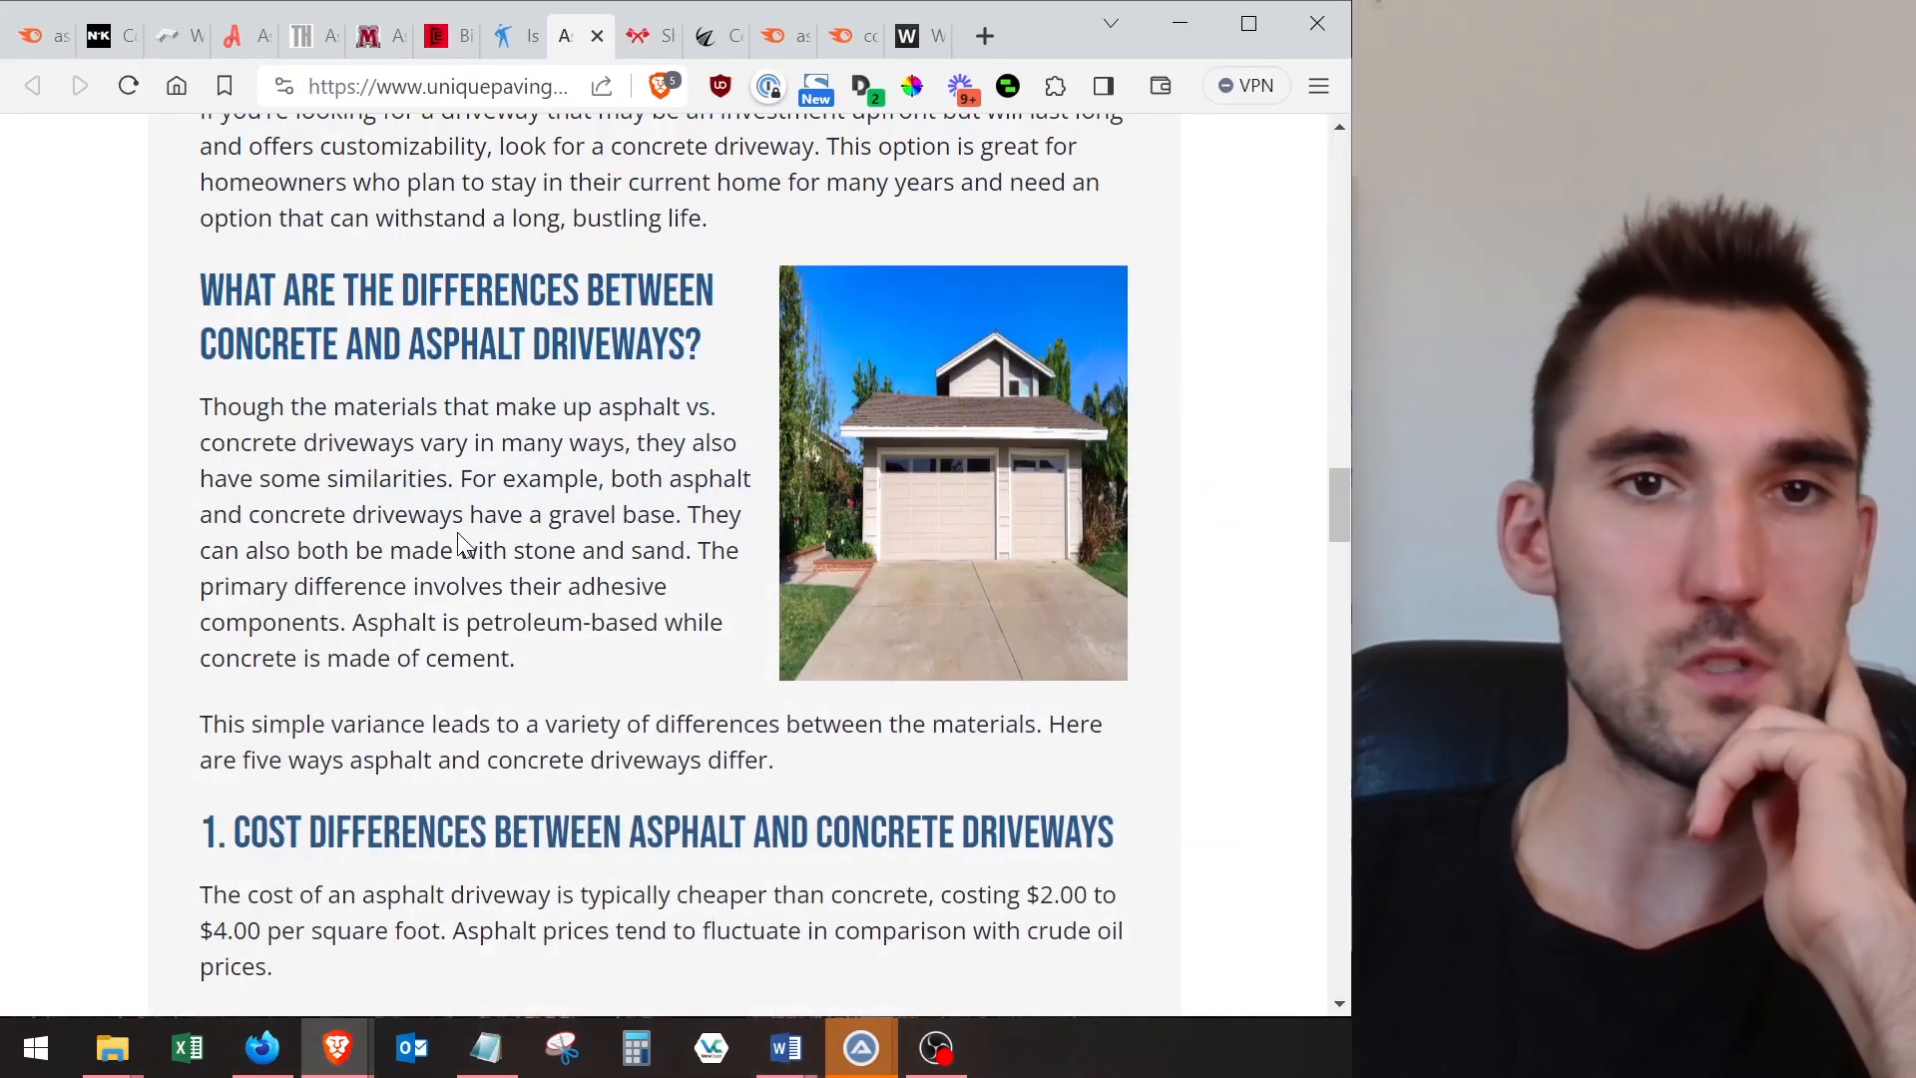
- Examine the Unique Paving article's five numbered differences, from cost and maintenance through lifespan, design, and climate
{"action": "scroll", "coordinate": [520, 356], "scroll_direction": "down", "scroll_amount": 4}
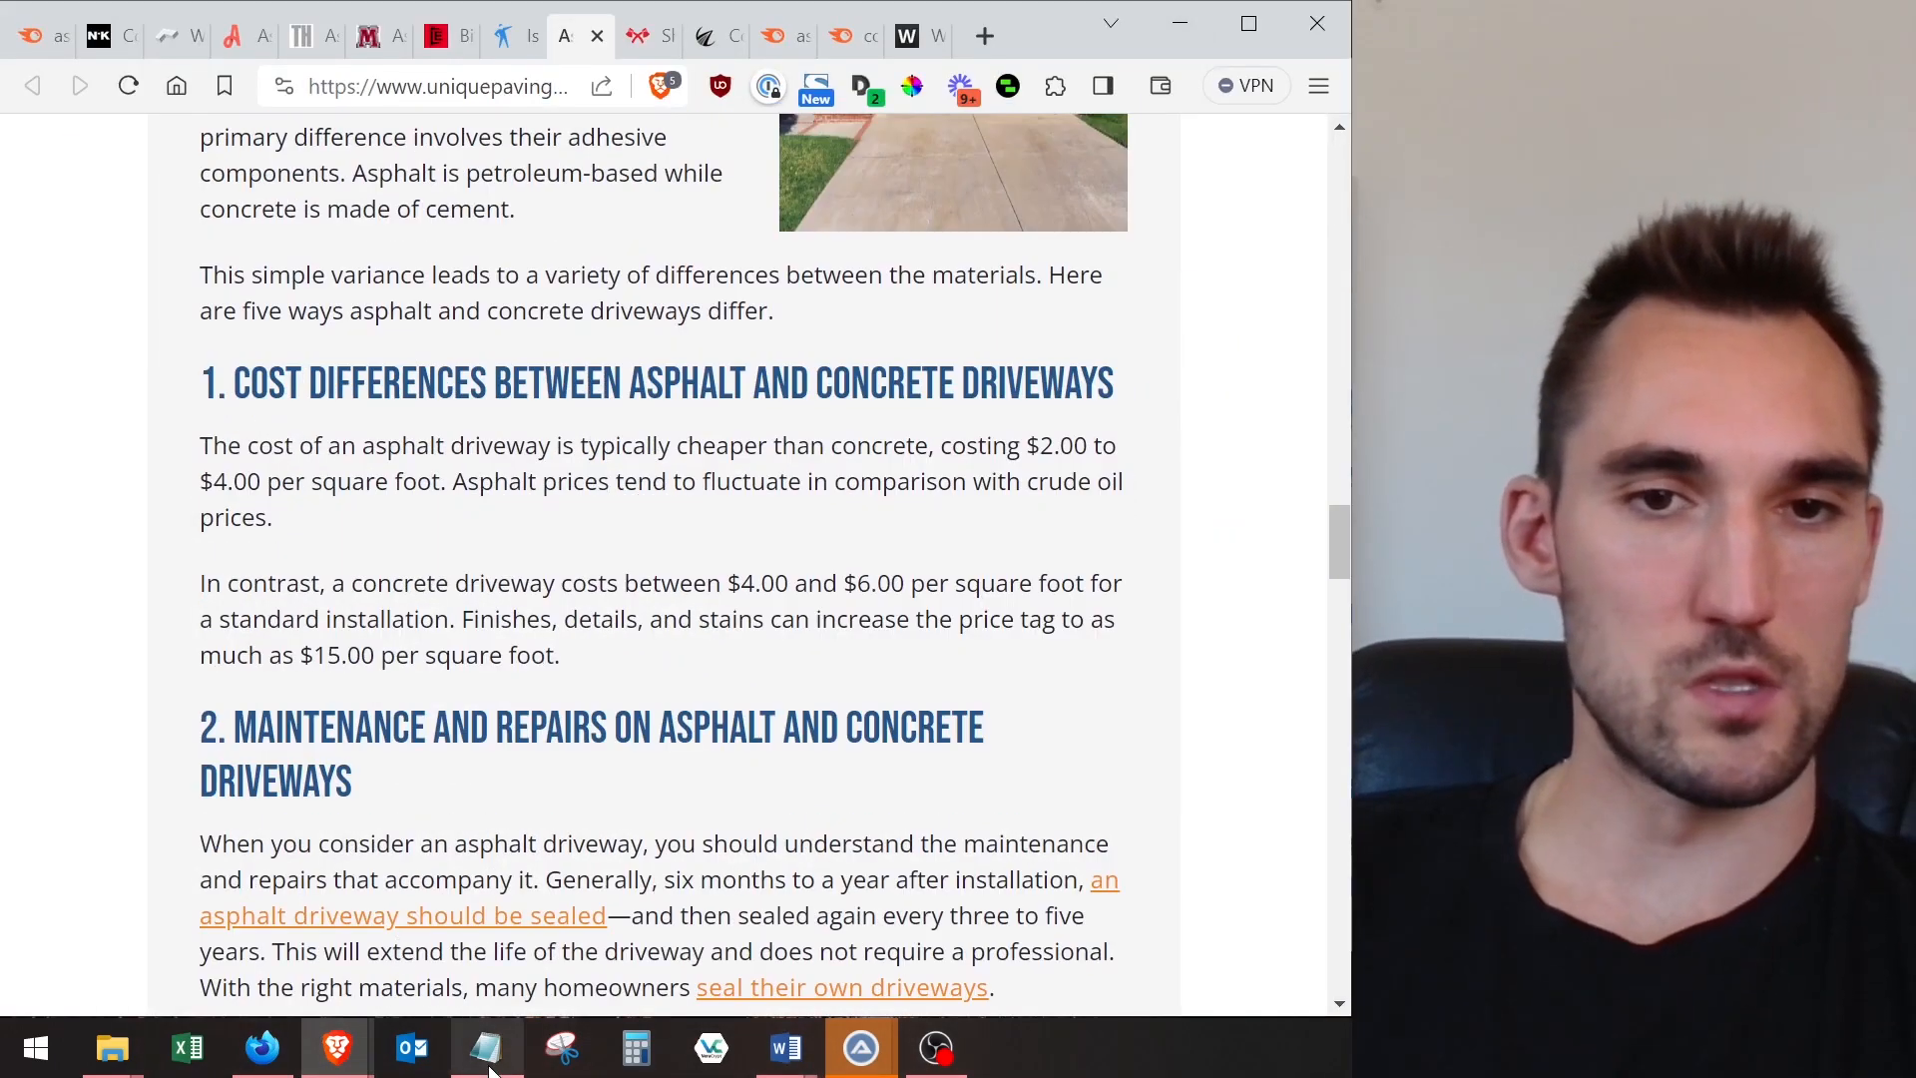
{"action": "scroll", "coordinate": [774, 608], "scroll_direction": "down", "scroll_amount": 6}
{"action": "scroll", "coordinate": [705, 560], "scroll_direction": "down", "scroll_amount": 3}
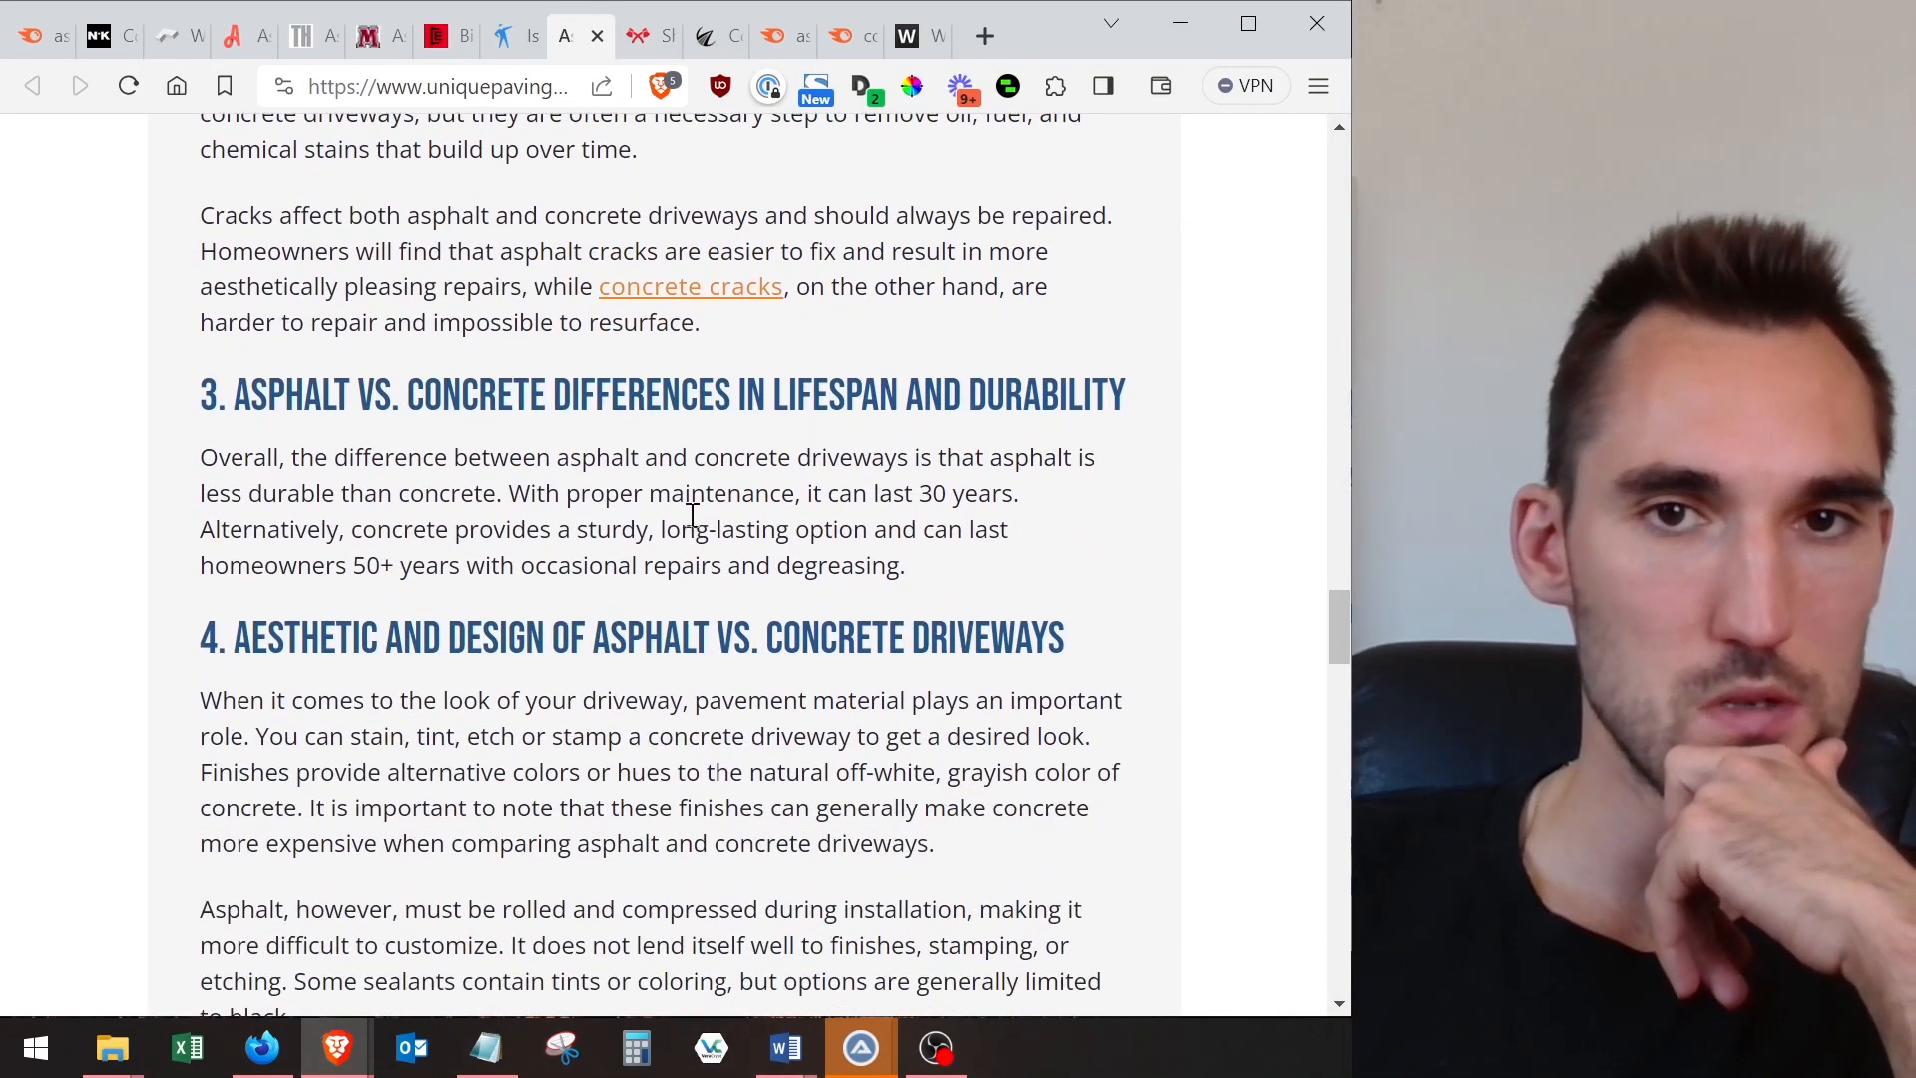
{"action": "scroll", "coordinate": [638, 464], "scroll_direction": "down", "scroll_amount": 5}
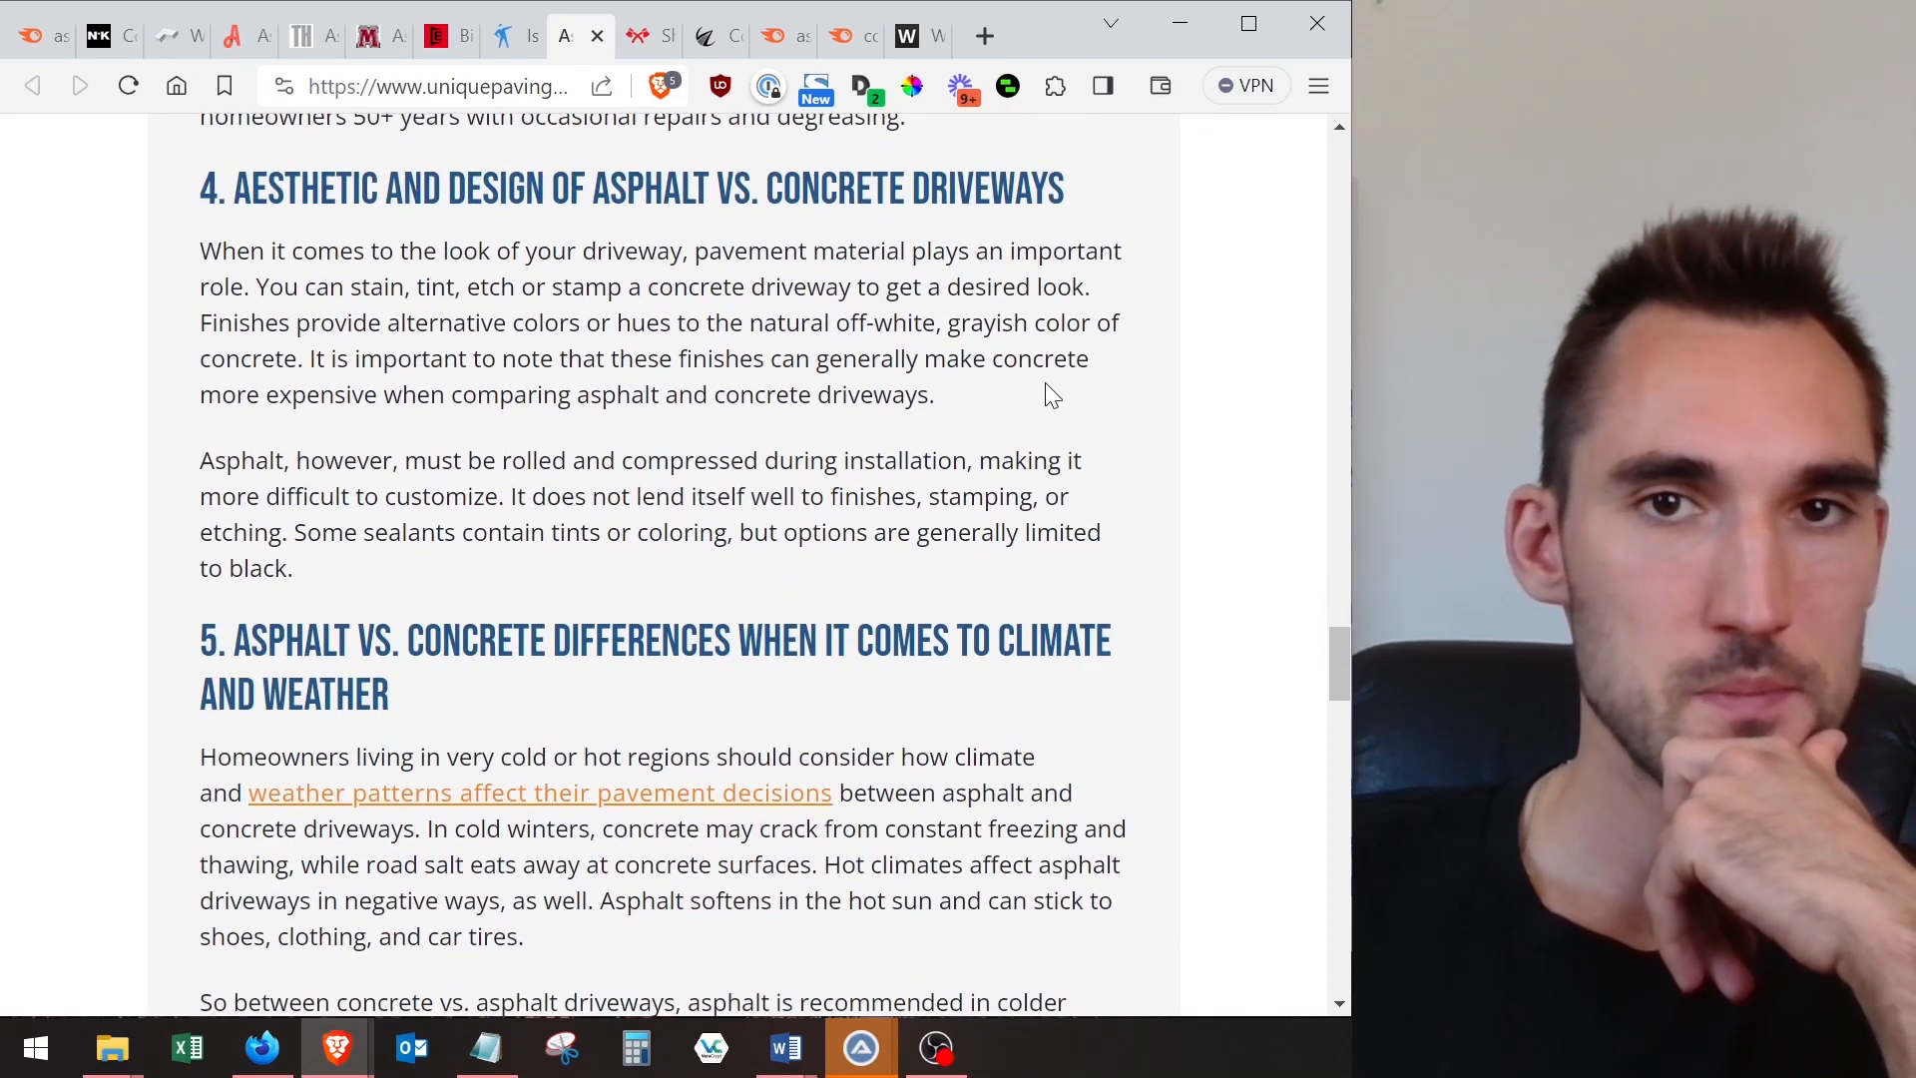
{"action": "right_click", "coordinate": [1044, 383]}
{"action": "left_click", "coordinate": [1107, 855]}
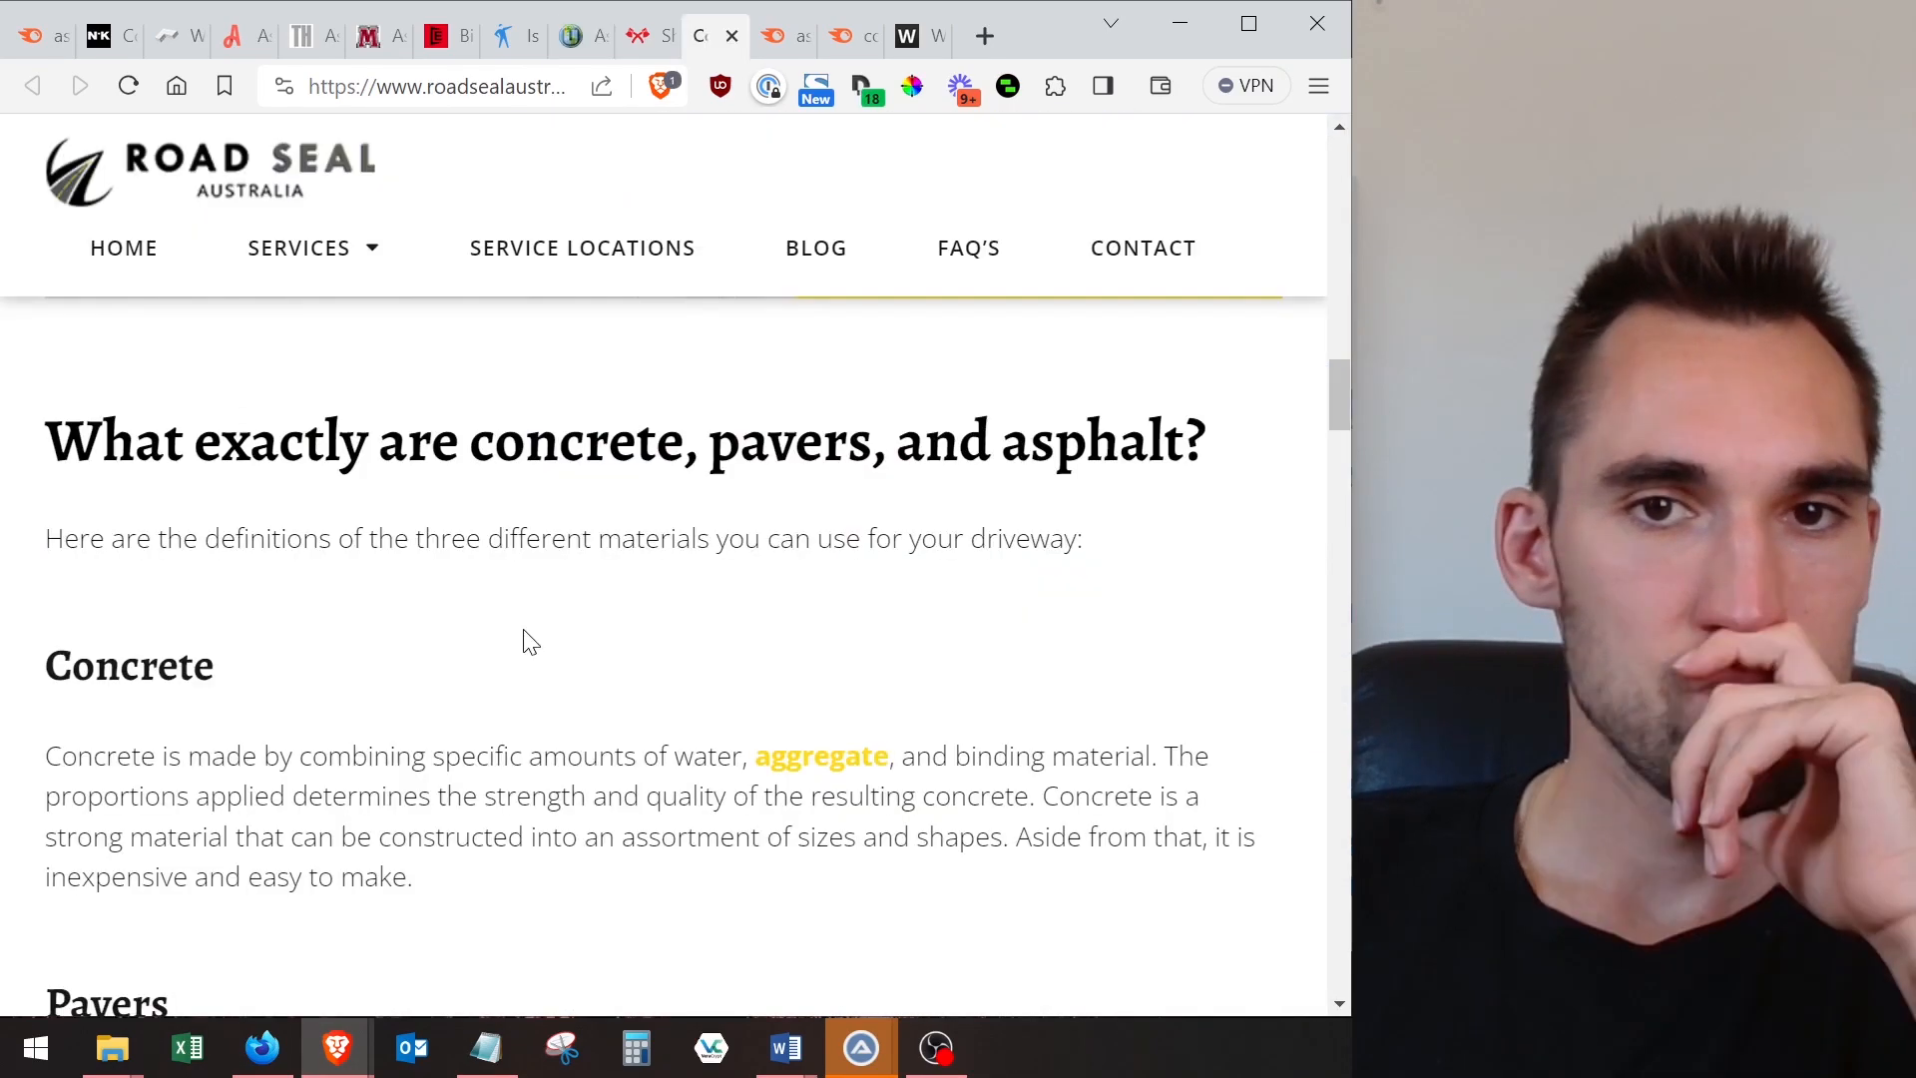
- Examine the Road Seal Australia article's material definitions and its section on choosing what is best for residential or commercial needs
{"action": "scroll", "coordinate": [525, 637], "scroll_direction": "down", "scroll_amount": 15}
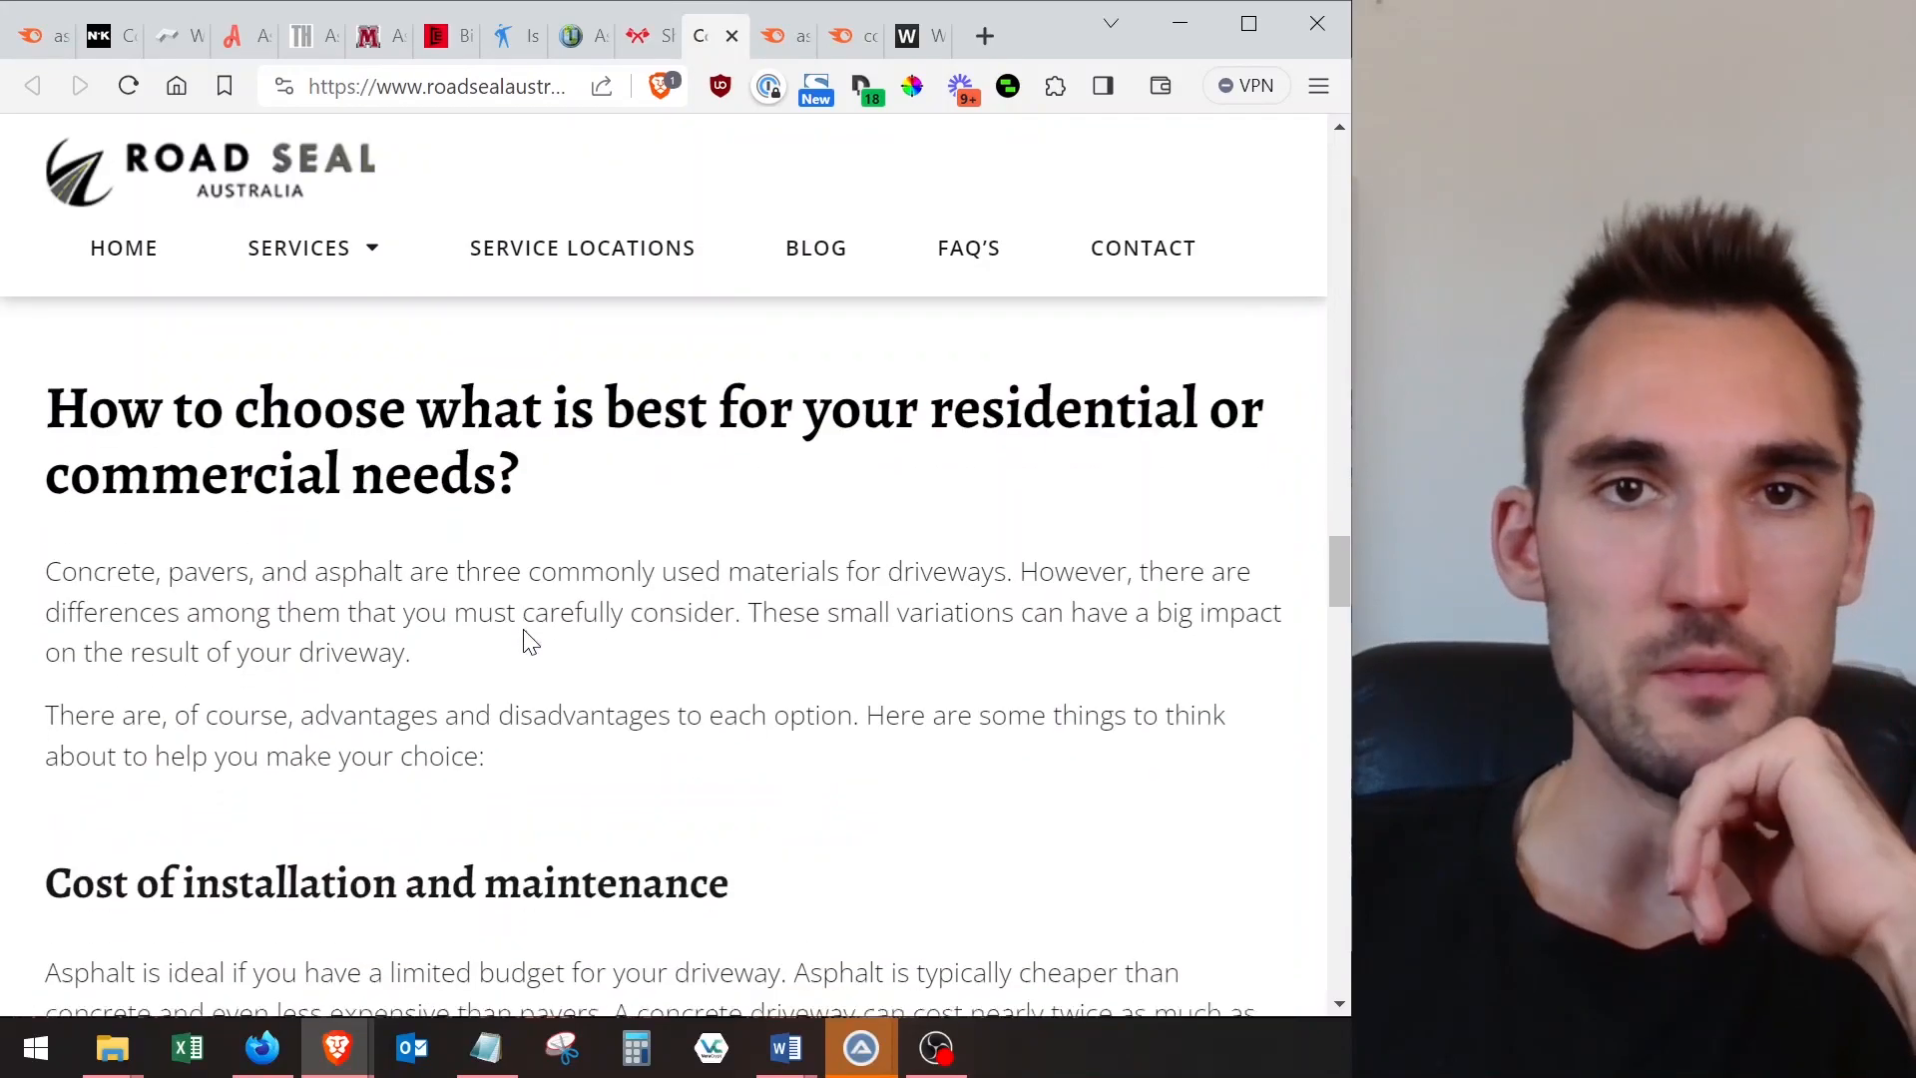
{"action": "scroll", "coordinate": [525, 637], "scroll_direction": "down", "scroll_amount": 5}
{"action": "scroll", "coordinate": [522, 620], "scroll_direction": "up", "scroll_amount": 5}
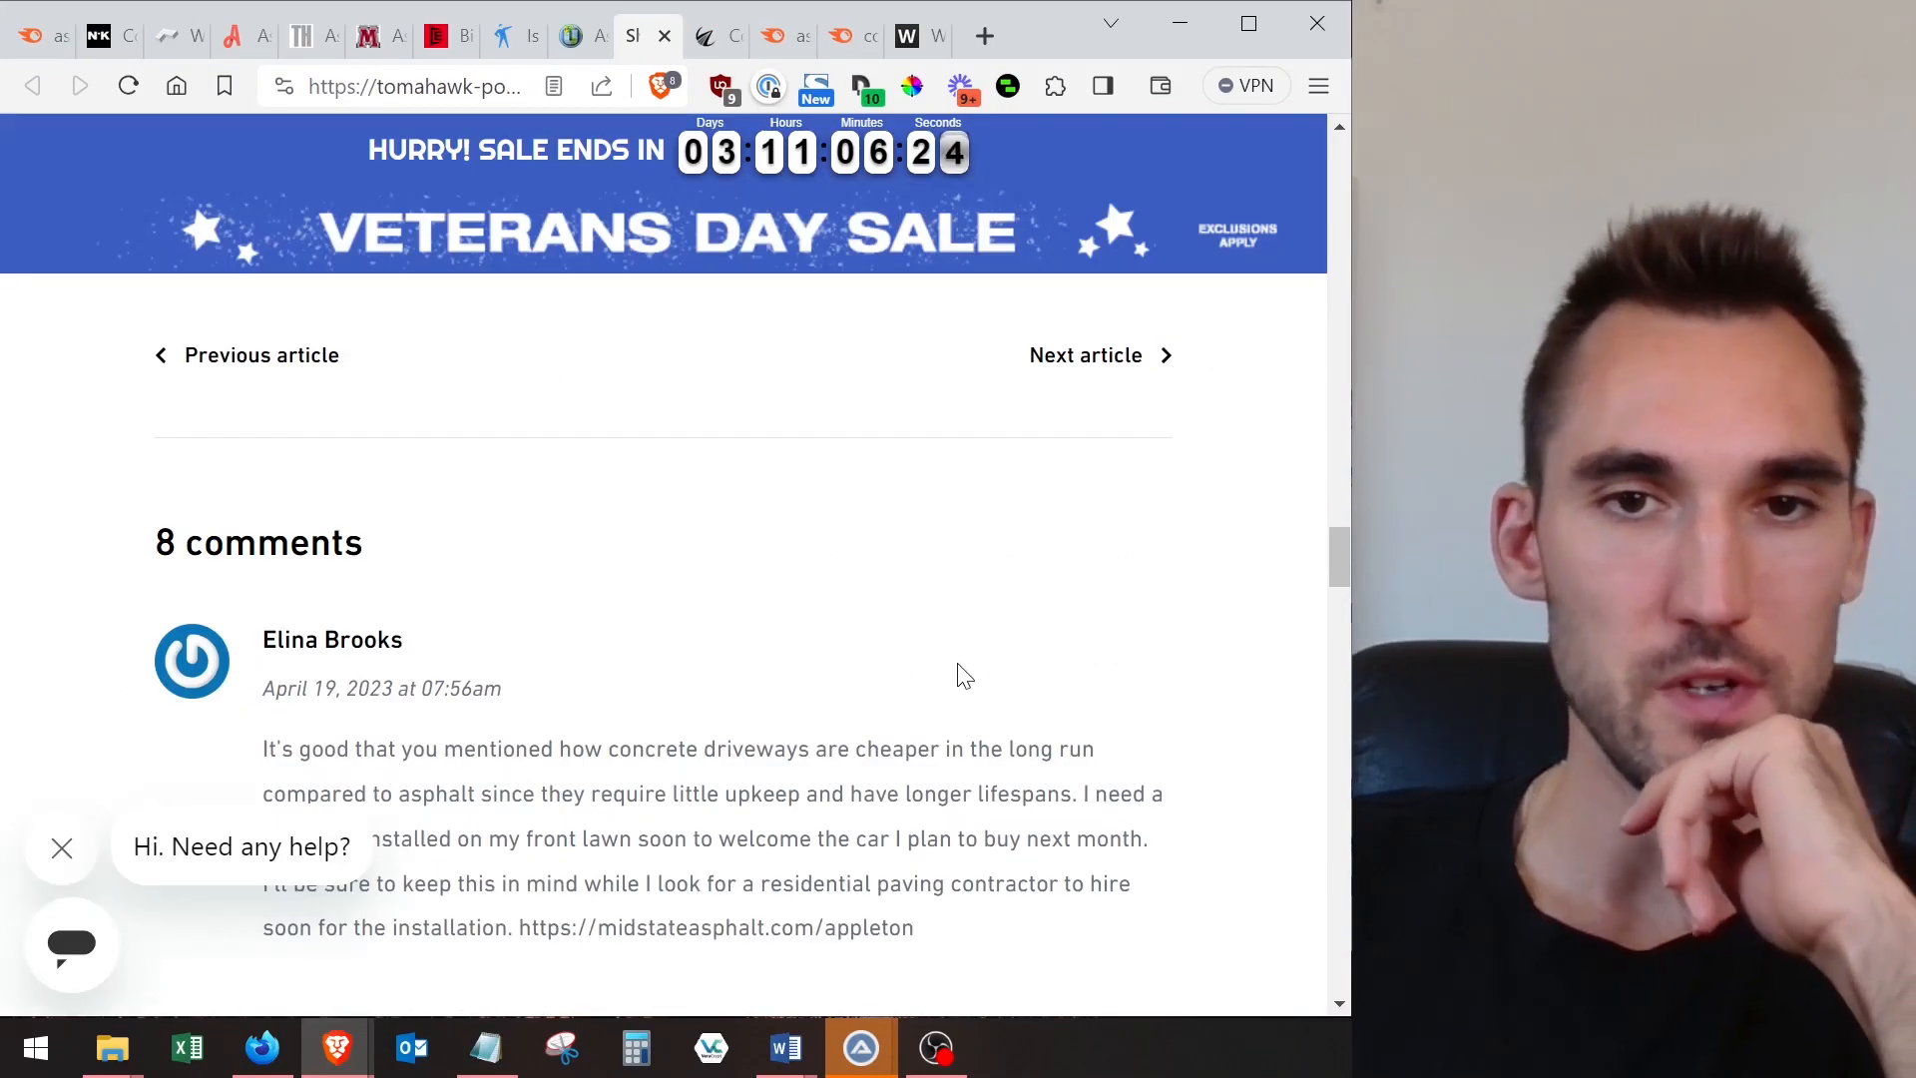
- Move from the comments of the Tomahawk article back up to its driveway comparison content
{"action": "left_click_drag", "start_coordinate": [1326, 565], "coordinate": [1337, 314]}
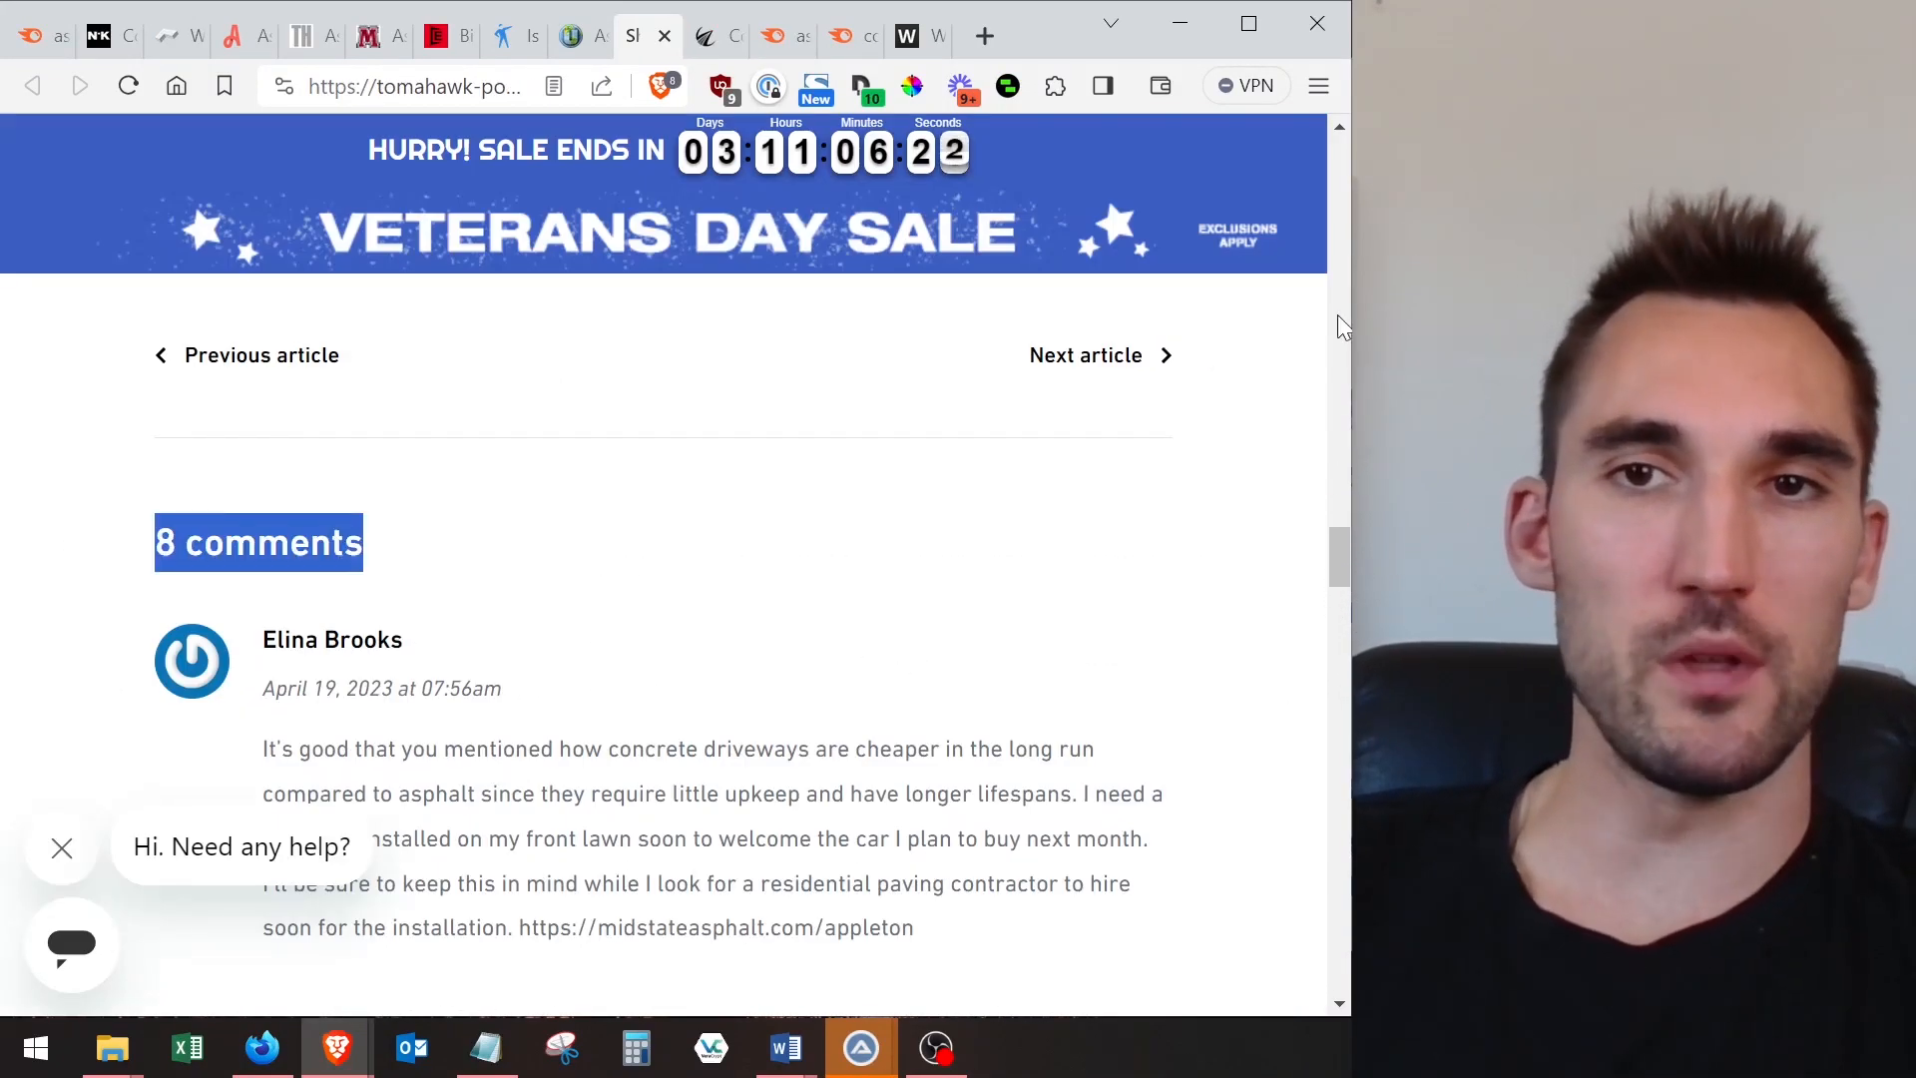
{"action": "left_click", "coordinate": [1295, 576]}
{"action": "left_click_drag", "start_coordinate": [1334, 567], "coordinate": [1338, 380]}
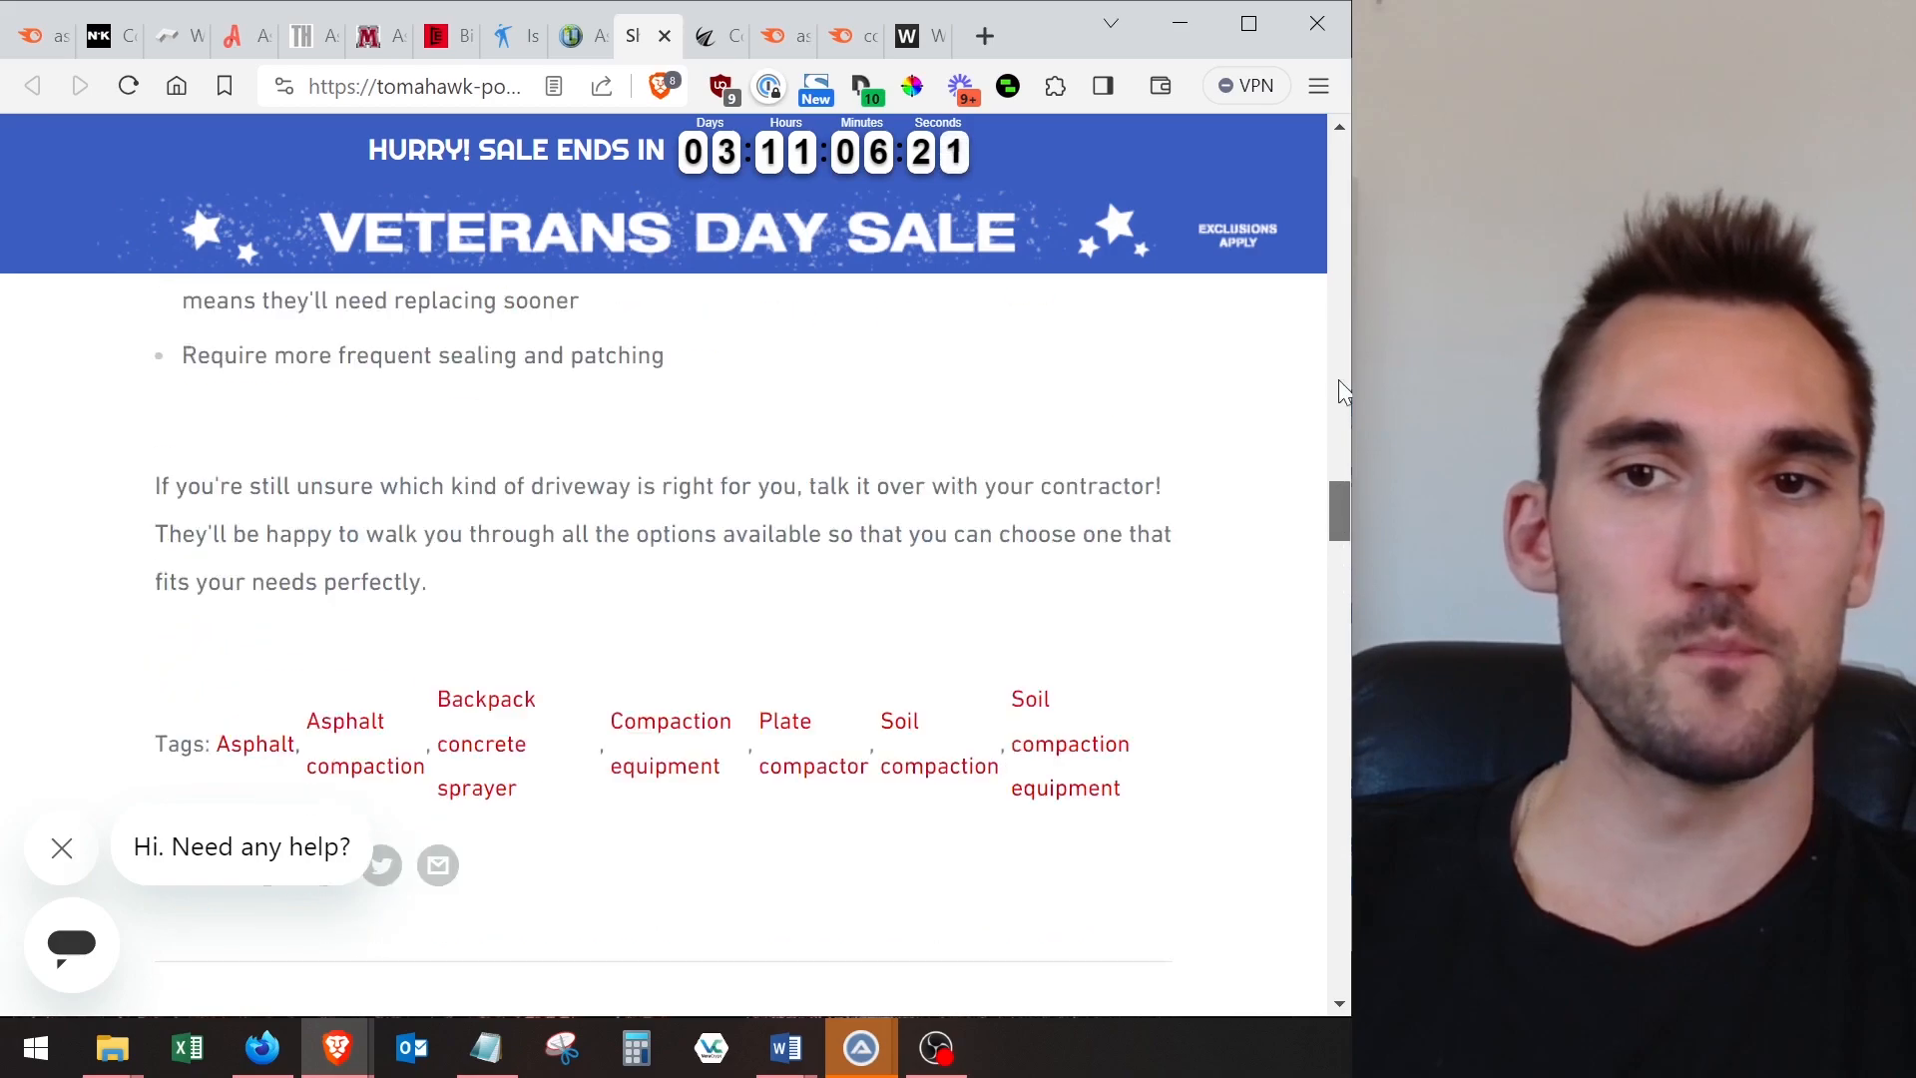